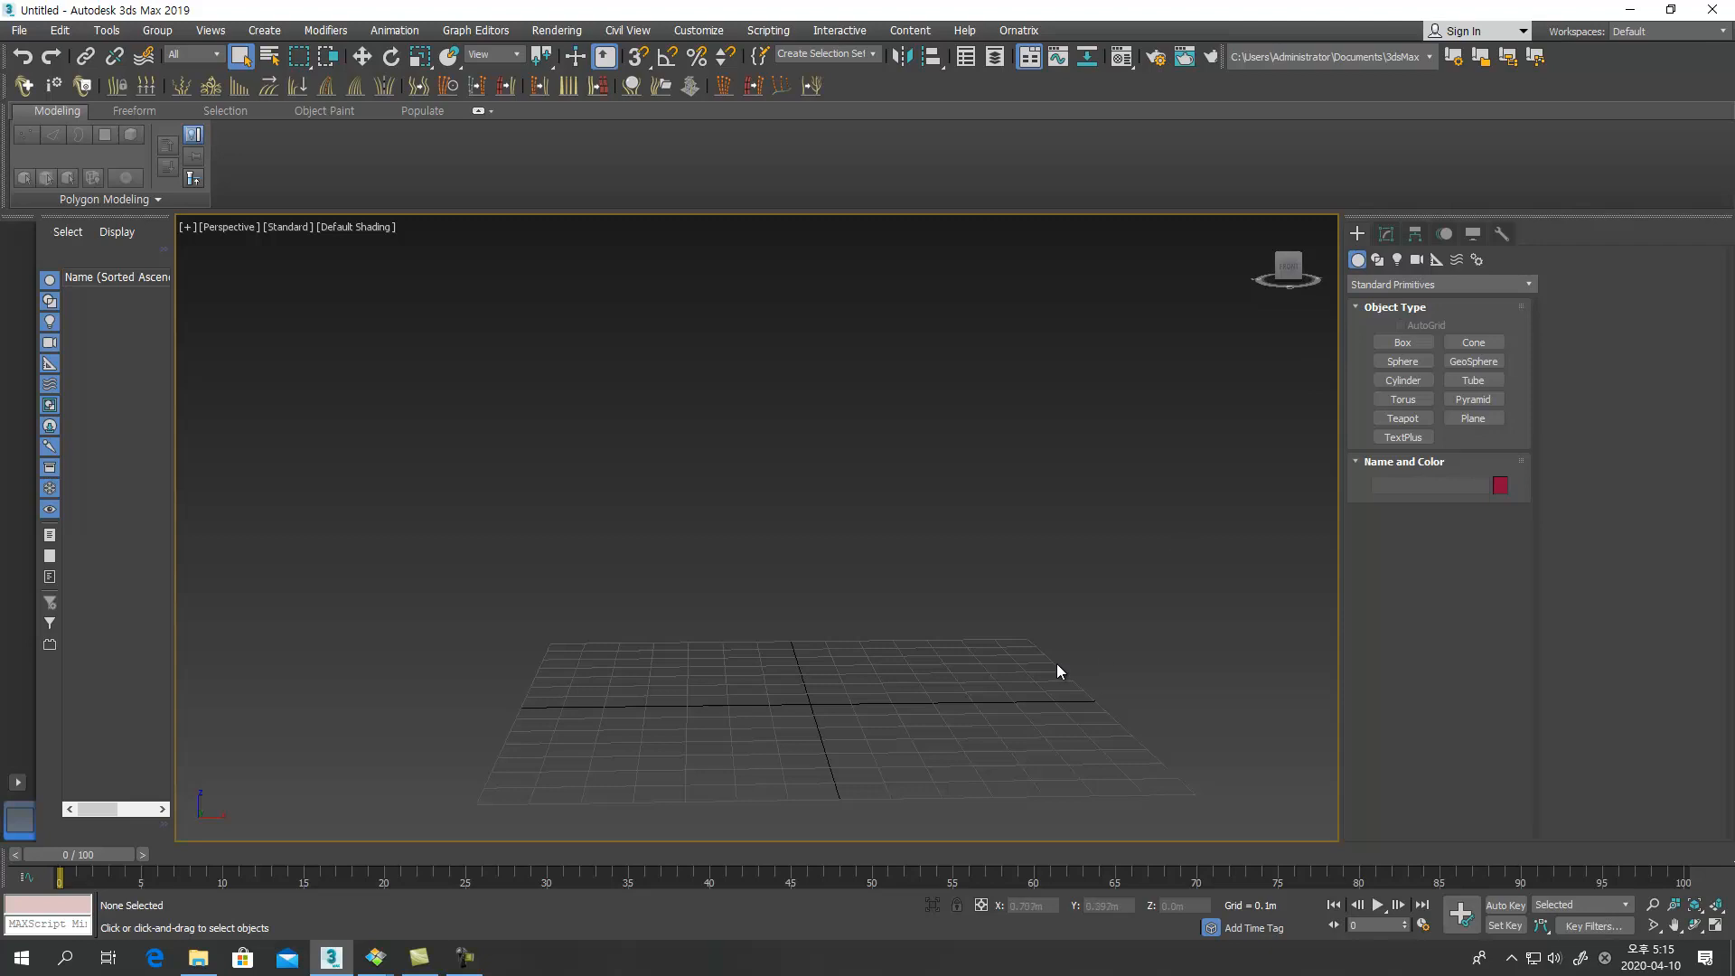
Switch from the maximized Perspective view to the four-viewport layout
key("alt+w")
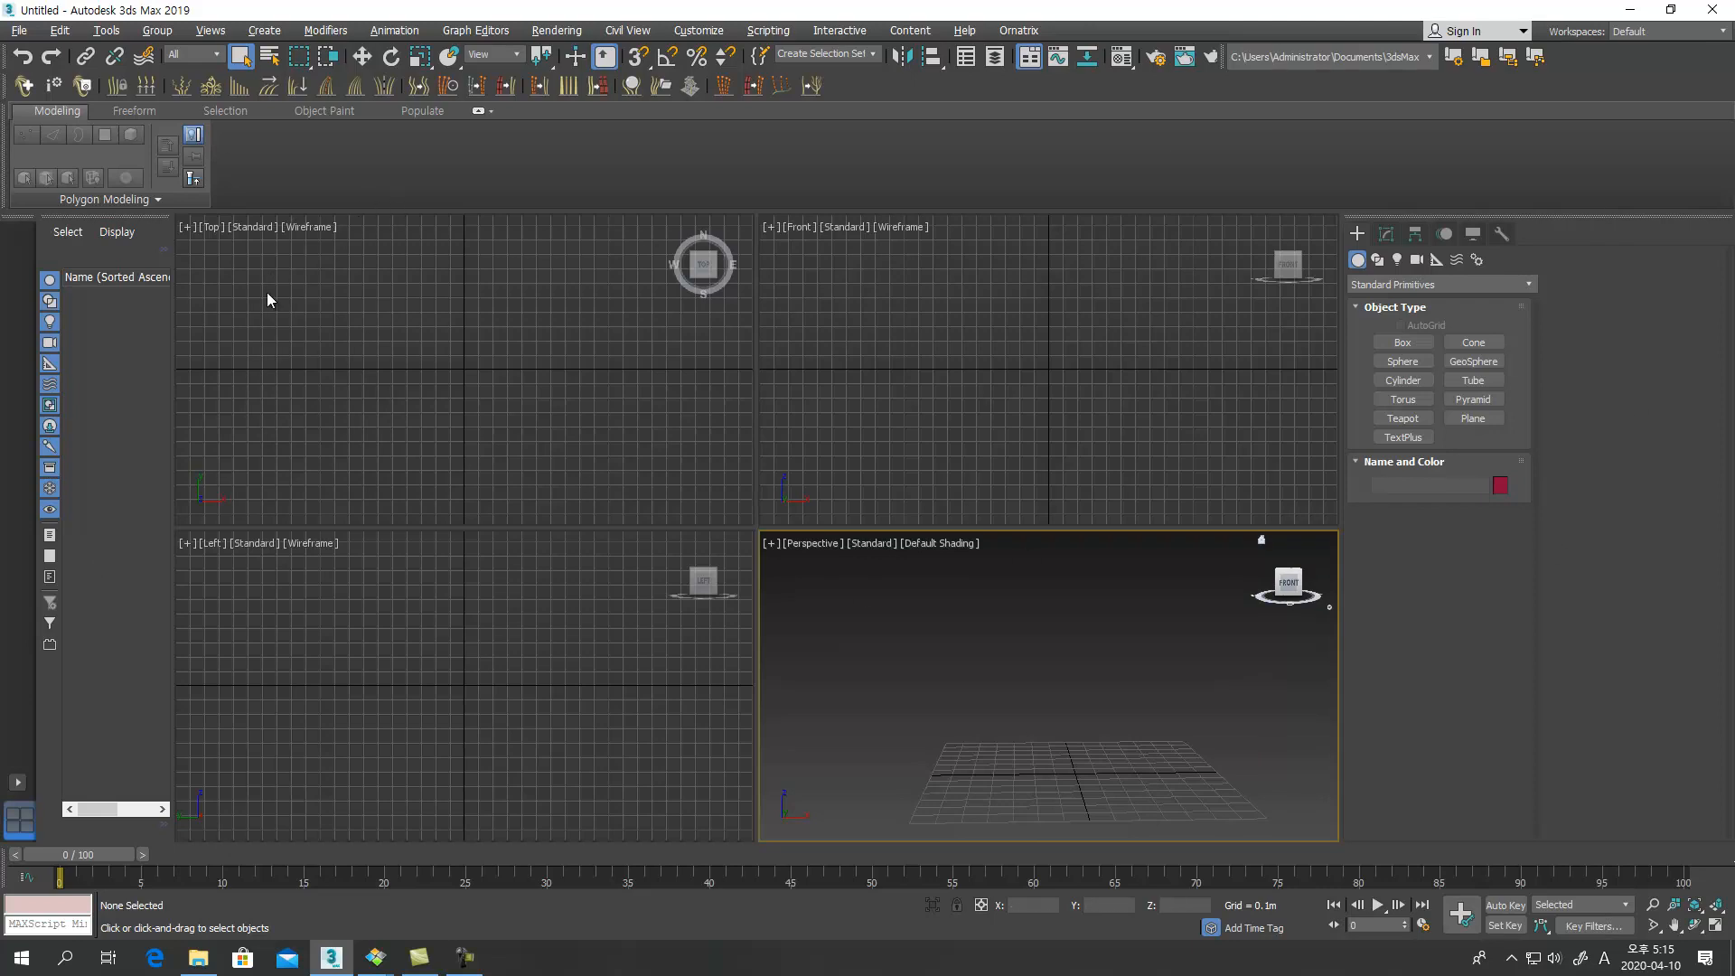
left_click(18, 30)
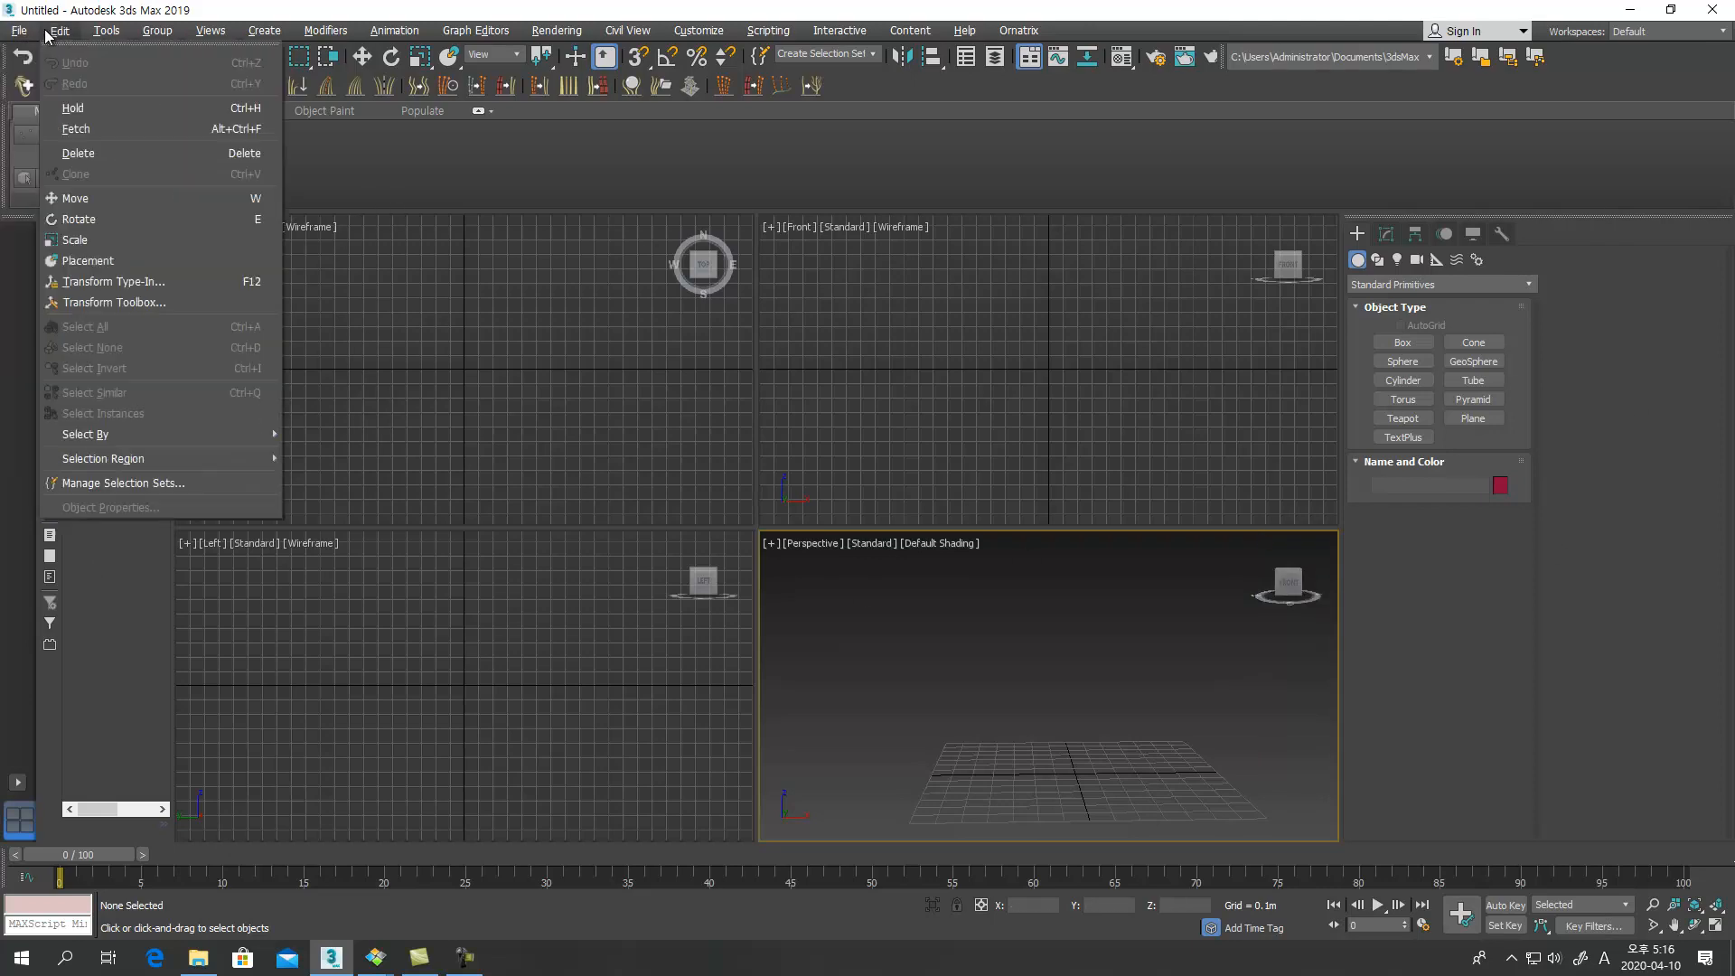
mouse_move(142, 36)
mouse_move(267, 32)
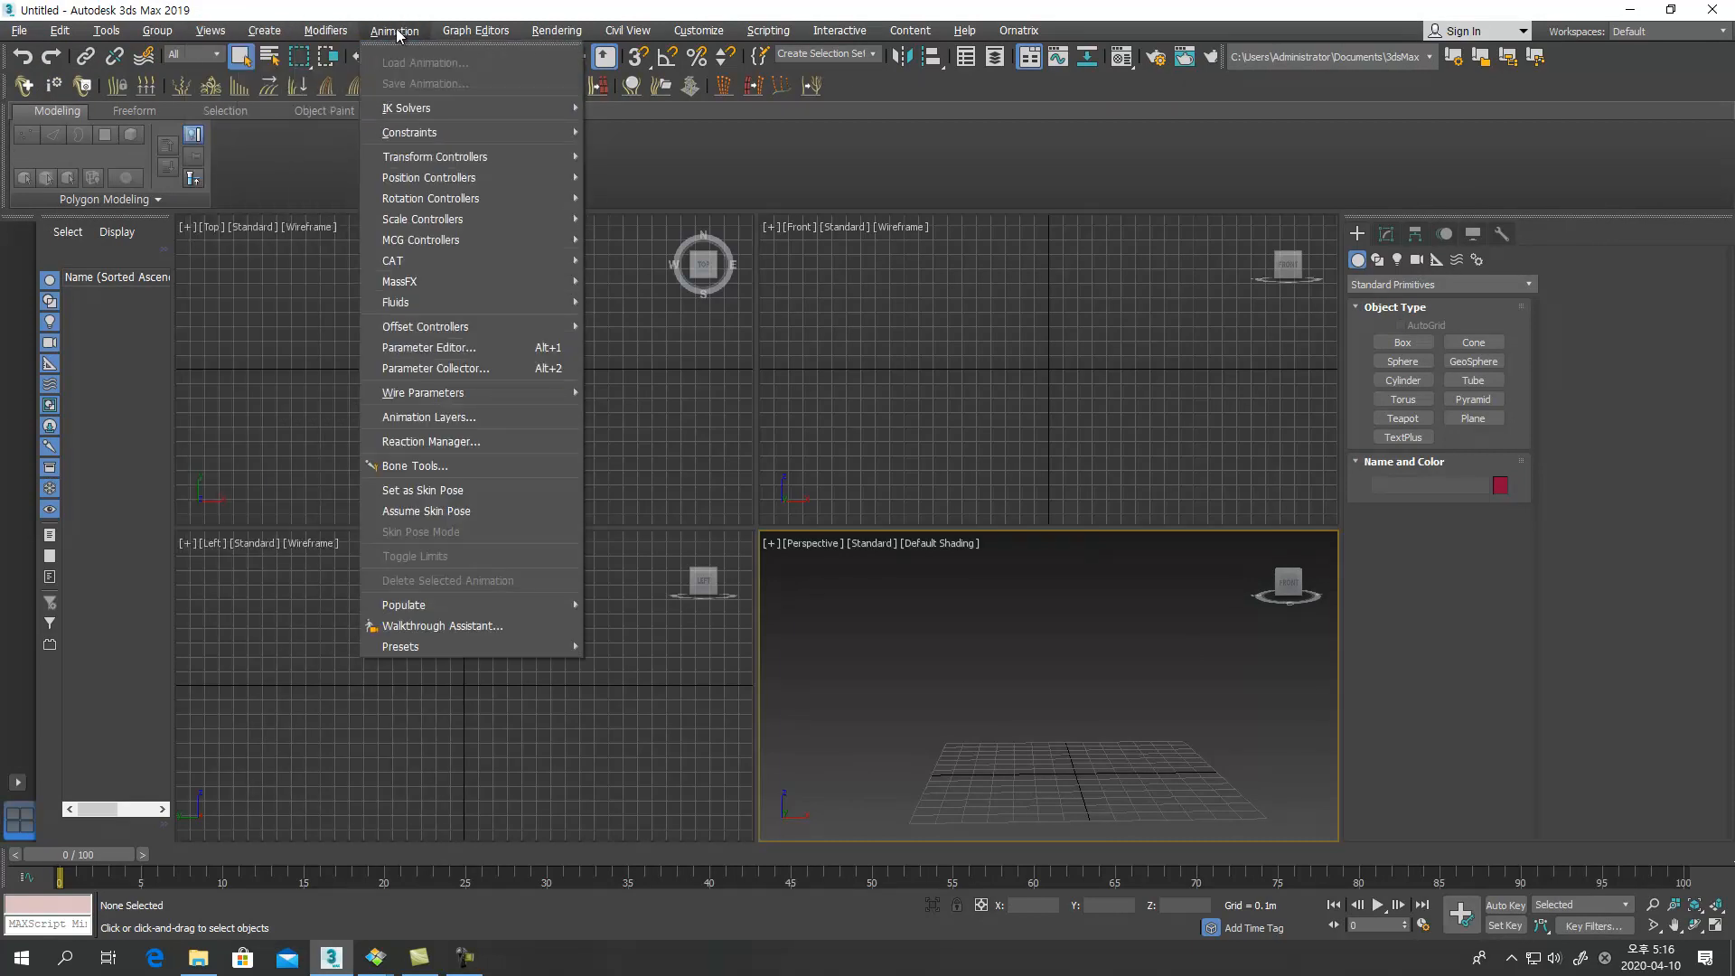
mouse_move(582, 43)
mouse_move(768, 33)
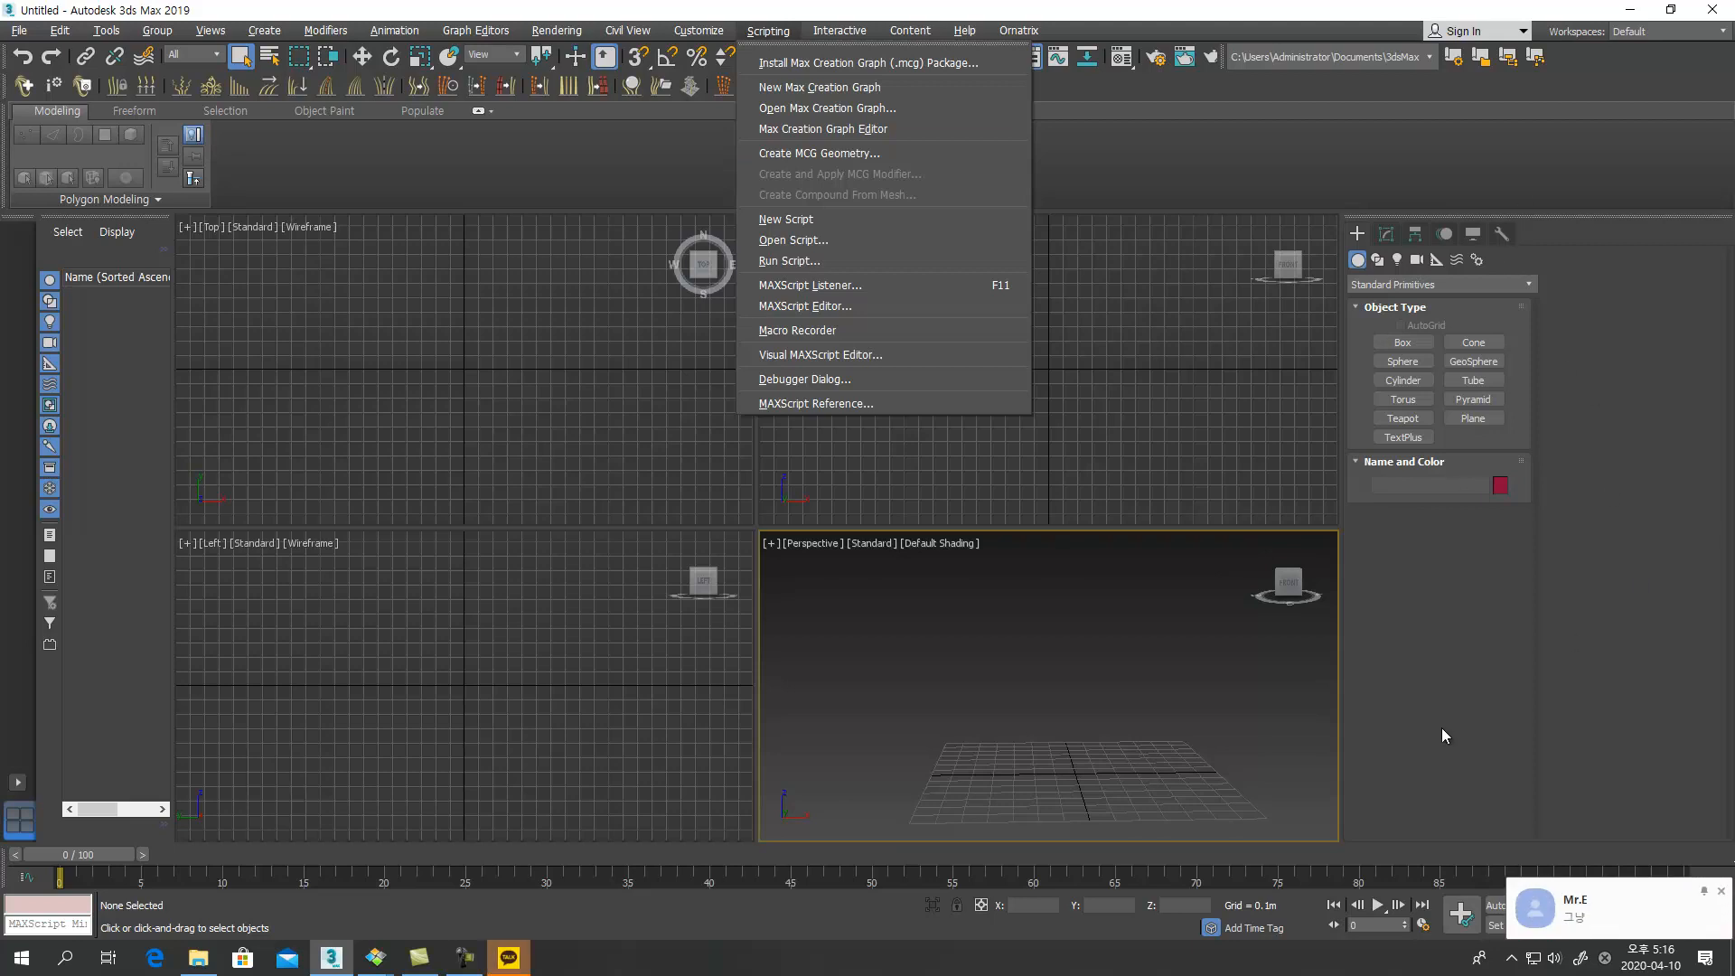
left_click(519, 964)
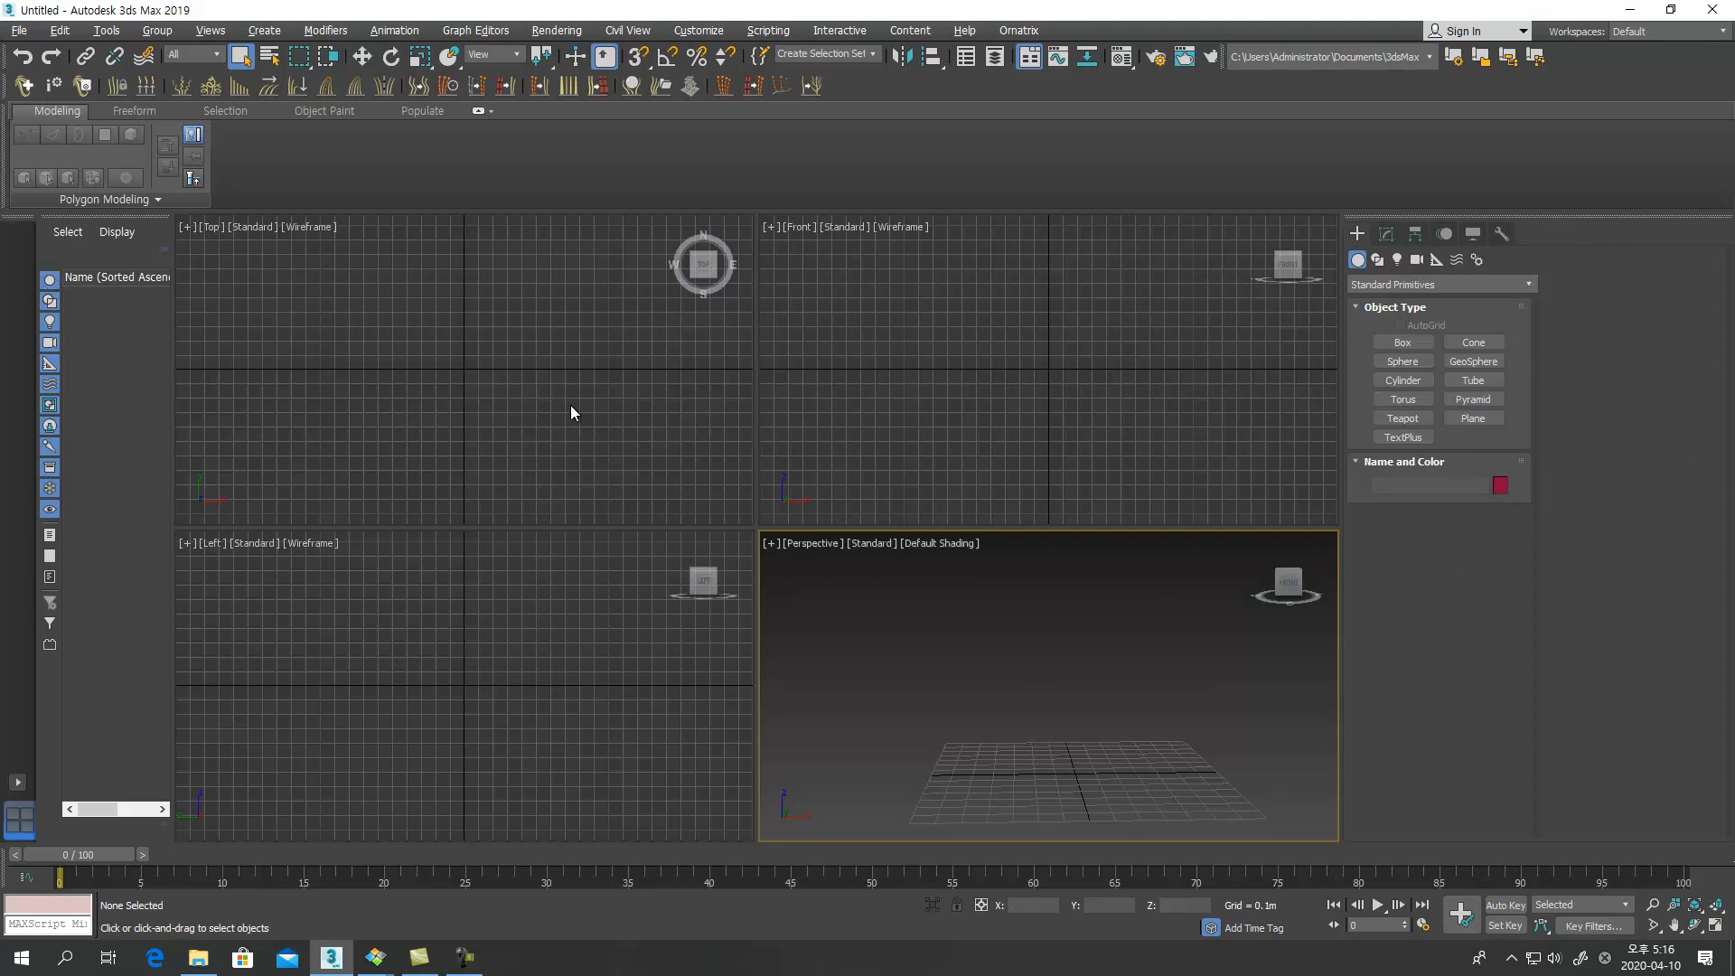
Minimize the modeling ribbon so that only its panel titles remain
left_click(477, 111)
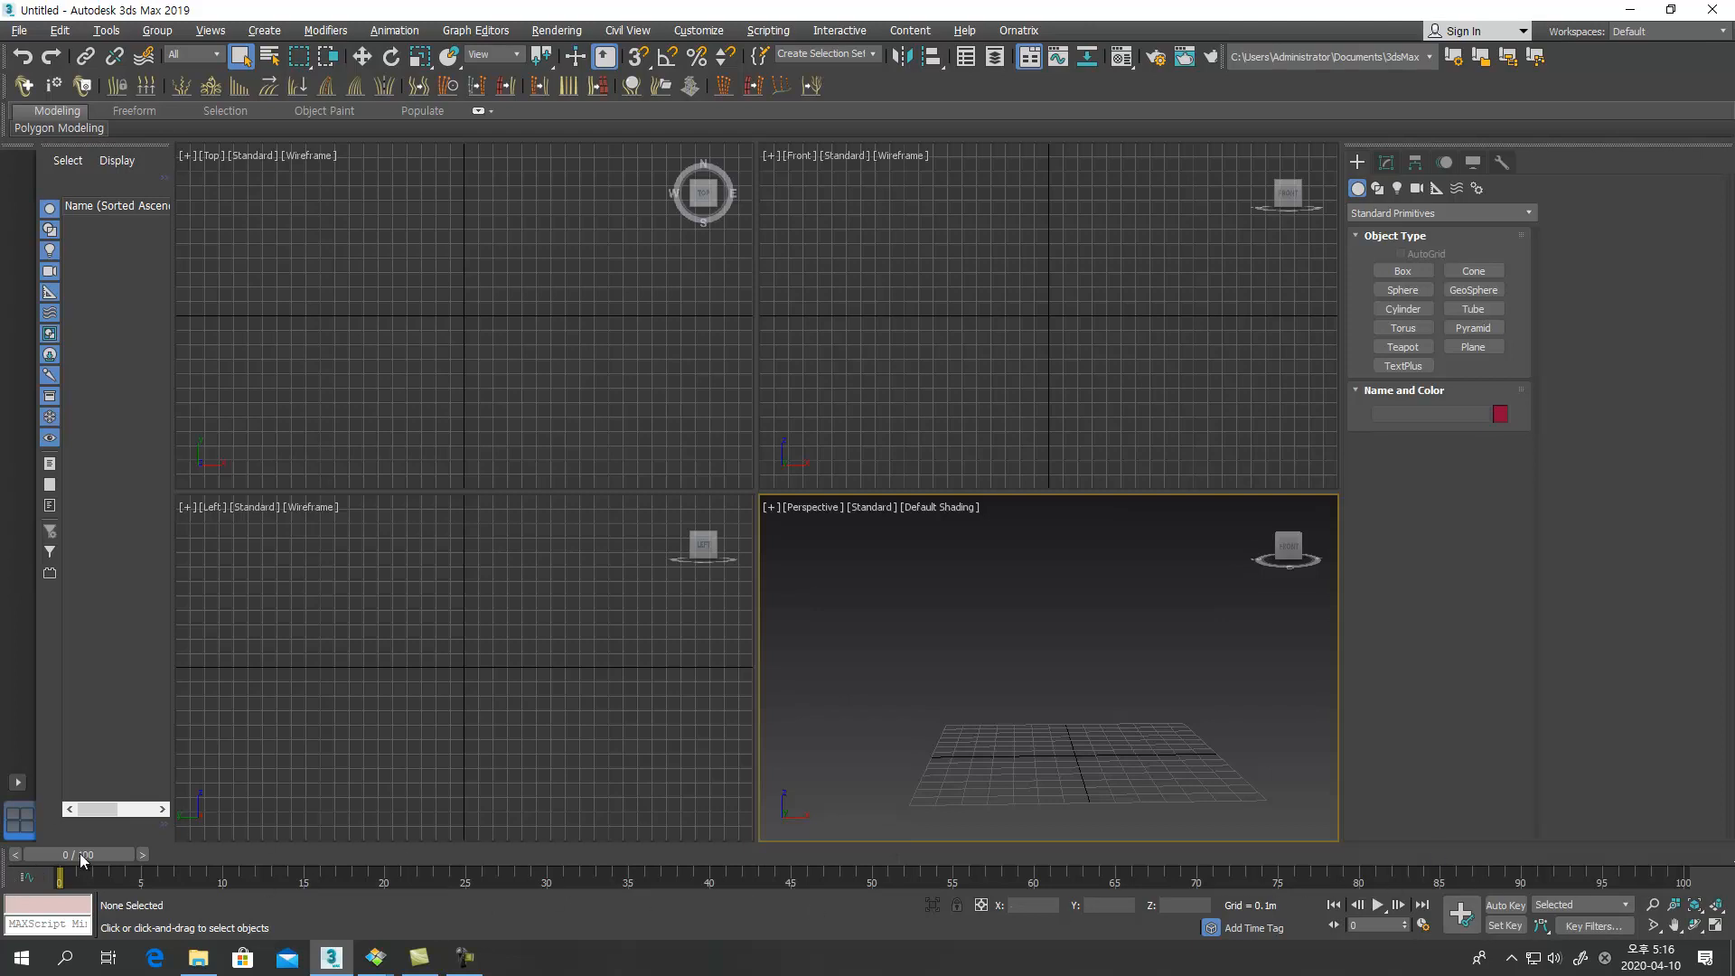
Create a box about 0.559 m long, 0.339 m wide and 0.458 m high near the grid centre in the Perspective view
middle_click_drag(1129, 641, 1110, 741, "alt")
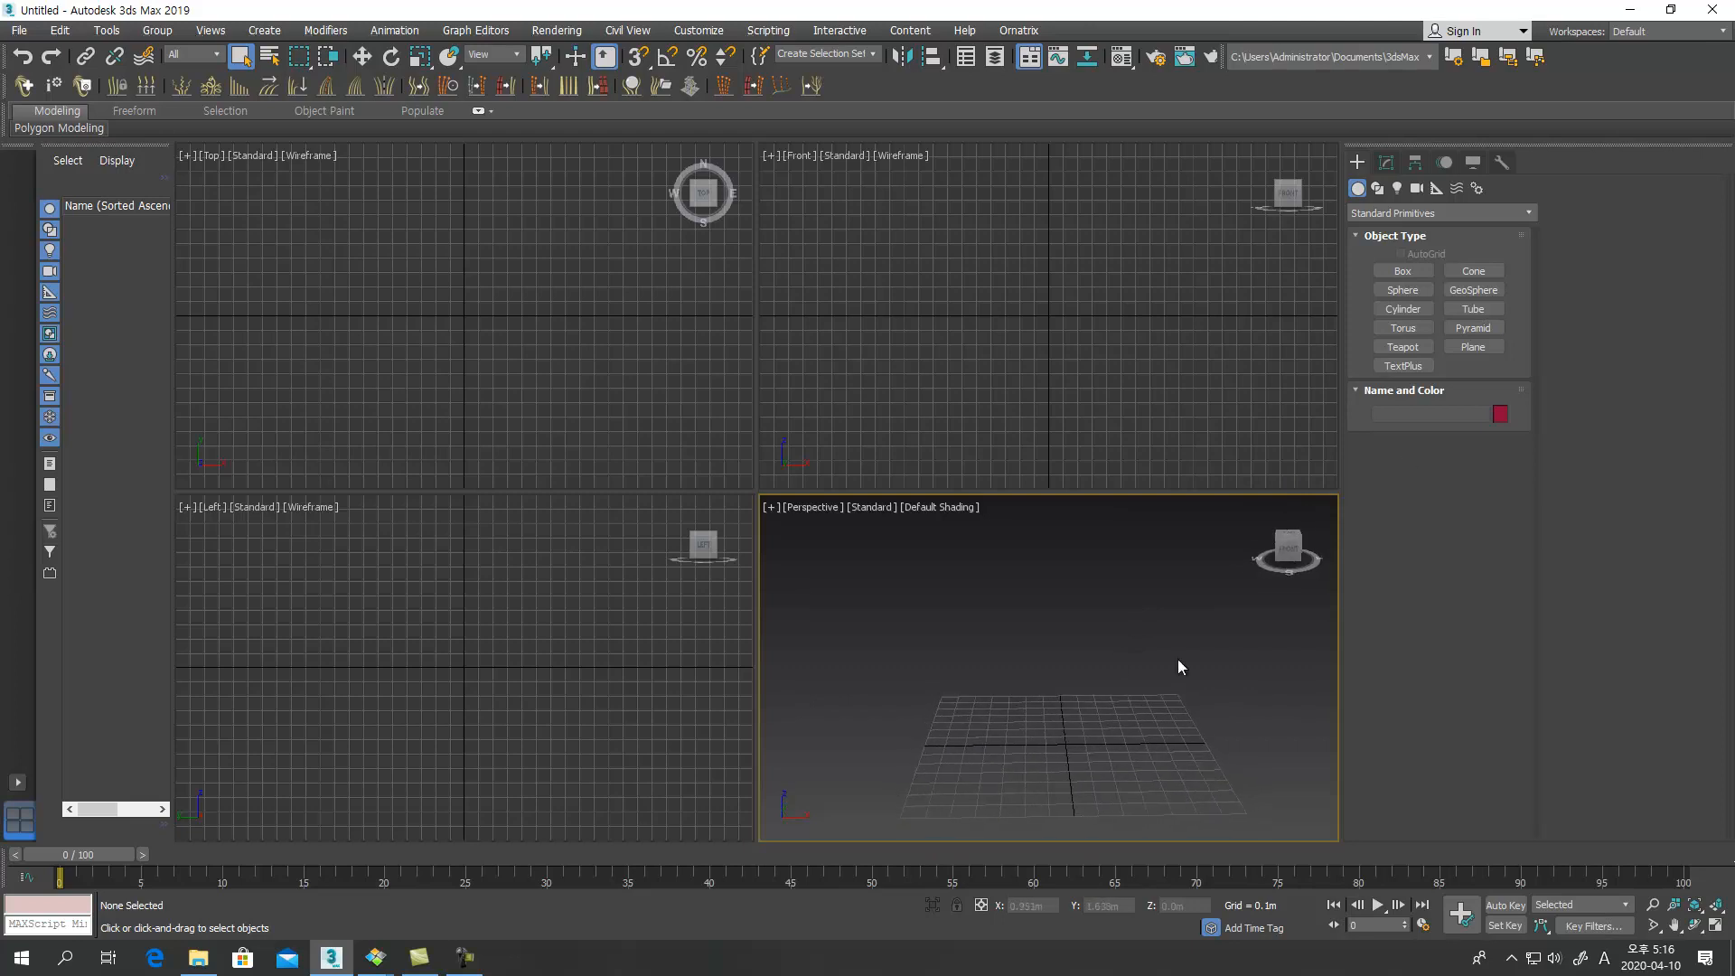
left_click(1402, 271)
left_click_drag(1089, 720, 1020, 773)
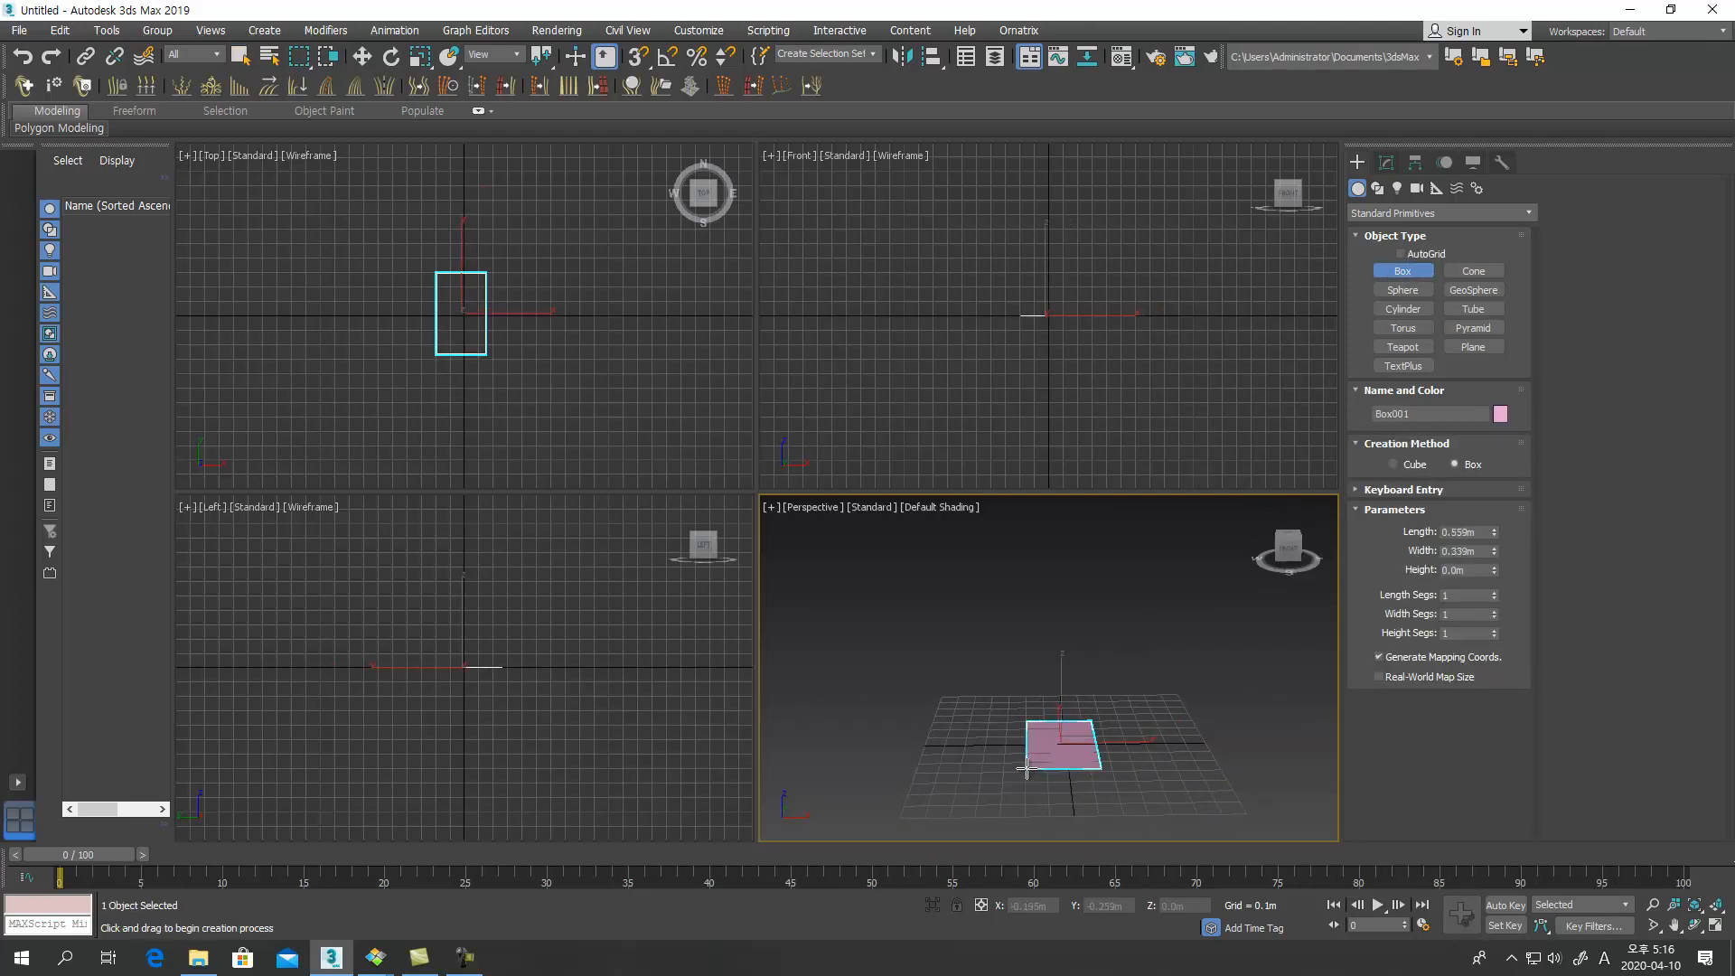
In Set Key mode, key the box at frame 0, then move it along X to about -1.235 m and key it at frame 20
left_click(1506, 926)
left_click(1450, 919)
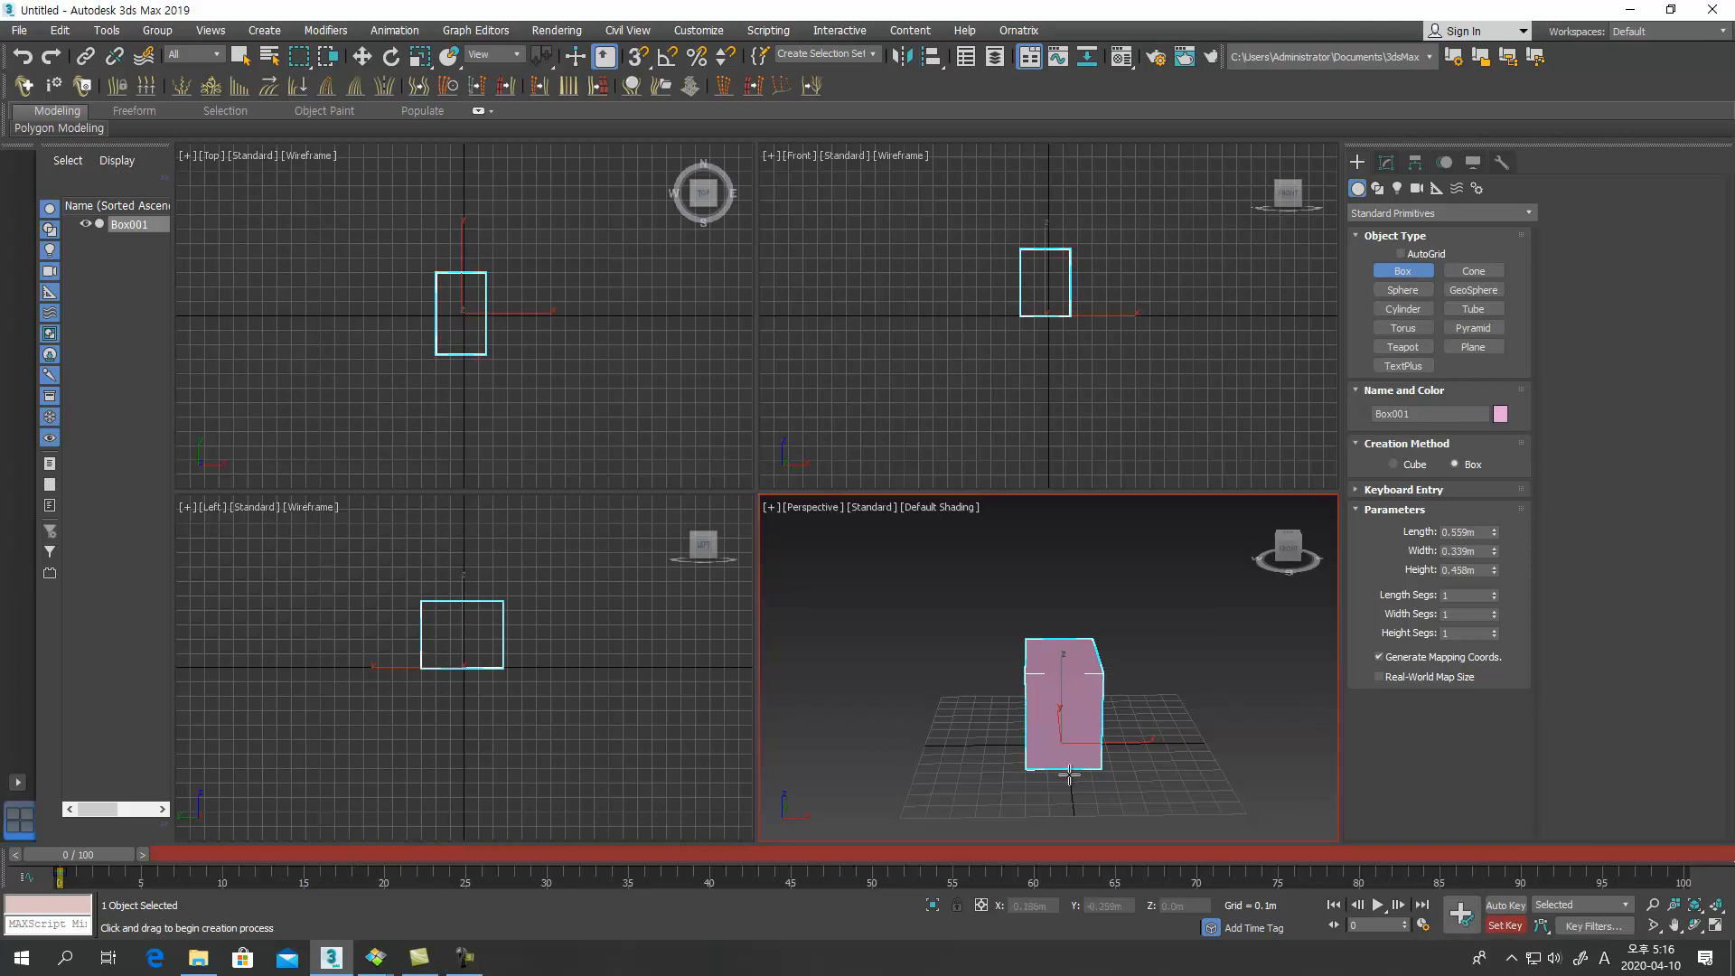
left_click_drag(113, 855, 387, 873)
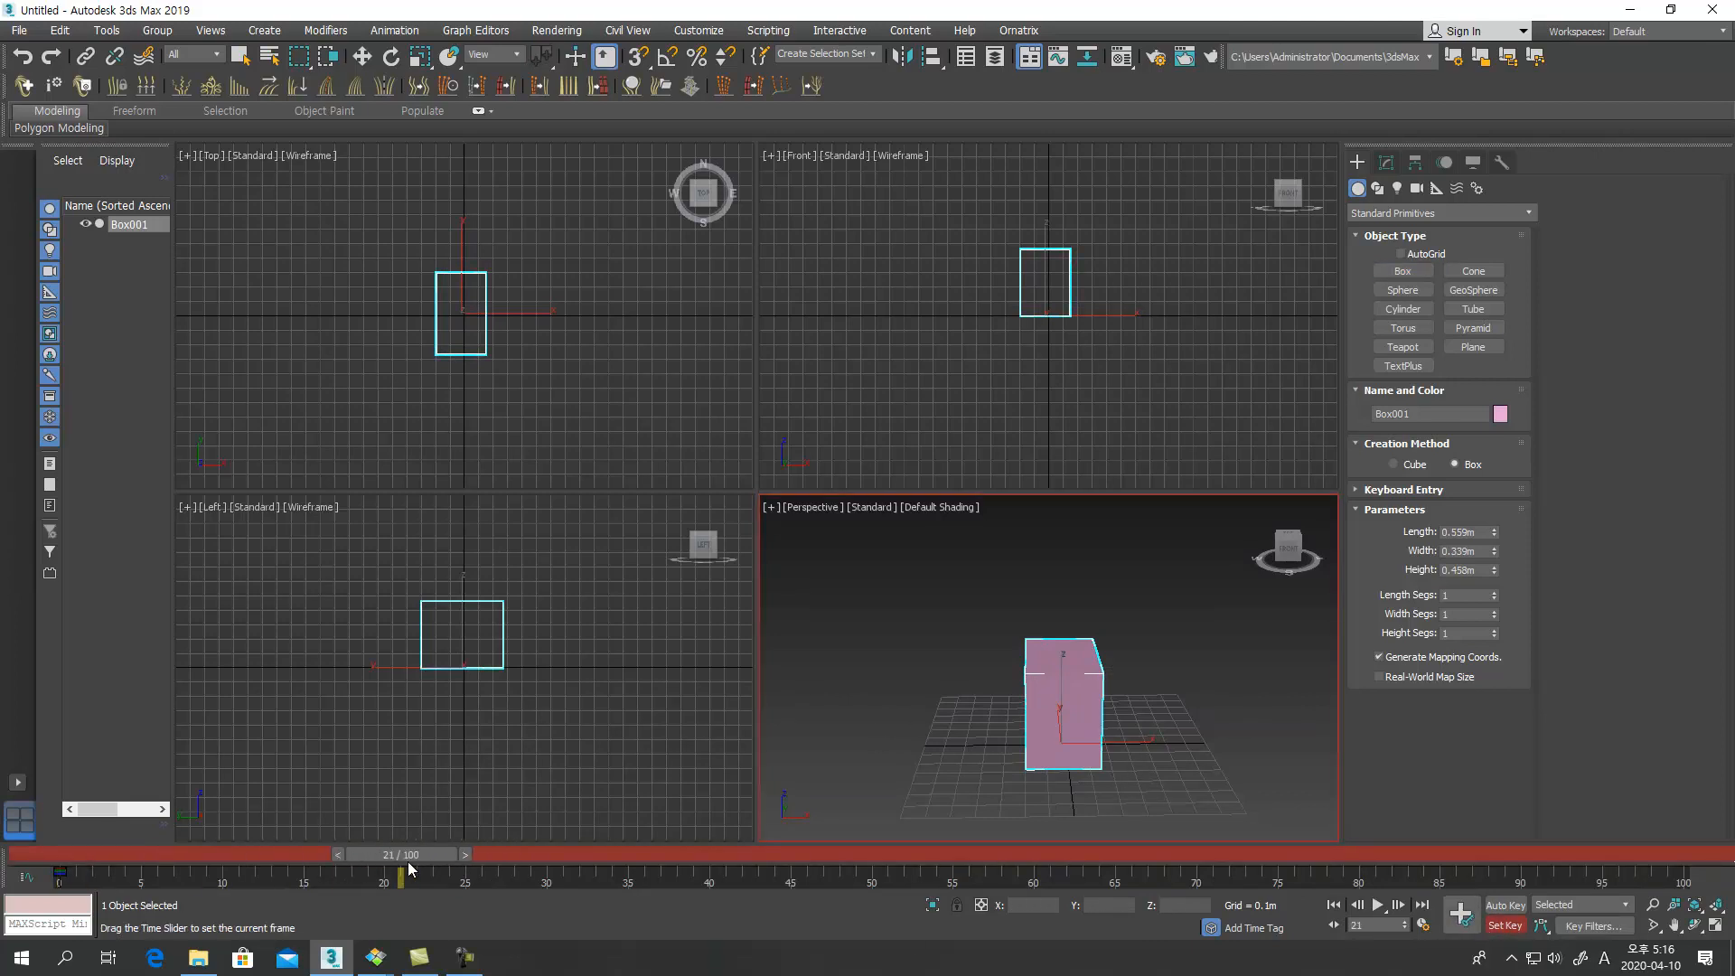
key("w")
left_click_drag(1150, 748, 878, 721)
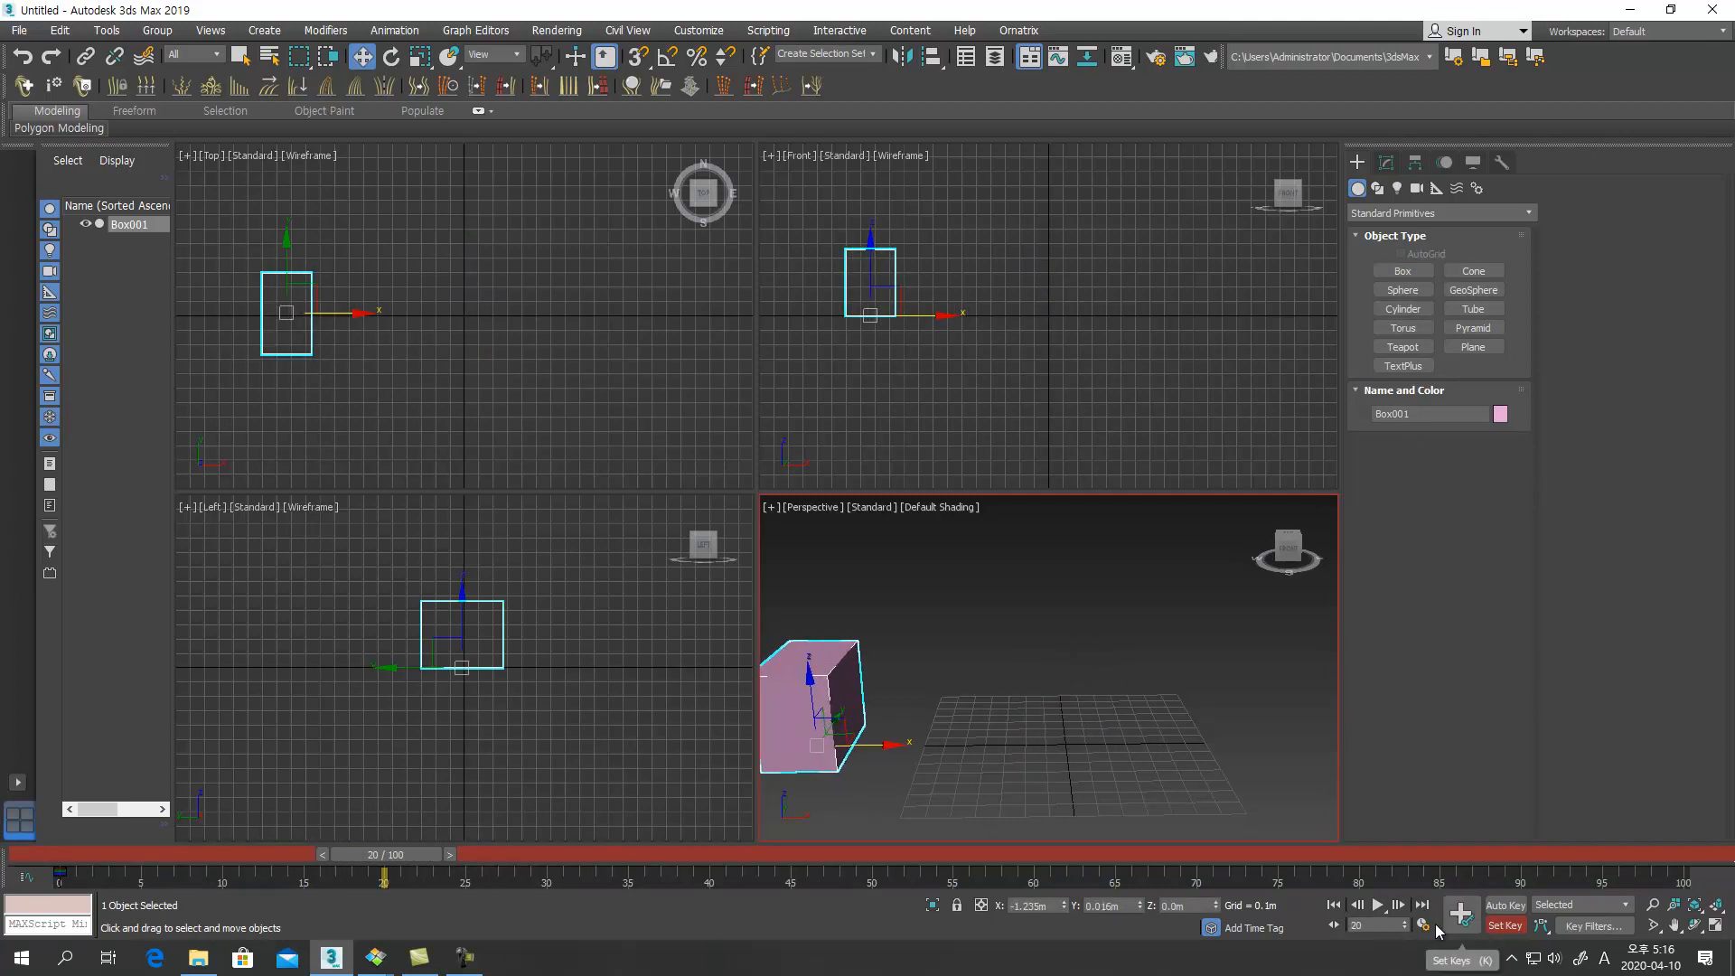
middle_click_drag(882, 647, 963, 657)
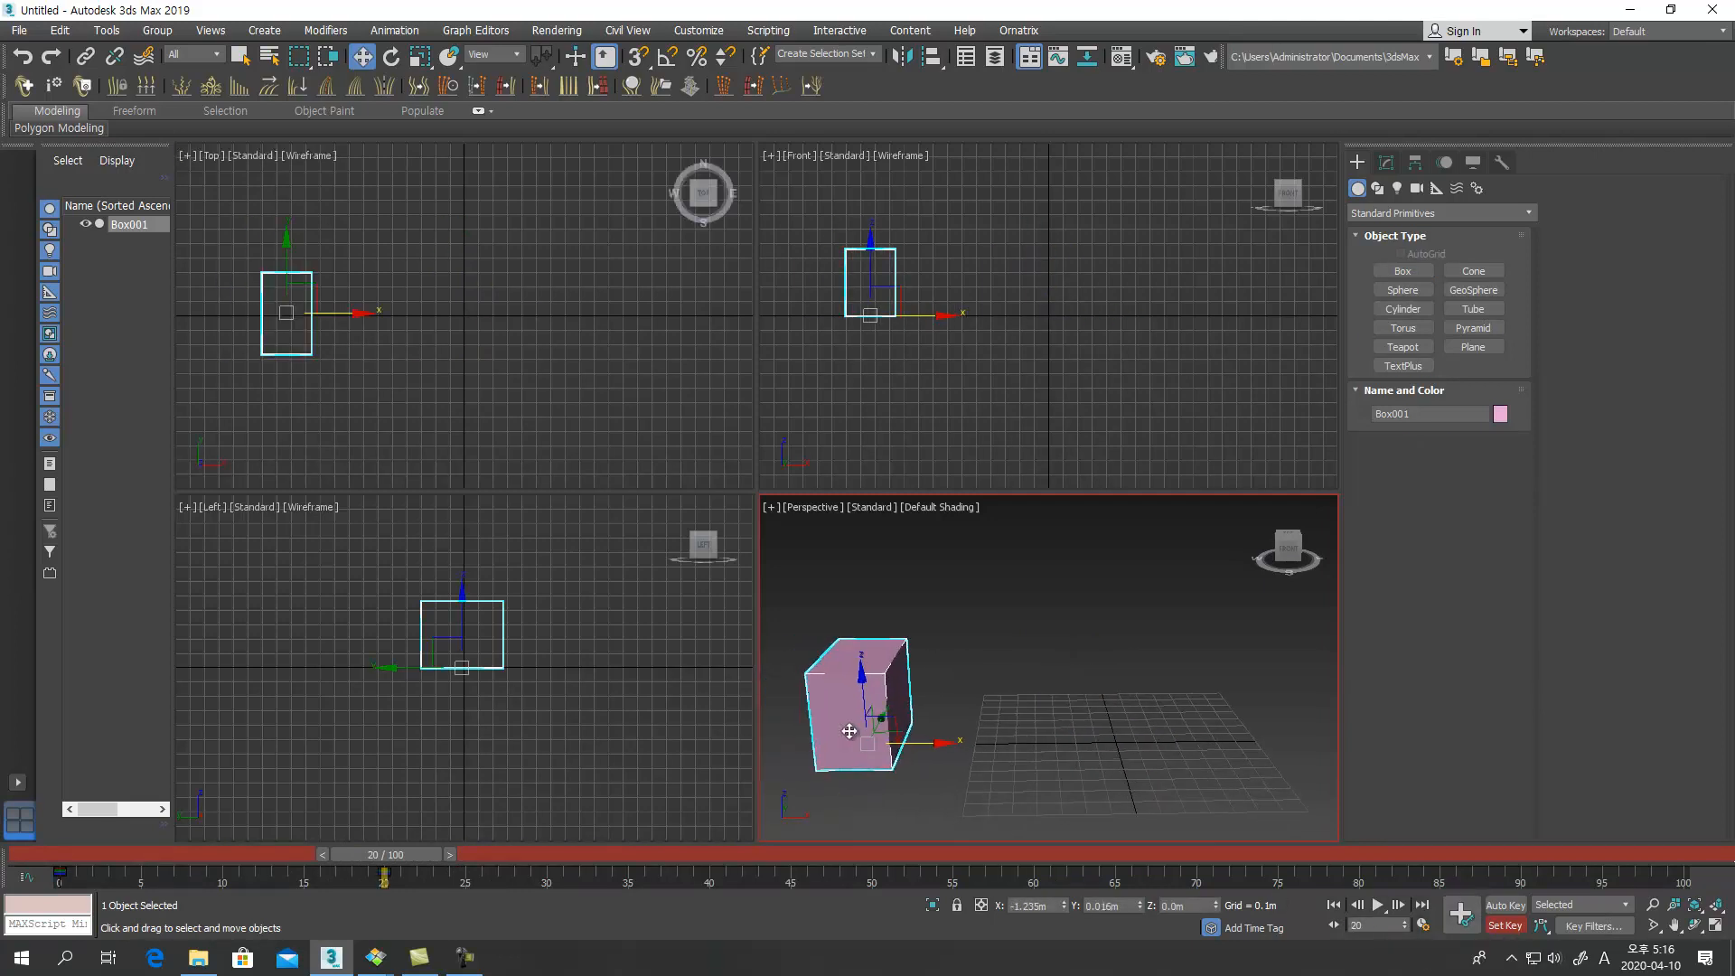
Copy the box's frame 0 key to frame 40, return the time slider to frame 0 and turn off Set Key mode
left_click_drag(61, 875, 709, 874, "shift")
left_click_drag(394, 854, 52, 830)
left_click(1502, 927)
Delete all of the box's animation keys from the timeline and reselect the box
middle_click_drag(1026, 775, 1134, 797, "alt")
left_click_drag(728, 876, 67, 718)
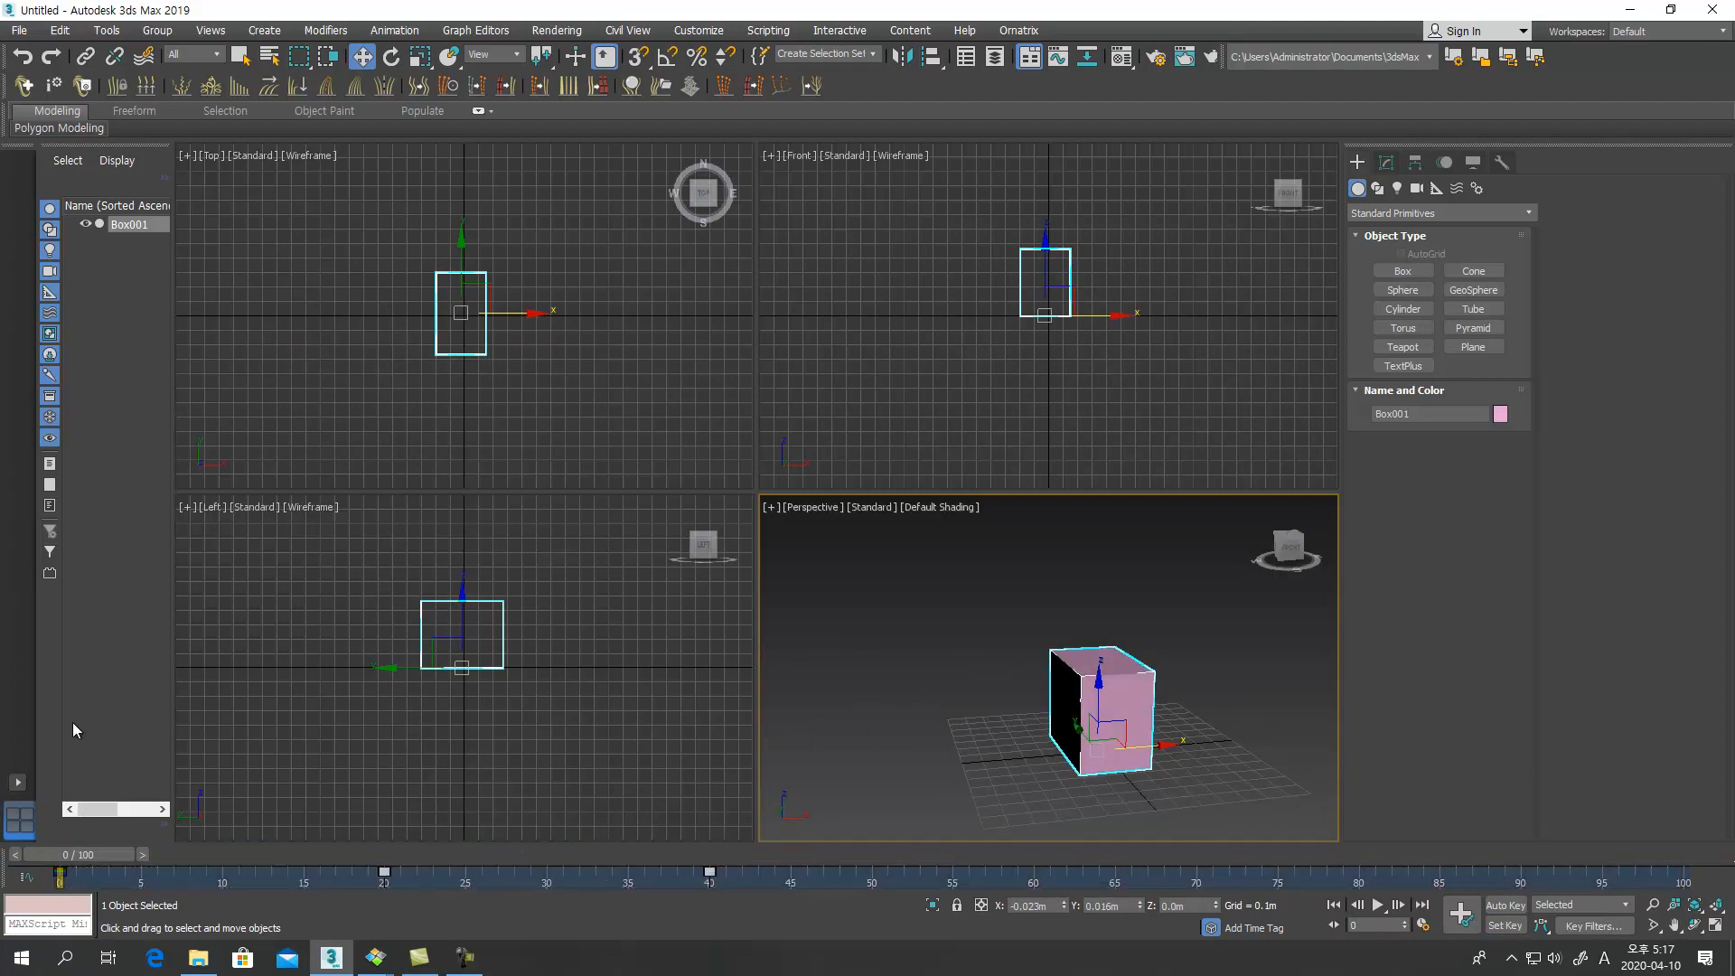
key("Delete")
left_click(1005, 794)
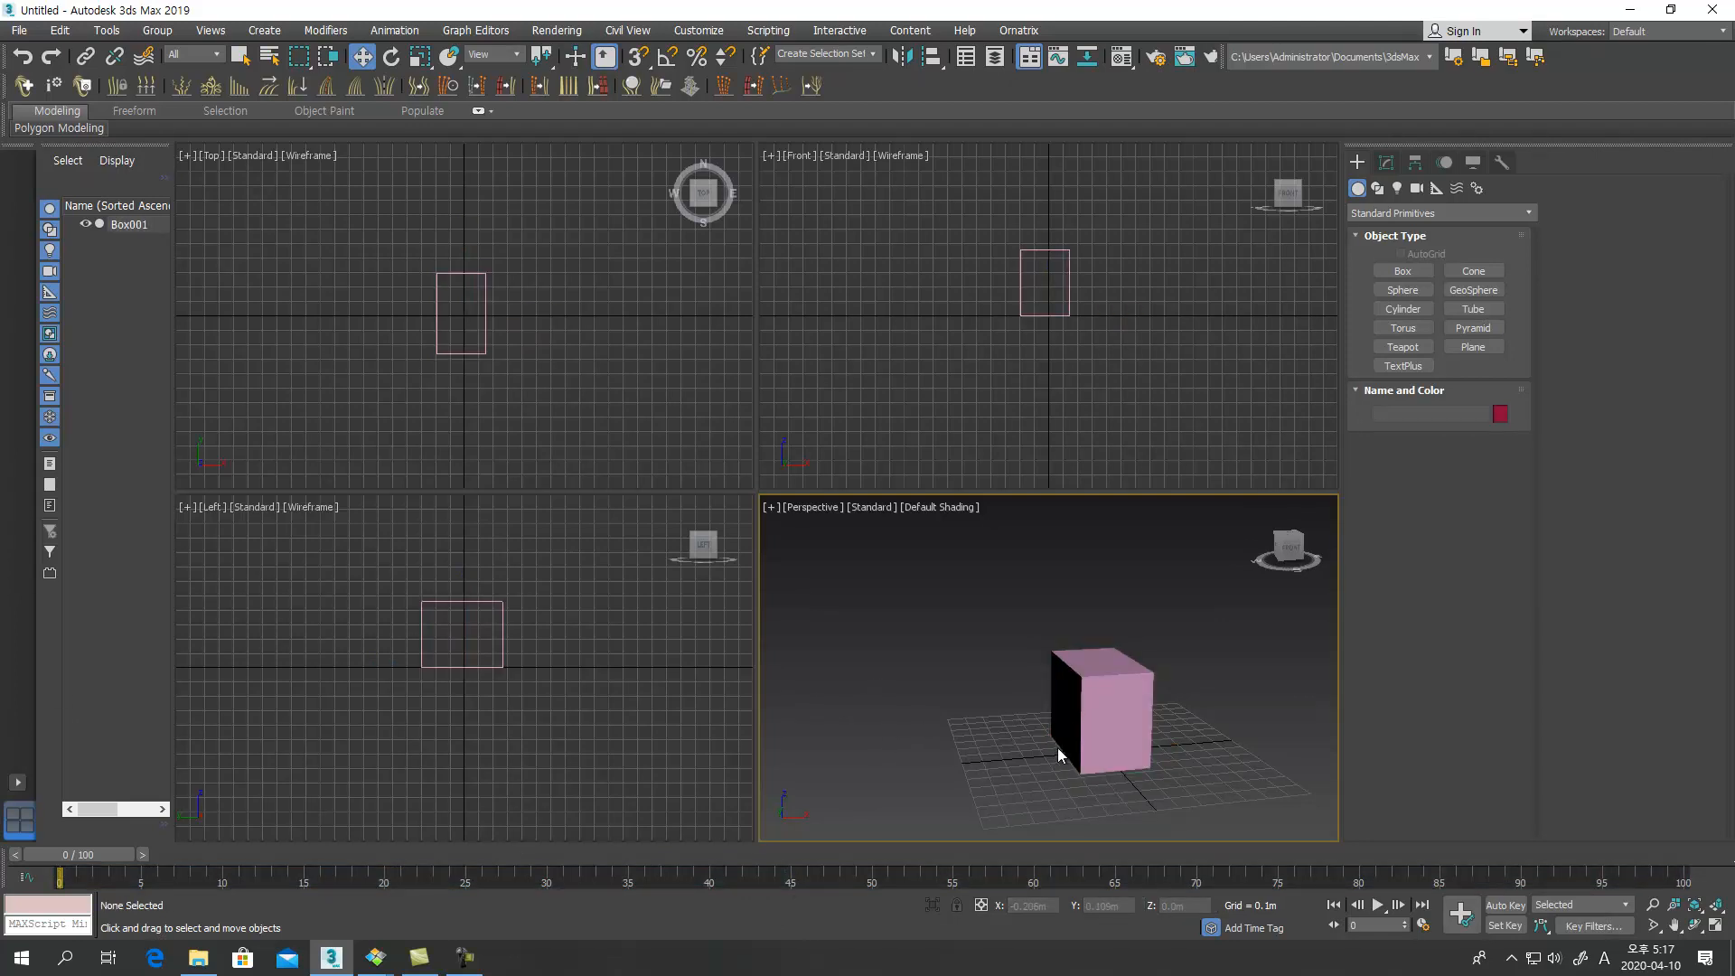
left_click(1104, 713)
middle_click_drag(1192, 795, 1164, 782)
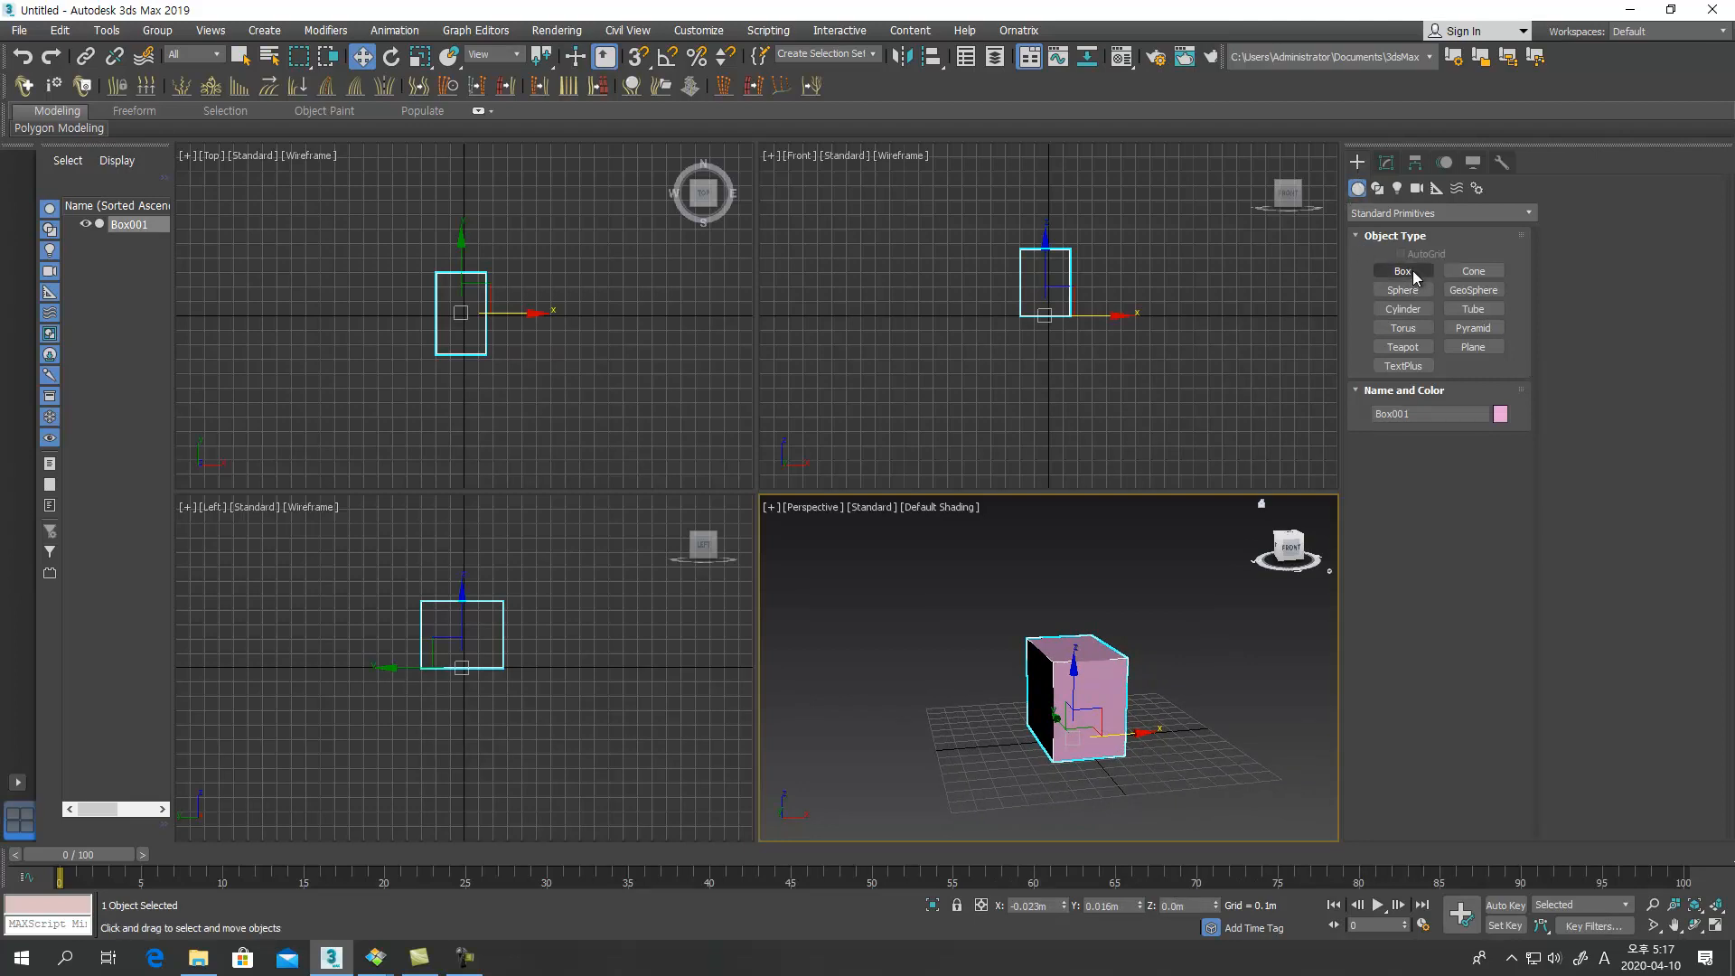
Create four more boxes, two on each side of the pink box, the rightmost about 0.55 m long, 0.485 m wide and 0.515 m high
left_click(1413, 276)
left_click_drag(1179, 730, 1180, 771)
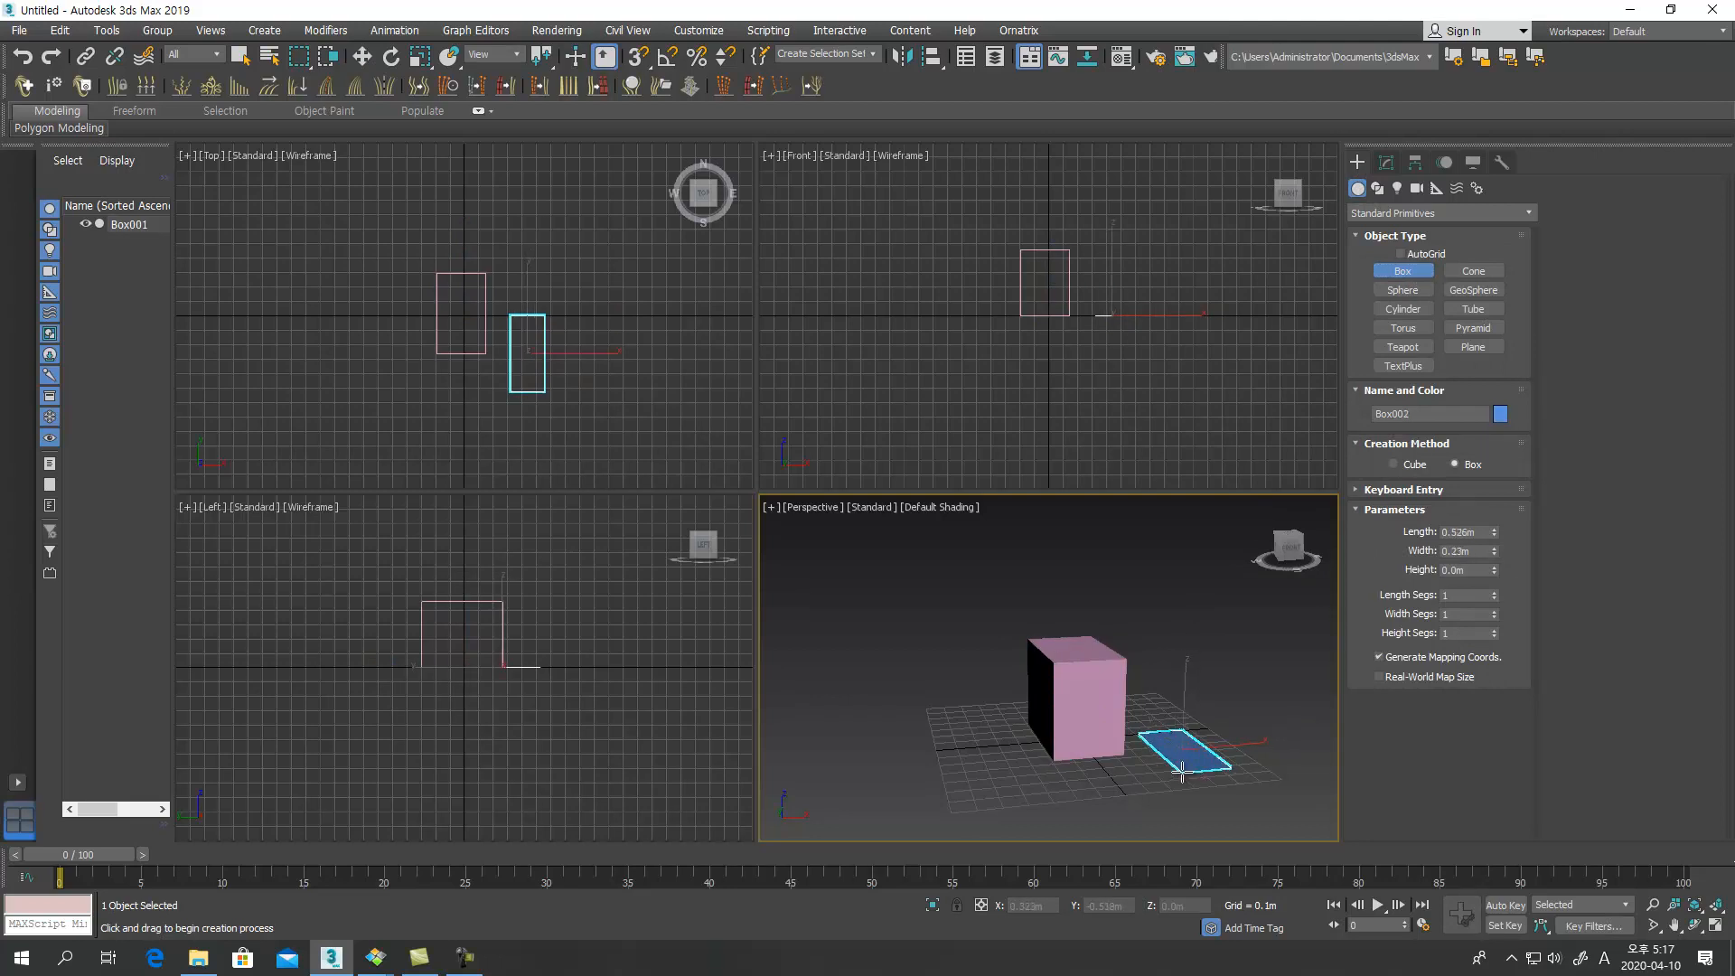
left_click(1172, 643)
left_click_drag(1000, 712, 852, 809)
left_click(931, 650)
left_click(849, 649)
left_click_drag(1292, 752, 1260, 794)
left_click(1248, 689)
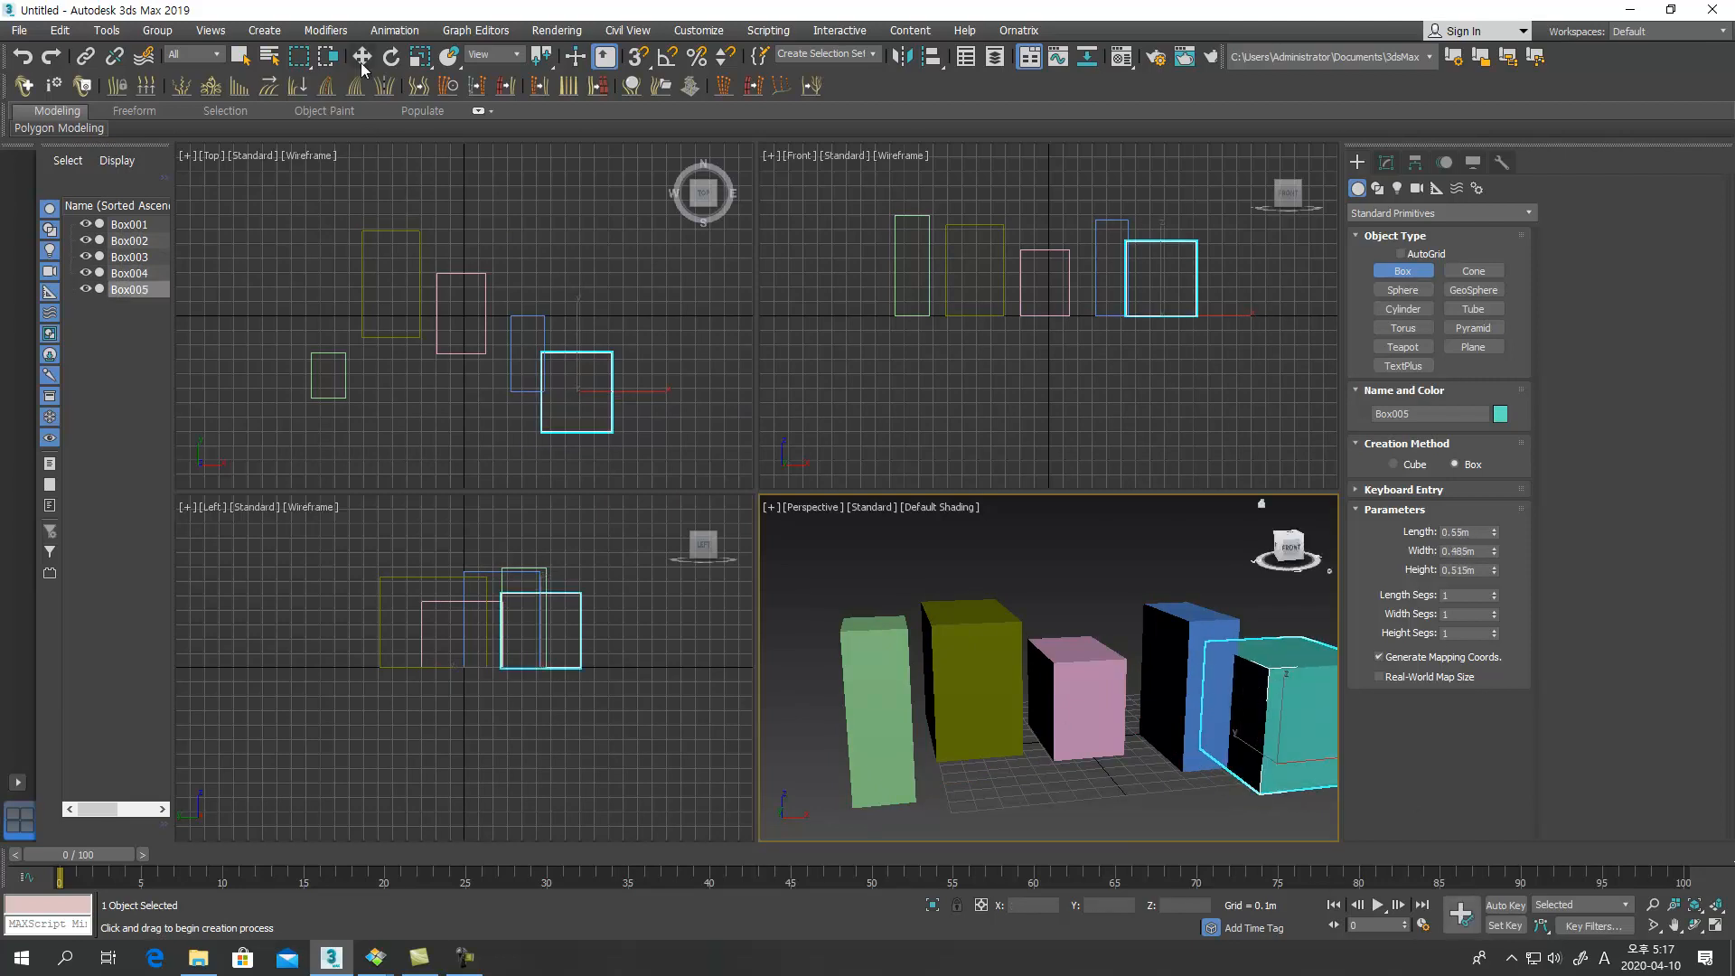
Use the Select tool to pick the light green box, the olive box and the light green box again
key("q")
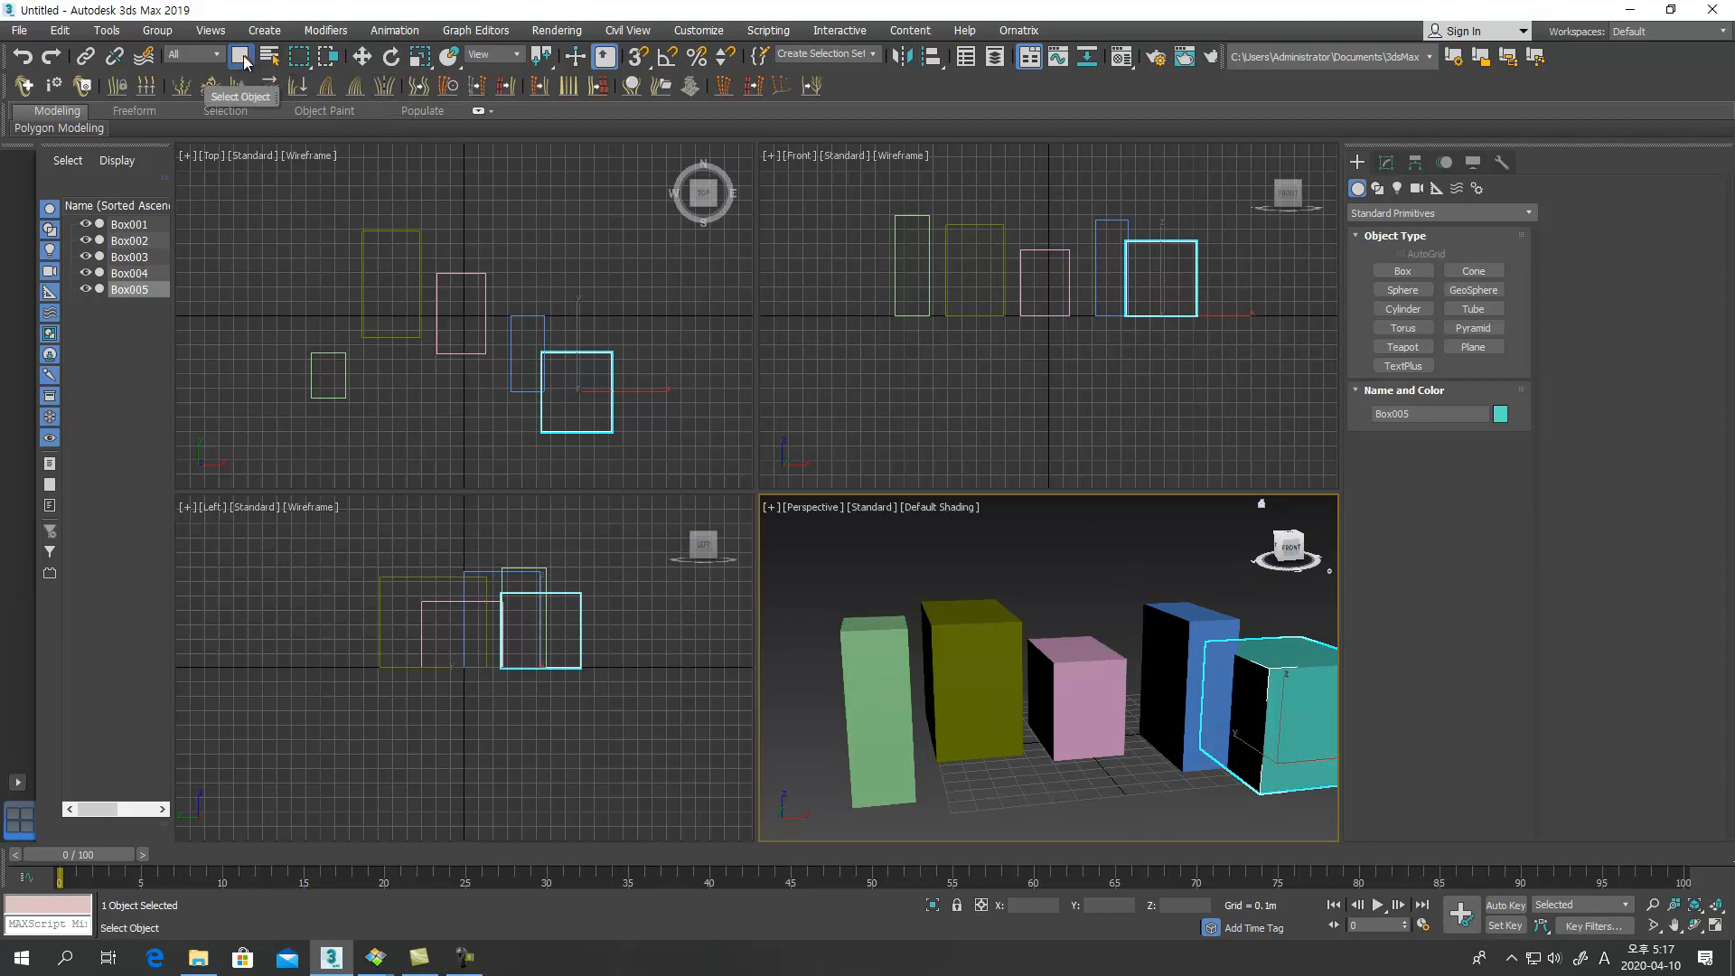
left_click(862, 680)
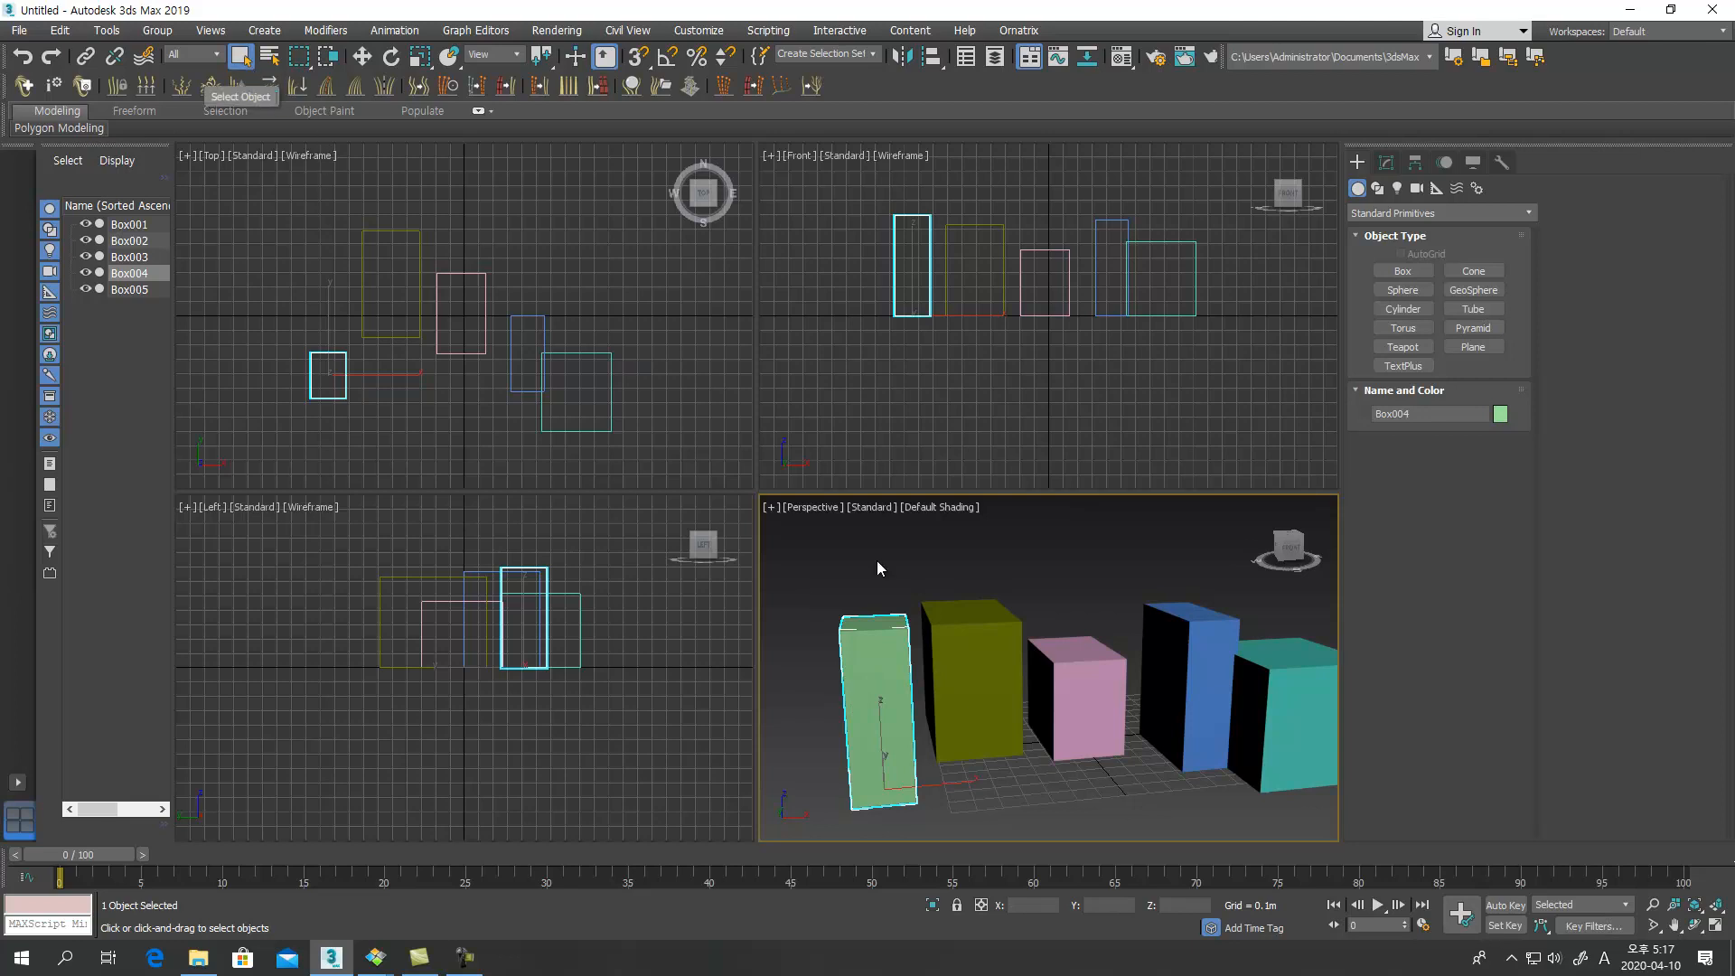
left_click(978, 650)
left_click(898, 696)
Cycle through the selection region shapes and set the region back to rectangular
key("q")
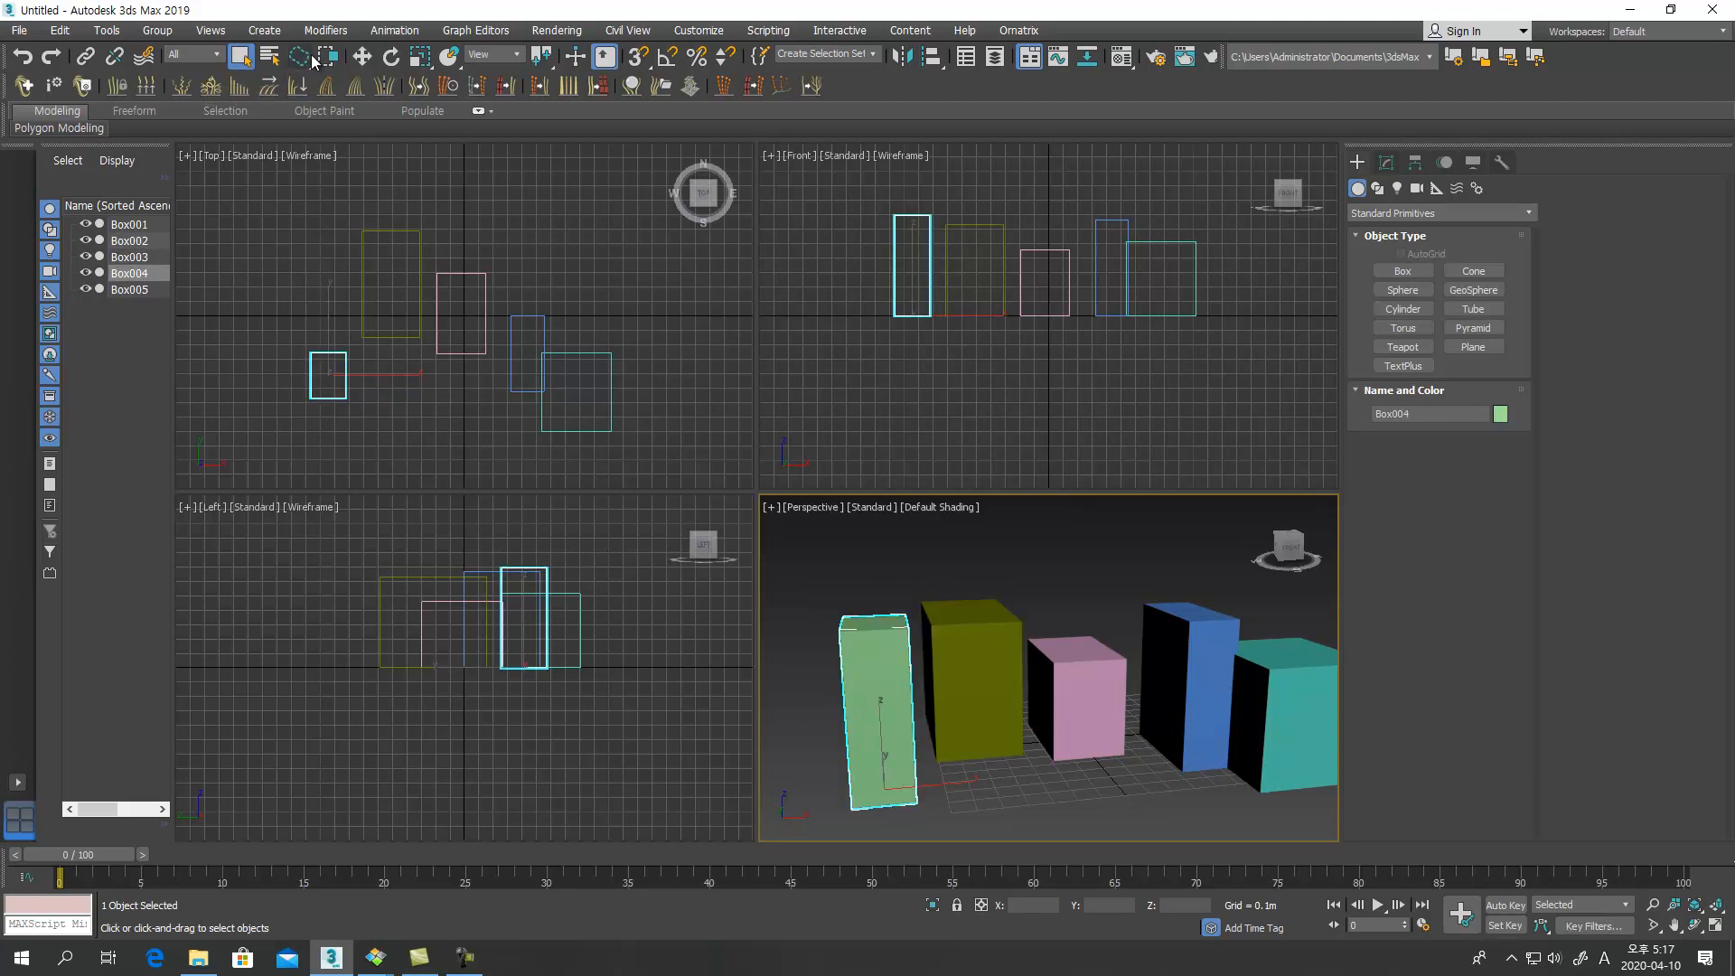
key("q")
key("q")
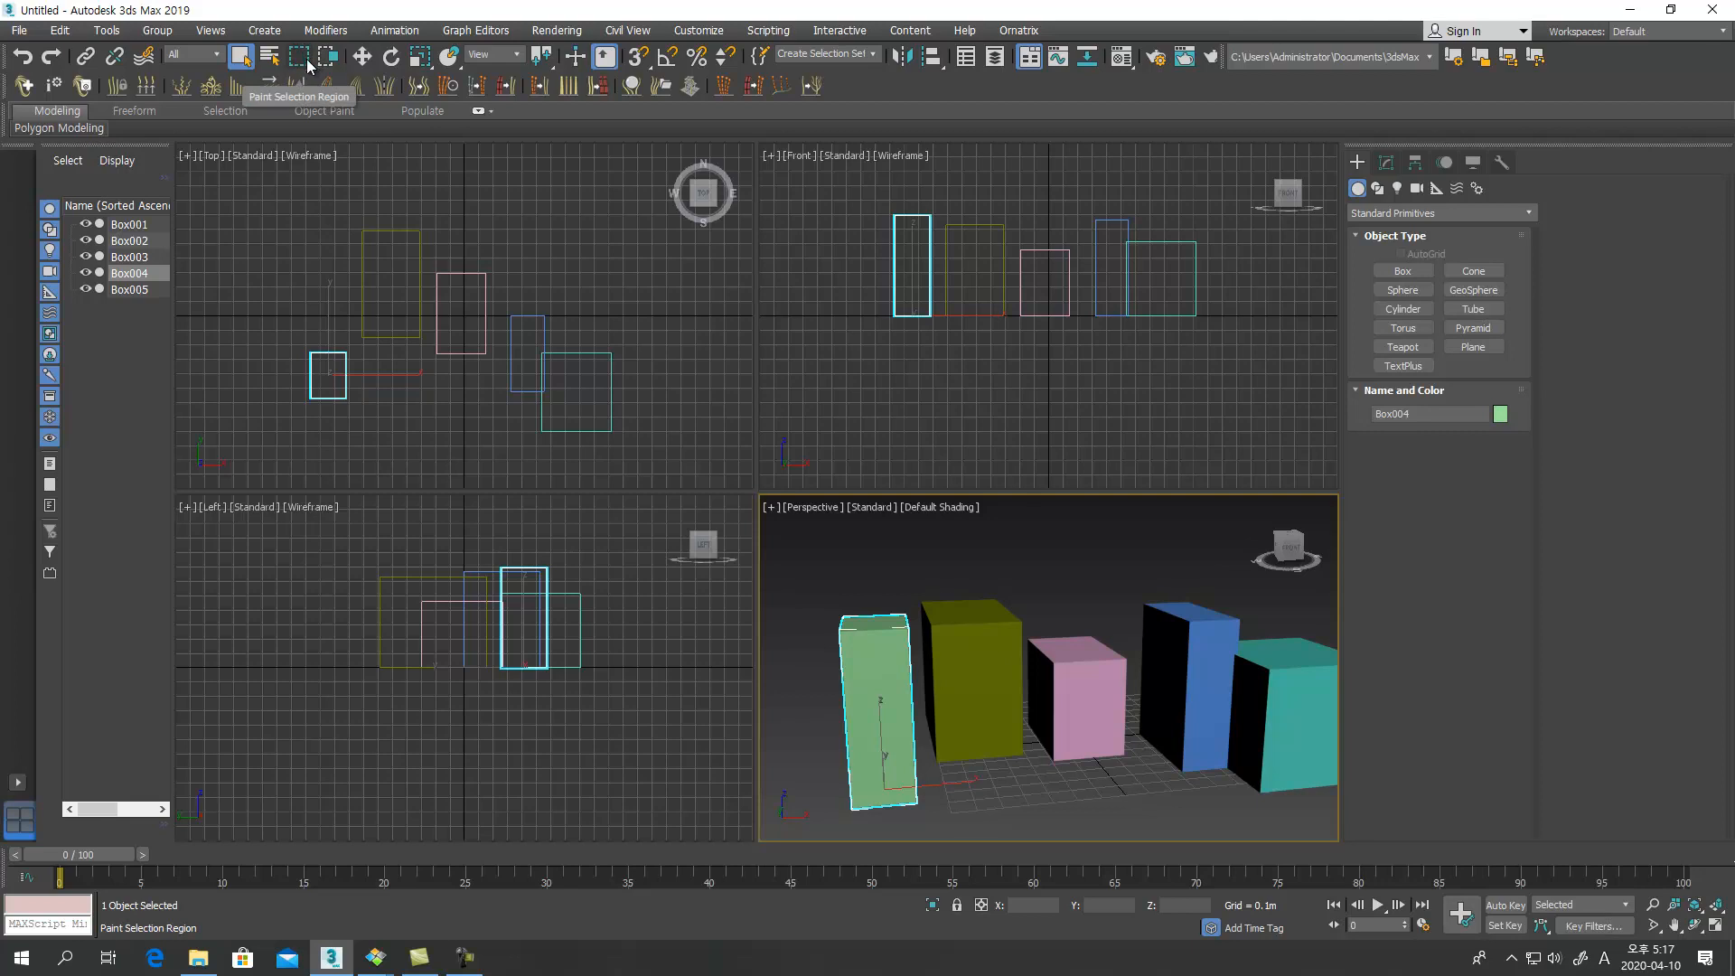
mouse_move(308, 65)
left_mouse_down()
mouse_move(303, 172)
mouse_move(306, 86)
left_mouse_up()
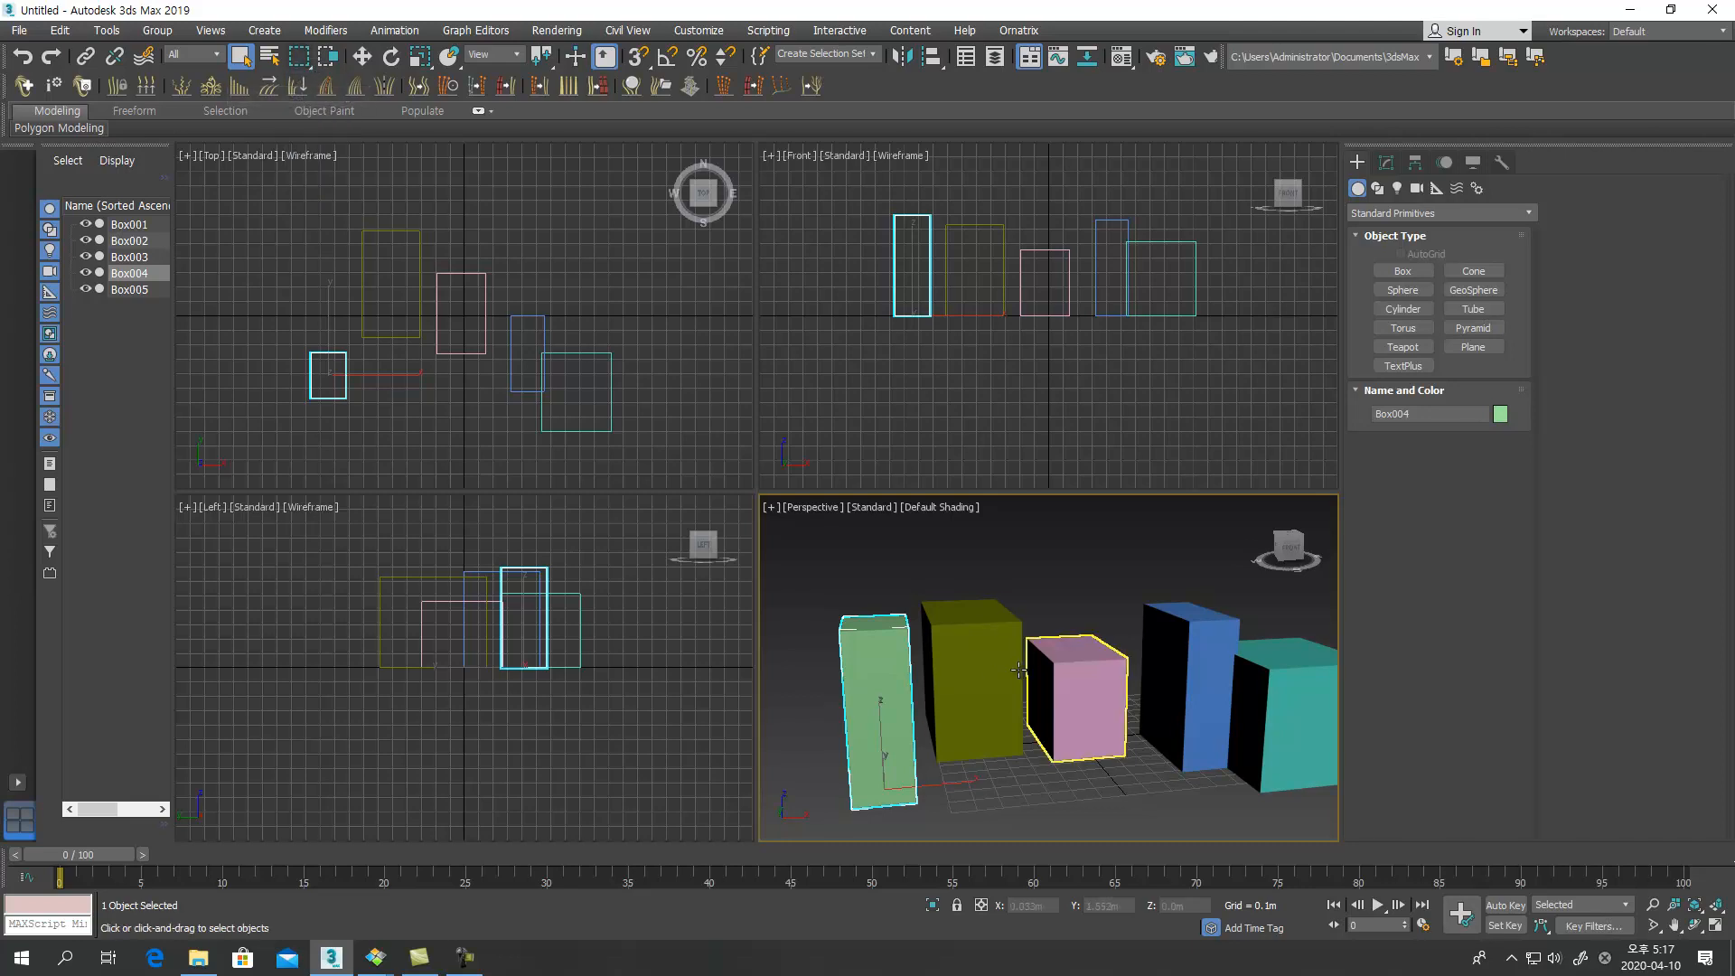
Select the olive box, switch the selection to the pink box and activate the Move tool
left_click(965, 656)
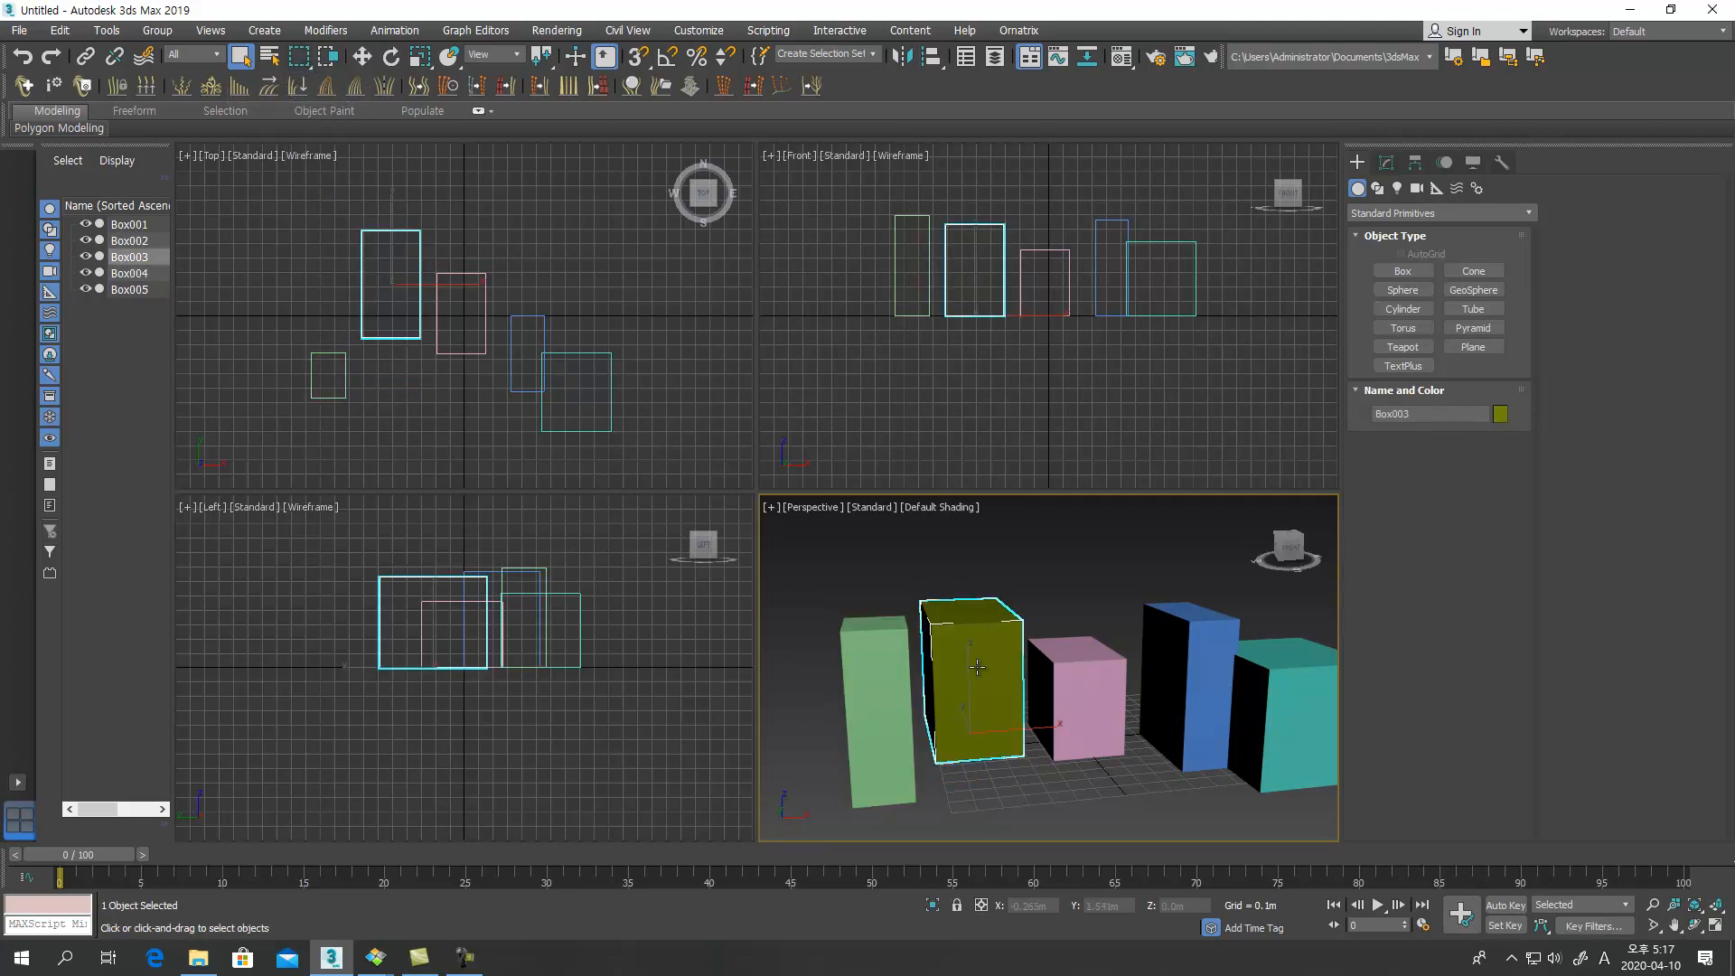
left_click(1067, 721)
key("w")
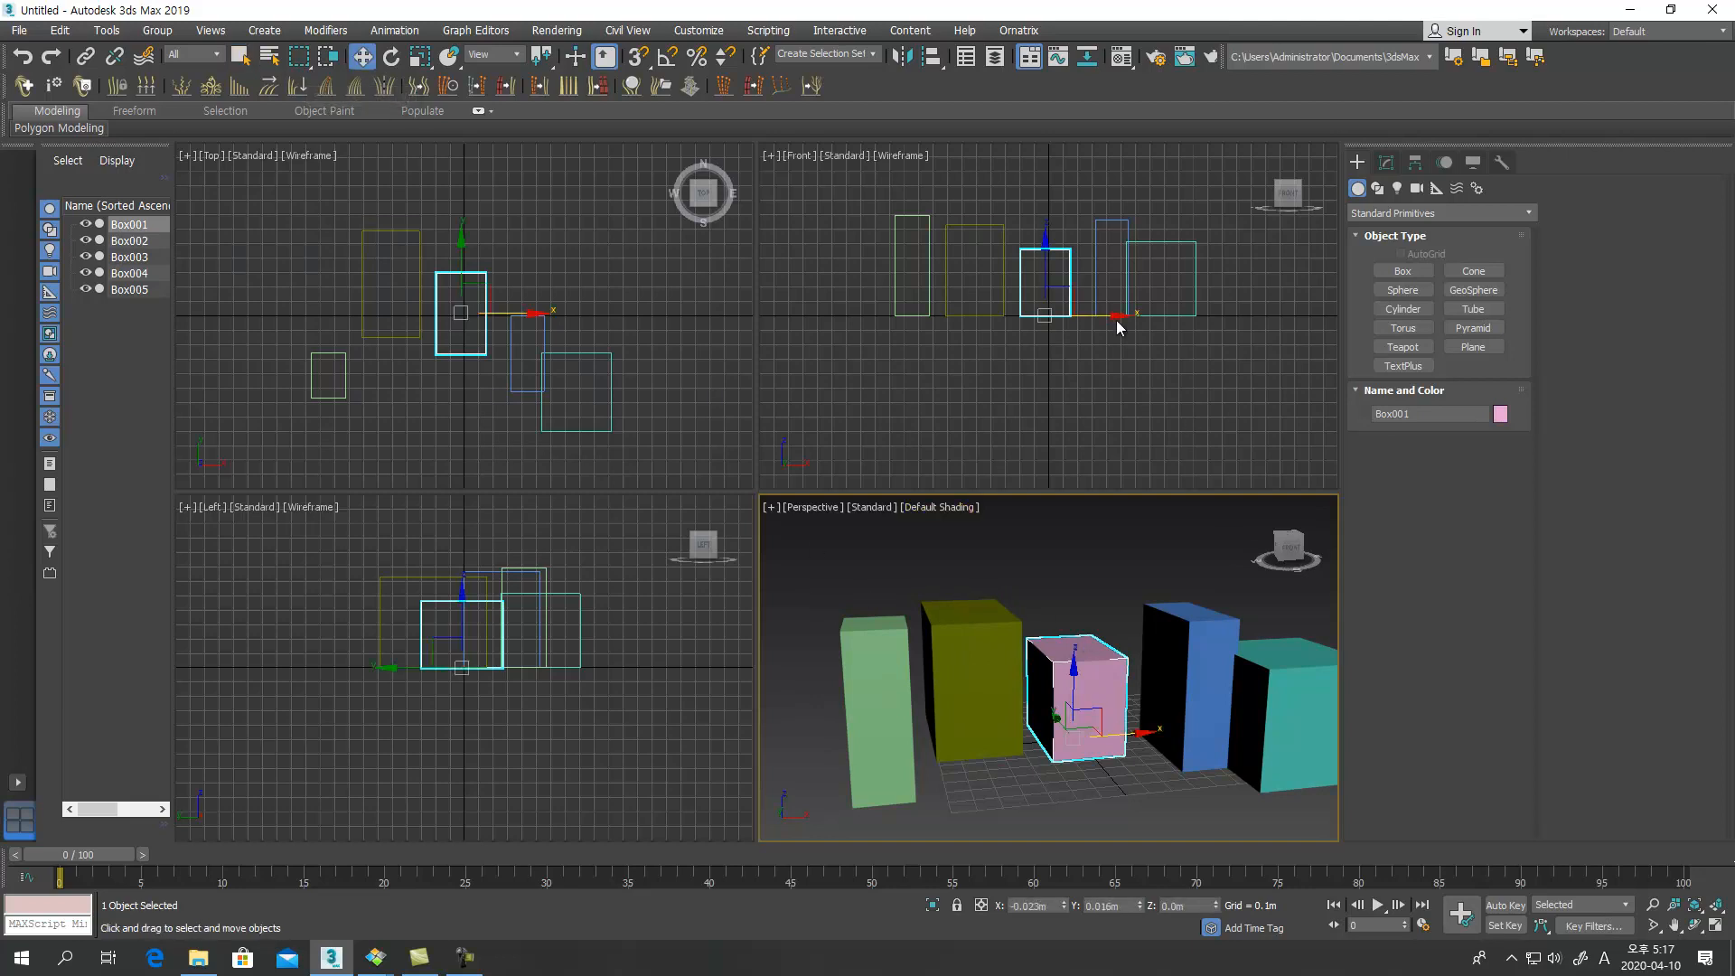
Try moving the pink box along its Z, X and Y axes with the Move gizmo in the Perspective view
left_click_drag(1074, 688, 1074, 652)
right_click(1074, 652)
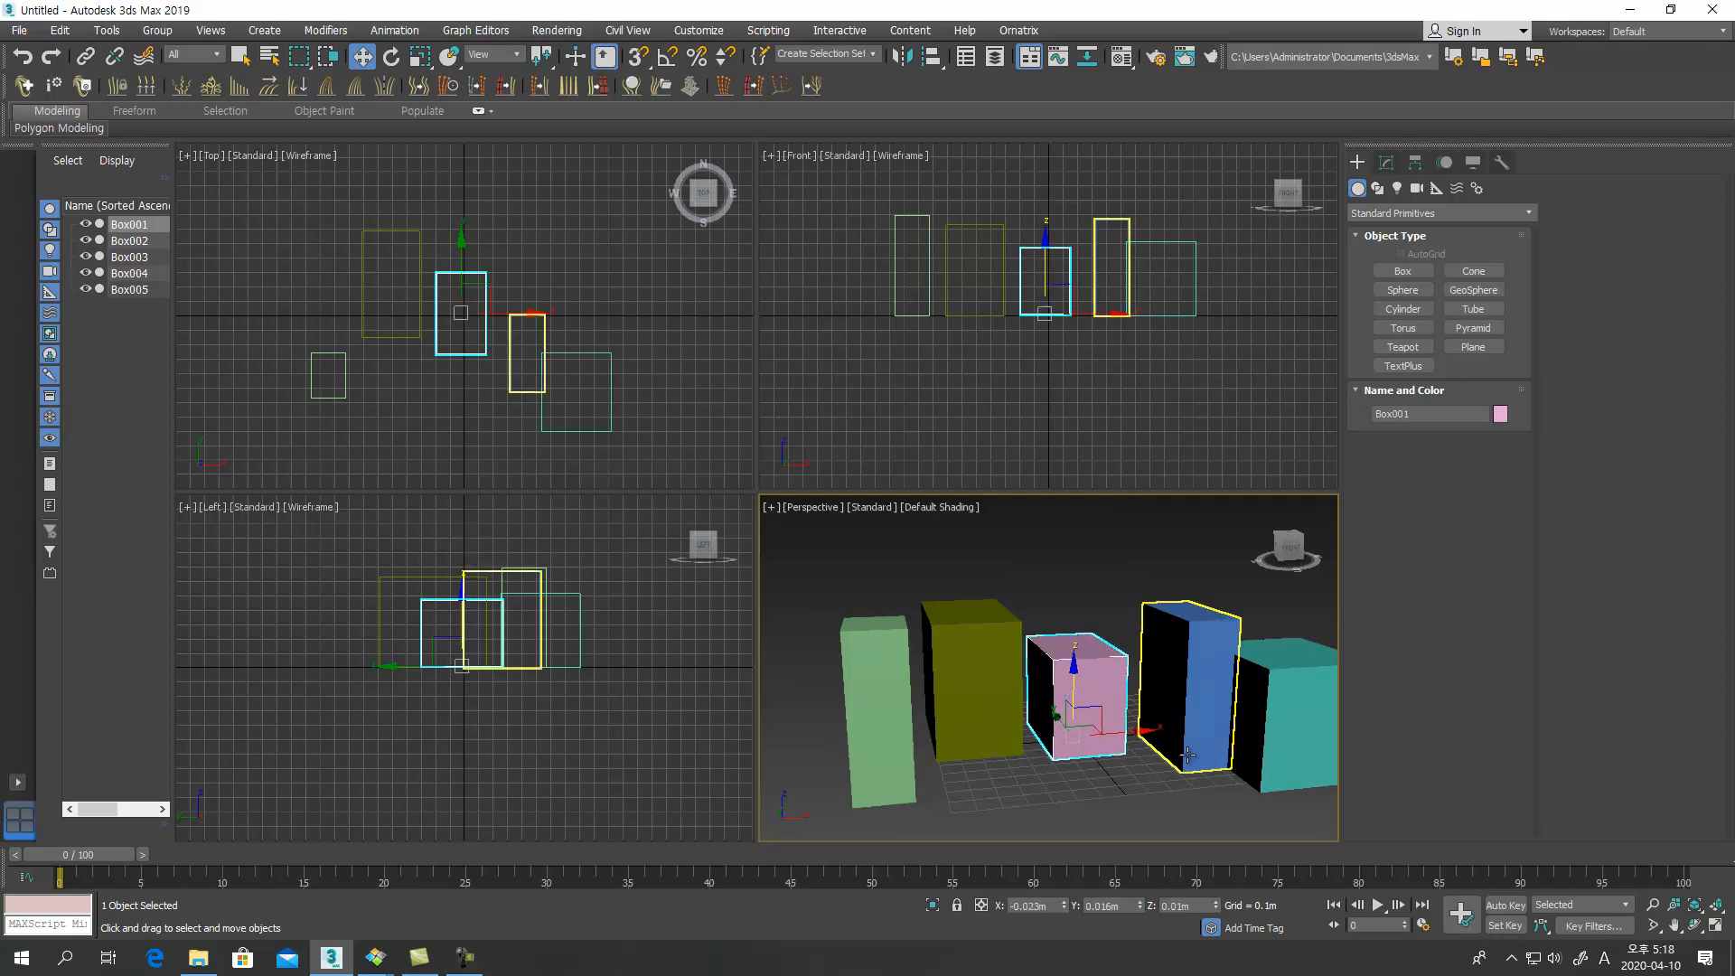
left_click_drag(1125, 737, 1292, 737)
right_click(1292, 736)
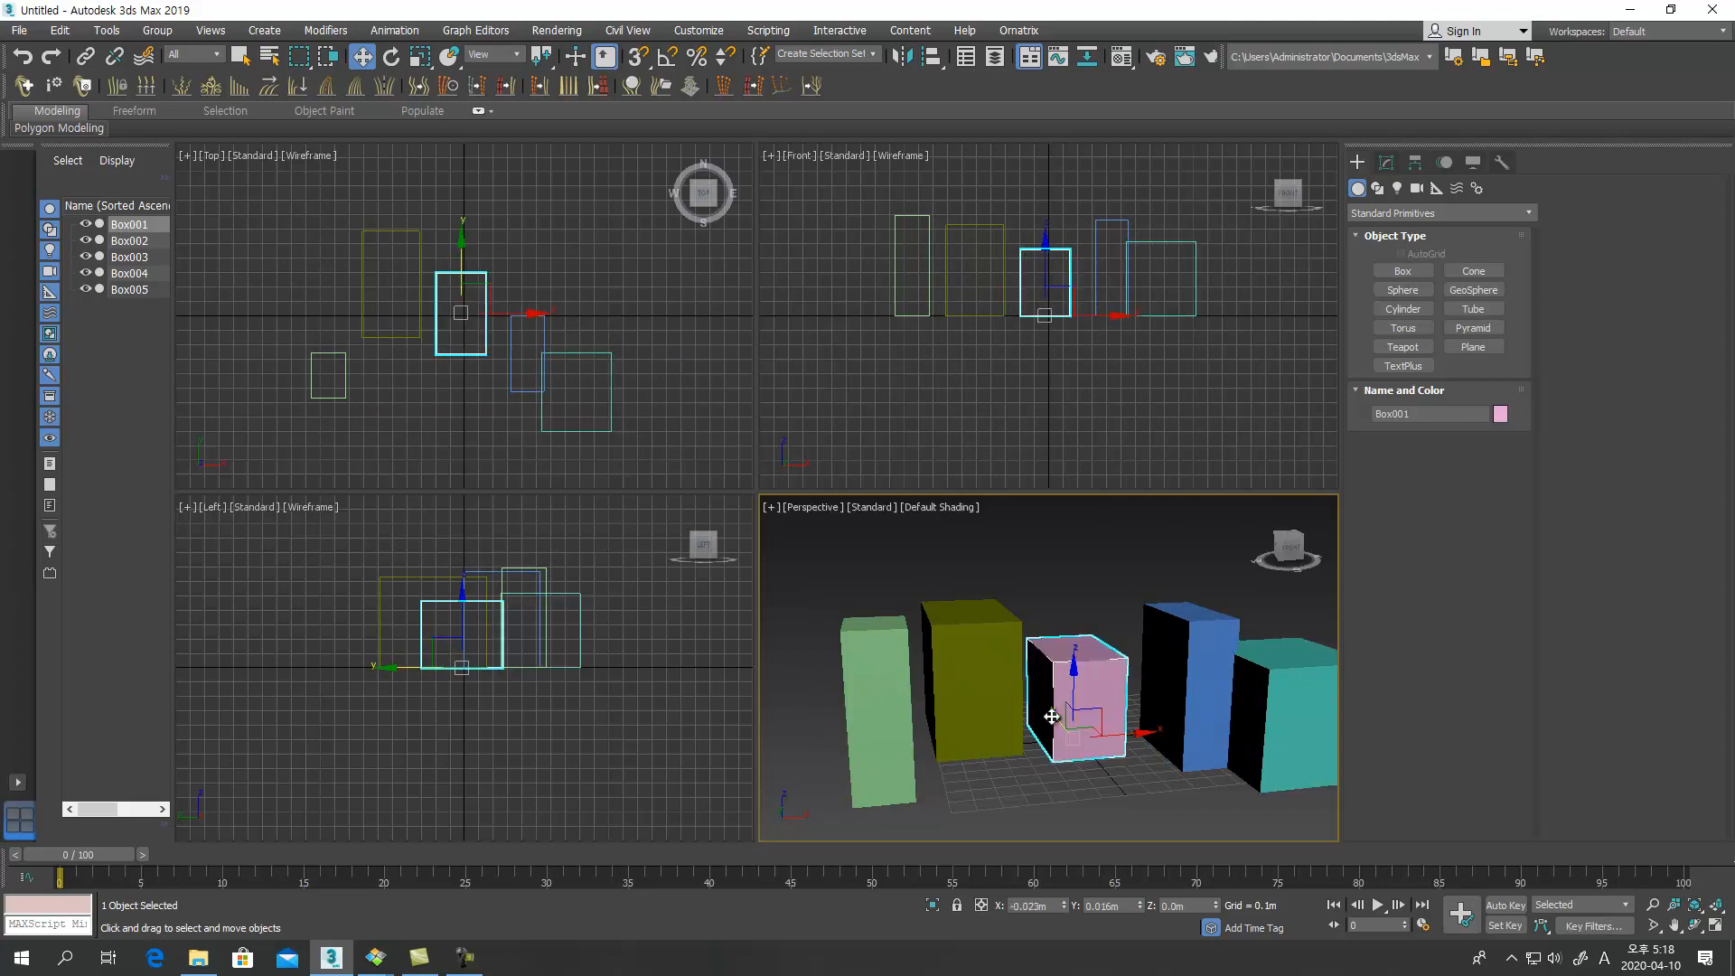
left_click_drag(1052, 716, 1087, 683)
Turn off the ViewCube display in the viewport configuration and apply the change
middle_click_drag(1115, 702, 1074, 707, "alt")
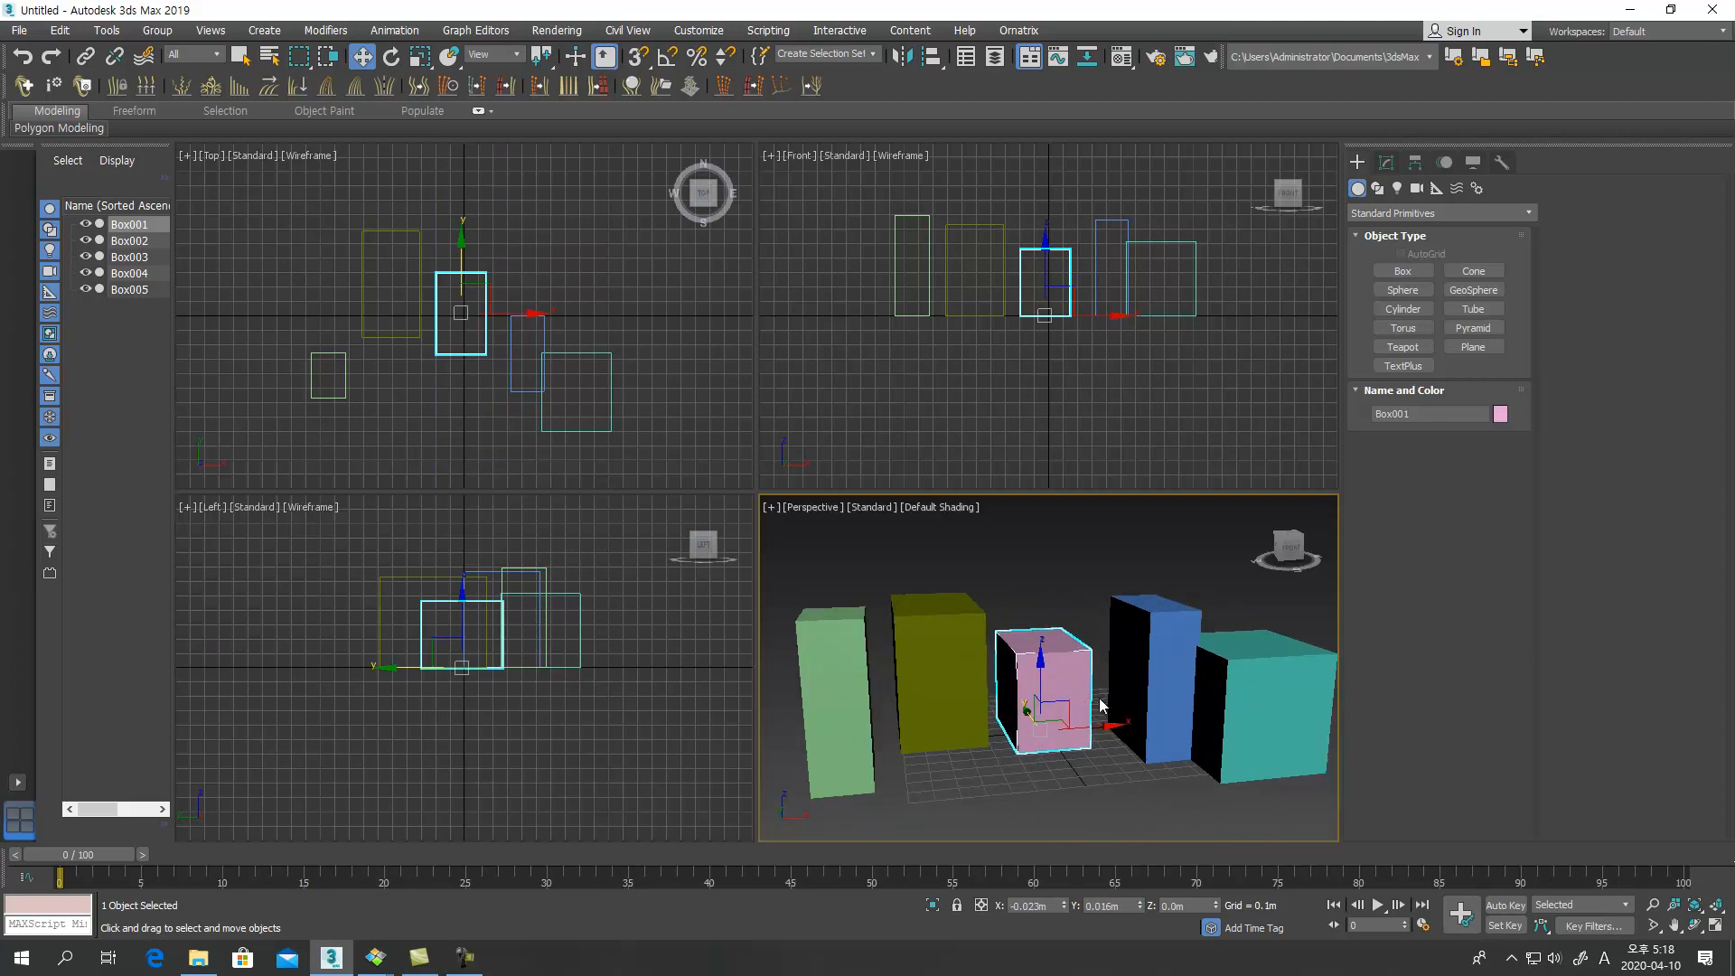
left_click_drag(1293, 547, 1281, 544)
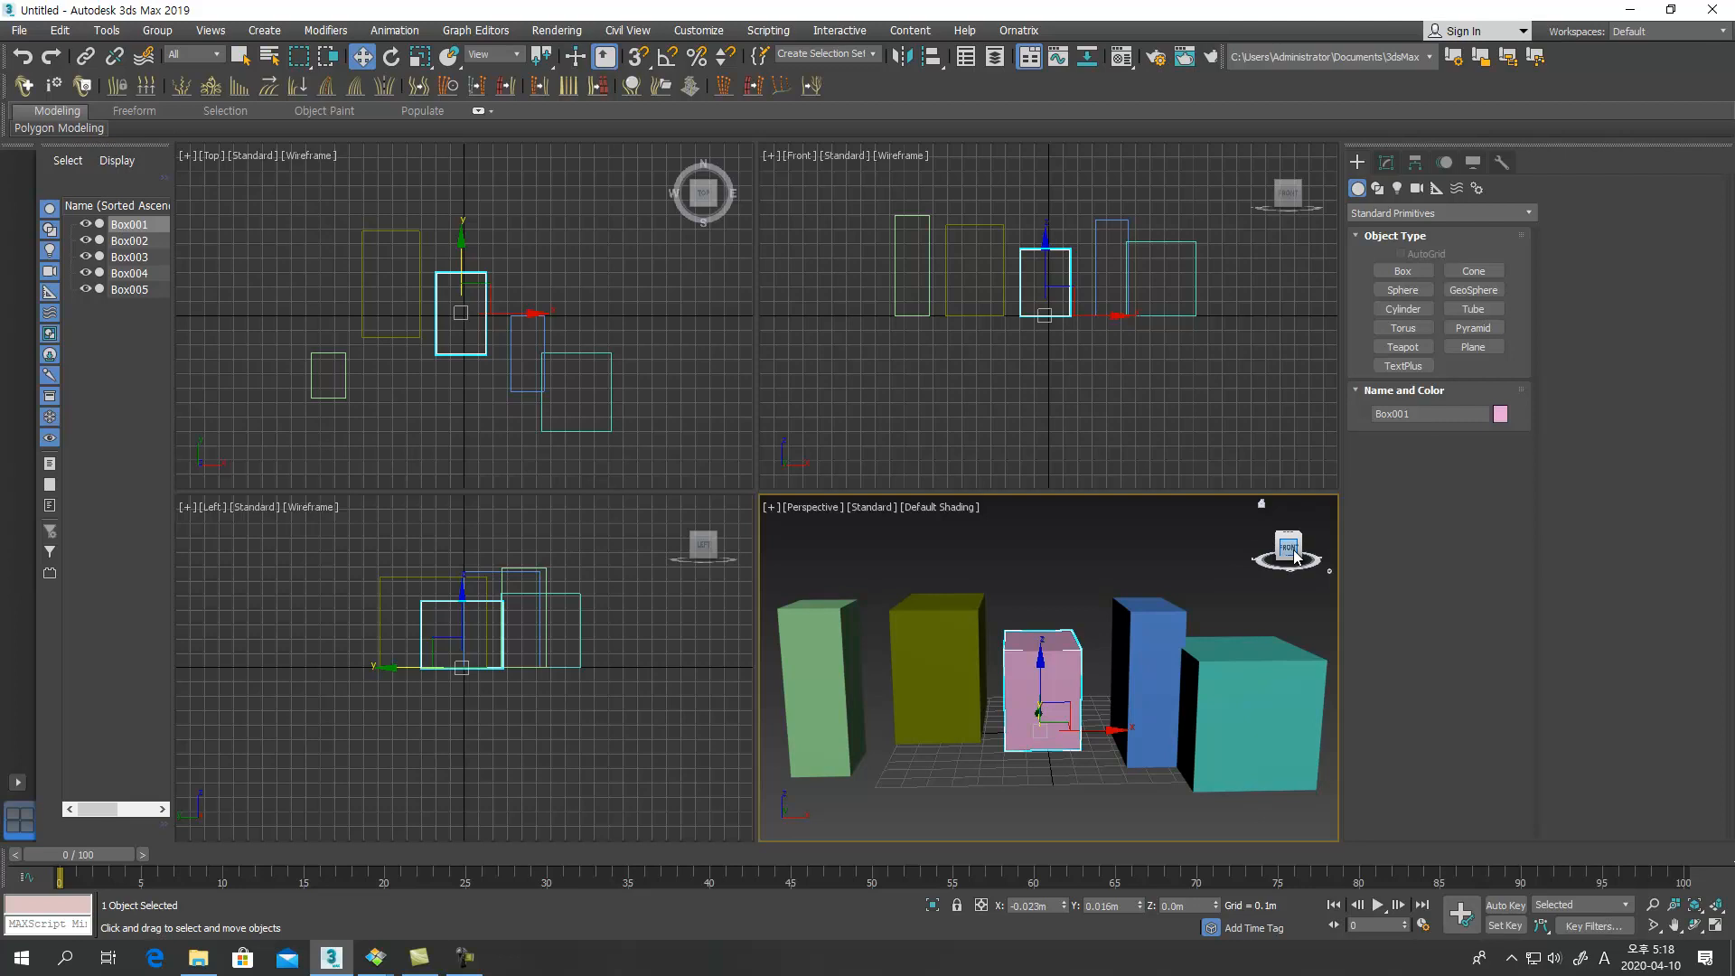
right_click(1295, 556)
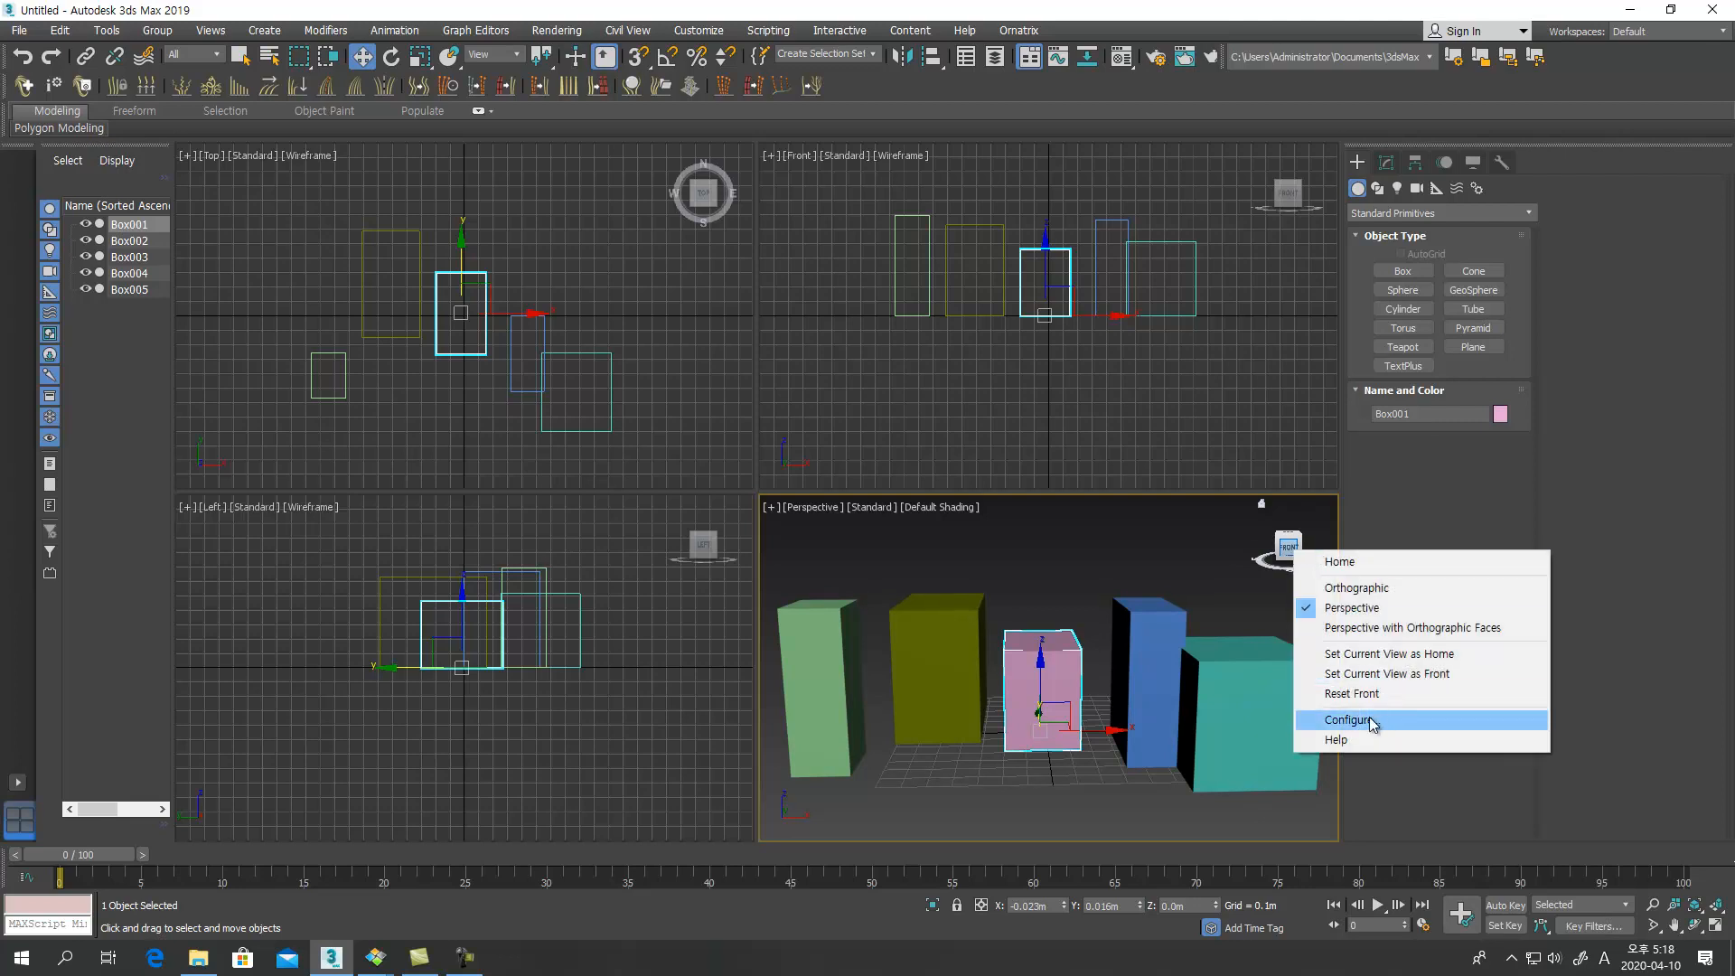
right_click(1290, 540)
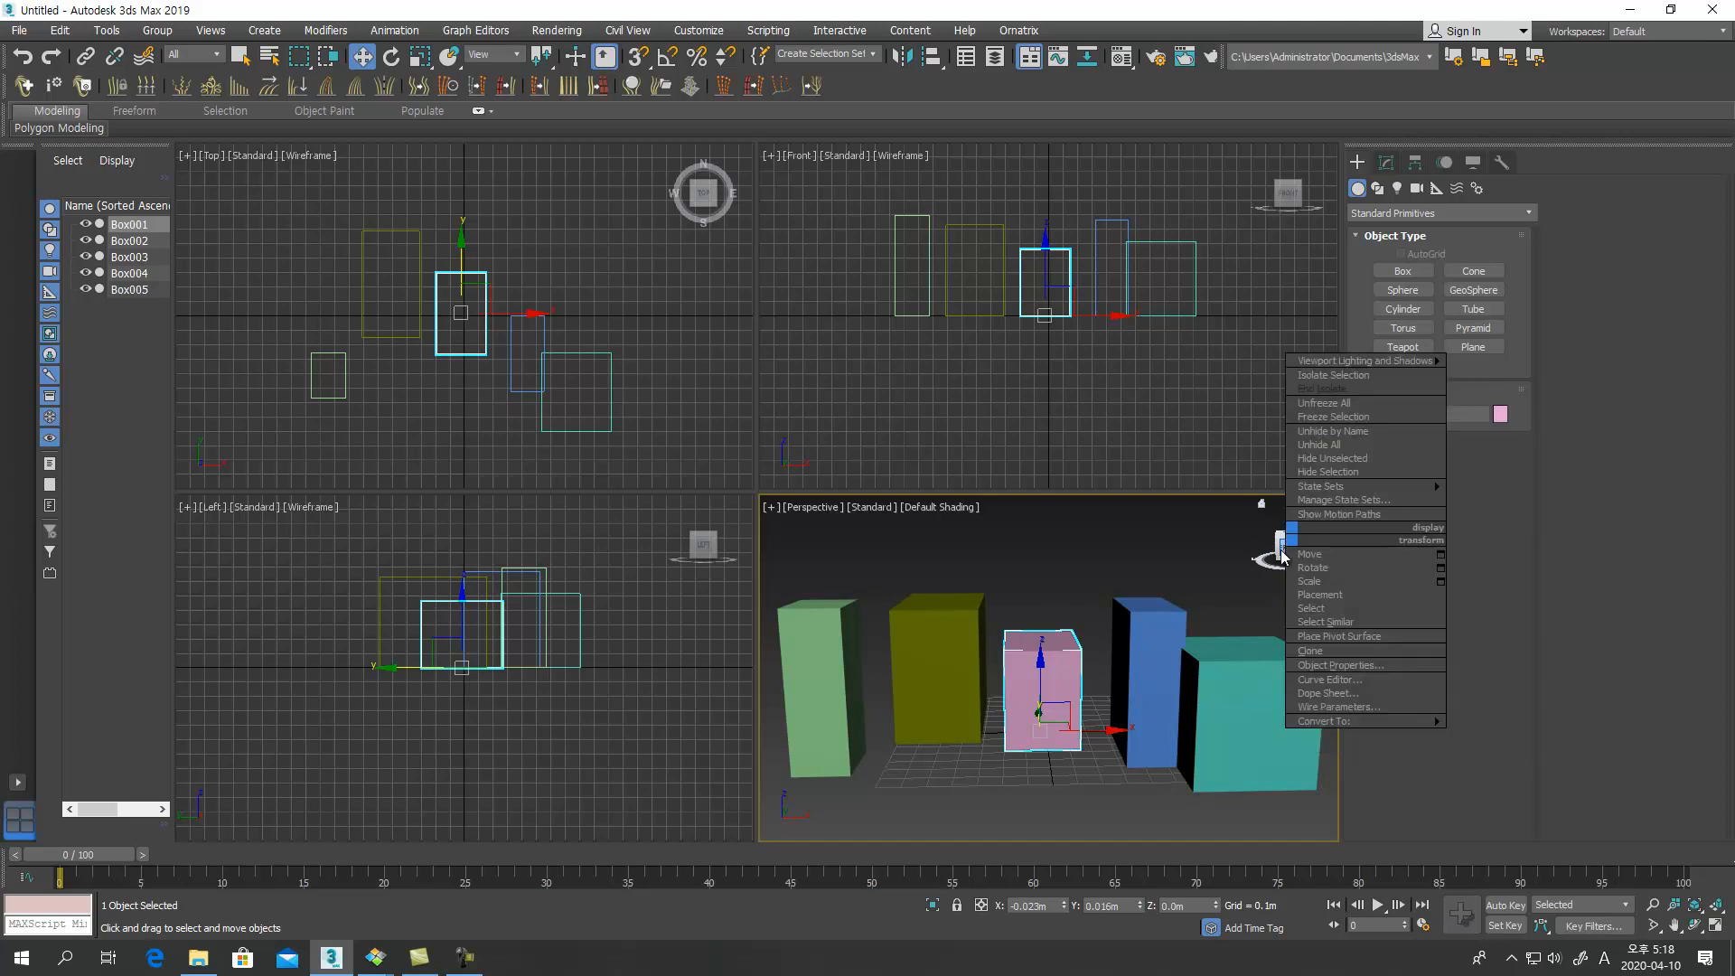
left_click(1266, 562)
right_click(1290, 551)
left_click(1335, 723)
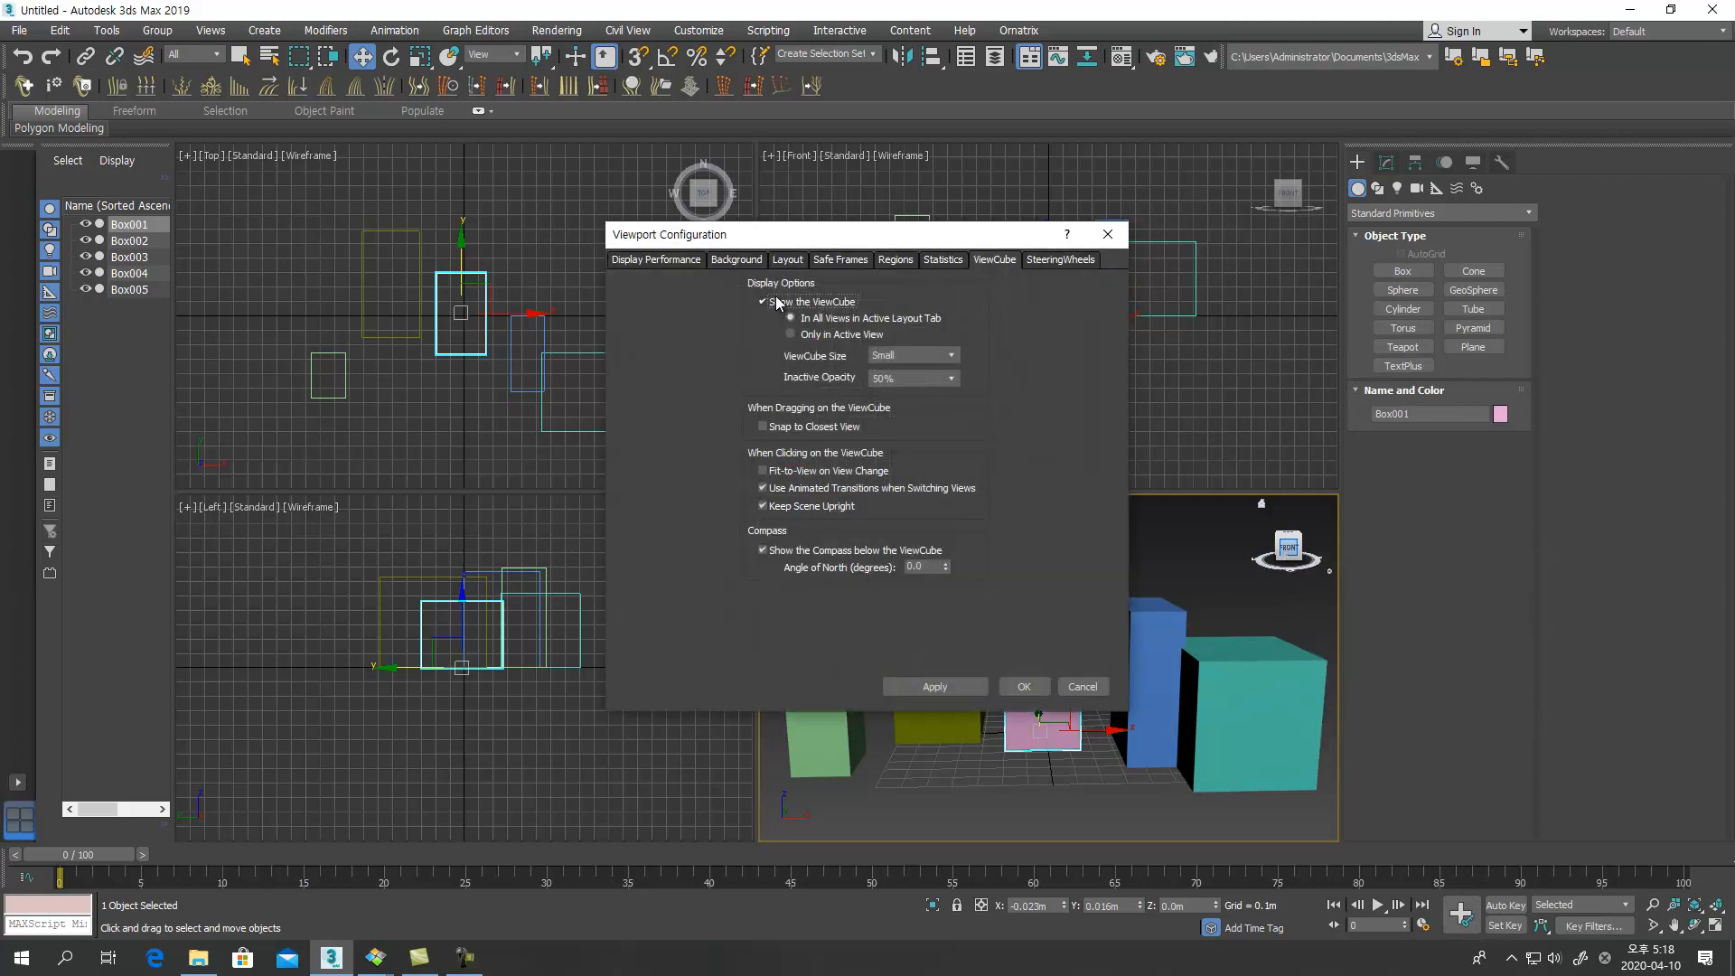
left_click(835, 308)
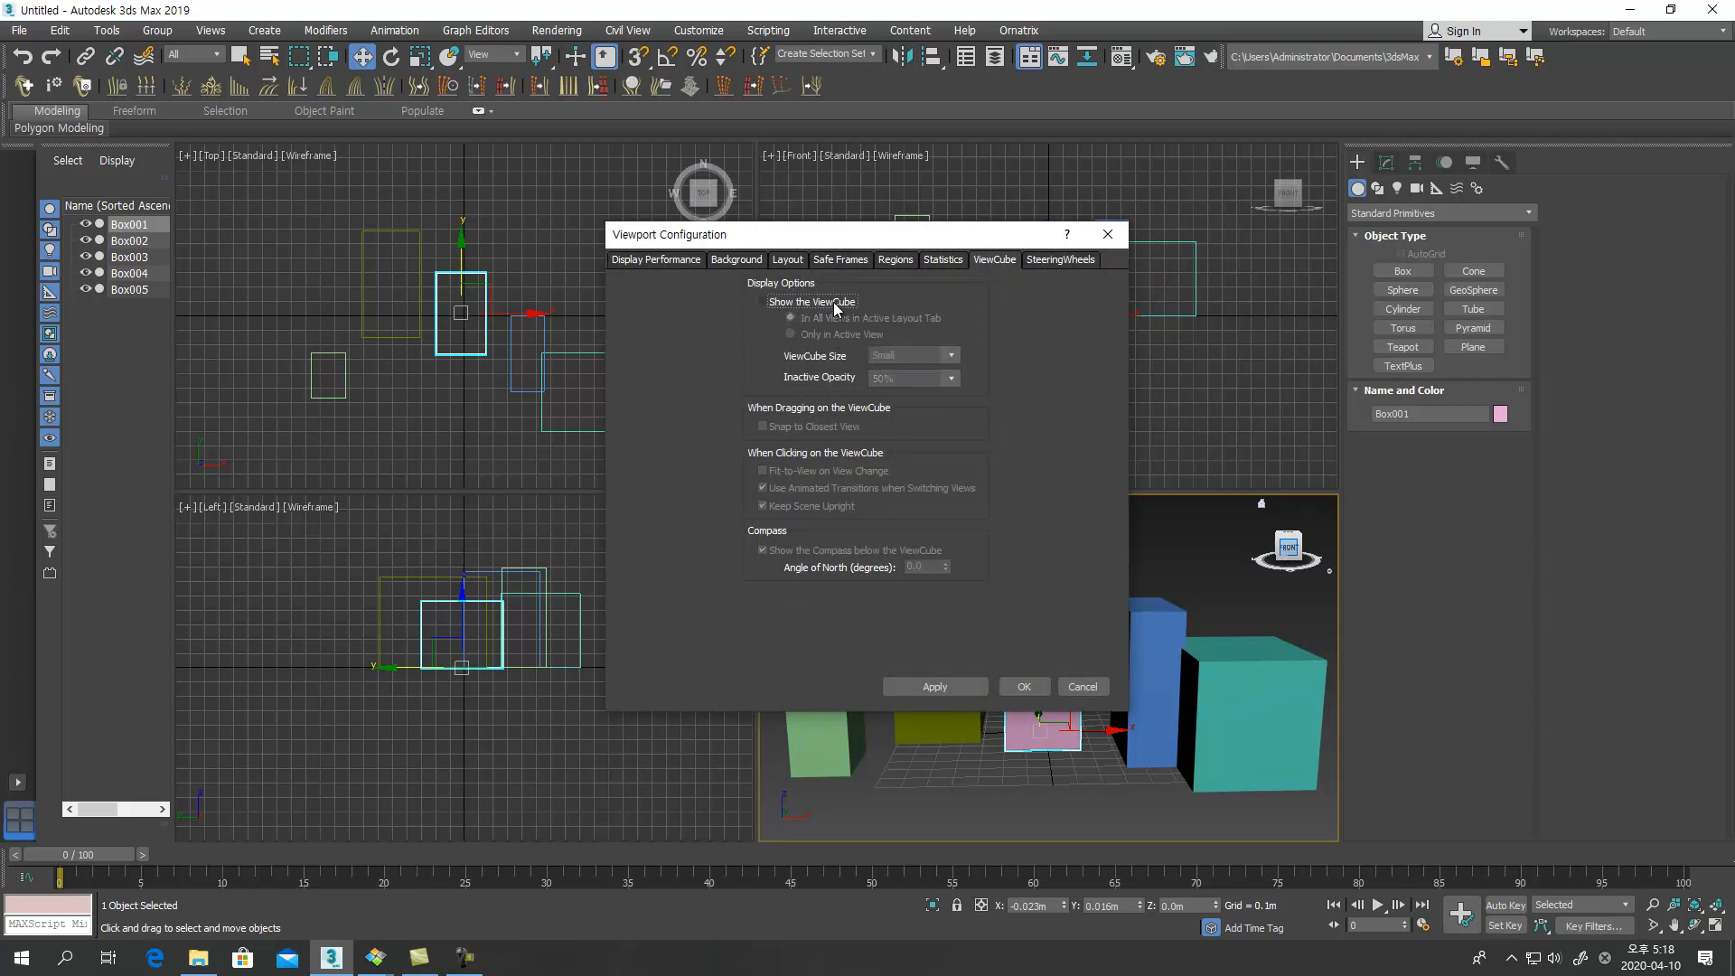
left_click(946, 680)
left_click(1024, 686)
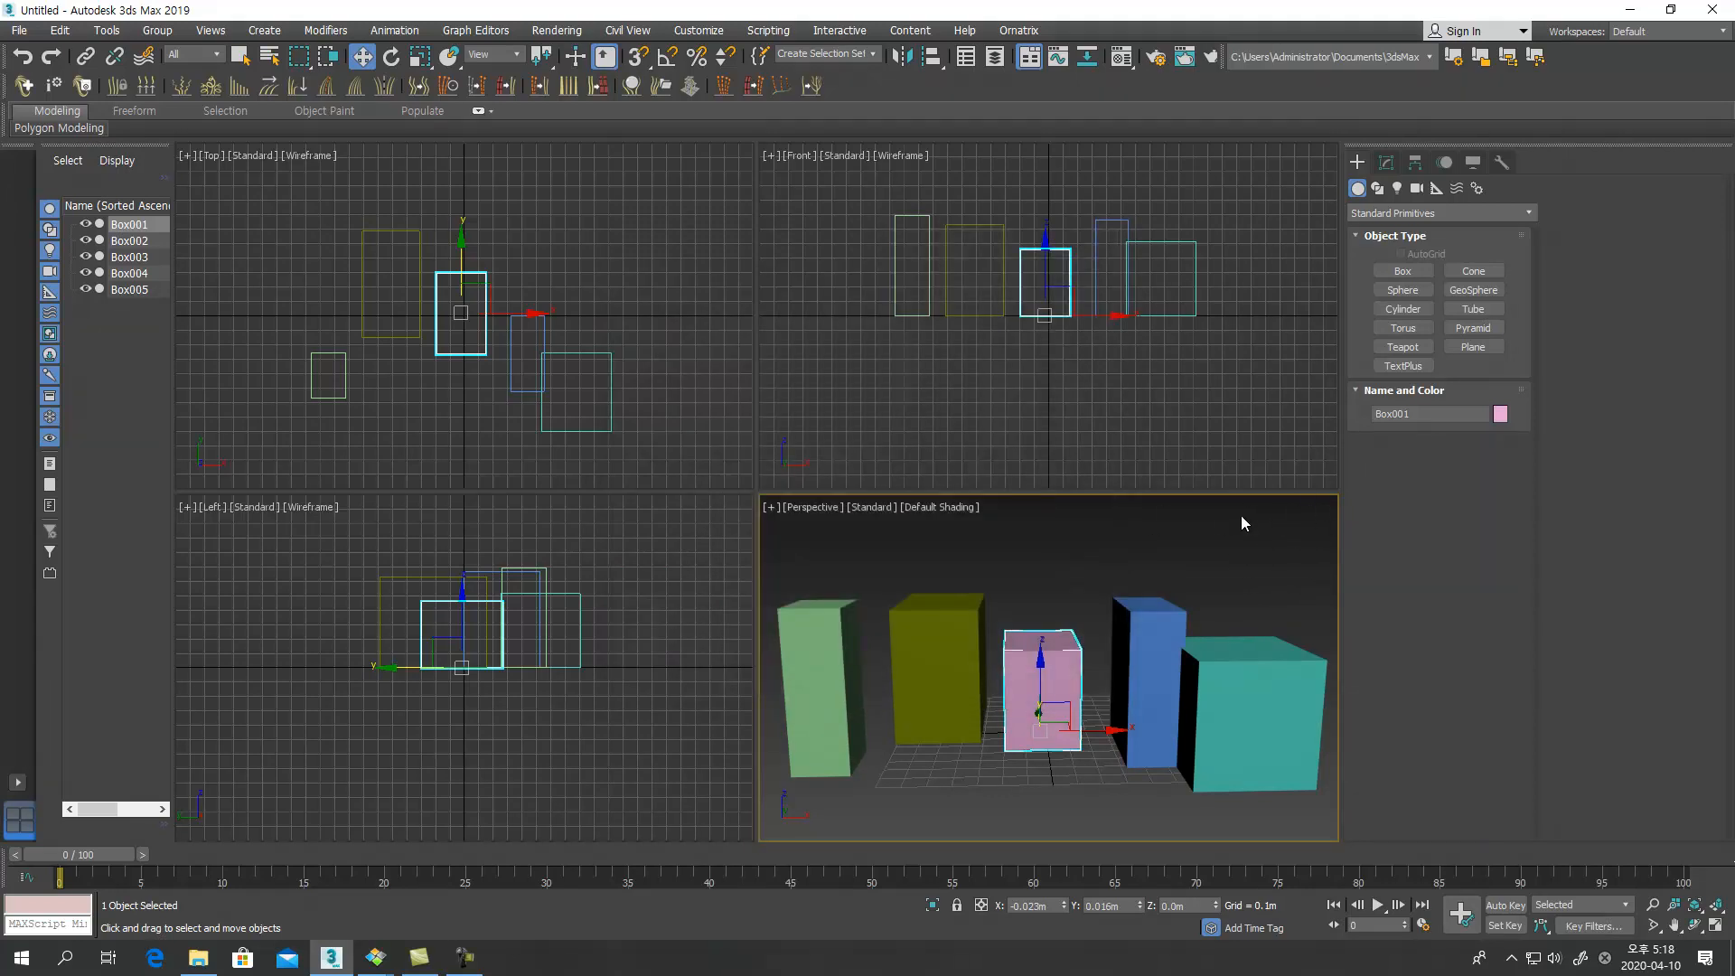
Turn the ViewCube display back on in the viewport configuration and apply the change
left_click(939, 509)
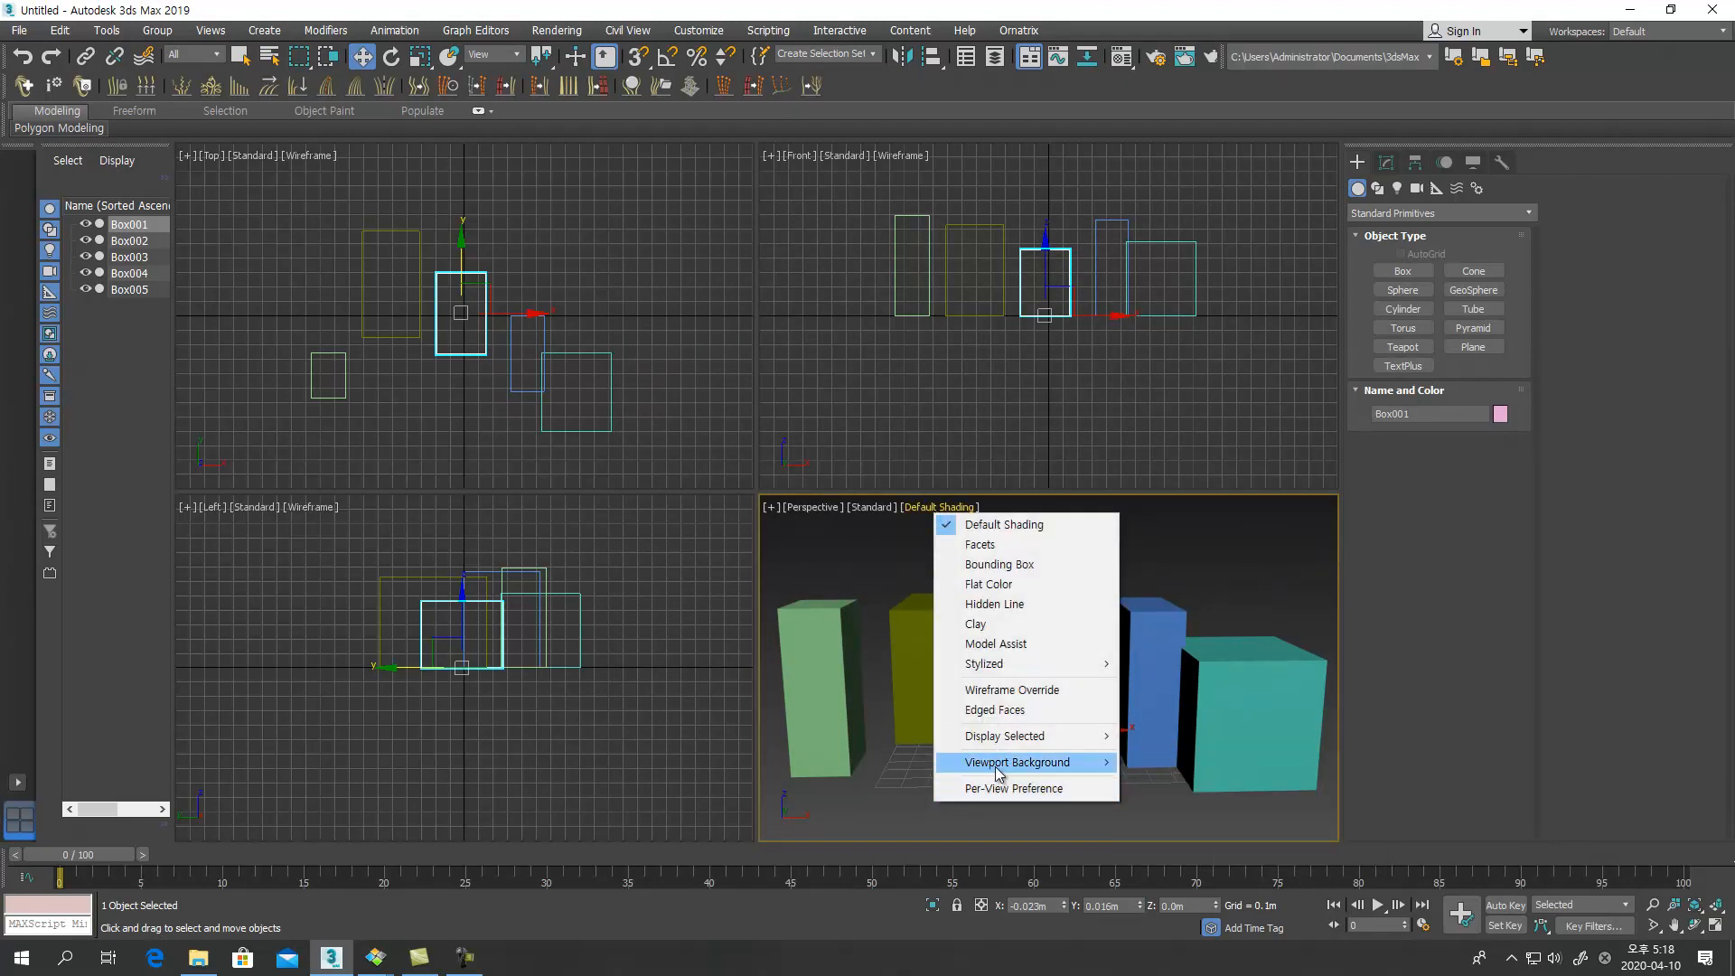
left_click(873, 507)
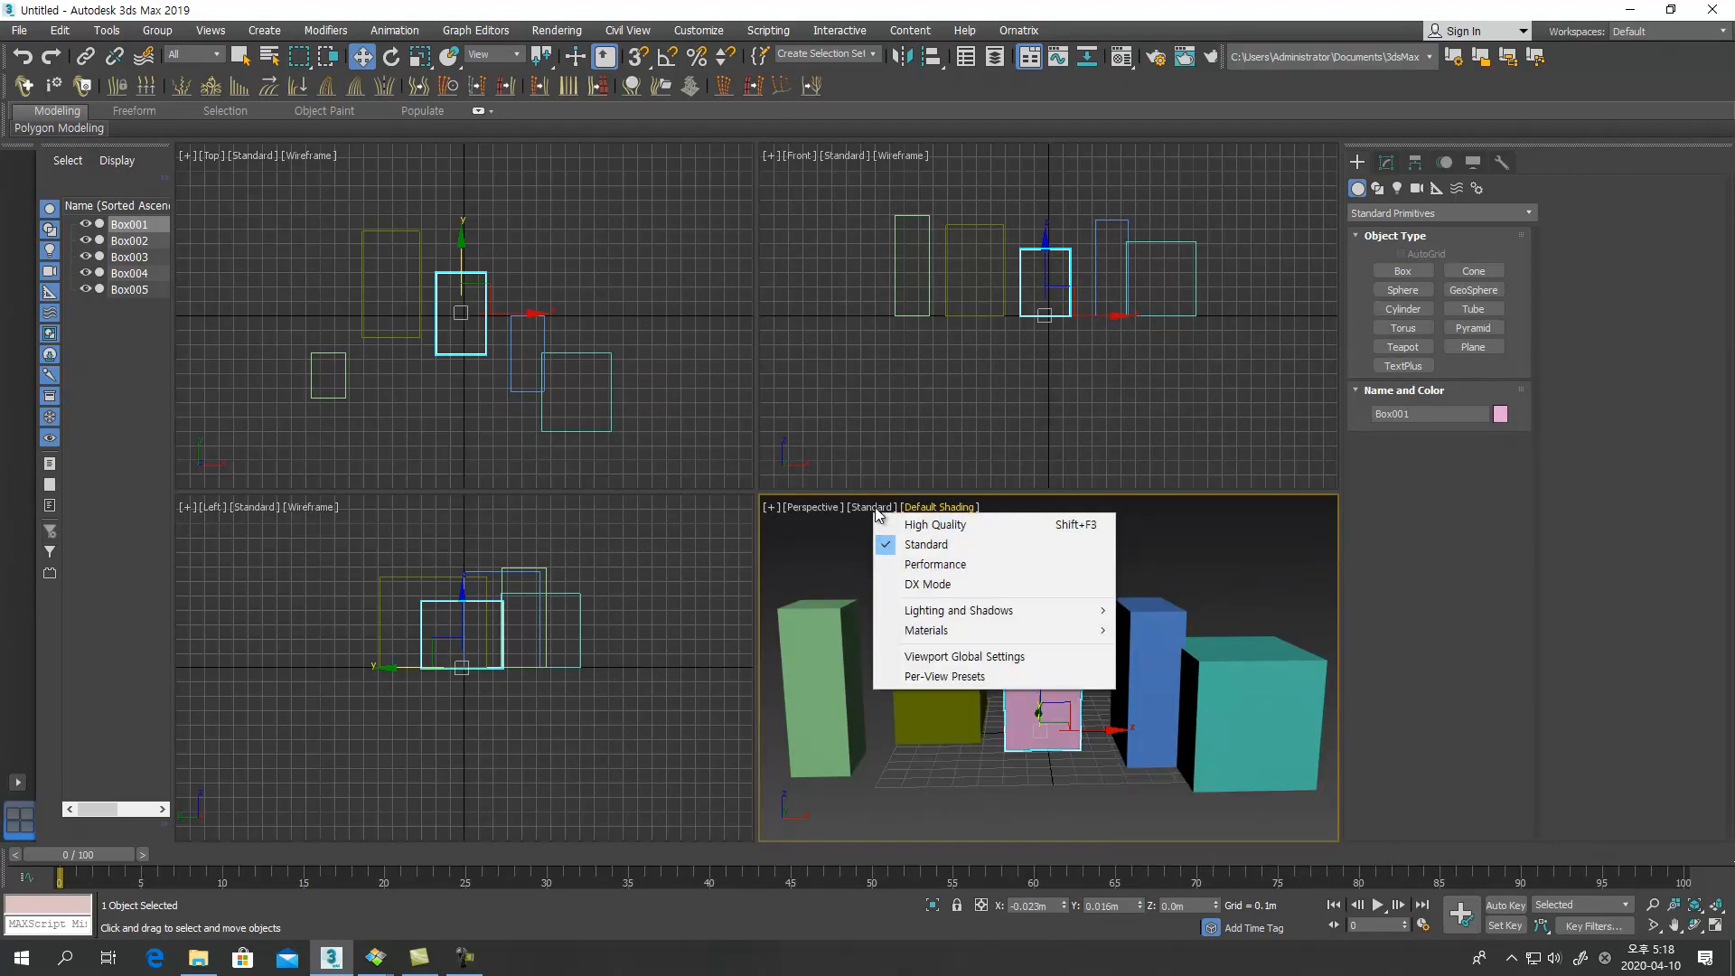
left_click(946, 658)
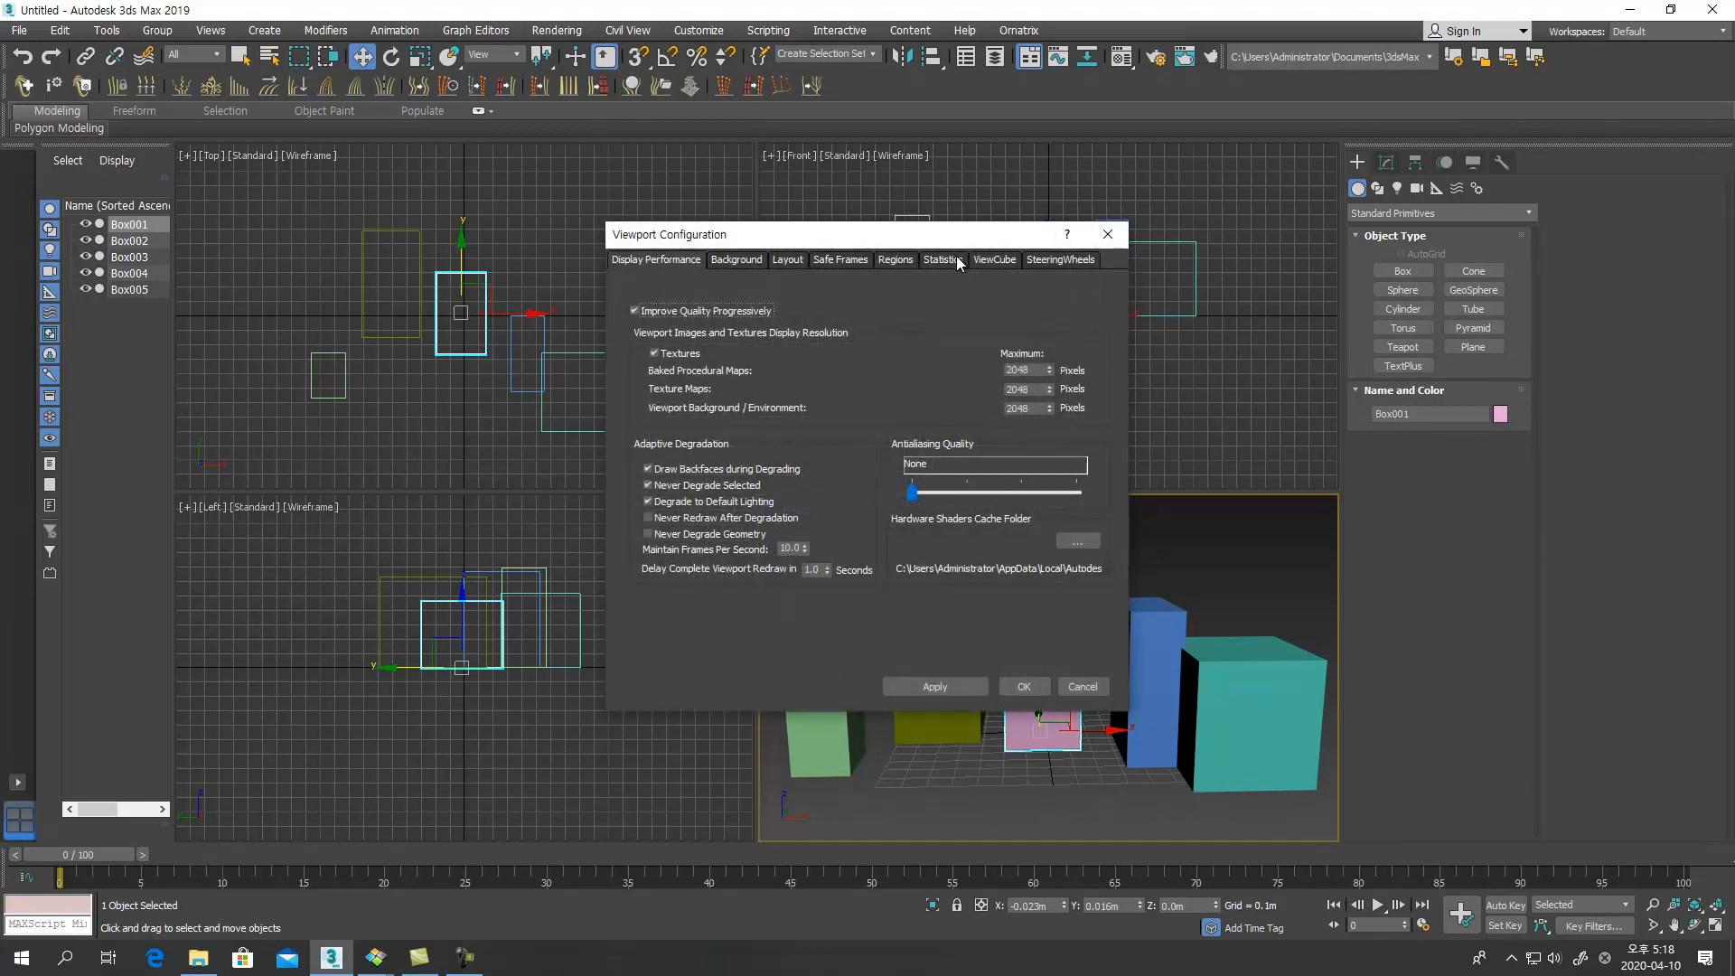
left_click(1001, 262)
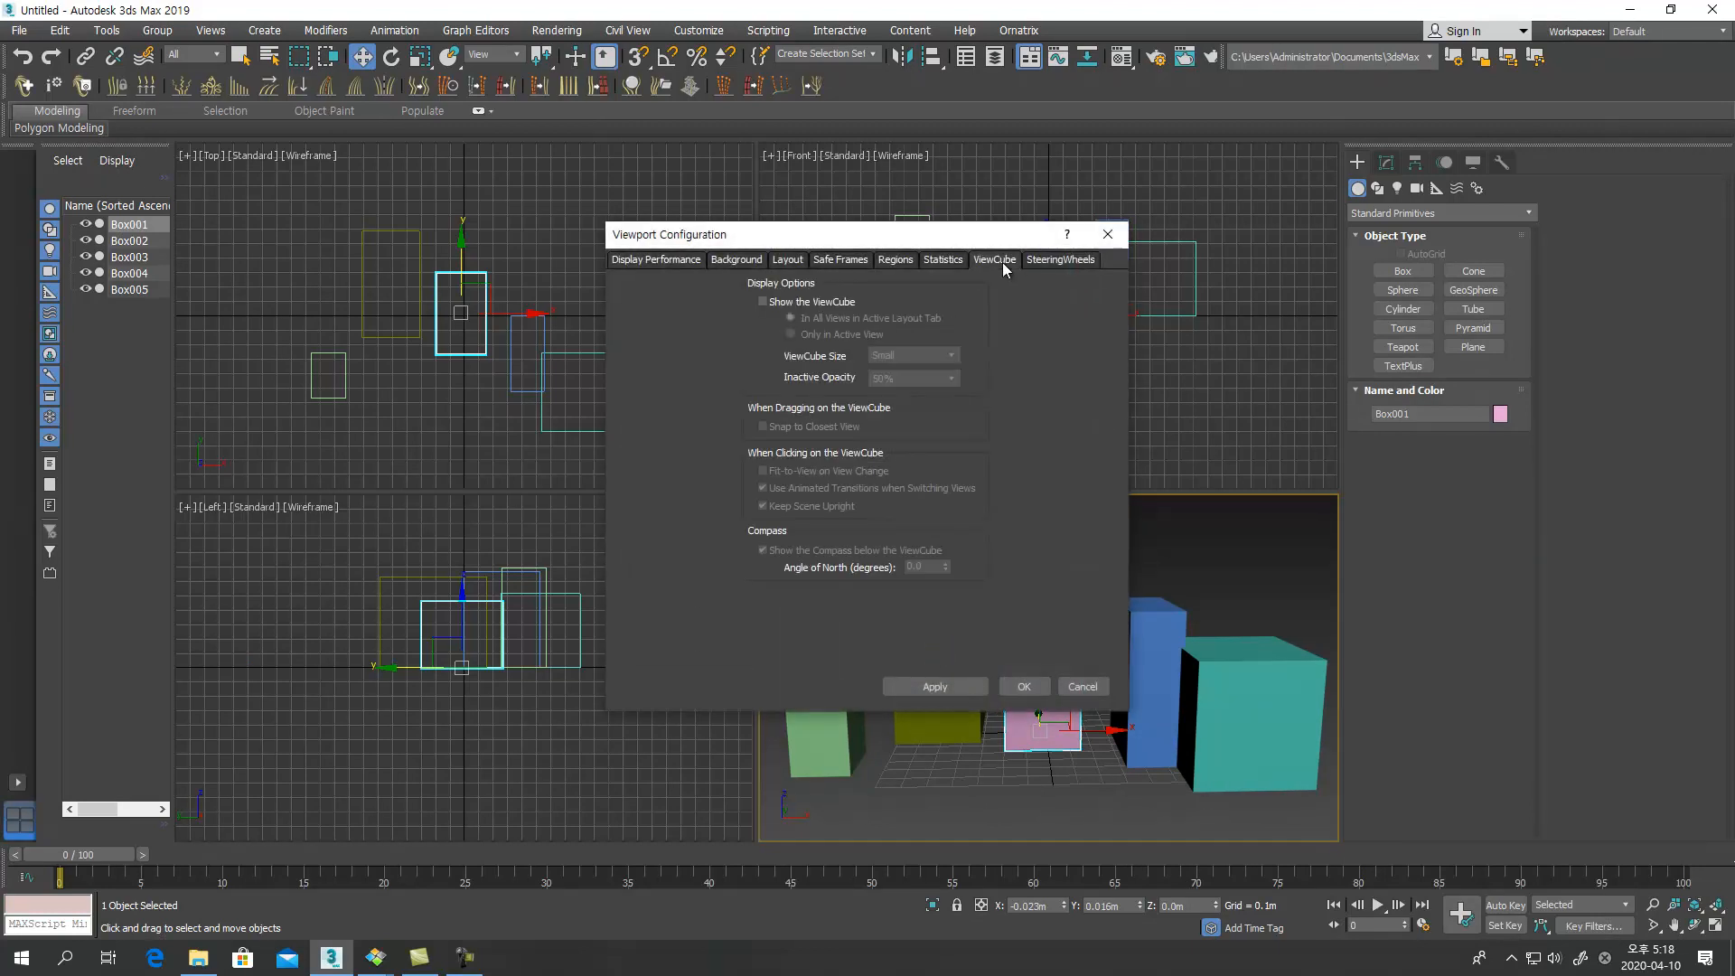
left_click(844, 303)
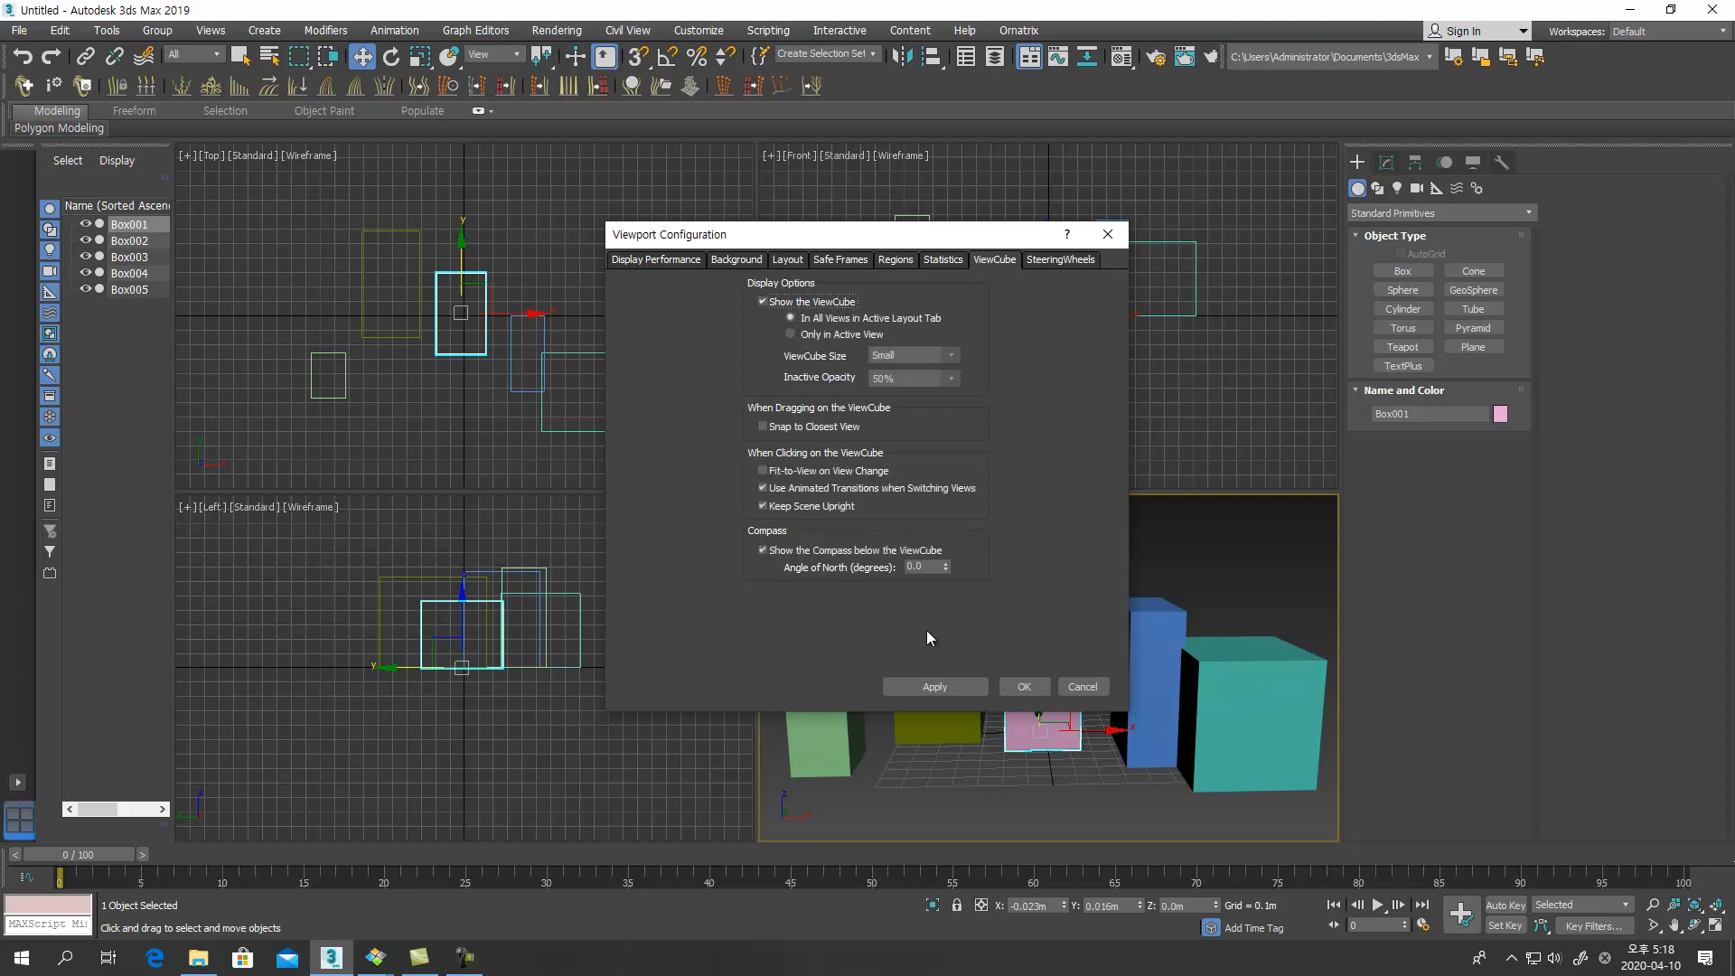
left_click(901, 691)
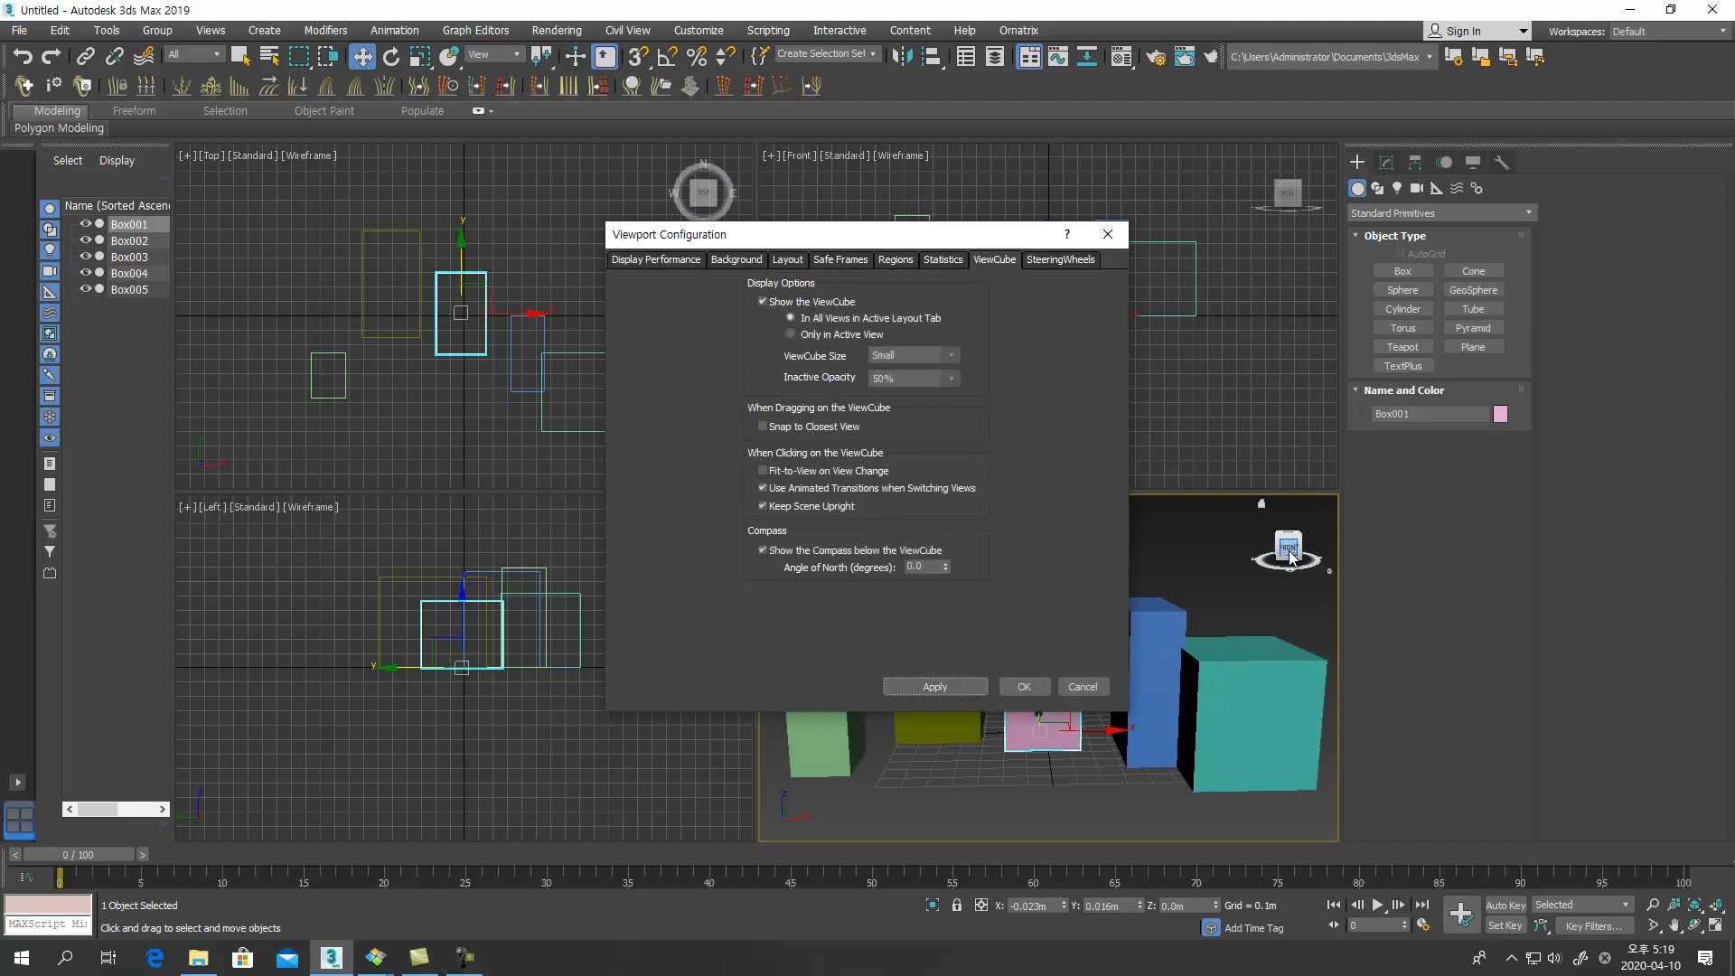
Set the ViewCube size to Normal, apply it and close the viewport configuration
left_click(952, 357)
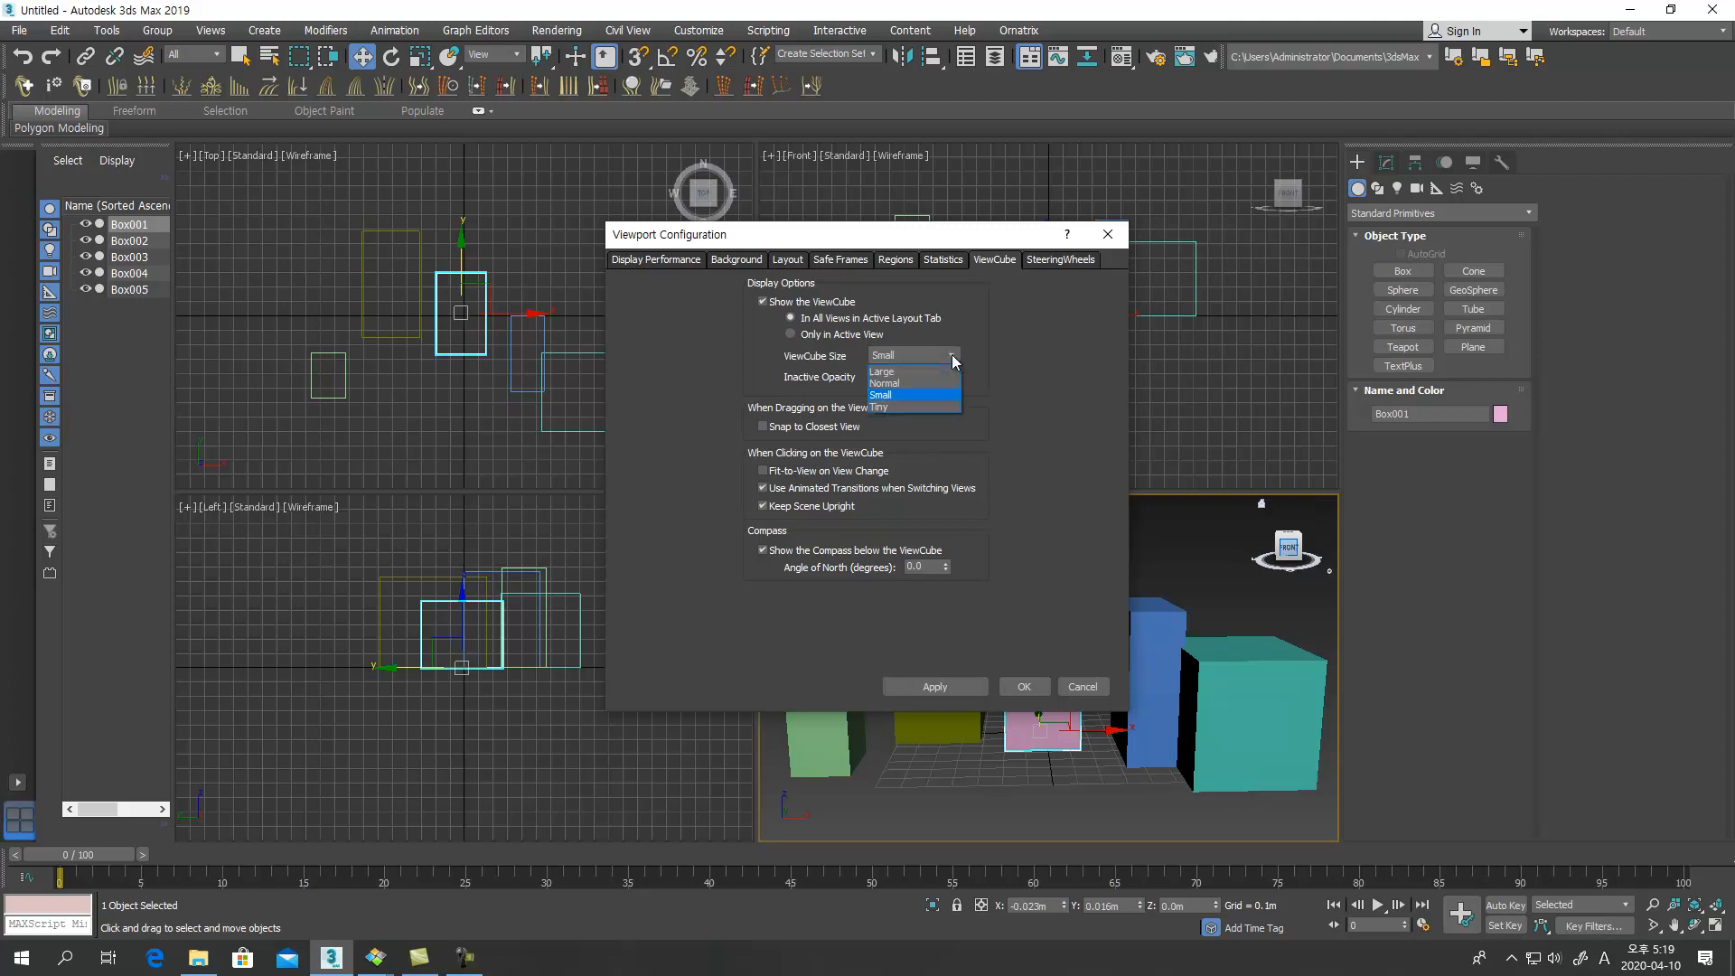
left_click(906, 387)
left_click(927, 692)
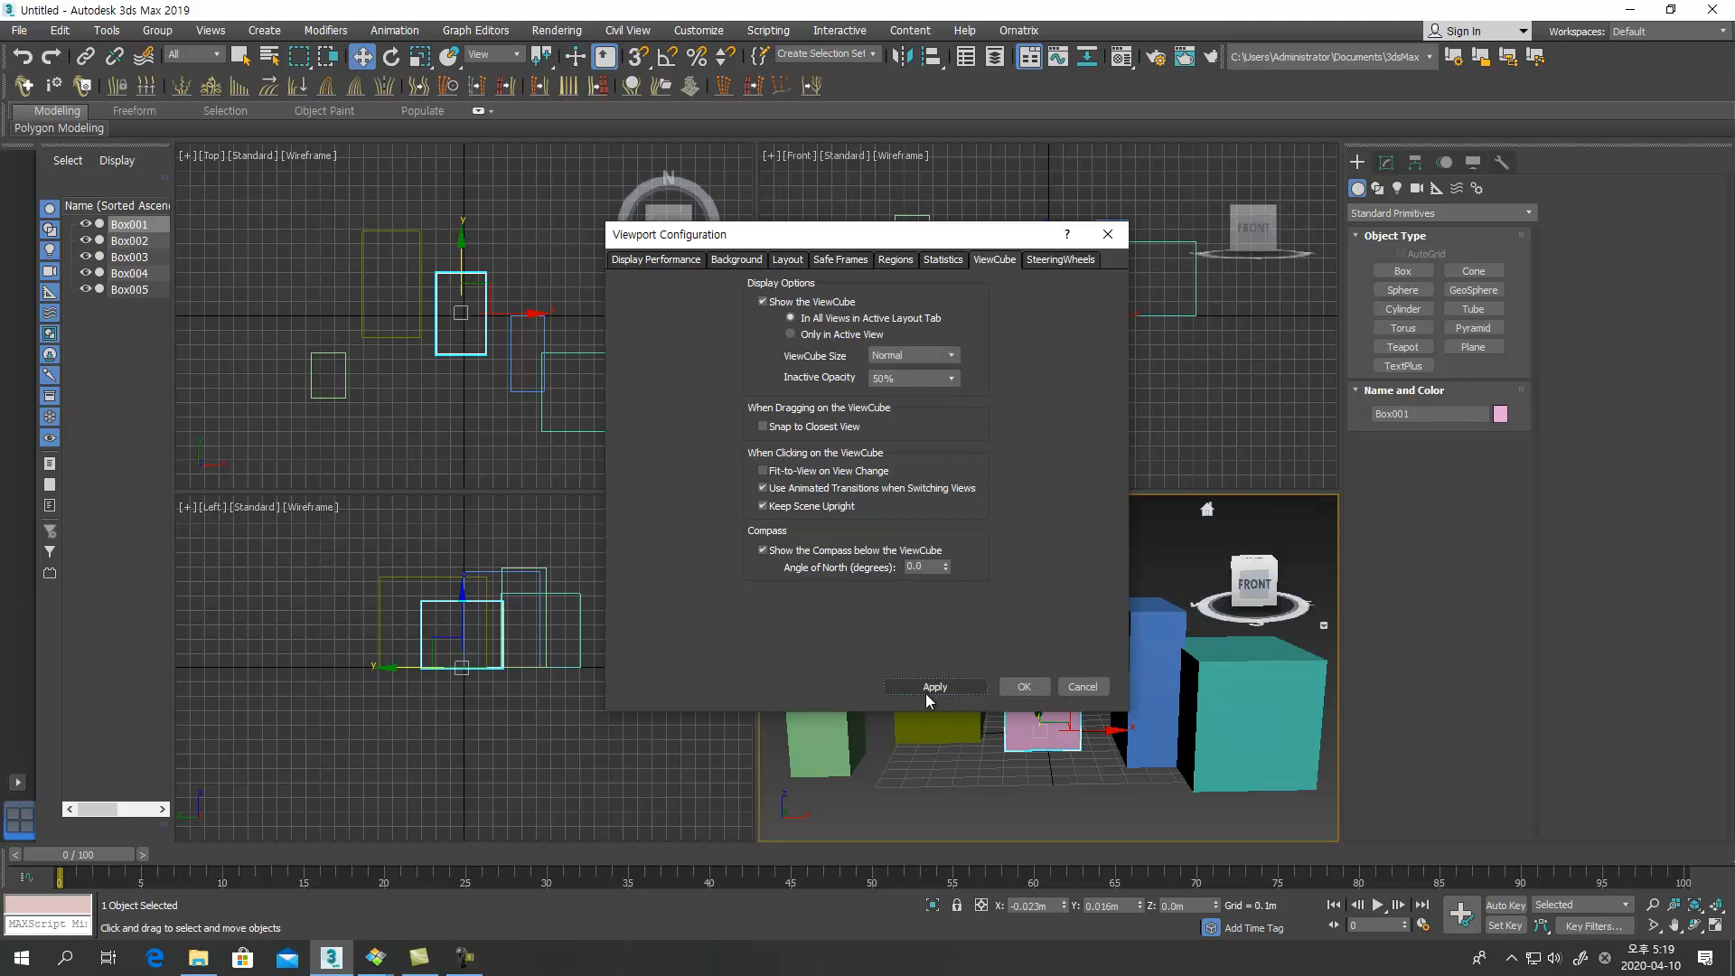
left_click(1023, 686)
left_click(1071, 587)
left_click(1037, 698)
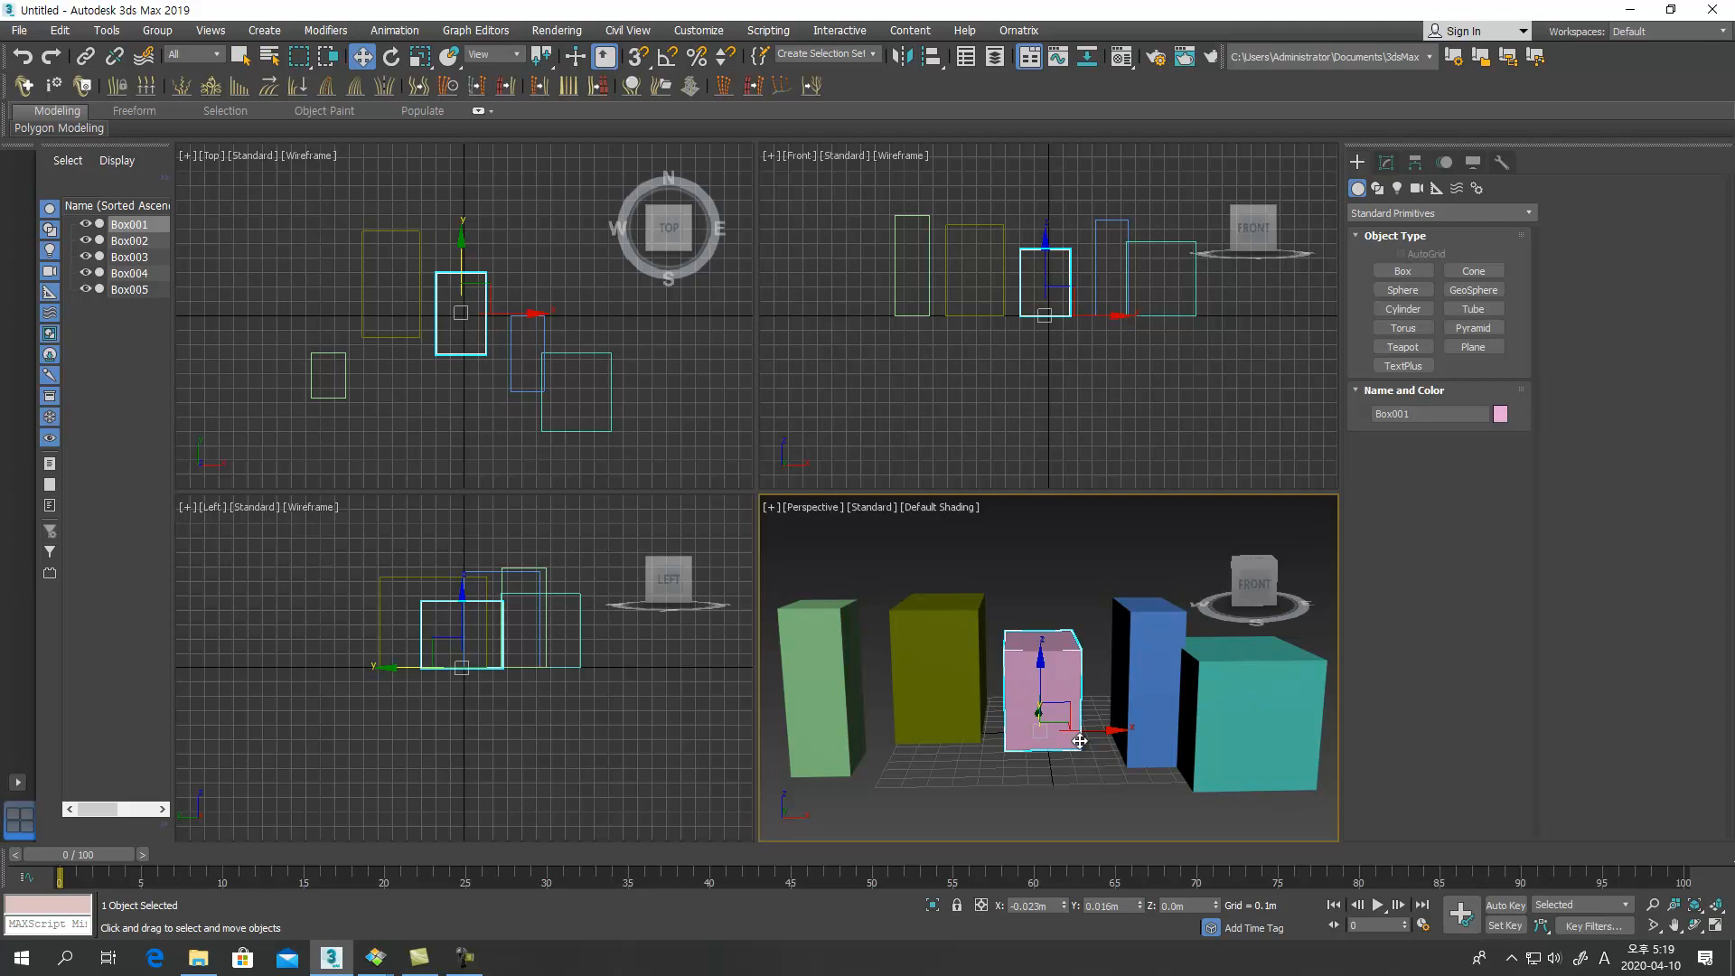
Examine the five boxes in the Perspective view from different angles and distances by orbiting, panning and zooming
middle_click_drag(1051, 722, 992, 709)
scroll(992, 720, "down", 3)
scroll(992, 720, "up", 5)
scroll(989, 691, "down", 2)
scroll(984, 651, "up", 2)
scroll(994, 655, "down", 3)
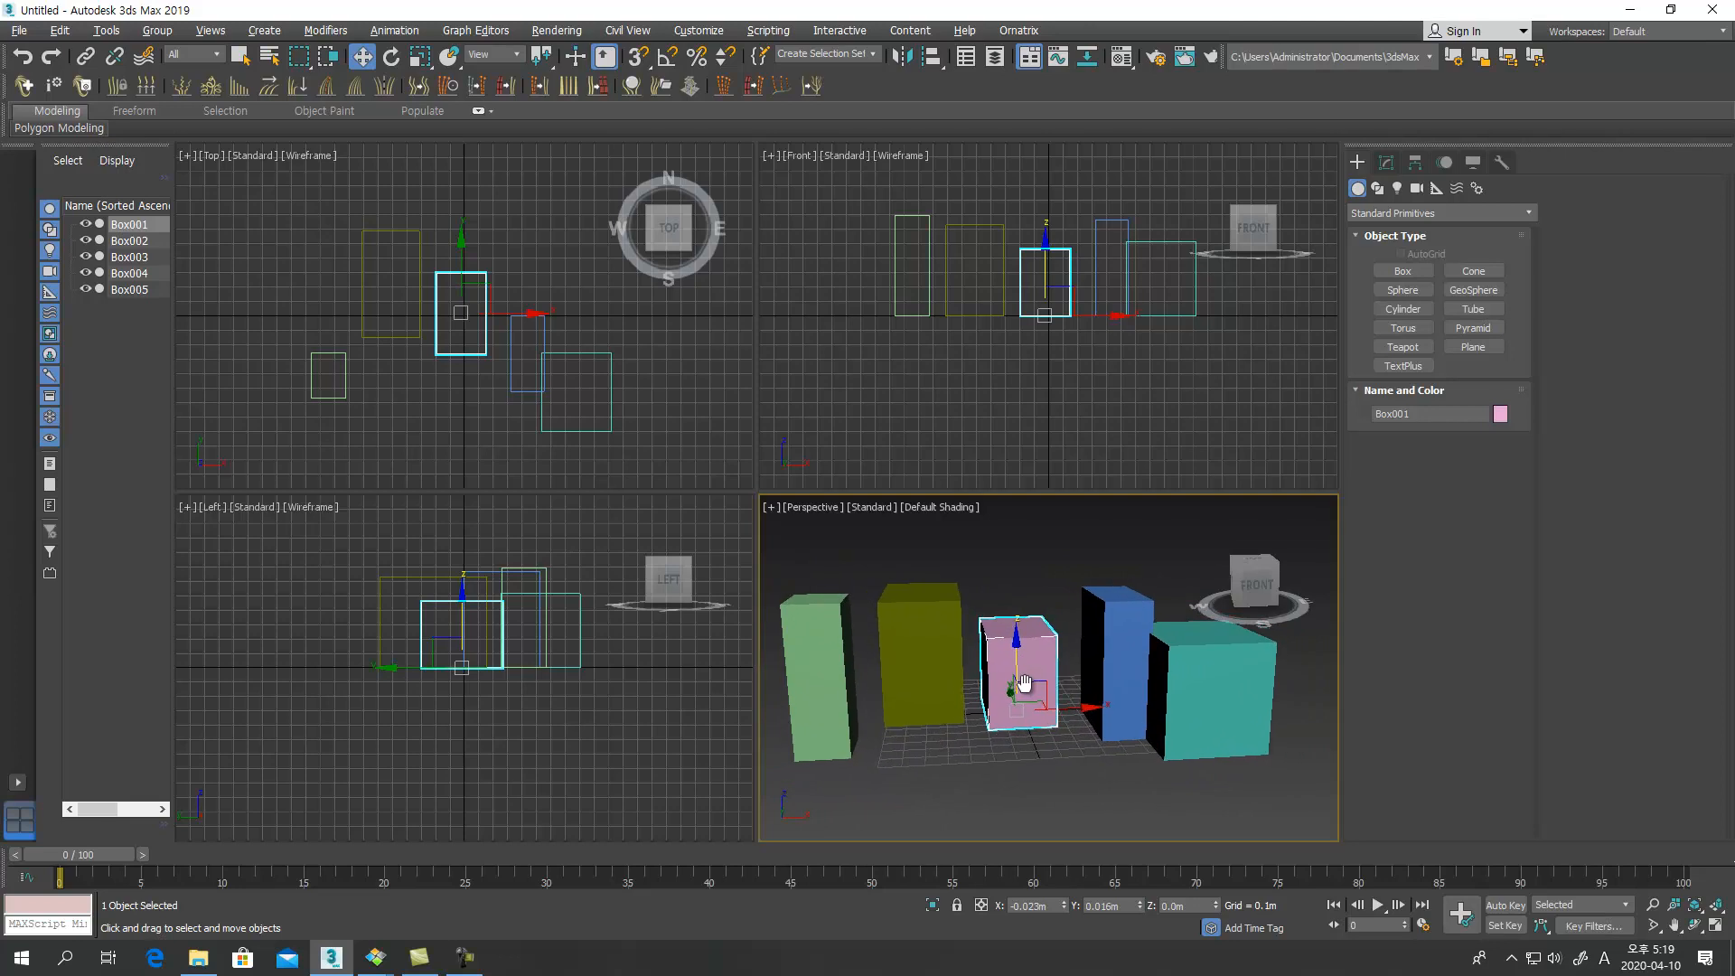
mouse_move(1039, 679)
middle_mouse_down()
mouse_move(1058, 685)
mouse_move(930, 565)
mouse_move(915, 647)
mouse_move(1169, 683)
mouse_move(862, 694)
mouse_move(1104, 580)
mouse_move(1010, 714)
mouse_move(1122, 653)
mouse_move(899, 575)
mouse_move(1138, 672)
mouse_move(998, 707)
mouse_move(1096, 664)
mouse_move(1045, 664)
mouse_move(1096, 569)
mouse_move(1101, 643)
mouse_move(1020, 670)
mouse_move(1040, 701)
mouse_move(1011, 695)
mouse_move(1044, 702)
middle_mouse_up()
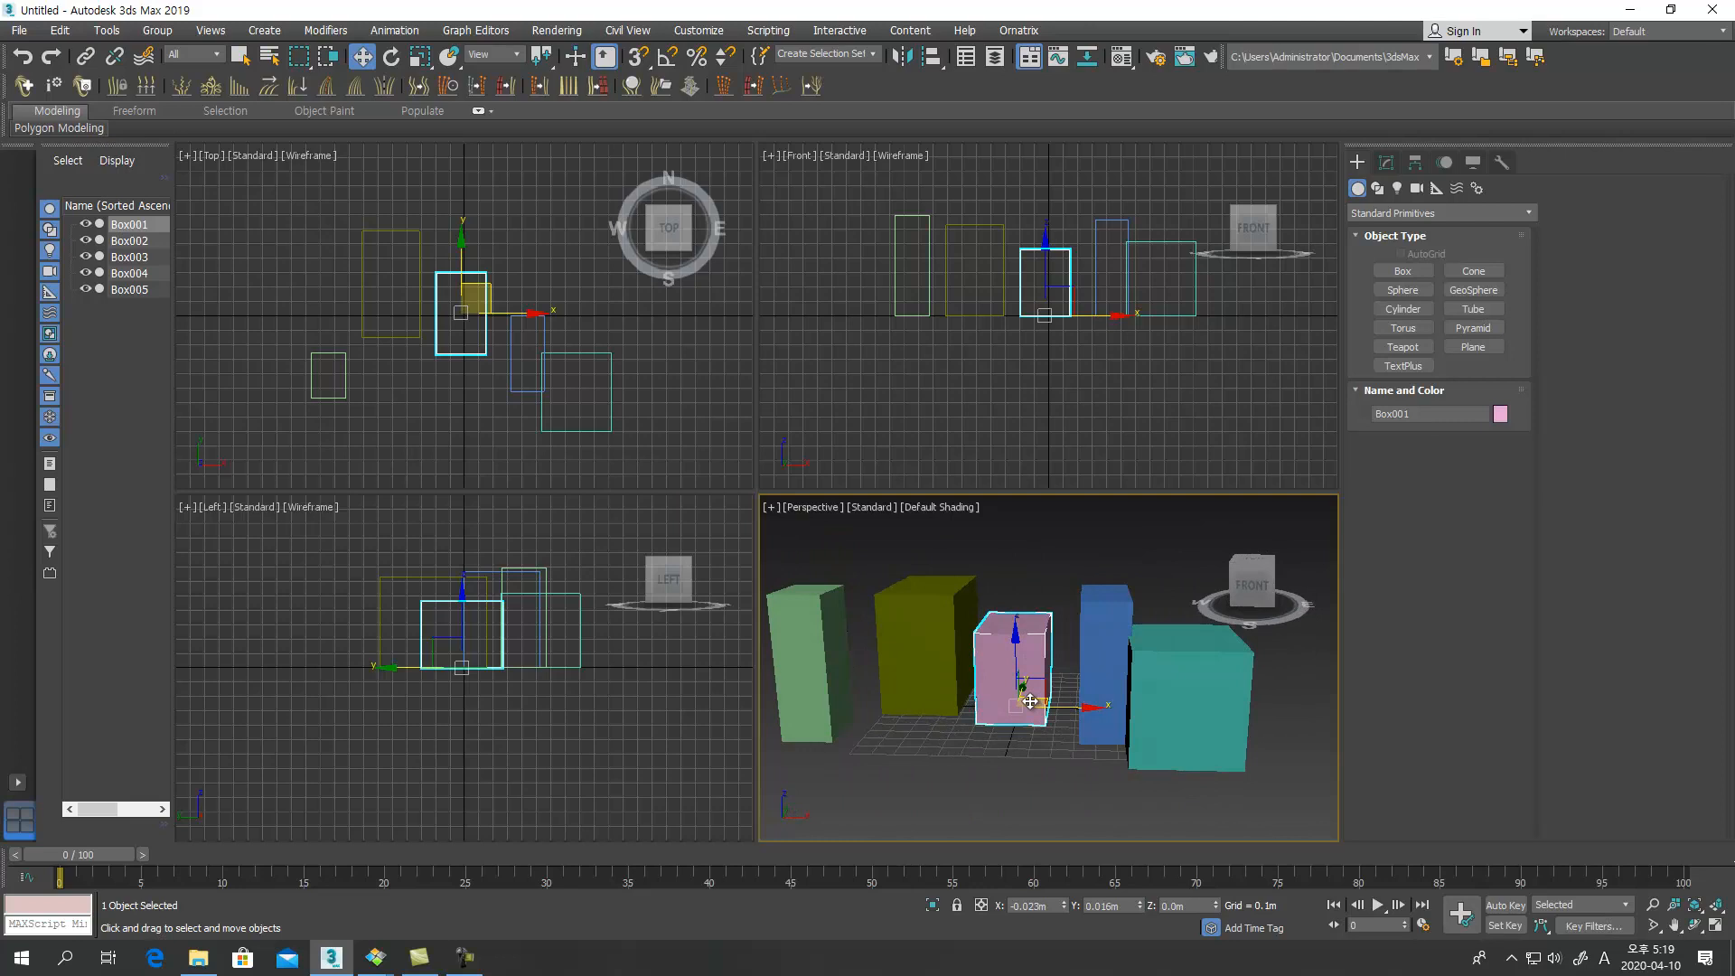
scroll(1028, 696, "up", 3)
scroll(1030, 768, "down", 6)
scroll(1035, 786, "up", 5)
scroll(1055, 777, "down", 3)
scroll(1055, 777, "up", 3)
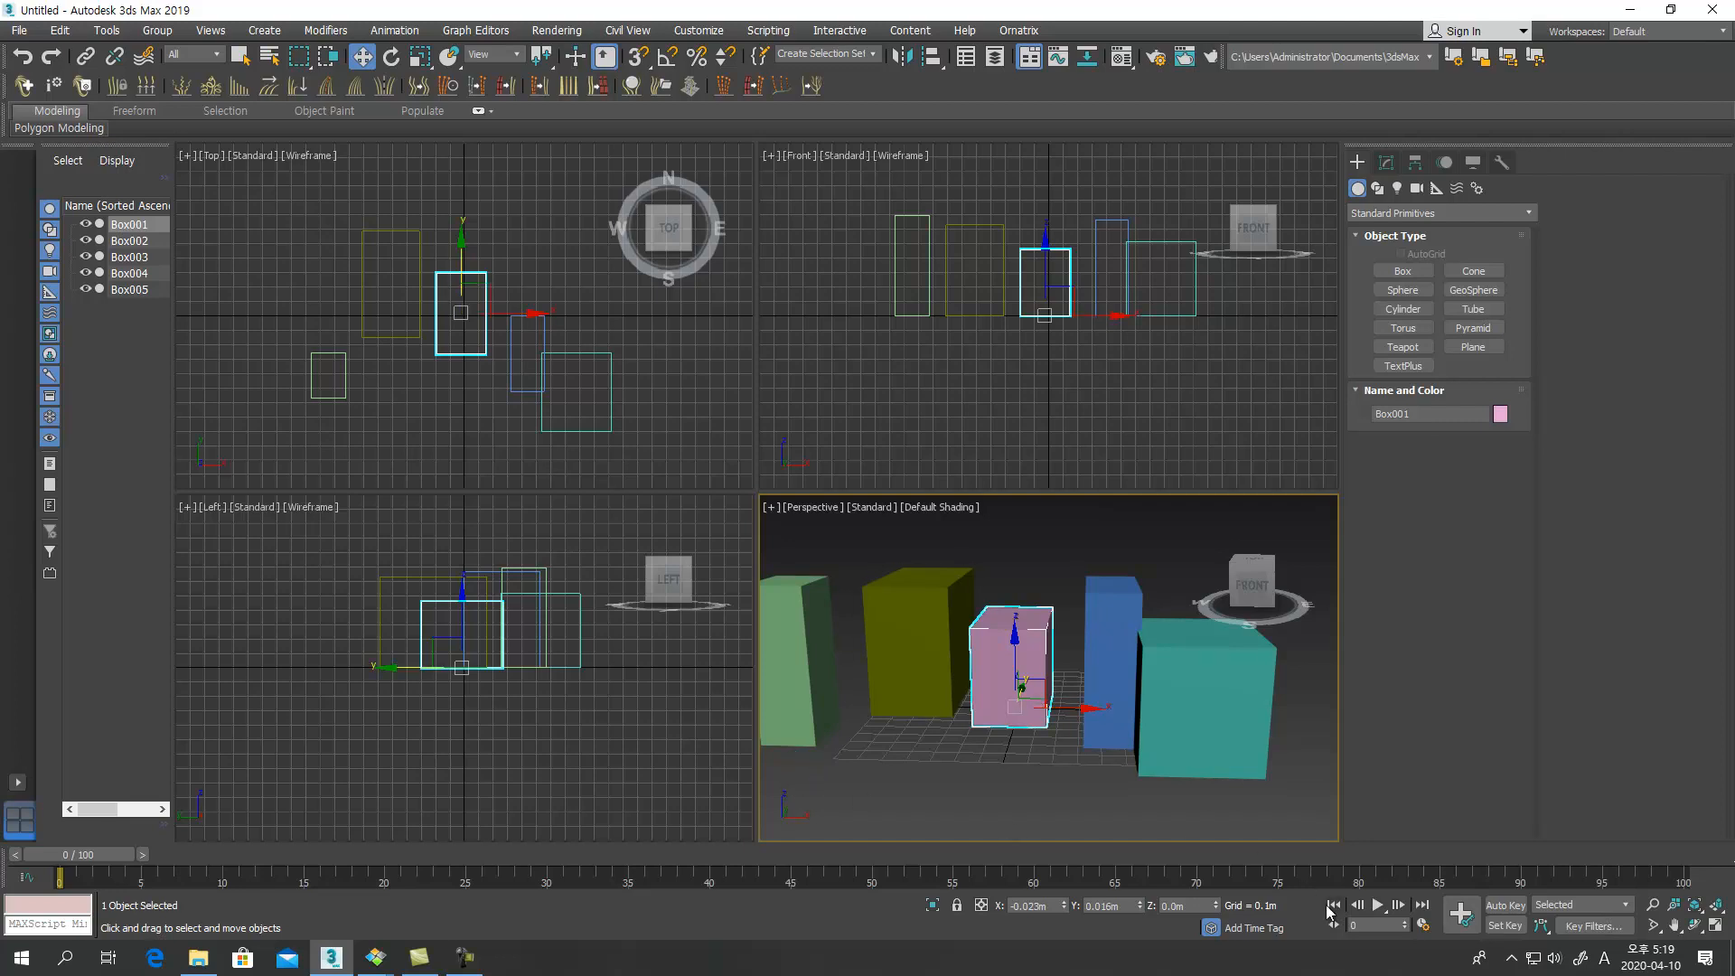
Switch to KakaoTalk, close the chat list and open the post board of the SBS 평일반 group chat
left_click(1510, 958)
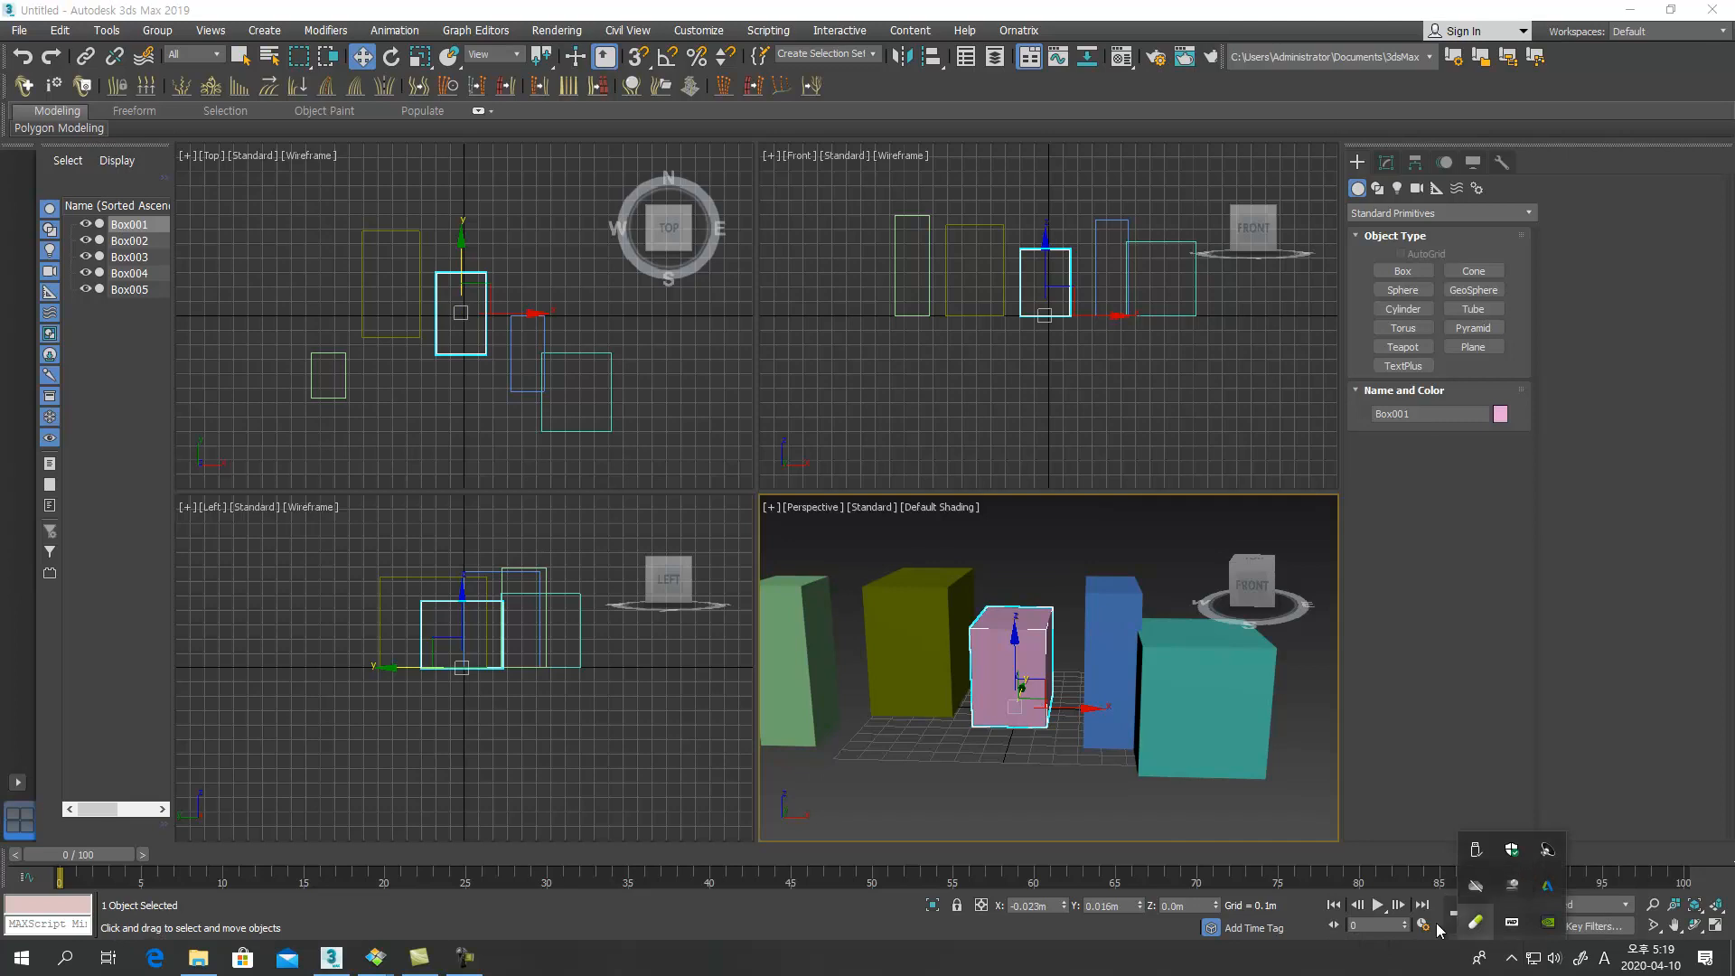
left_click(1238, 964)
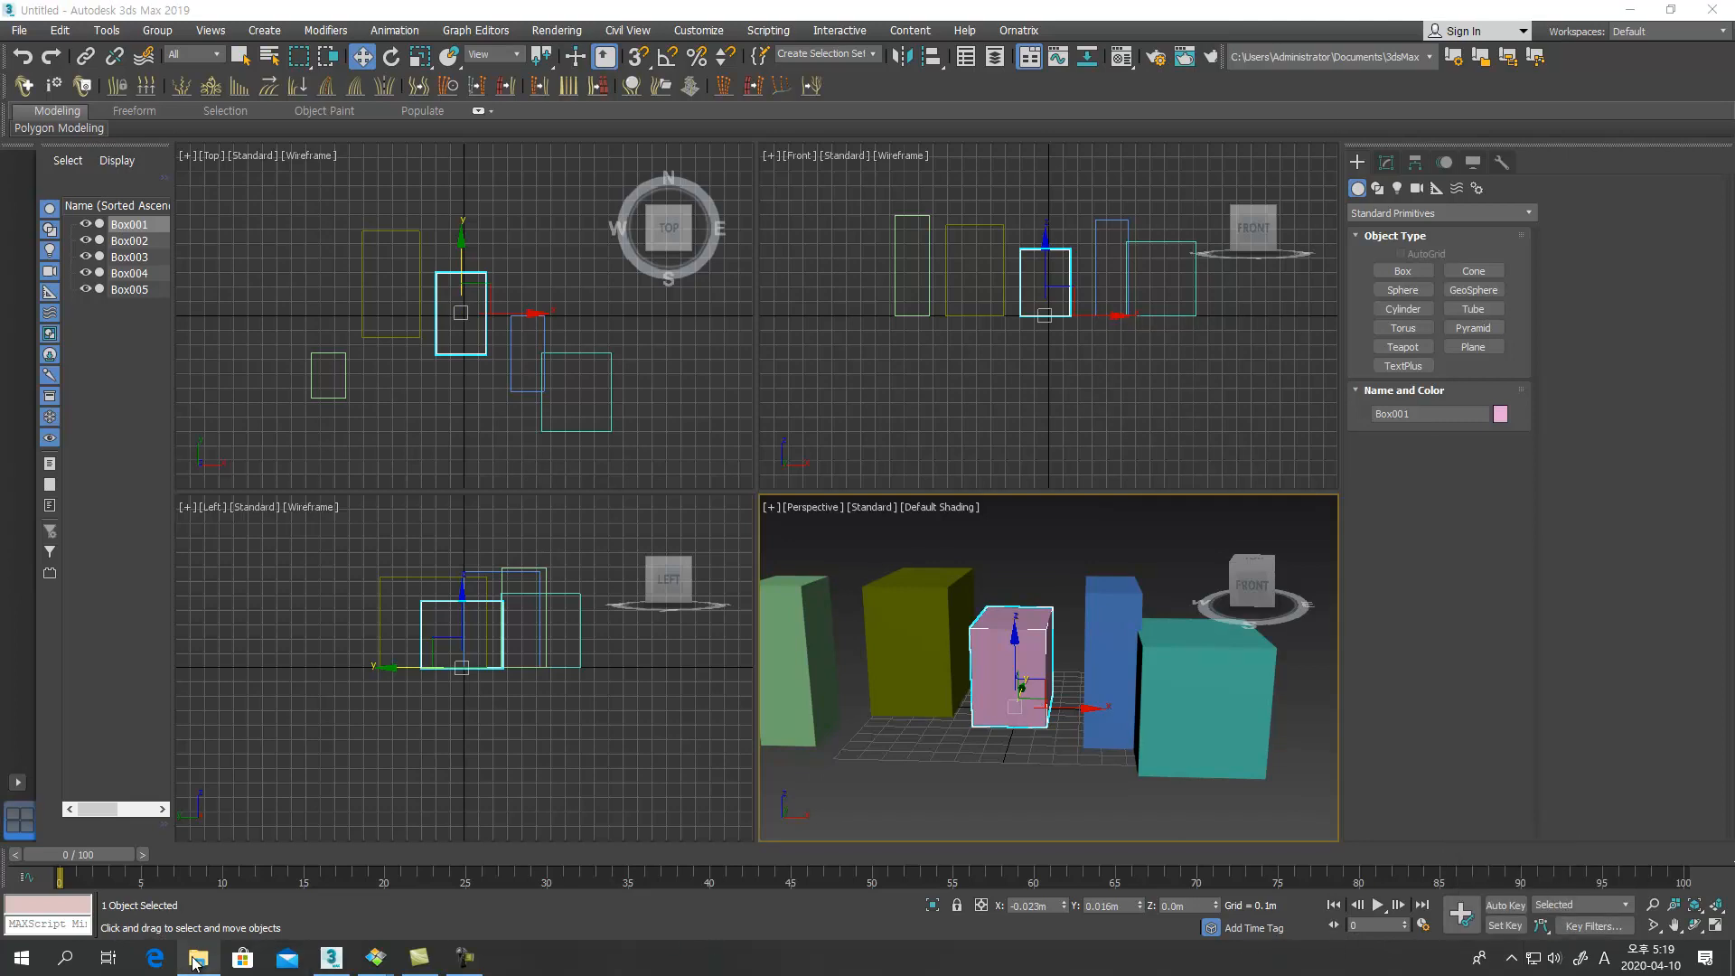
left_click(466, 960)
left_click(1566, 871)
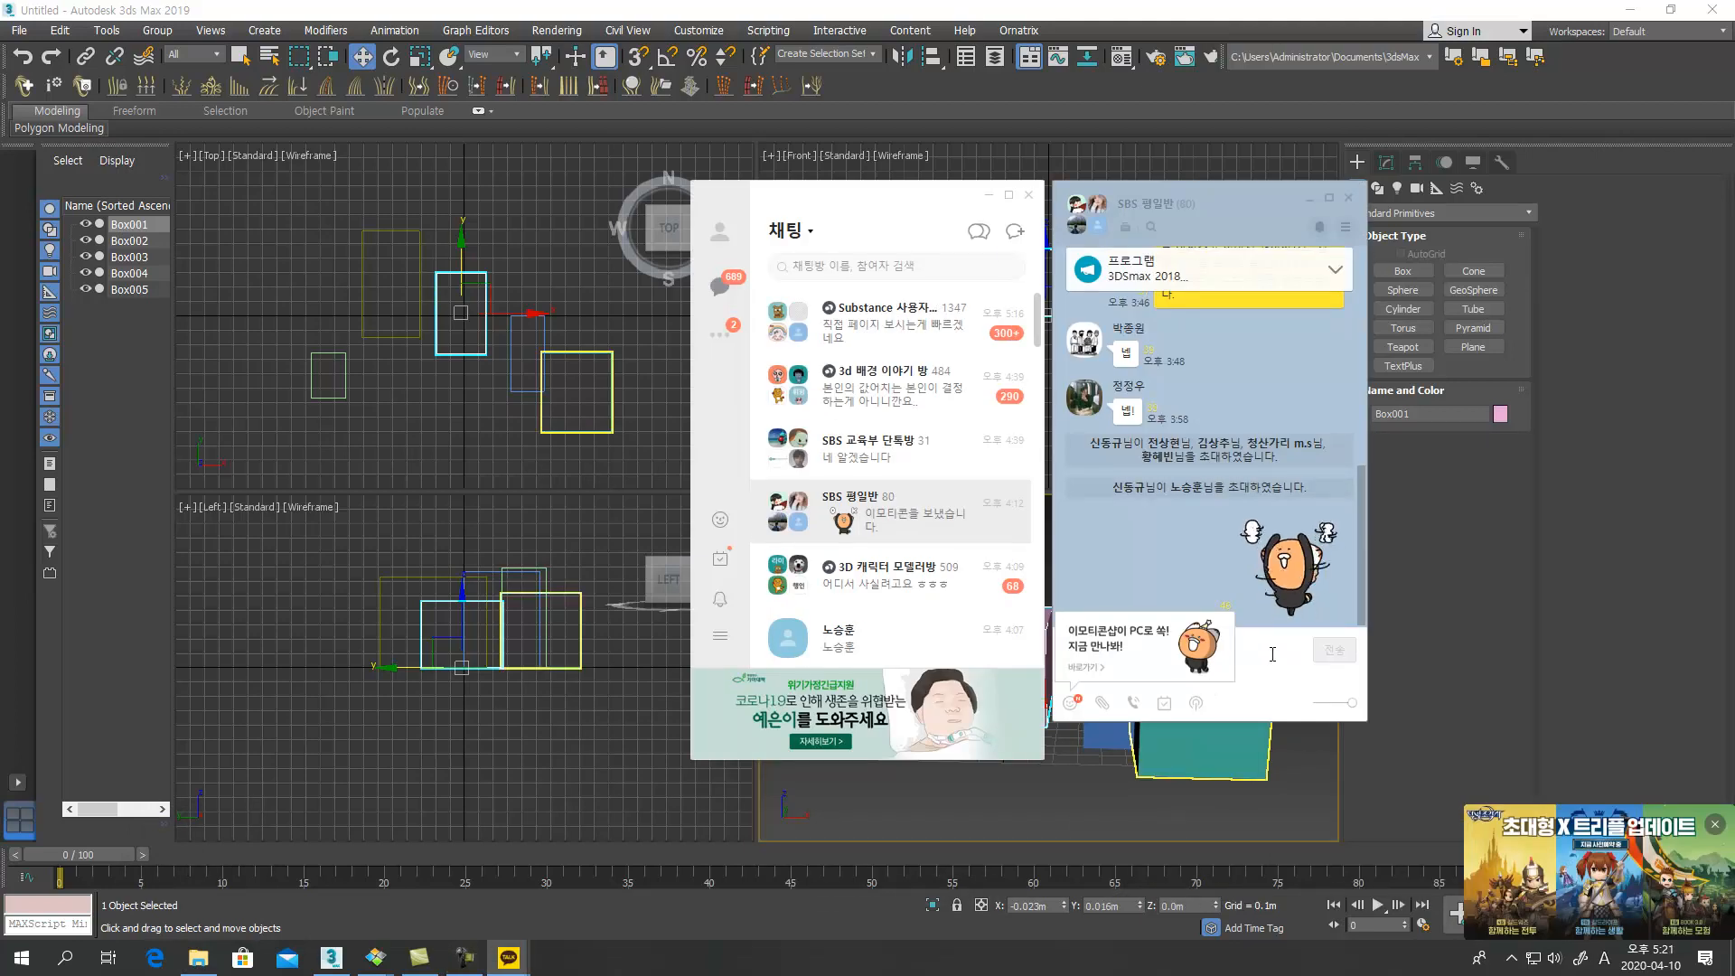
left_click(1029, 197)
left_click(1347, 231)
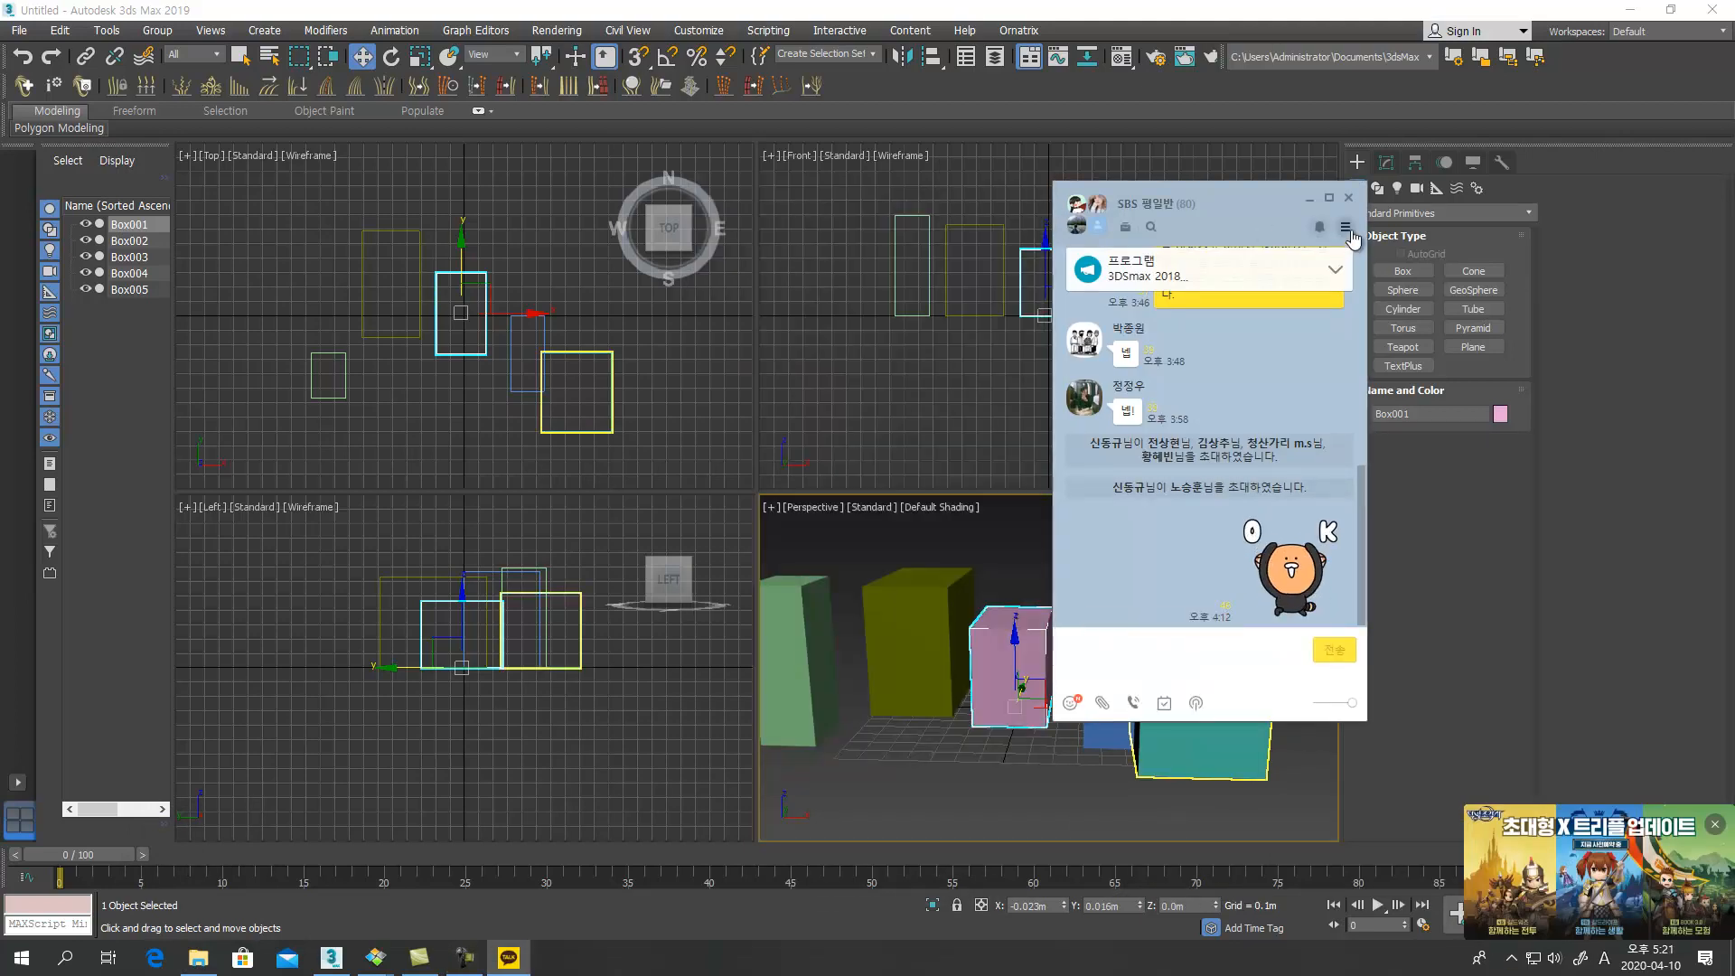
left_click(1347, 231)
left_click(1320, 307)
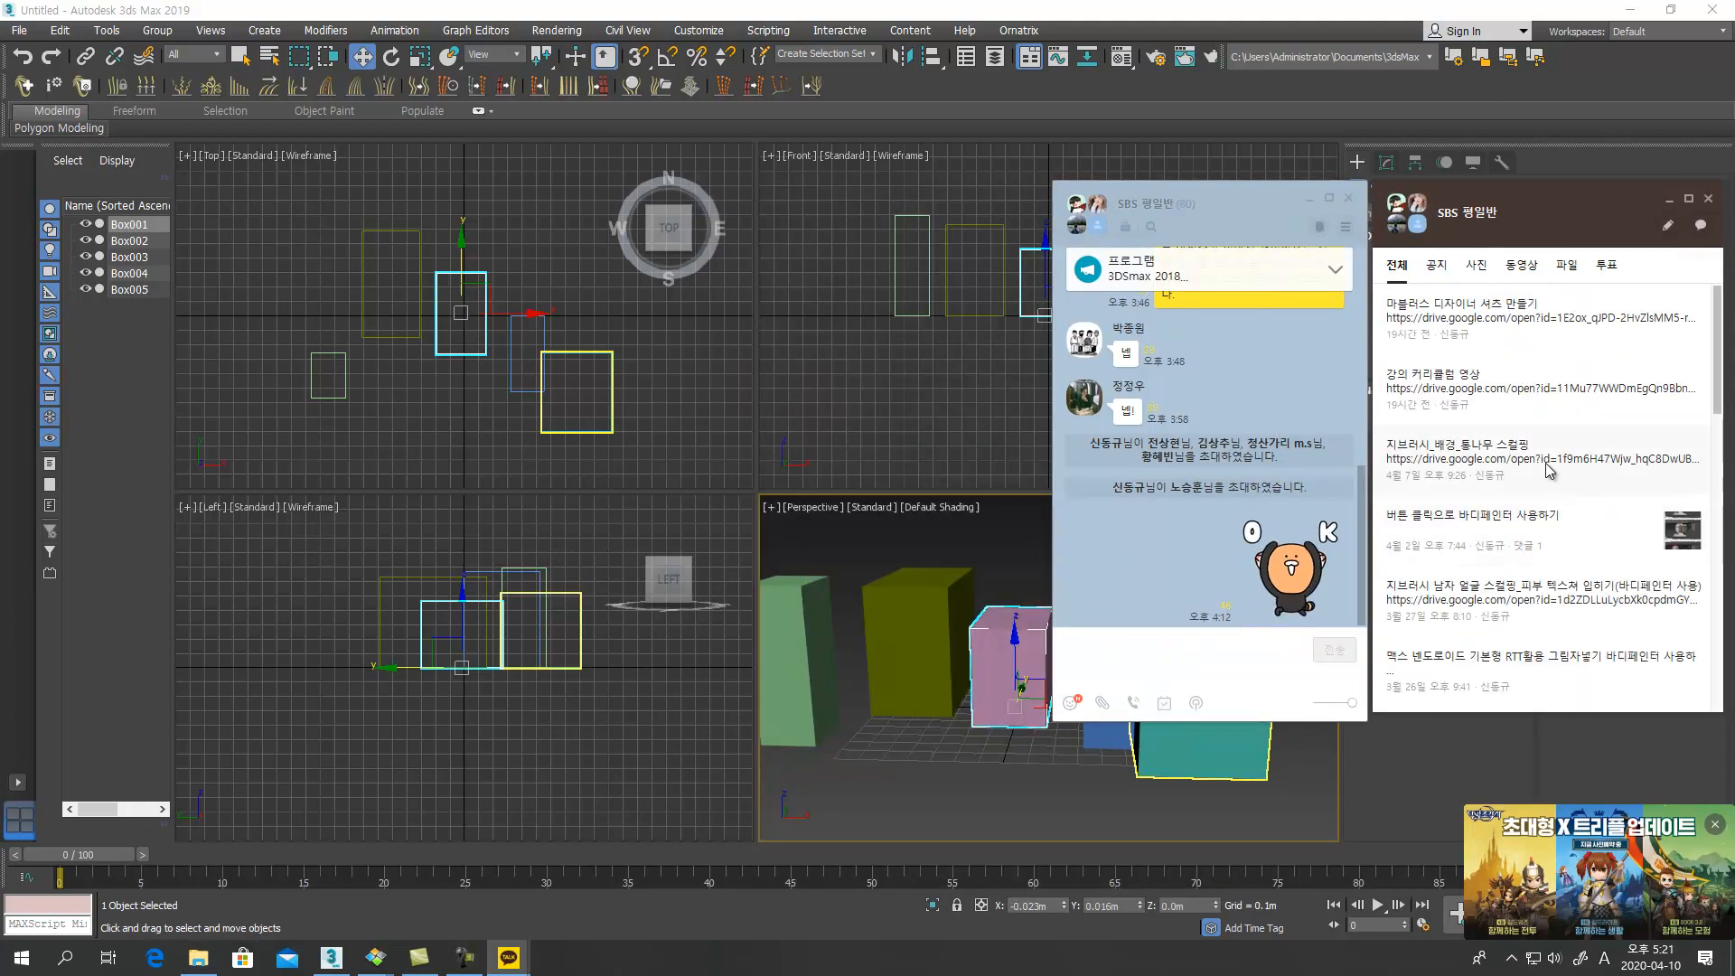
Find the 맥스 기초 영상 post on the board, then save and open its attachment 맥스단축키_및_용어설명.txt
scroll(1560, 485, "down", 8)
scroll(1561, 553, "down", 3)
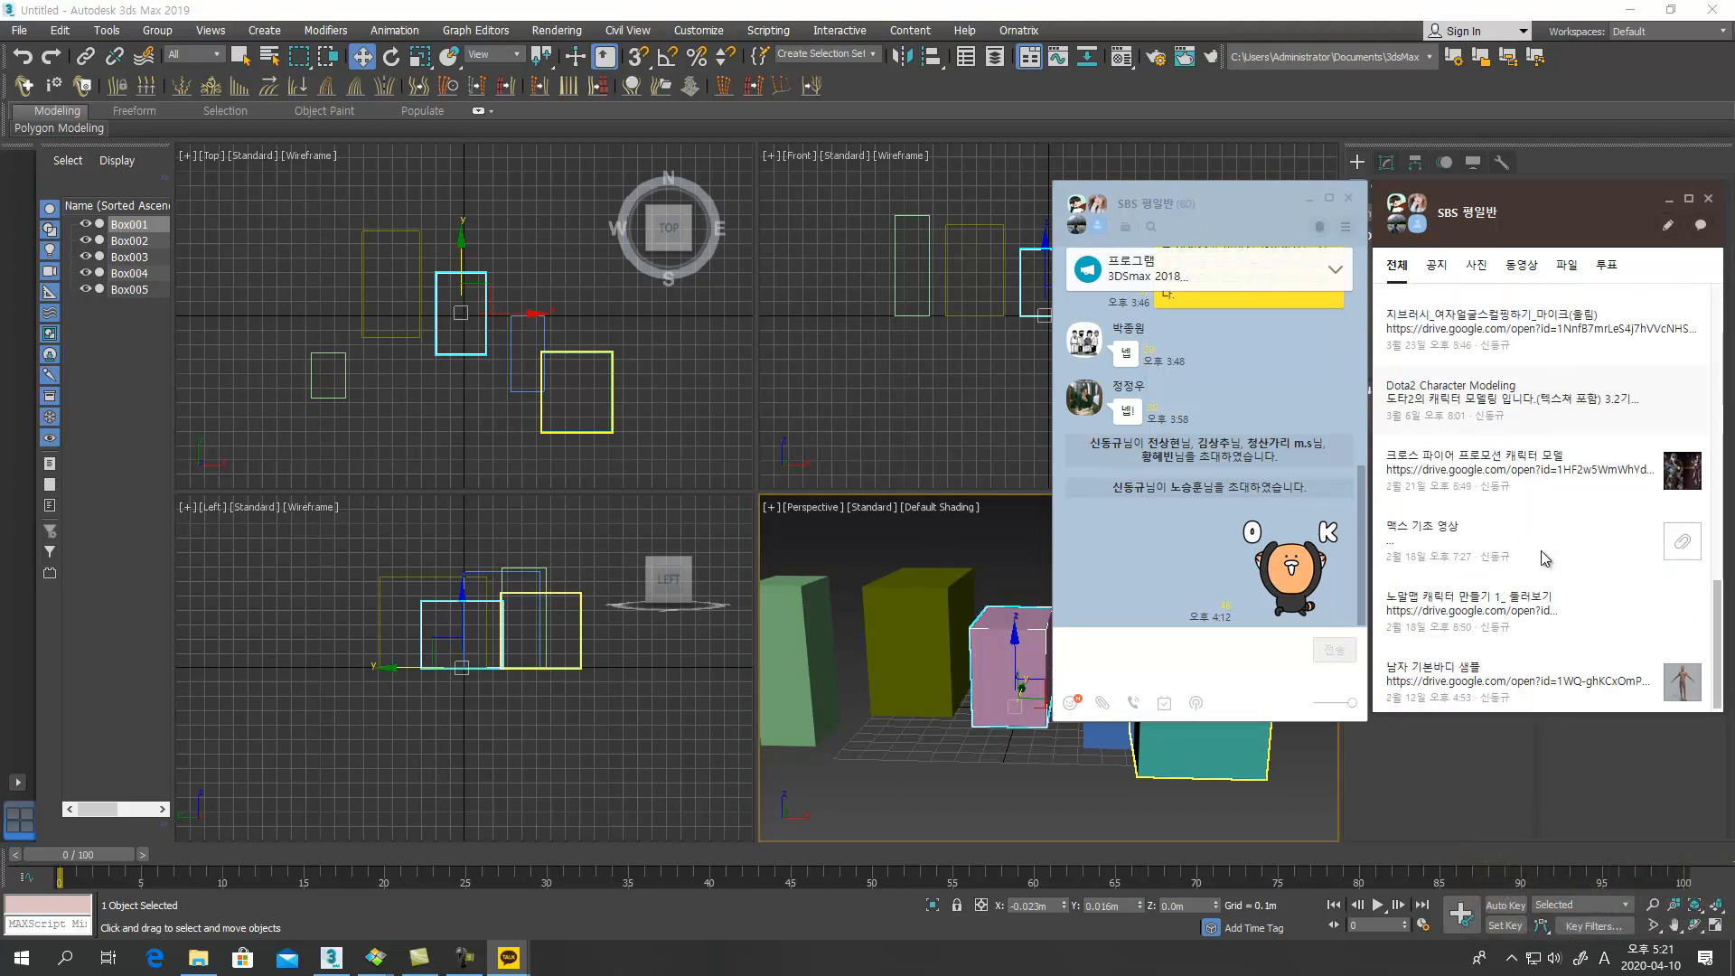
left_click(1518, 553)
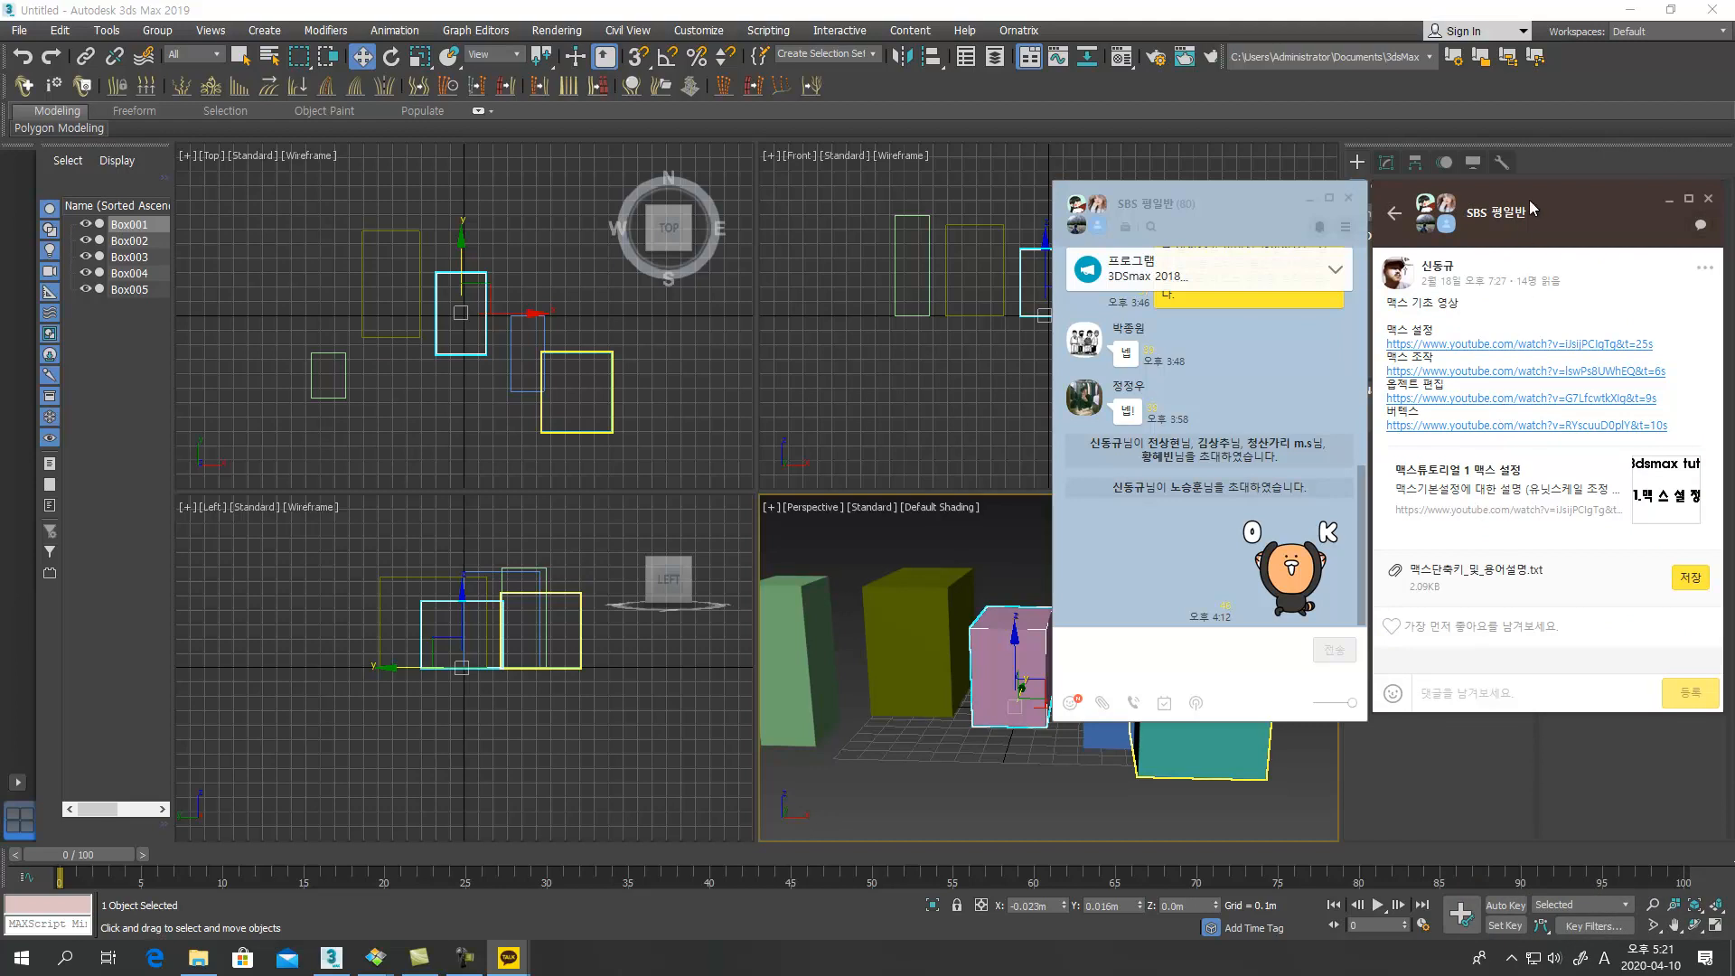
left_click_drag(1530, 185, 1526, 27)
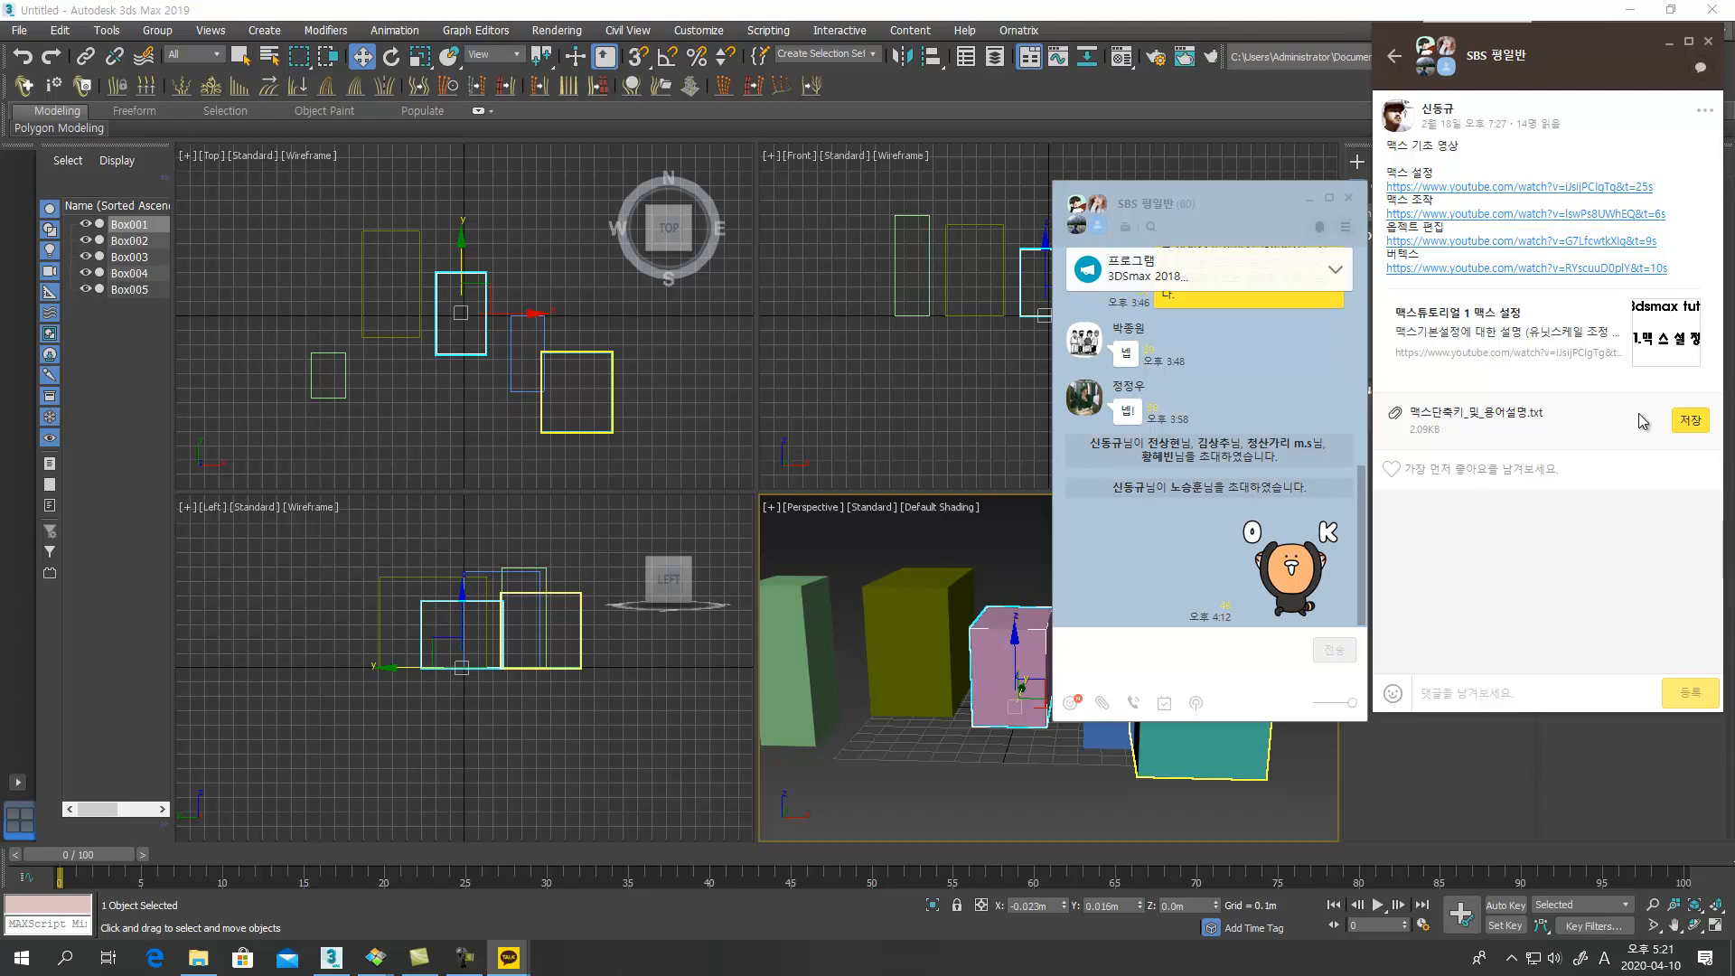
left_click(1686, 425)
left_click(1688, 421)
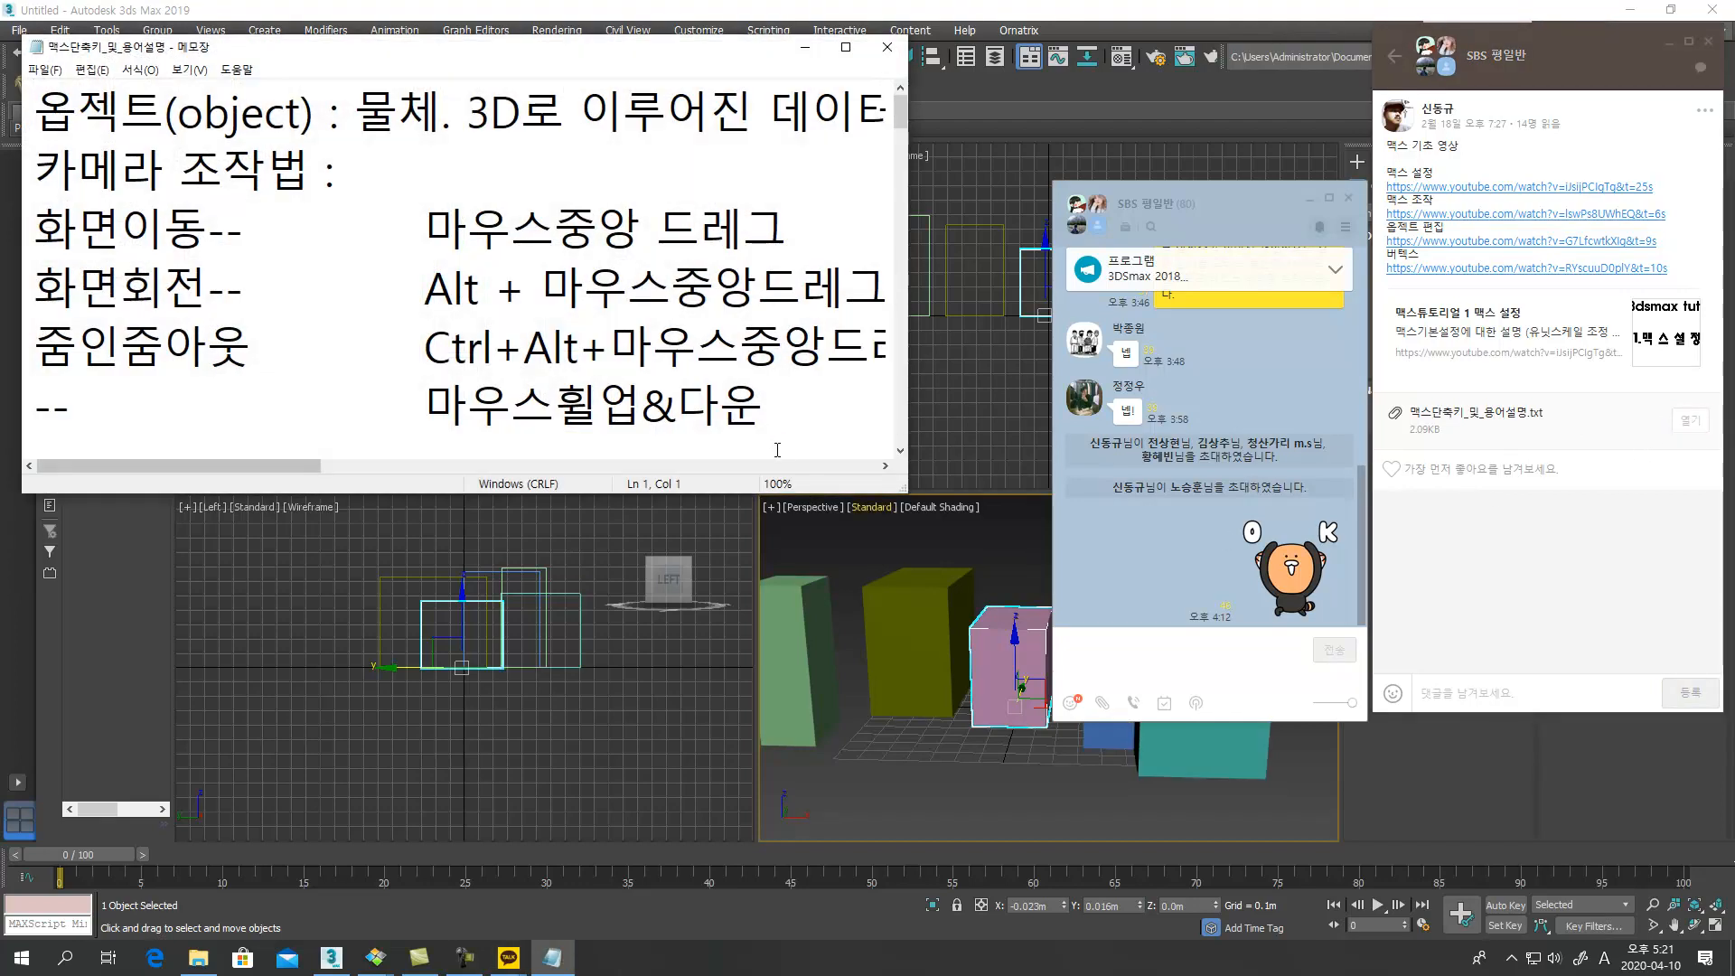
Try zooming the text of the shortcut notes out and back in
scroll(401, 115, "down", 4, "ctrl")
scroll(384, 275, "up", 3, "ctrl")
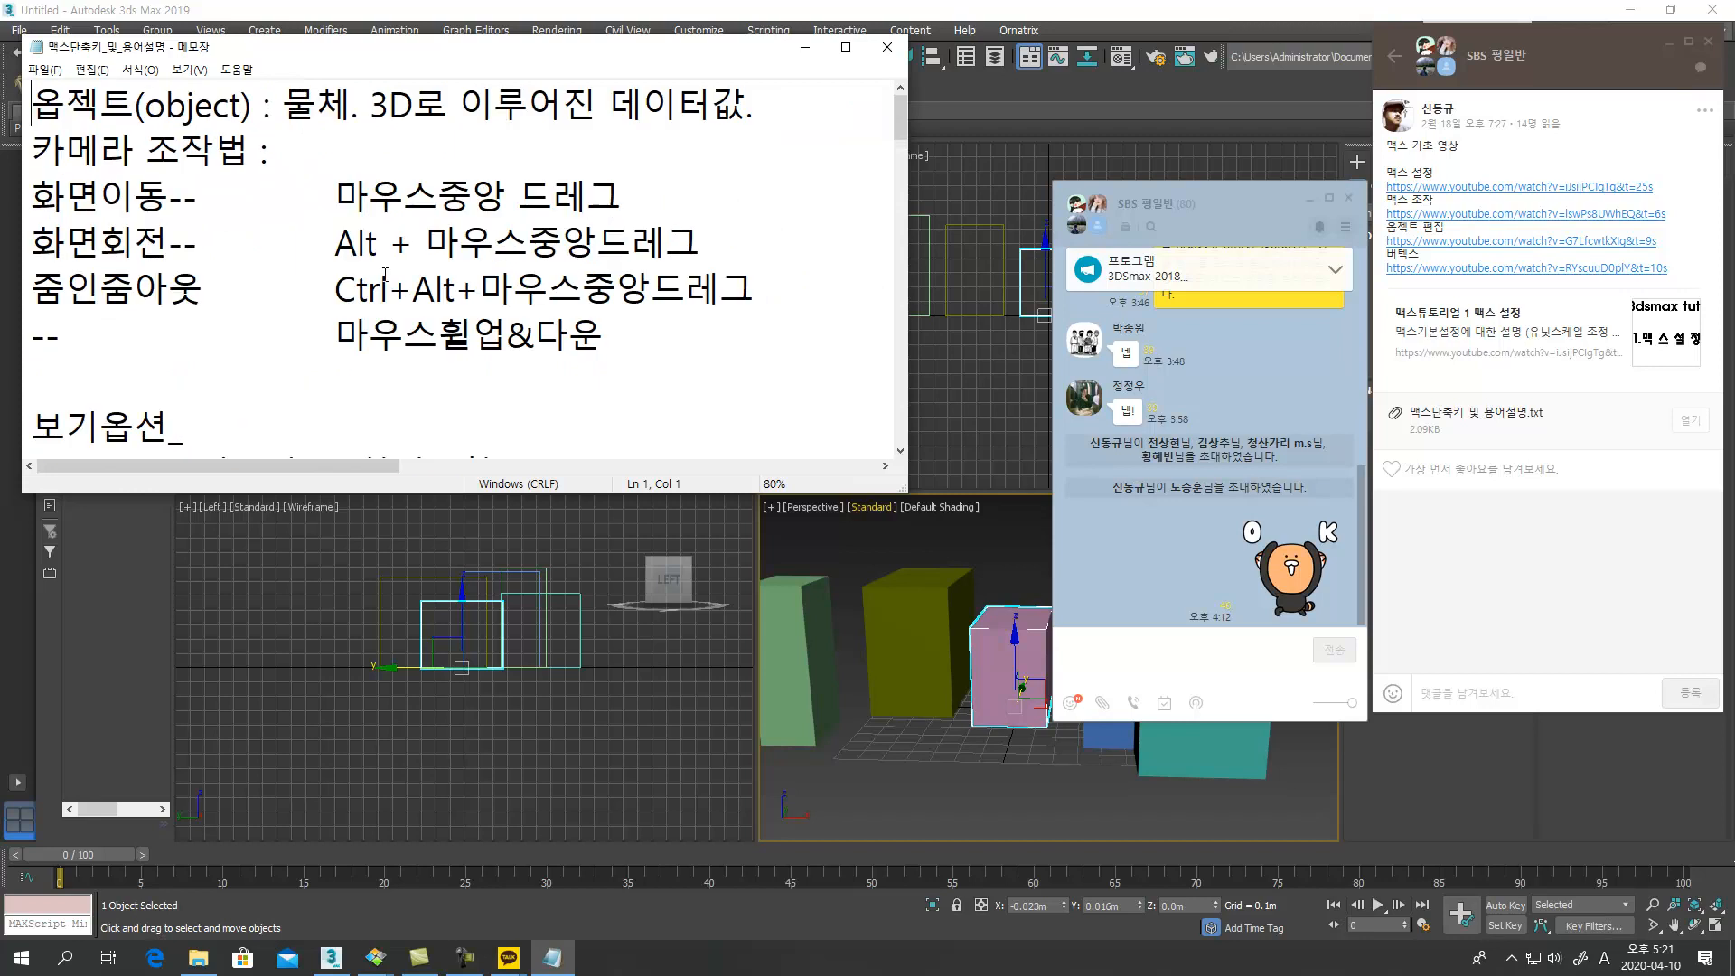
scroll(384, 276, "up", 1, "ctrl")
left_click(189, 70)
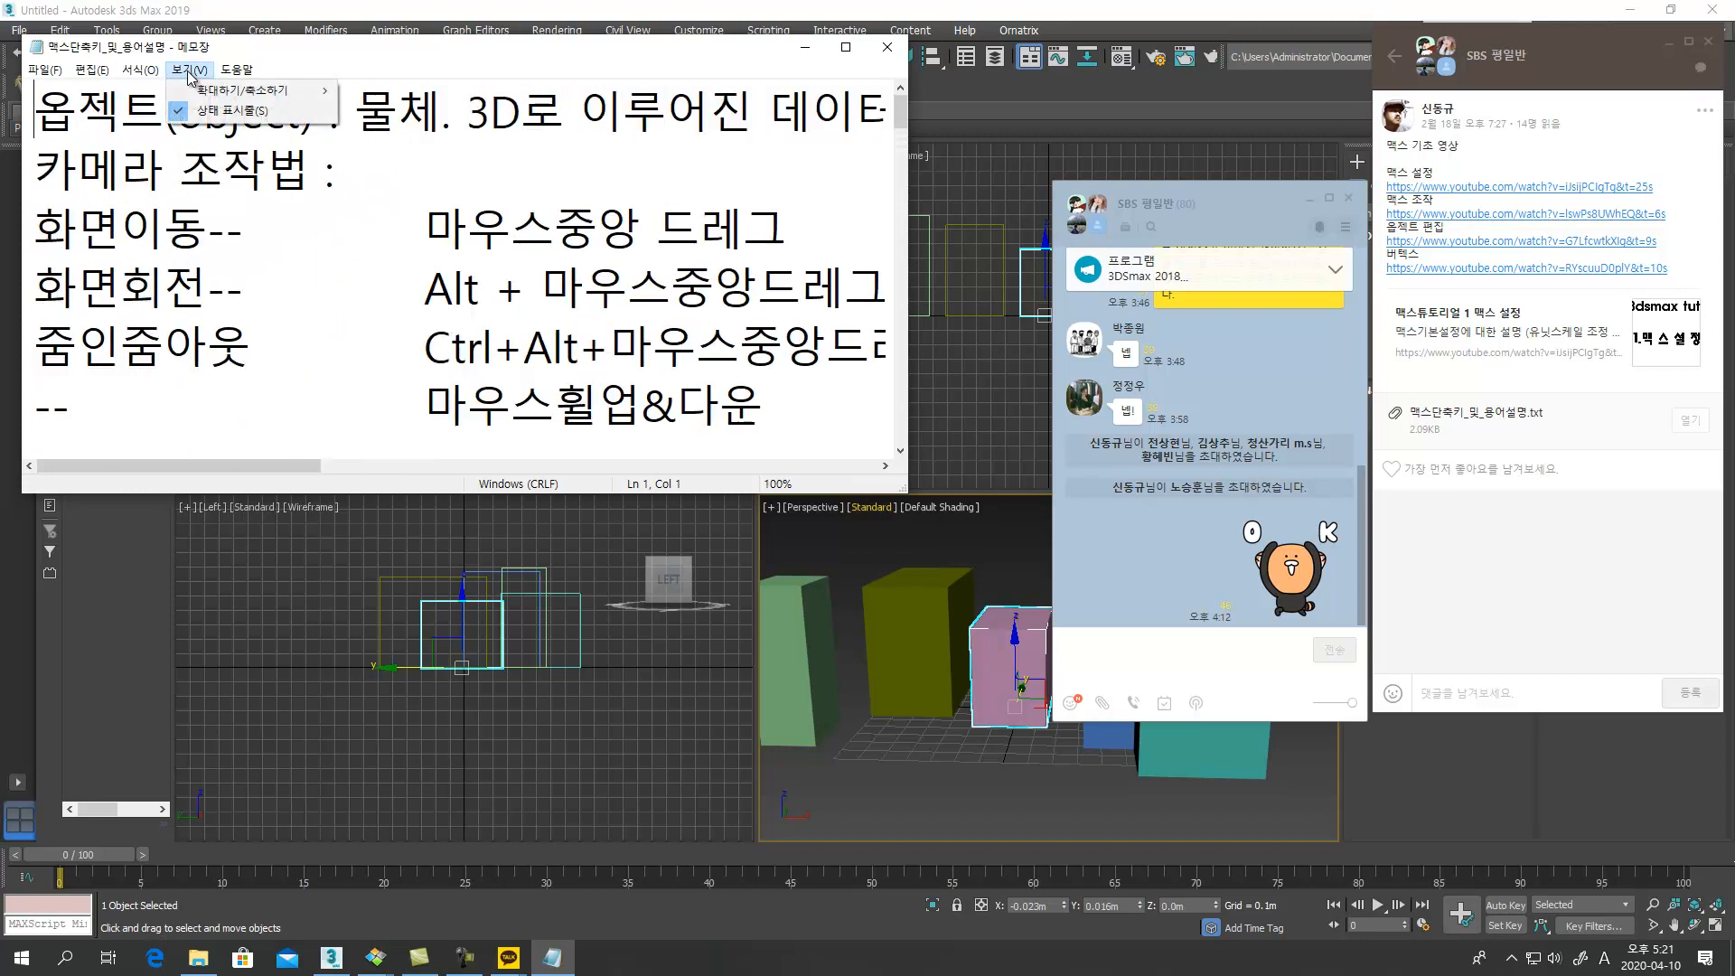
mouse_move(231, 92)
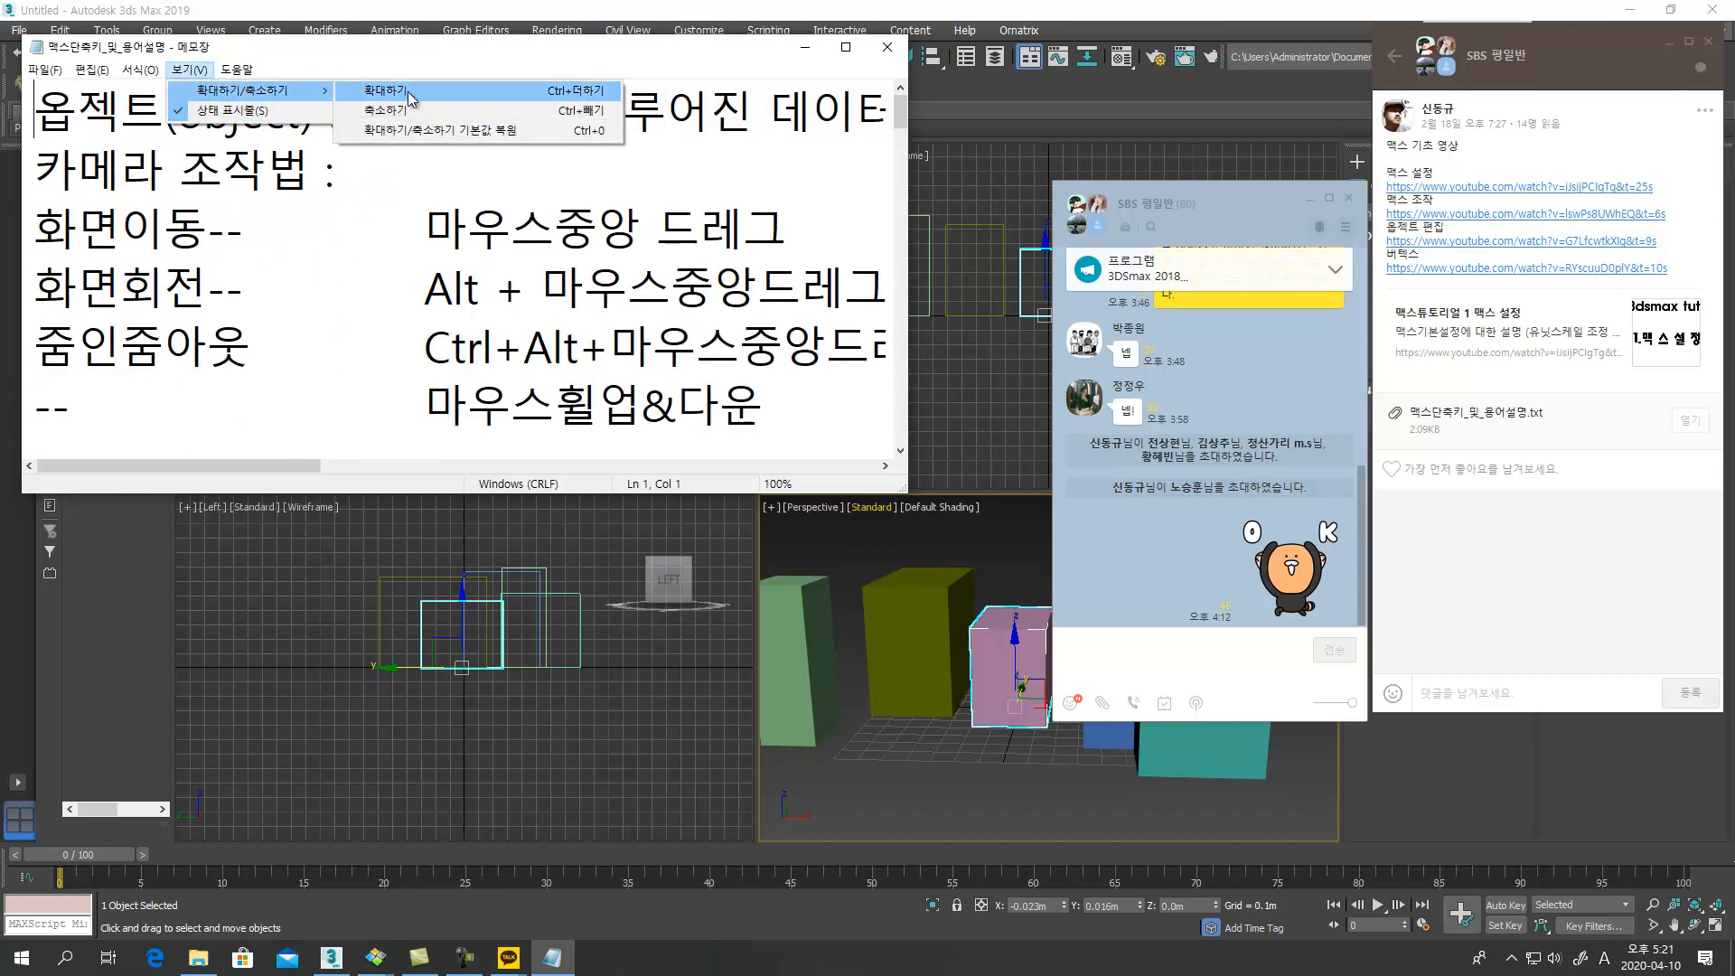
Set the font size of the shortcut notes to 18
mouse_move(140, 71)
left_click(166, 112)
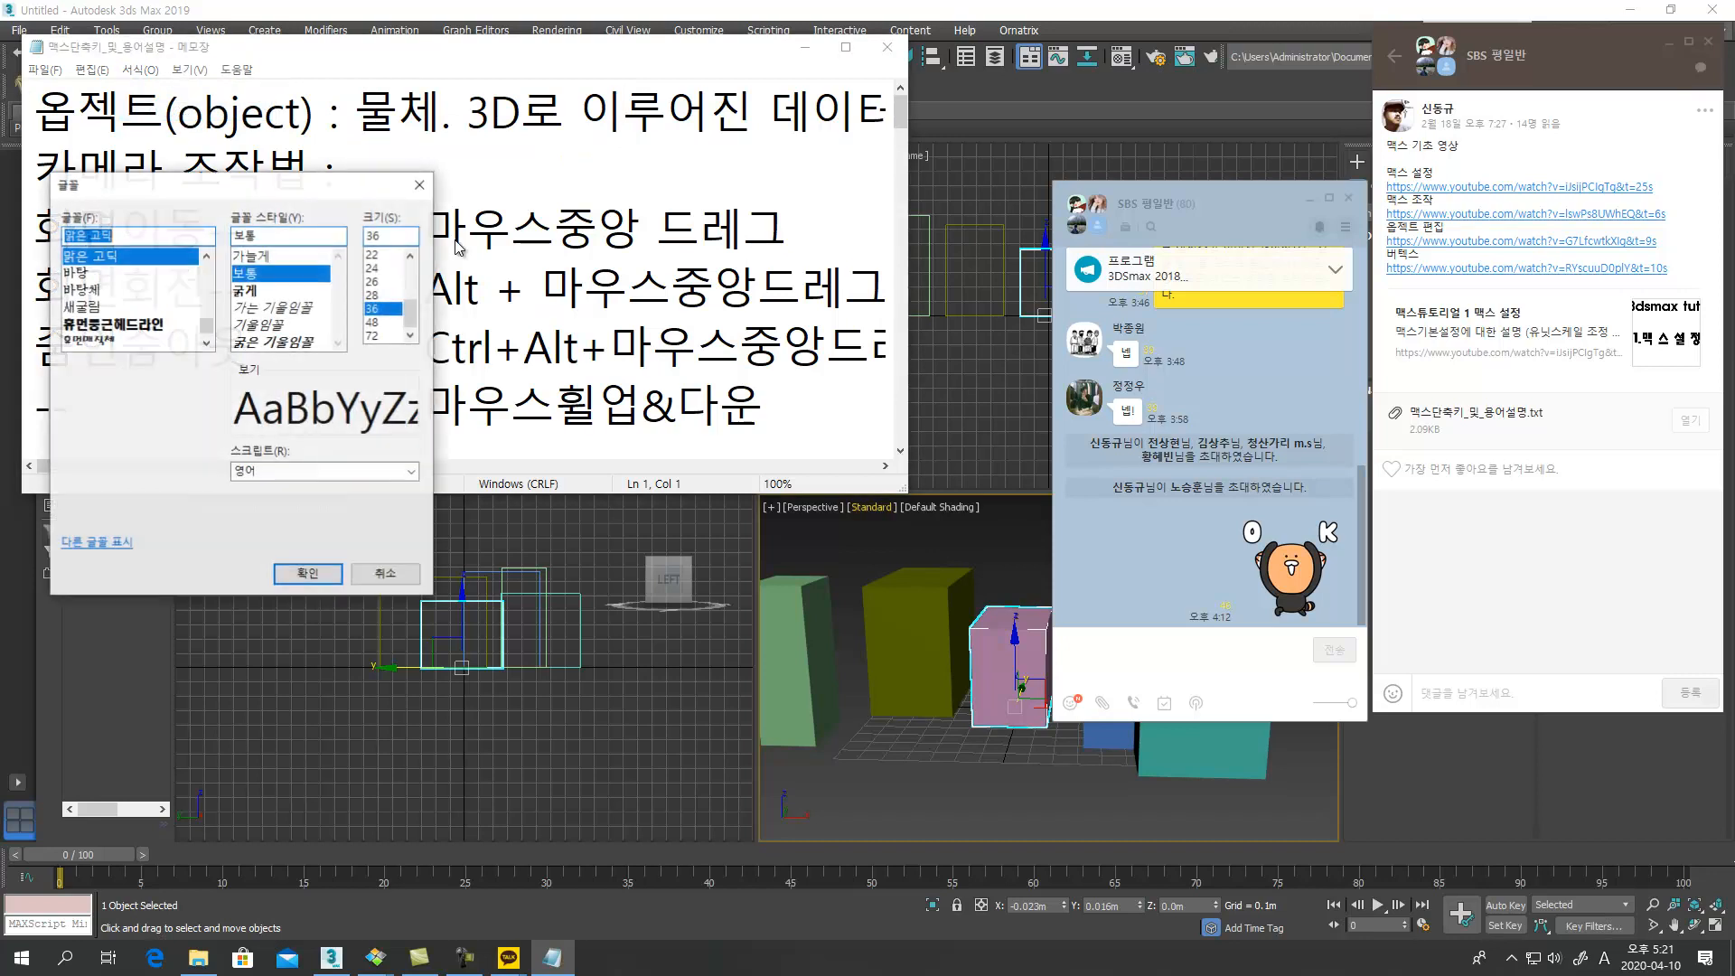
left_click(411, 256)
left_click(412, 256)
left_click(380, 277)
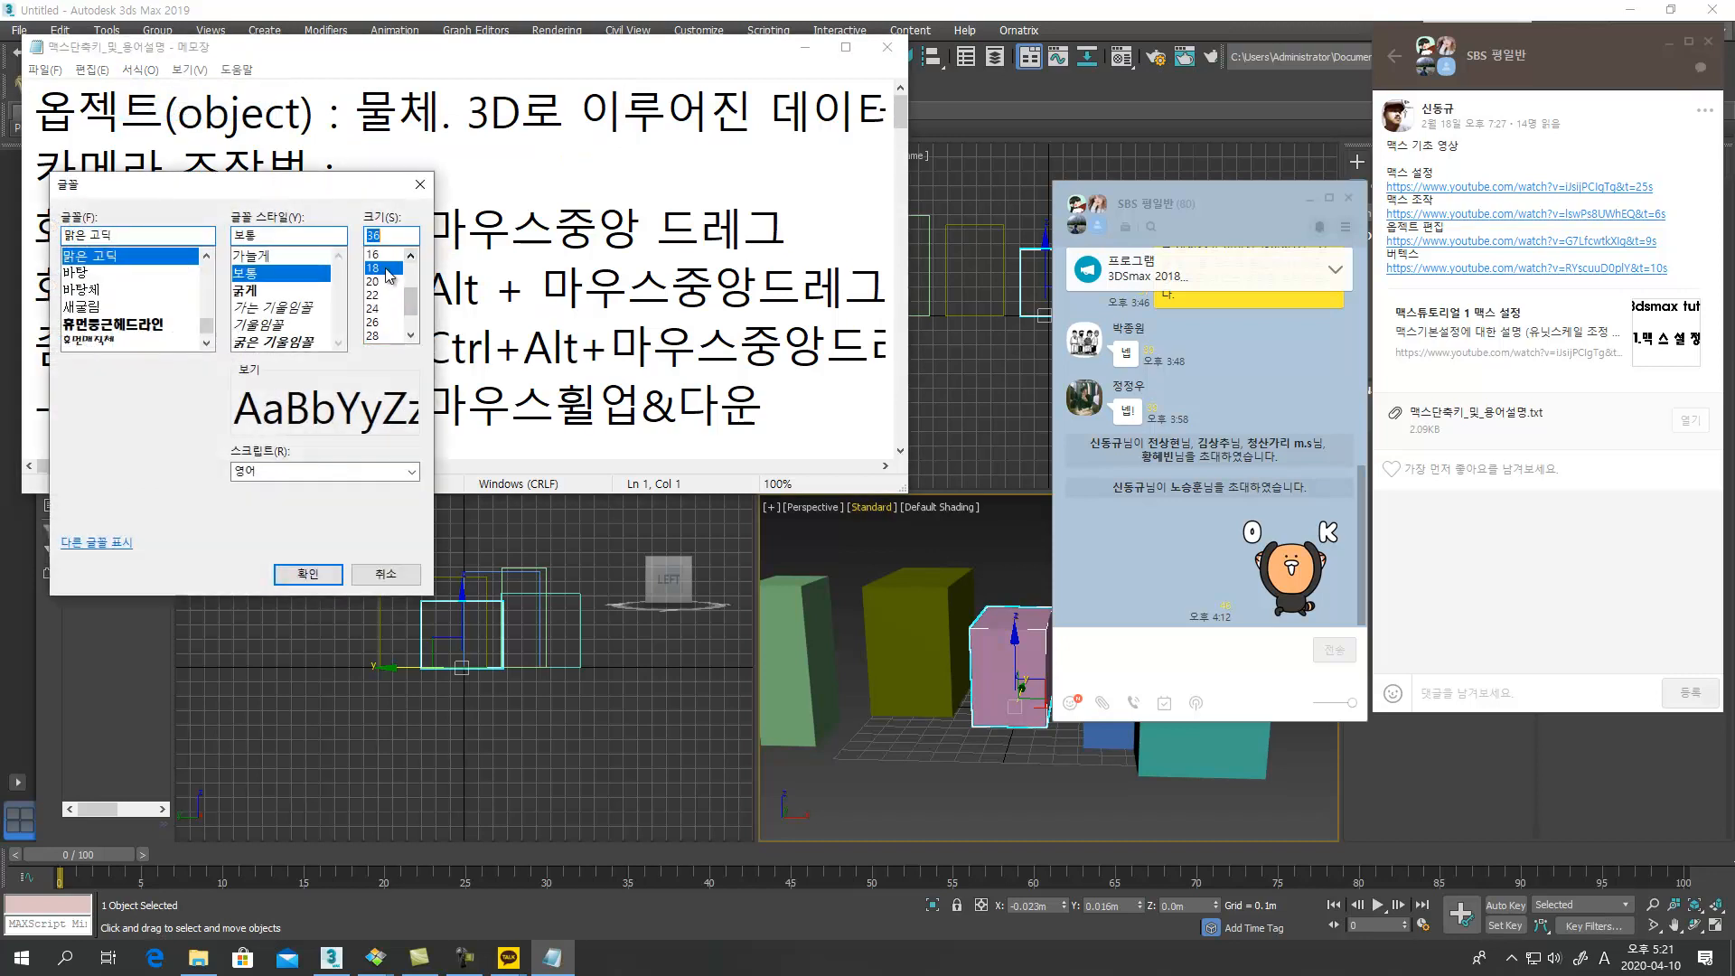
left_click(307, 574)
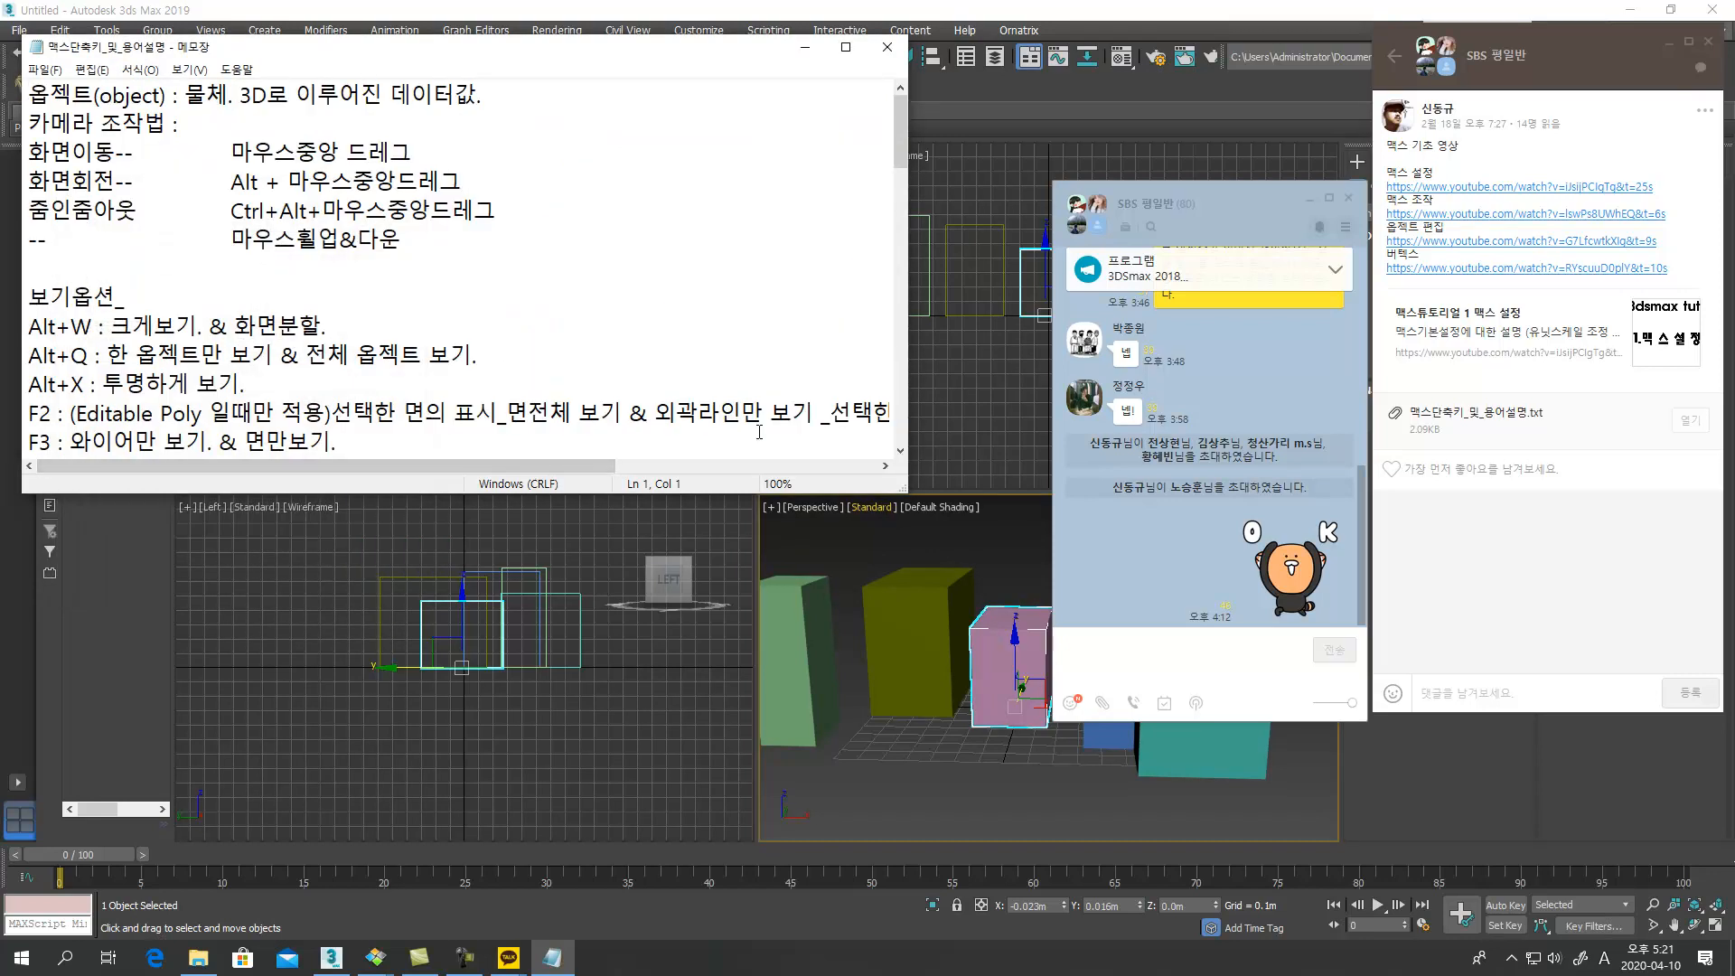
Reshape the notes window into a tall, narrow column at the screen corner and turn on automatic word wrap
left_click_drag(901, 494, 607, 922)
left_click(189, 70)
mouse_move(271, 91)
mouse_move(140, 69)
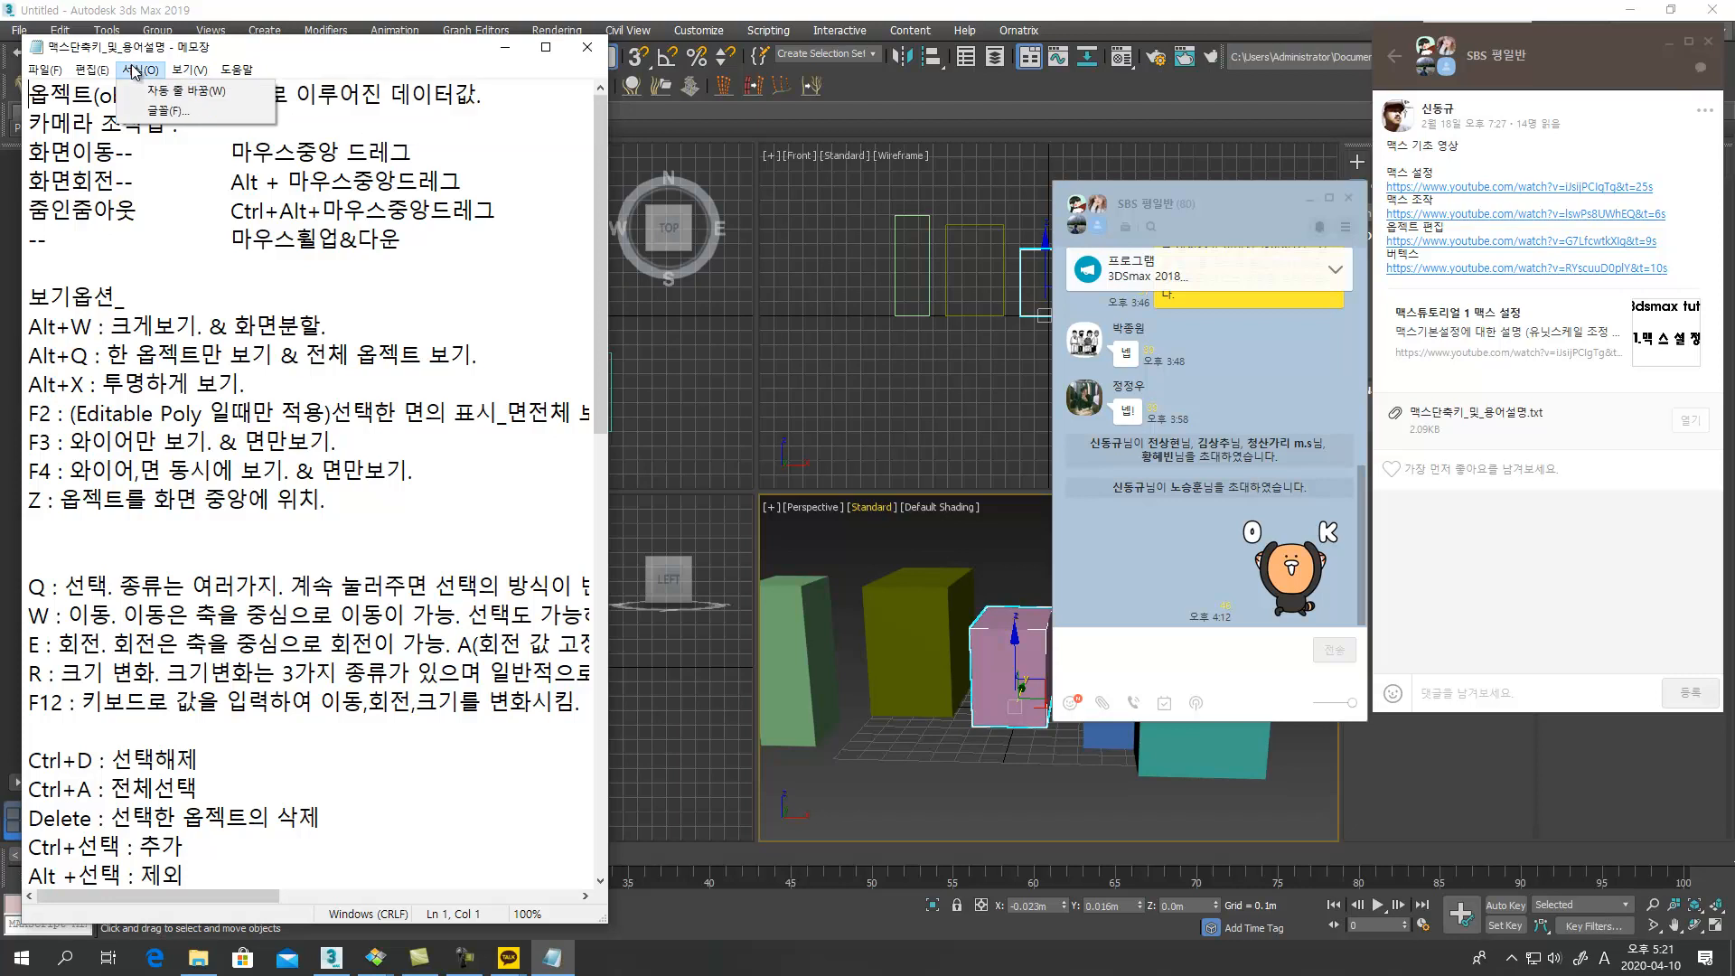
left_click(197, 94)
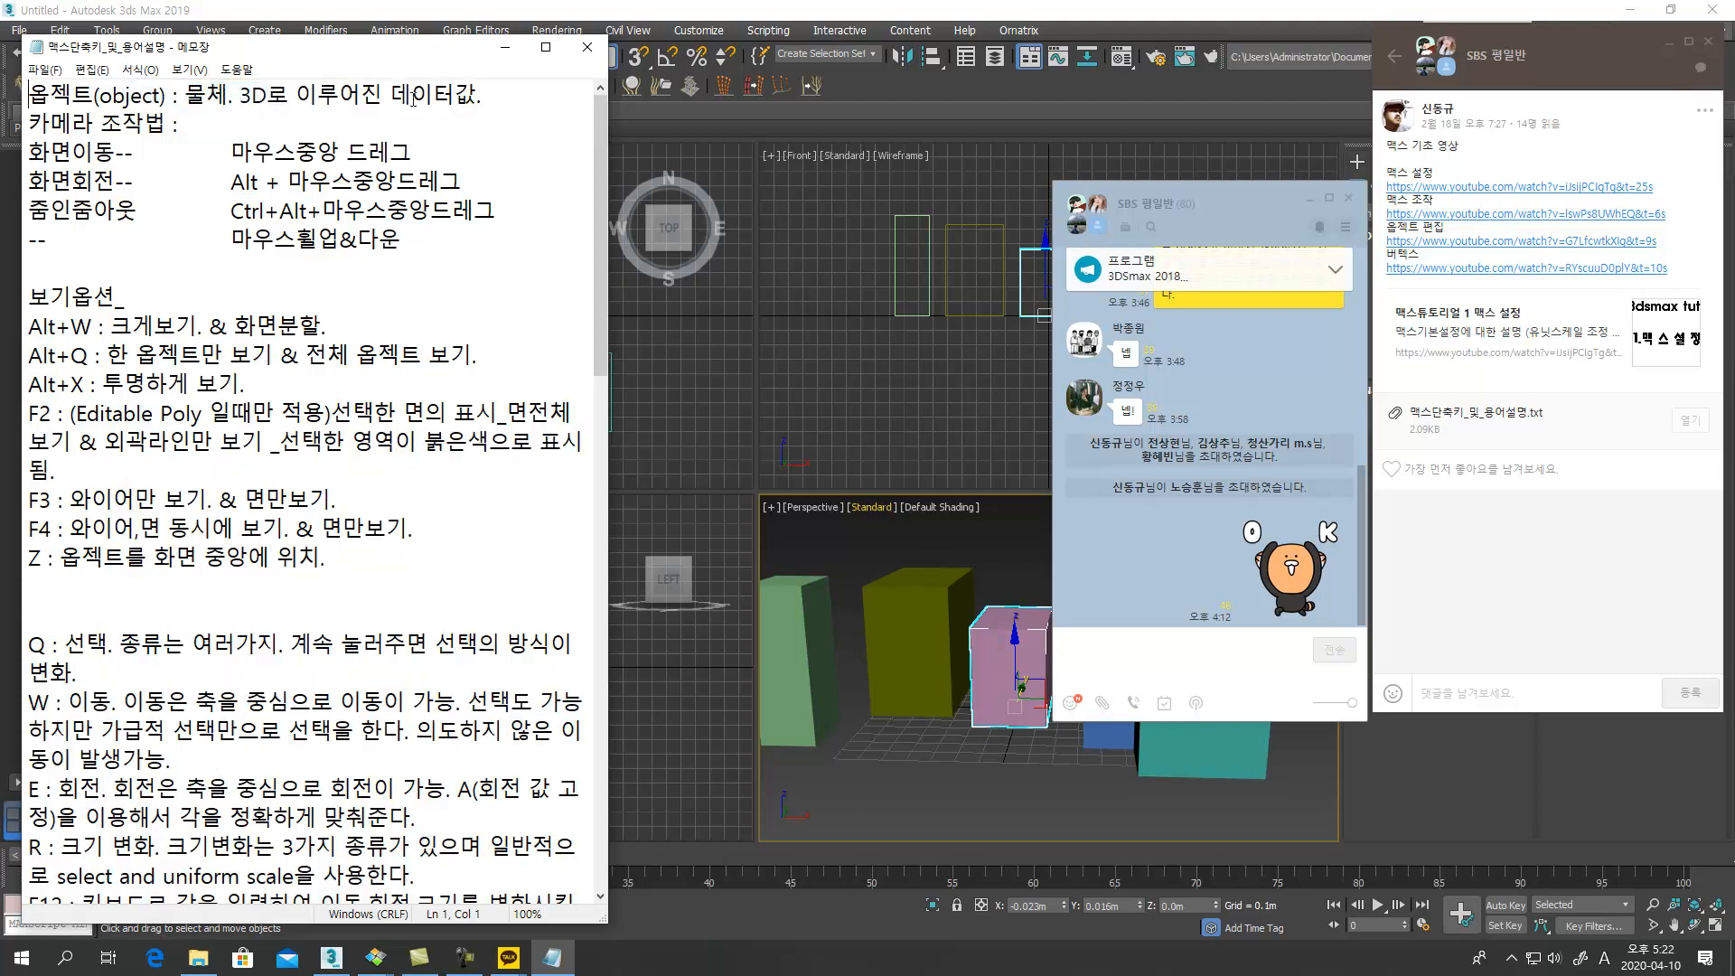
left_click_drag(389, 43, 366, 9)
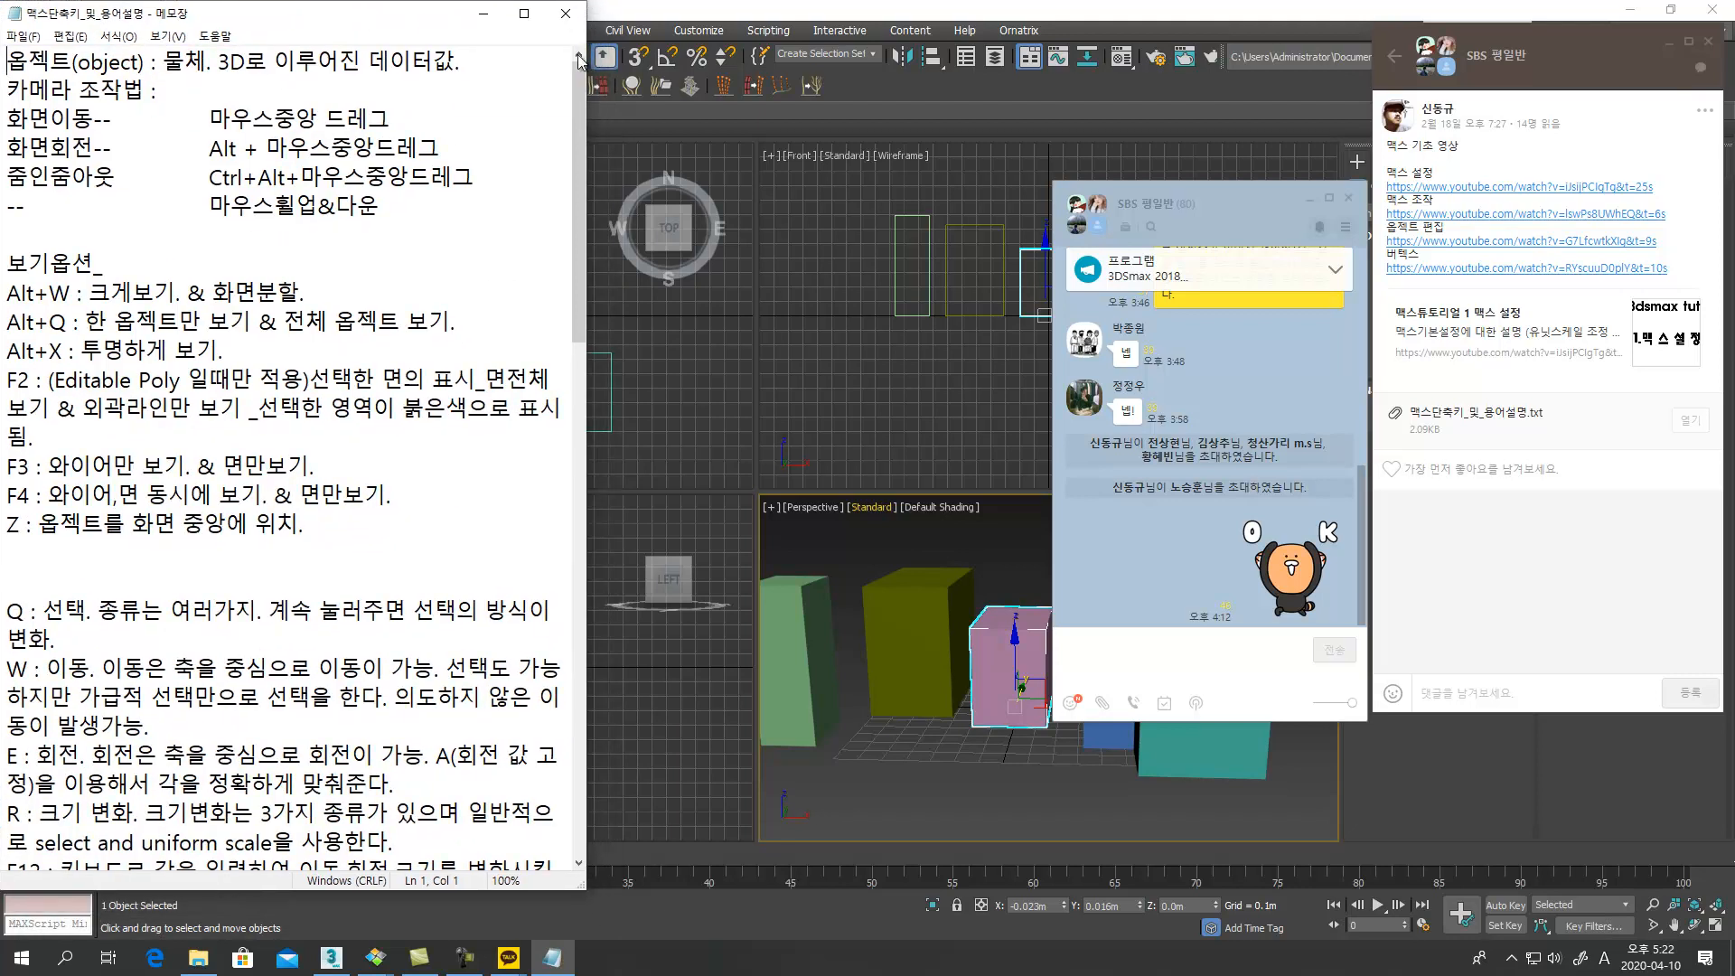
Close the group chat and board windows and restore 3ds Max to a smaller window beside the shortcut notes
left_click(1348, 198)
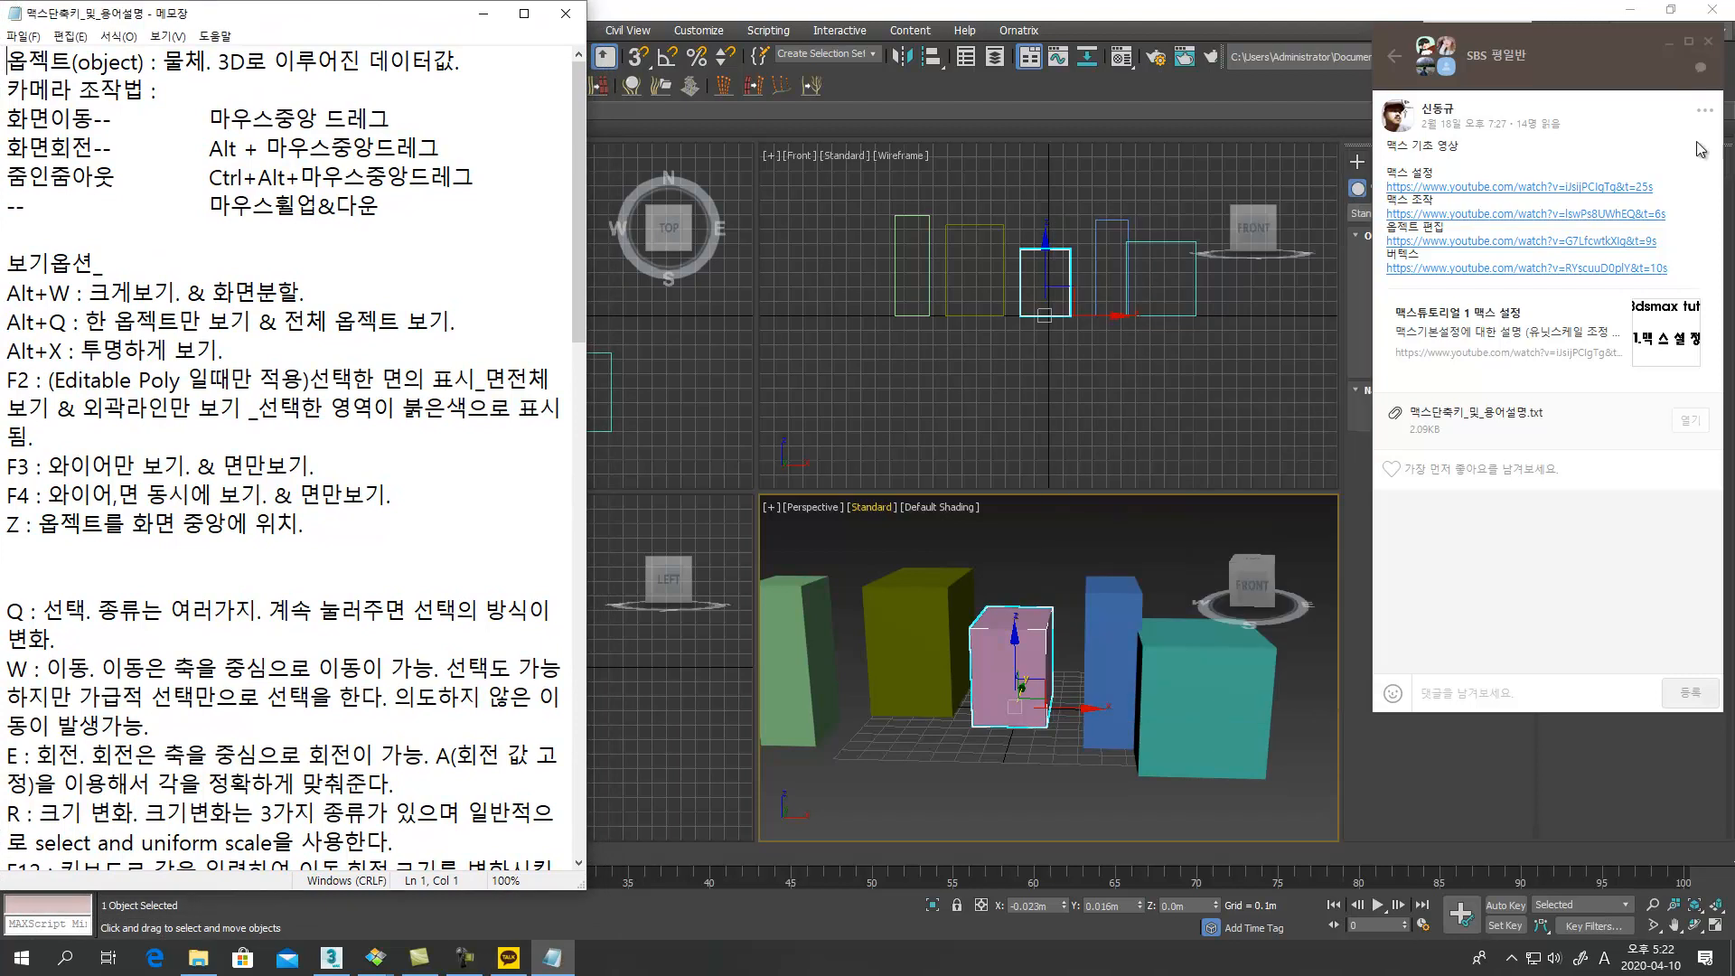
left_click(1707, 42)
left_click(1670, 9)
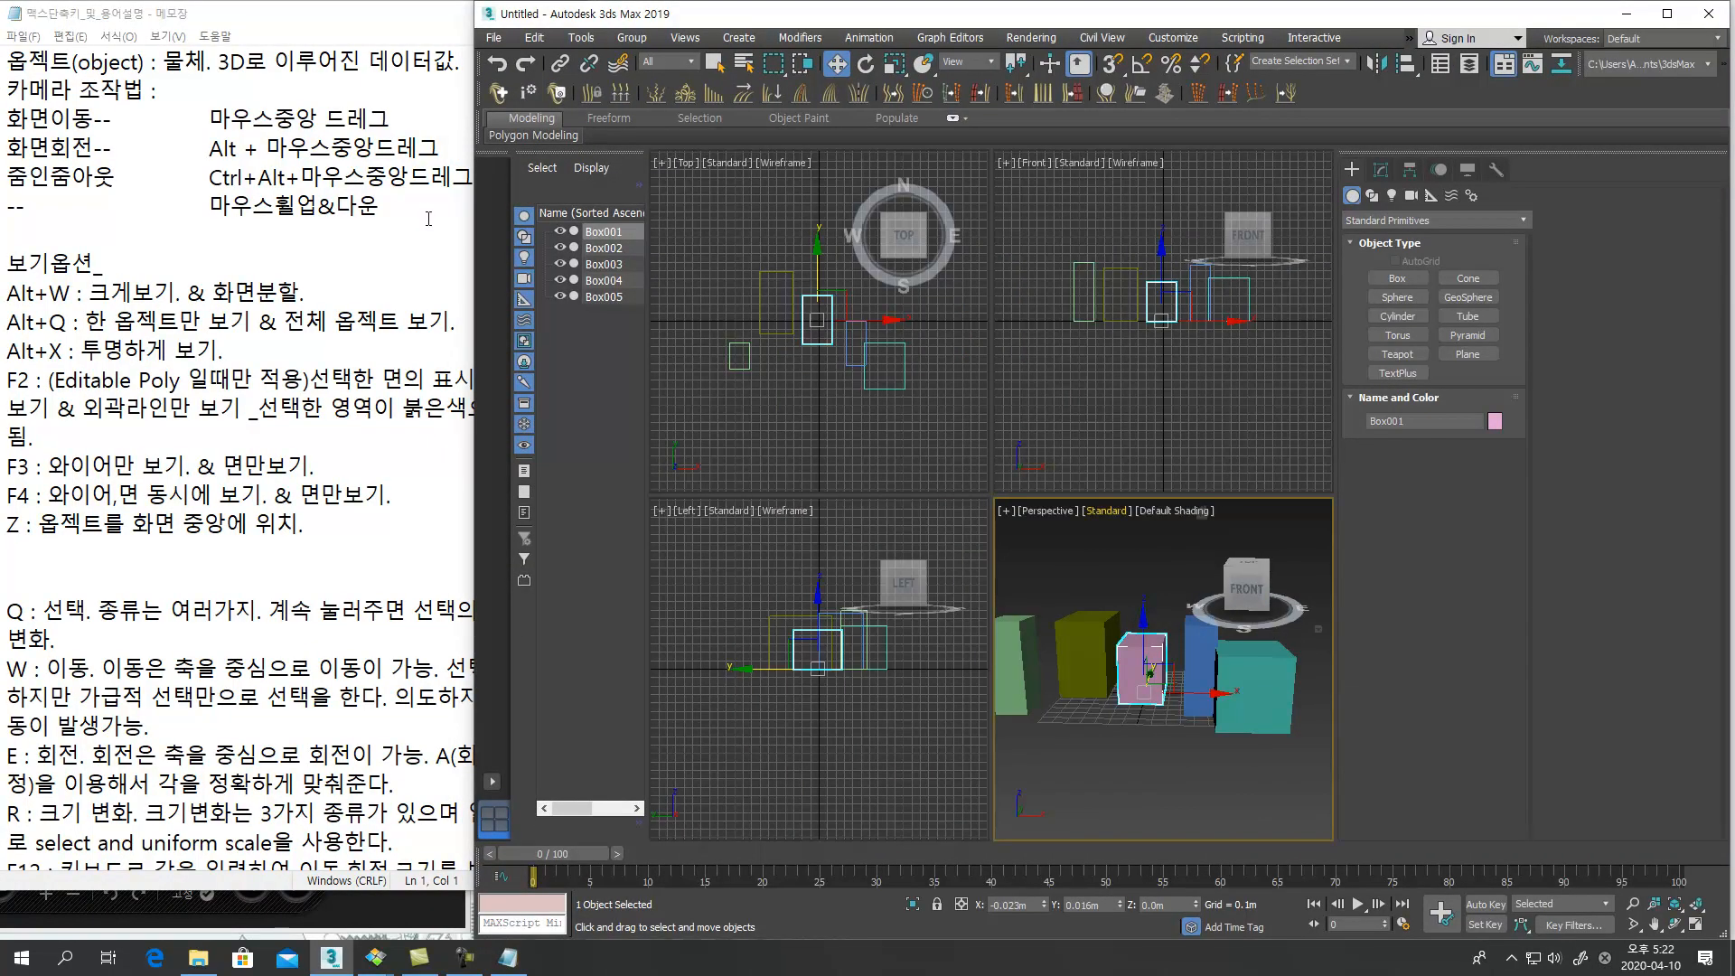
left_click(443, 231)
left_click_drag(474, 228, 581, 228)
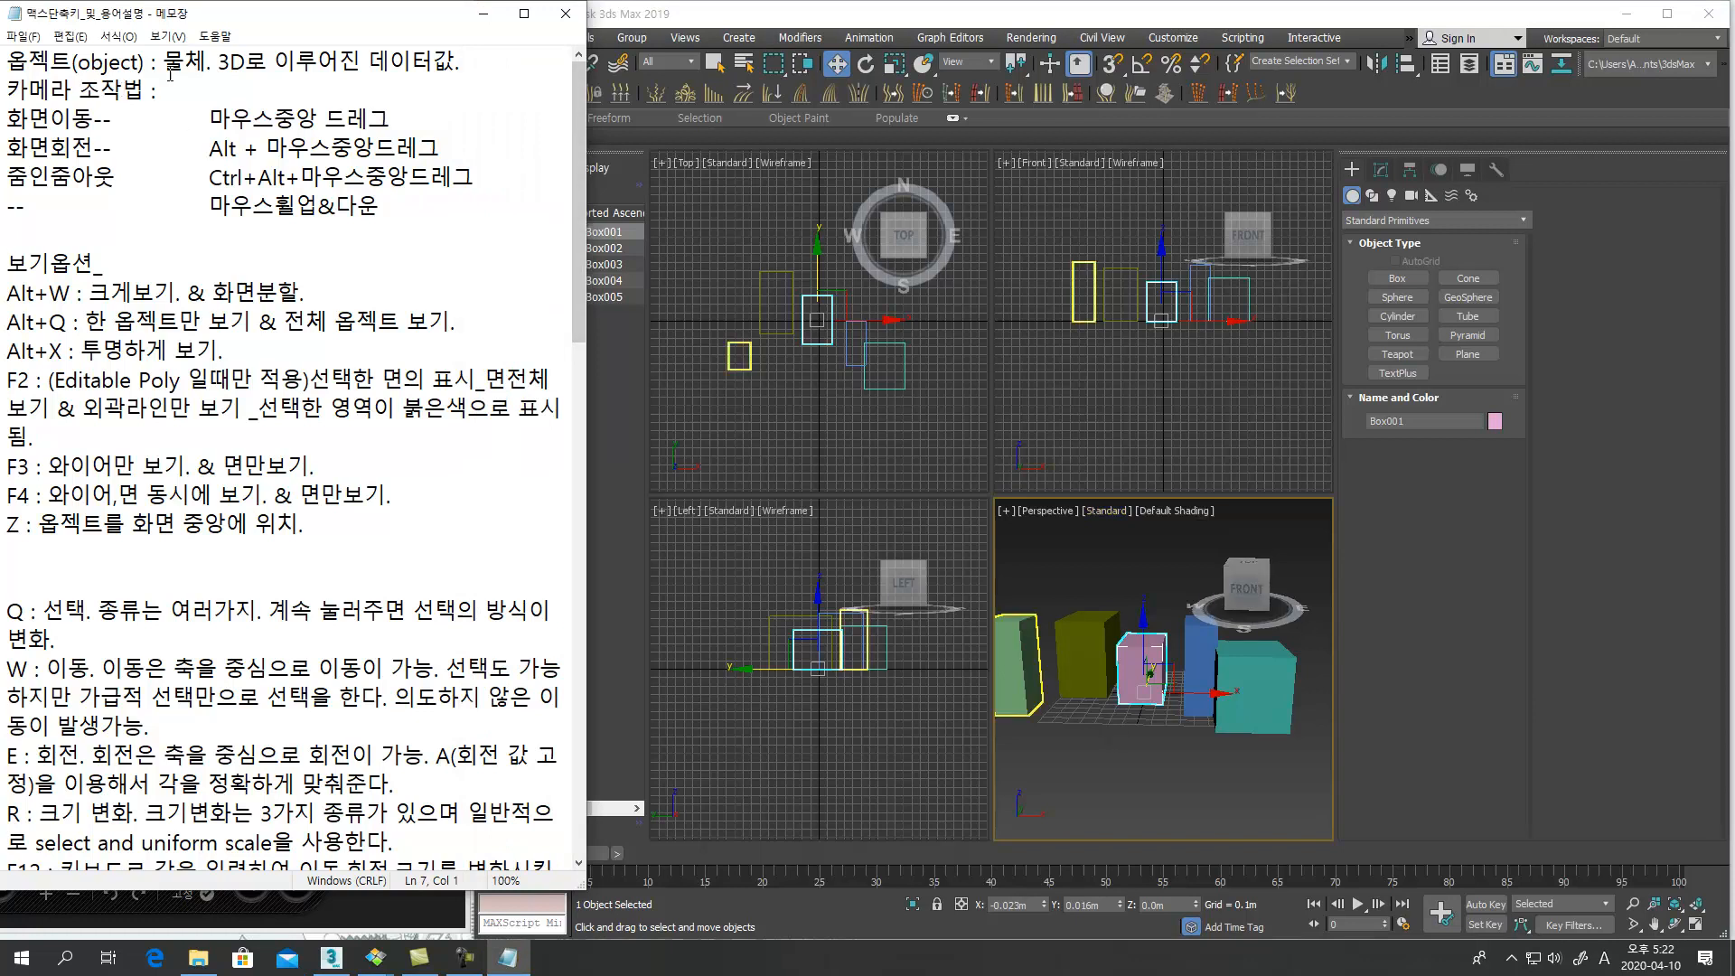
Maximize the Perspective viewport in 3ds Max and select the teal box
mouse_move(1142, 710)
middle_mouse_down()
mouse_move(1163, 734)
mouse_move(1137, 726)
middle_mouse_up()
key("alt+w")
left_click(1171, 553)
middle_click_drag(1032, 628, 1137, 652)
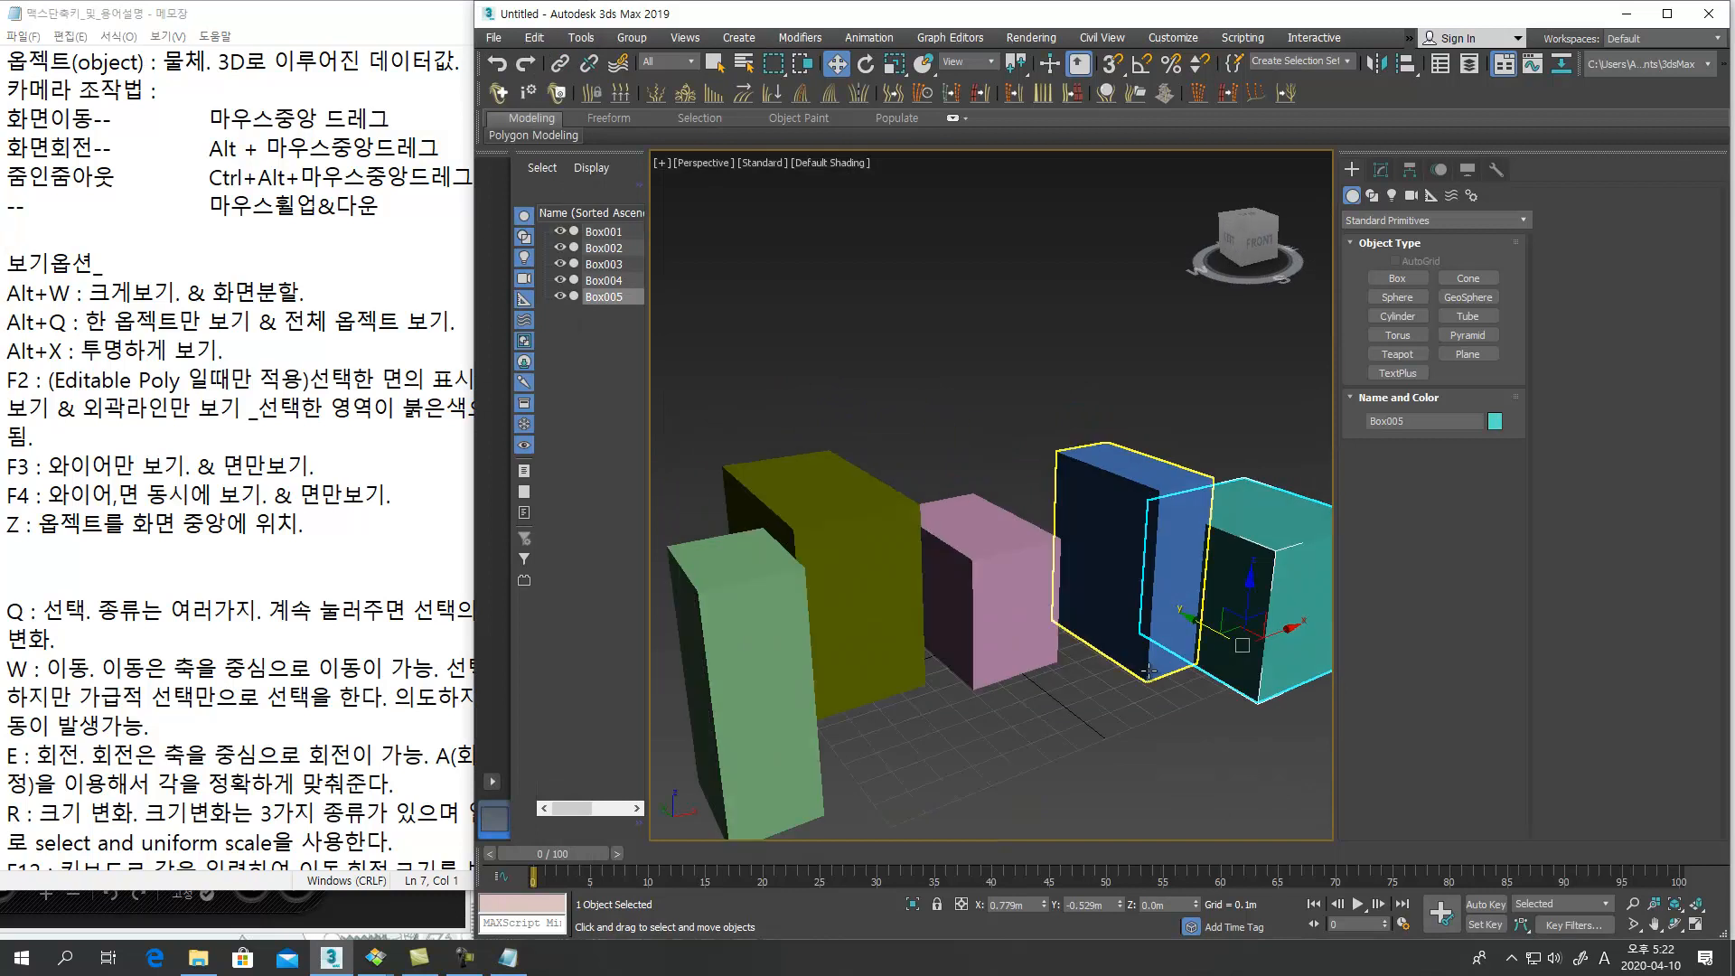
Activate the Select tool and select the blue box in the enlarged Perspective view
key("q")
left_click(1118, 558)
middle_click_drag(1063, 696, 1010, 676)
scroll(1048, 624, "down", 2)
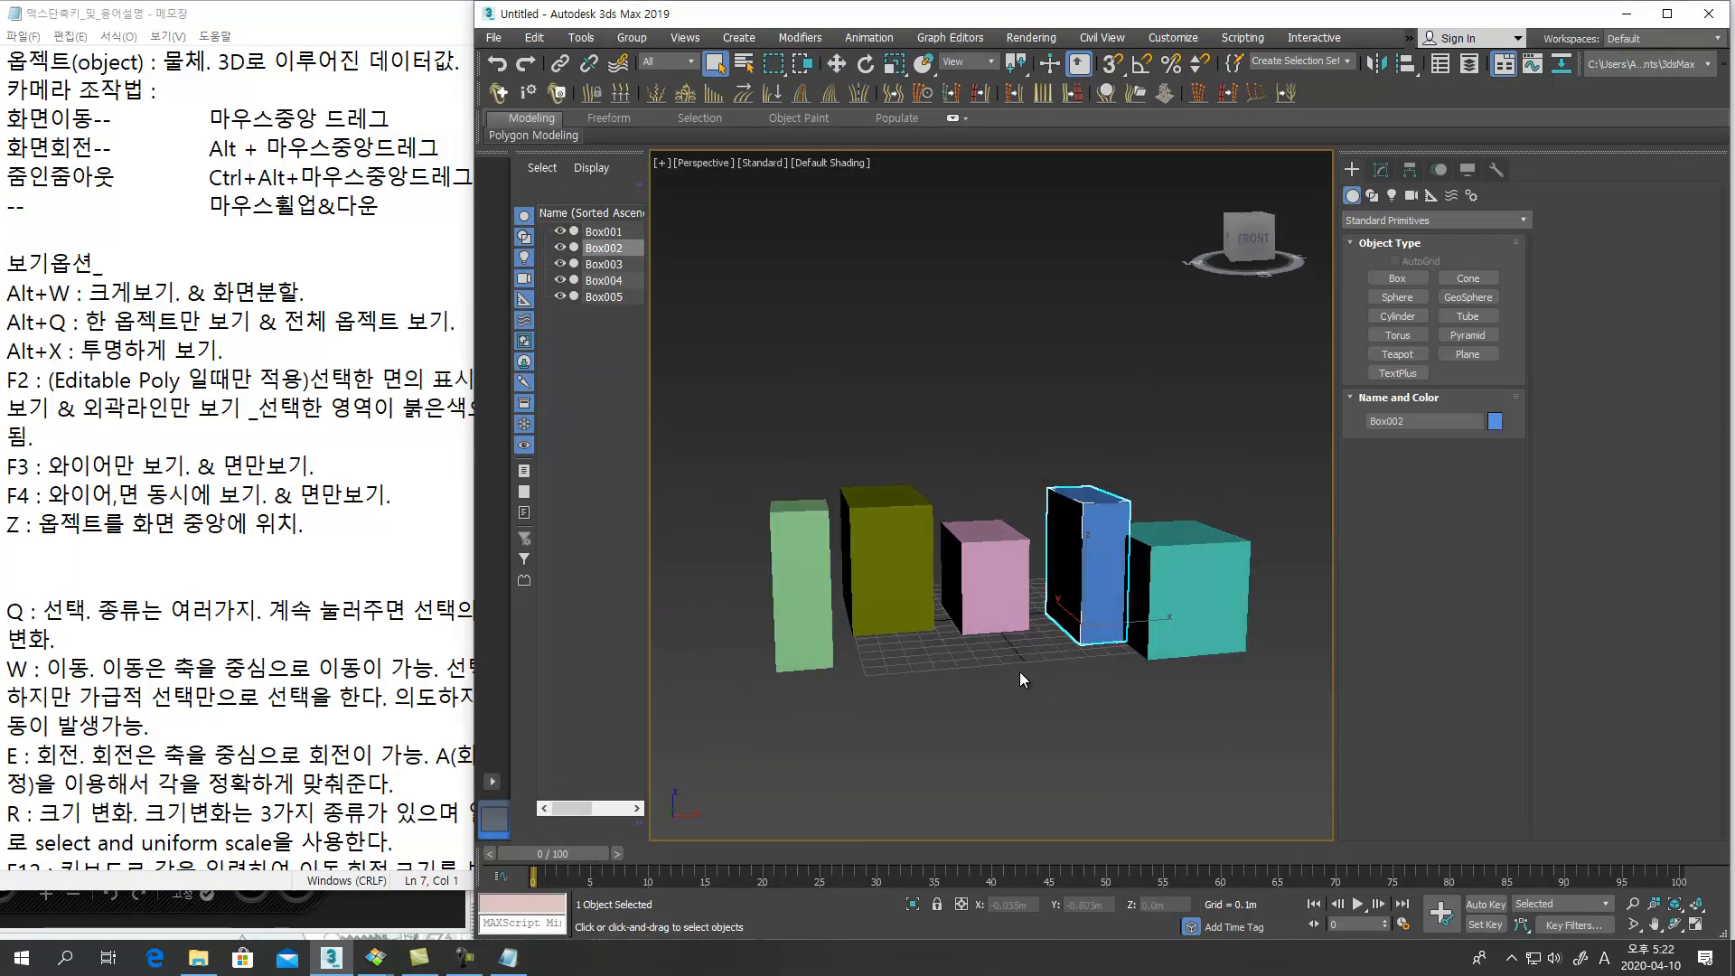
Toggle repeatedly between the four-viewport layout and the maximized Perspective view, ending maximized with the blue box selected
key("alt+w")
middle_click_drag(1148, 648, 1145, 634)
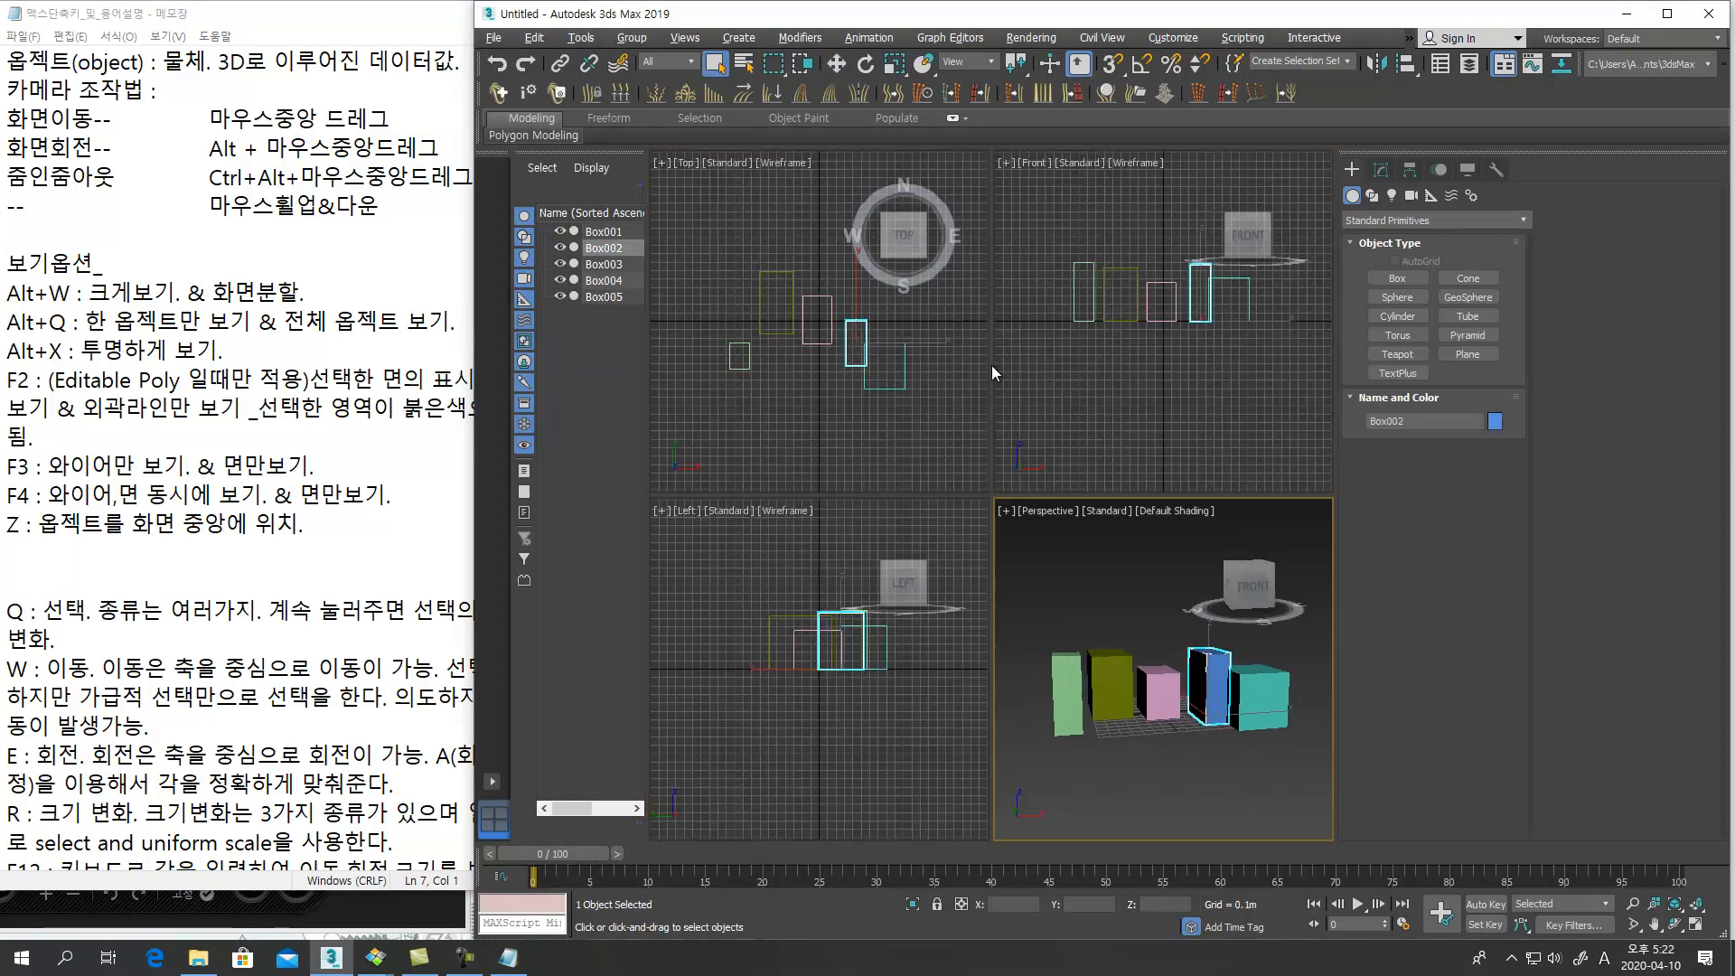
key("alt+w")
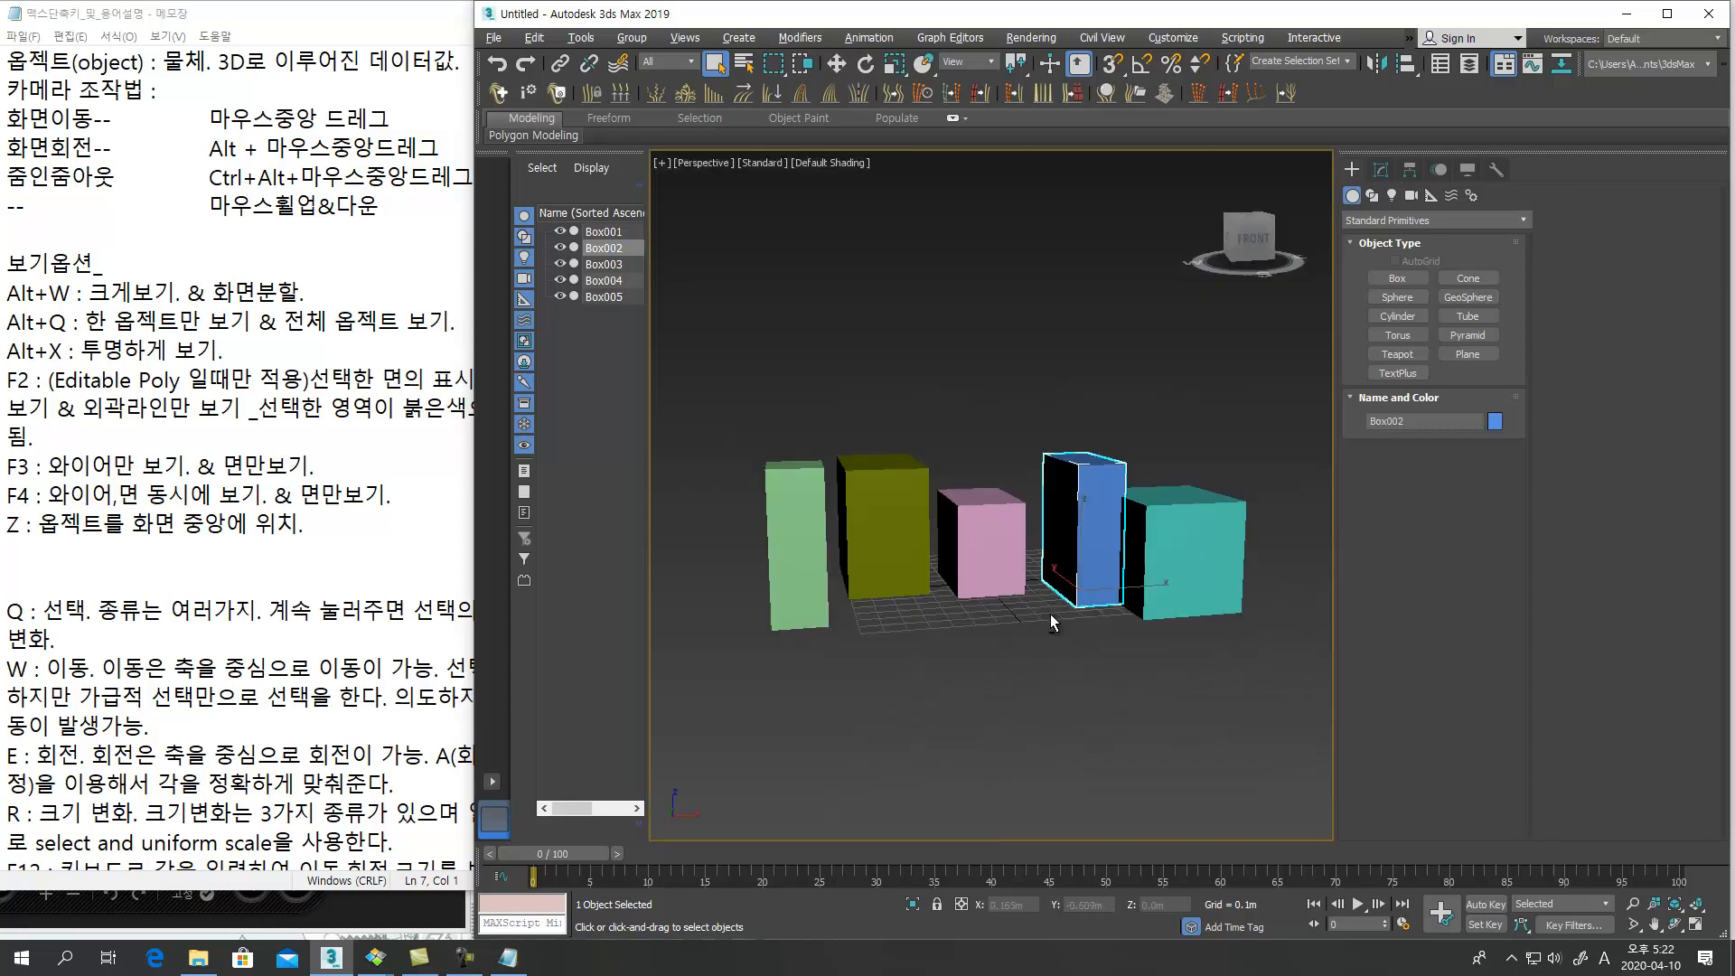
middle_click_drag(1050, 589, 1055, 592, "alt")
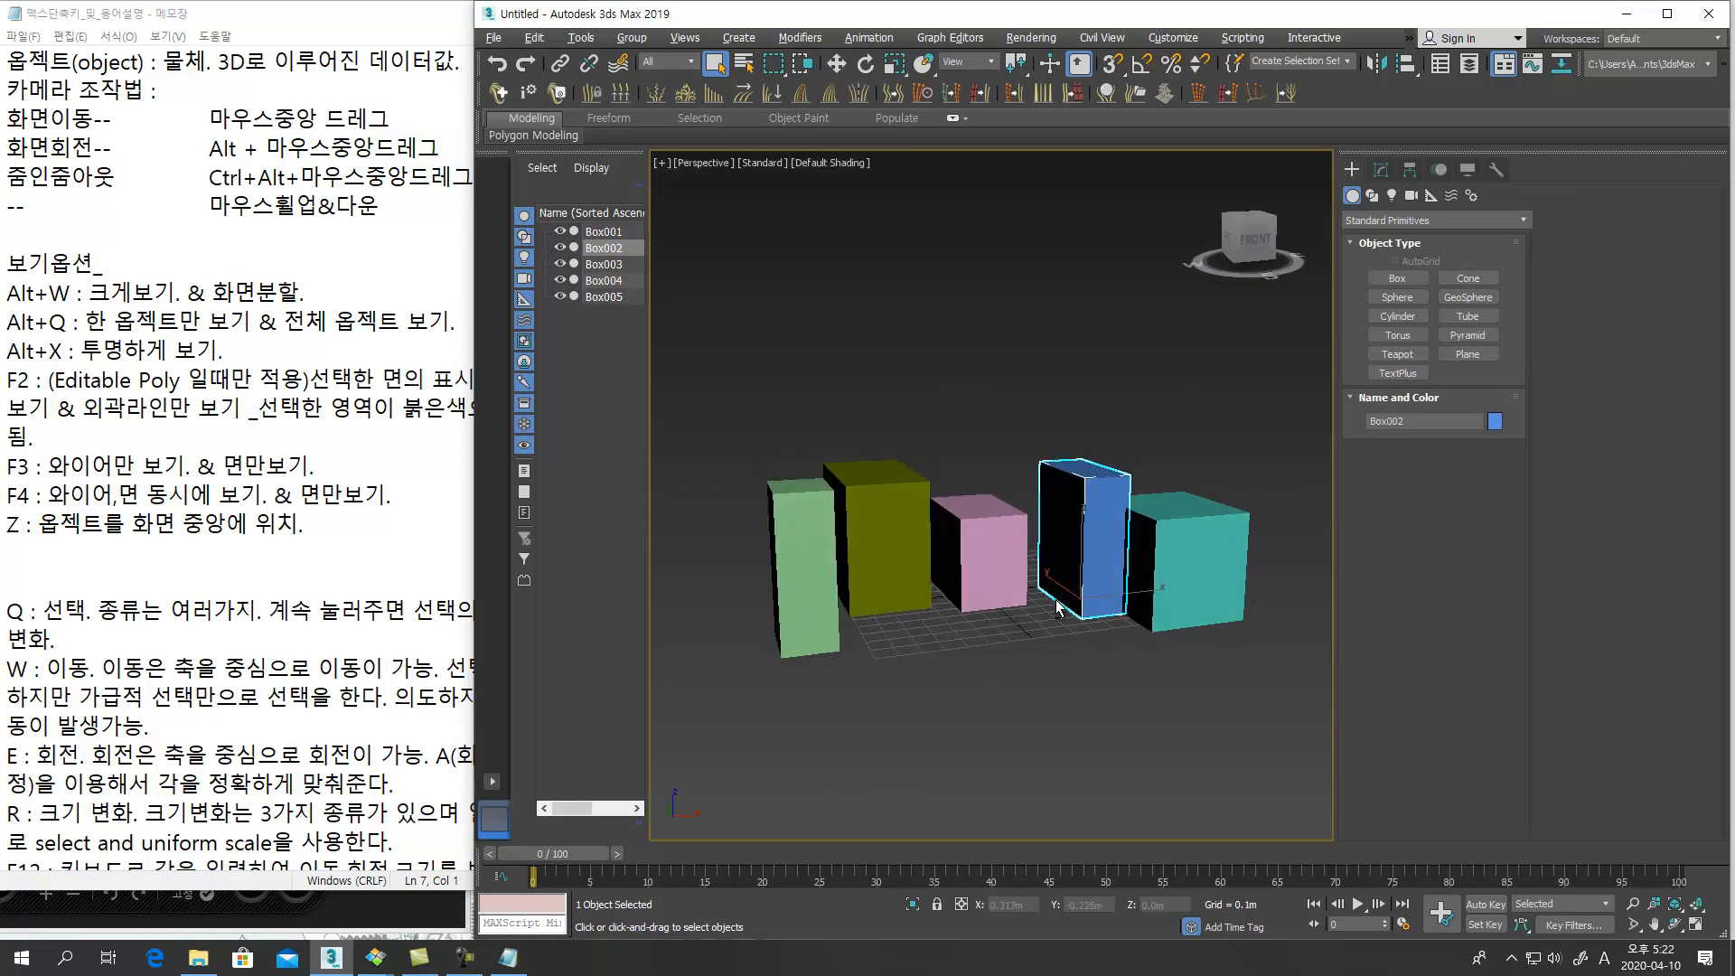
key("alt+w")
key("alt+w")
key("alt+w")
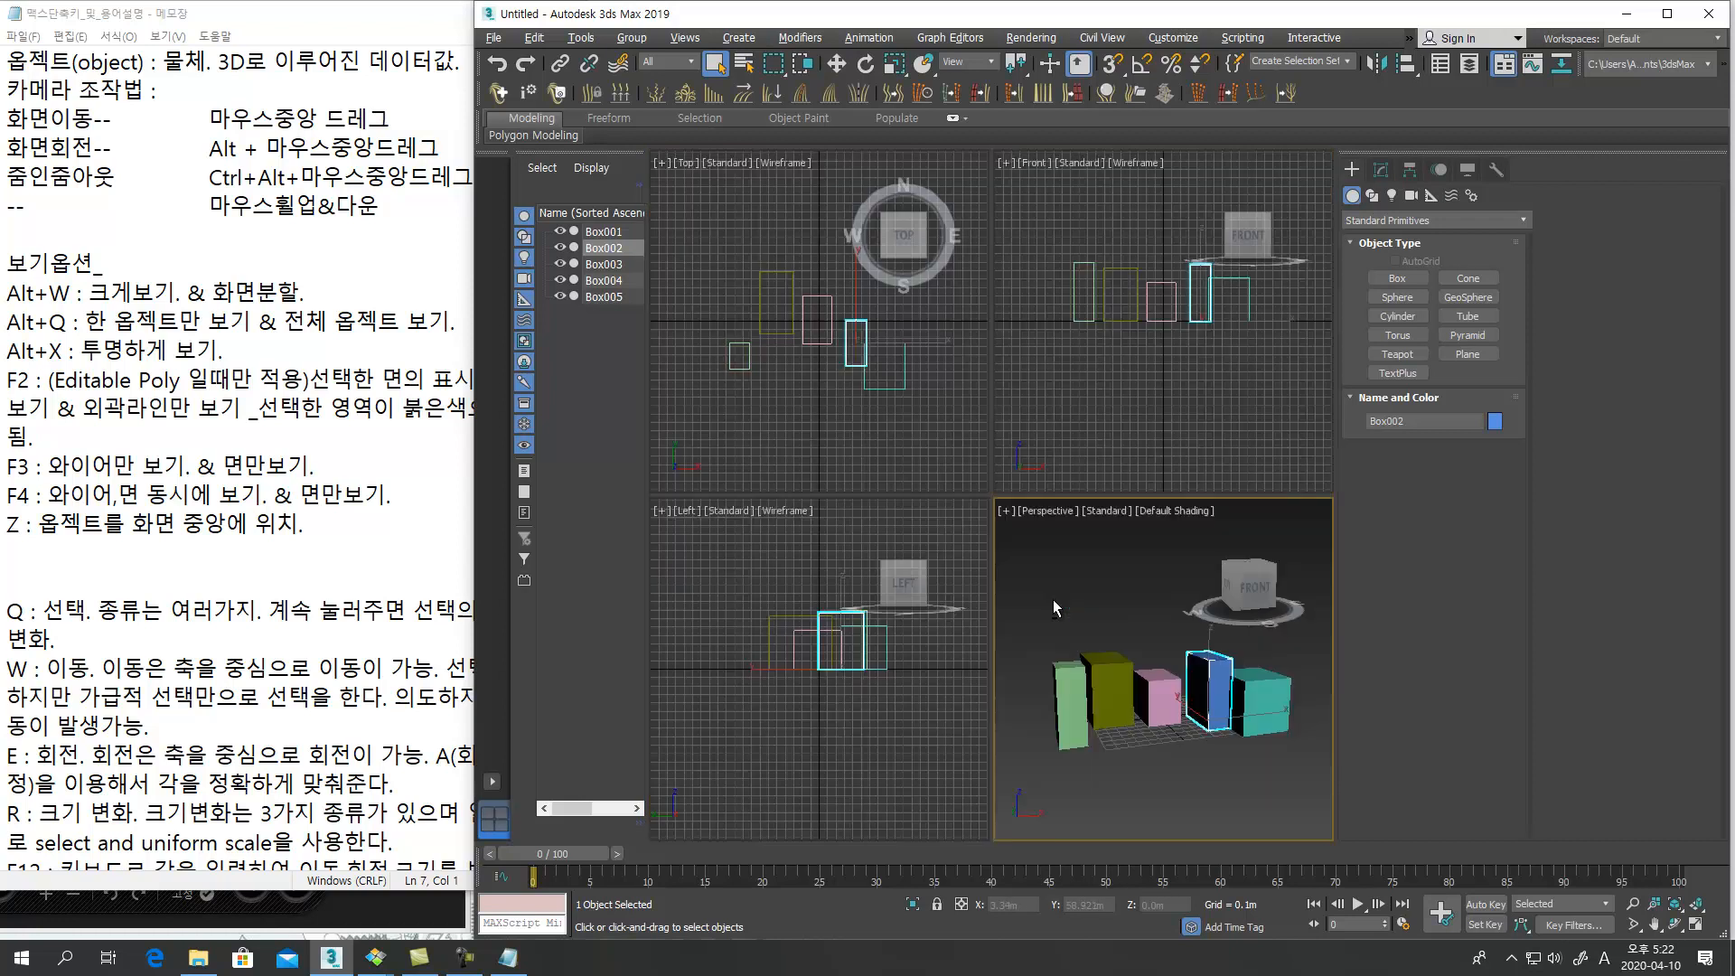
key("alt+w")
key("alt+w")
key("alt+w")
key("alt+w")
key("alt+w")
key("alt+w")
key("alt+w")
key("alt+w")
key("alt+w")
key("alt+w")
key("alt+w")
key("alt+w")
key("alt+w")
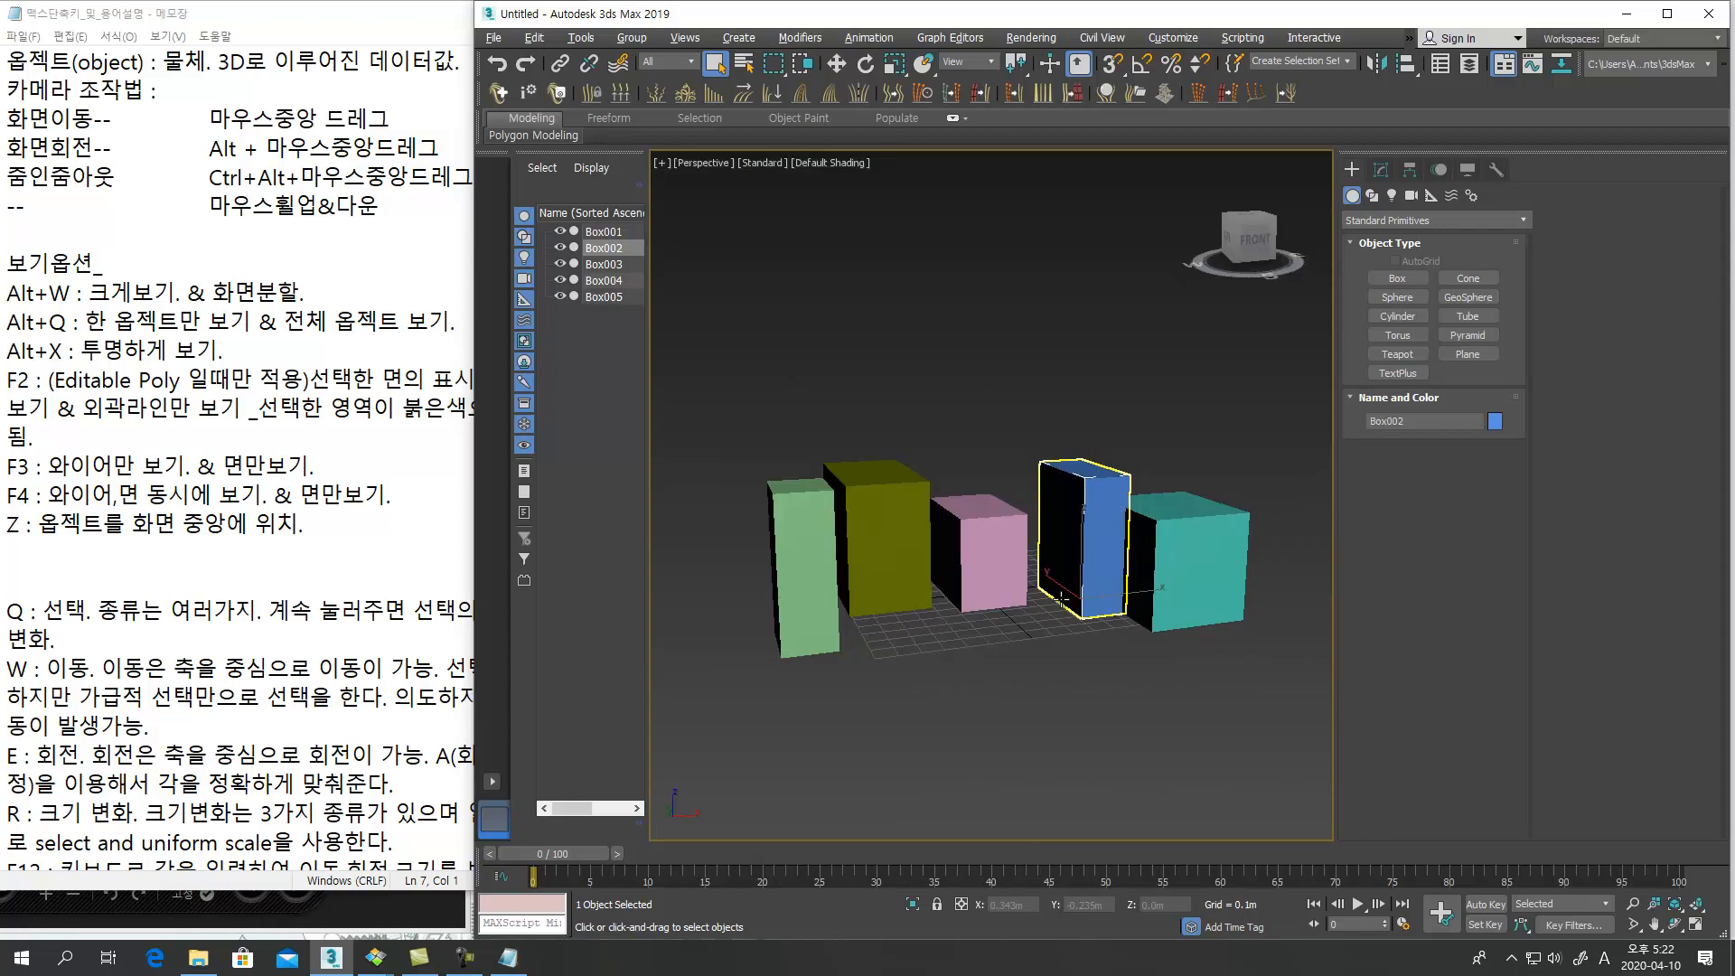
left_click(1061, 597)
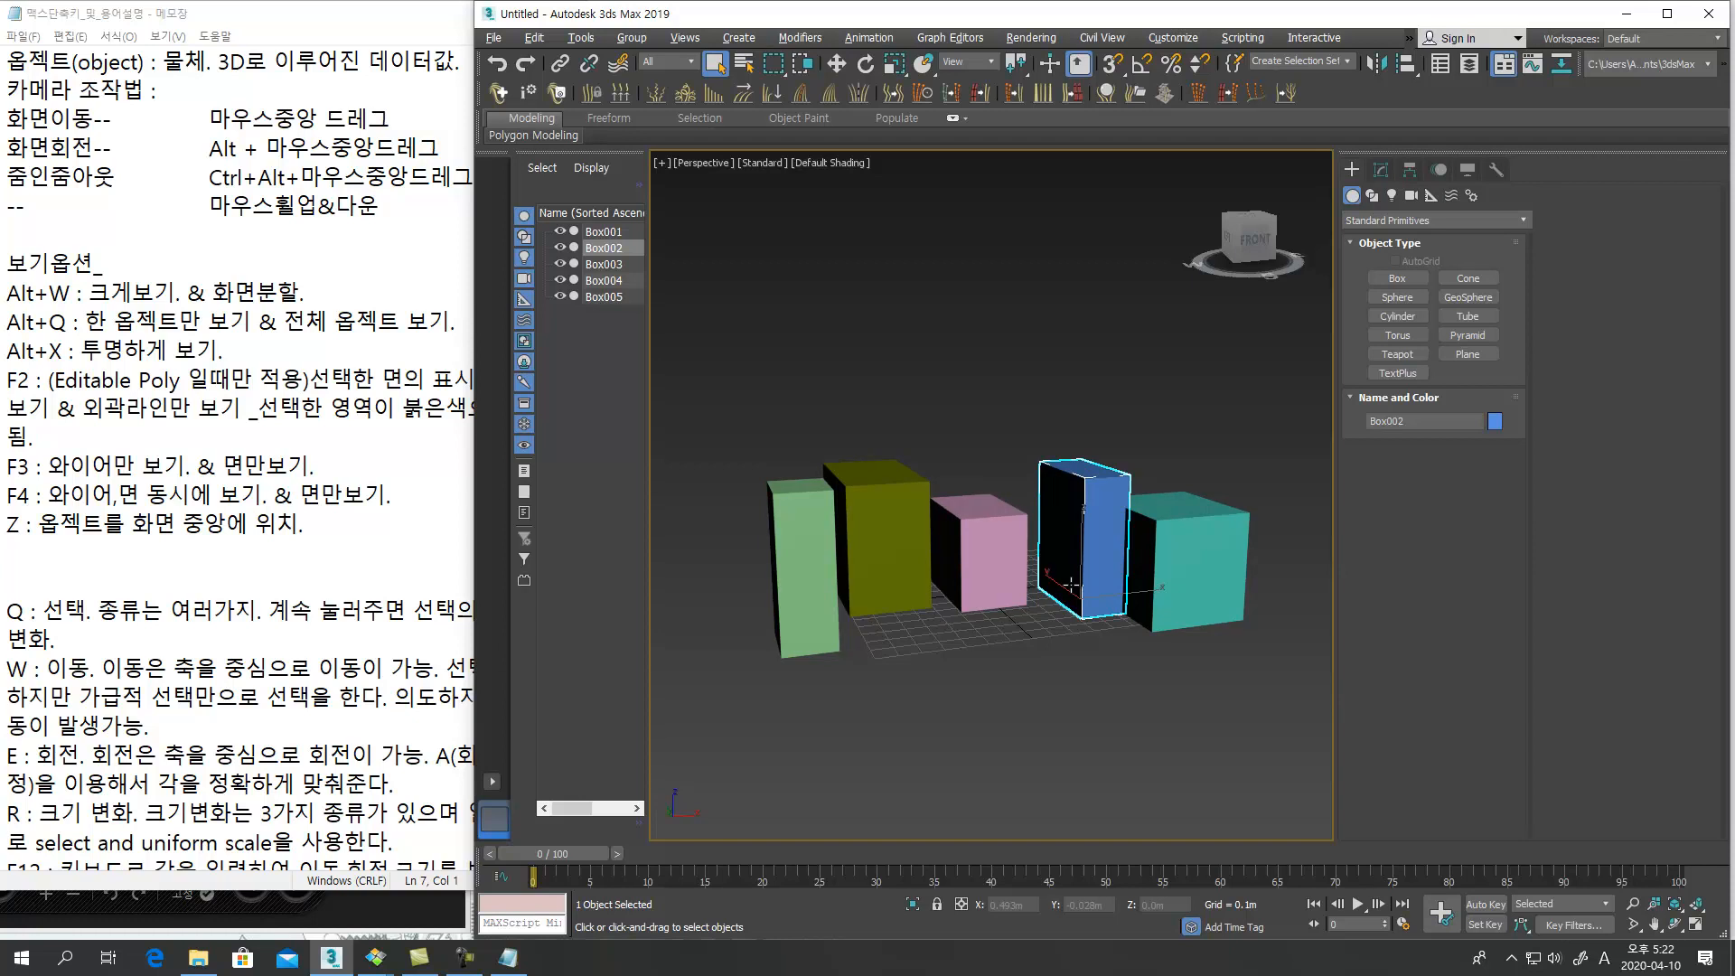
Highlight the Alt+Q line on viewing one object or all objects in the shortcut notes, then clear the highlight
left_click(458, 310)
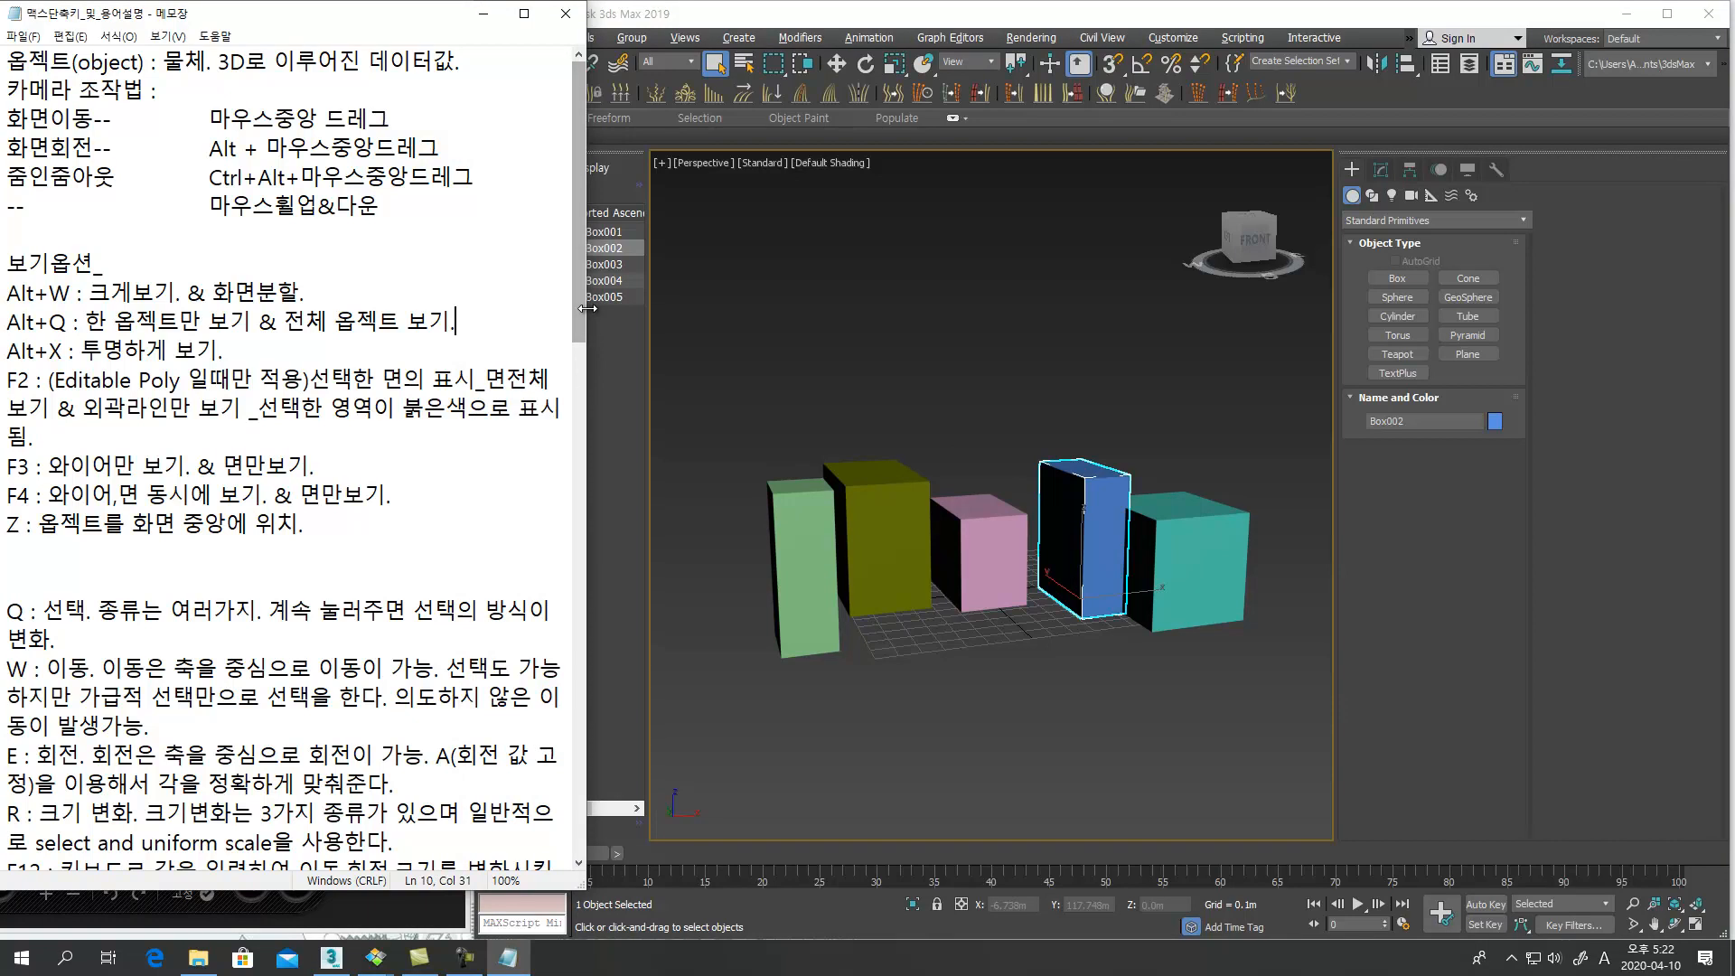
left_click_drag(487, 316, 9, 318)
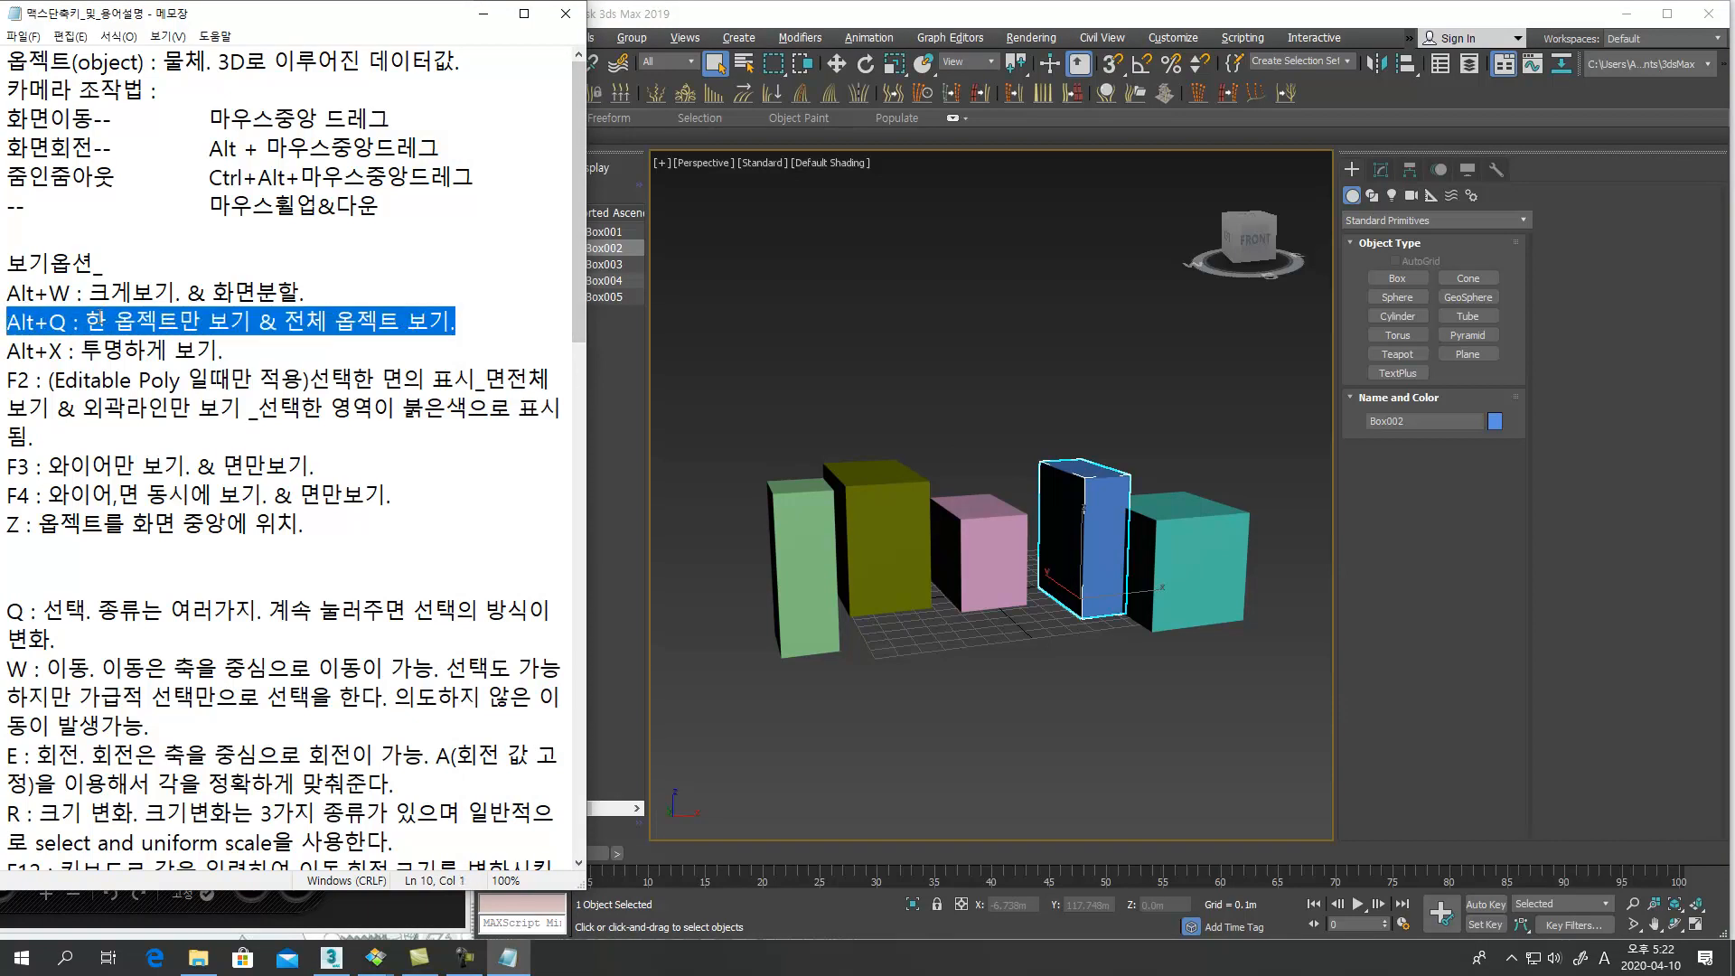
left_click(85, 321)
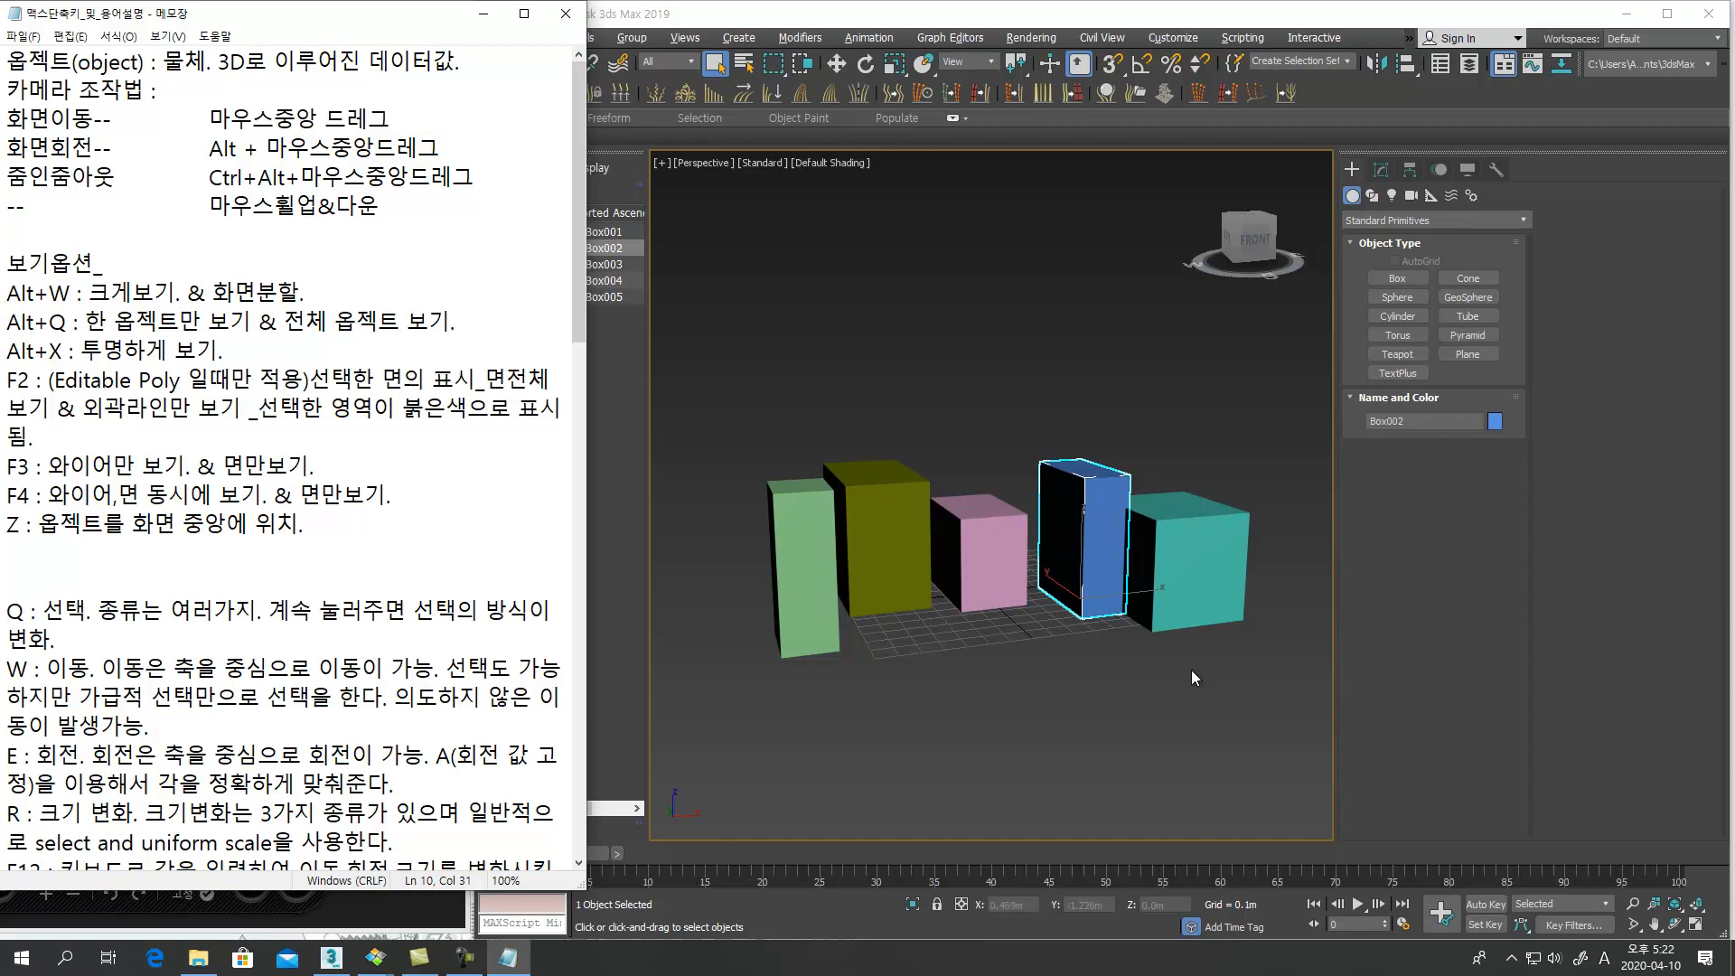
Return to 3ds Max, select the pink box and isolate it in the Perspective view
left_click(1163, 670)
left_click(999, 583)
key("alt+q")
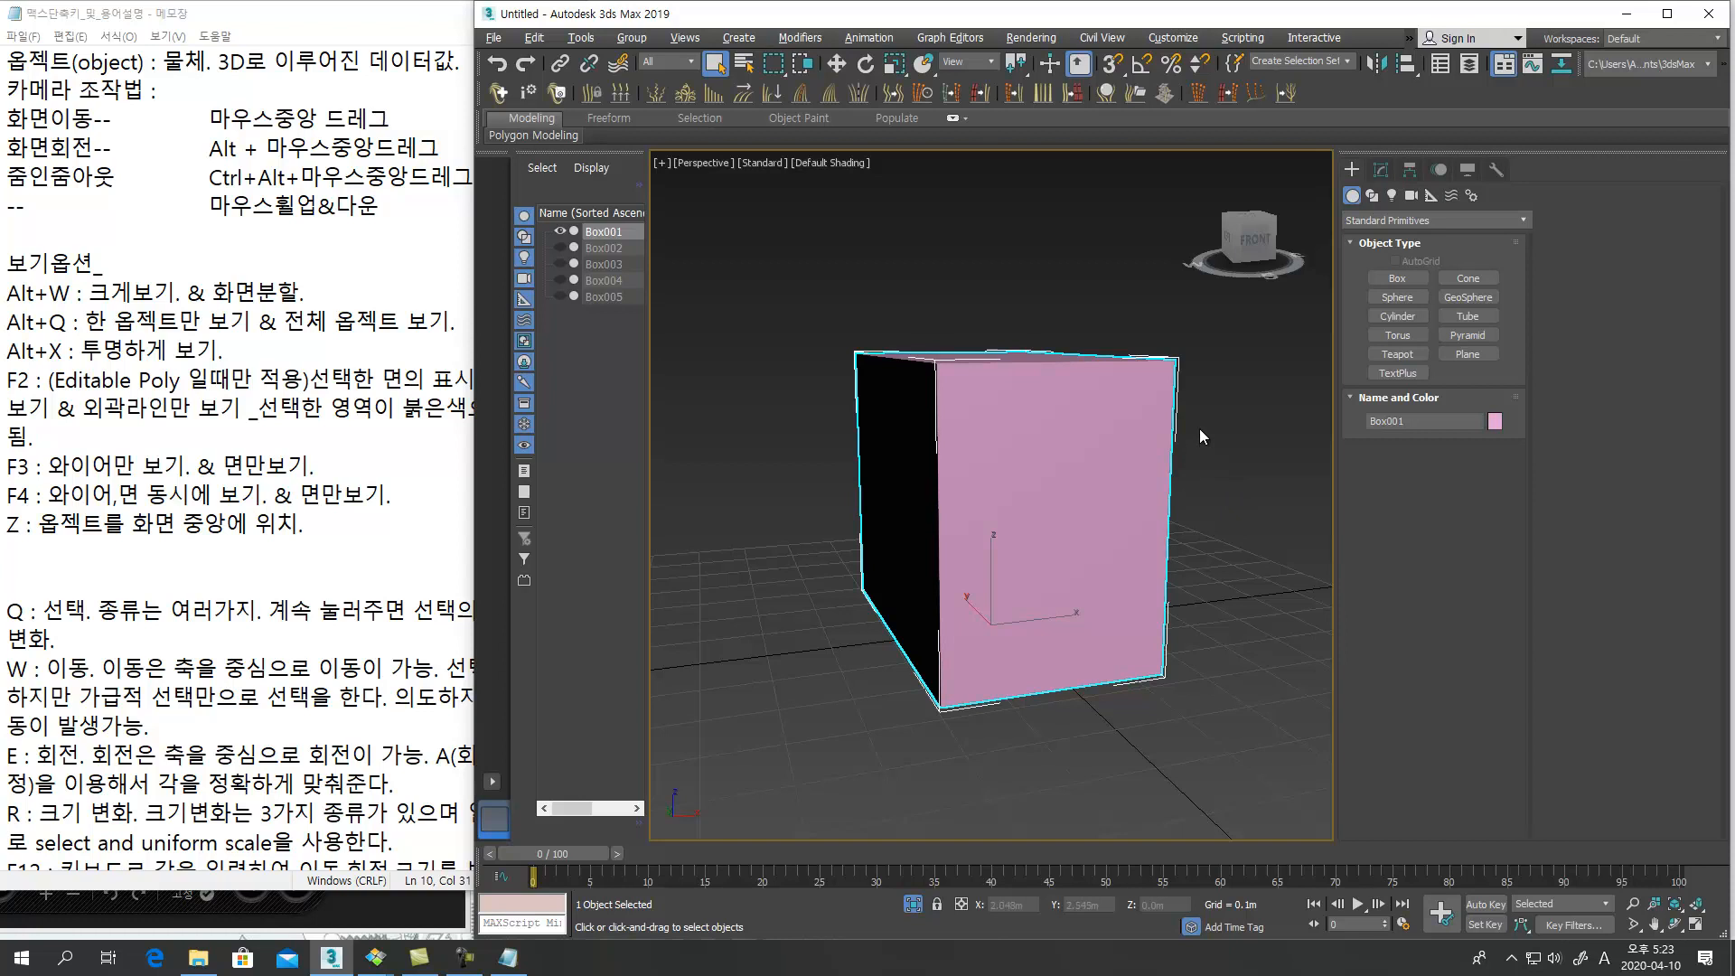
left_click(1173, 37)
left_click(1175, 71)
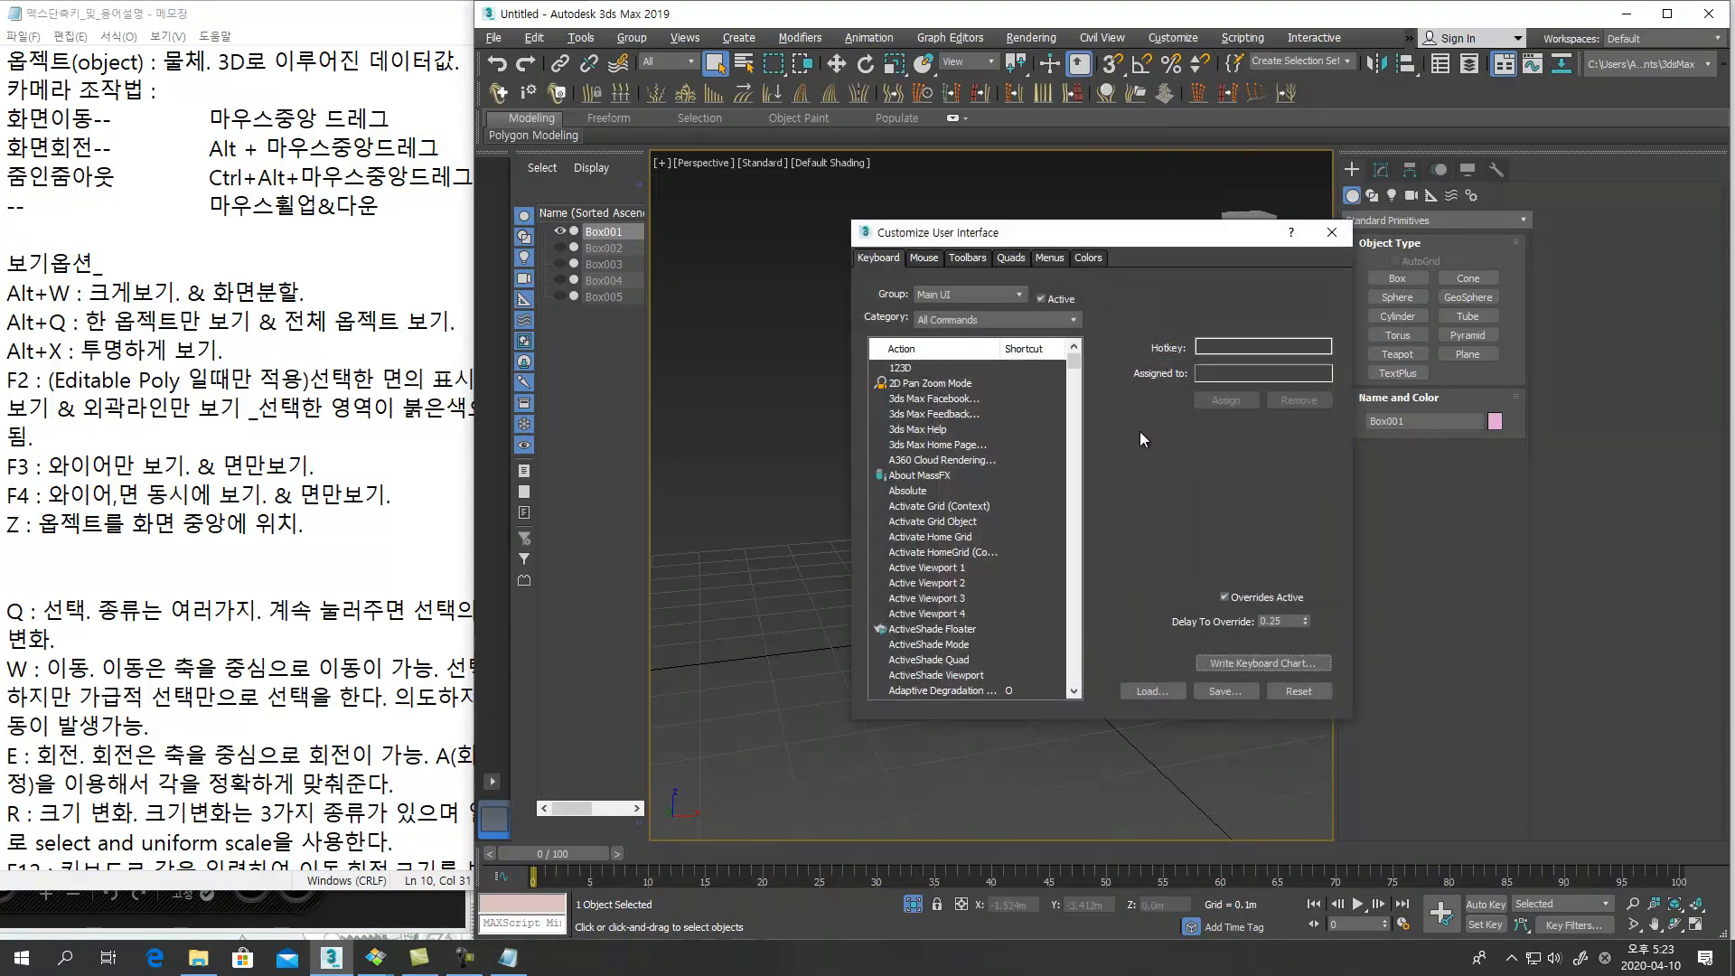
left_click(969, 444)
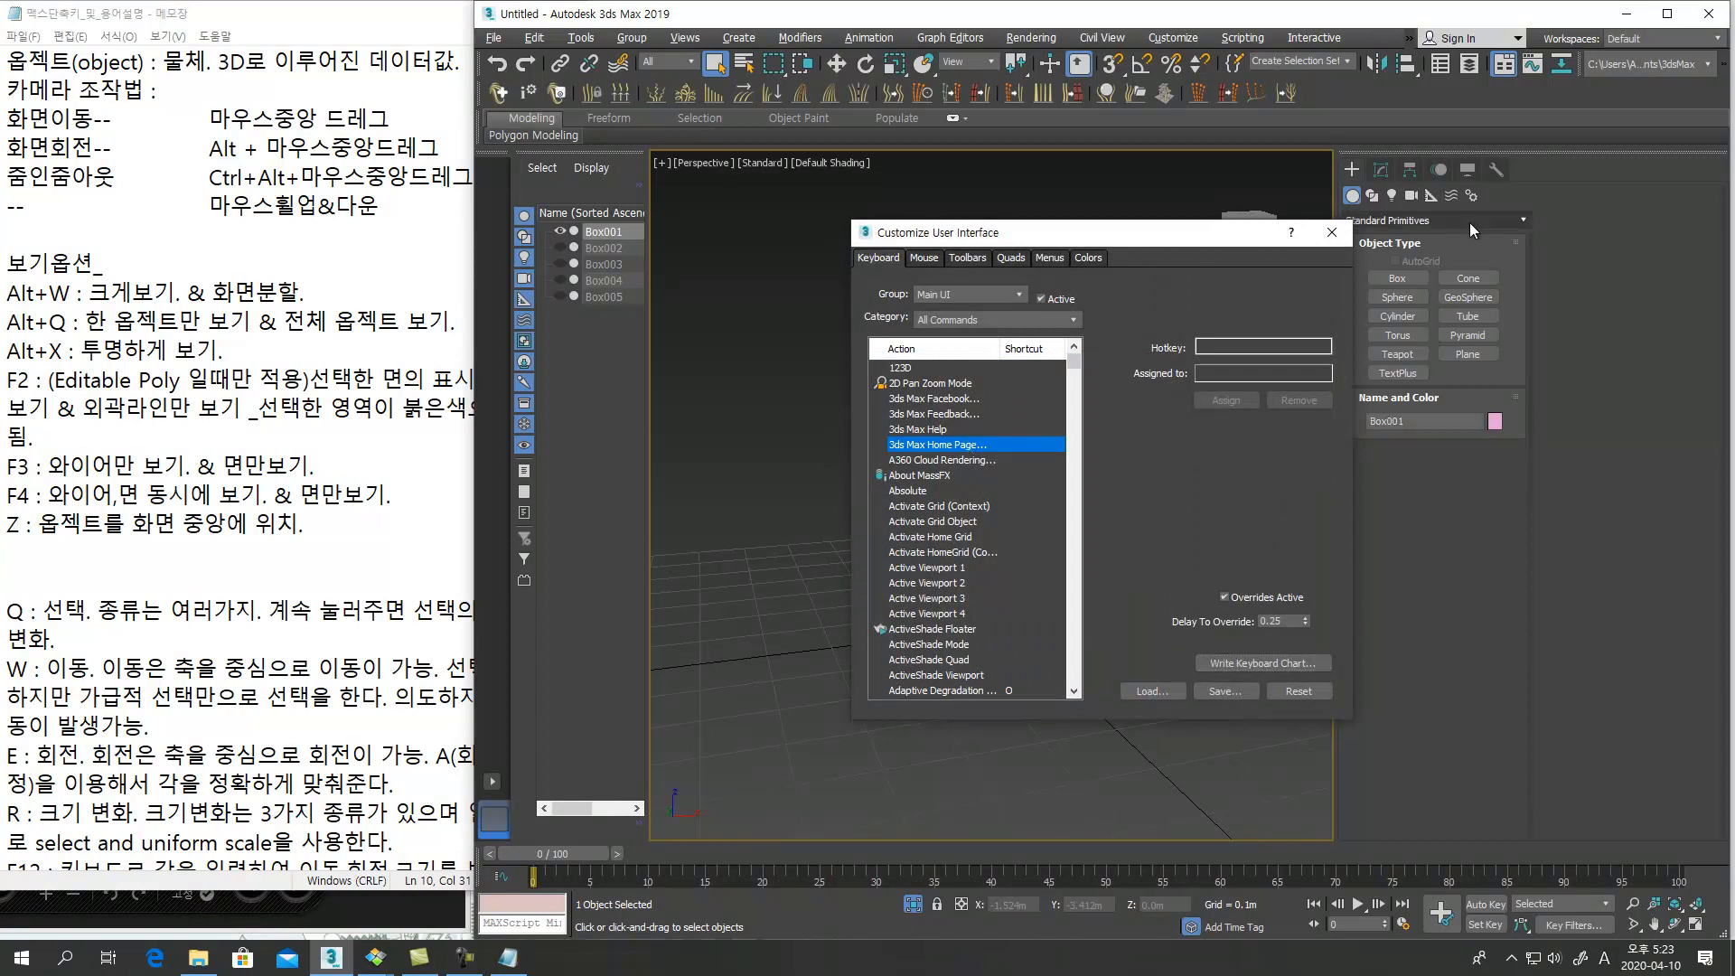
left_click(1331, 232)
Find the Isolate Selection action in the Customize User Interface keyboard settings and remove its Alt+Q shortcut
left_click(1173, 37)
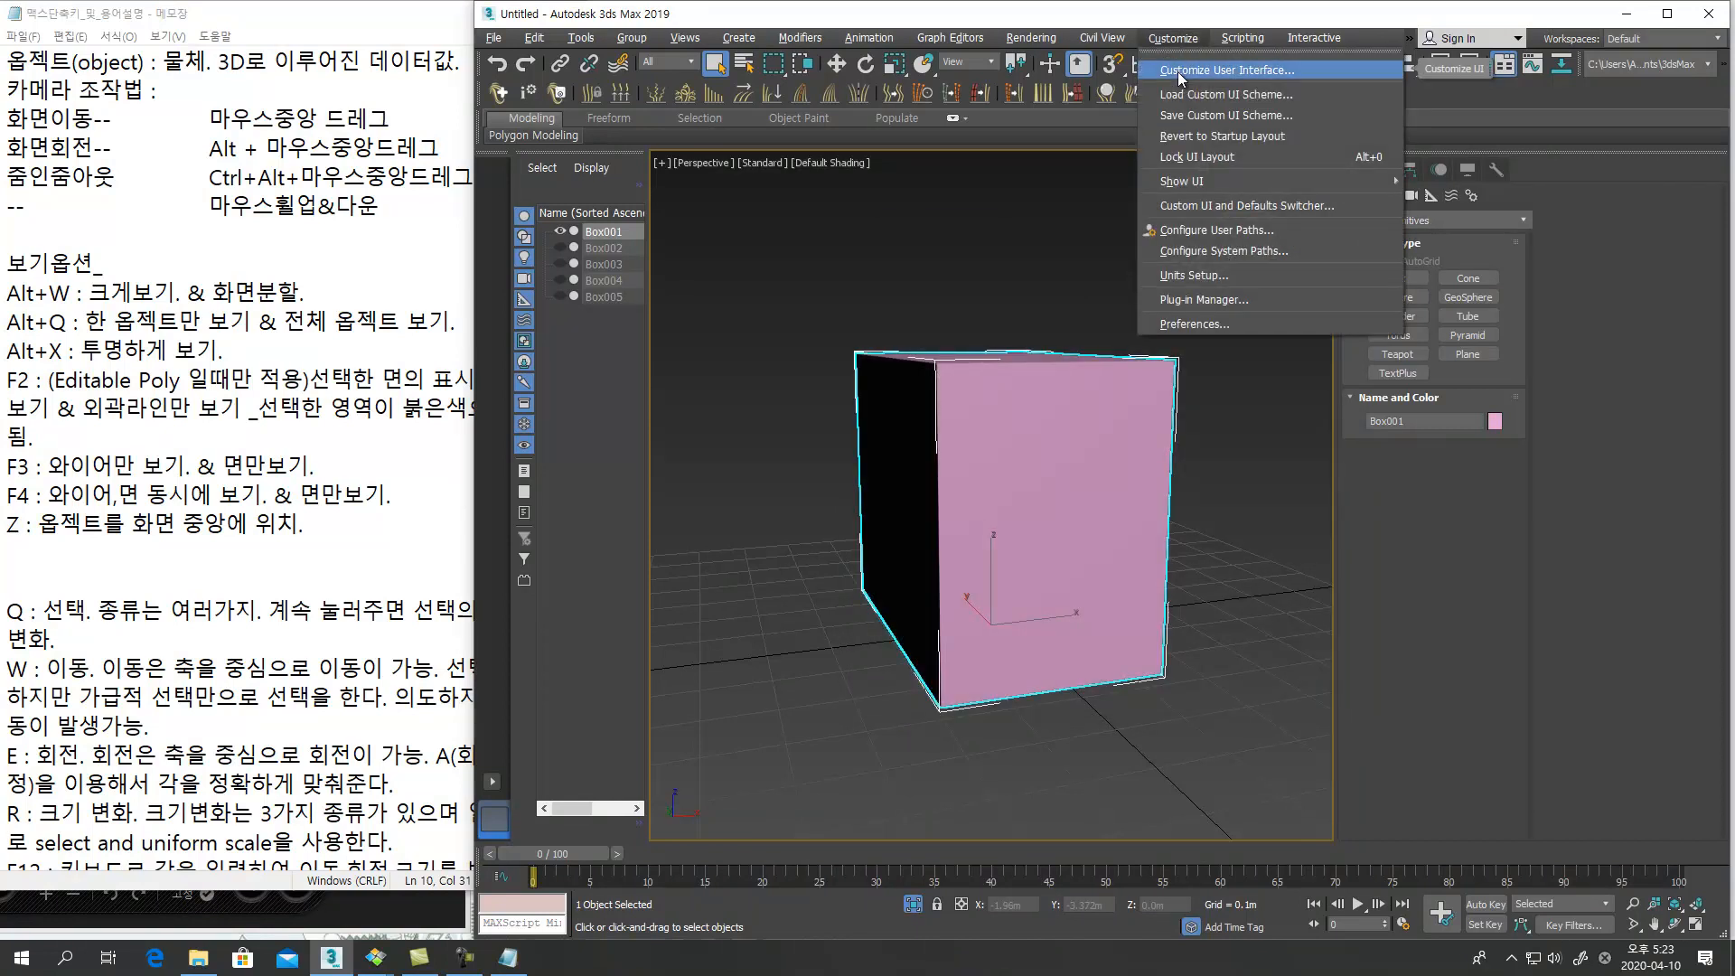
left_click(1178, 72)
left_click(955, 571)
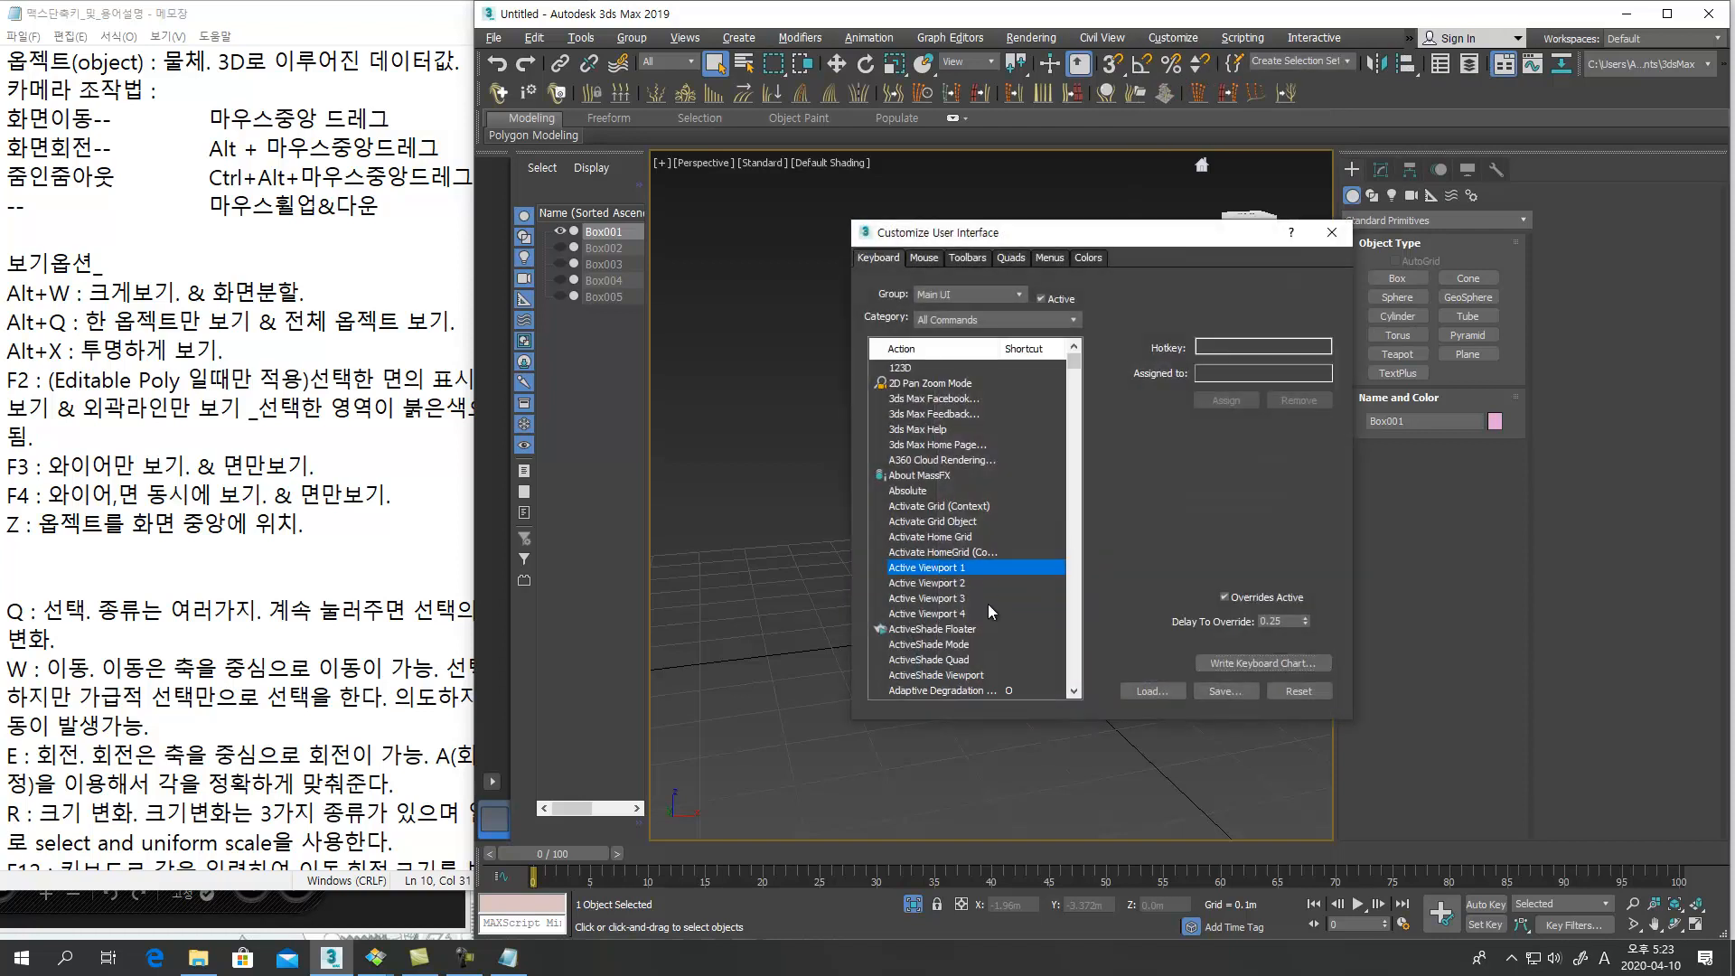
key("i")
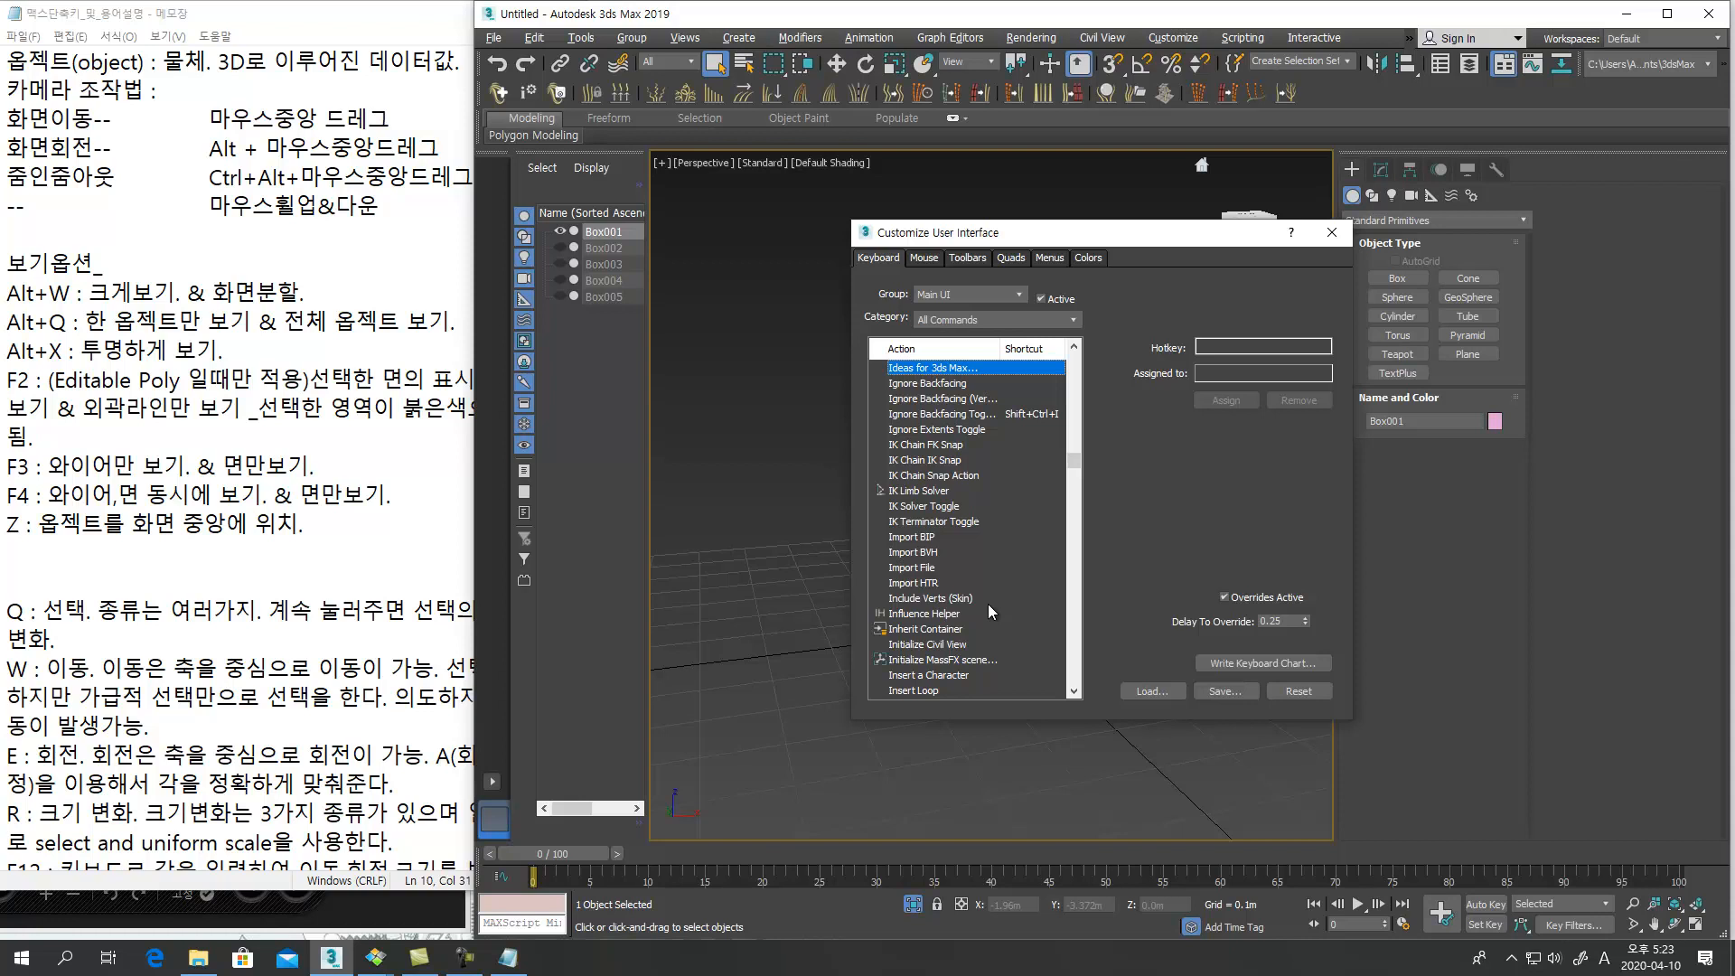
key("s")
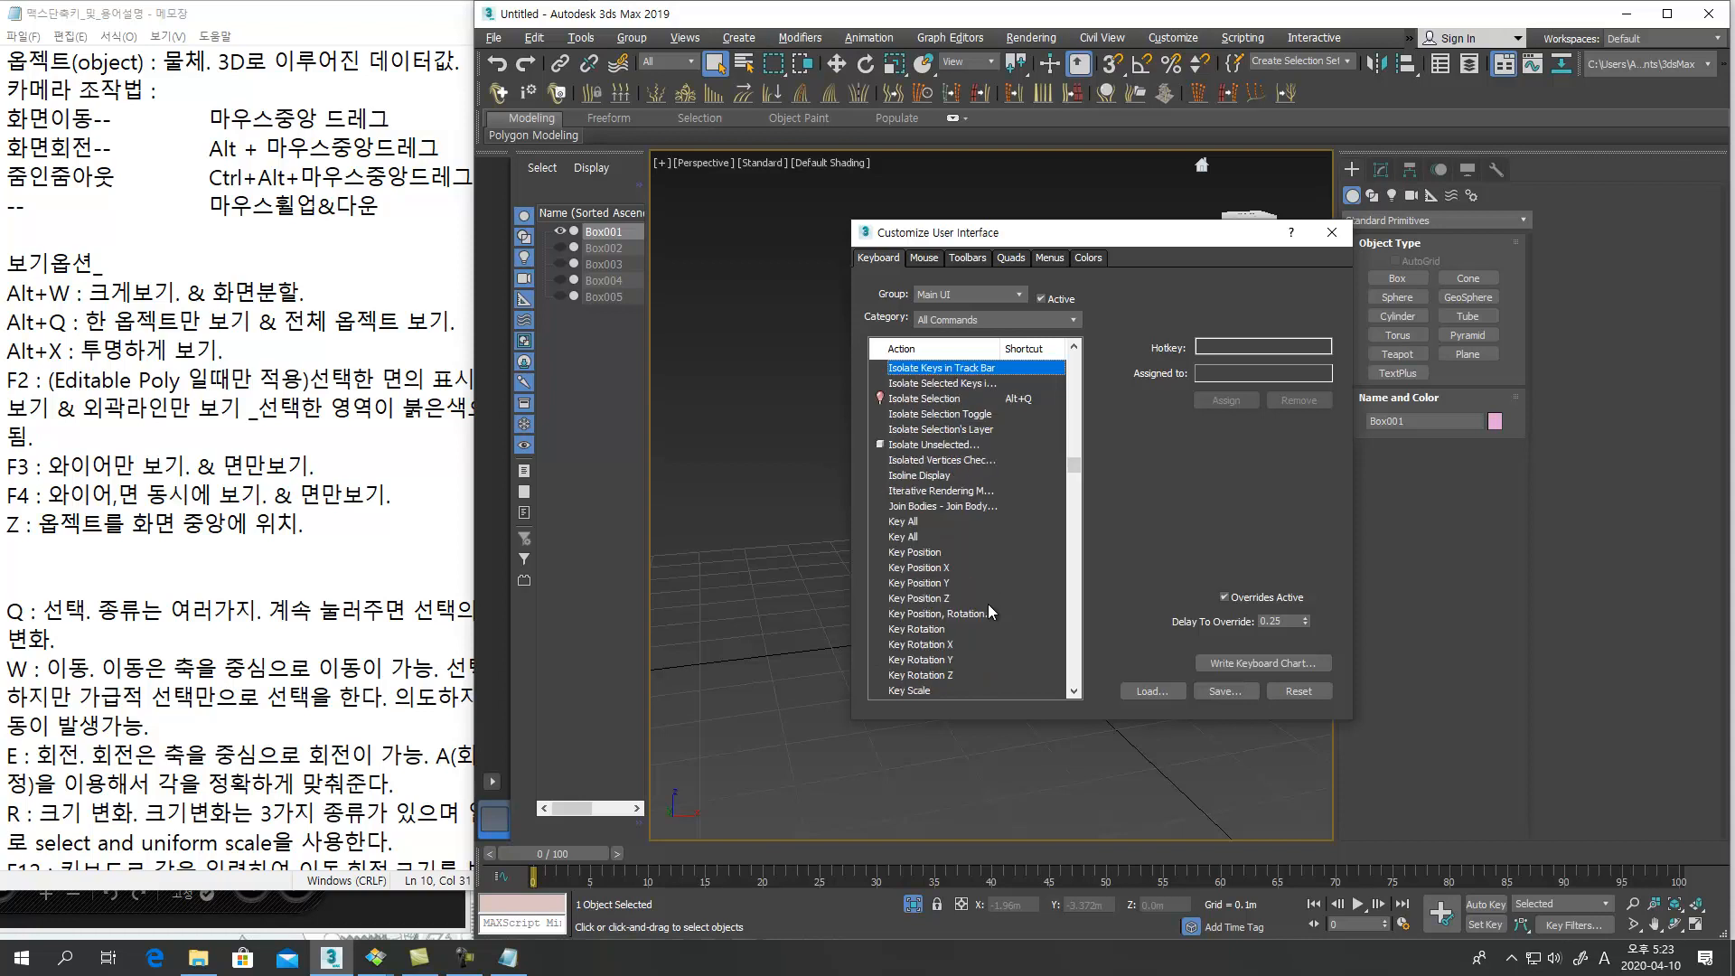
left_click(946, 400)
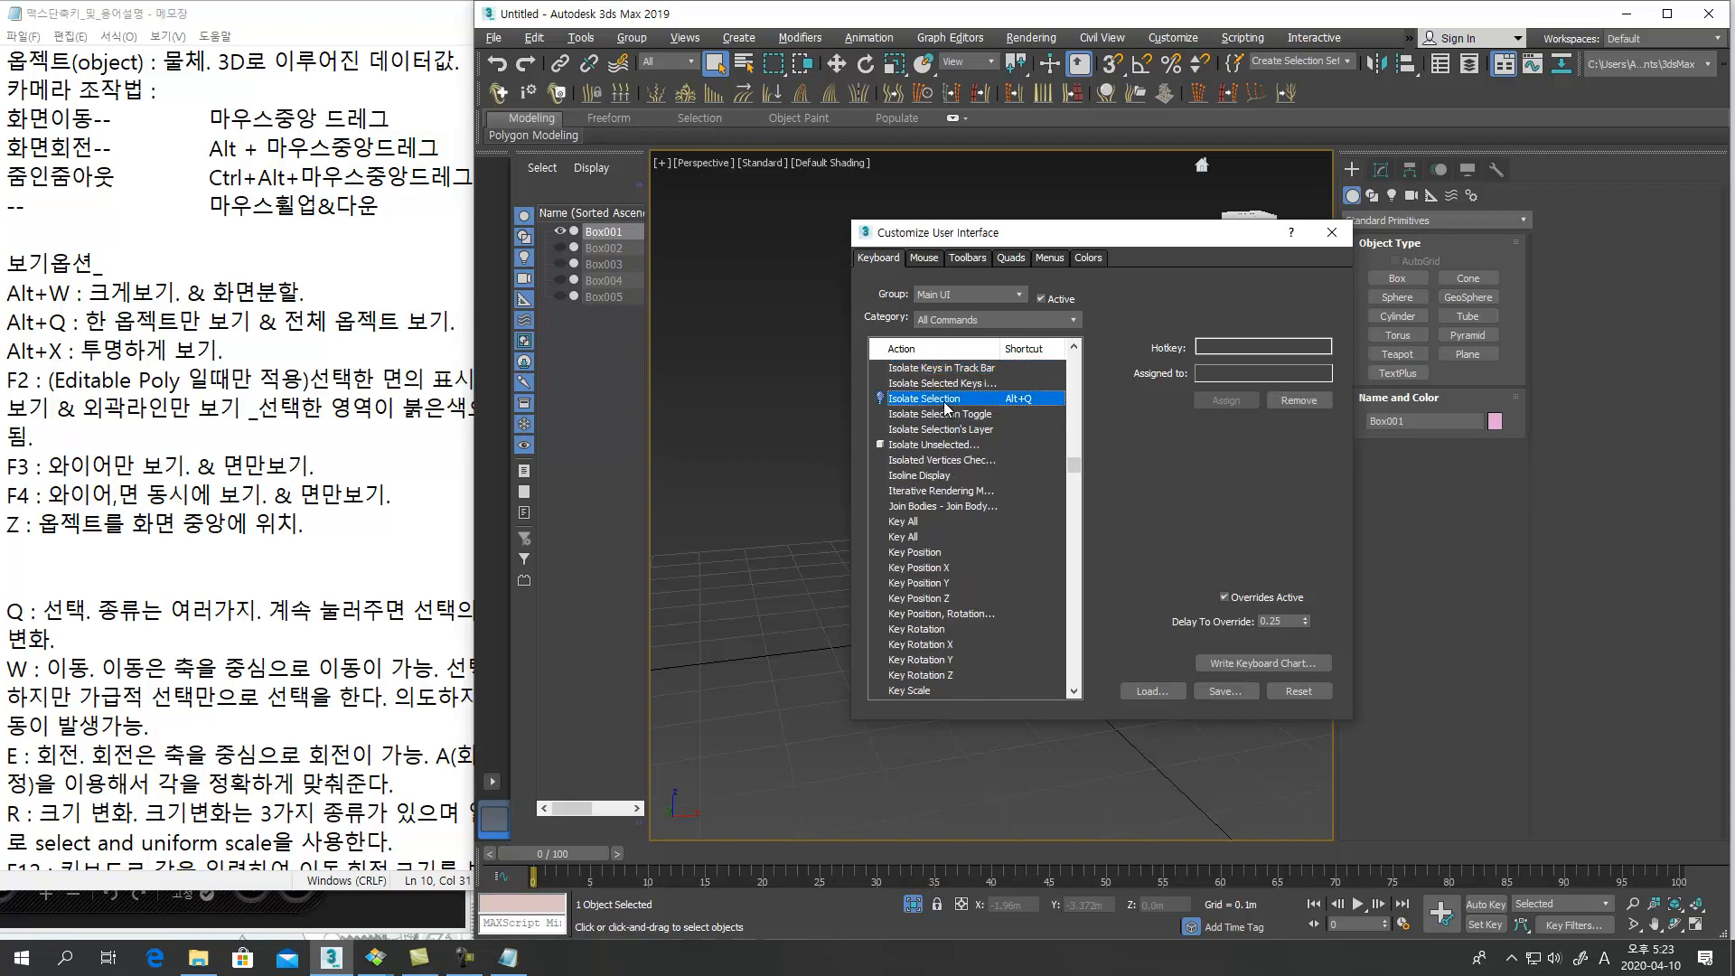
left_click(990, 414)
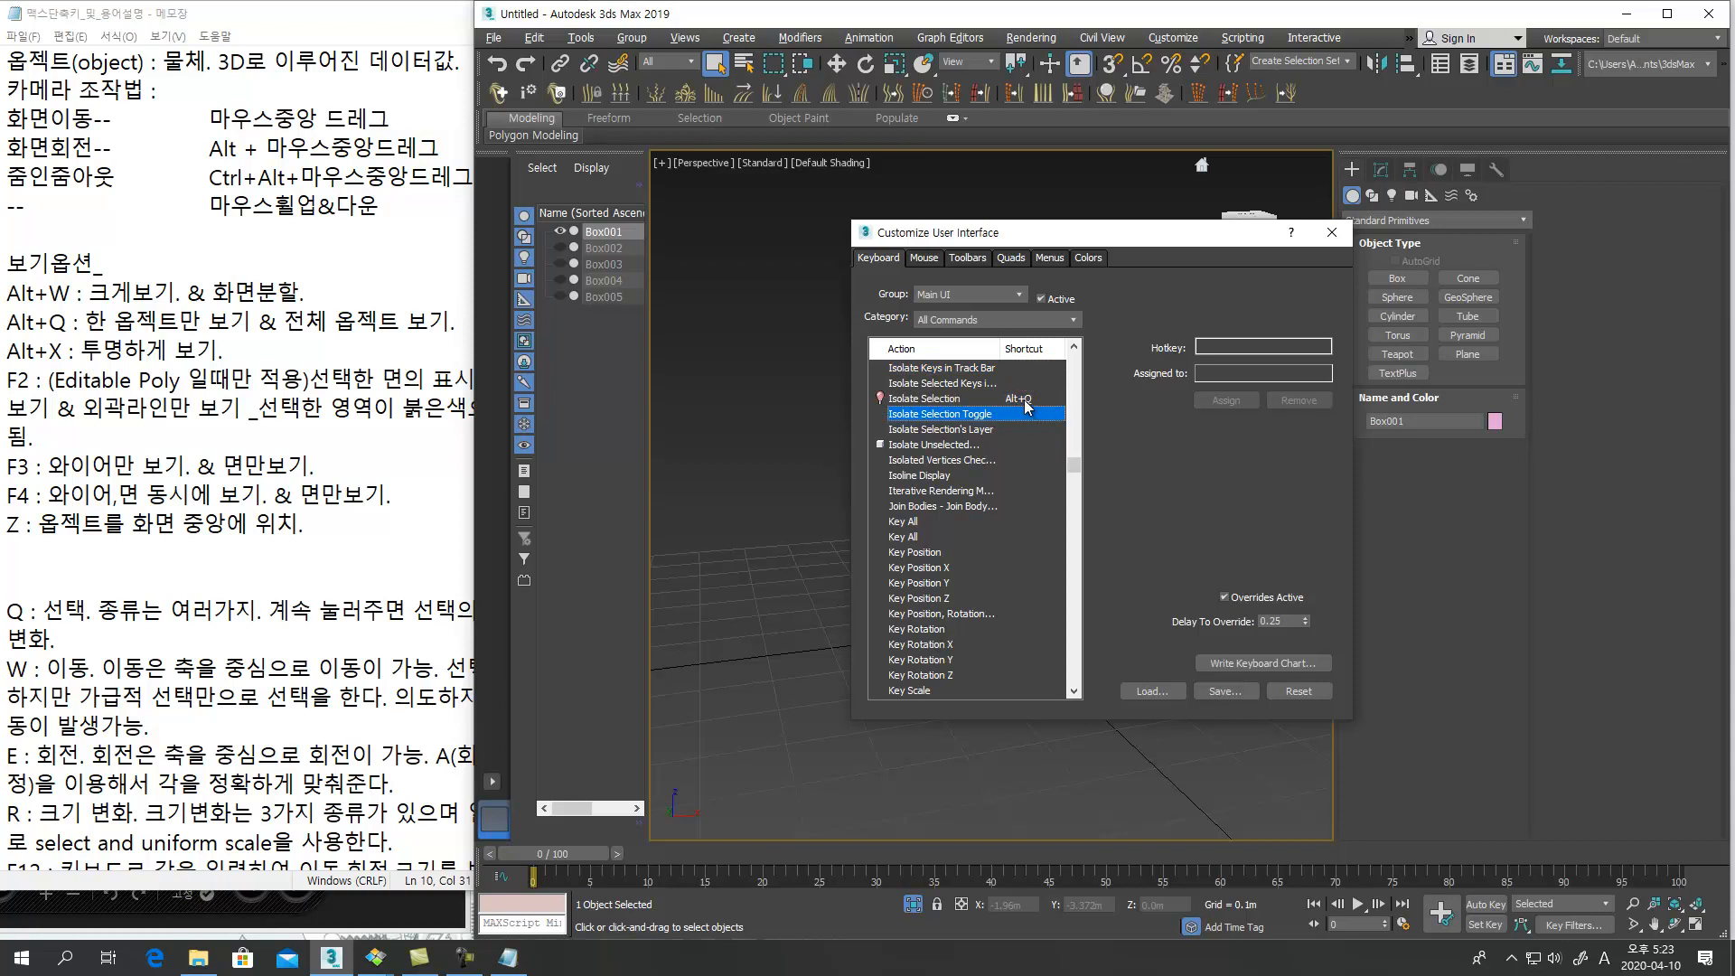
left_click(1027, 403)
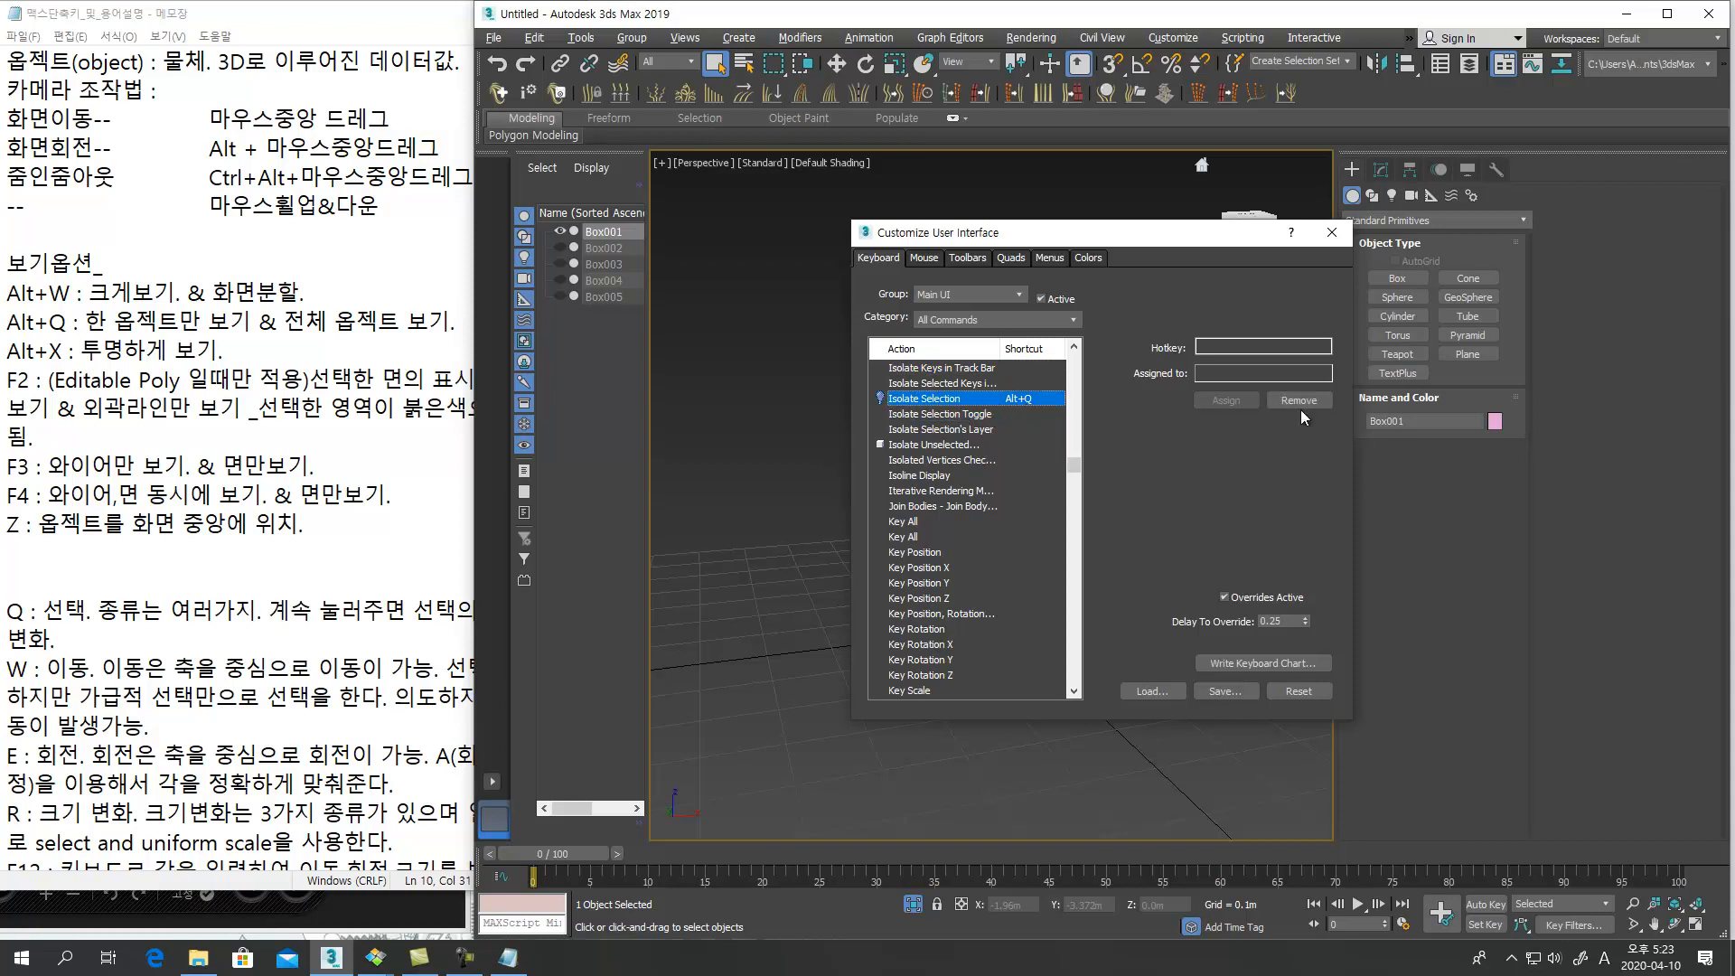
left_click(1299, 400)
Assign the Alt+Q hotkey to the Isolate Selection Toggle action and close the customization dialog
left_click(983, 414)
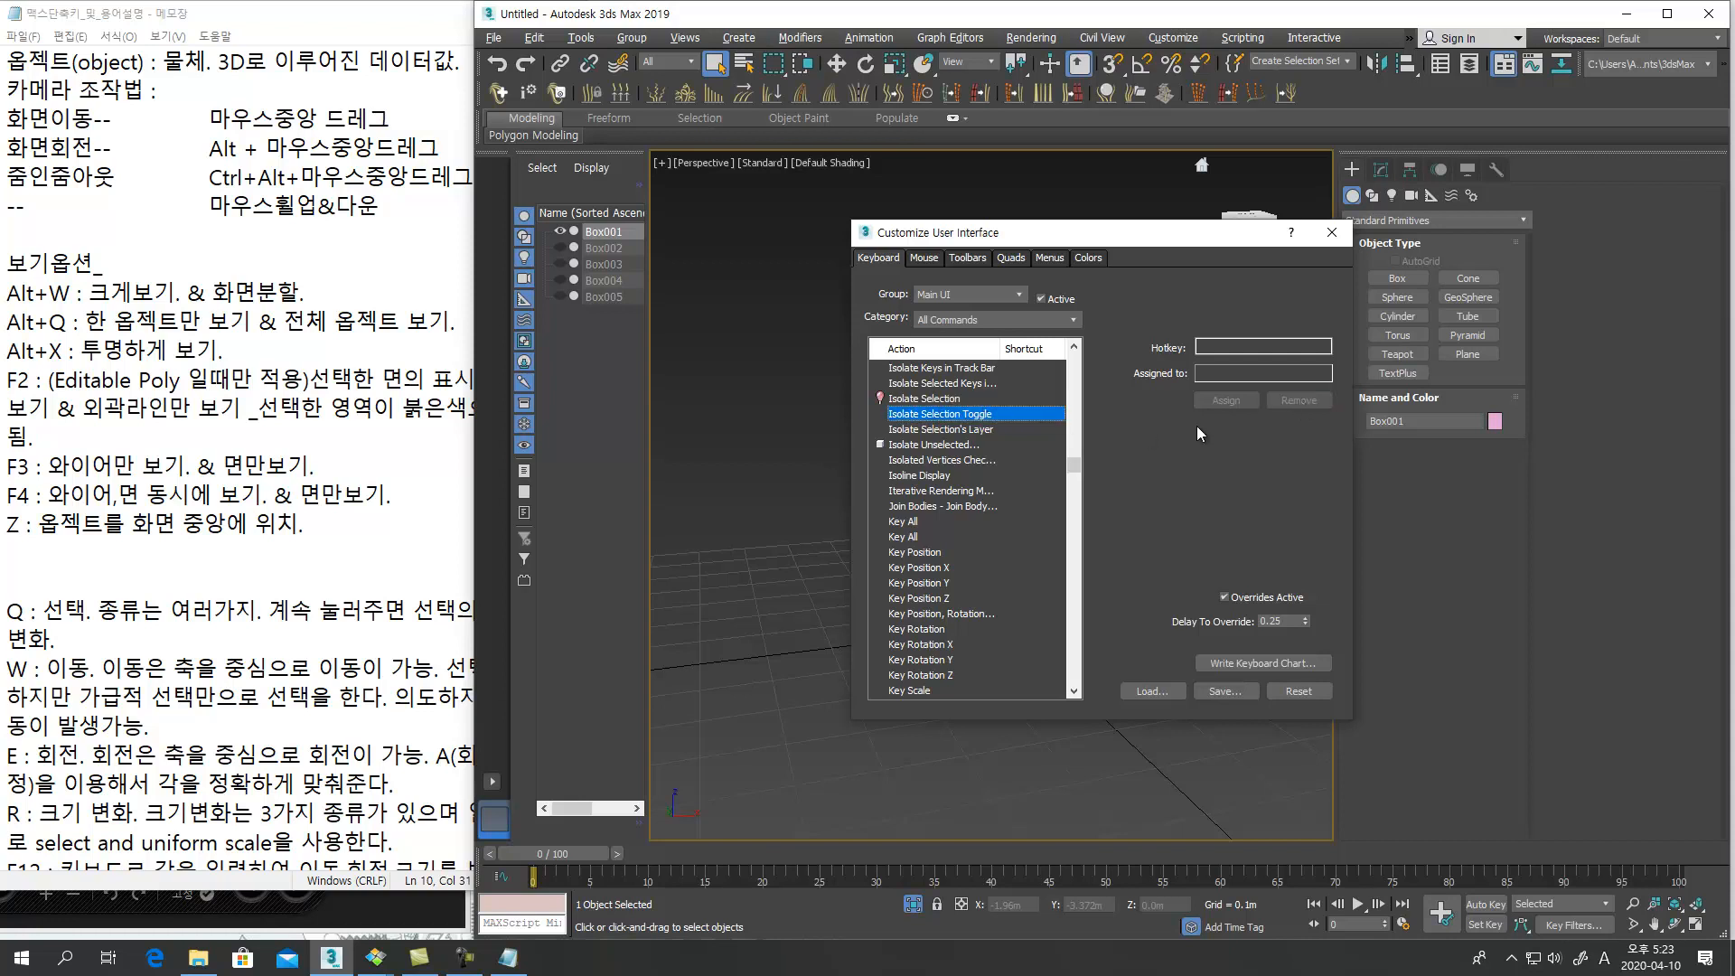
left_click(1214, 349)
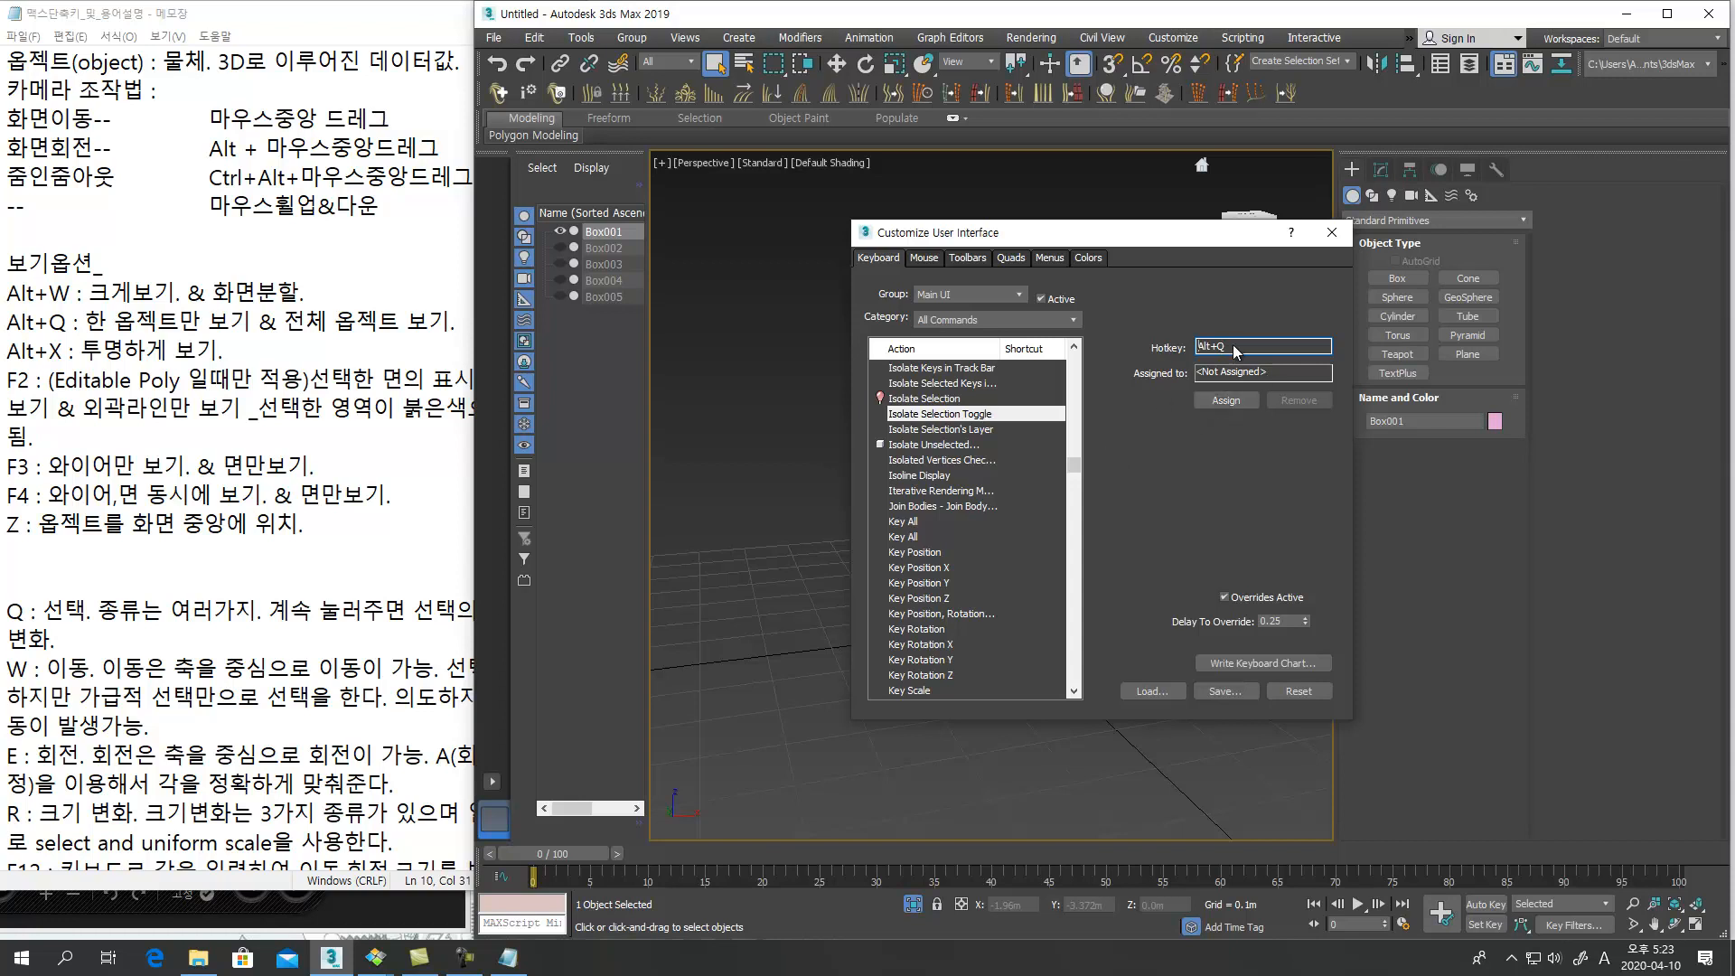
left_click(1224, 400)
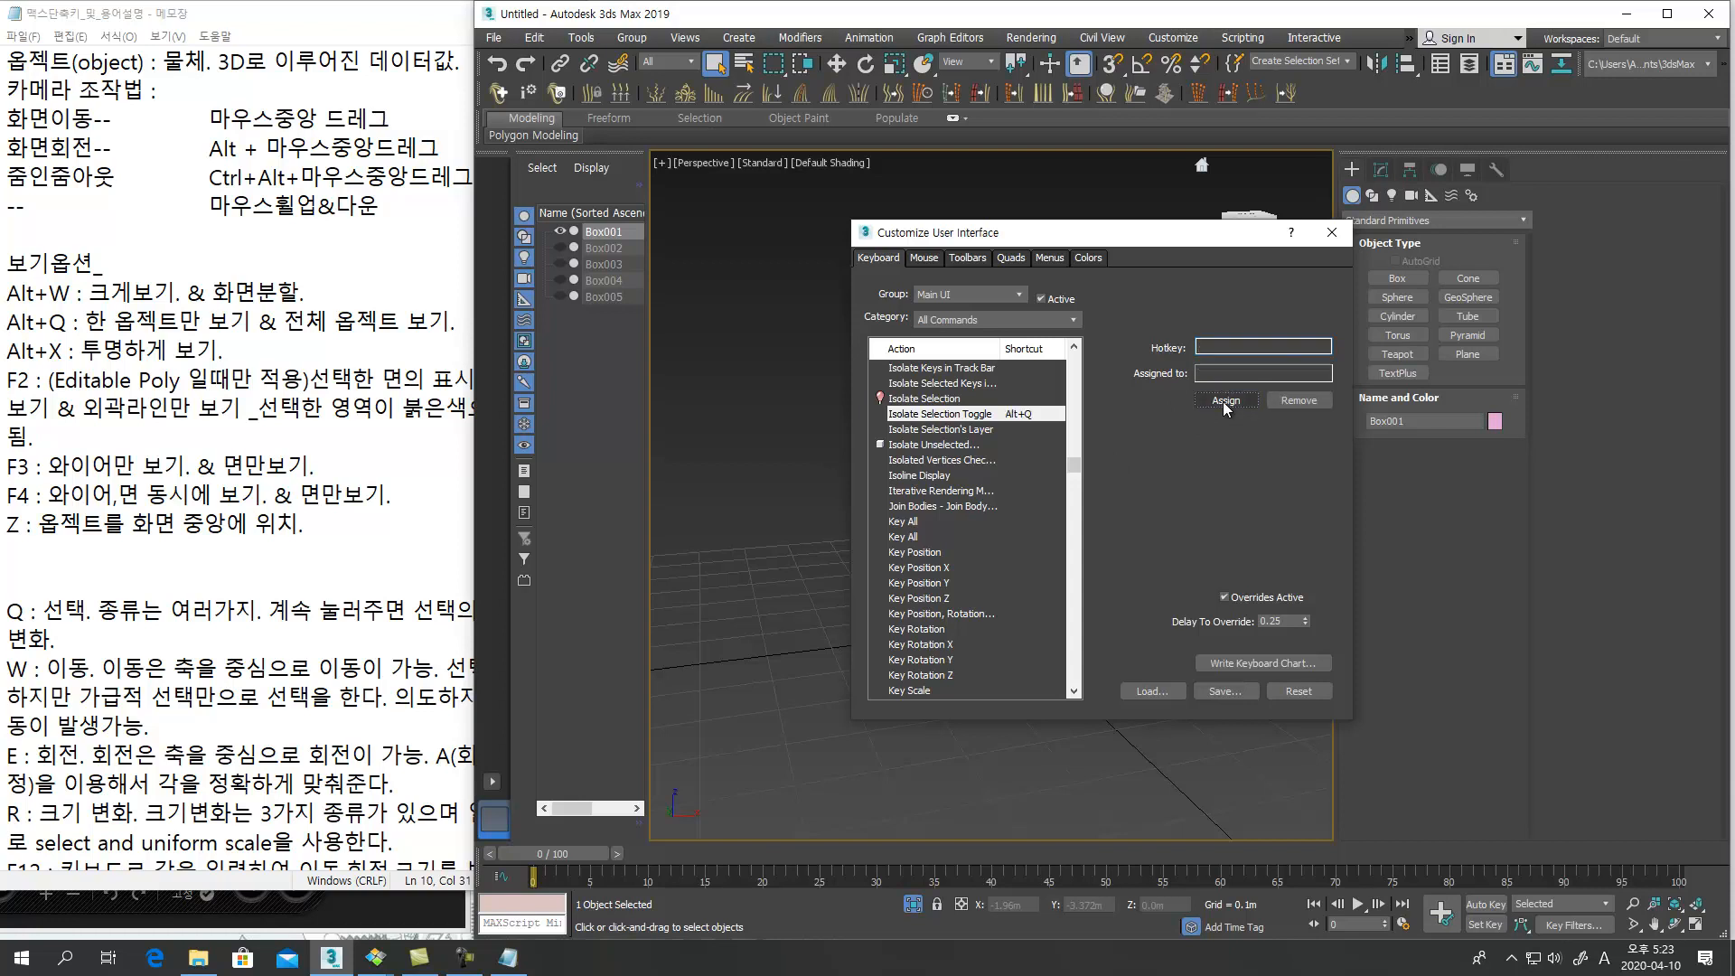
left_click(1330, 232)
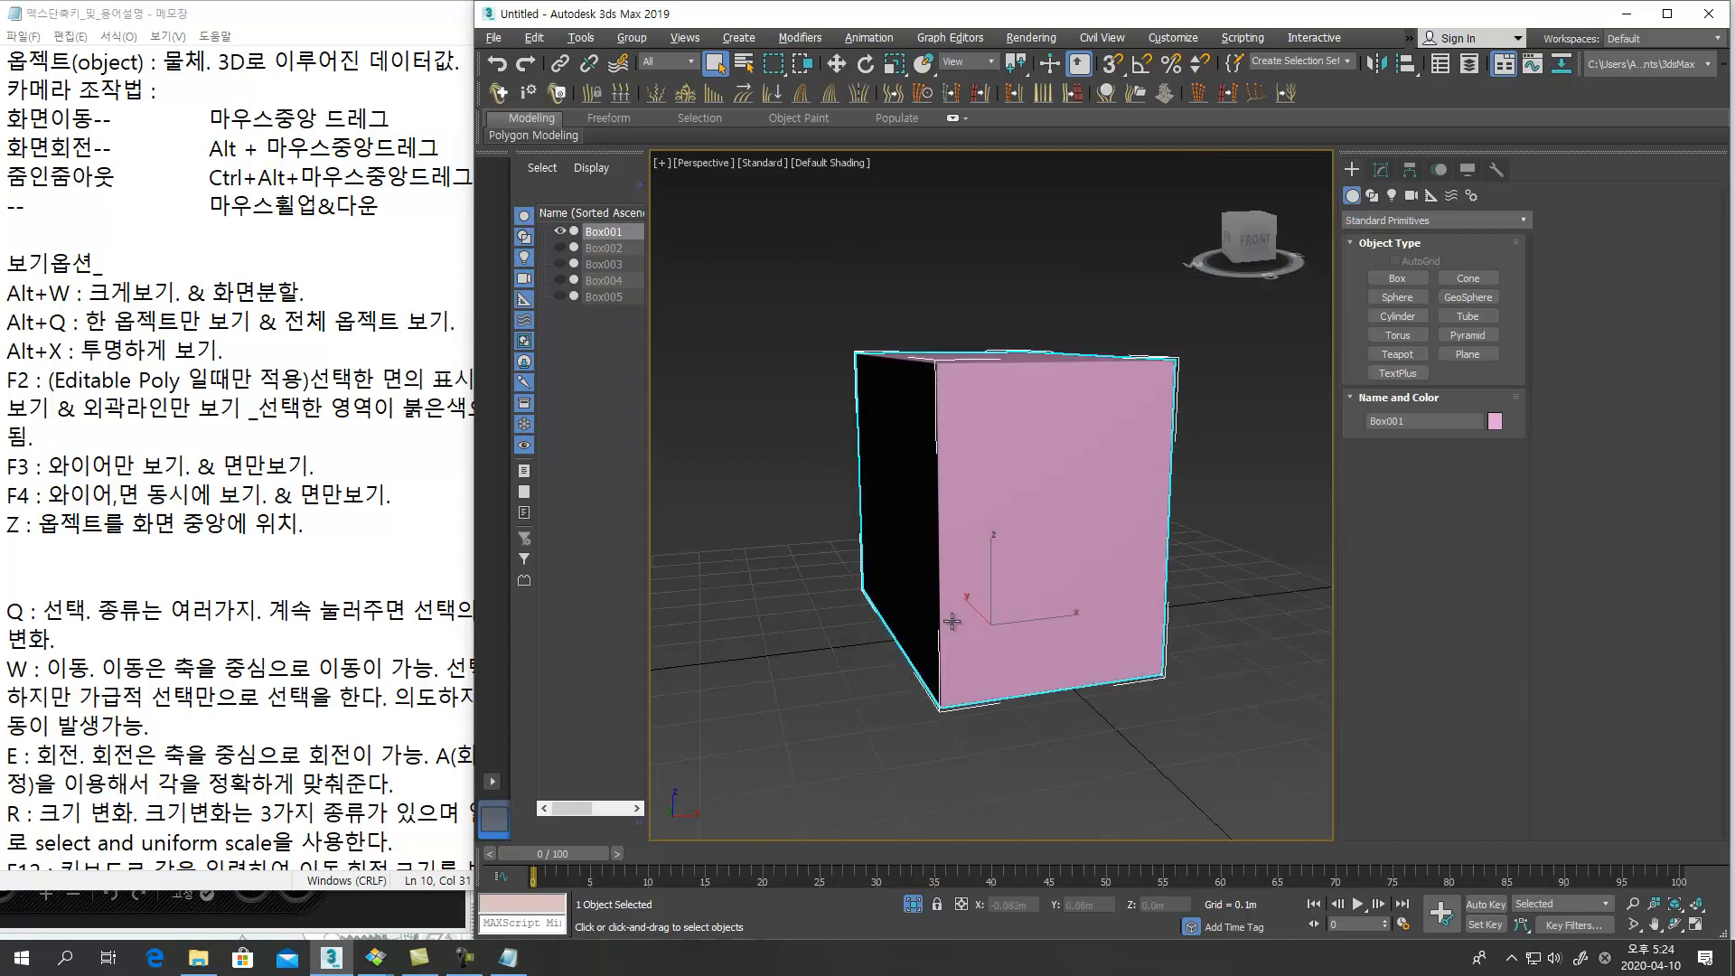
Toggle isolation of the pink box on and off repeatedly, ending with all five boxes shown
key("alt+q")
key("alt+q")
key("alt+q")
key("alt+q")
key("alt+q")
key("alt+q")
key("alt+q")
key("alt+q")
key("alt+q")
Select the olive box and the blue box in turn, isolating each one and restoring all the boxes
left_click(920, 566)
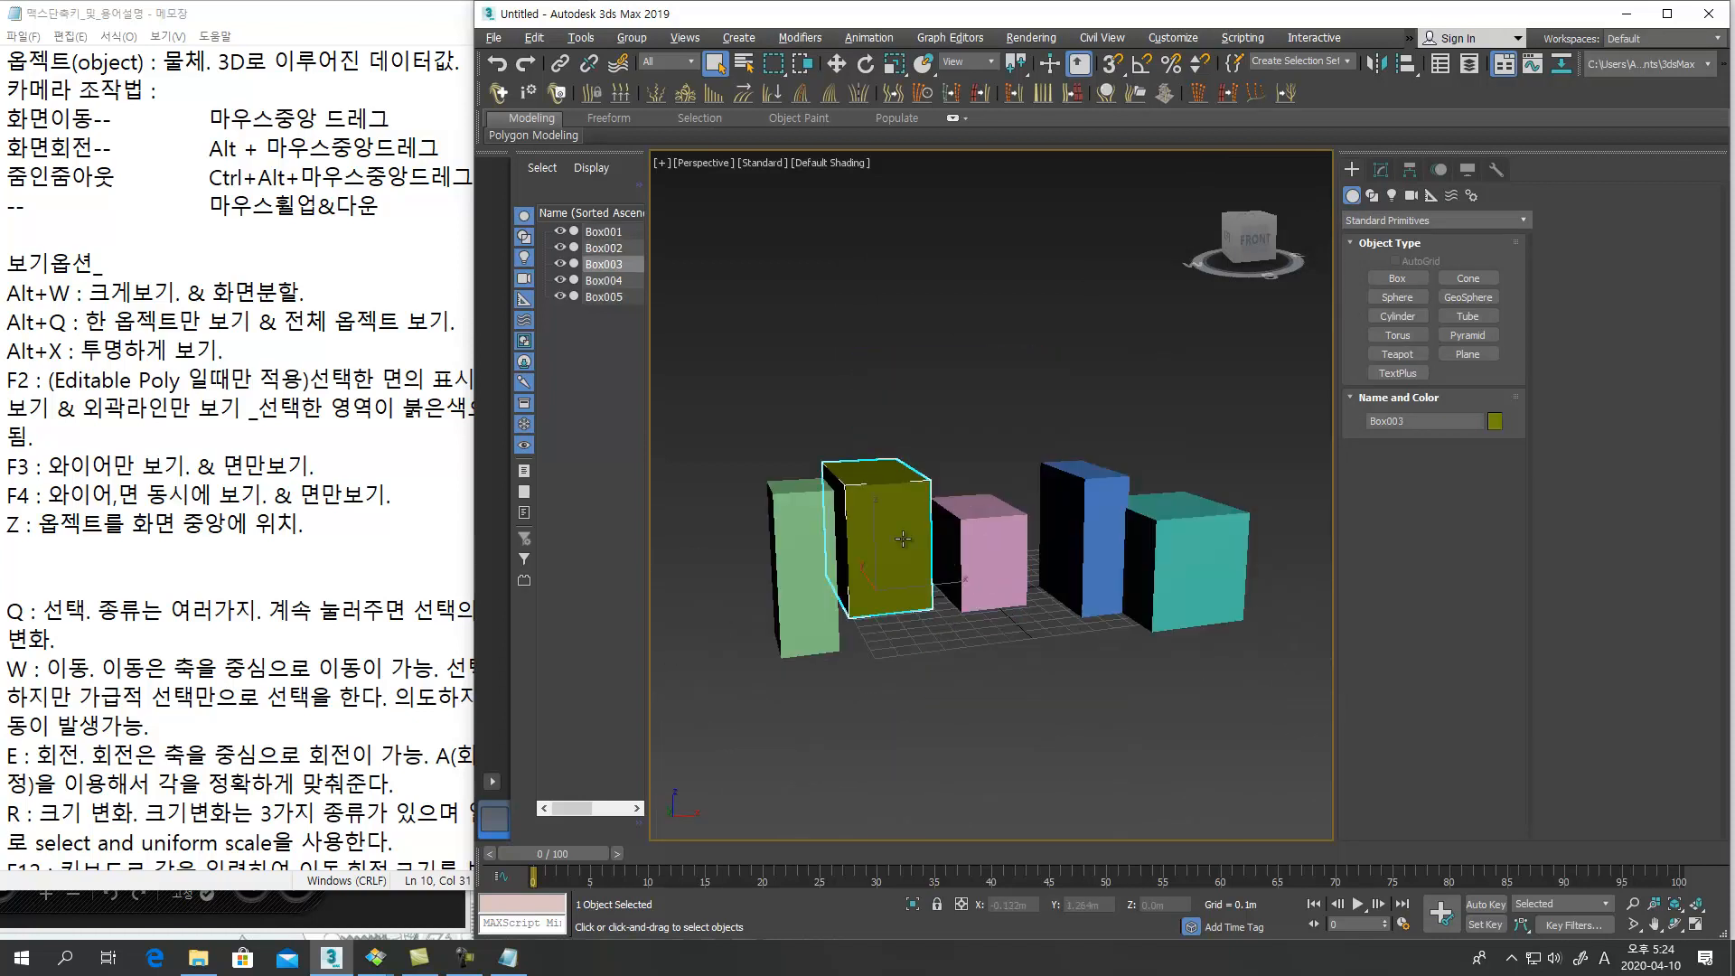
key("alt+q")
key("alt+q")
left_click(1048, 538)
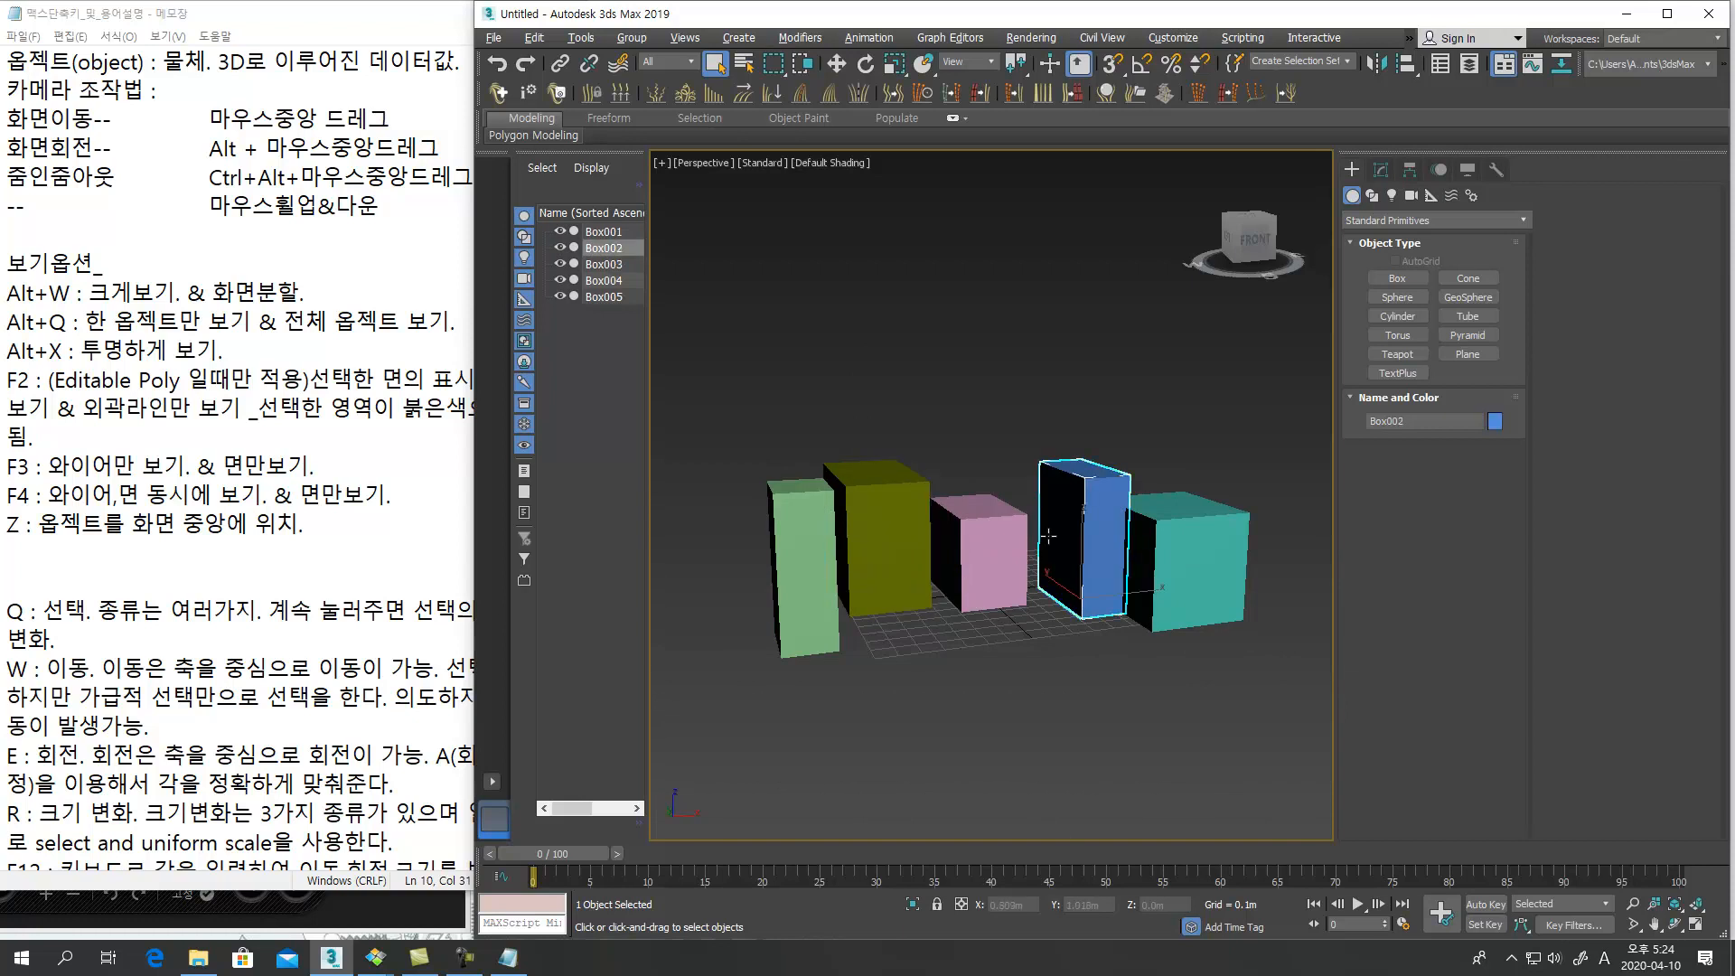
key("alt+q")
key("alt+q")
key("alt+q")
key("alt+q")
Select the light green box and toggle its isolation on and off, ending with all boxes shown
left_click(824, 580)
key("alt+q")
key("alt+q")
key("alt+q")
key("alt+q")
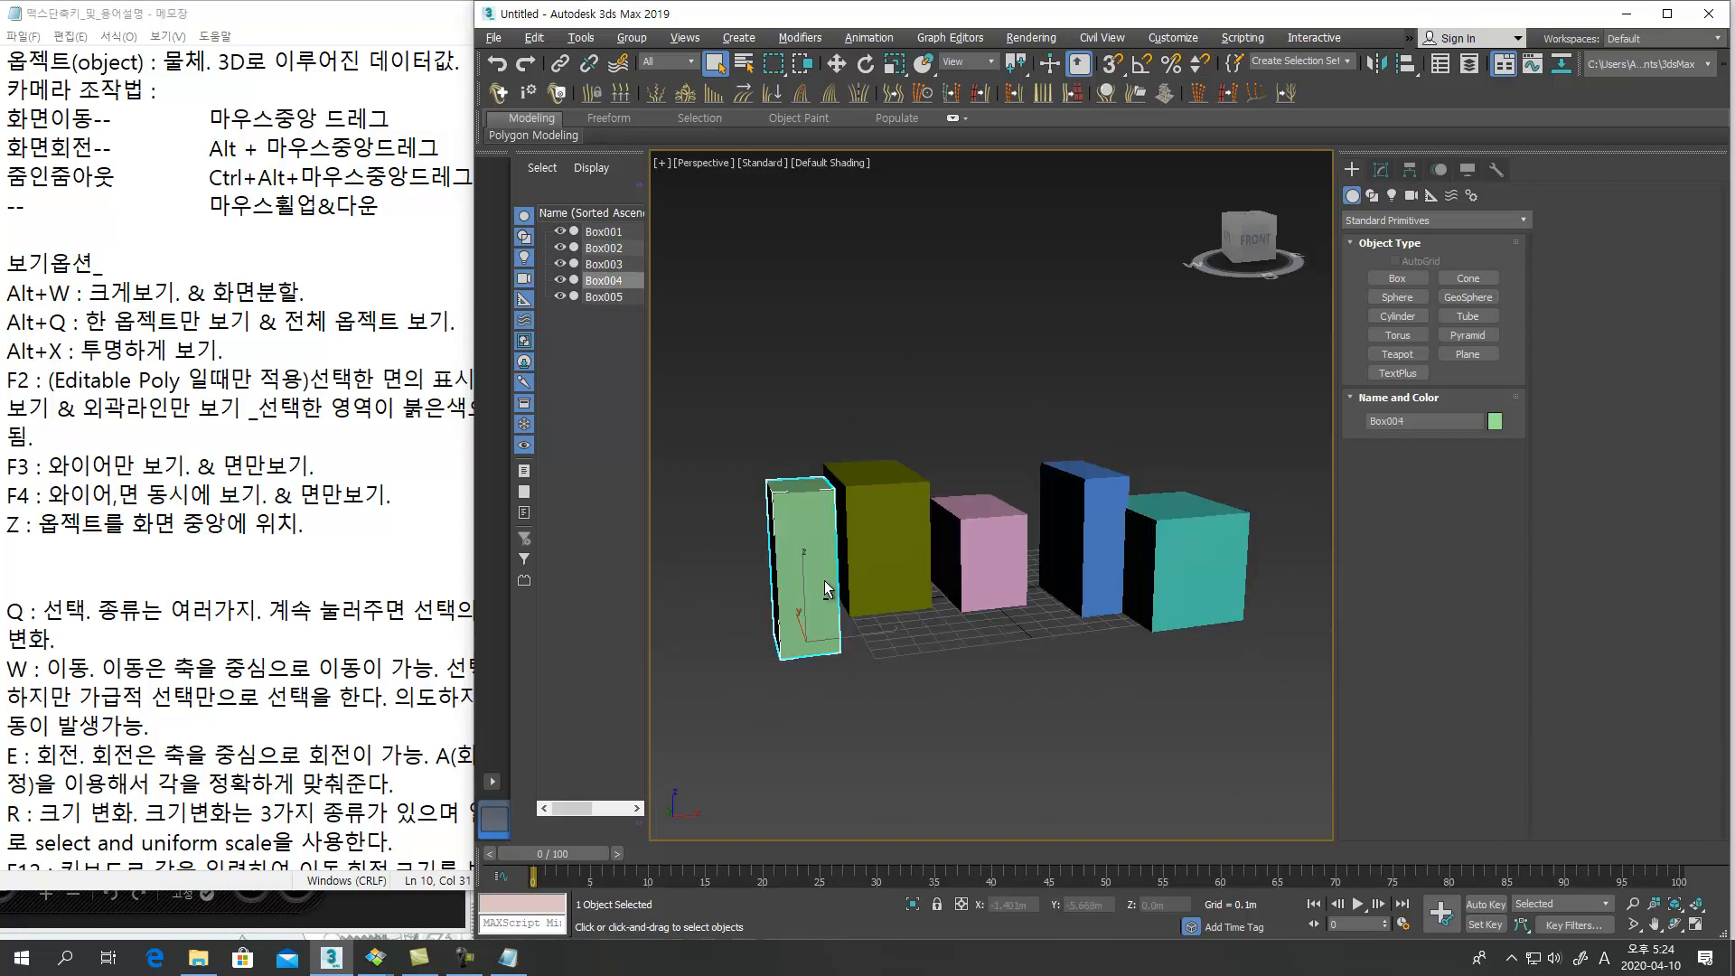
Isolate the teal box, toggling its isolation several times, and finish by leaving isolation mode
left_click(1163, 577)
key("alt+q")
key("alt+q")
key("alt+q")
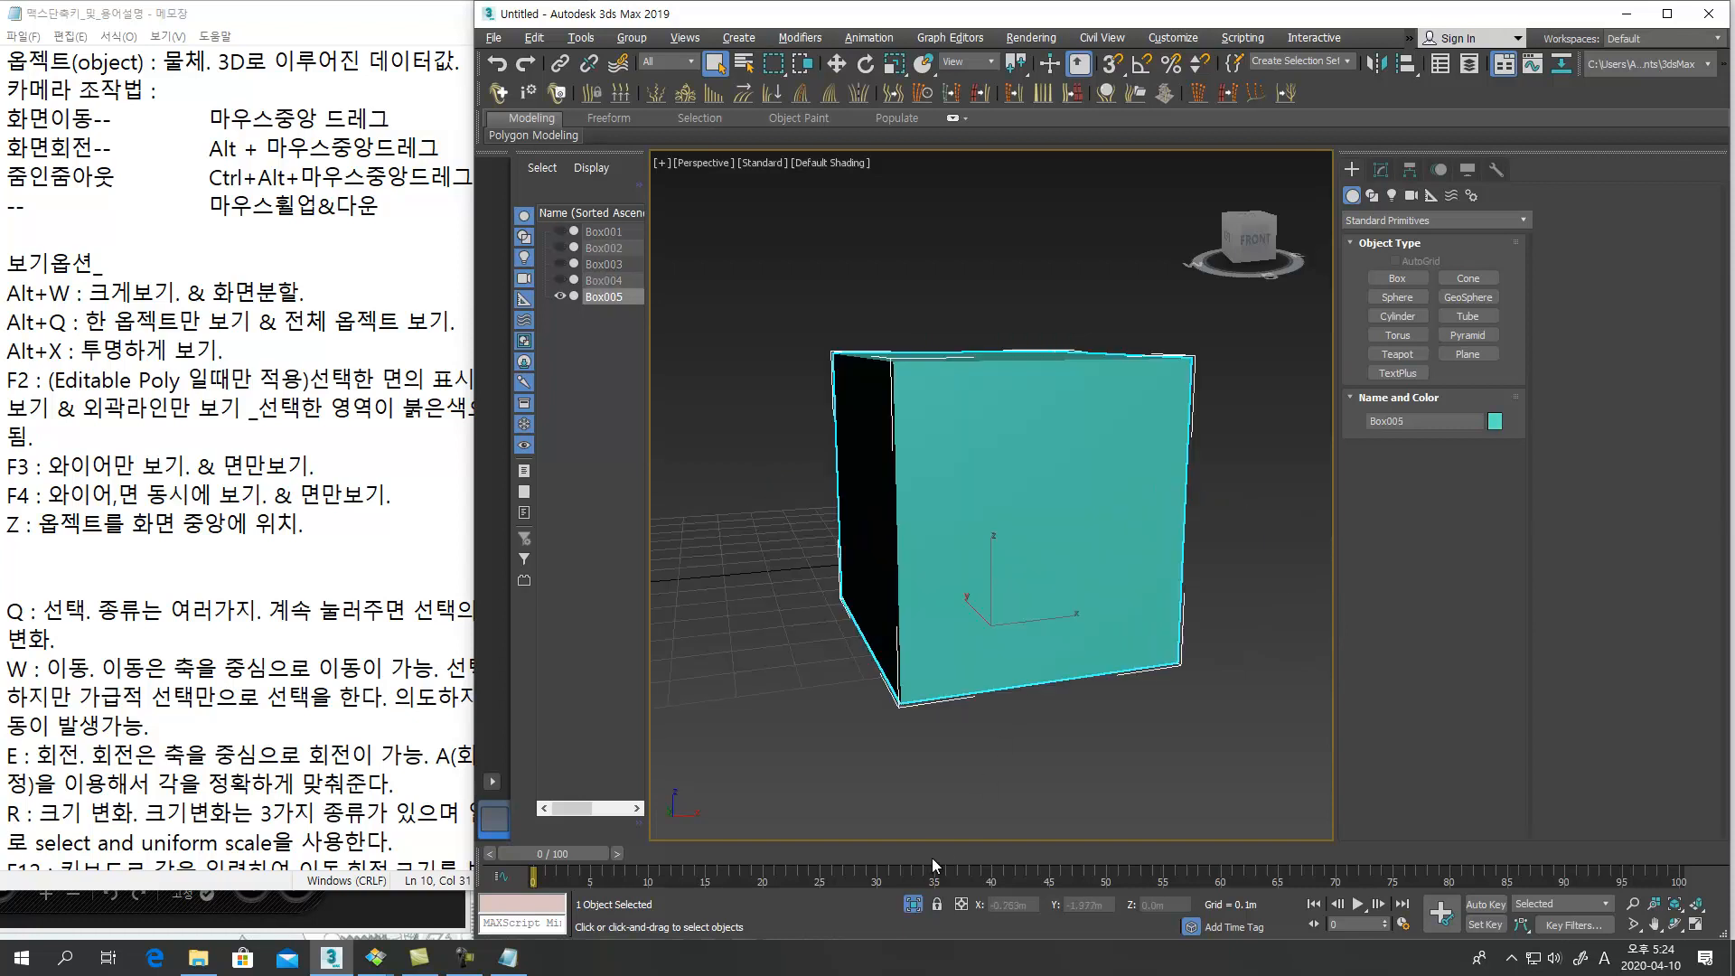
left_click(913, 905)
Isolate the light green box once more and bring the other boxes back into view
left_click(795, 583)
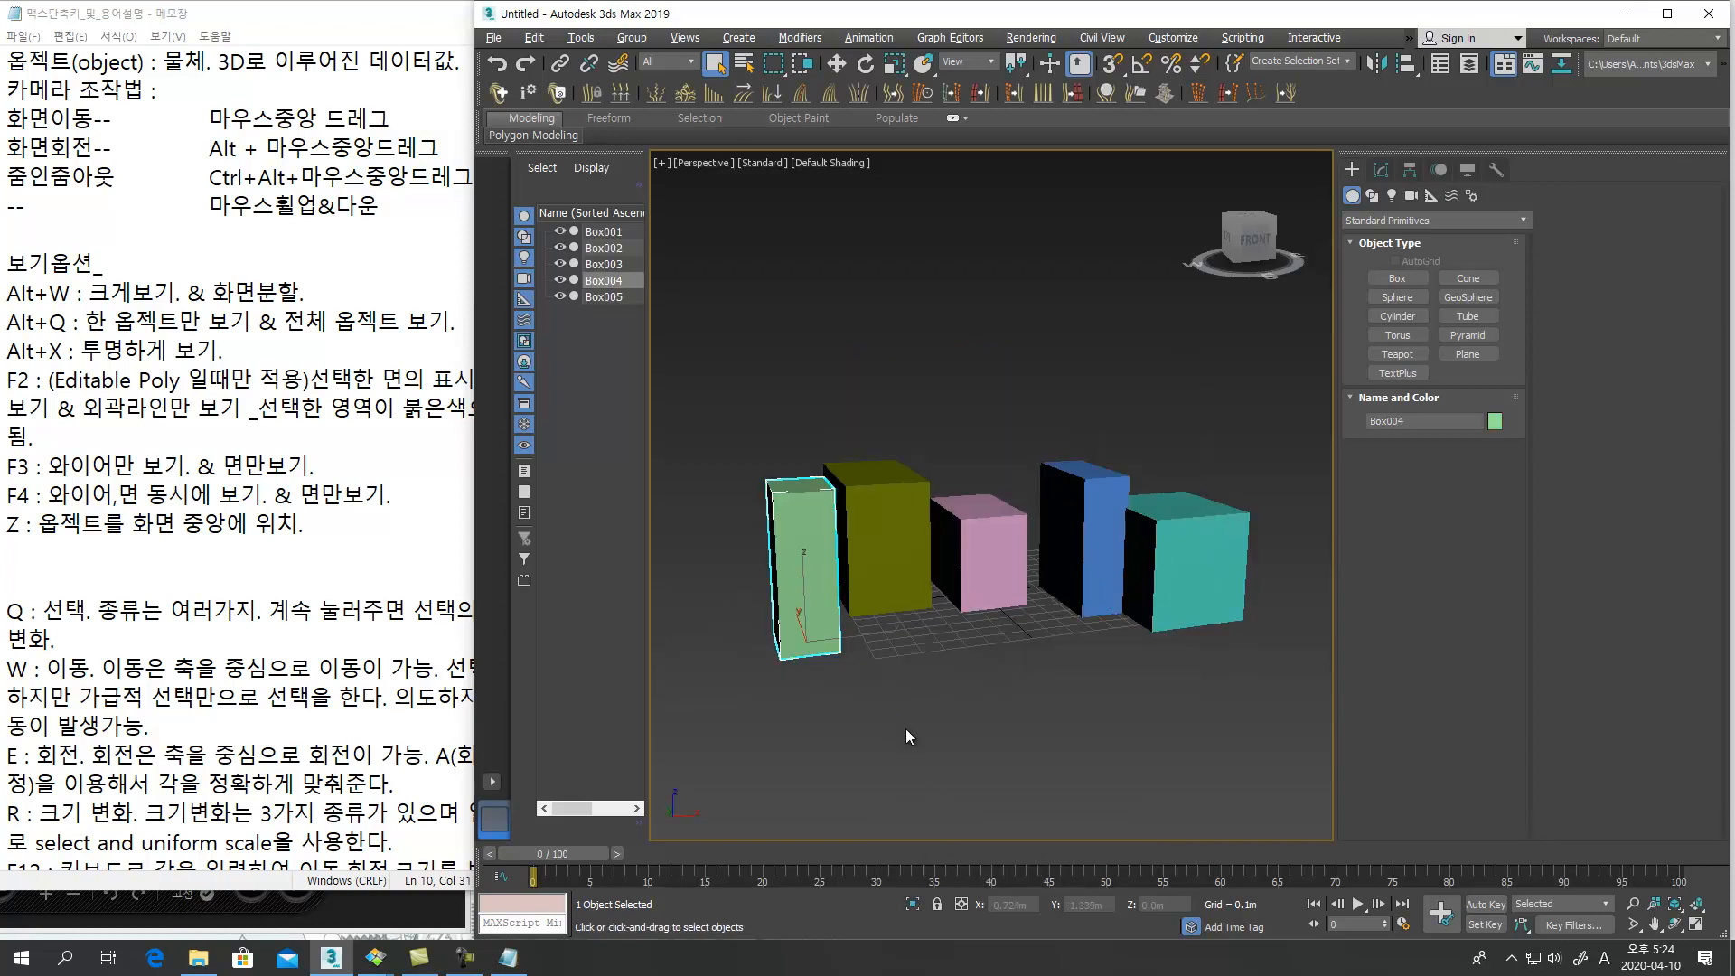
key("alt+q")
key("alt+q")
Point out the Alt+X line in the notes, then select the pink box and make it see-through
left_click(65, 321)
left_click(958, 553)
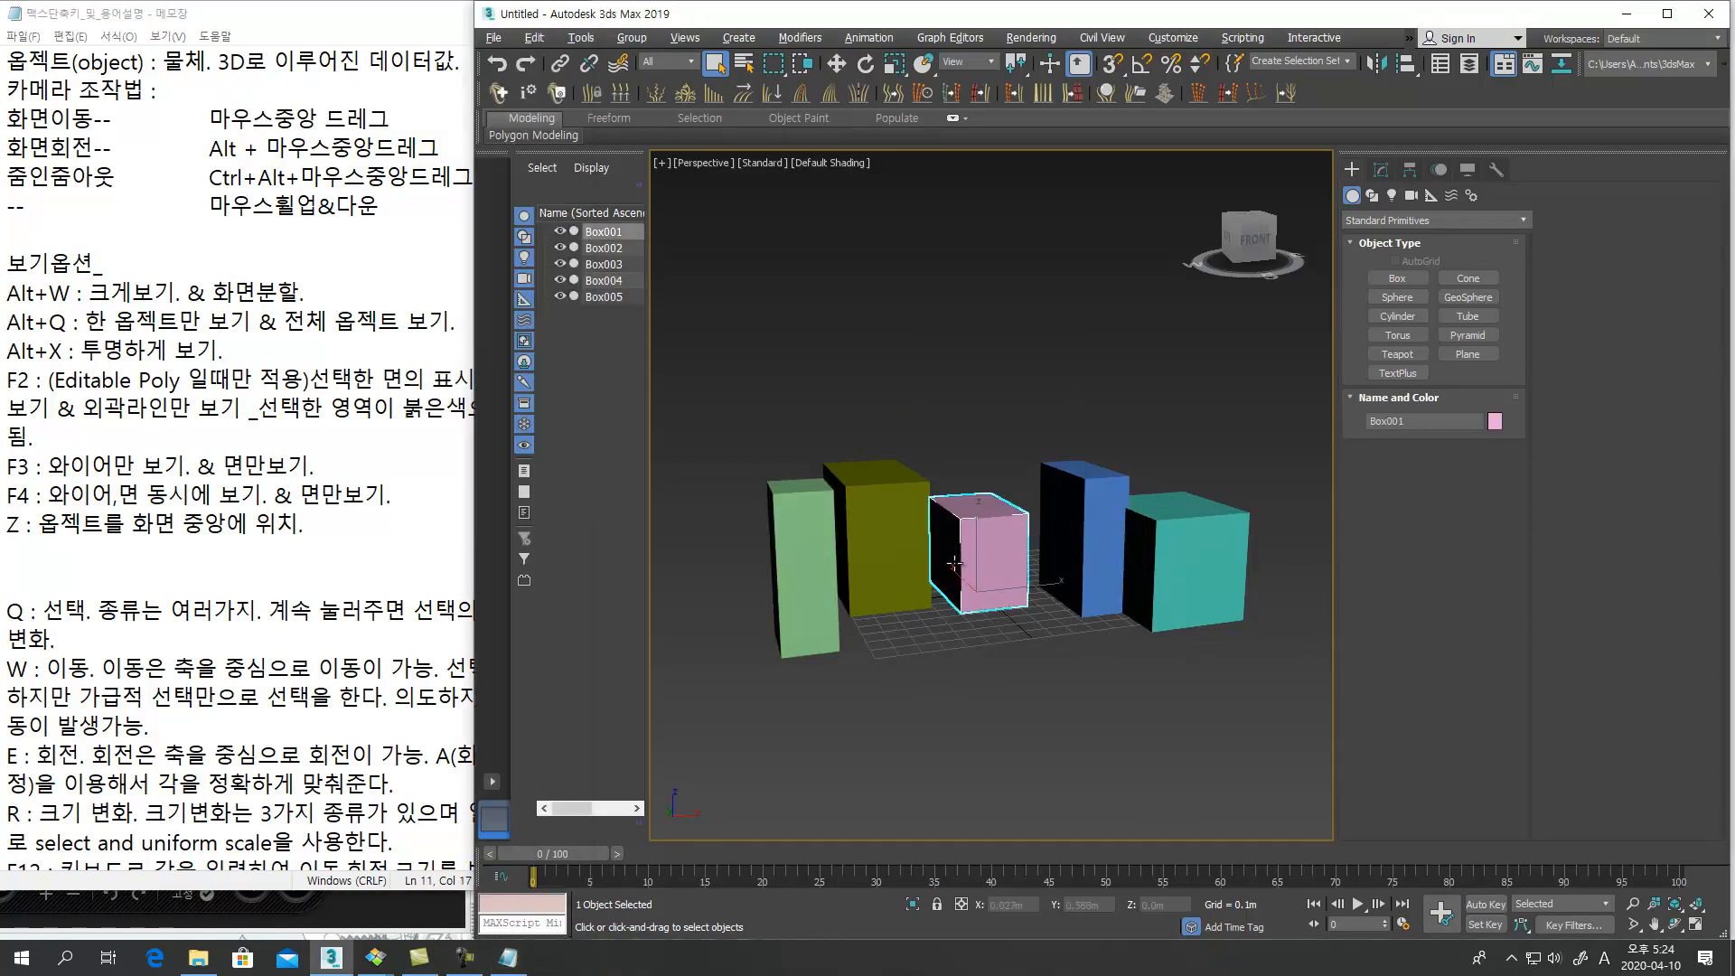
key("alt+x")
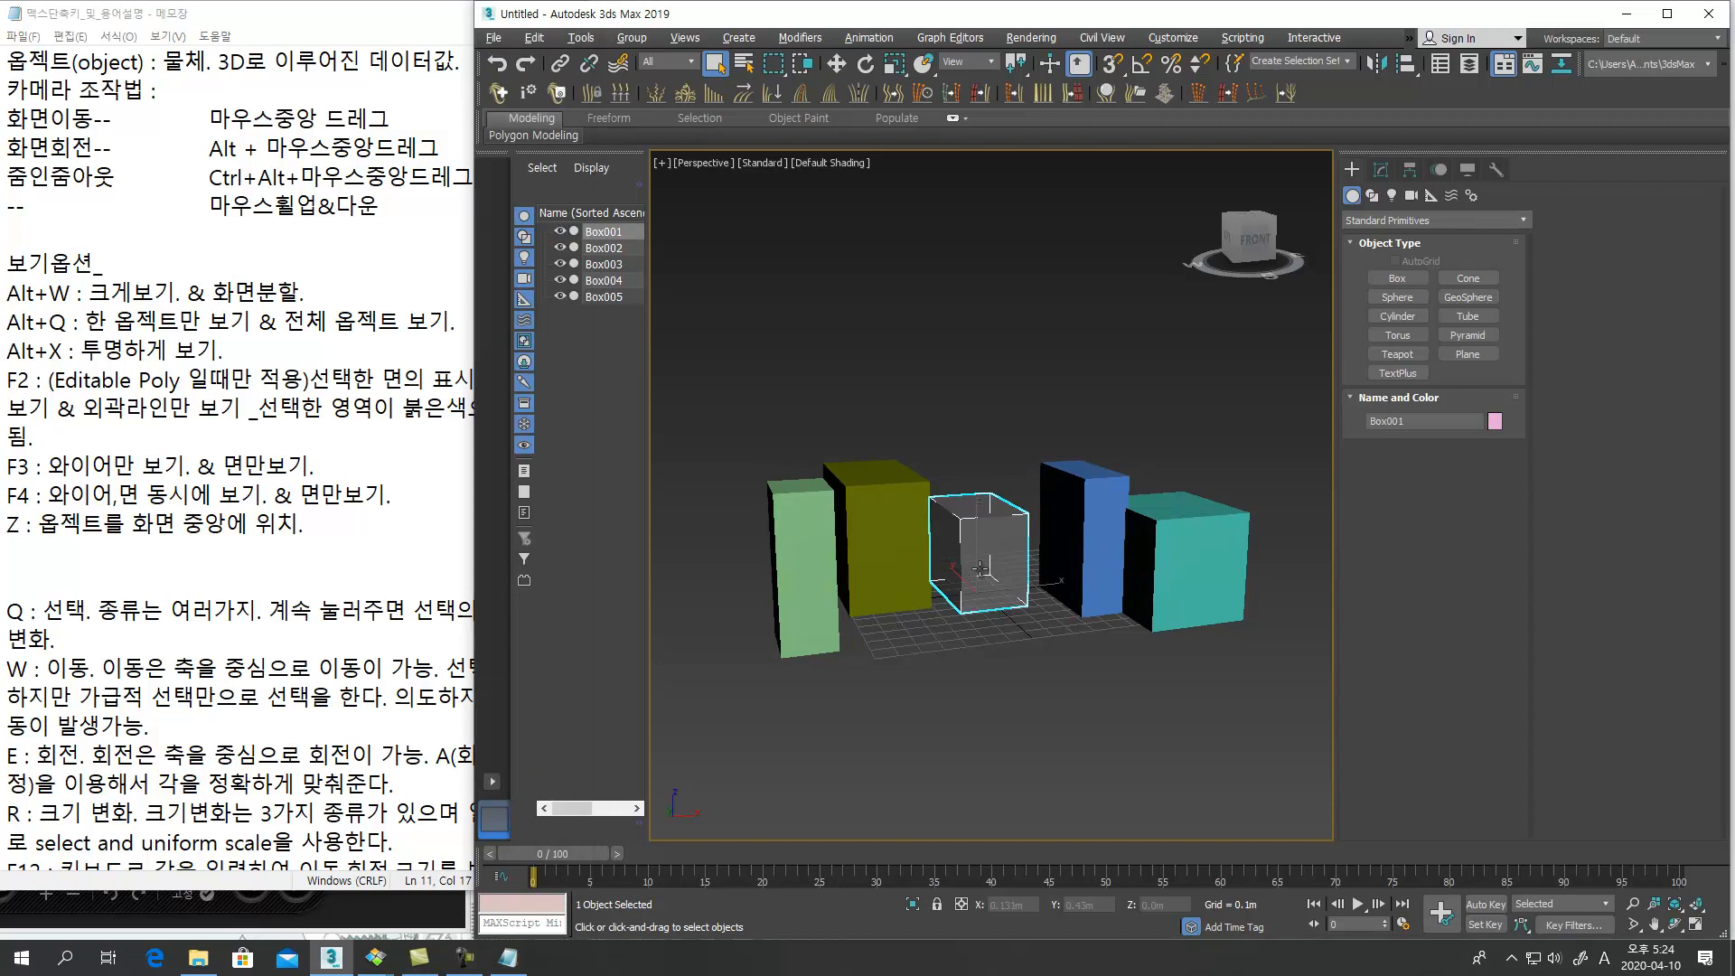
Make the blue box see-through and view the transparent boxes from a rotated angle
left_click(1071, 564)
key("alt+x")
middle_click_drag(1067, 612, 828, 646, "alt")
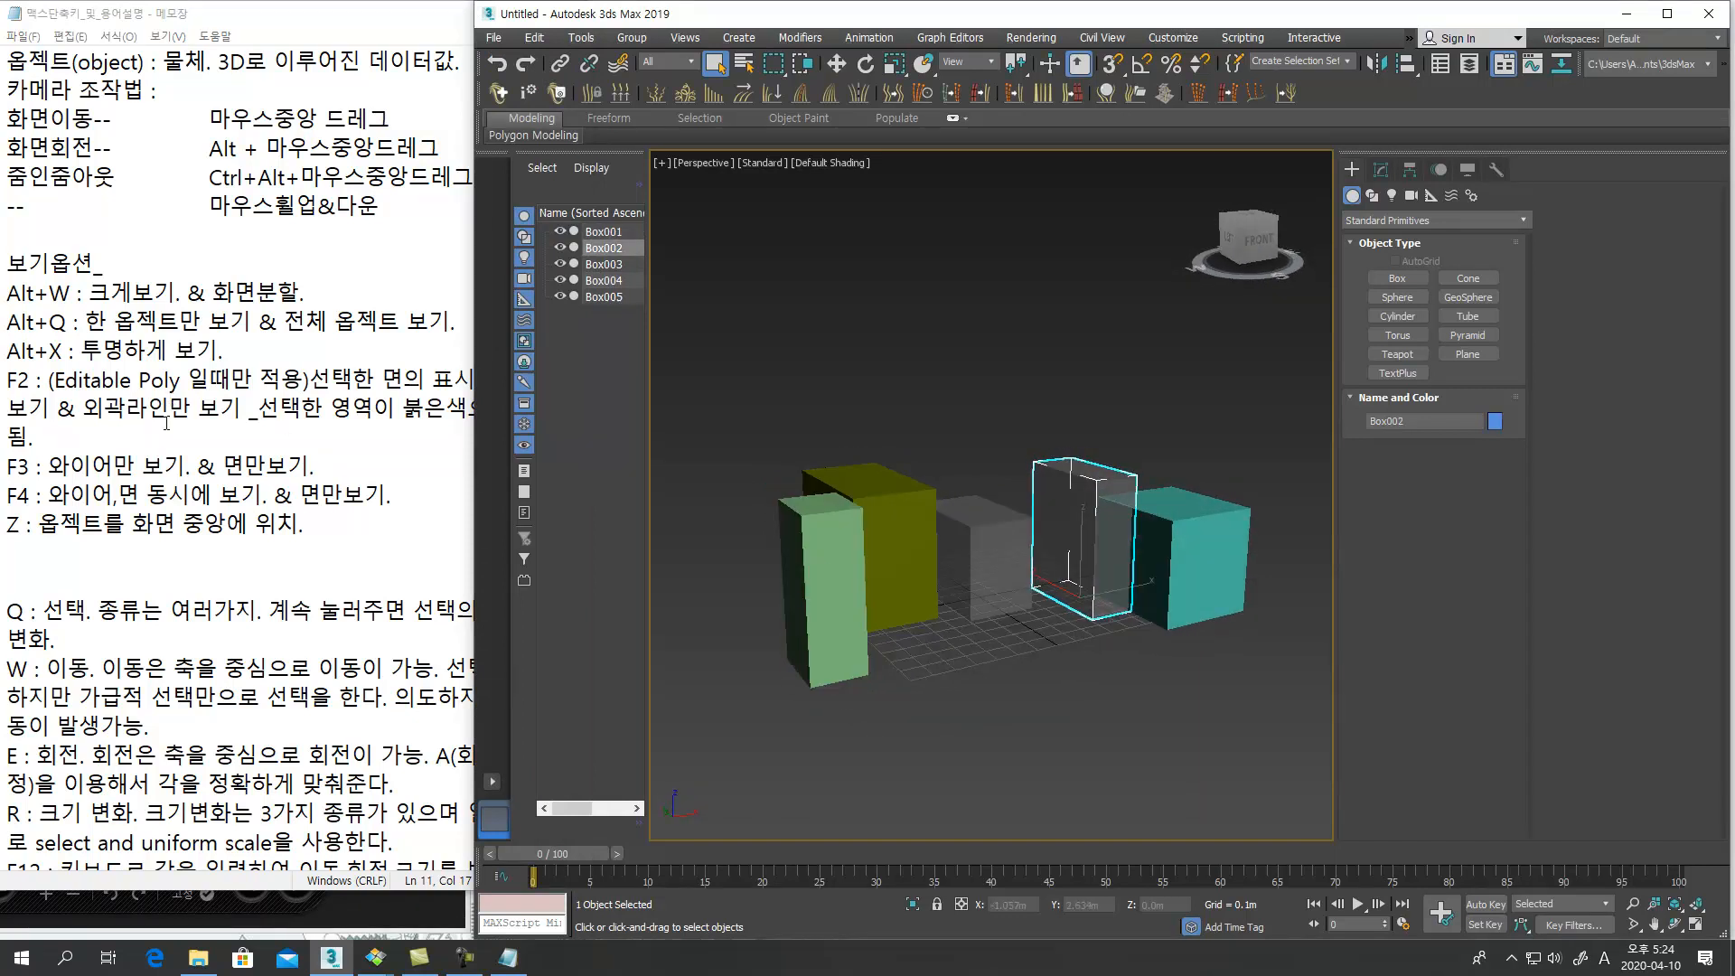
Point out the F2 entry in the notes, then convert the pink box to Editable Poly and enter Polygon sub-object level
left_click(198, 442)
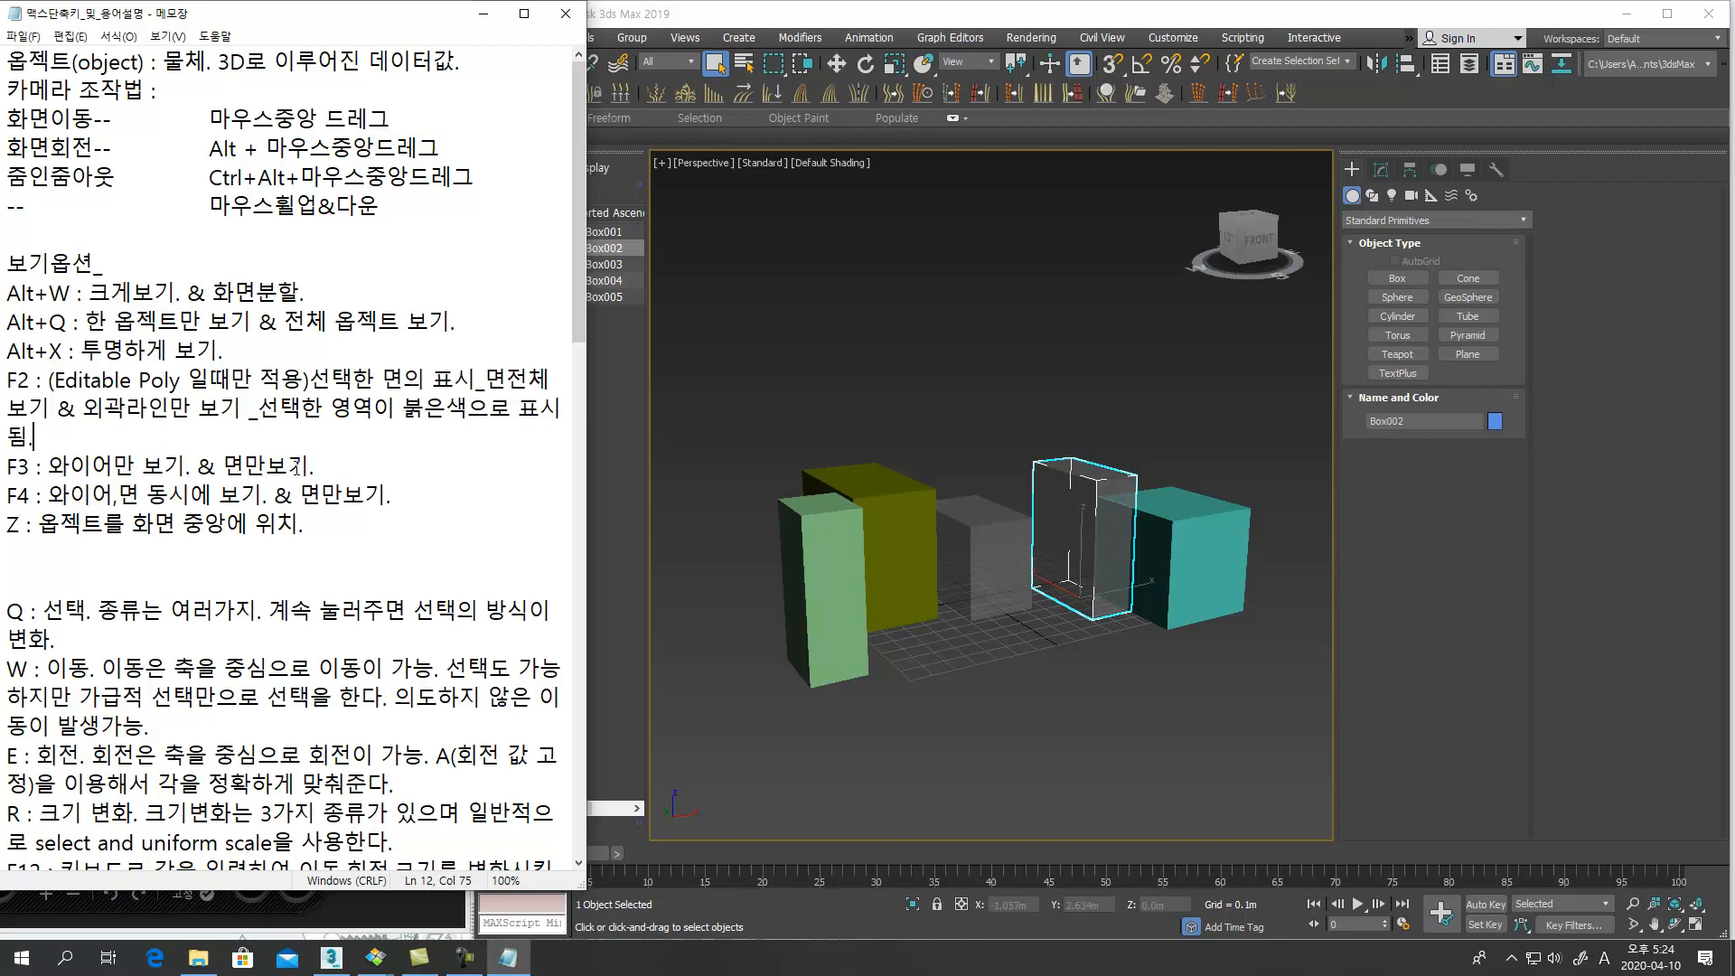
left_click(1008, 578)
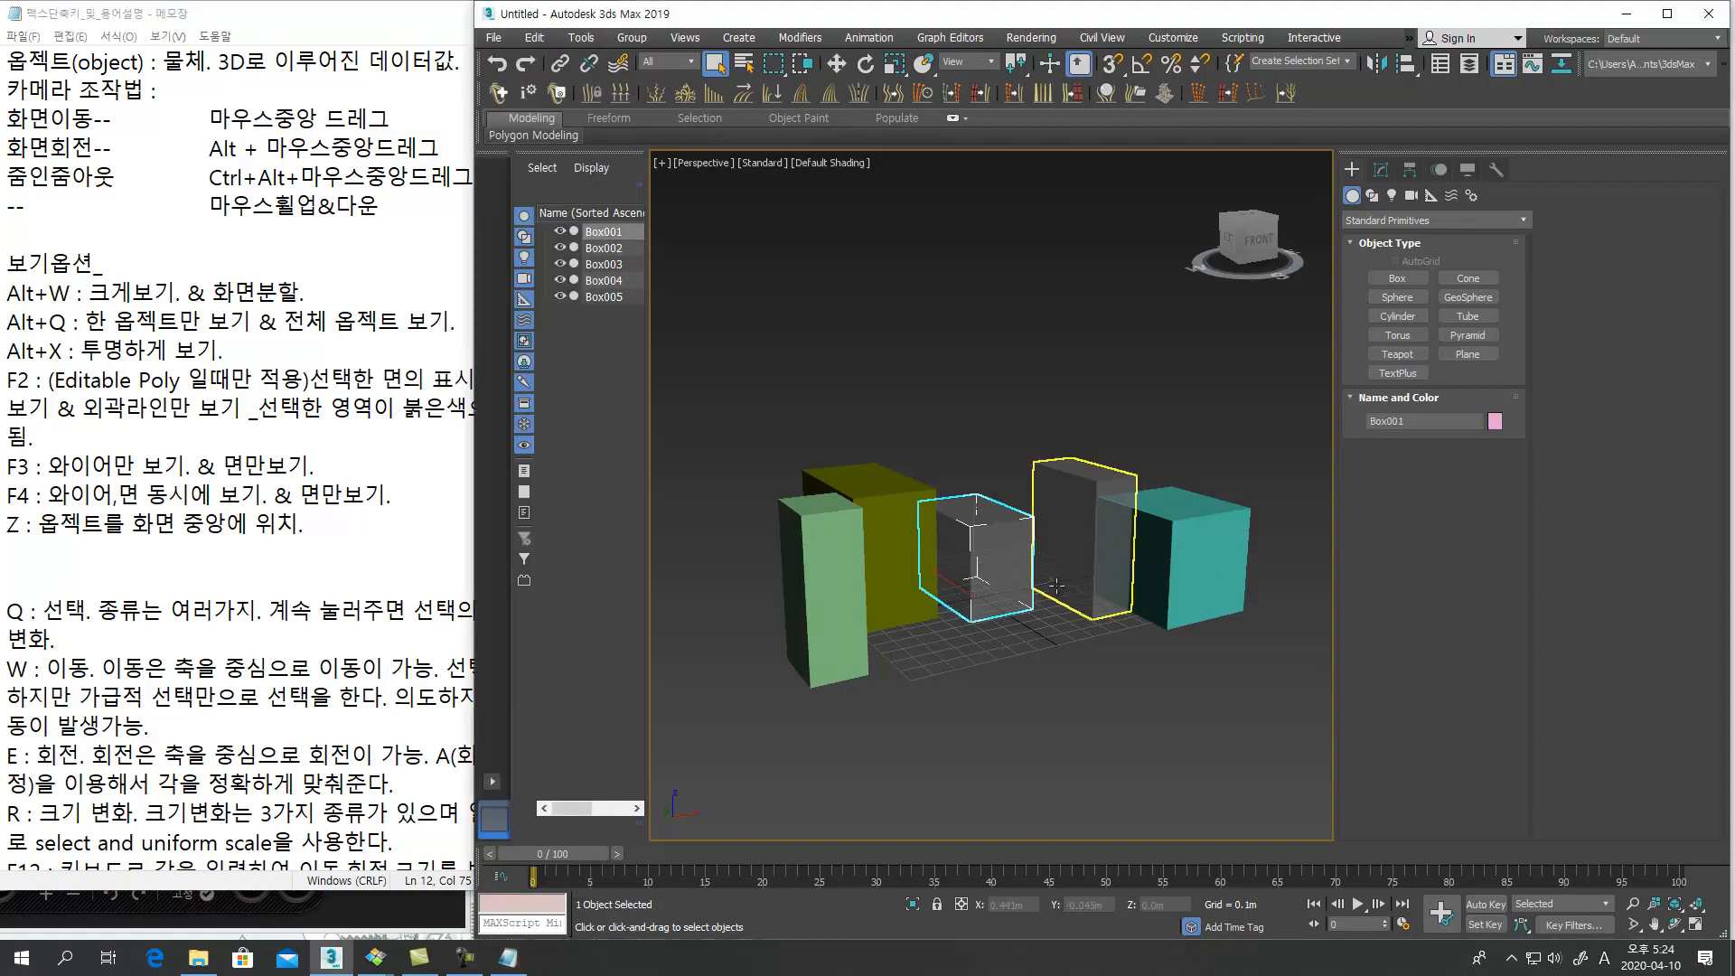
middle_click_drag(1055, 585, 1049, 576, "alt")
right_click(1048, 574)
mouse_move(1039, 735)
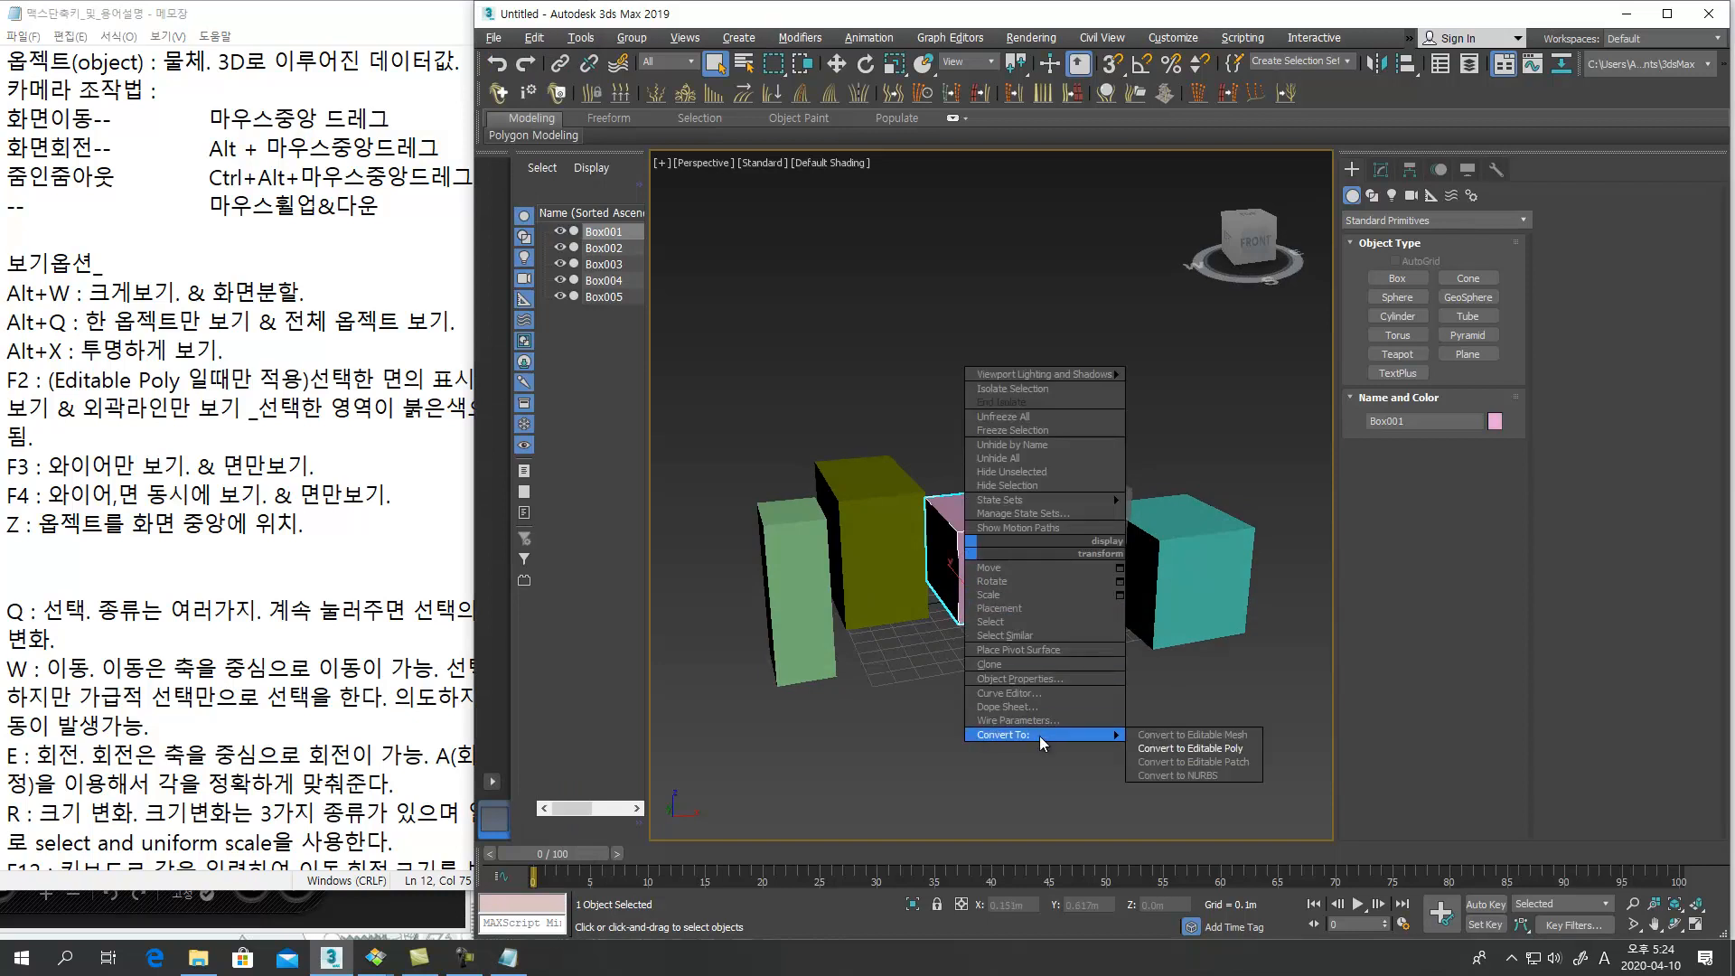
left_click(1212, 749)
key("4")
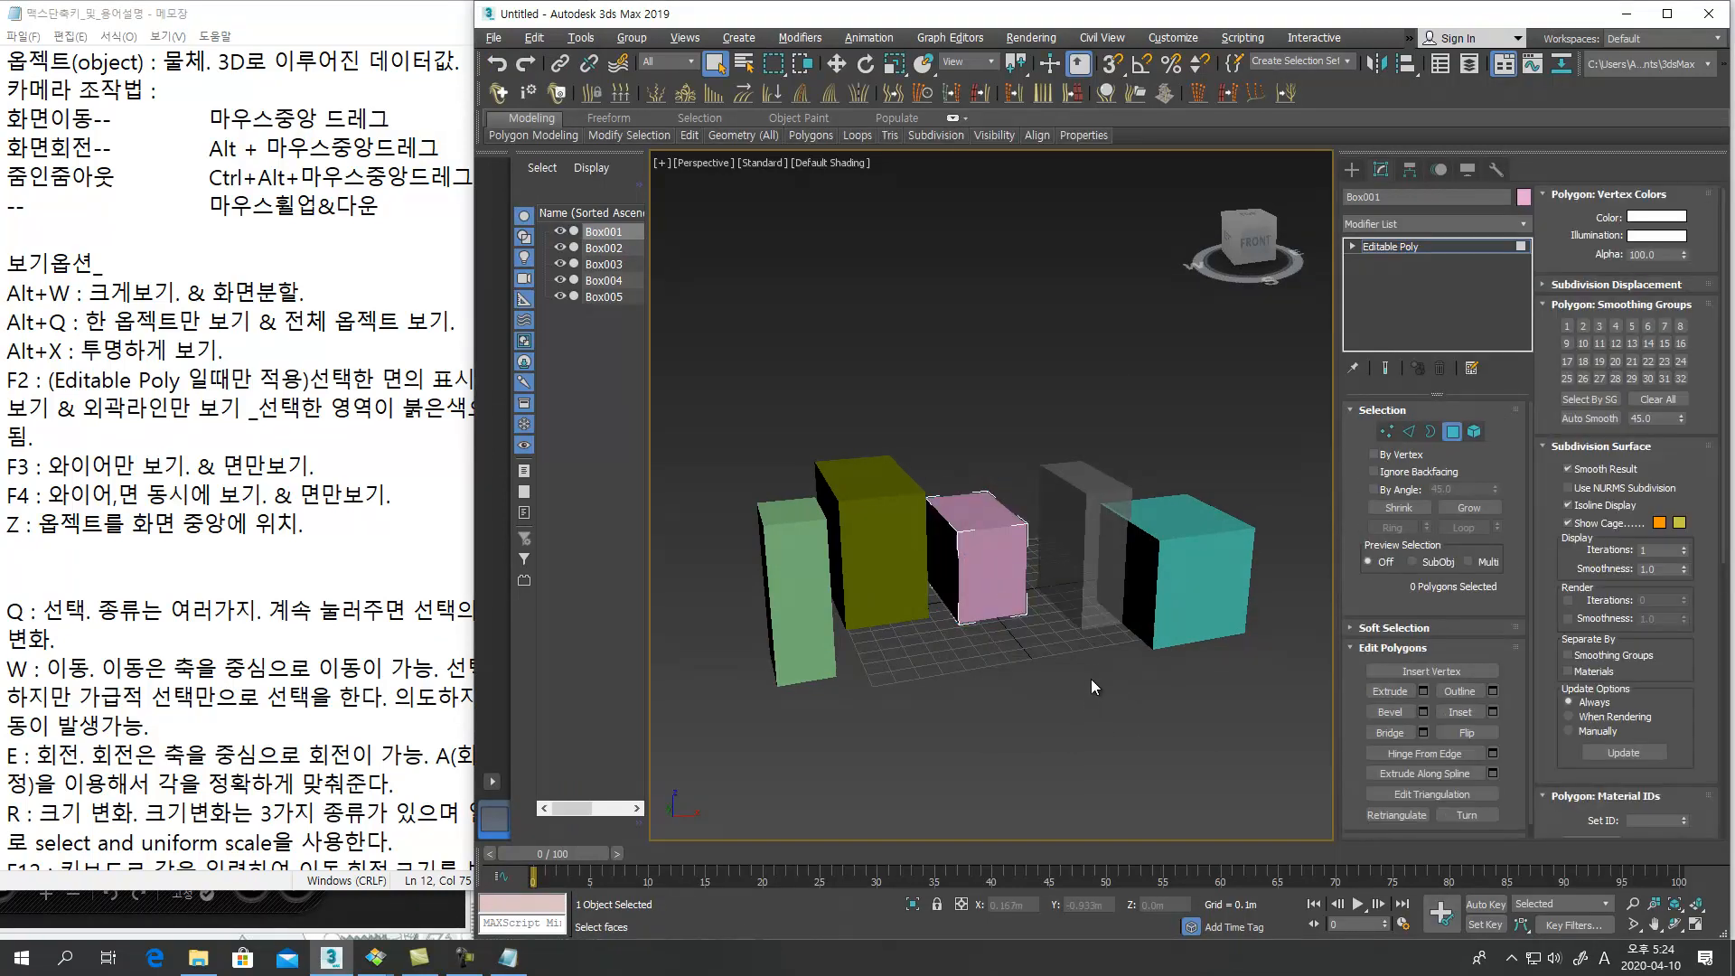
Select the pink box's front polygon, view the scene in wireframe, and toggle the red face shading of the selected polygon
left_click(1012, 562)
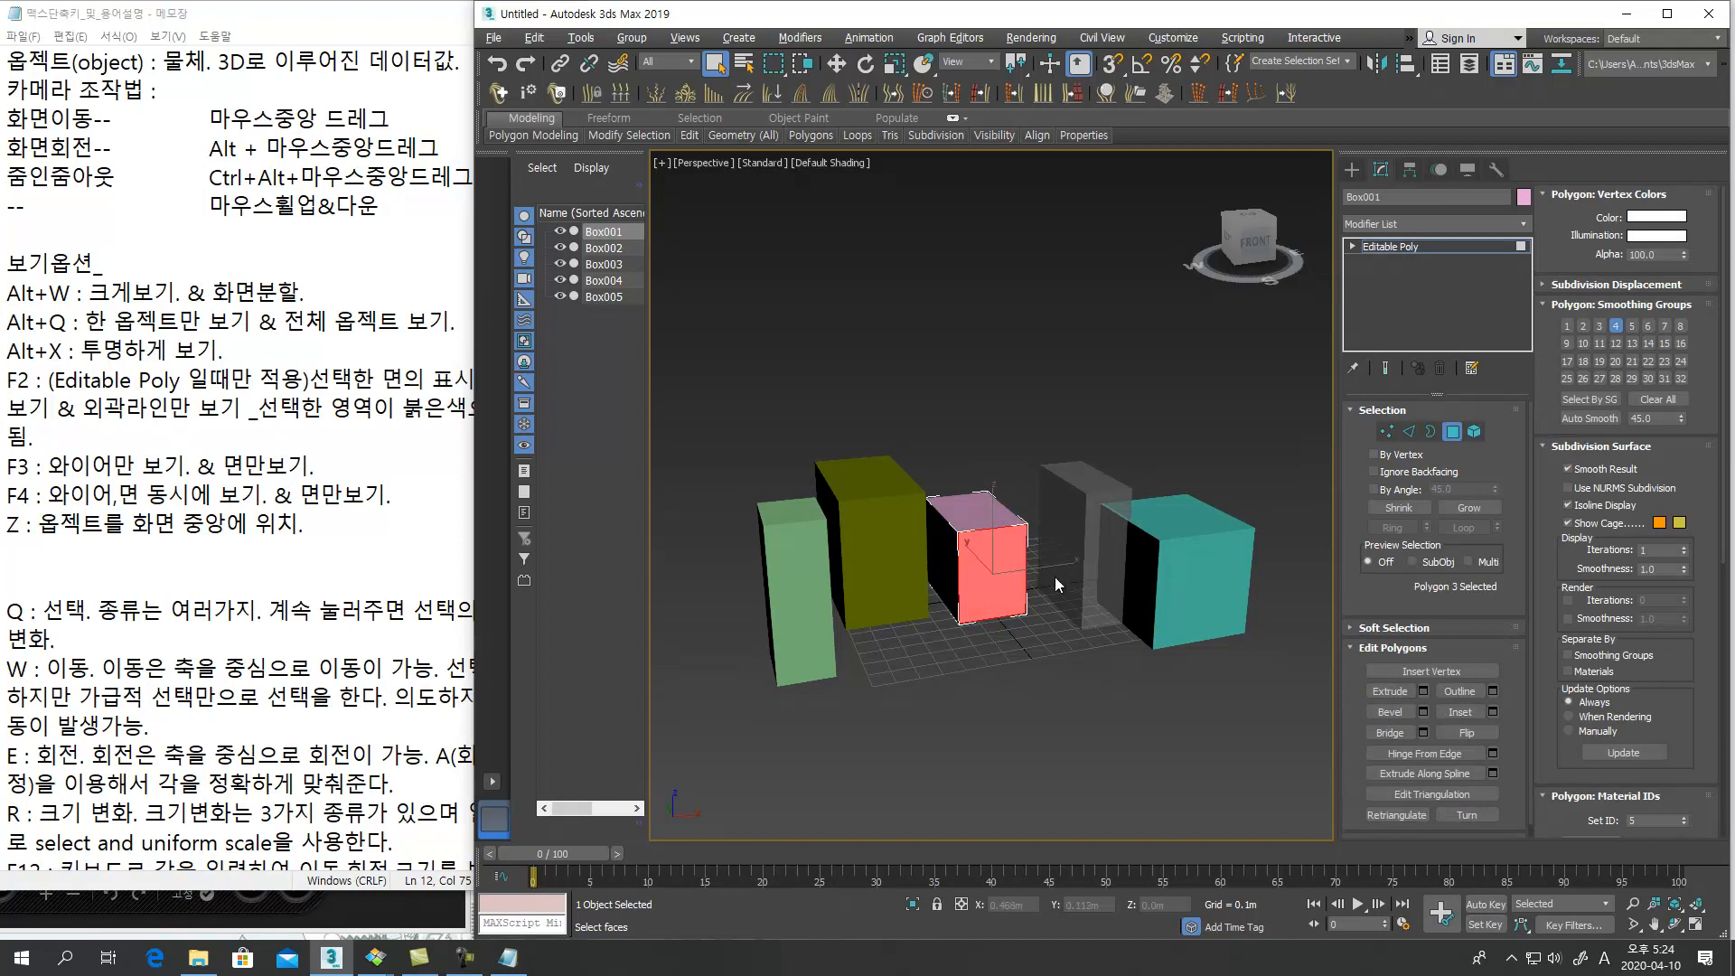
key("F3")
middle_click_drag(1049, 600, 996, 581, "alt")
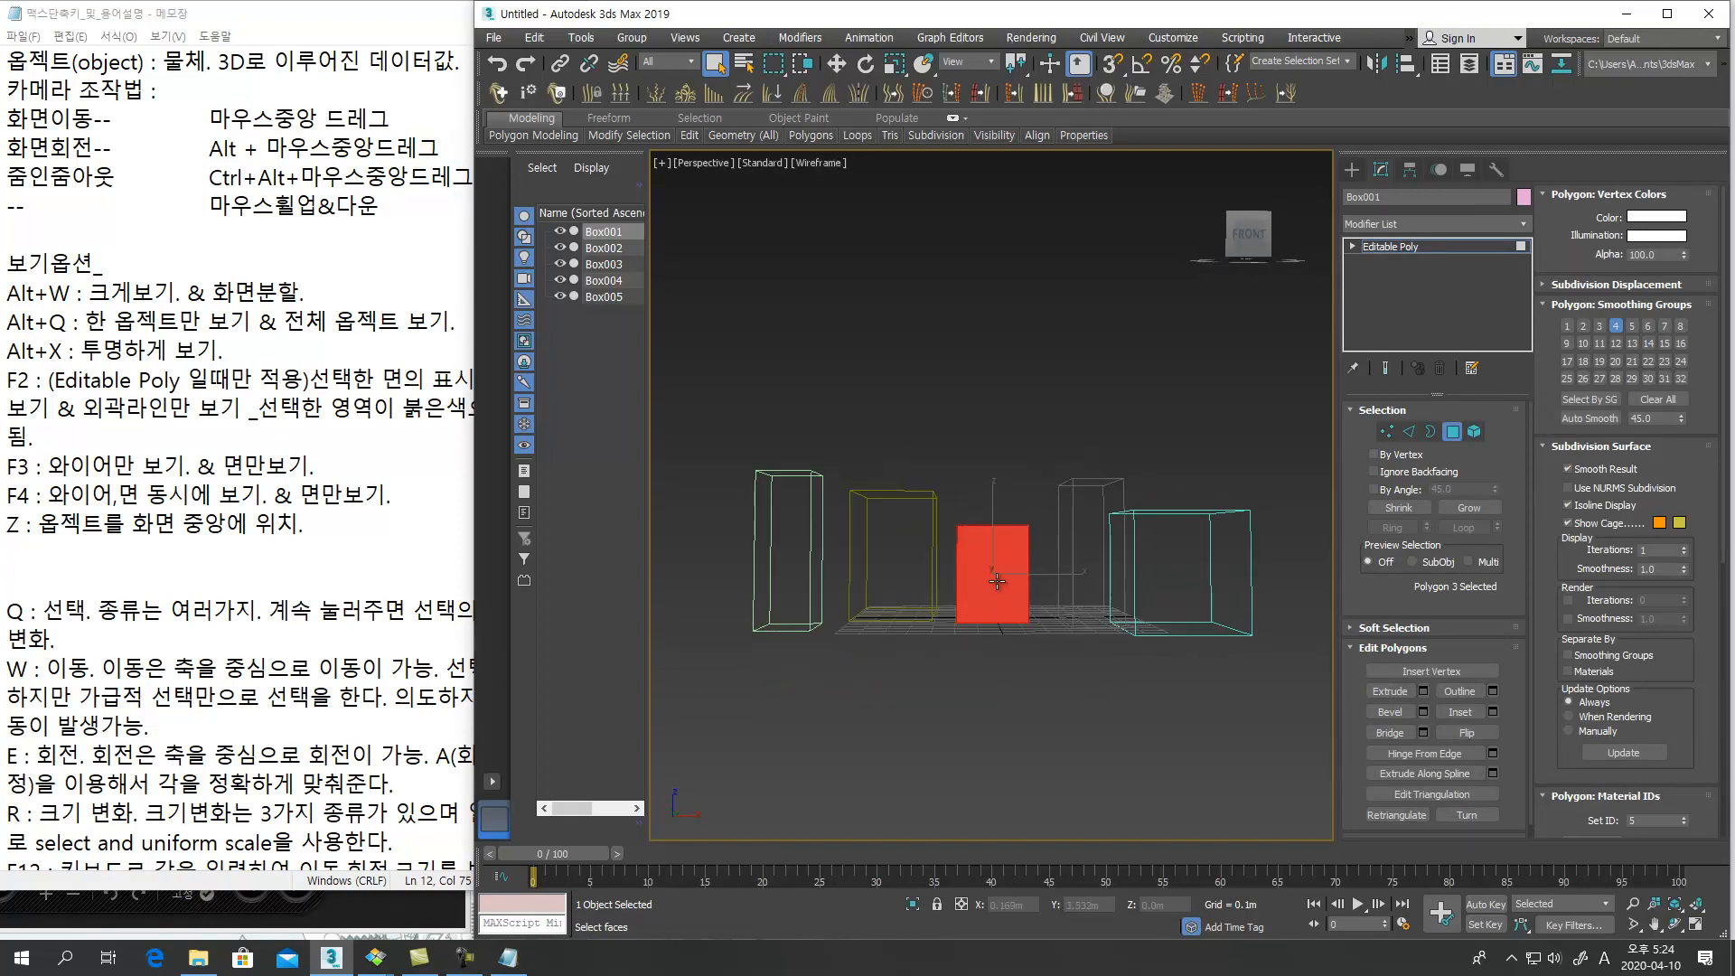
key("F2")
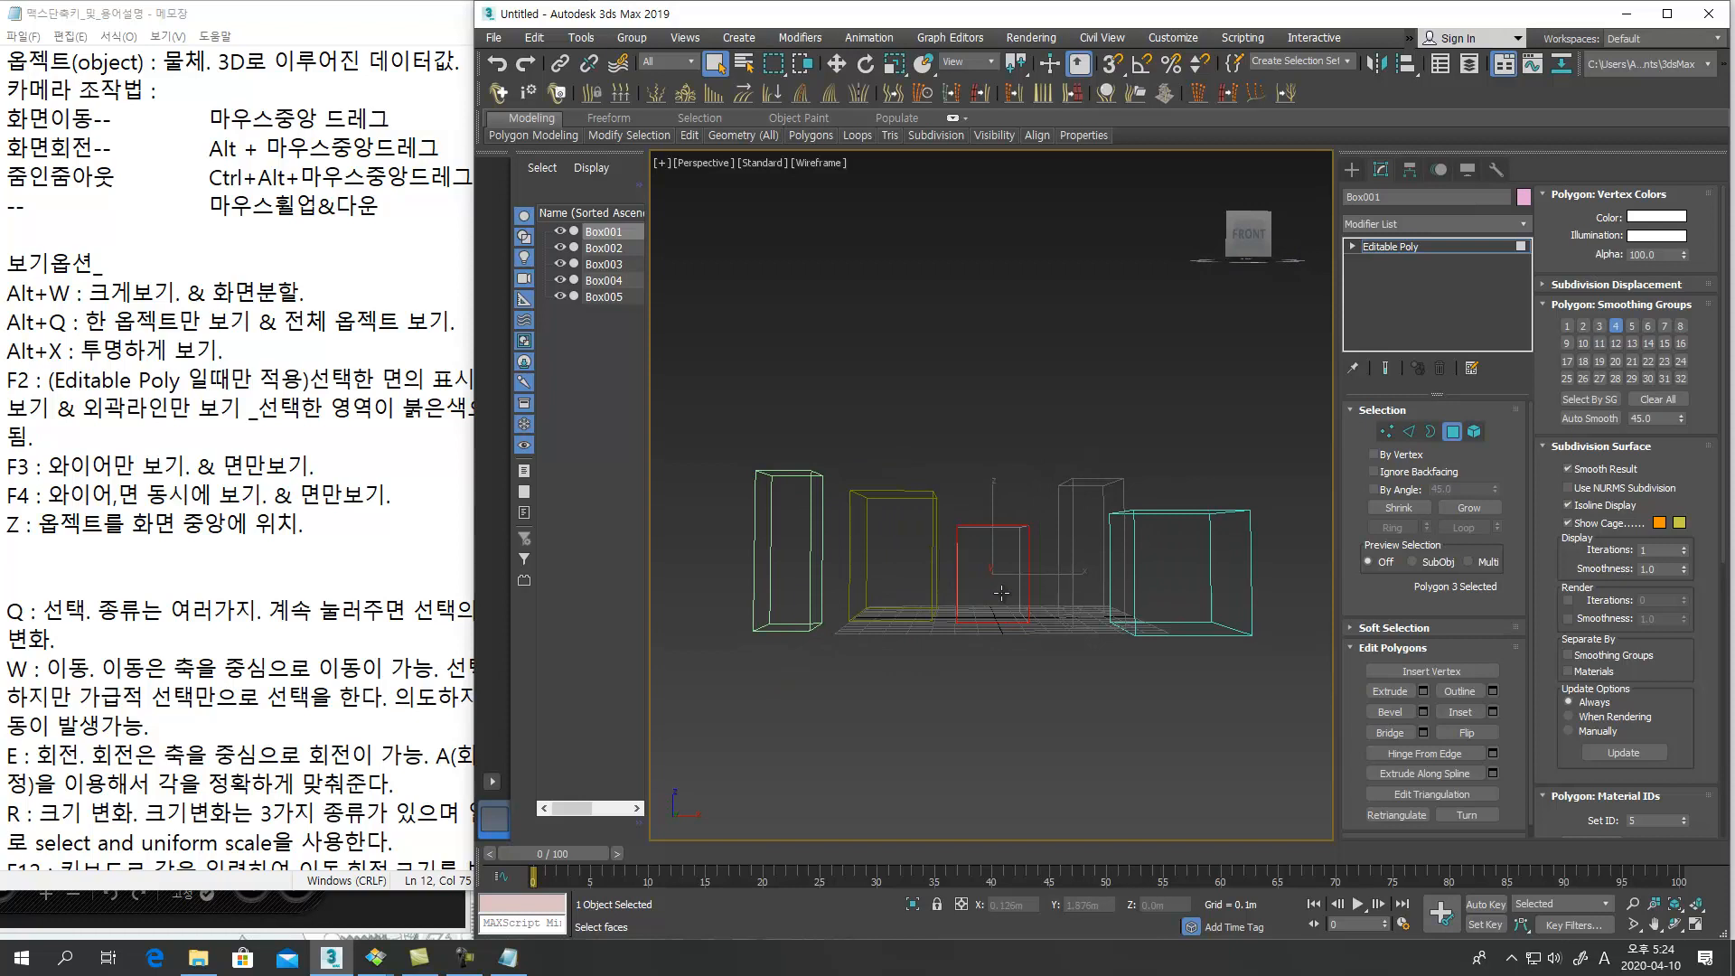
key("F2")
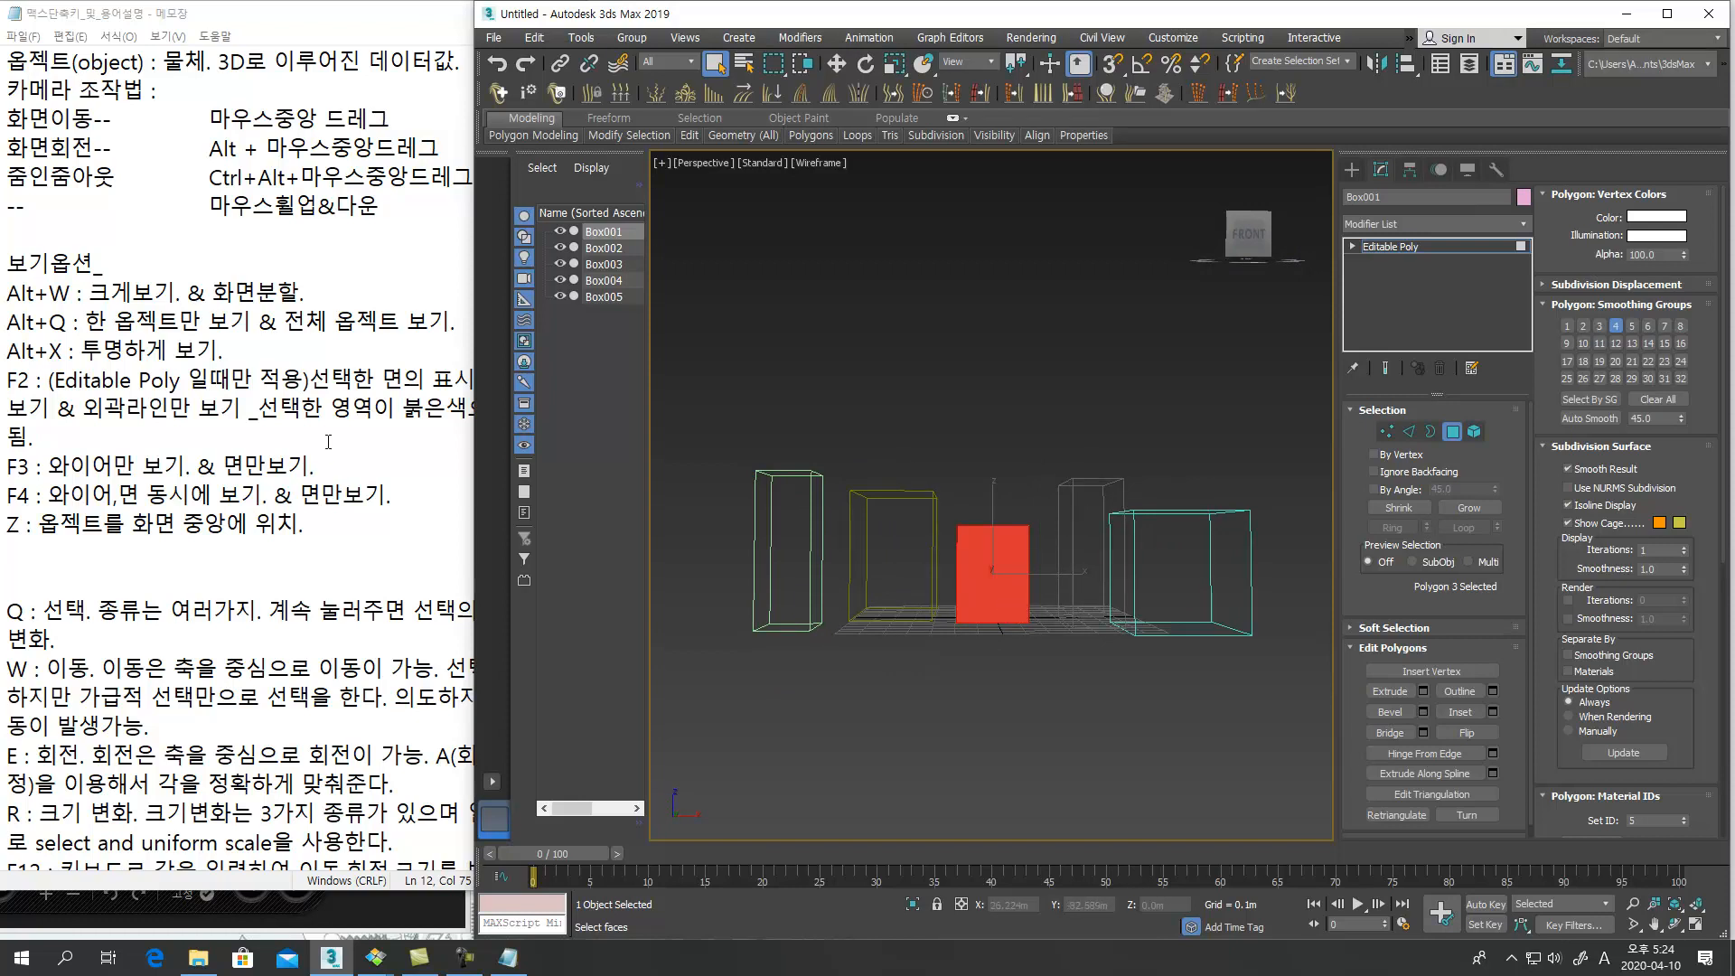
Leave Polygon sub-object level and toggle the viewport repeatedly between wireframe and shaded display, ending with Default Shading
left_click(1452, 431)
middle_click_drag(1021, 623, 1104, 637, "alt")
key("F3")
key("F3")
key("F3")
key("F3")
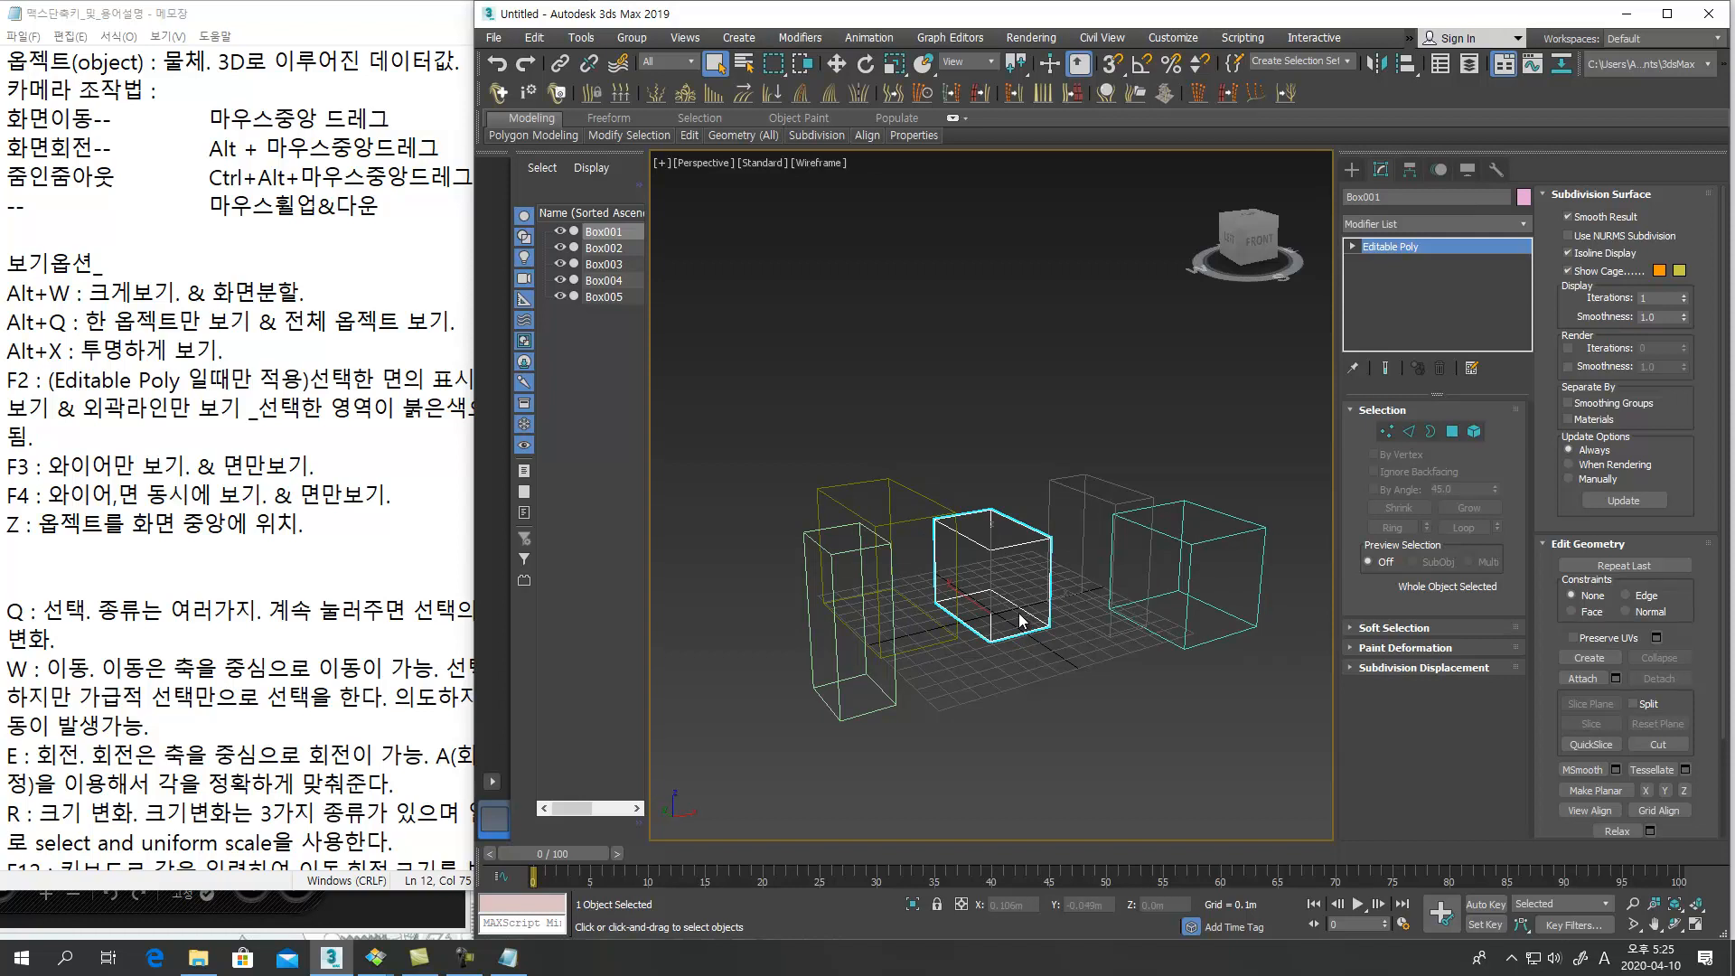
key("F3")
key("F3")
key("F3")
key("F3")
mouse_move(1017, 643)
middle_mouse_down("ctrl+alt")
mouse_move(1018, 596)
mouse_move(1056, 611)
mouse_move(1010, 638)
mouse_move(1005, 624)
mouse_move(1014, 640)
middle_mouse_up("ctrl+alt")
scroll(1012, 604, "down", 2)
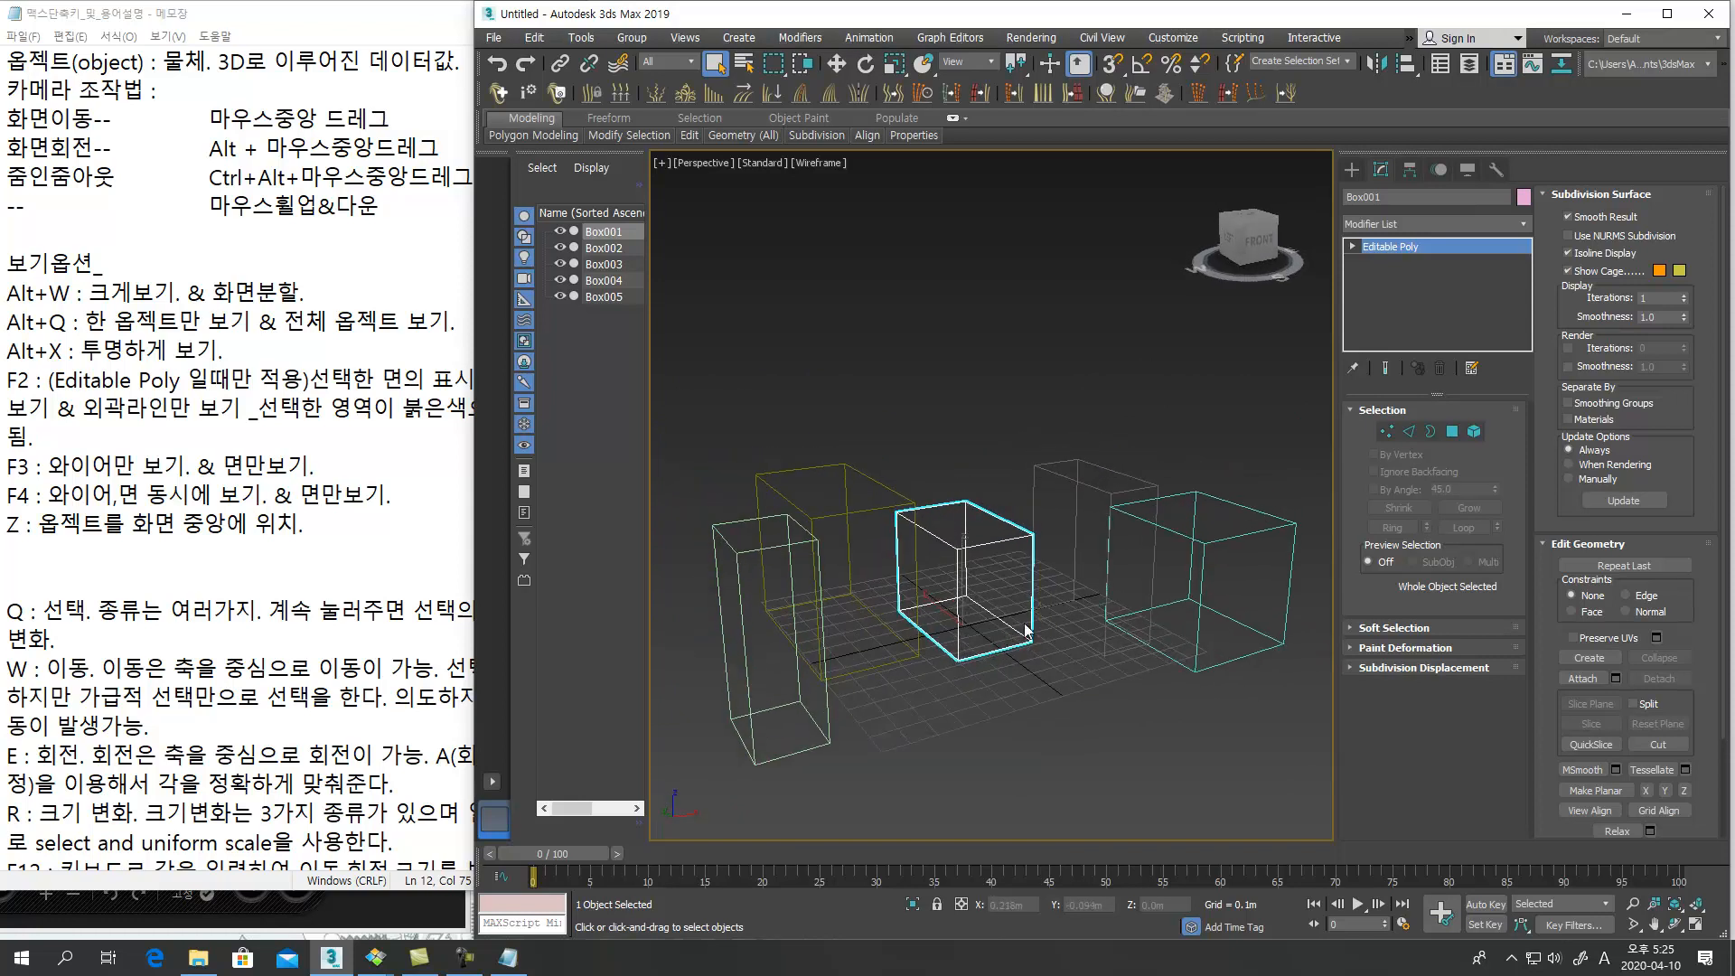
key("F3")
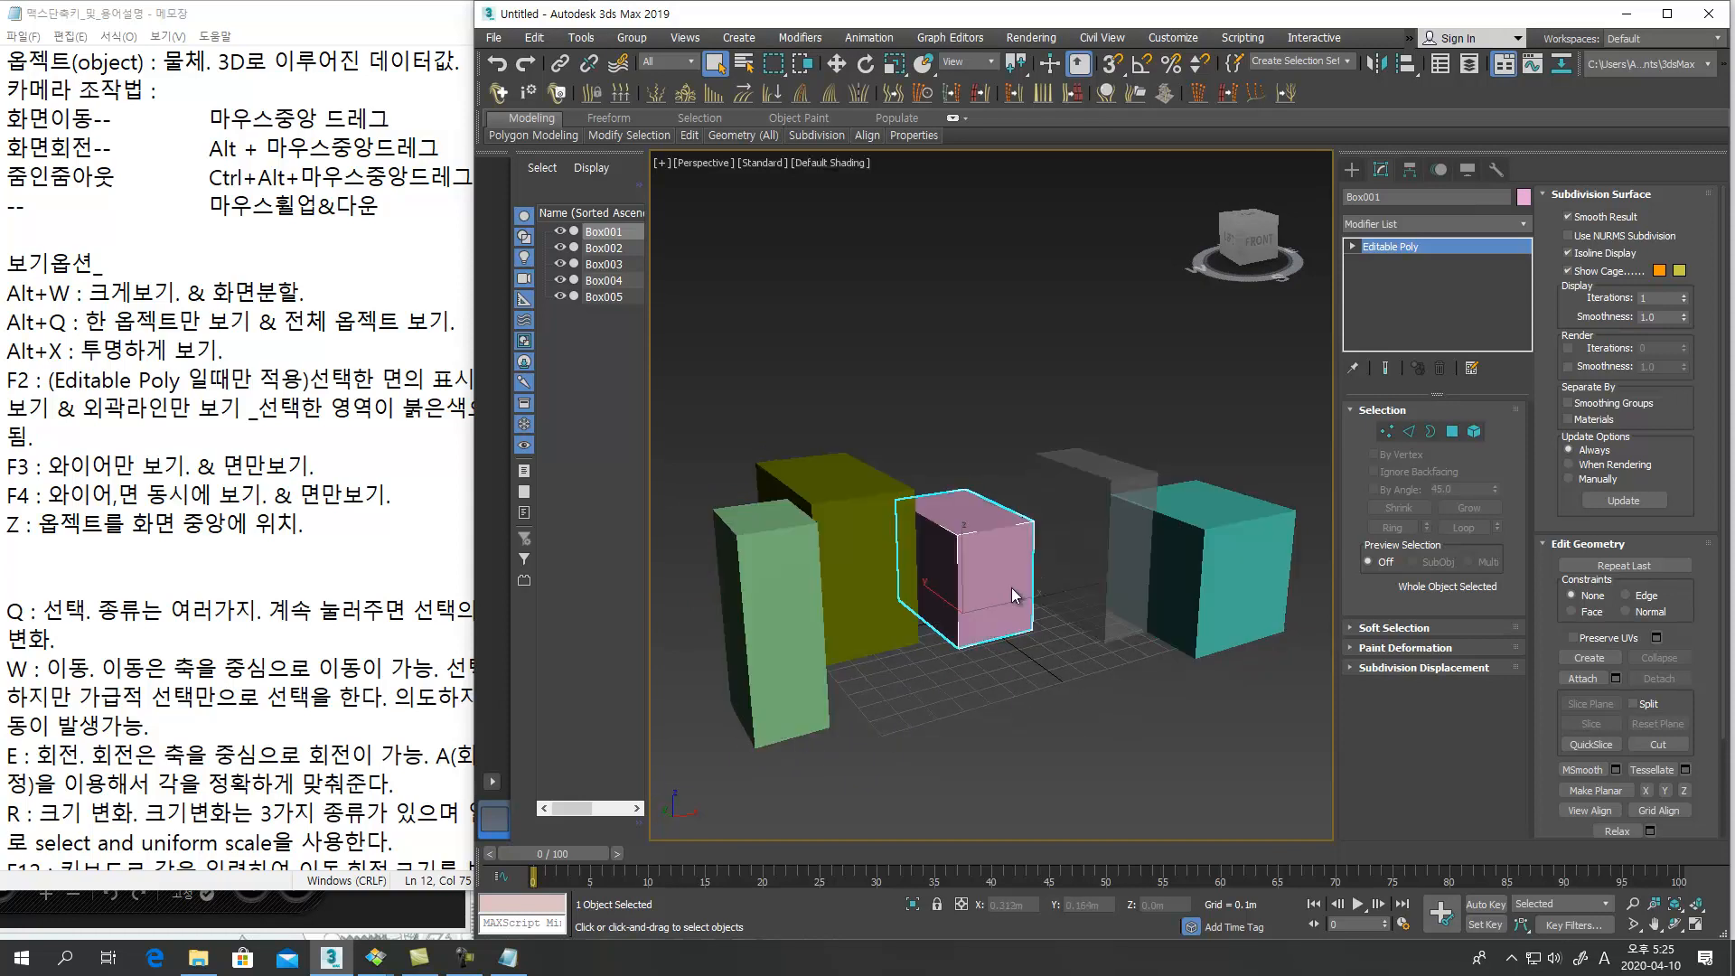
Point out the F3 line in the notes, toggle edged faces several times with the display left on, and keep the pink box selected
key("F4")
mouse_move(1021, 619)
middle_mouse_down("alt")
mouse_move(1028, 670)
mouse_move(990, 663)
mouse_move(1016, 655)
middle_mouse_up("alt")
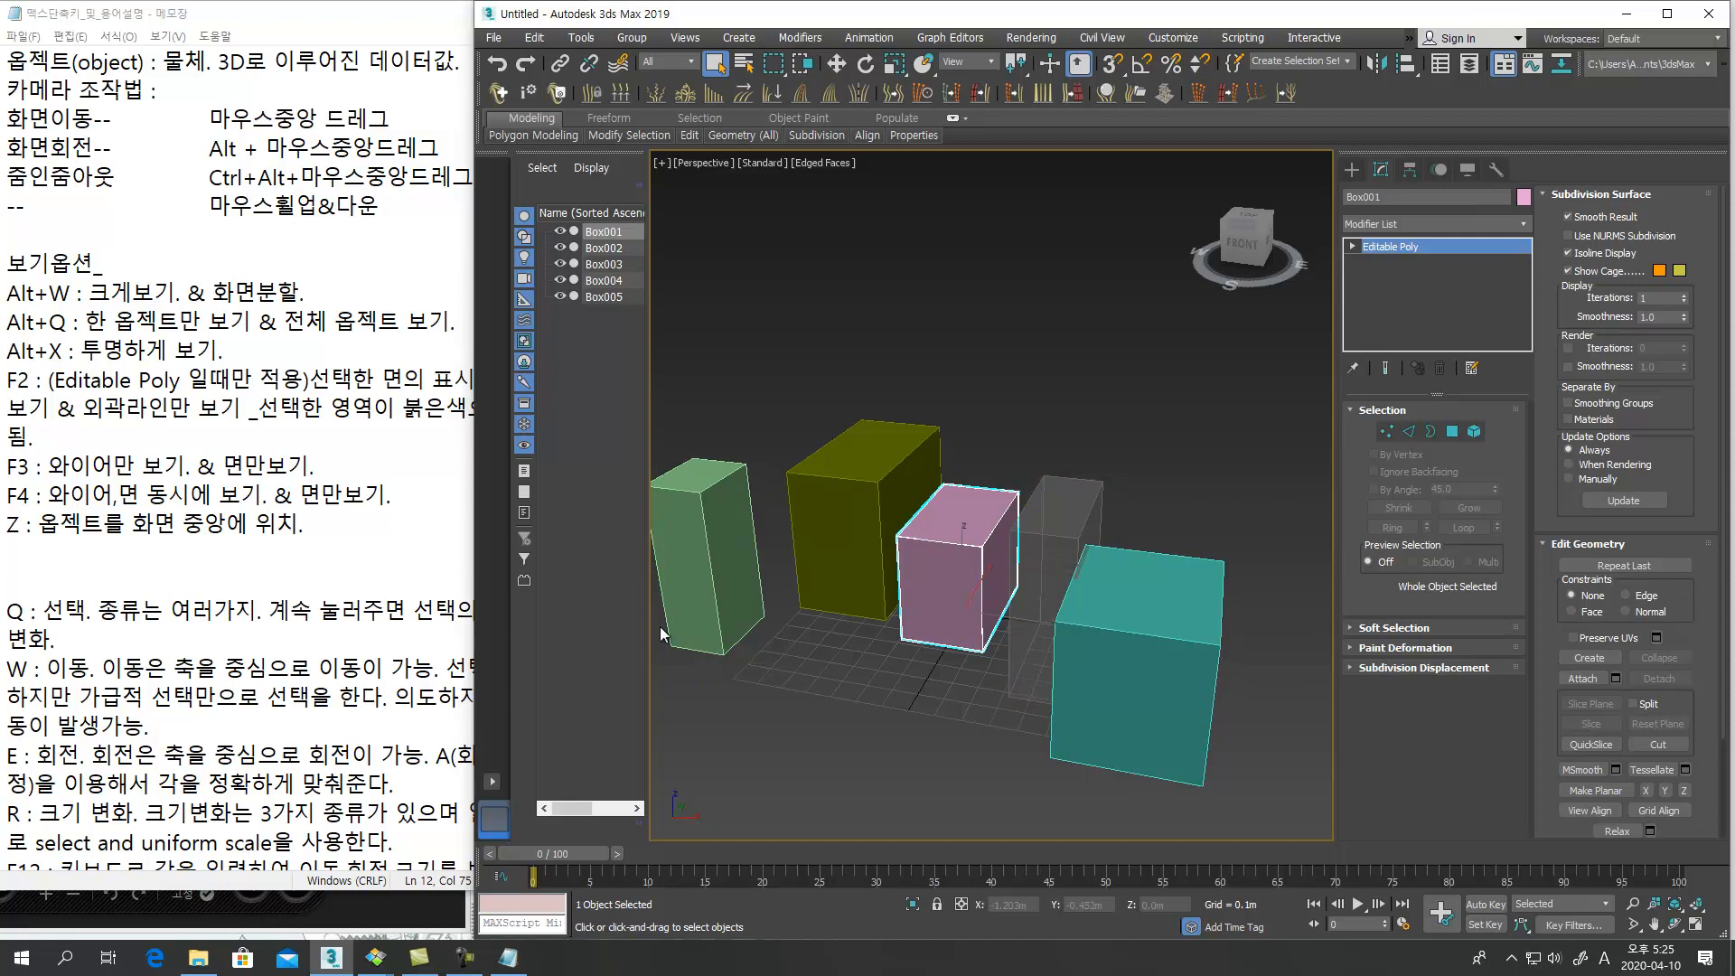
left_click(313, 521)
left_click(315, 465)
middle_click_drag(1028, 617, 1061, 579, "alt")
key("F4")
key("F4")
key("F4")
key("F4")
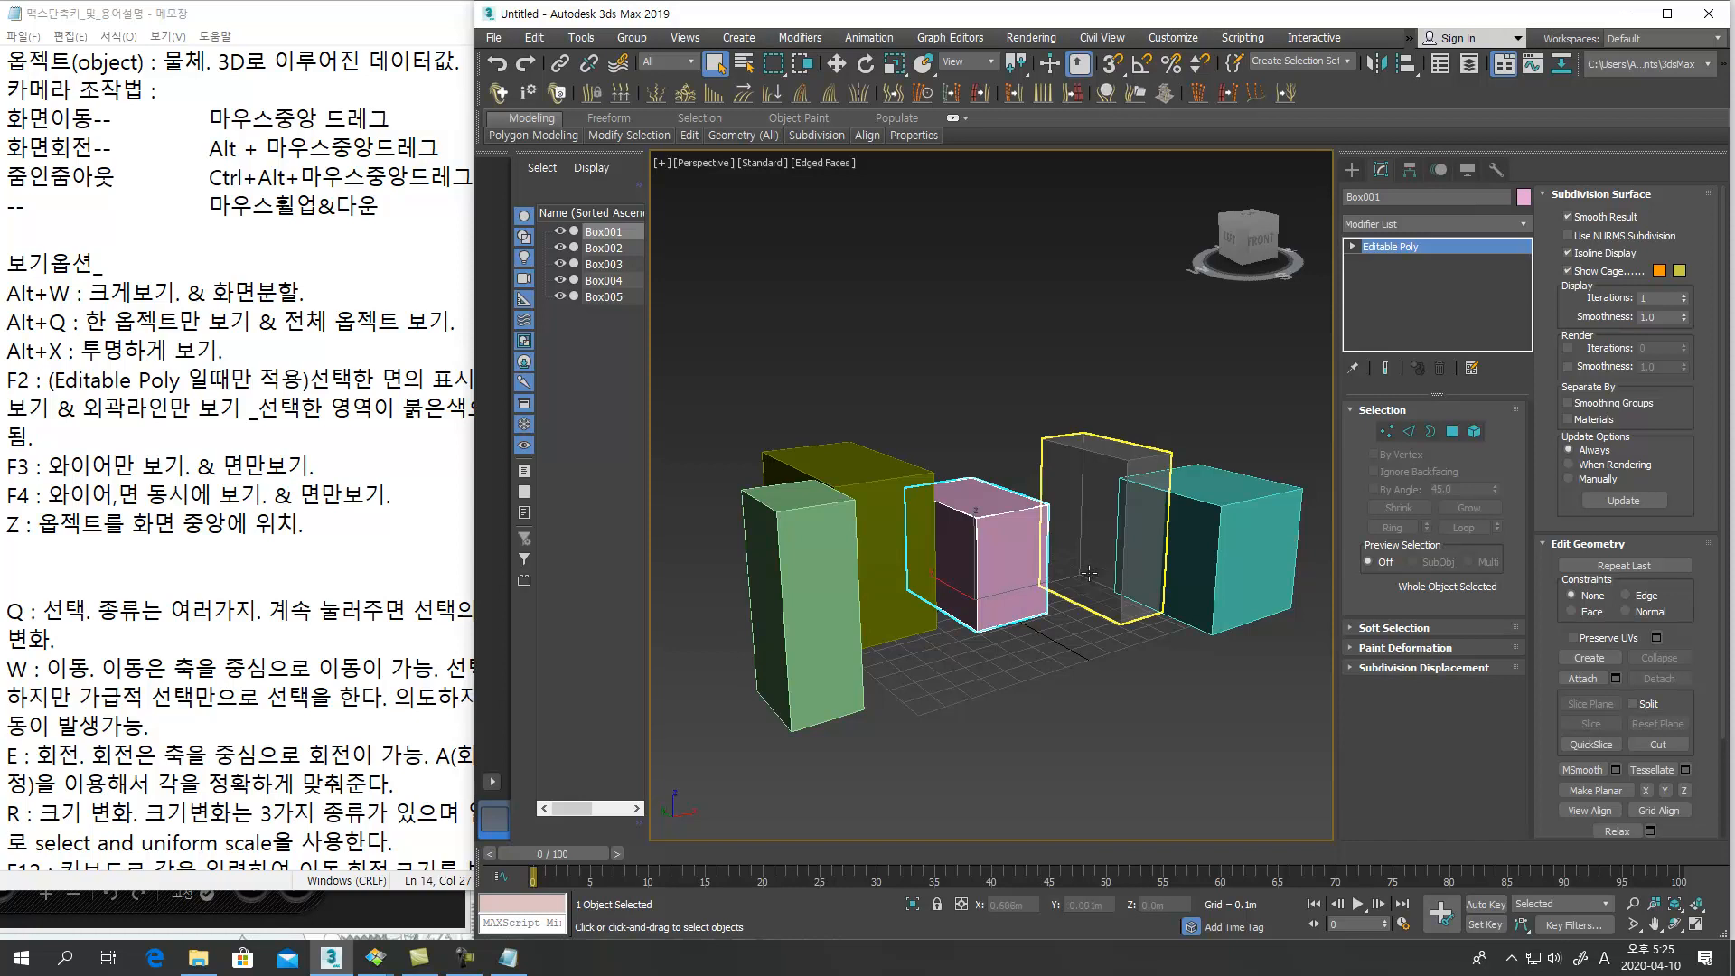
left_click(1182, 625)
left_click(989, 599)
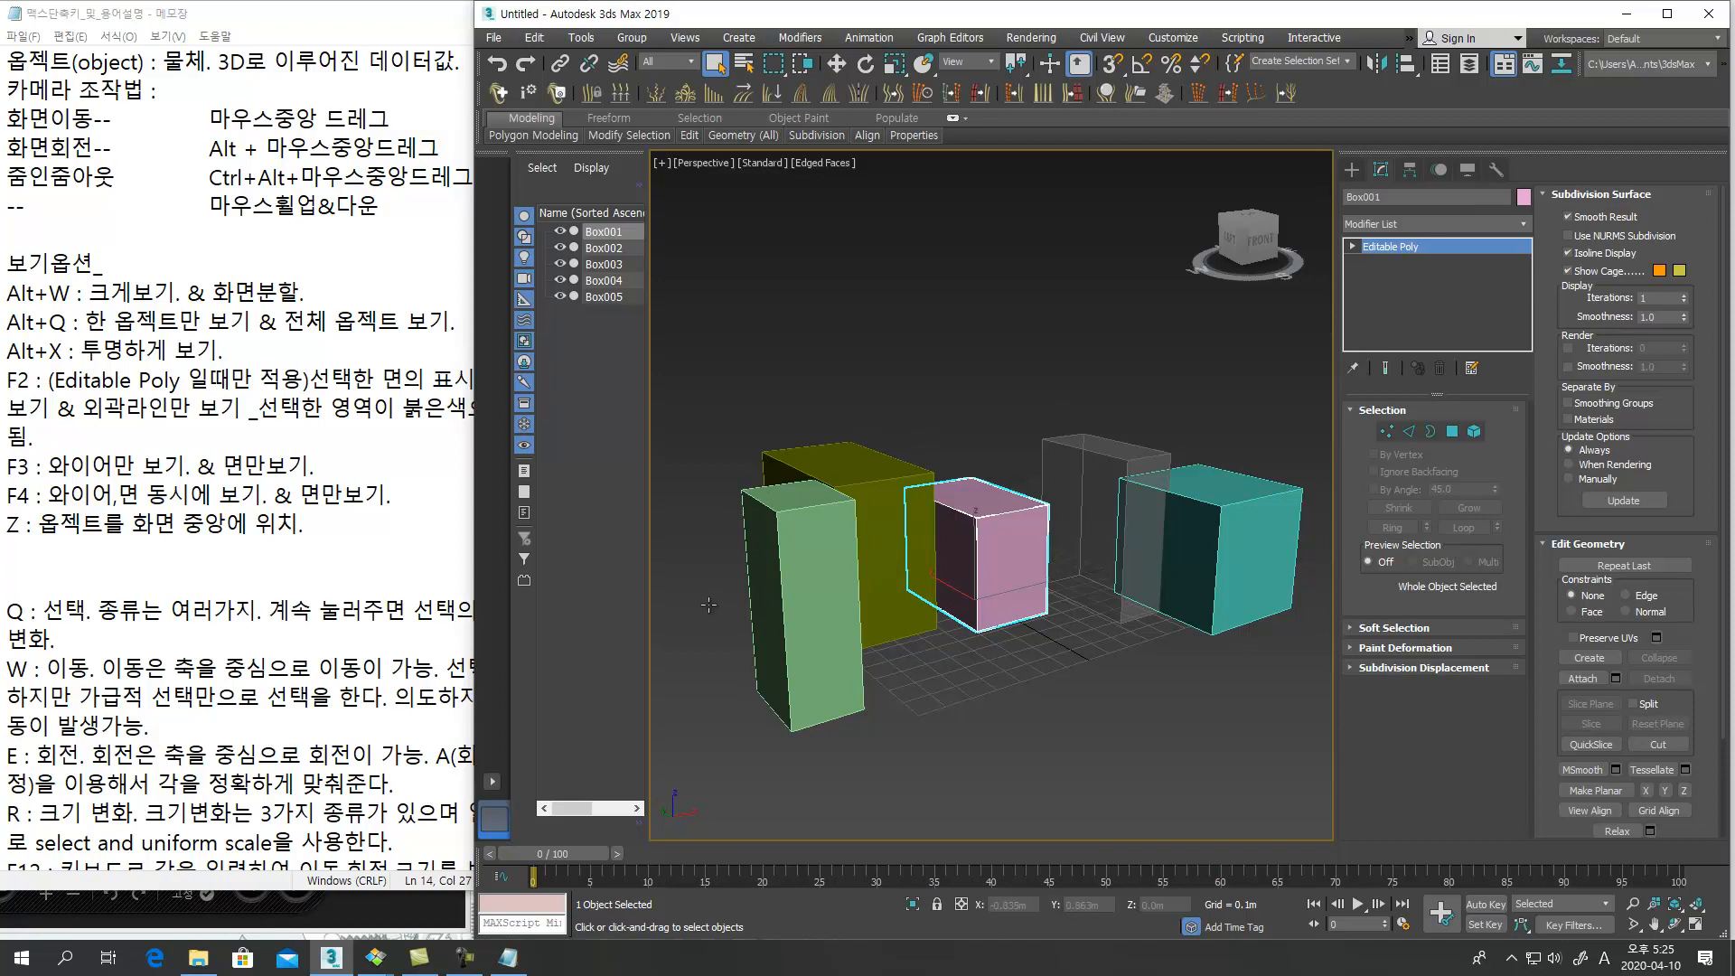
Point out the Z entry in the notes, pan all boxes out of view, and centre the view on the selected pink box
left_click(350, 535)
middle_click_drag(1153, 657, 524, 684)
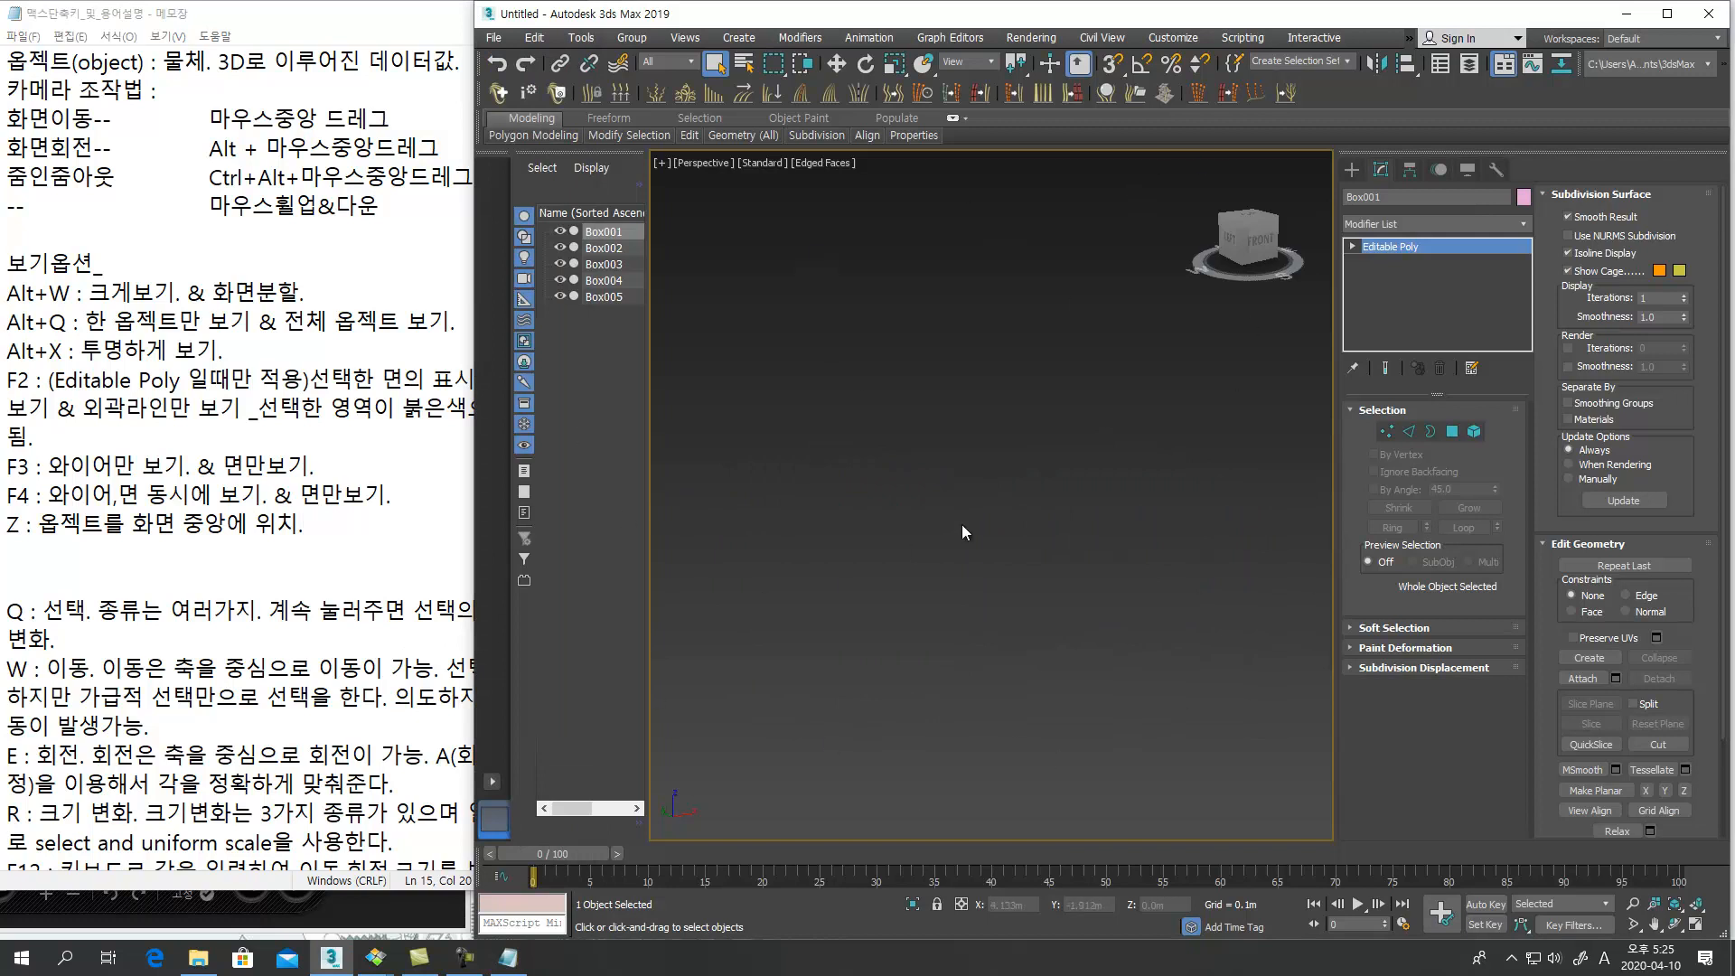
key("z")
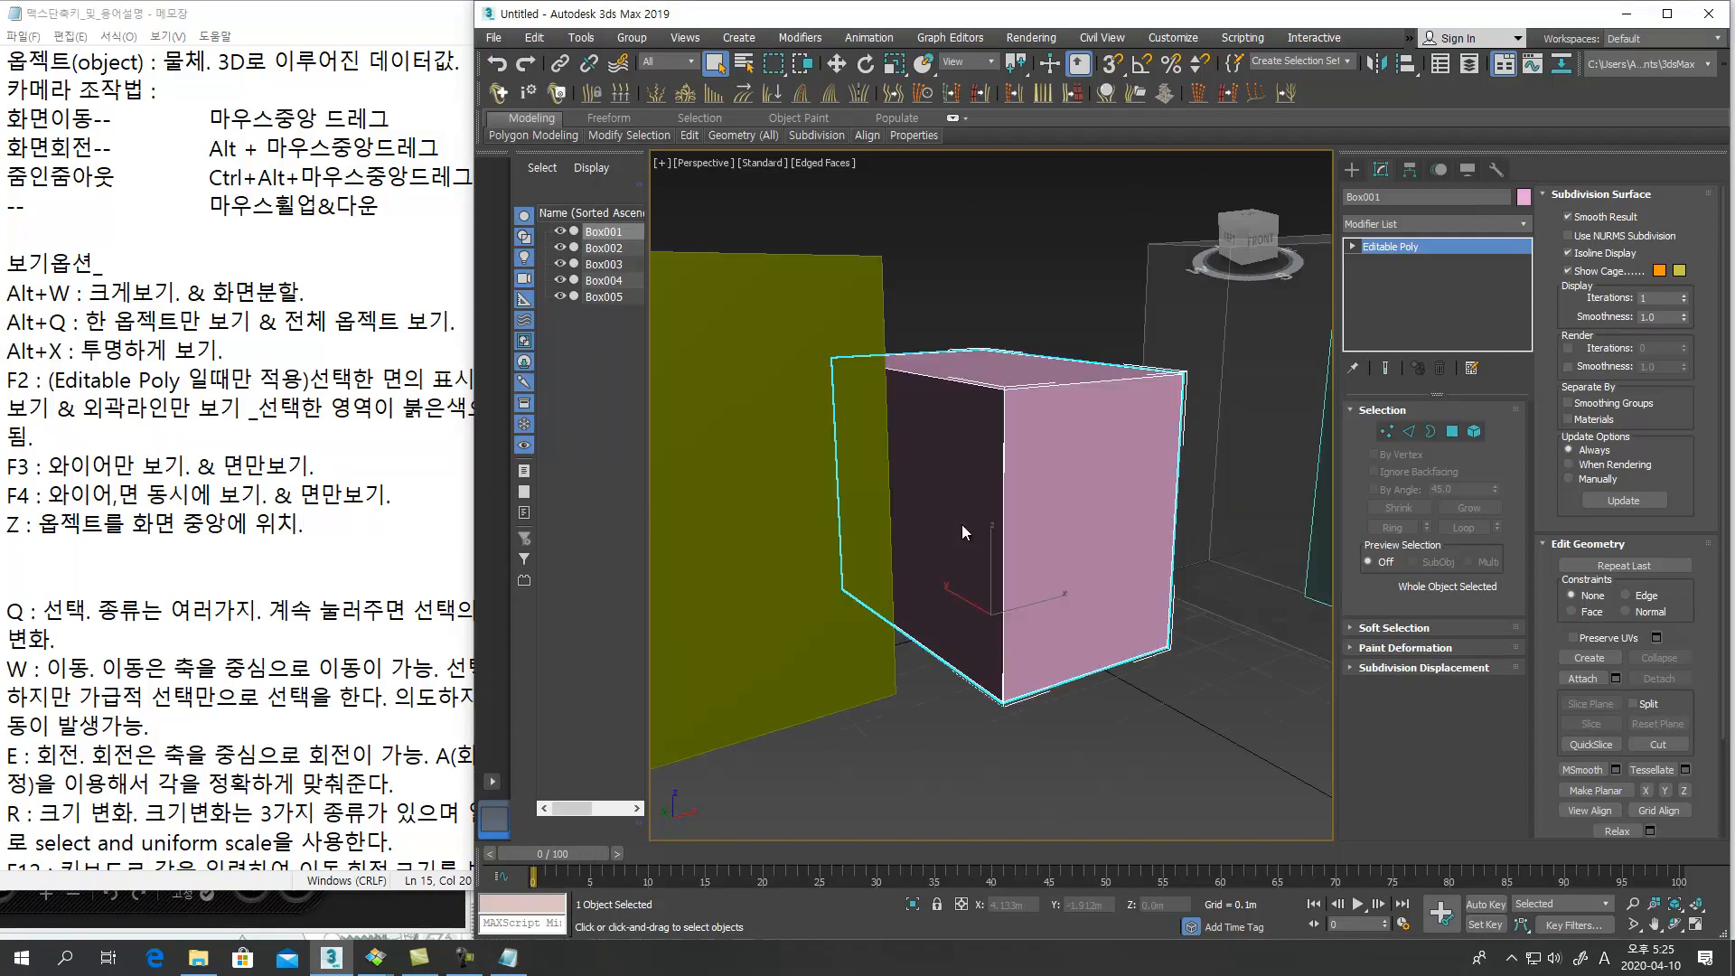
middle_click_drag(1063, 556, 949, 623, "alt")
Highlight the Q selection entry in the notes and place the cursor at the end of the W move entry
left_click(189, 645)
scroll(189, 644, "down", 4)
left_click_drag(56, 292, 2, 261)
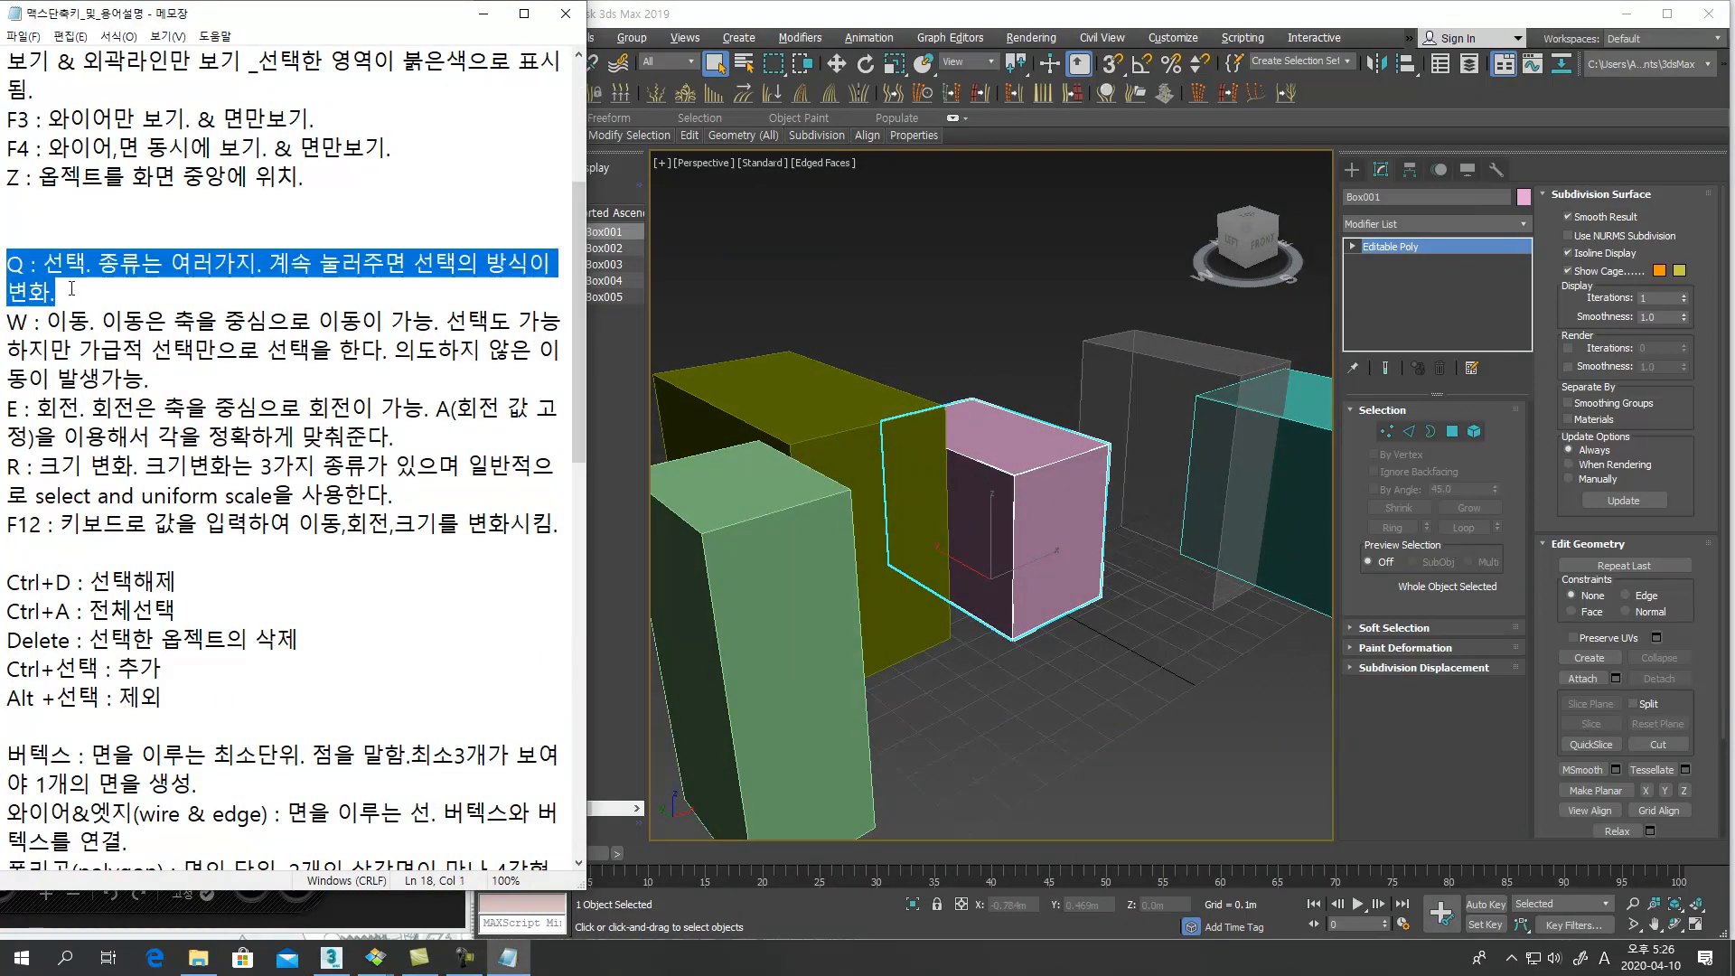
left_click(78, 290)
left_click_drag(50, 289, 3, 267)
left_click(167, 377)
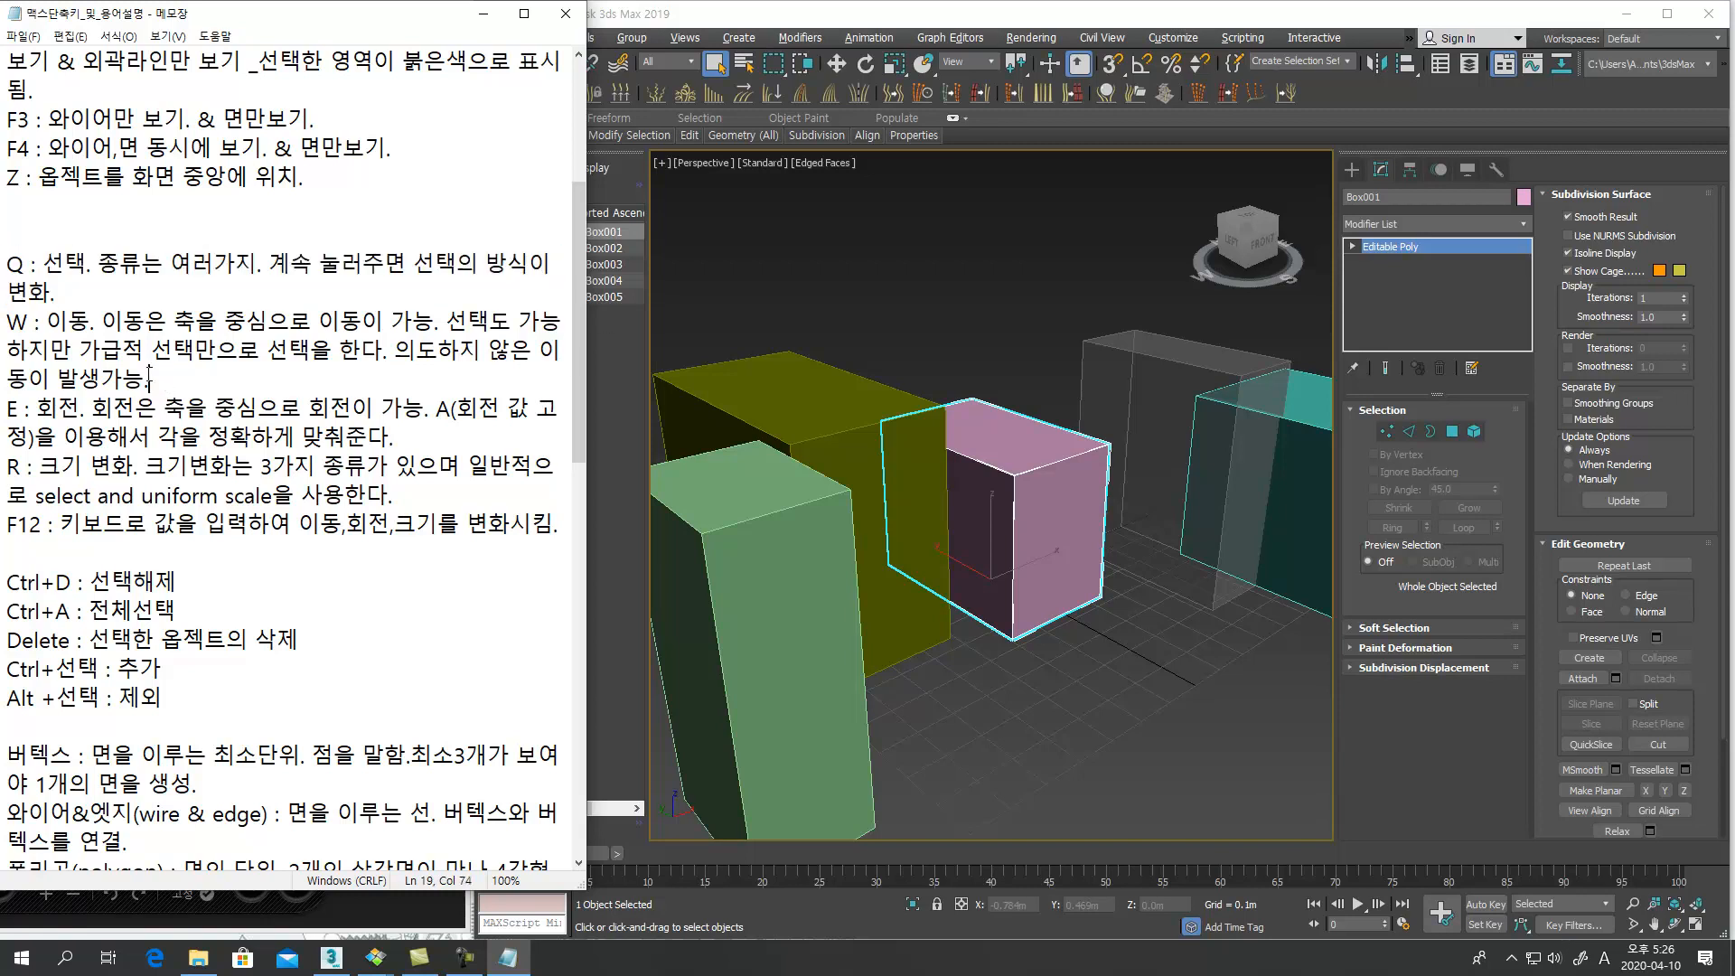
Switch back to 3ds Max and try moving the pink box with the Move tool
left_click(331, 957)
key("w")
left_click_drag(993, 527, 912, 555)
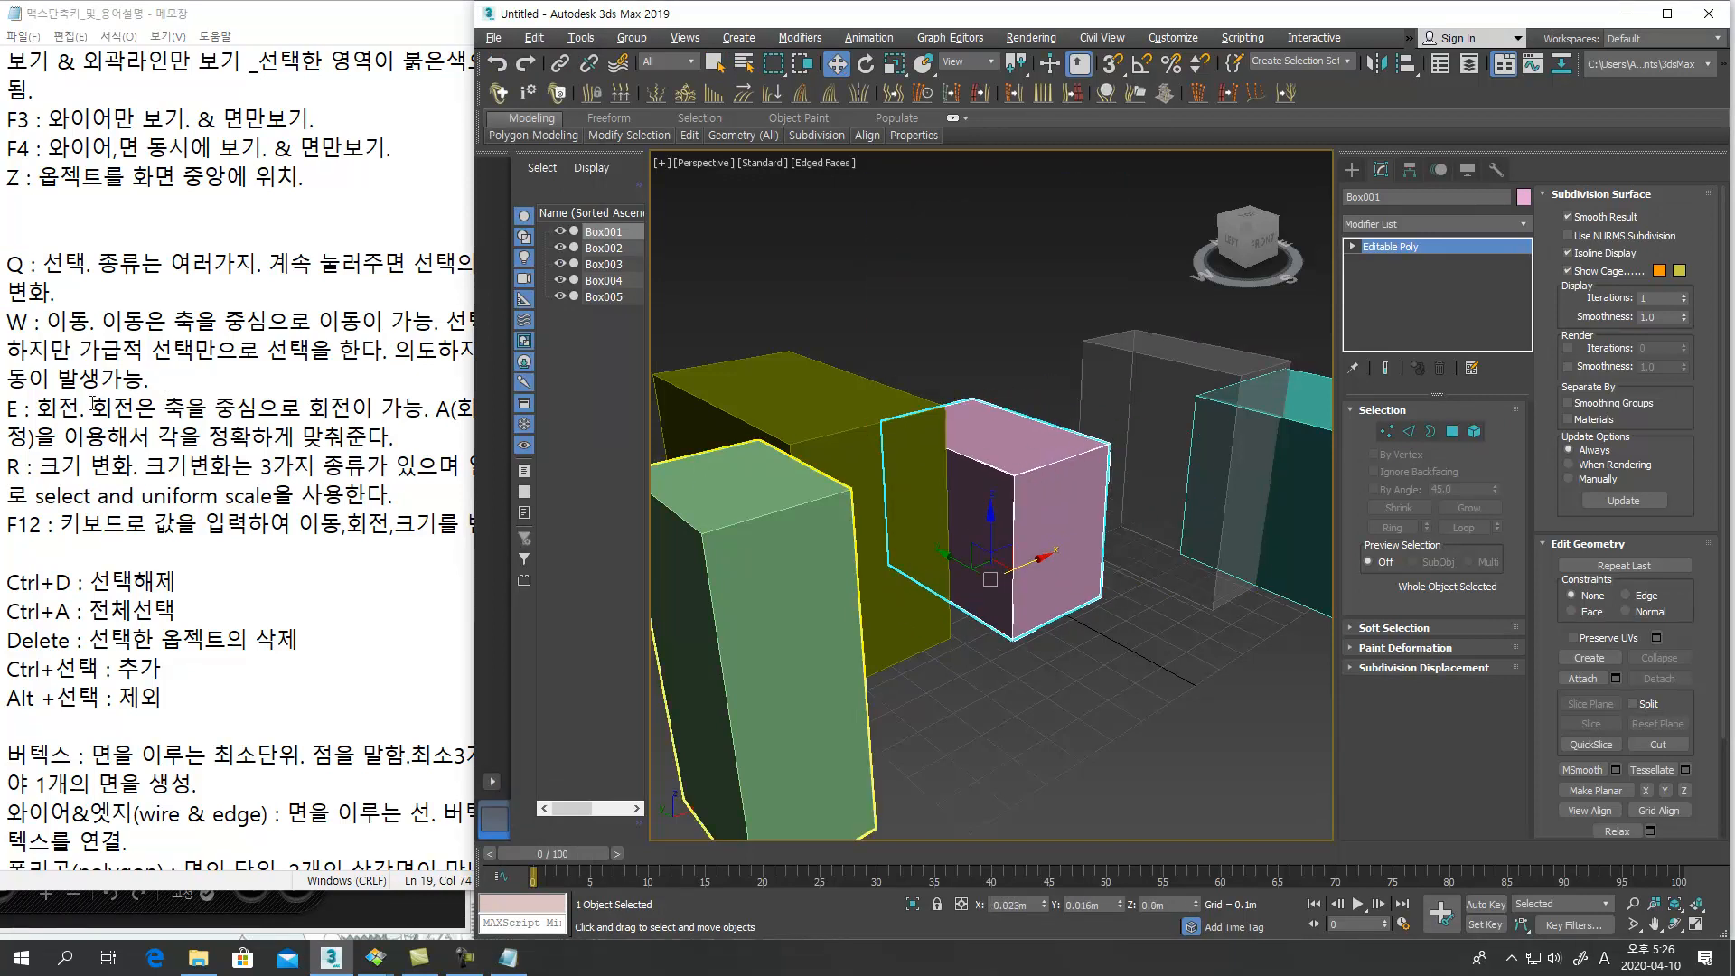
Point out the E entry in the notes, then try rotating the pink box about its Z axis
left_click(95, 407)
scroll(135, 390, "down", 1)
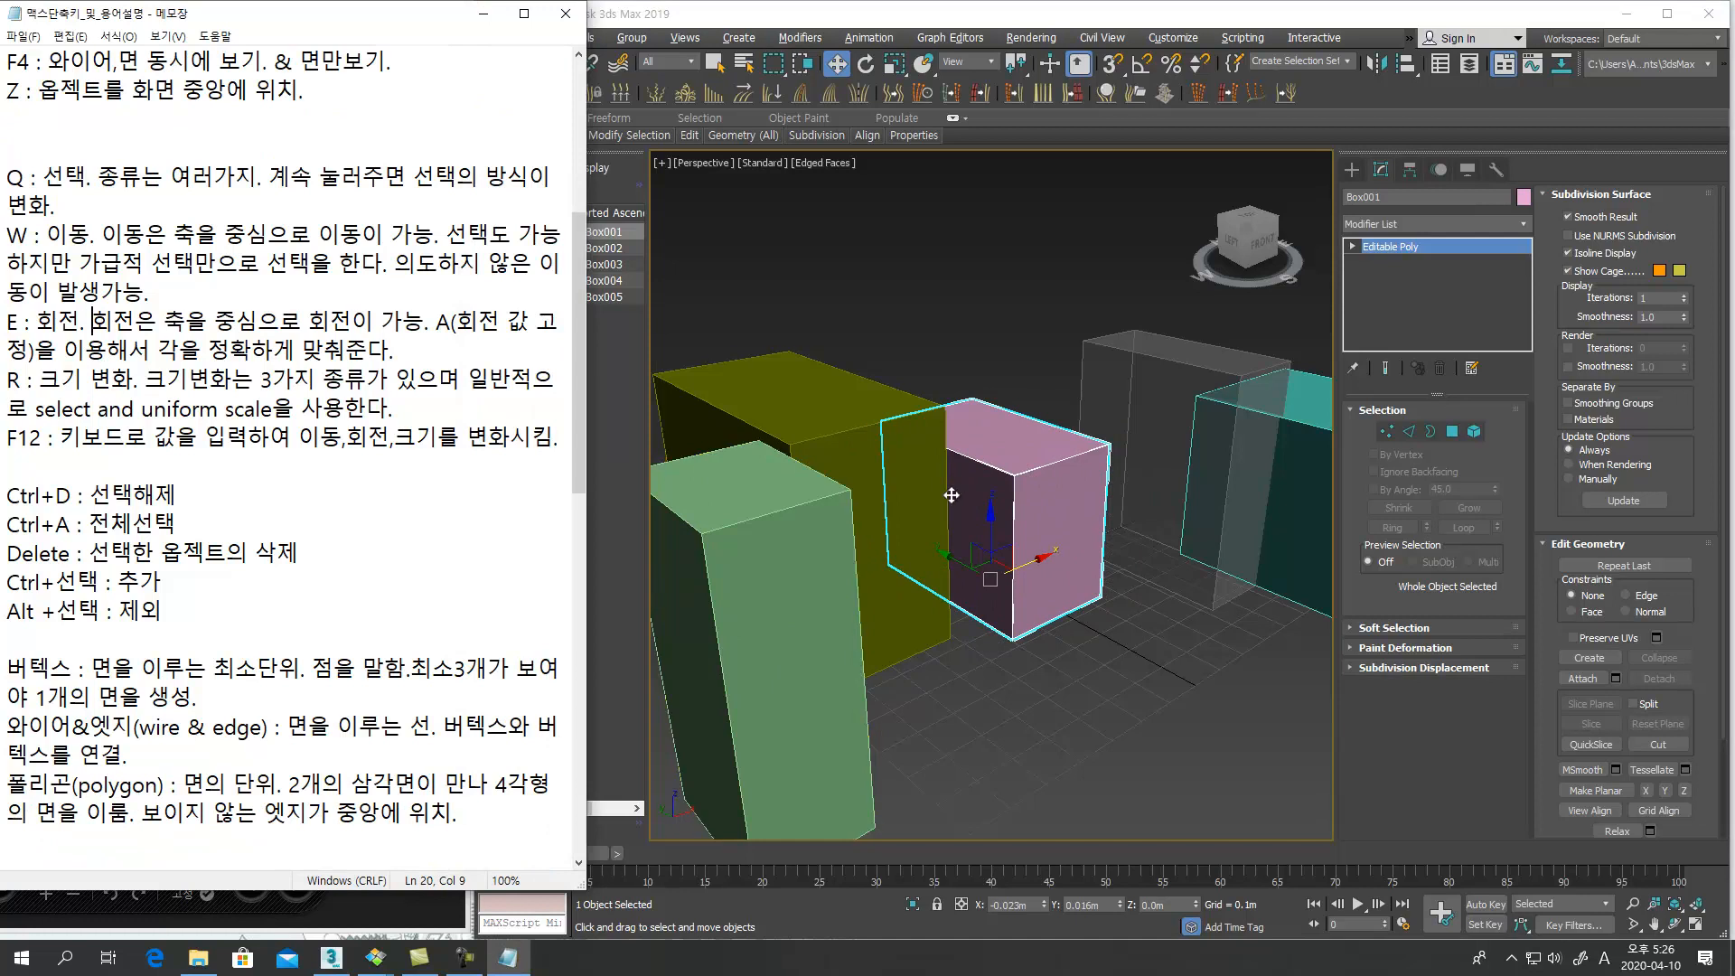
left_click(1028, 576)
key("e")
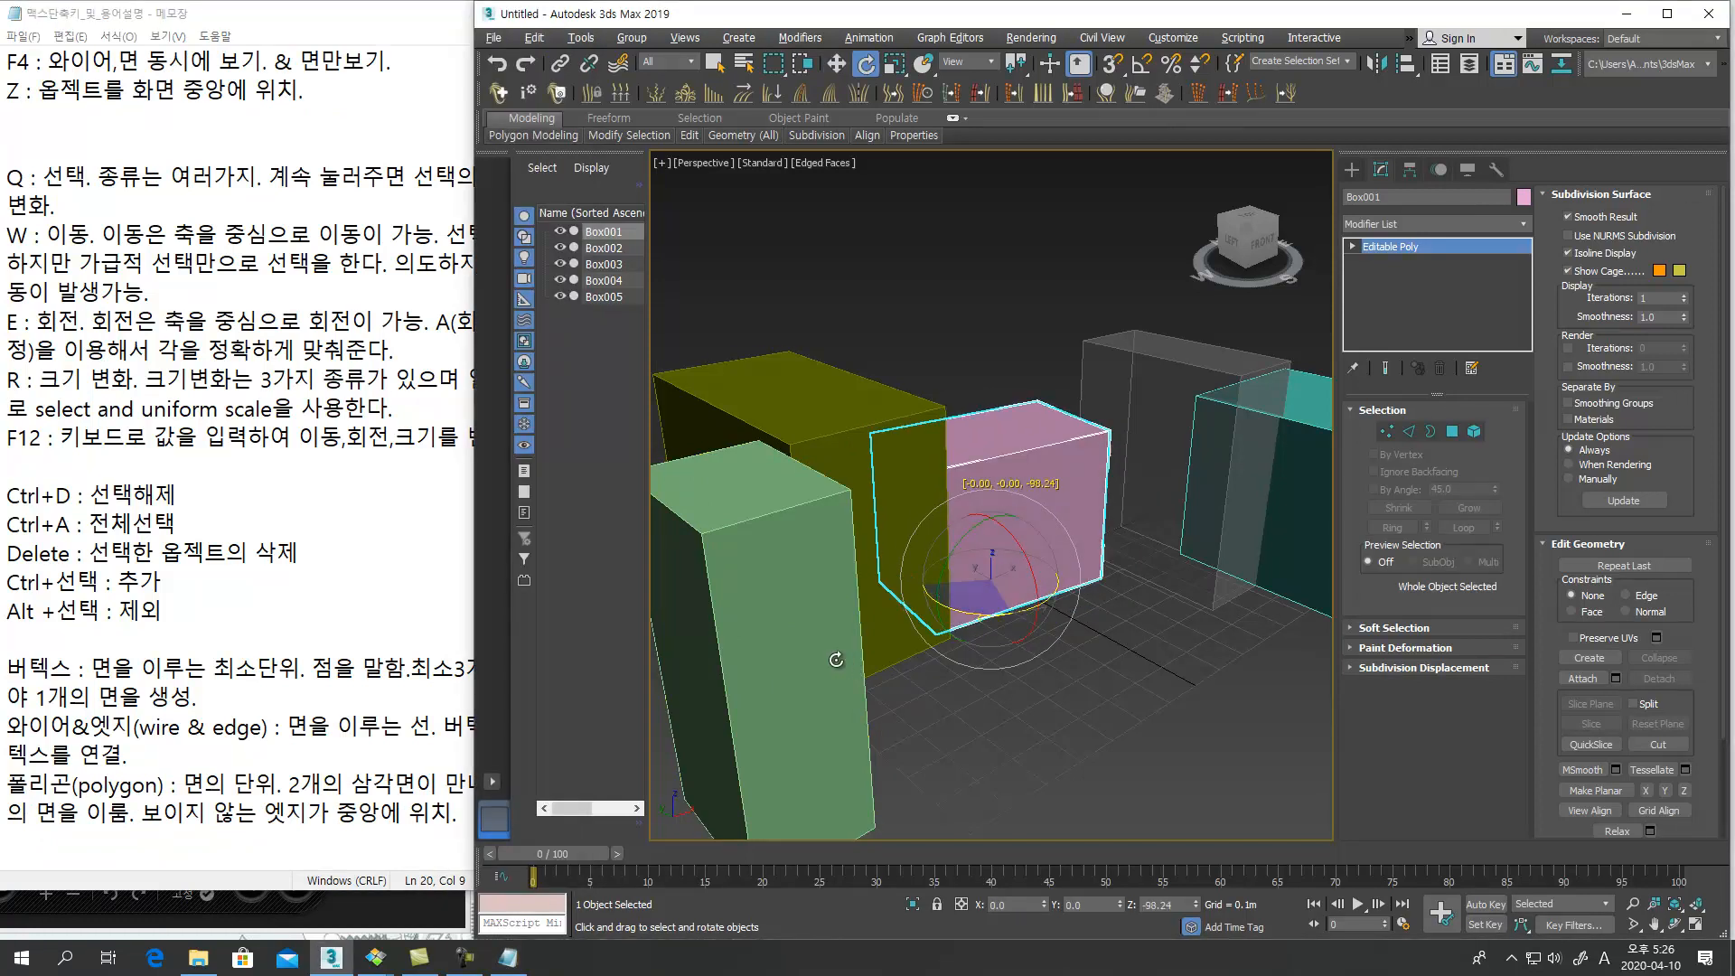
Highlight the R entry in the notes, then squash the pink box to about 149% in X and Y and 48% in Z
left_click(65, 378)
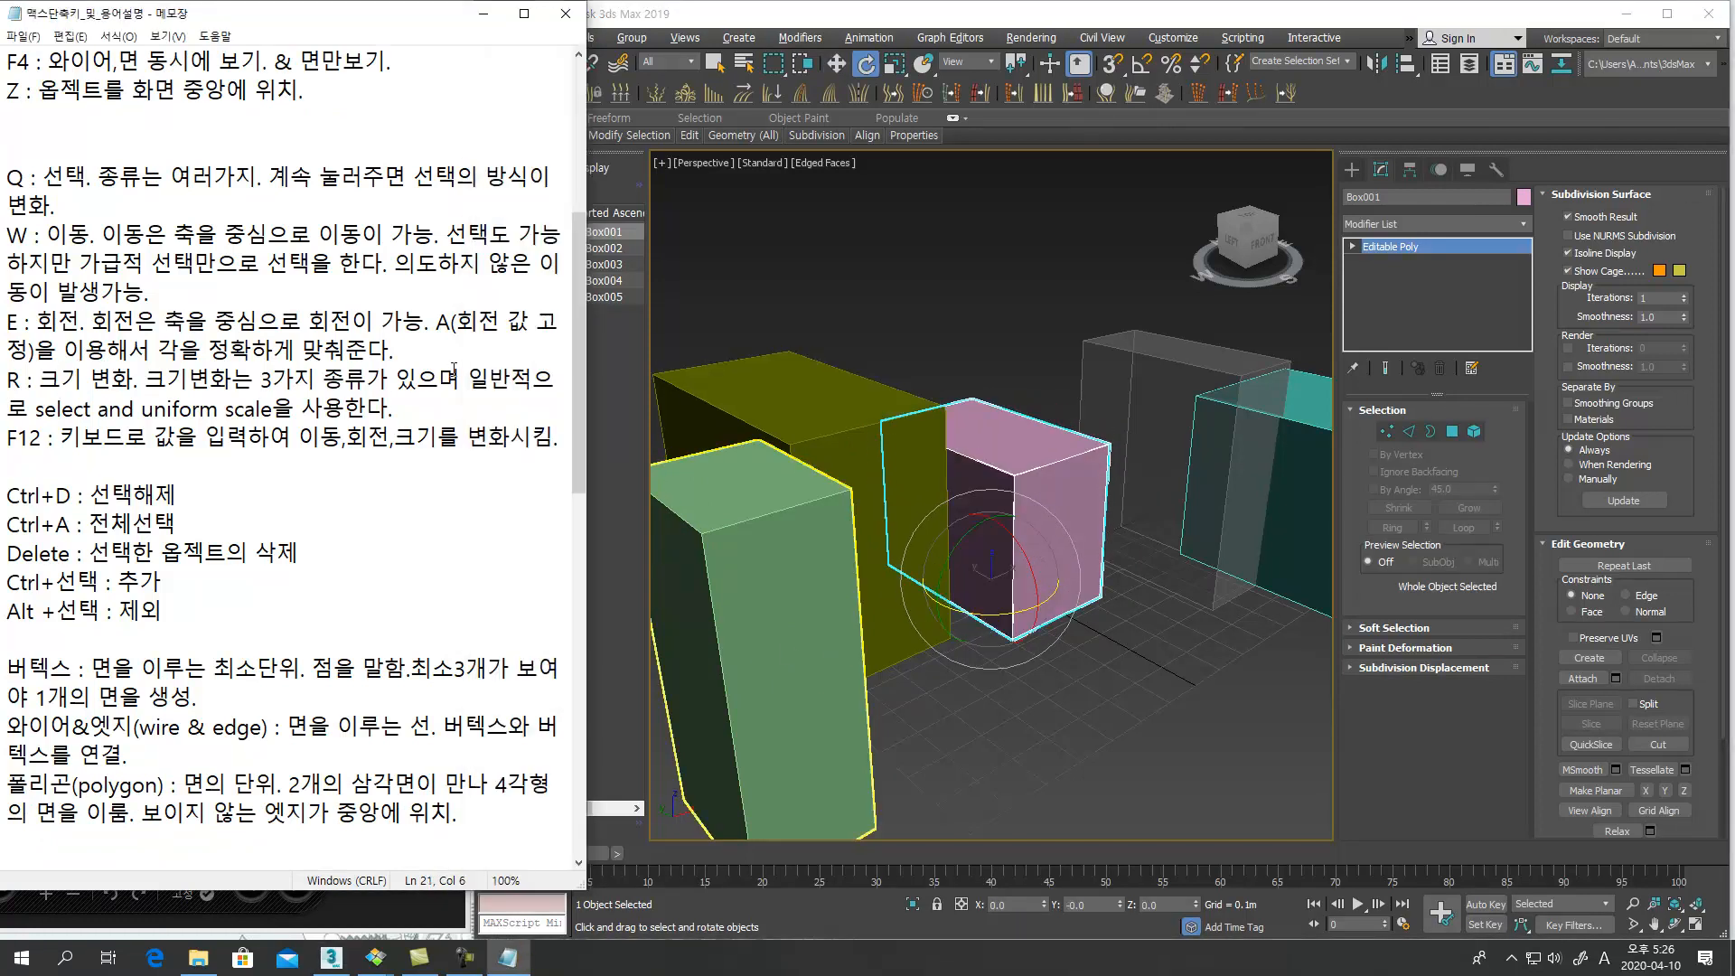
left_click_drag(403, 418, 2, 365)
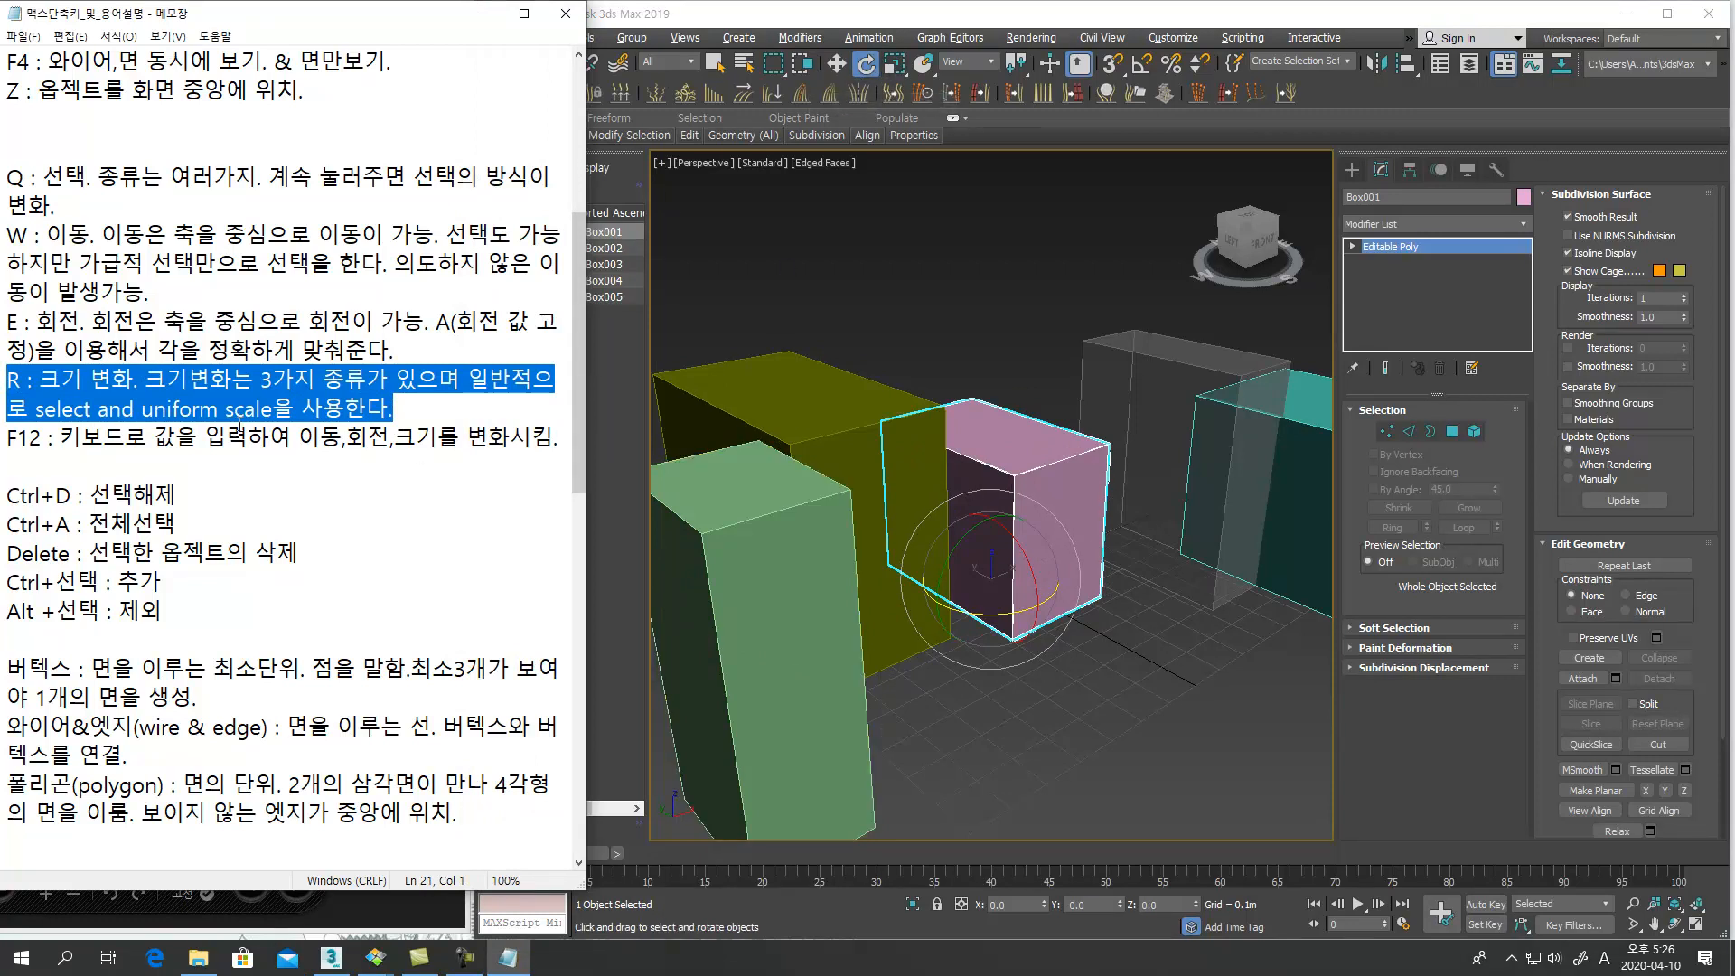
left_click_drag(894, 67, 898, 93)
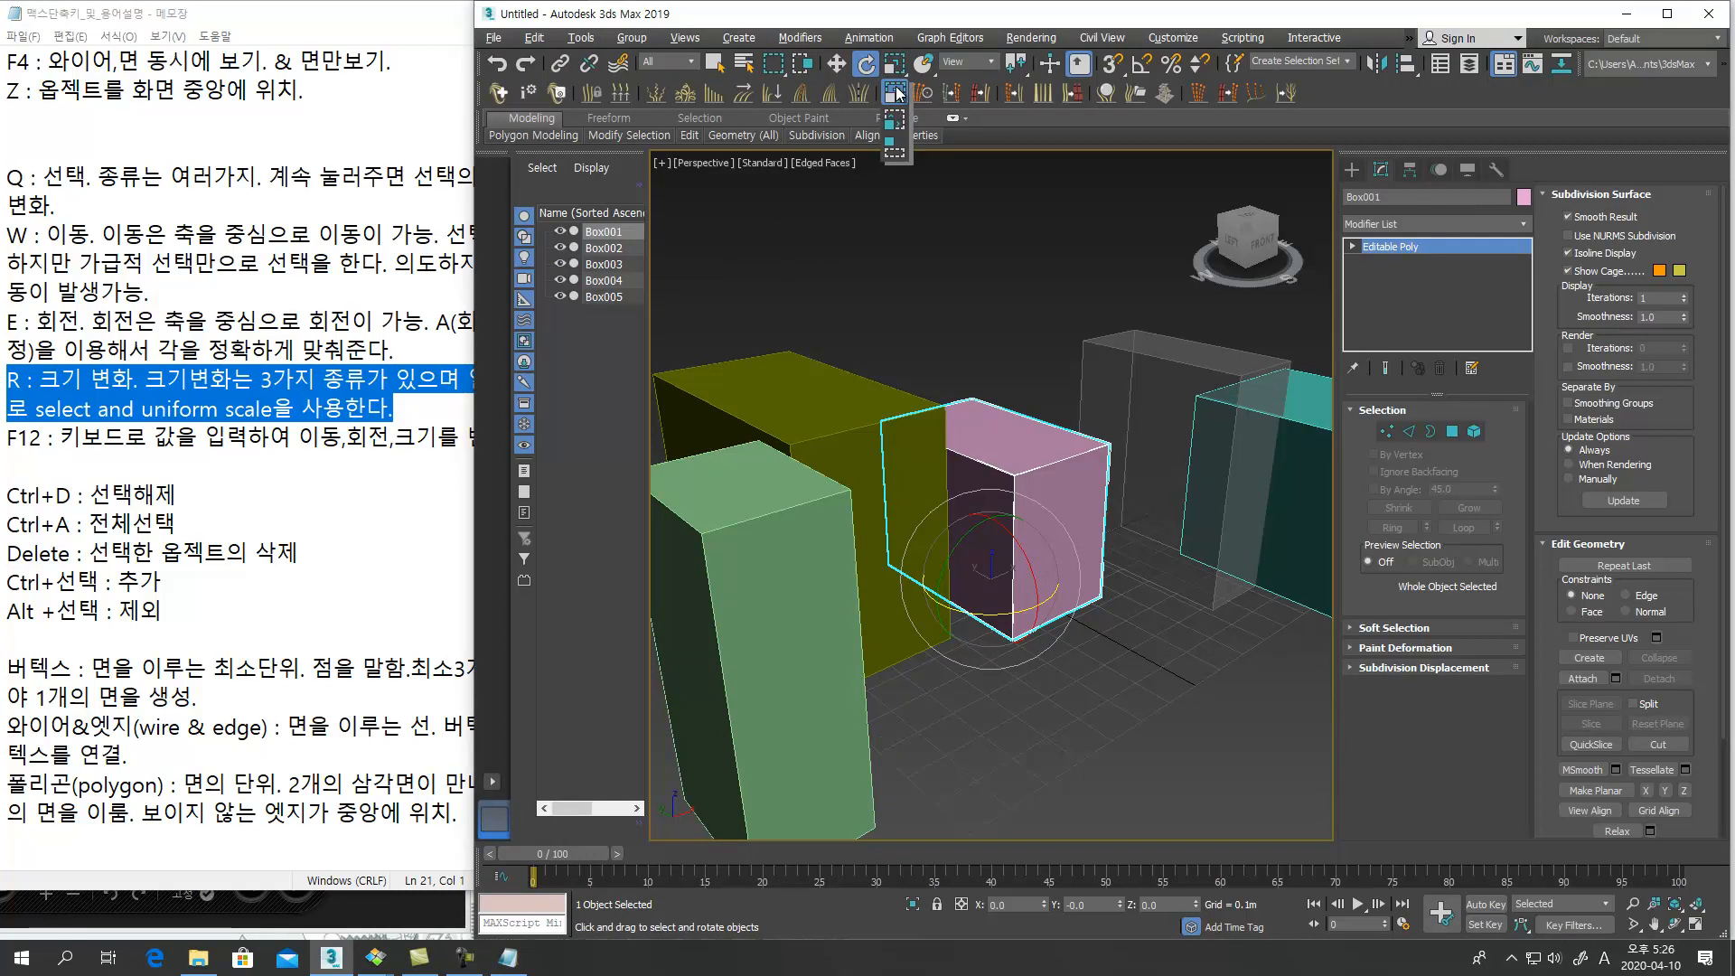
left_click_drag(898, 95, 894, 160)
left_click_drag(991, 591, 1009, 641)
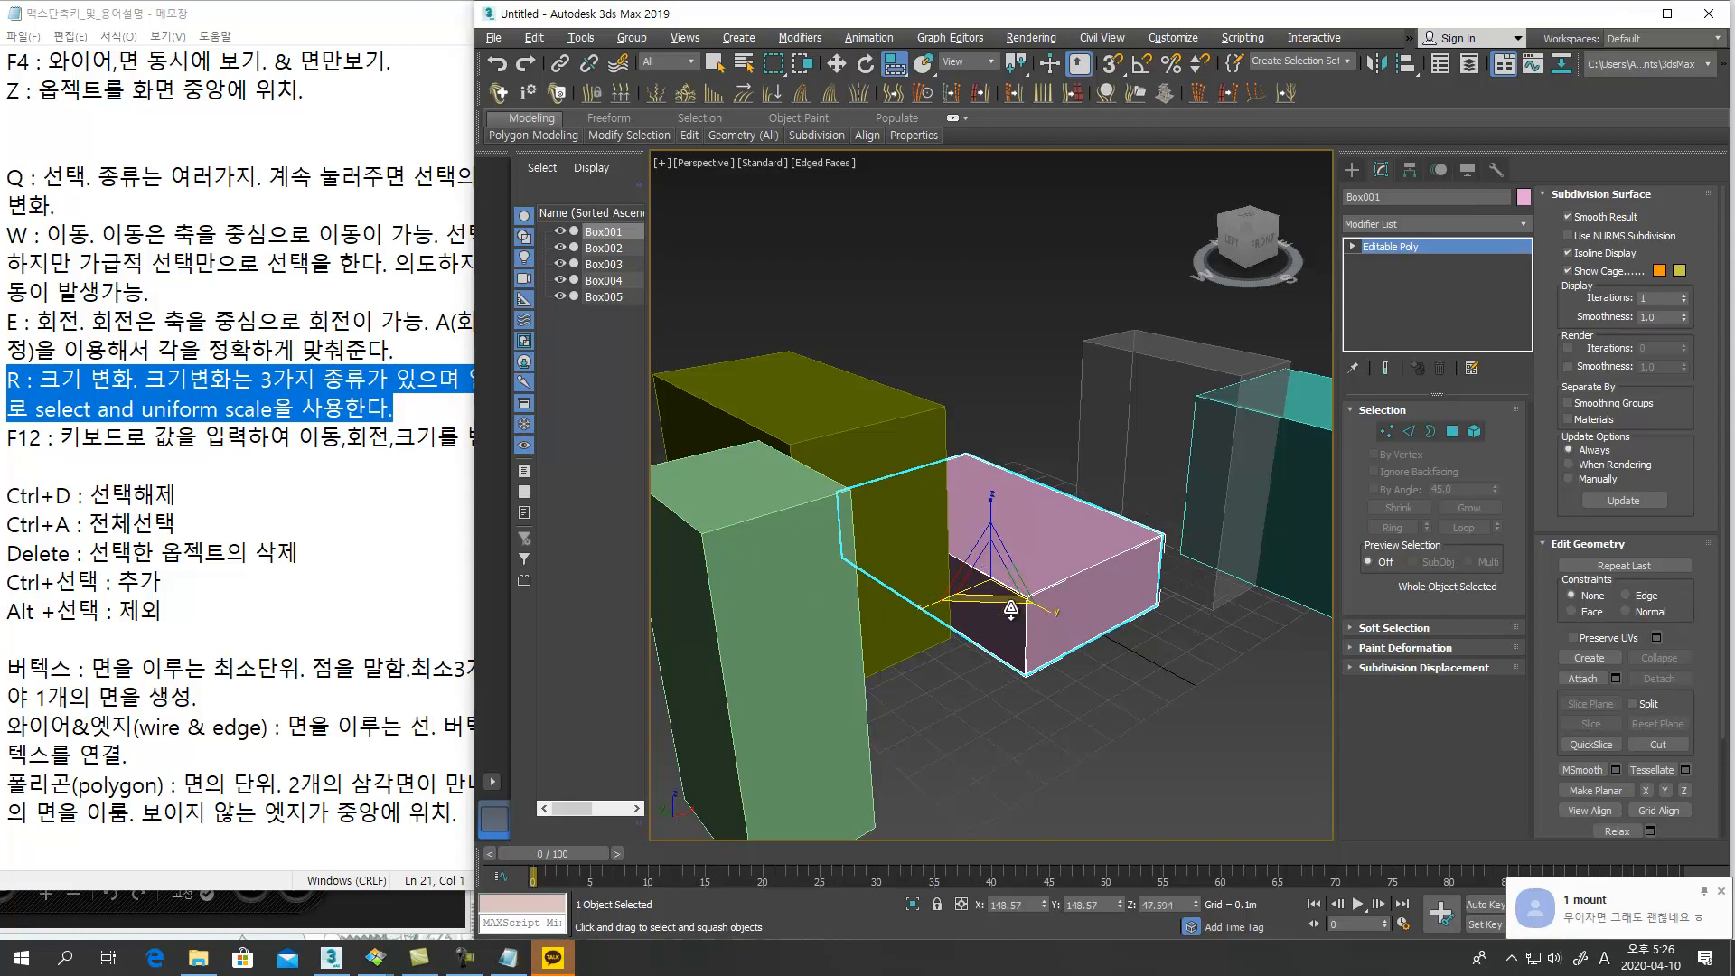
Switch to uniform scaling, undo the first trial scale, and shrink the pink box to about 103% in X
mouse_move(905, 68)
left_mouse_down()
mouse_move(908, 90)
mouse_move(905, 70)
left_mouse_up()
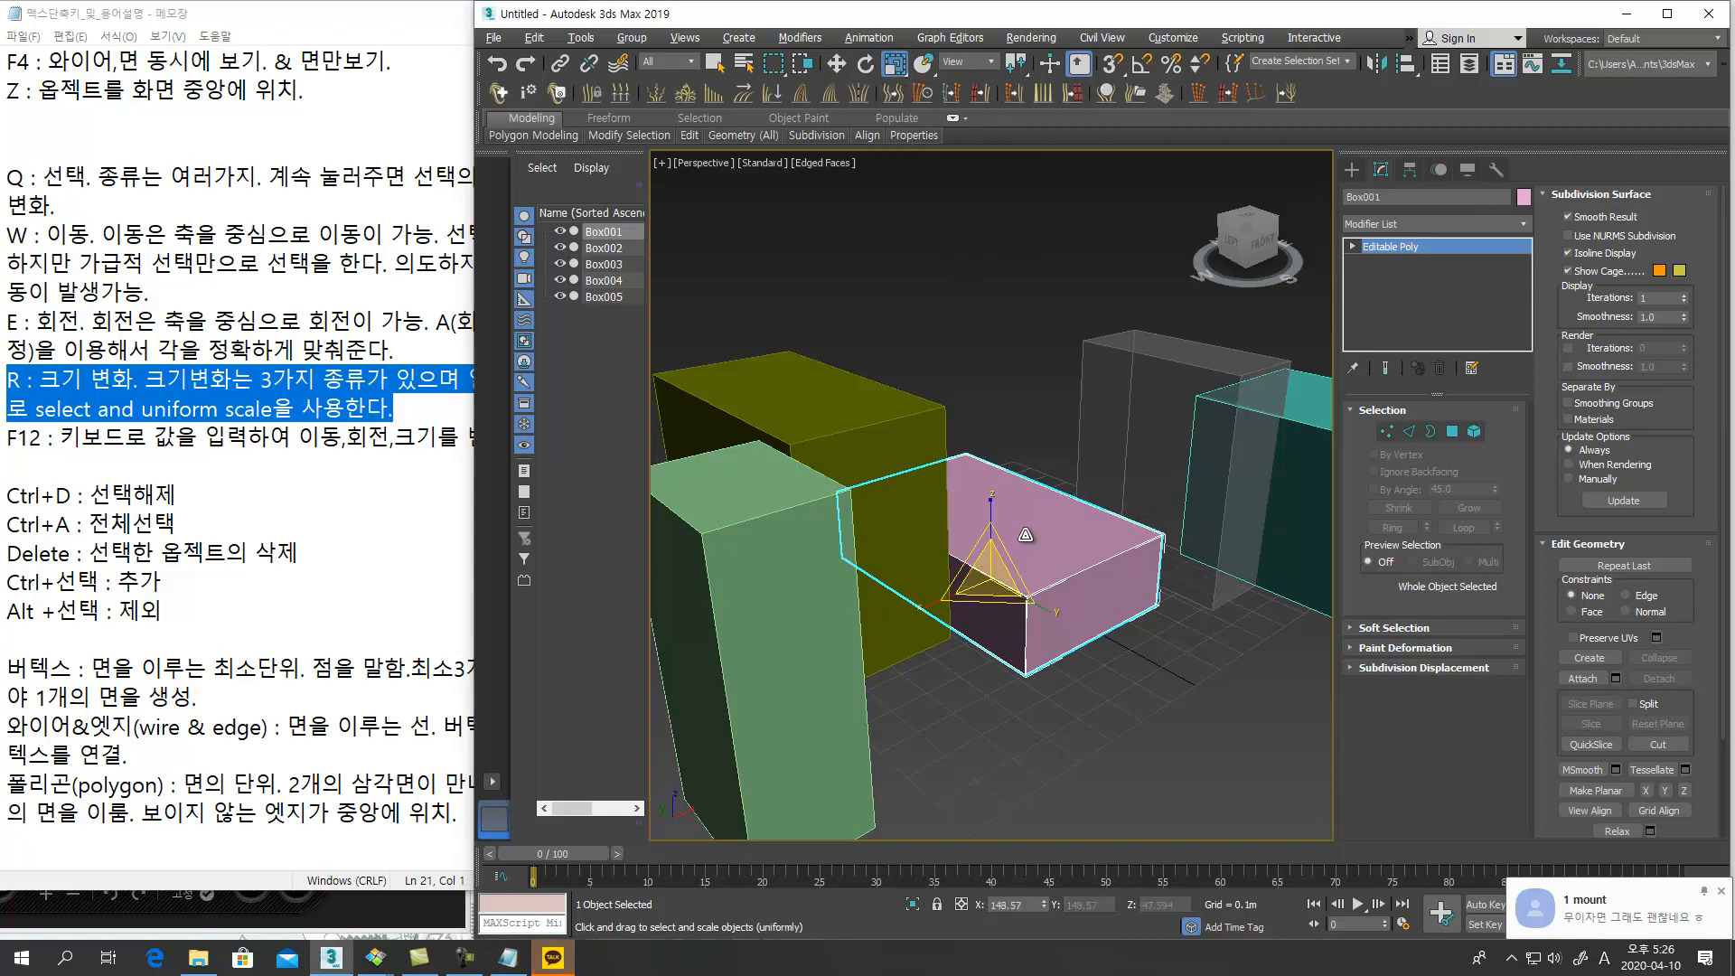
left_click_drag(997, 584, 1000, 665)
key("ctrl+z")
key("r")
mouse_move(1015, 596)
left_mouse_down()
mouse_move(936, 602)
mouse_move(992, 575)
left_mouse_up()
middle_click_drag(1109, 481, 1071, 605)
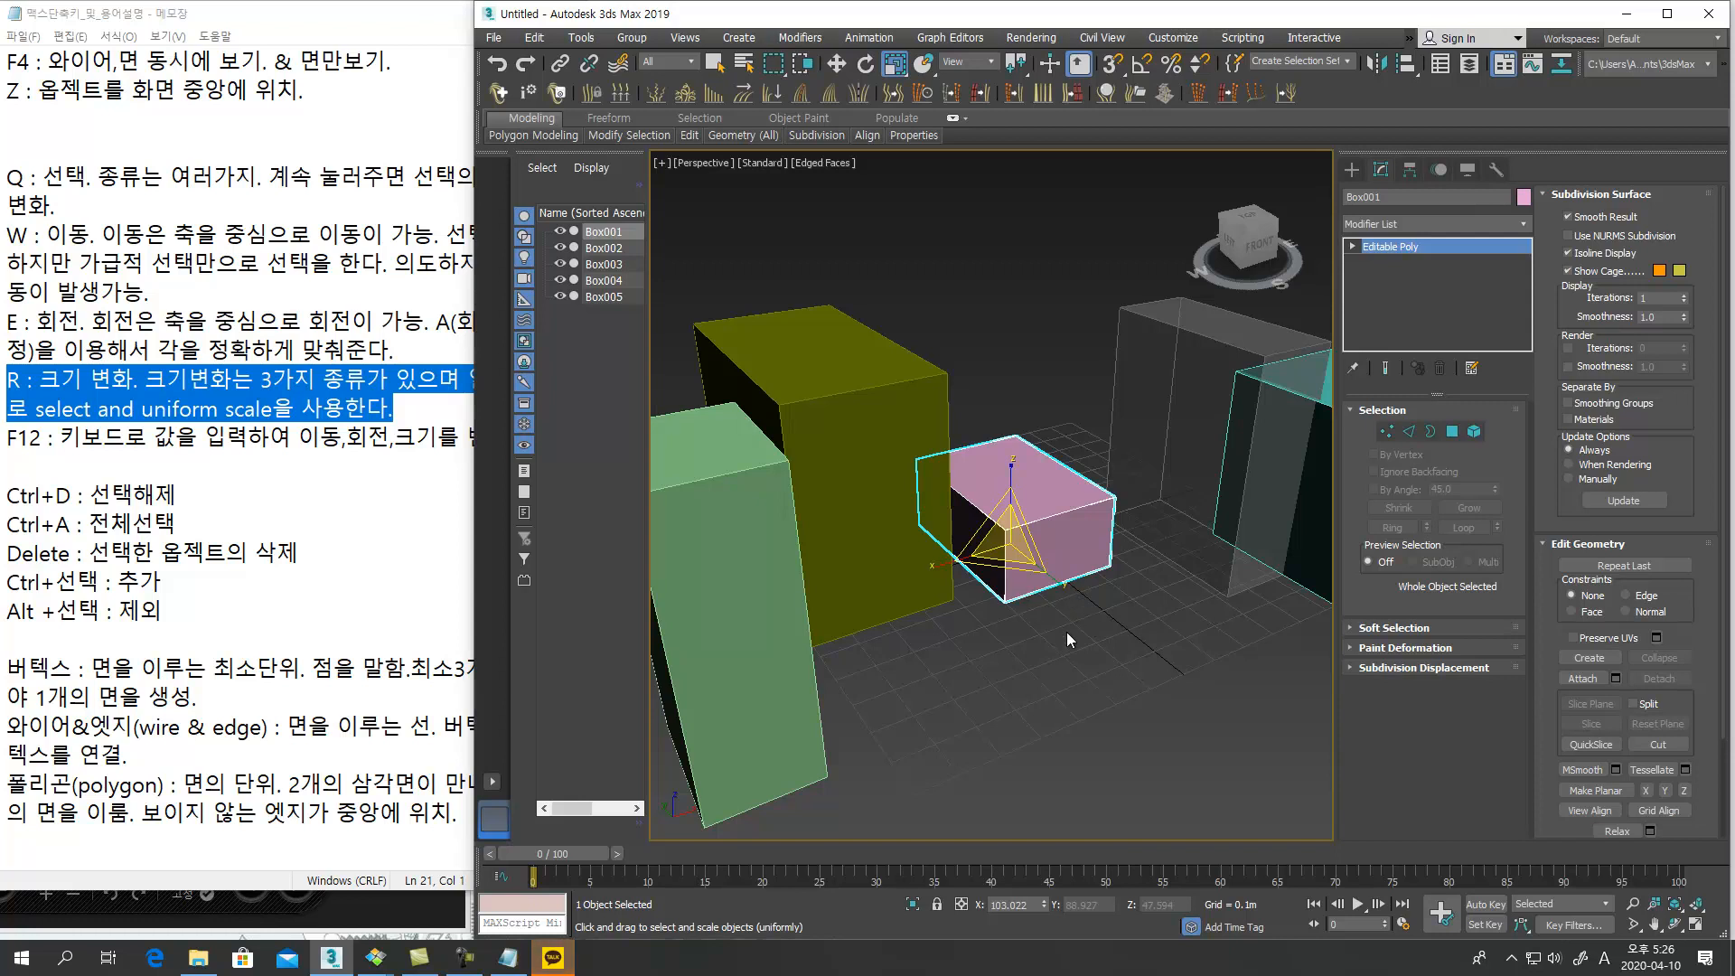
Point out the F12 entry in the notes, then reset the pink box's X and Y position to 0 with the Move tool active
left_click(156, 436)
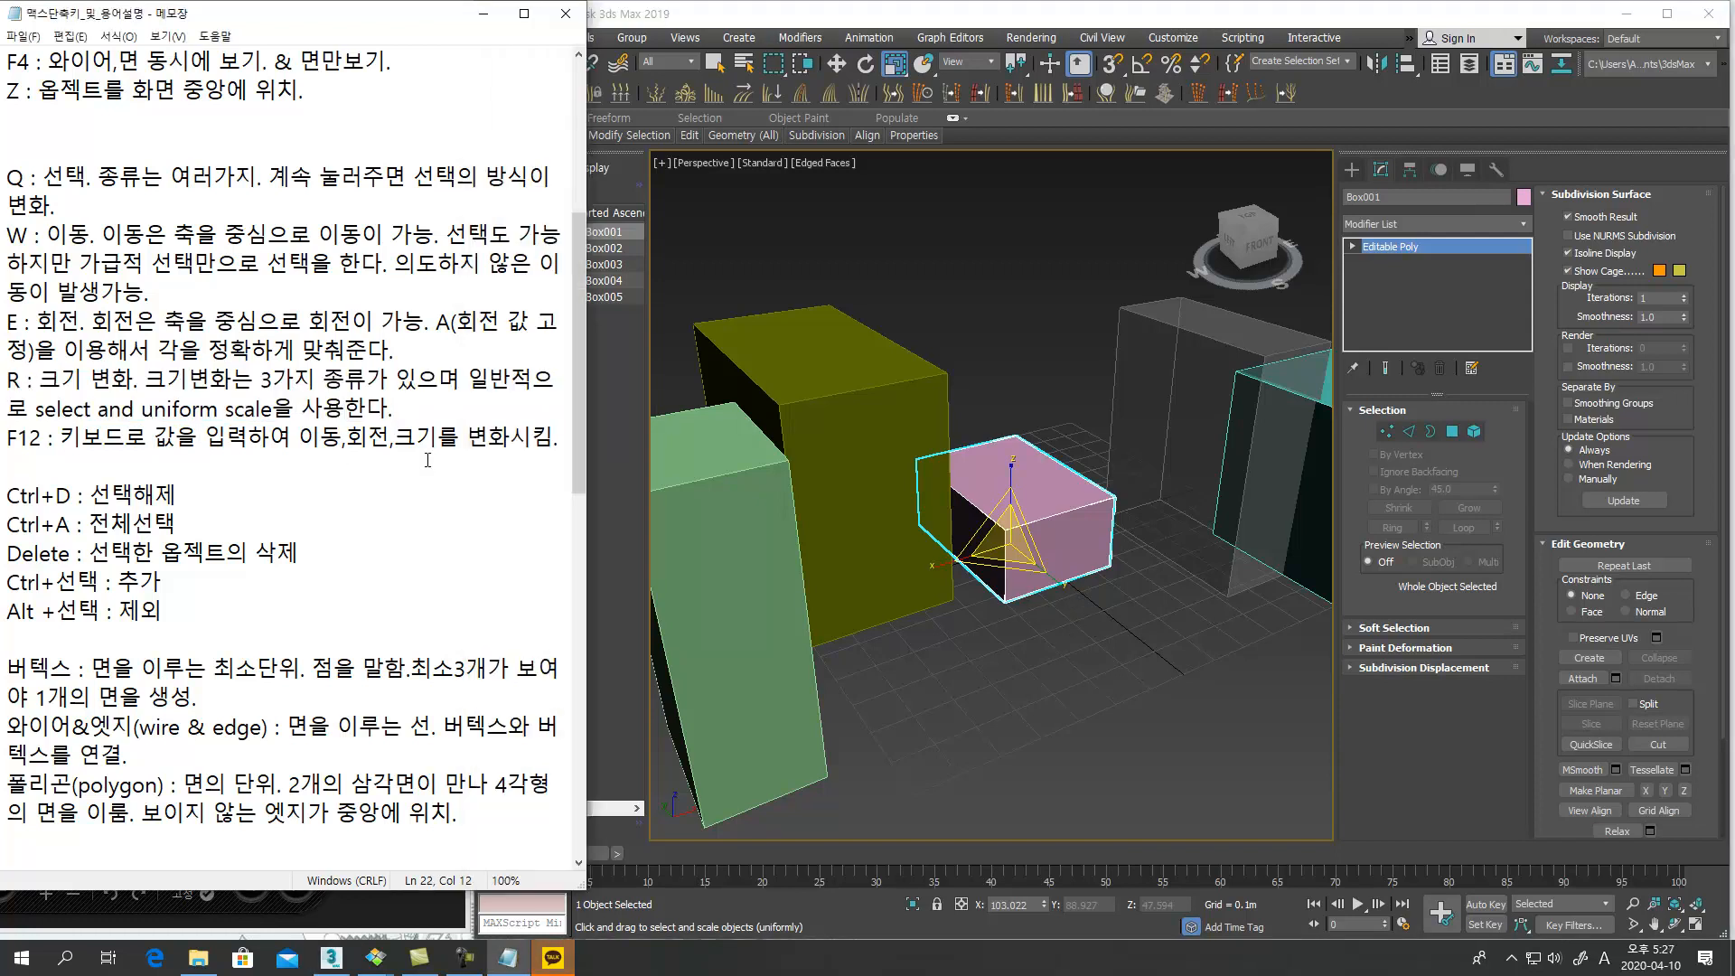
left_click(552, 436)
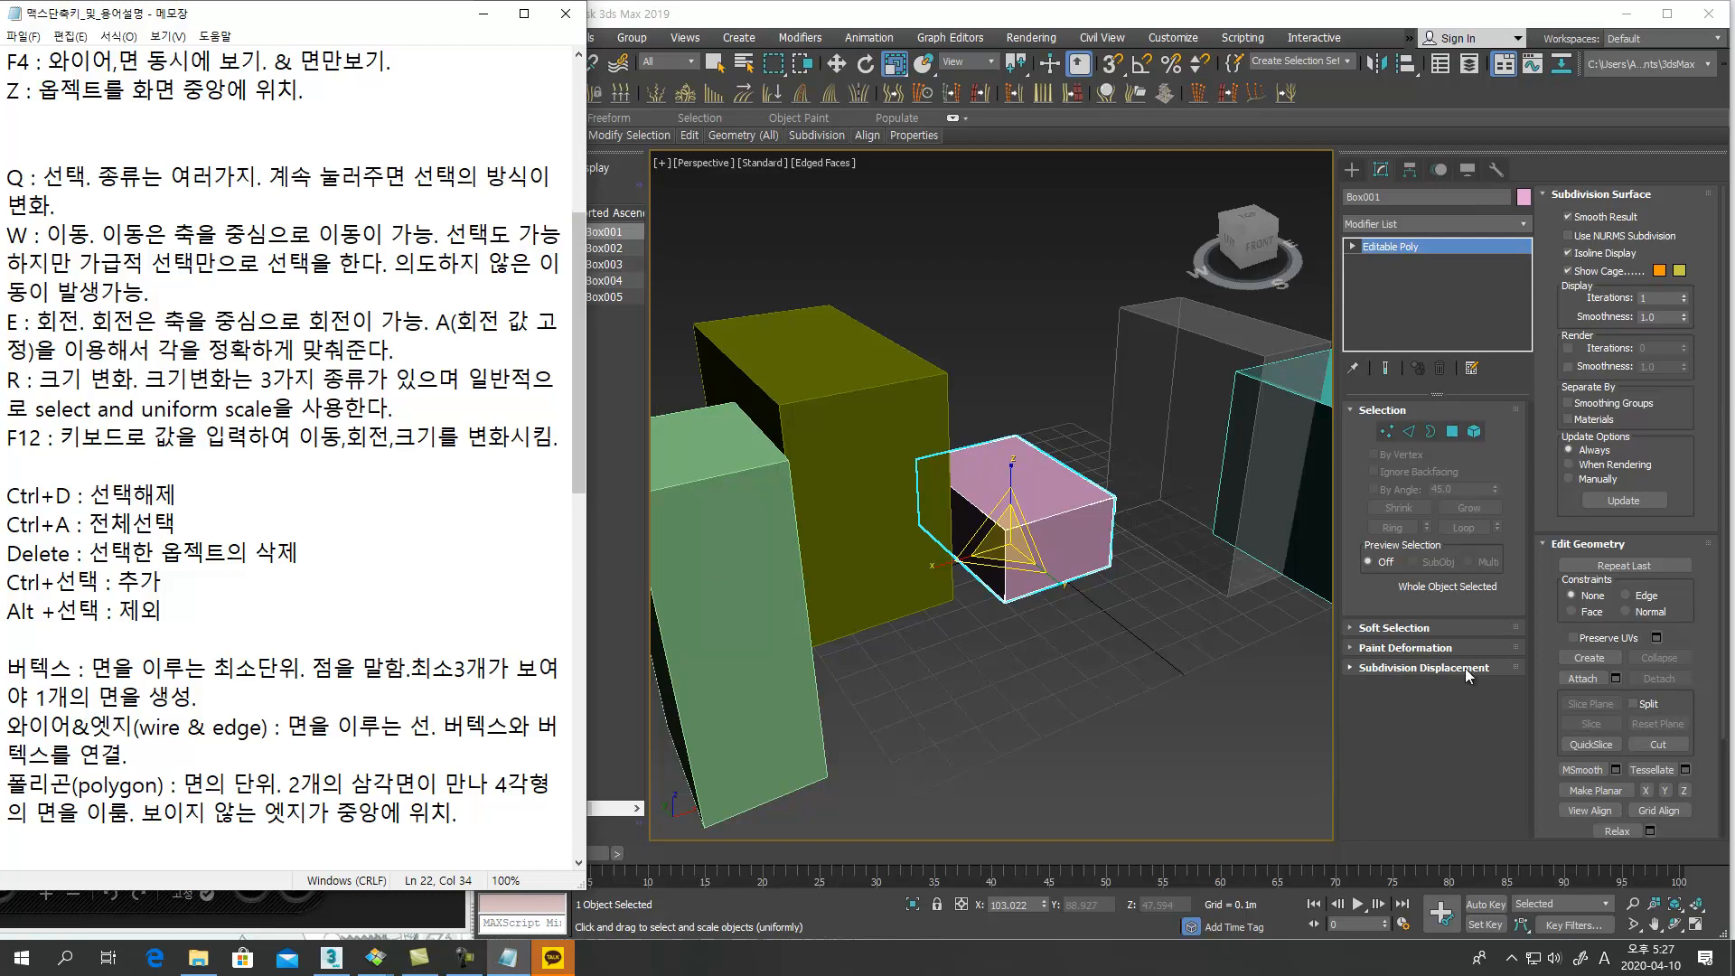
mouse_move(1099, 607)
middle_mouse_down()
mouse_move(1153, 592)
mouse_move(1085, 617)
middle_mouse_up()
key("w")
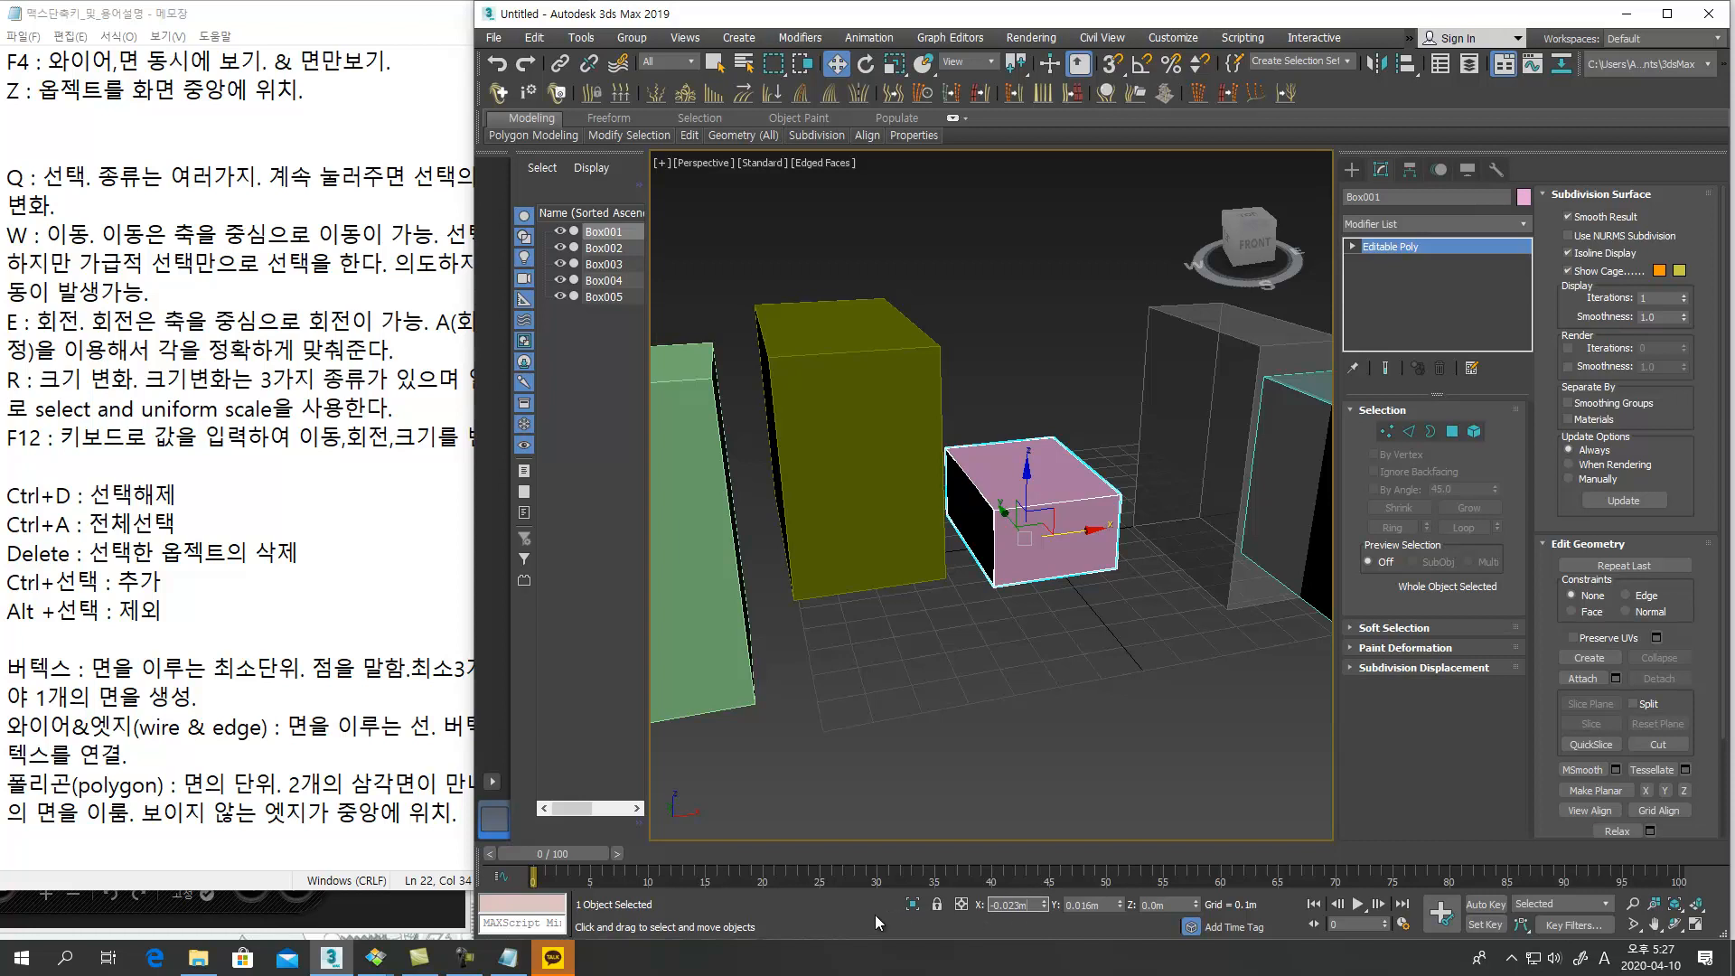
right_click(1045, 904)
right_click(1119, 899)
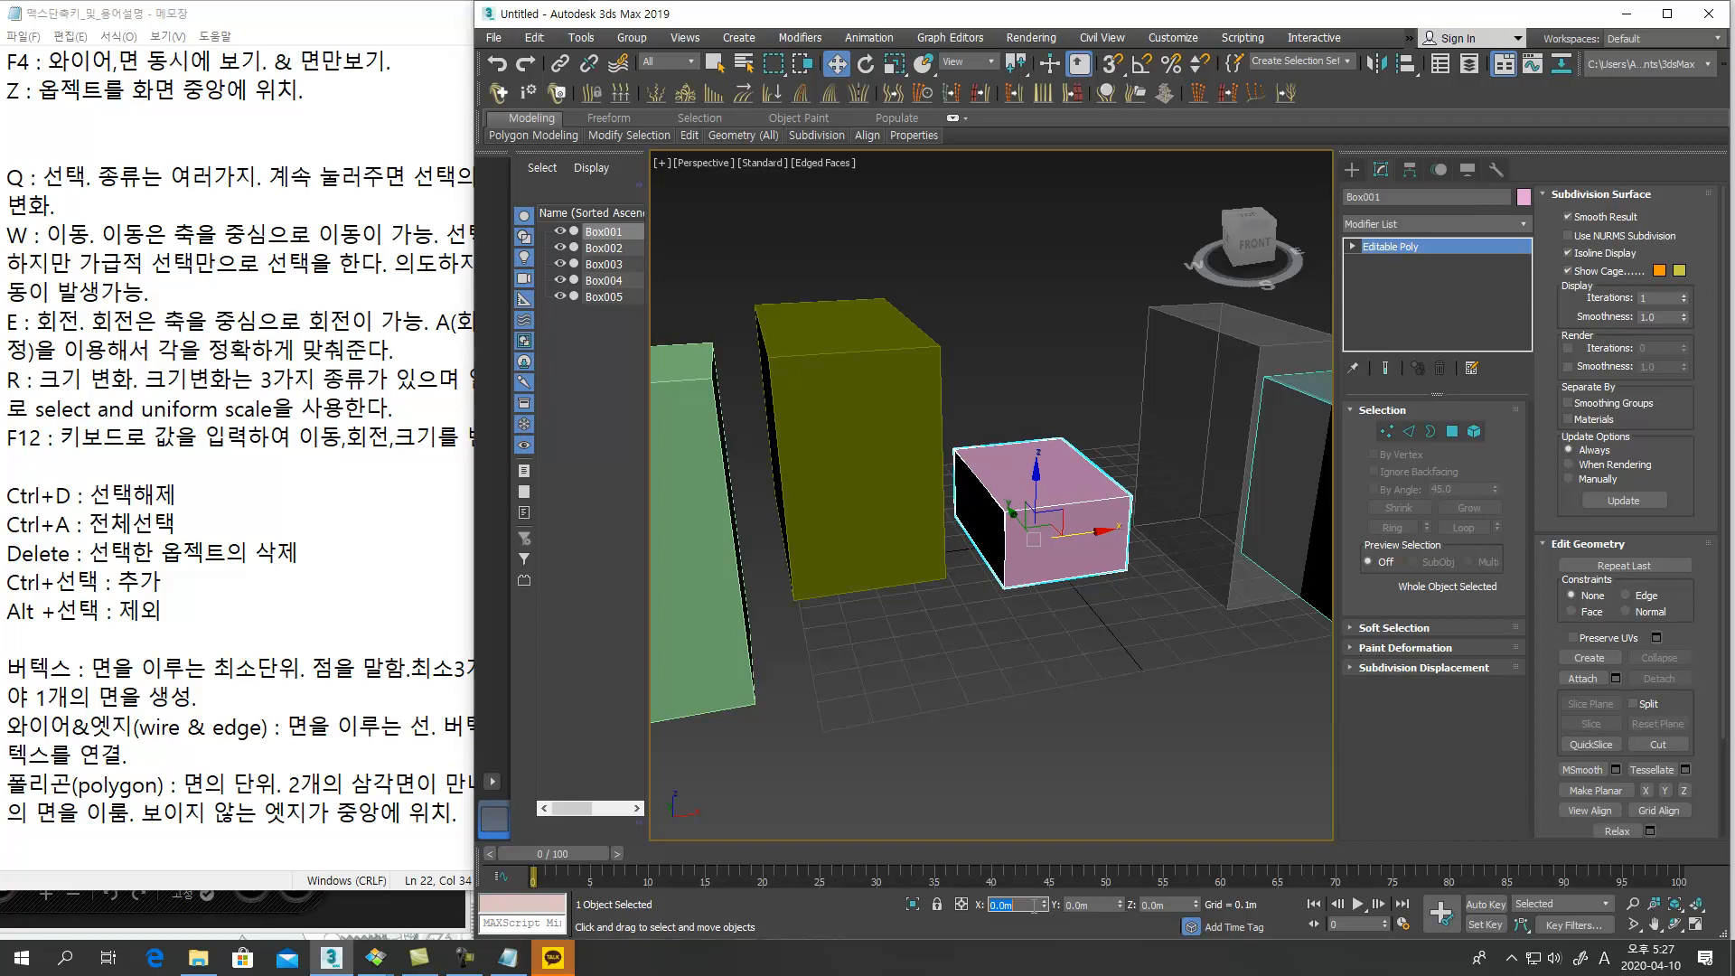
Set the pink box's X position to 25 m and locate the box in the viewport
type("25")
key("Return")
scroll(1125, 502, "down", 5)
middle_click_drag(1154, 623, 1243, 621, "alt")
scroll(1059, 626, "down", 5)
scroll(1003, 542, "down", 5)
key("z")
scroll(1147, 583, "down", 5)
middle_click_drag(1142, 577, 833, 571, "alt")
Move the pink box back towards the other boxes and set its X position to 1 m
left_click_drag(1195, 597, 930, 537)
key("z")
middle_click_drag(944, 528, 944, 587, "alt")
scroll(961, 623, "down", 5)
middle_click_drag(945, 587, 994, 930)
double_click(1016, 904)
type("1")
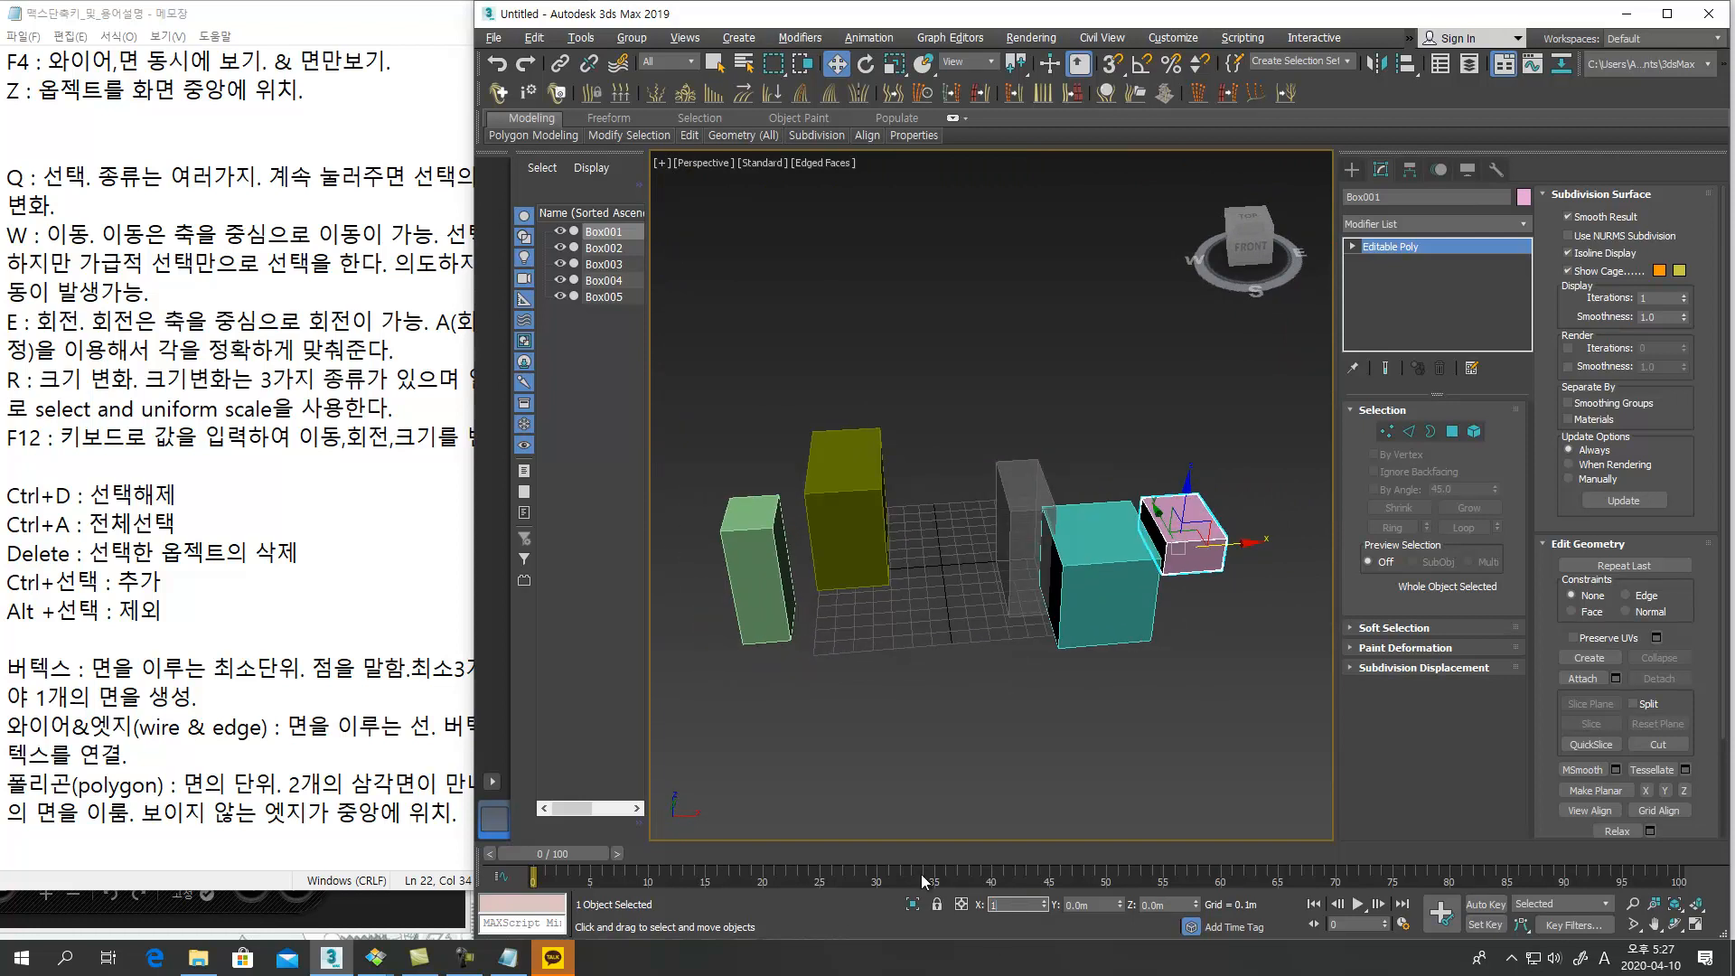
key("Return")
middle_click_drag(1135, 442, 1104, 562, "alt")
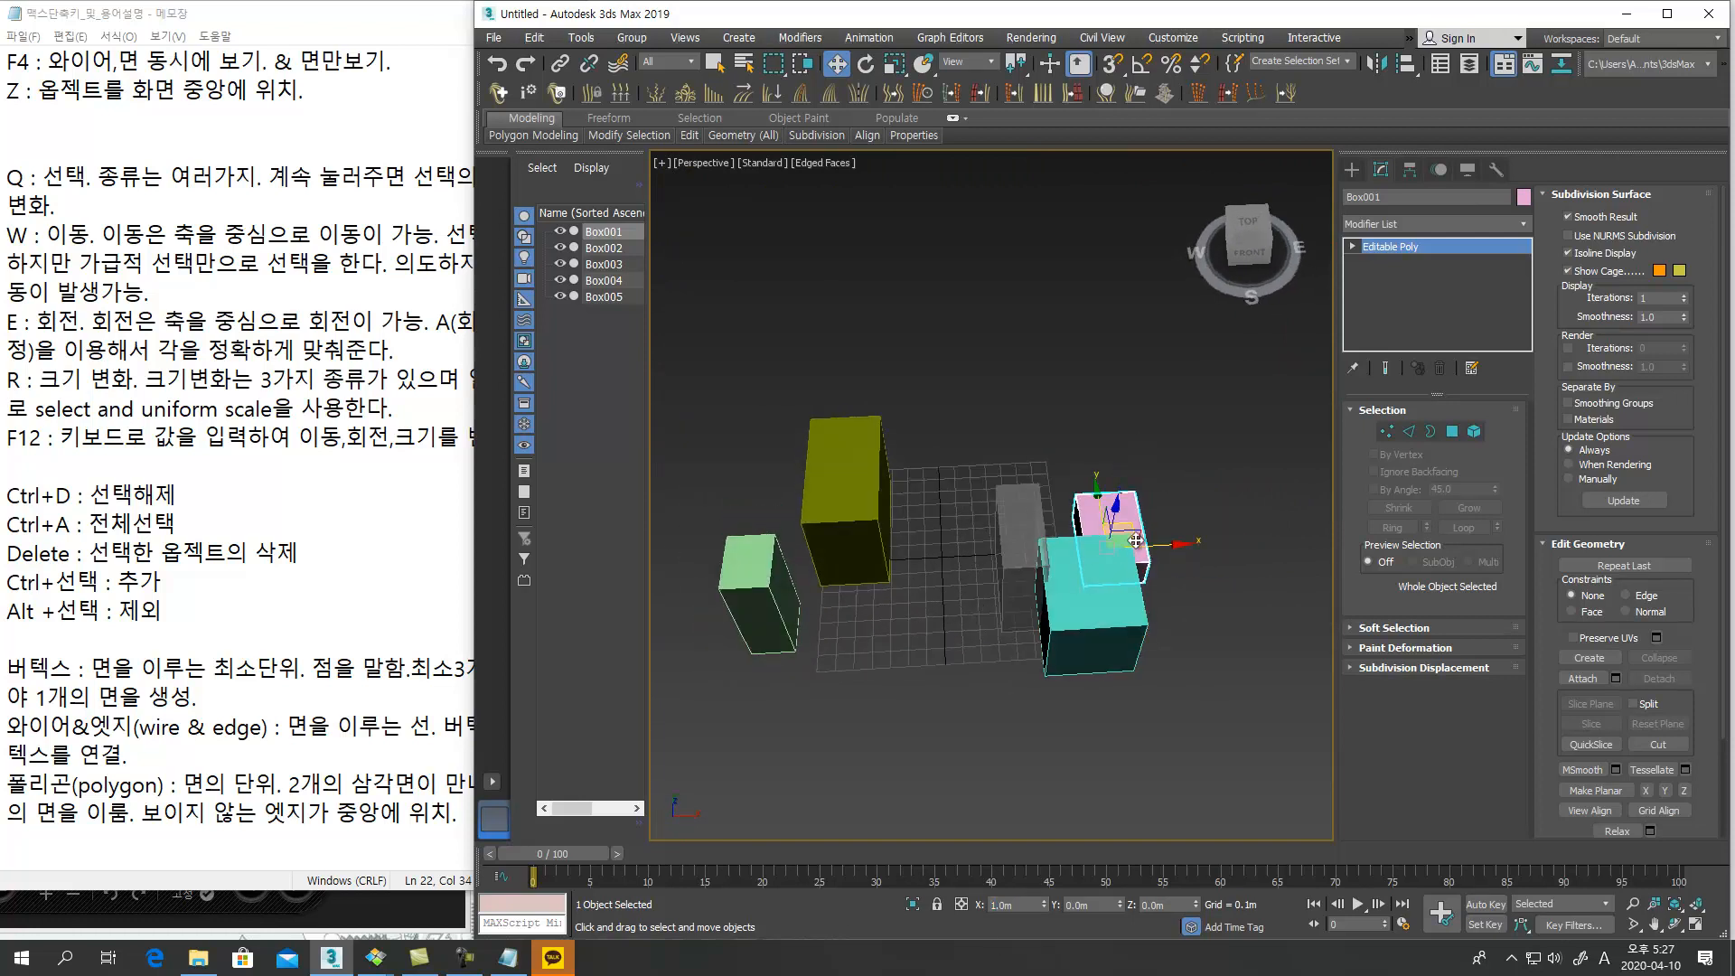
Move the pink box freely behind the other boxes, then set its position to X 2 m, Y 1 m and Z 1 m
left_click_drag(1134, 533, 1025, 445)
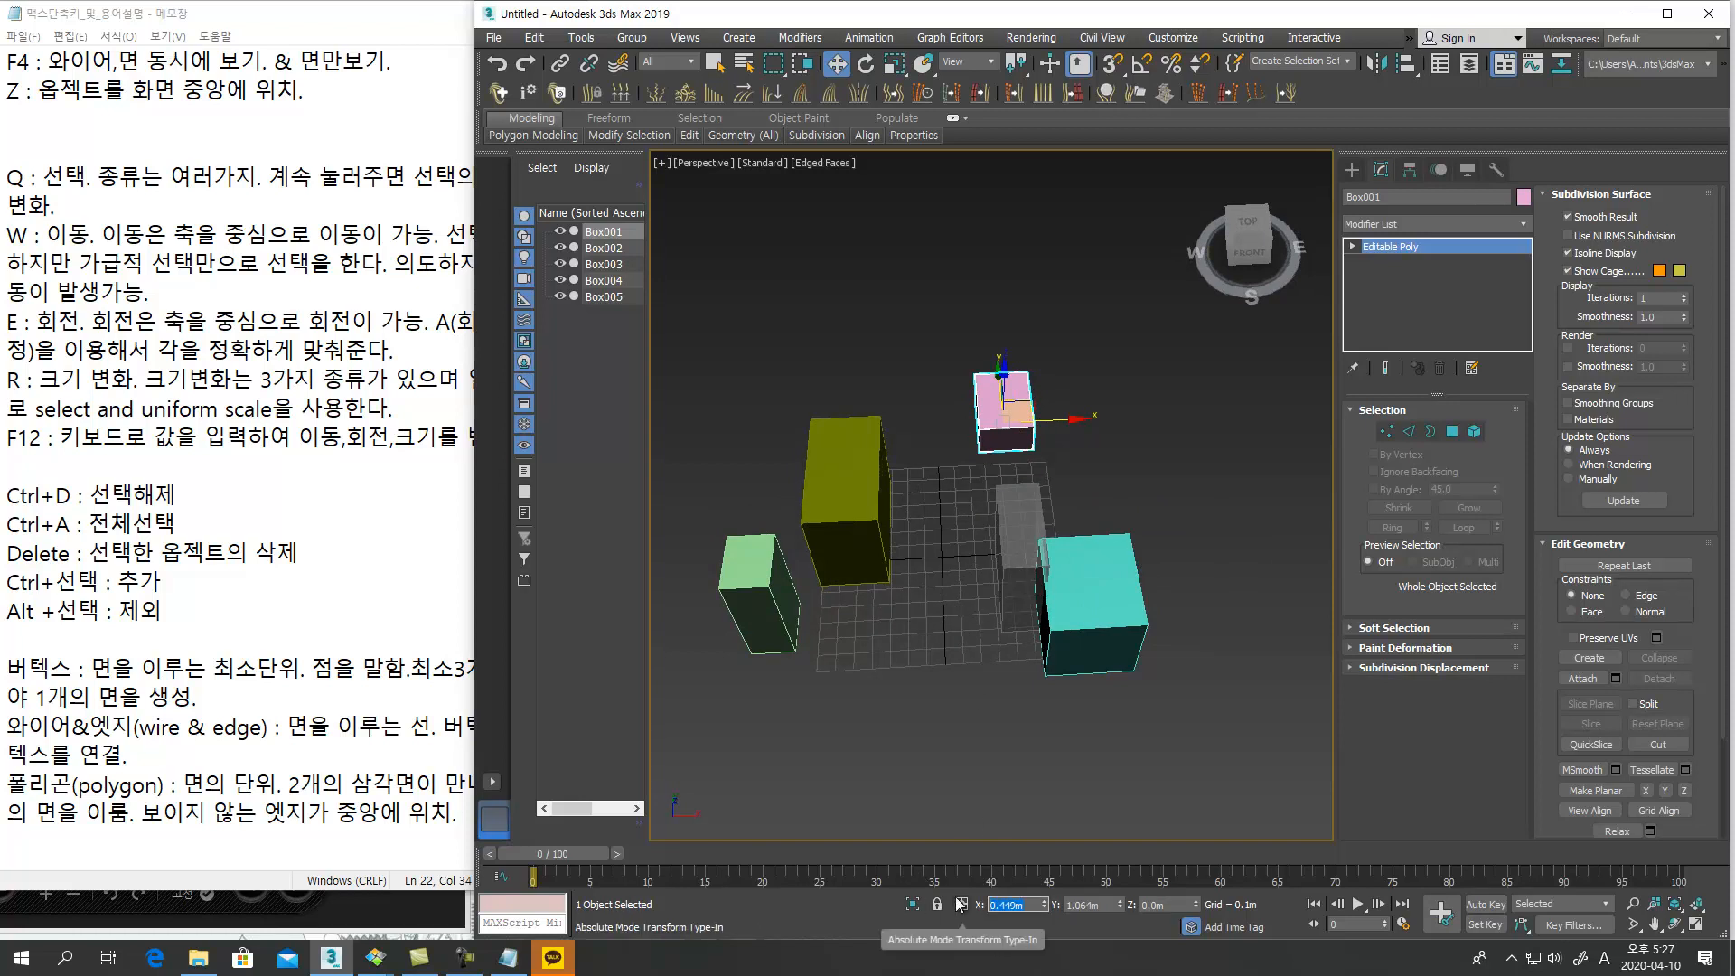
type("2")
key("Tab")
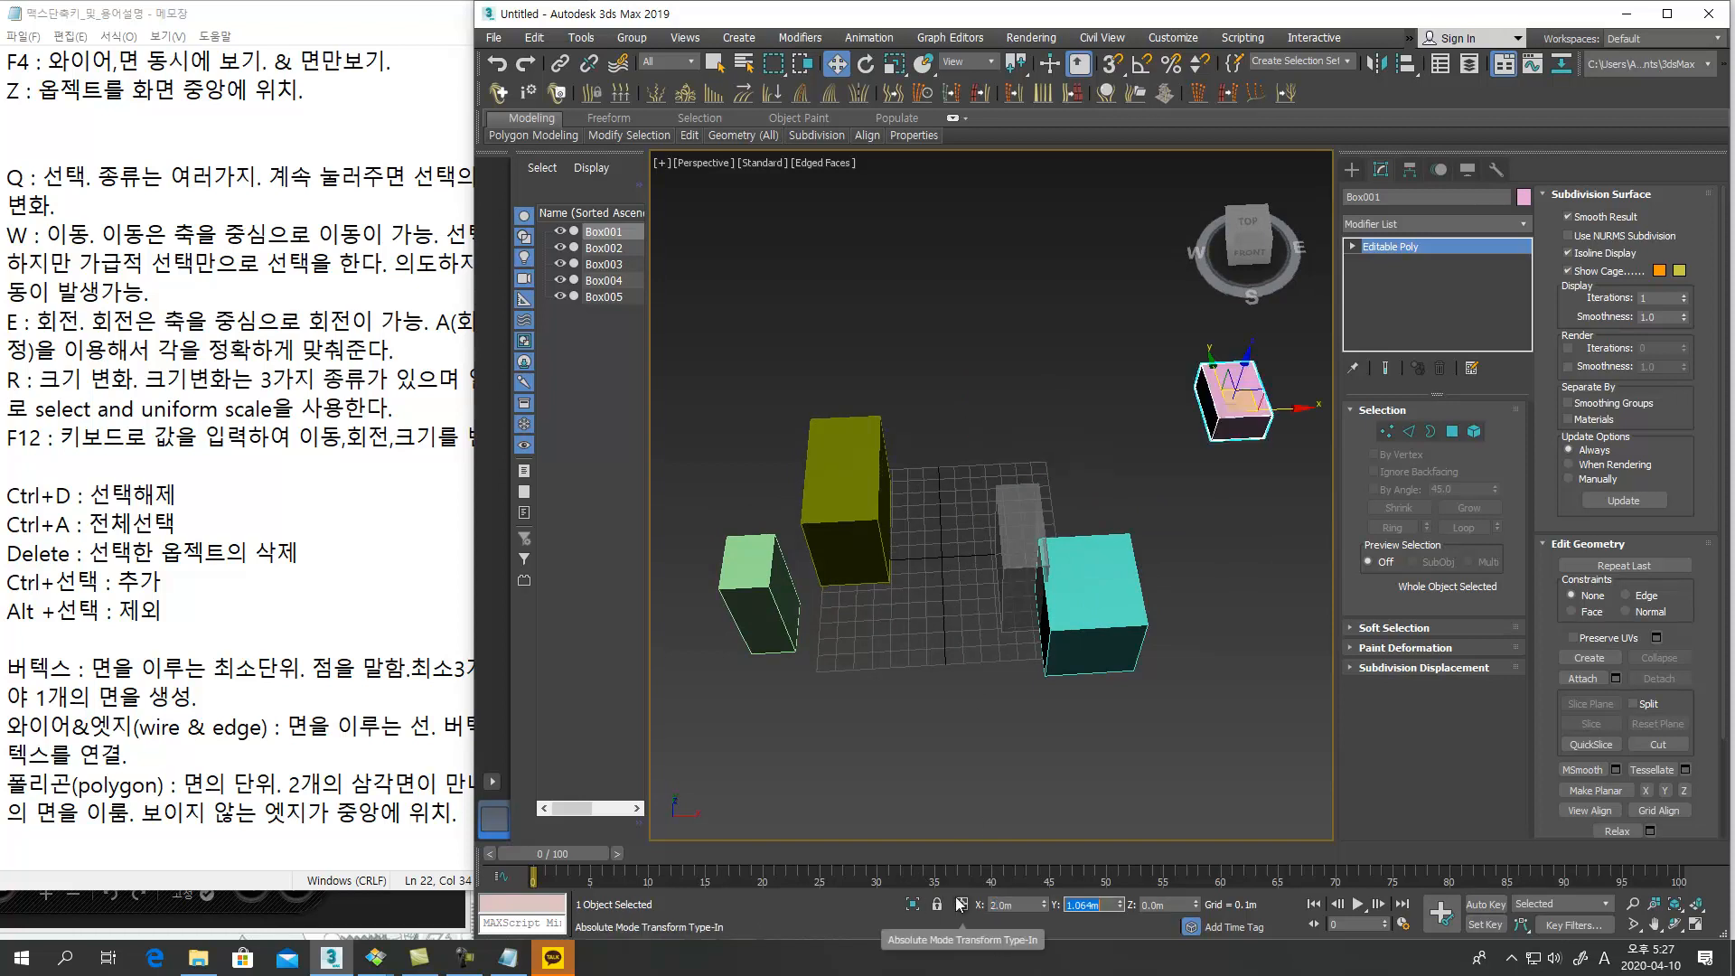
type("1")
key("Tab")
type("1")
key("Return")
middle_click_drag(1184, 566, 821, 638)
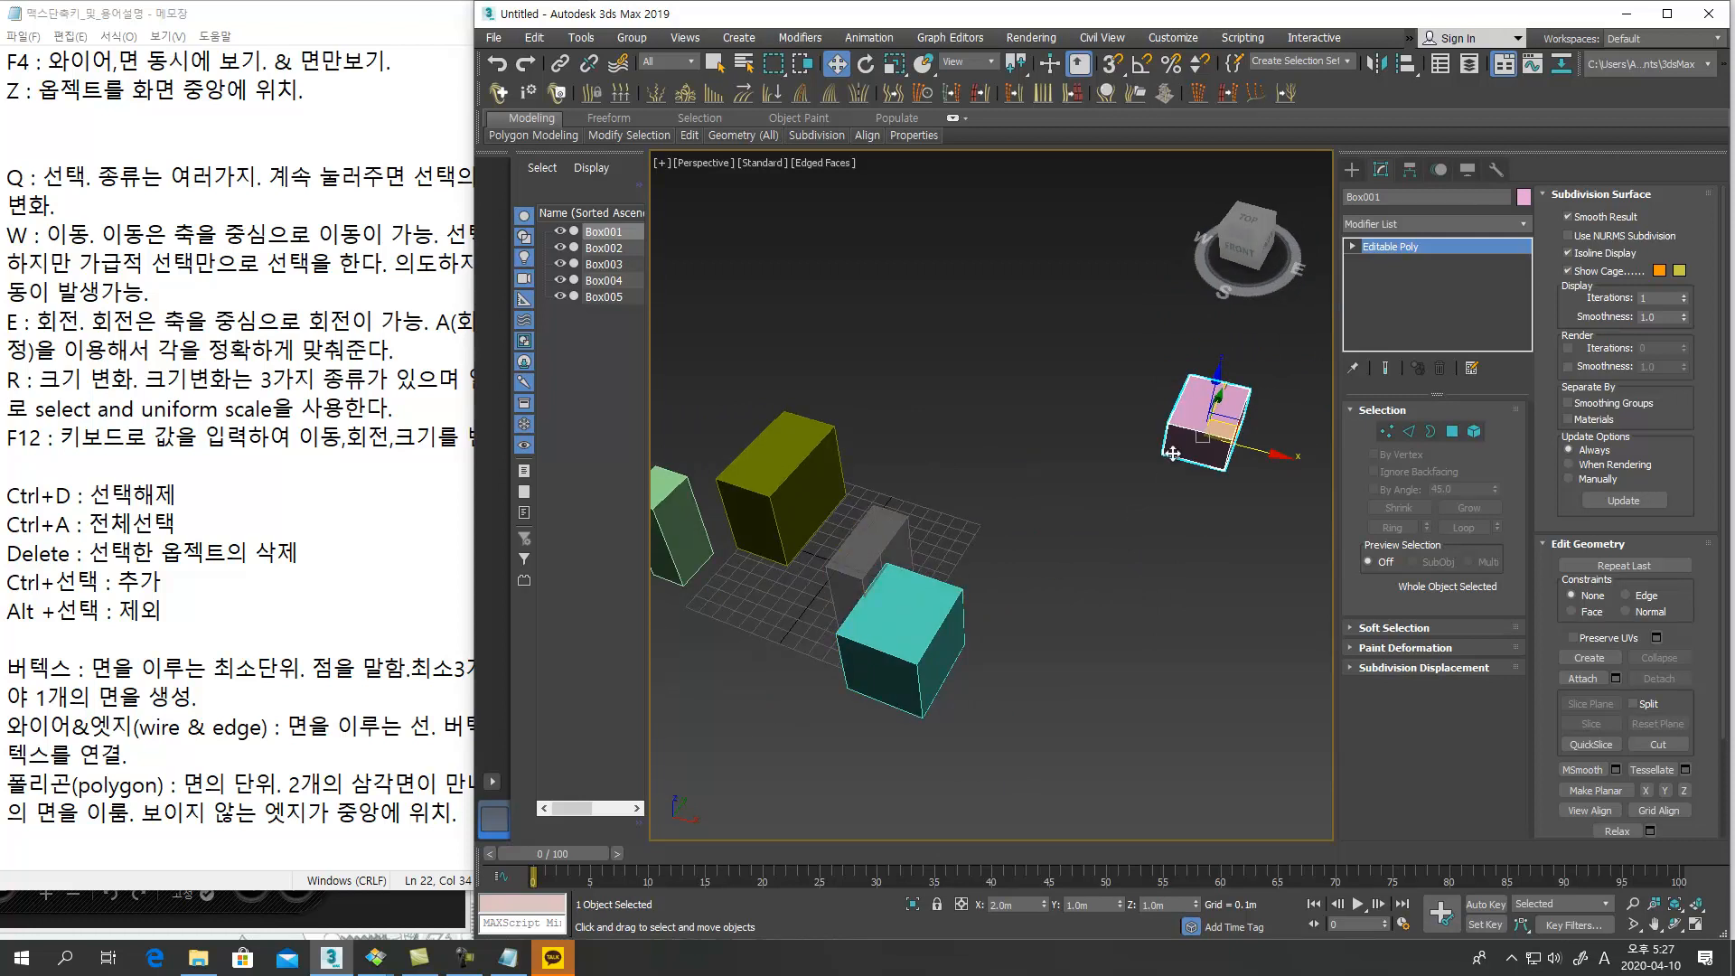
Open the Move Transform Type-In dialog and place it clear of the boxes
middle_click_drag(1048, 597, 1115, 683)
middle_click_drag(1141, 747, 1119, 747)
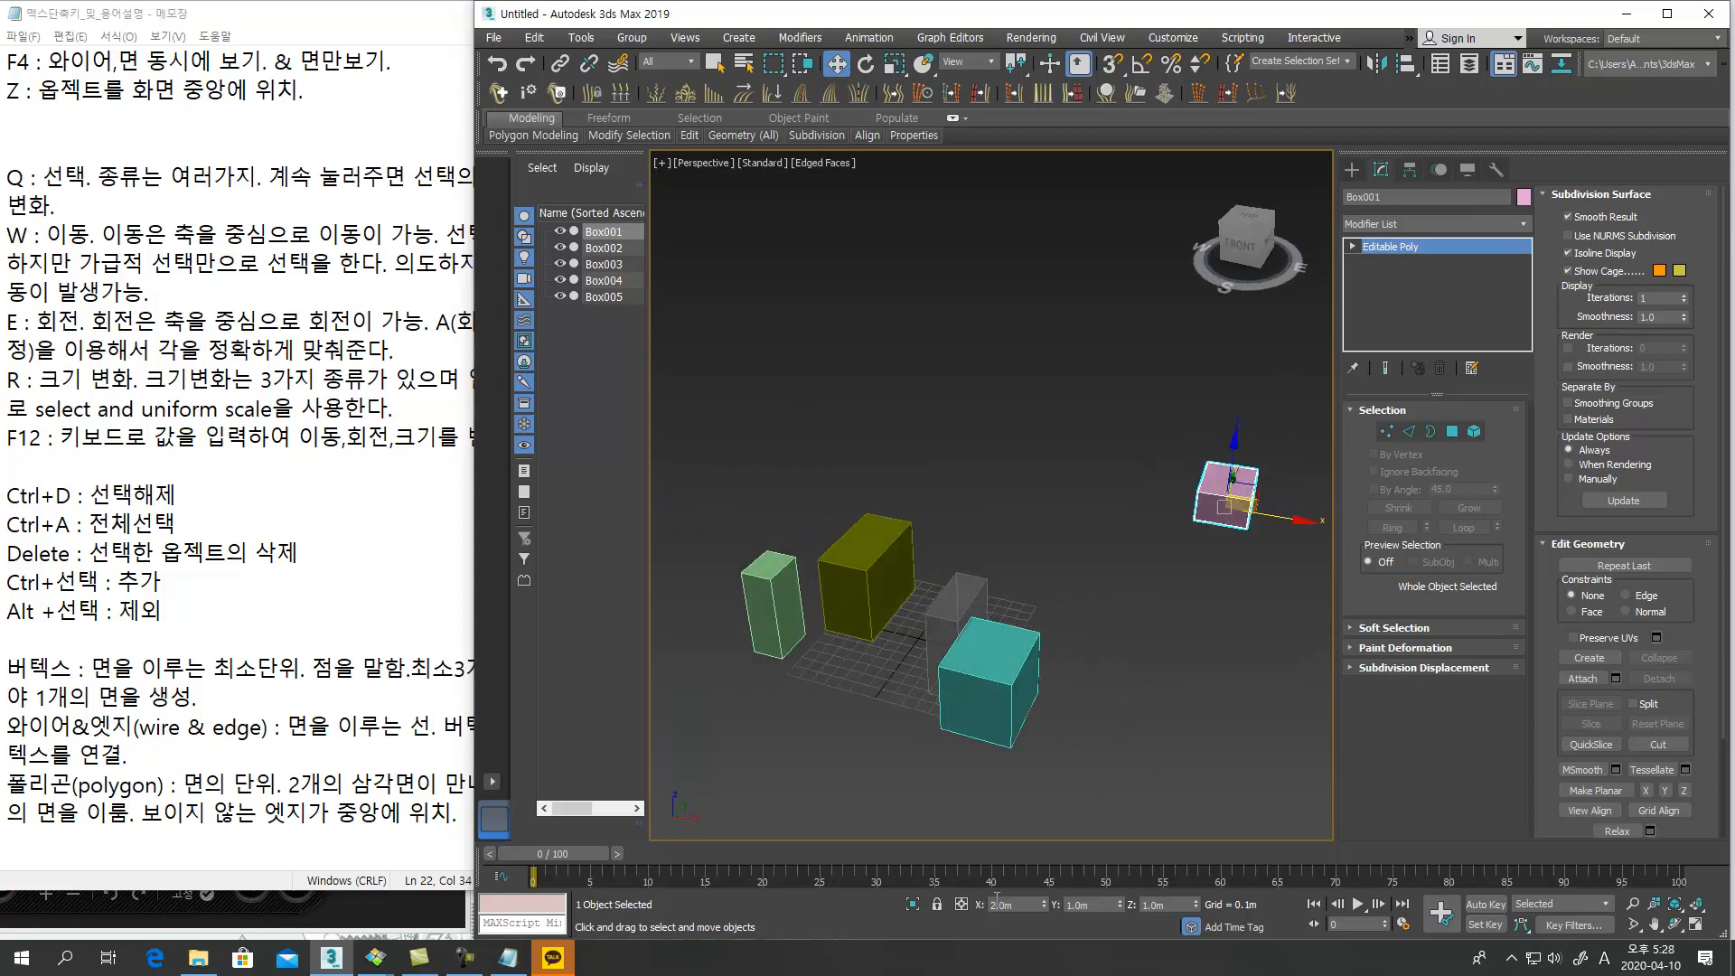
key("F12")
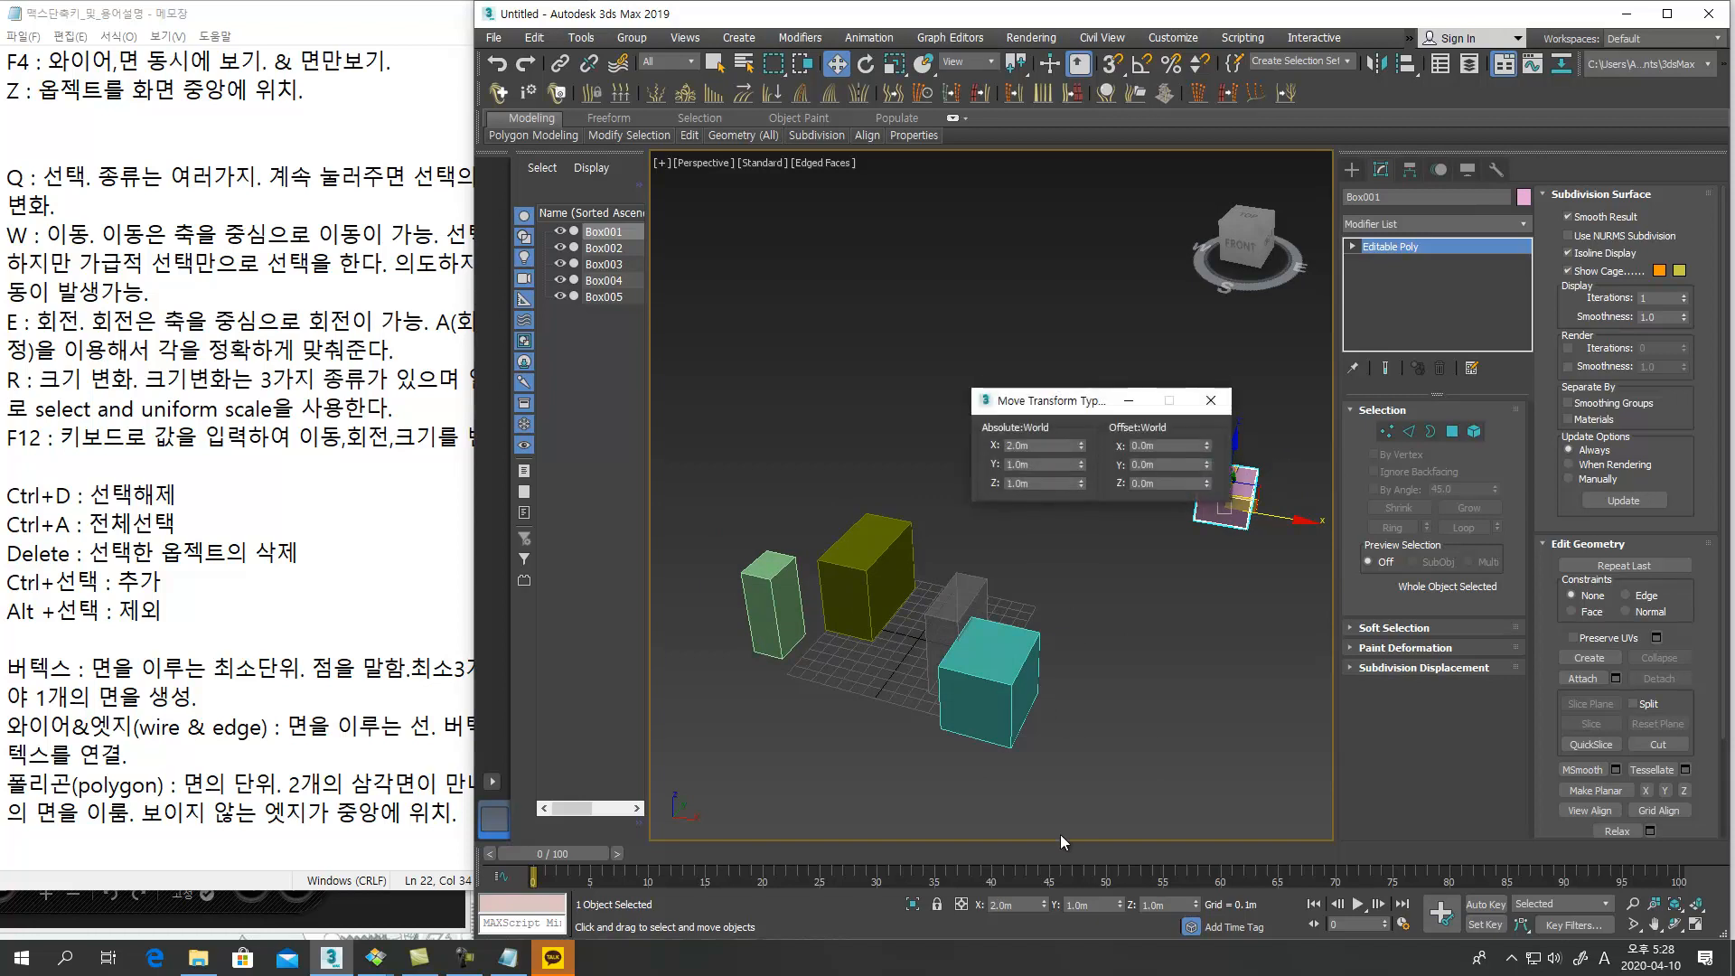
left_click_drag(1088, 412, 833, 313)
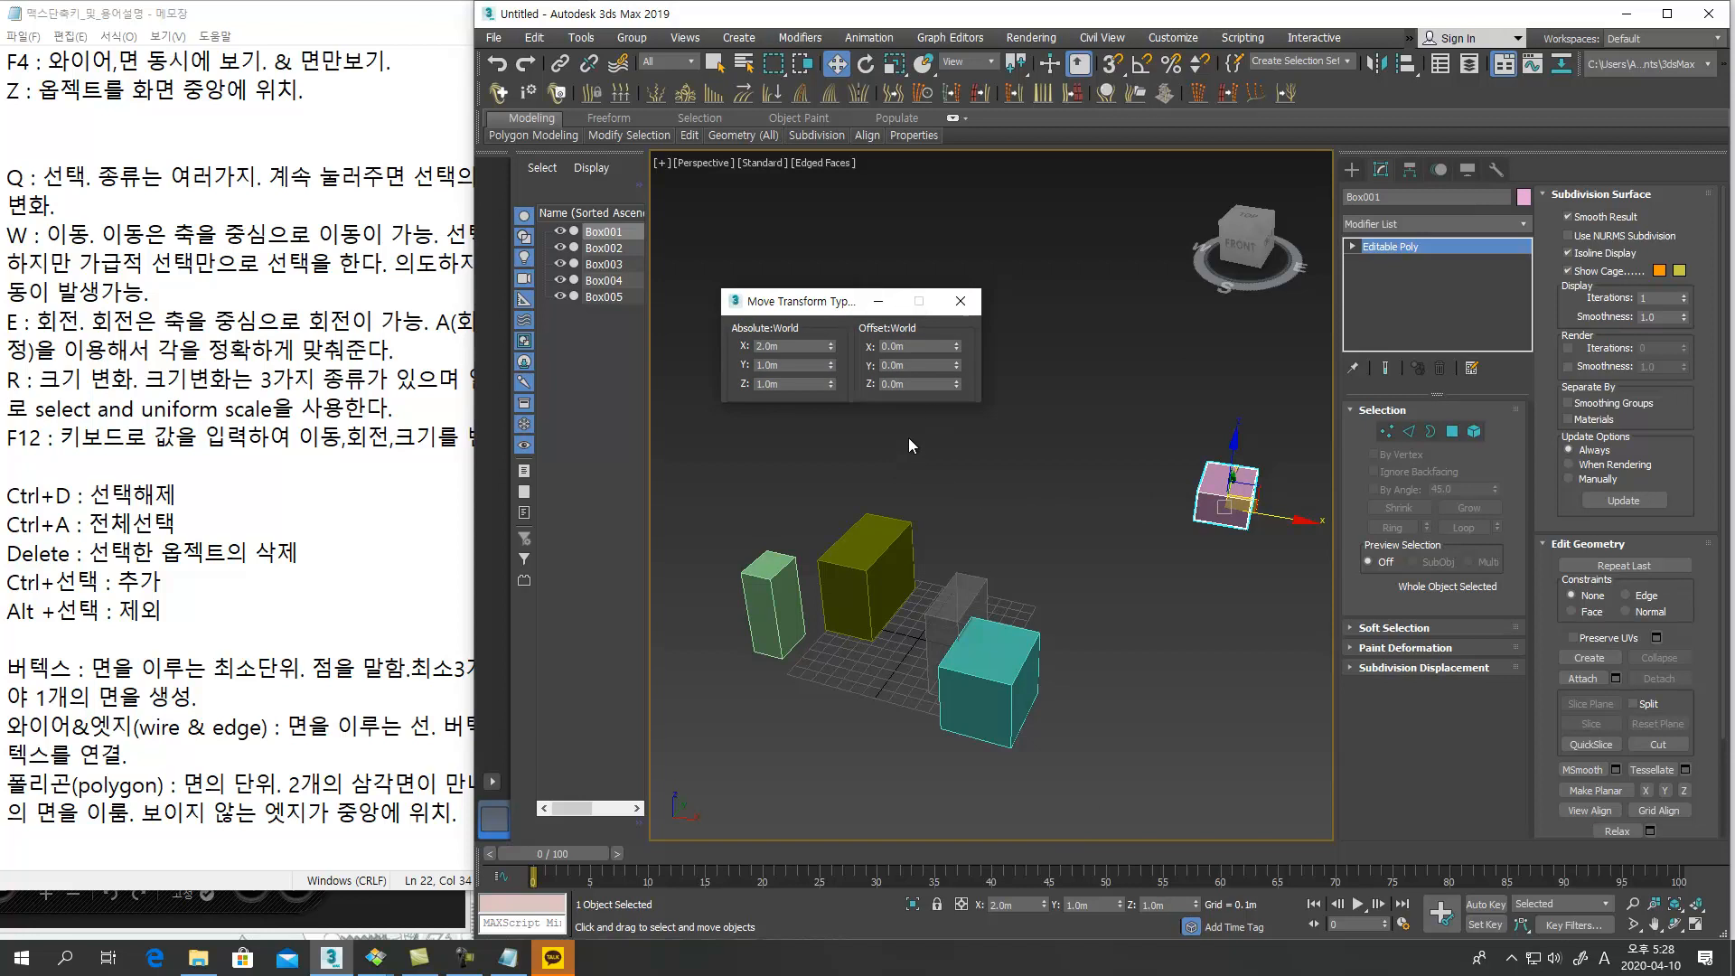
Close the Move Transform Type-In dialog
middle_click_drag(1050, 648, 1085, 599)
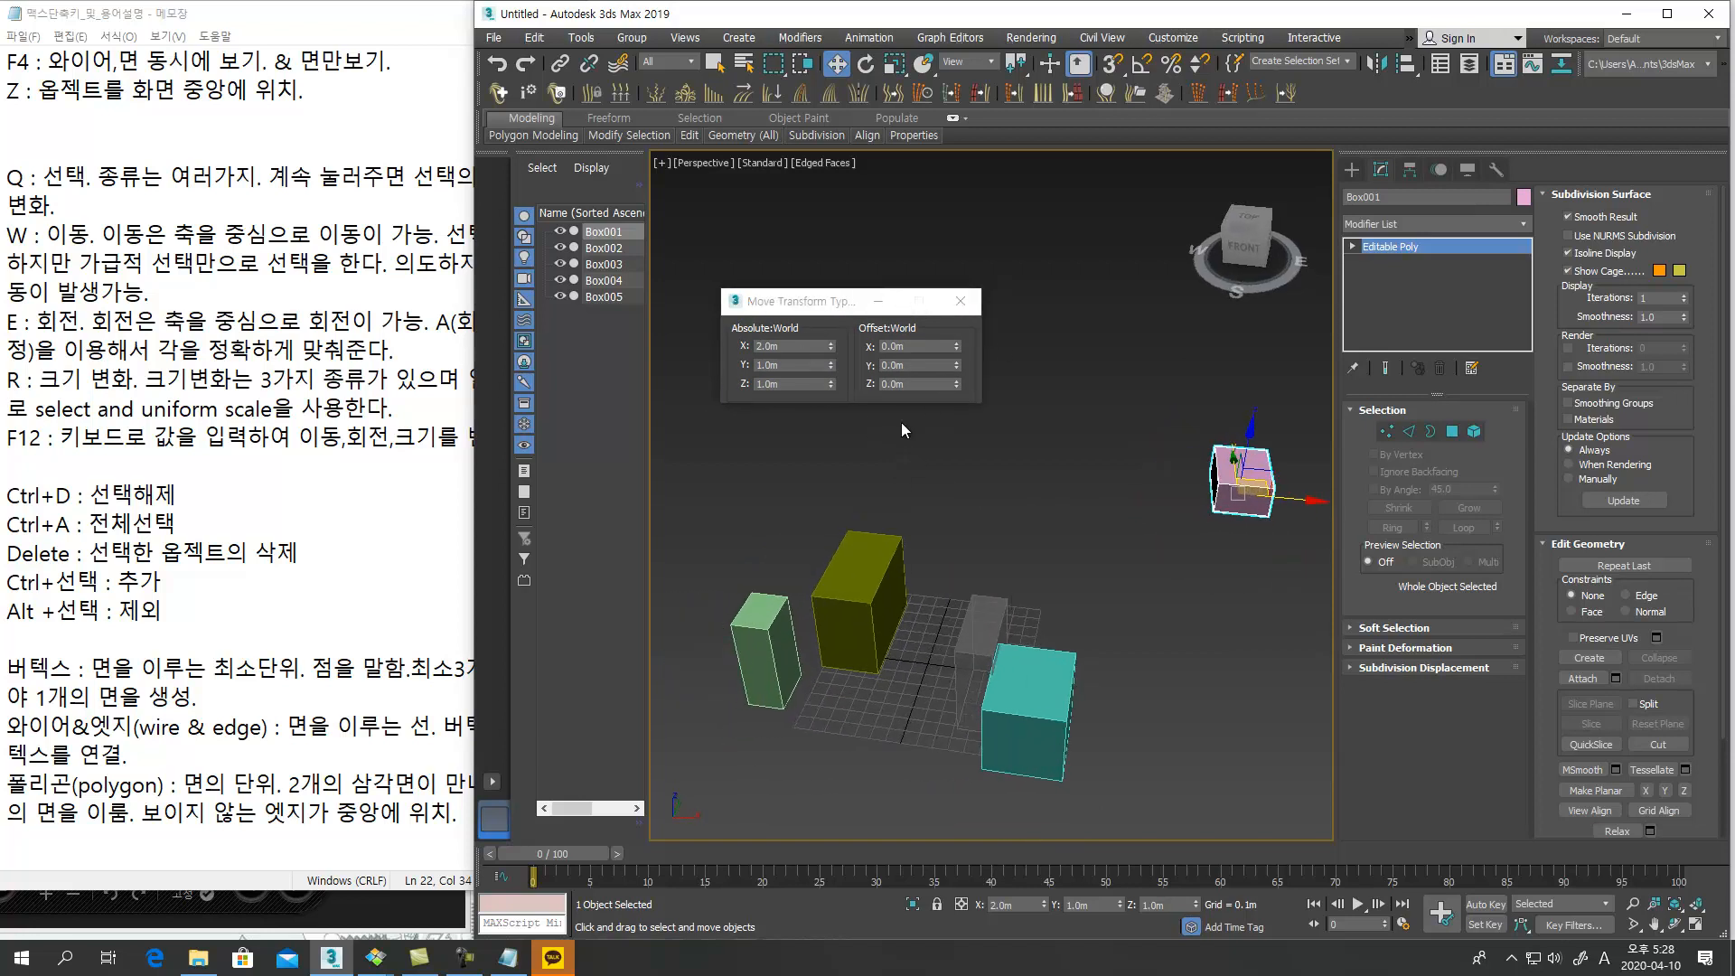
left_click(797, 347)
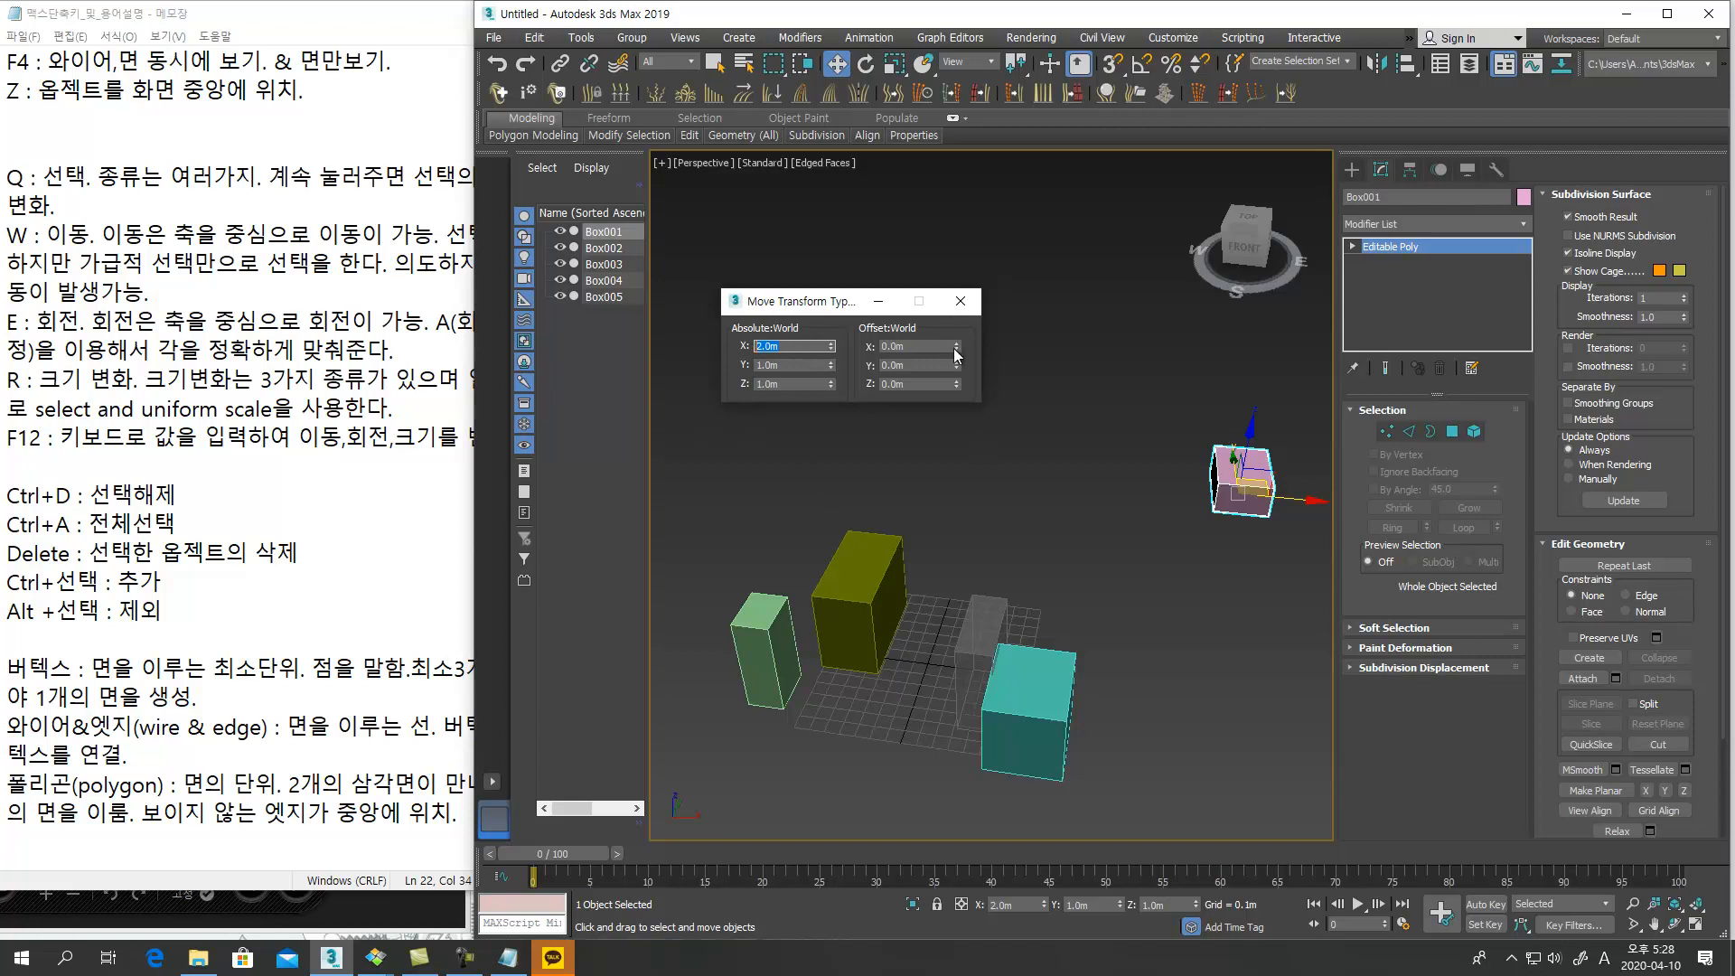
left_click(960, 301)
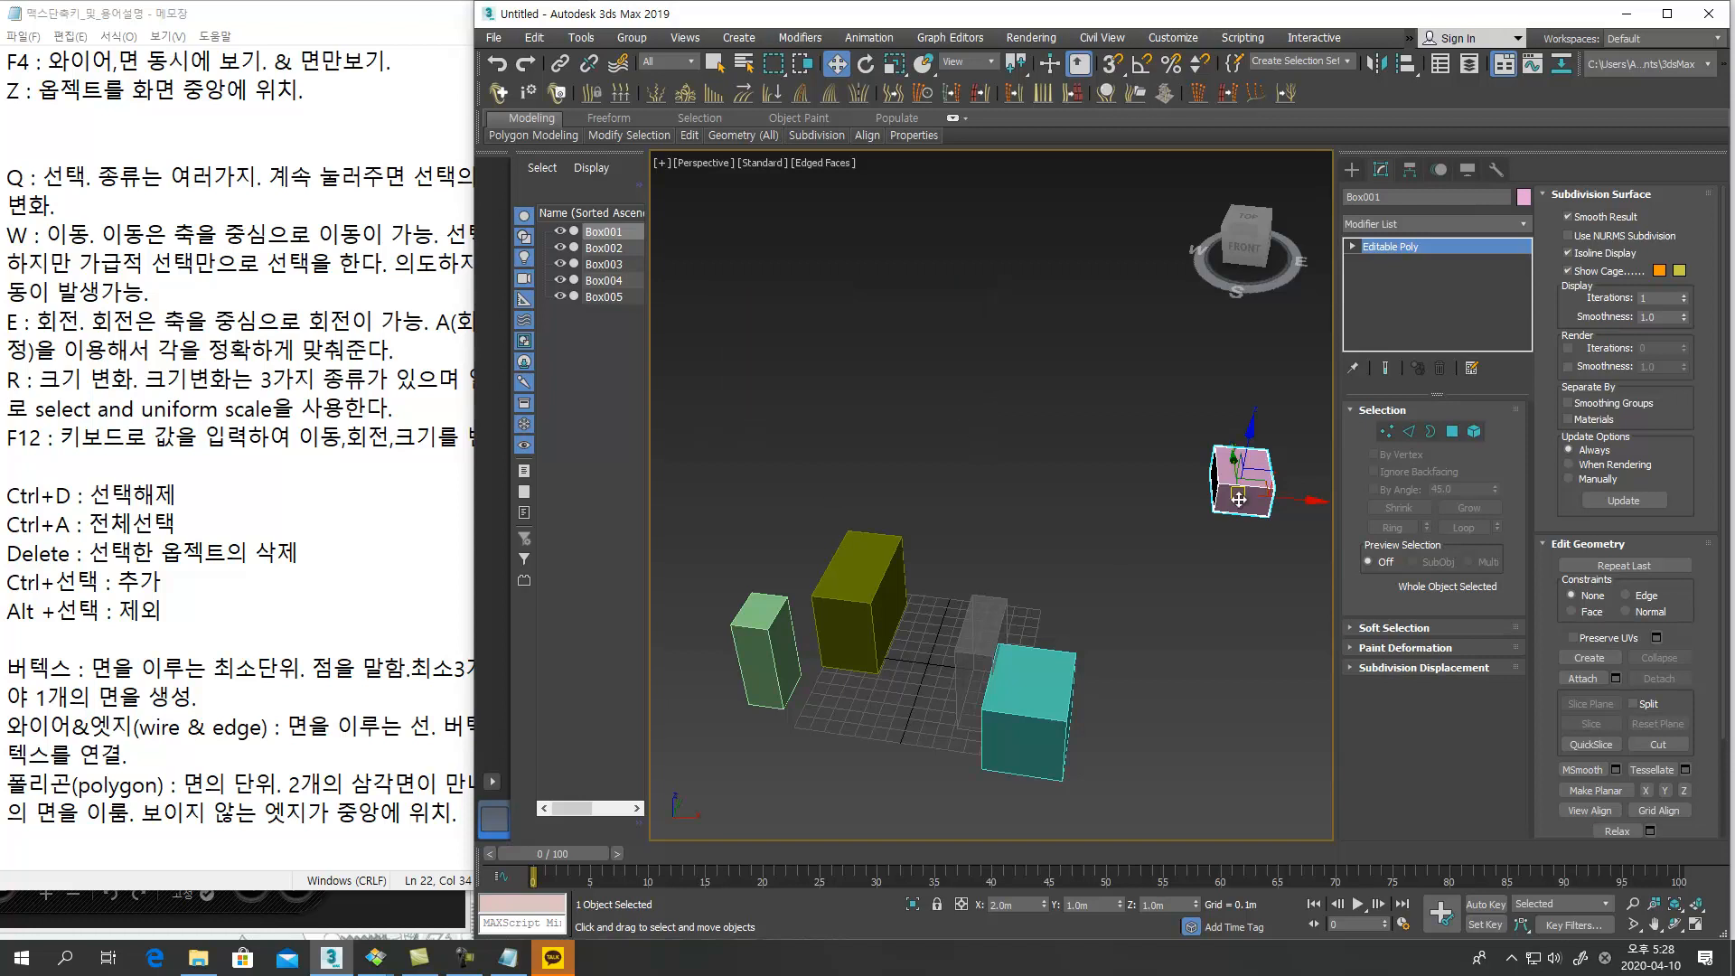
Open the Rotate Transform Type-In and set the pink box's absolute rotation to X 90, Y 45 and Z 12
key("F12")
middle_click_drag(1237, 498, 1221, 498)
key("e")
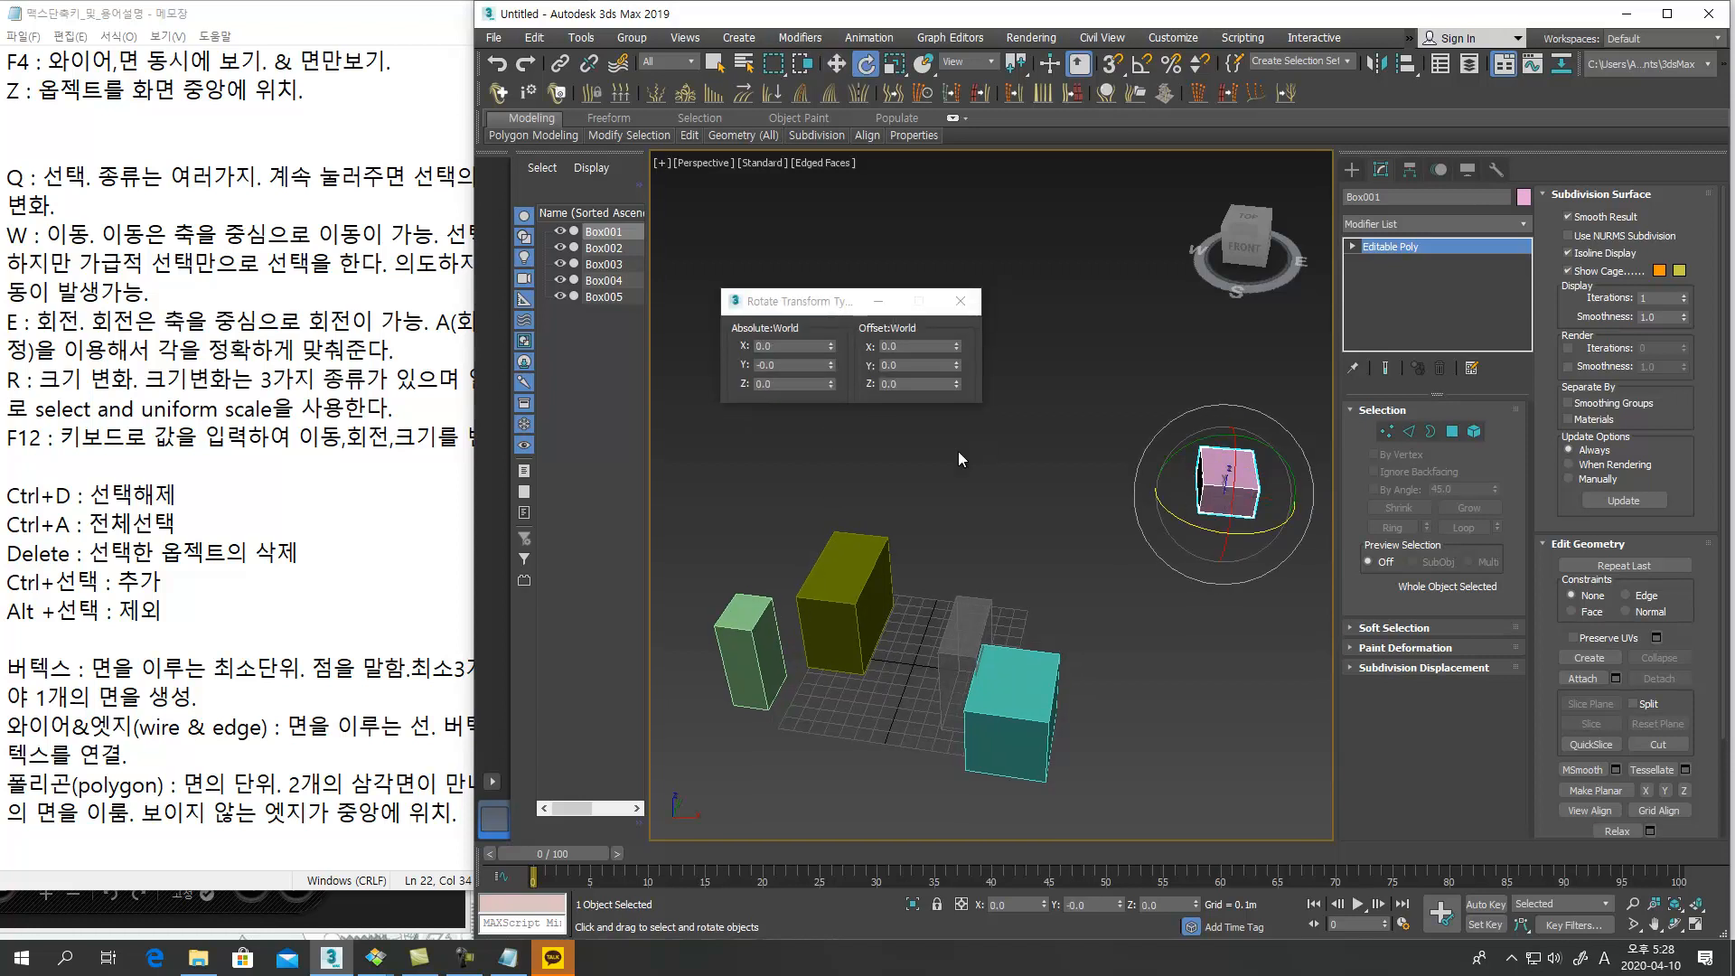
left_click(789, 354)
type("90")
key("Tab")
type("45")
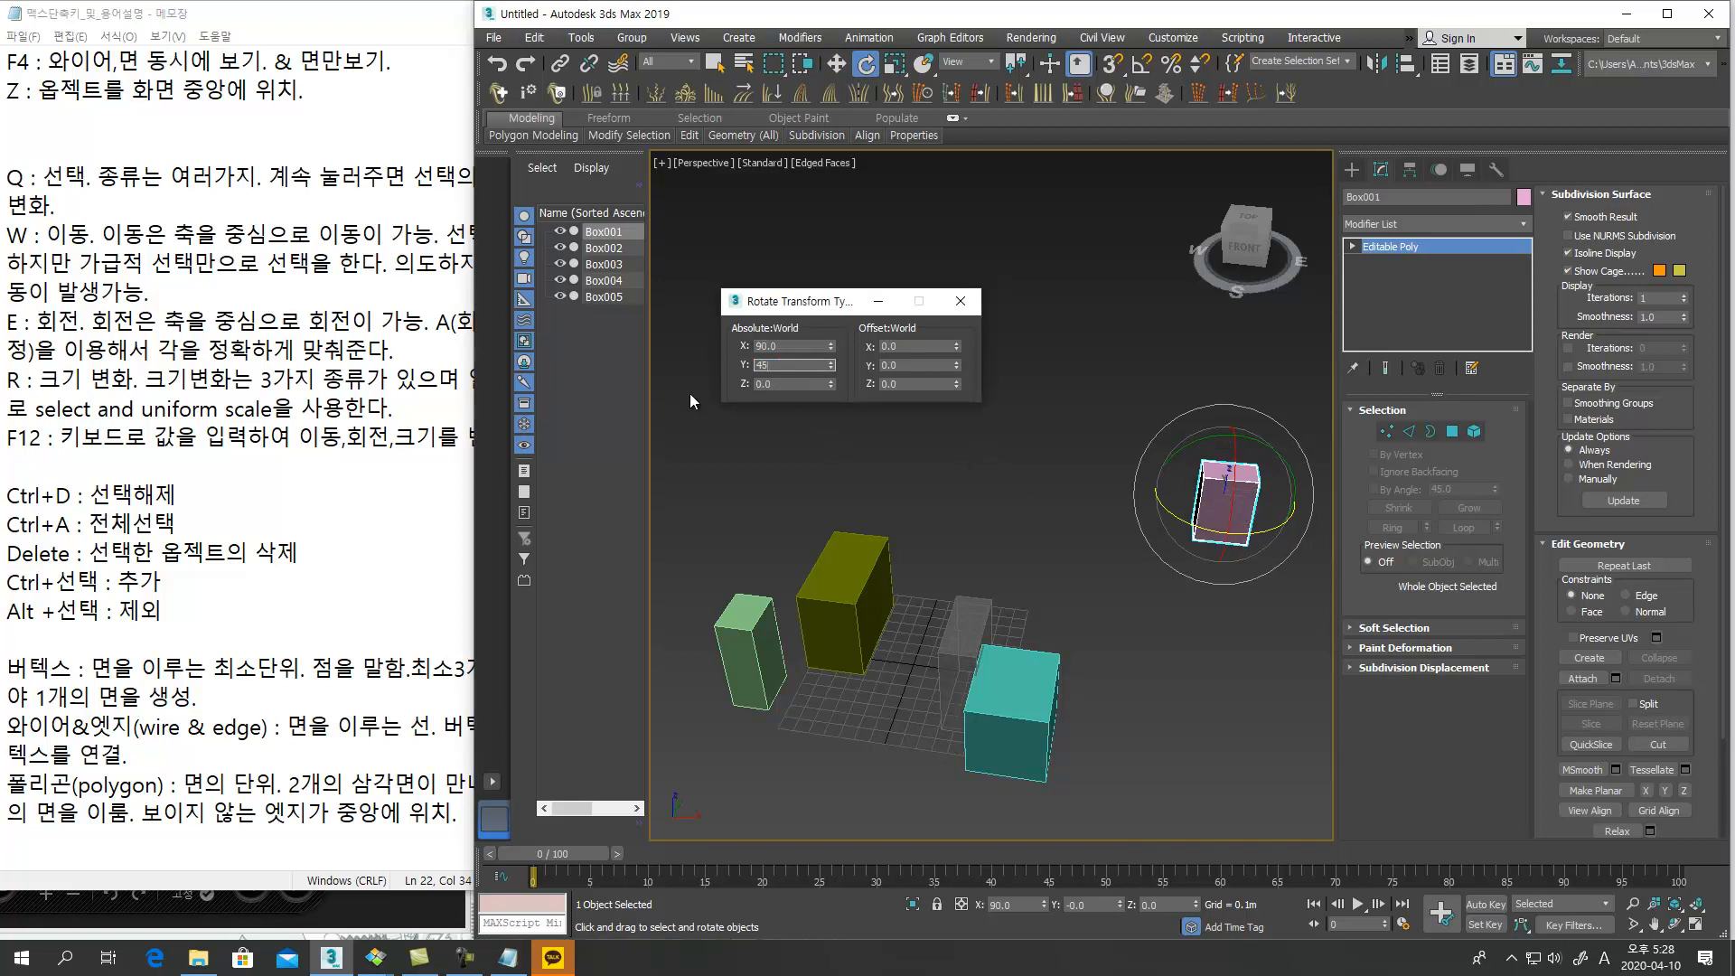
key("Tab")
type("12")
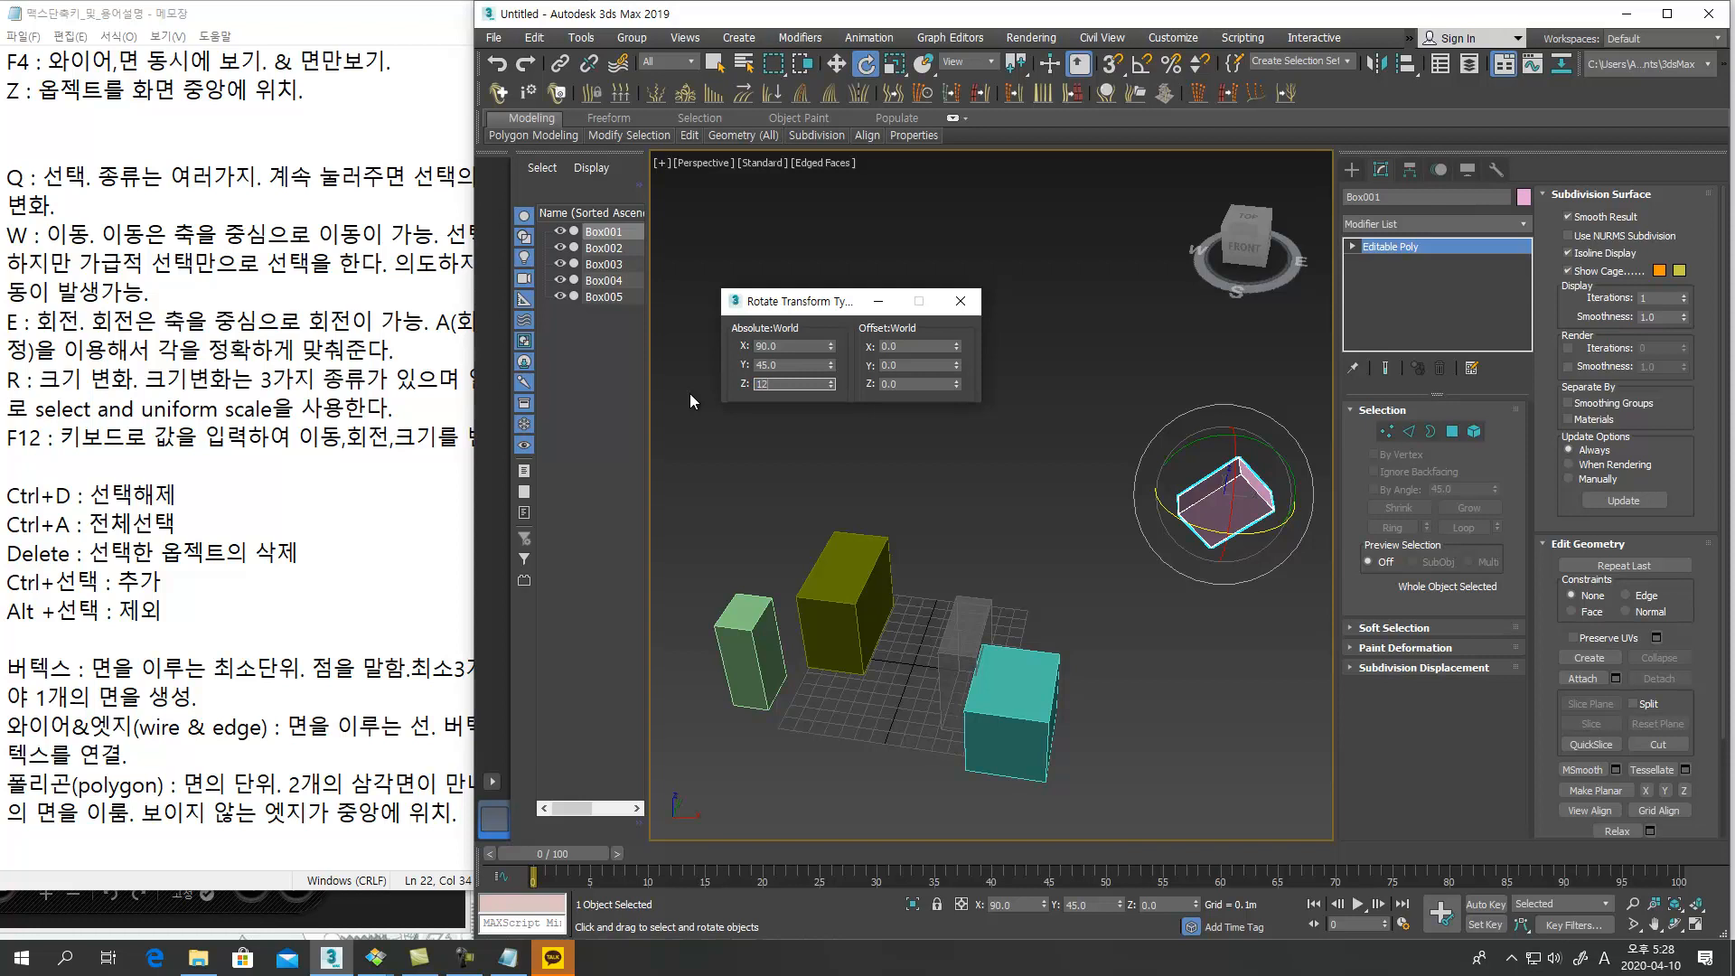
key("Return")
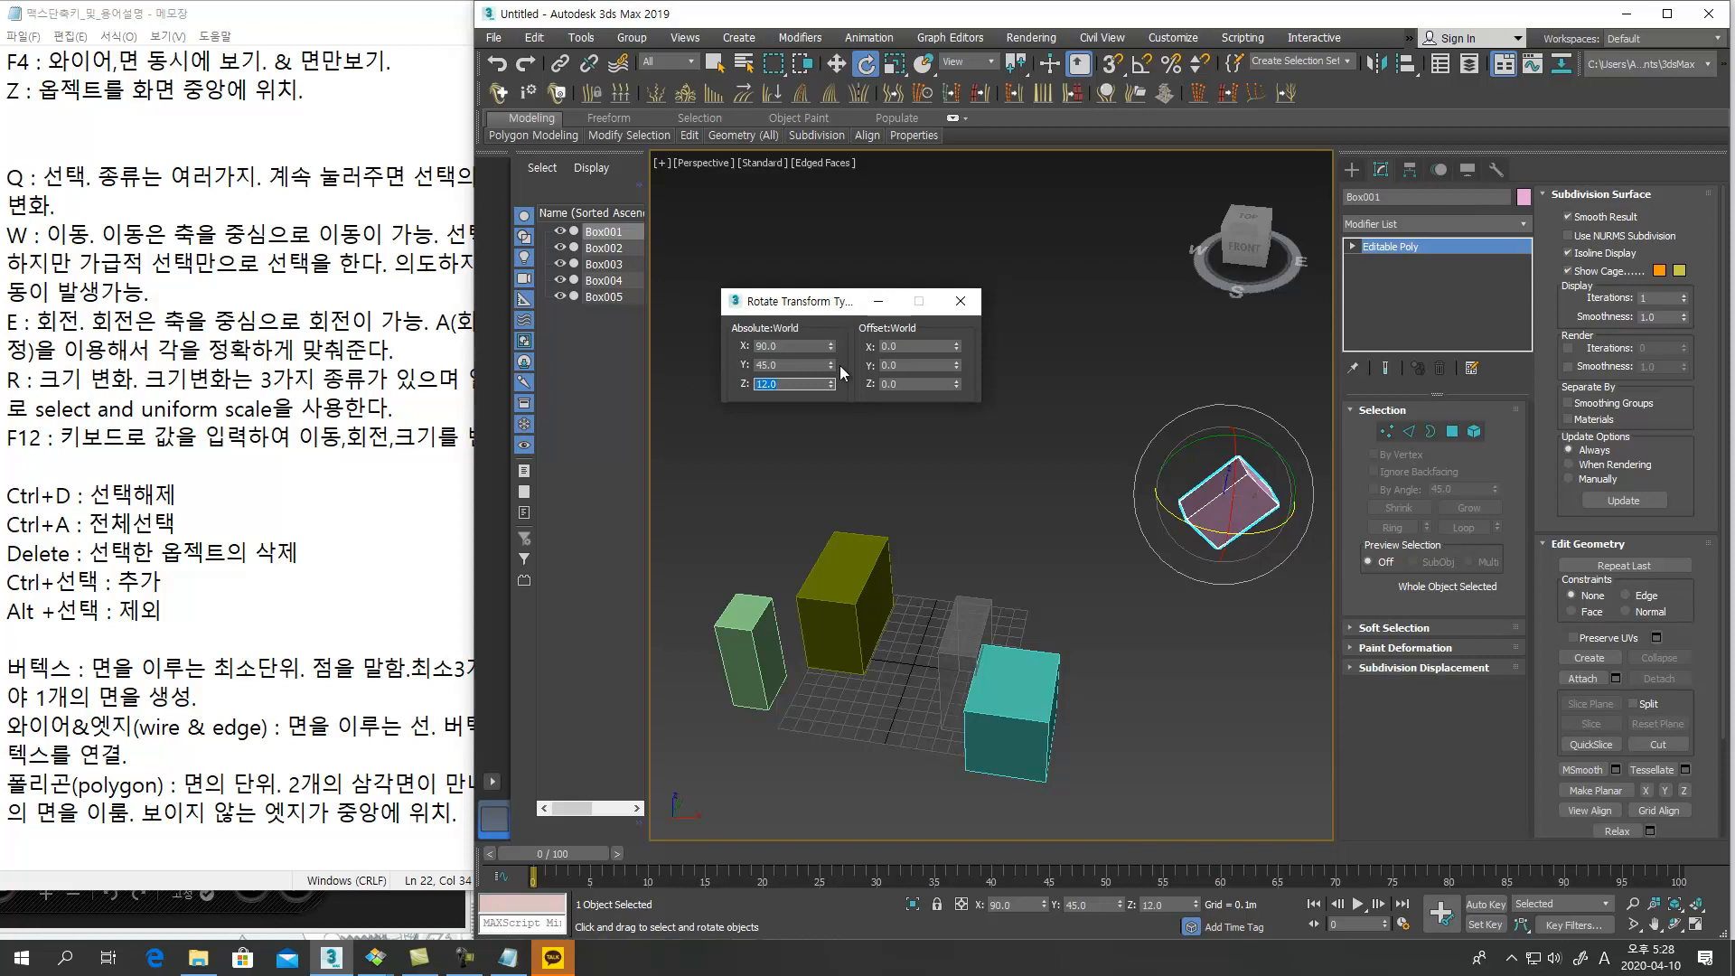
Switch to scaling and set the pink box's absolute local scale to 100 on X, Y and Z
key("r")
mouse_move(1159, 472)
middle_mouse_down()
mouse_move(1113, 481)
mouse_move(1169, 470)
middle_mouse_up()
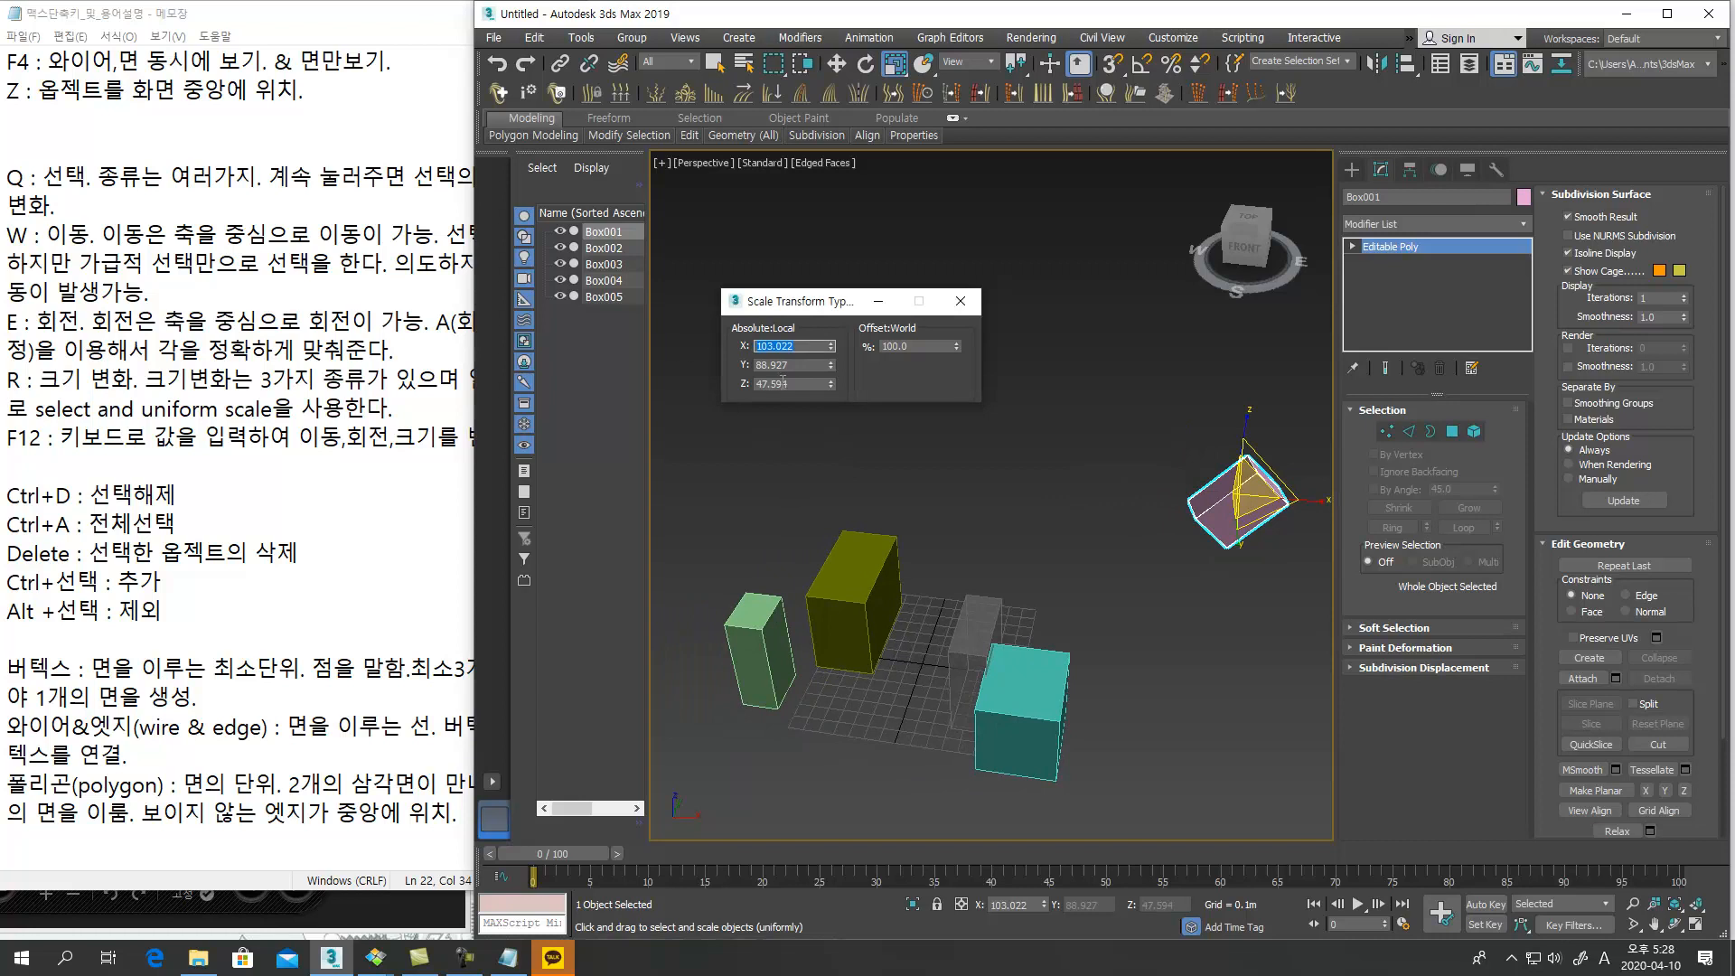
type("100")
key("Tab")
type("100")
key("Tab")
type("10")
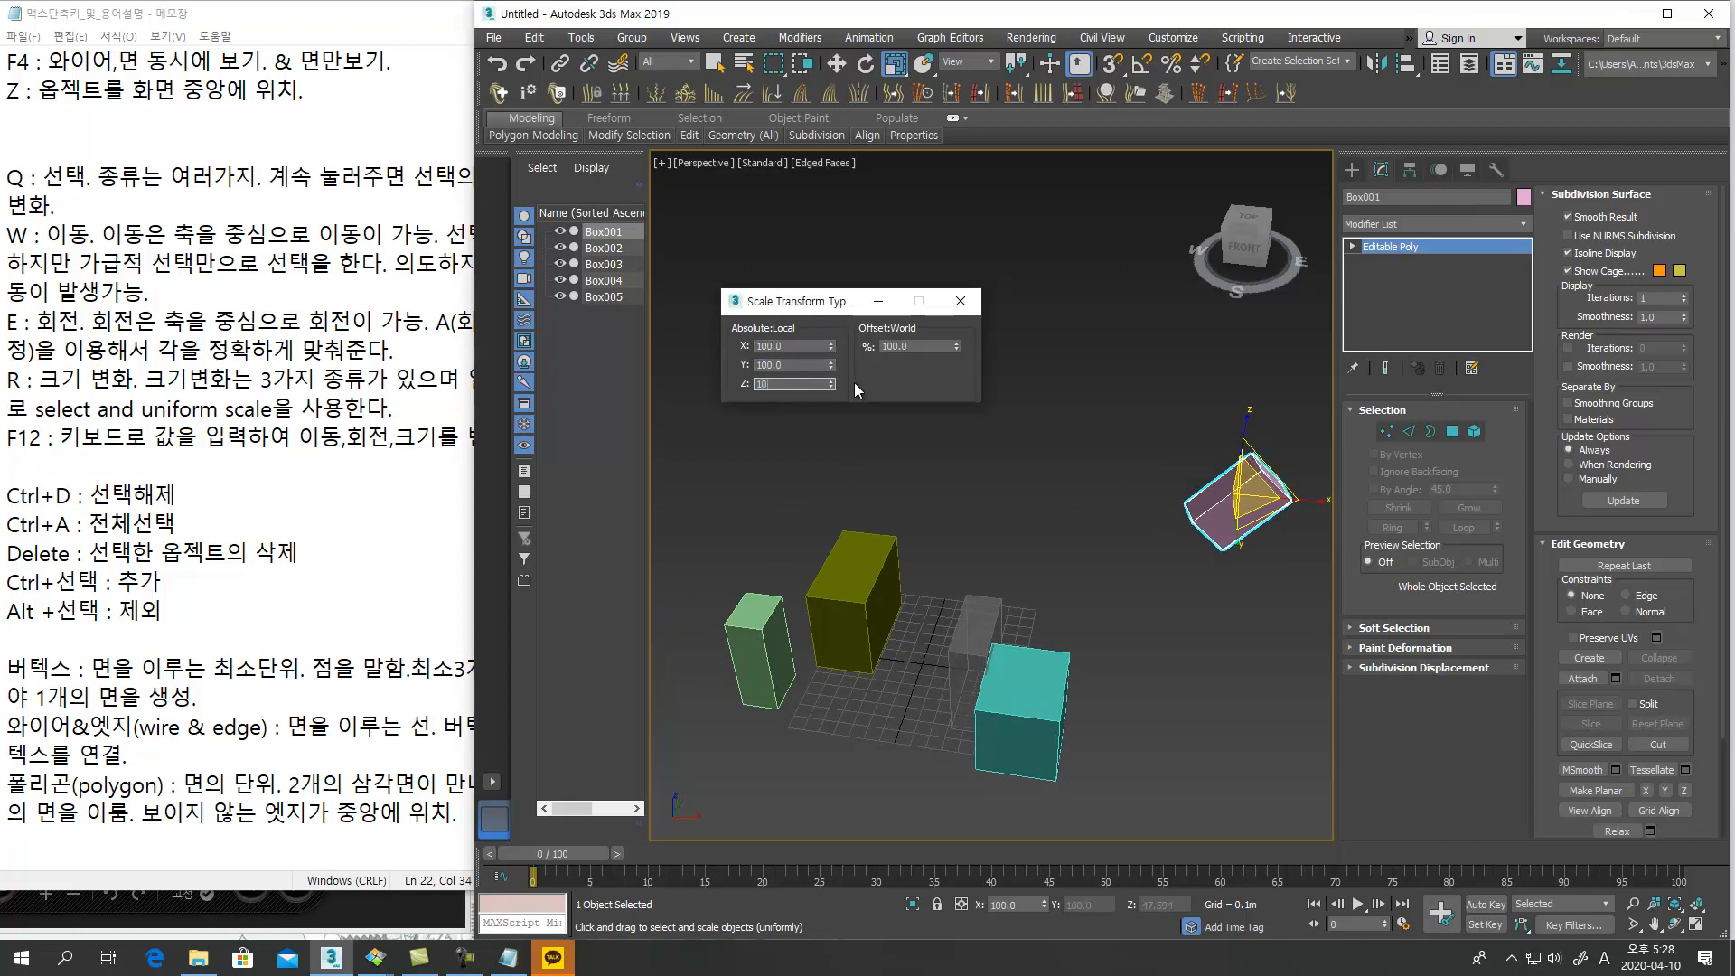
type("0")
key("Tab")
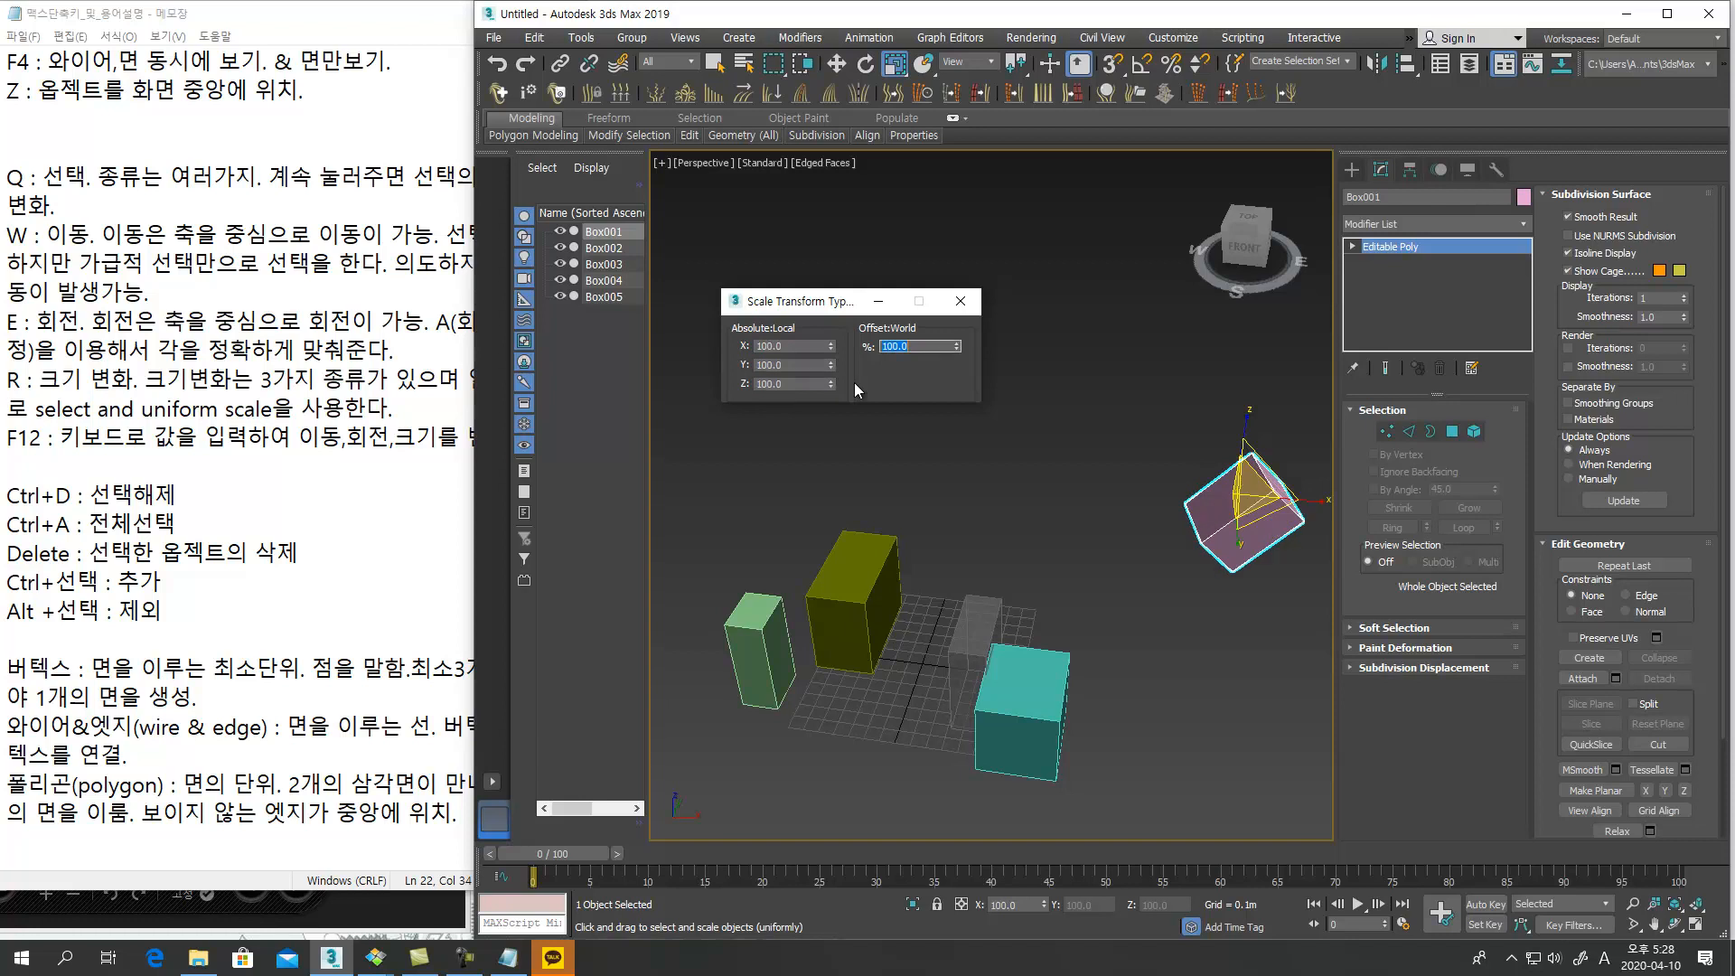
Scale the pink box uniformly by an offset of 250%, then reduce its scale to about 198% and close the dialog
type("250")
key("Return")
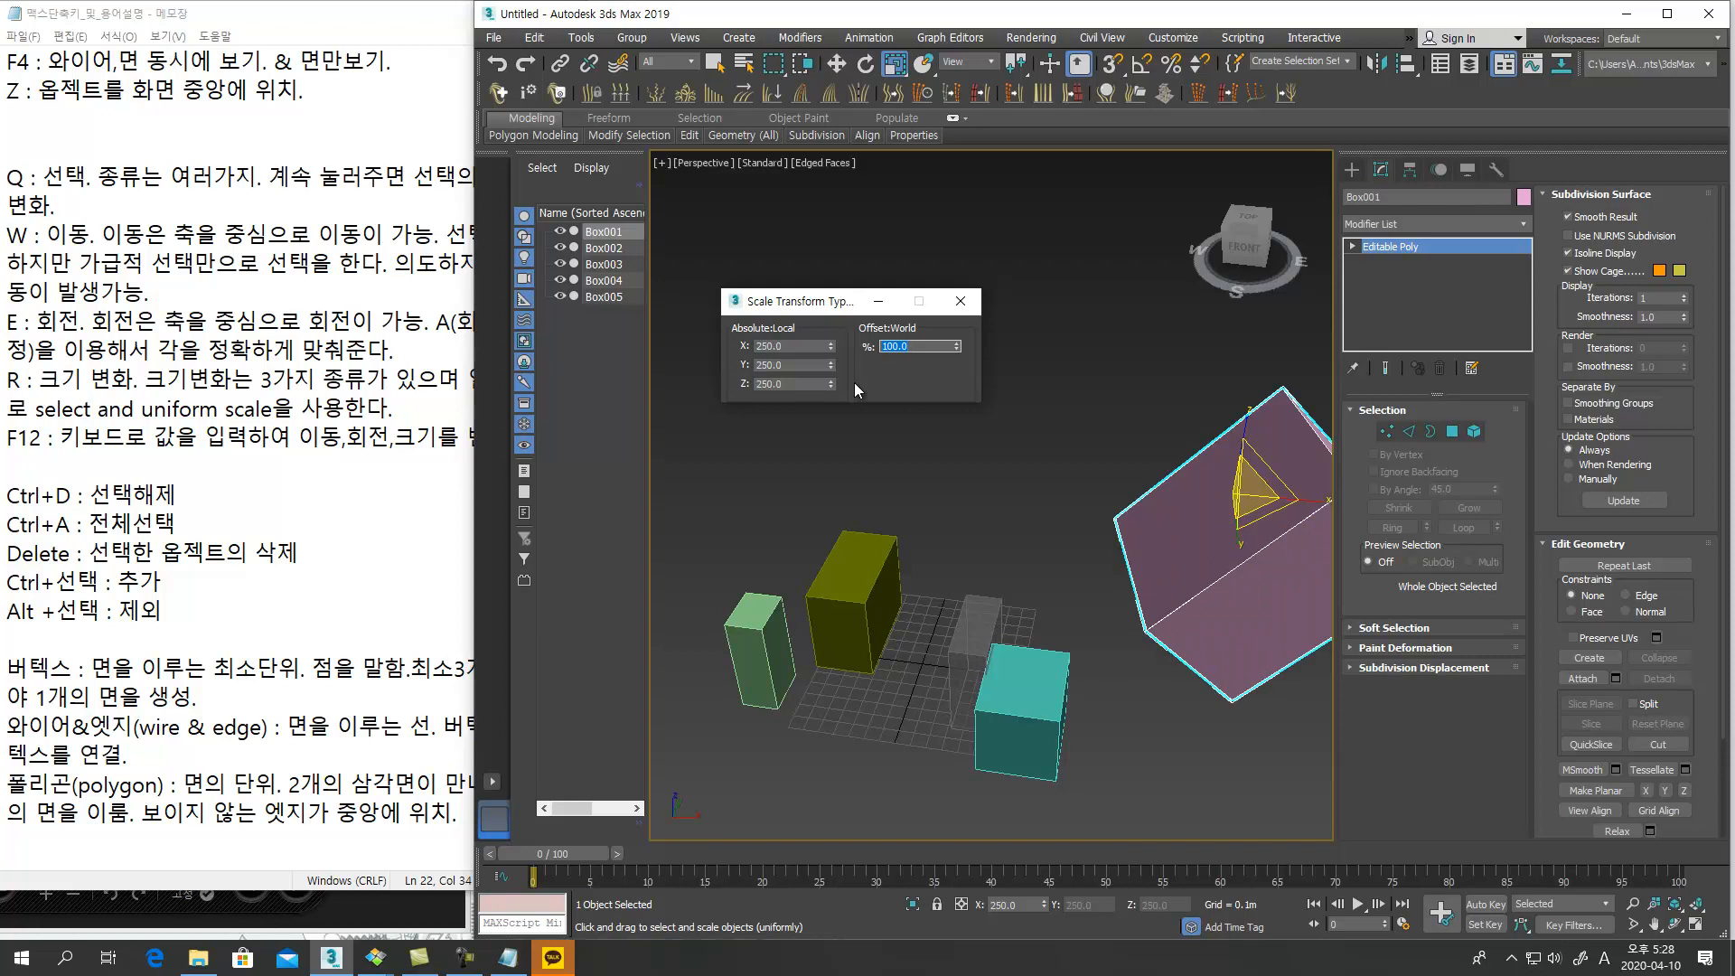
middle_click_drag(1070, 508, 890, 491)
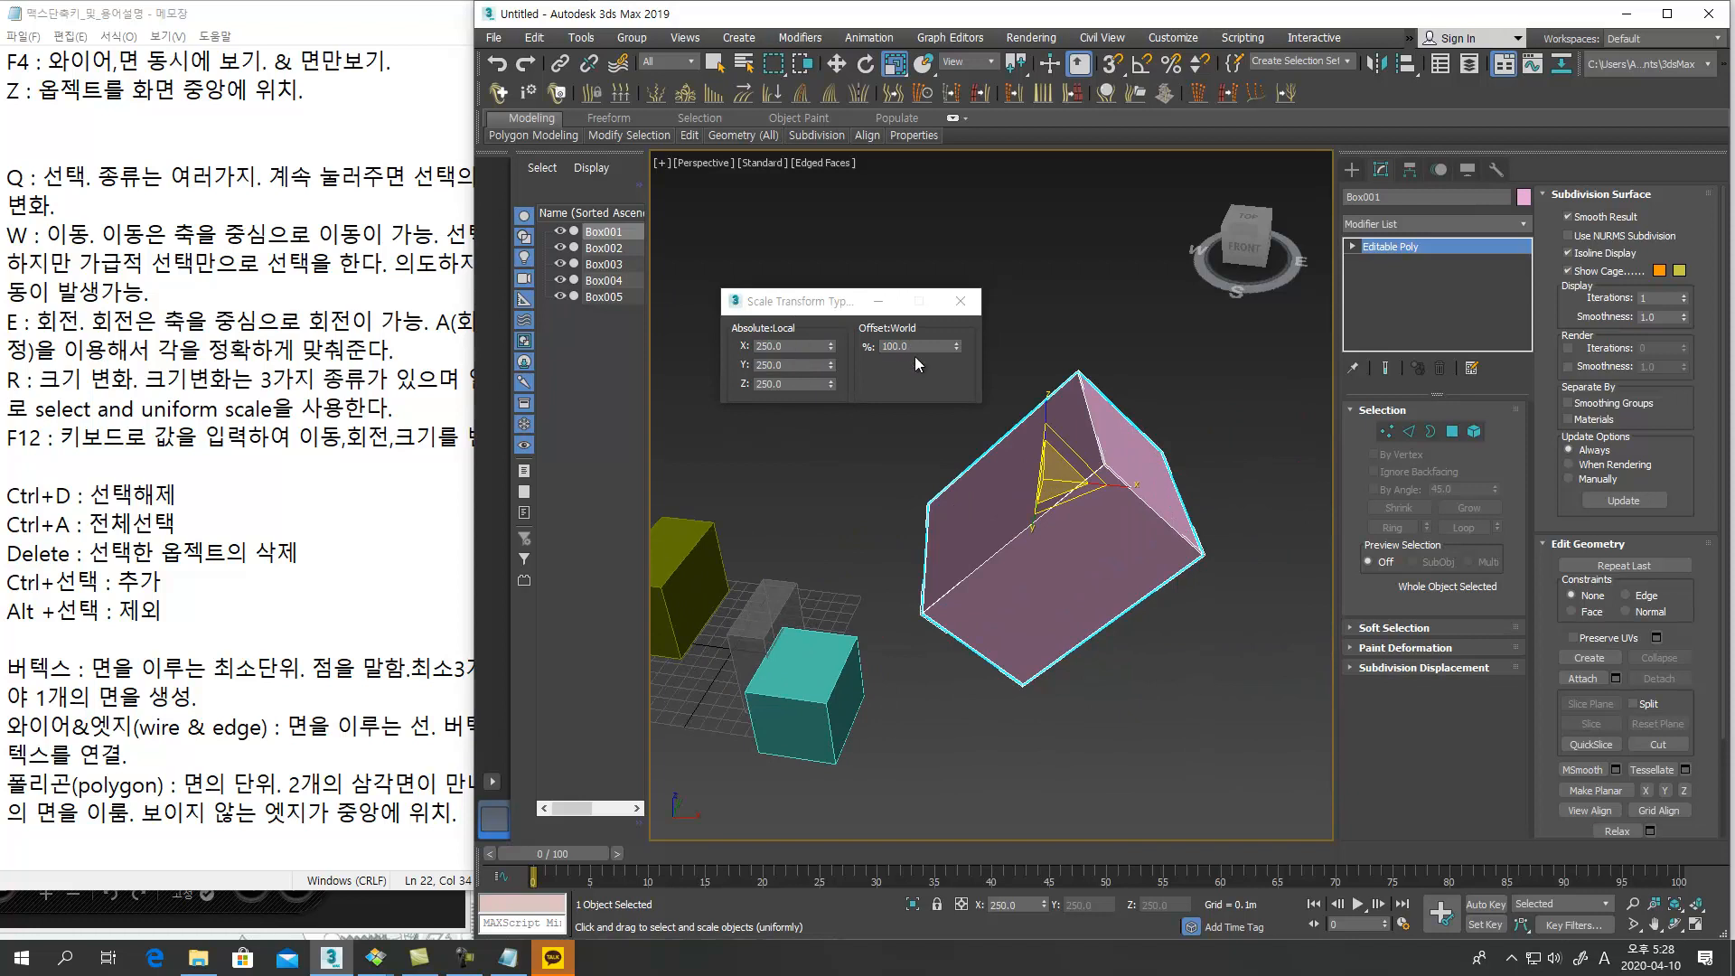
left_click_drag(956, 347, 954, 393)
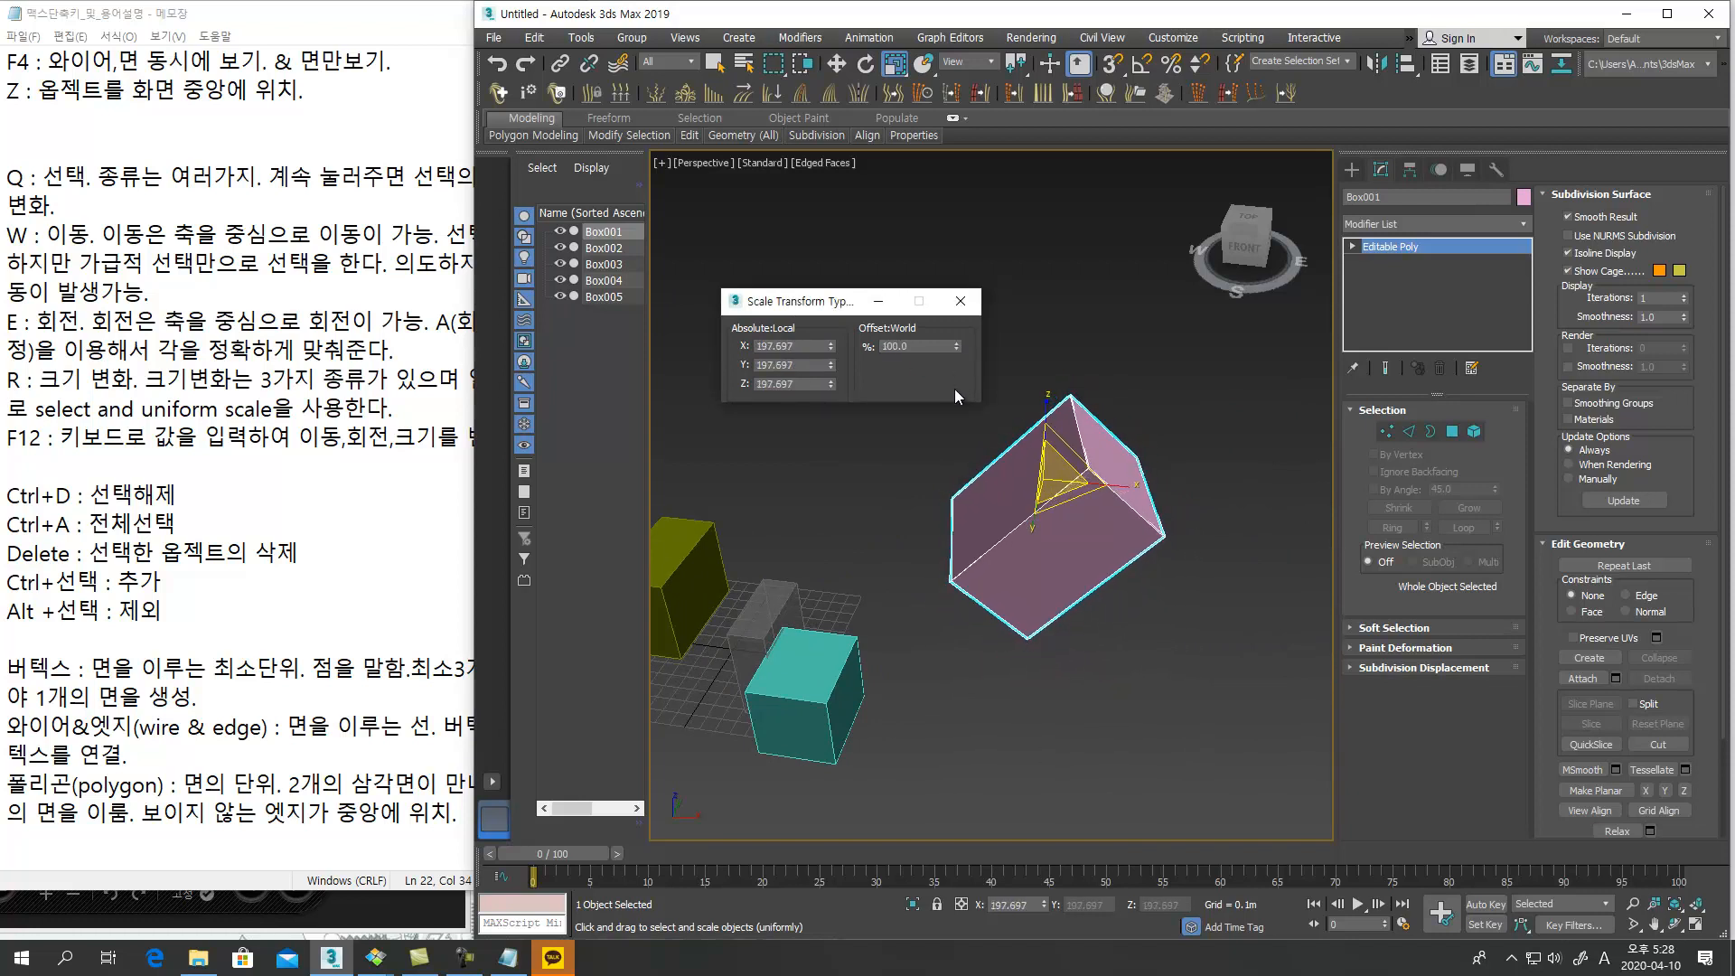
left_click(974, 305)
Delete the pink box from the scene
middle_click_drag(1085, 533, 1157, 534, "alt")
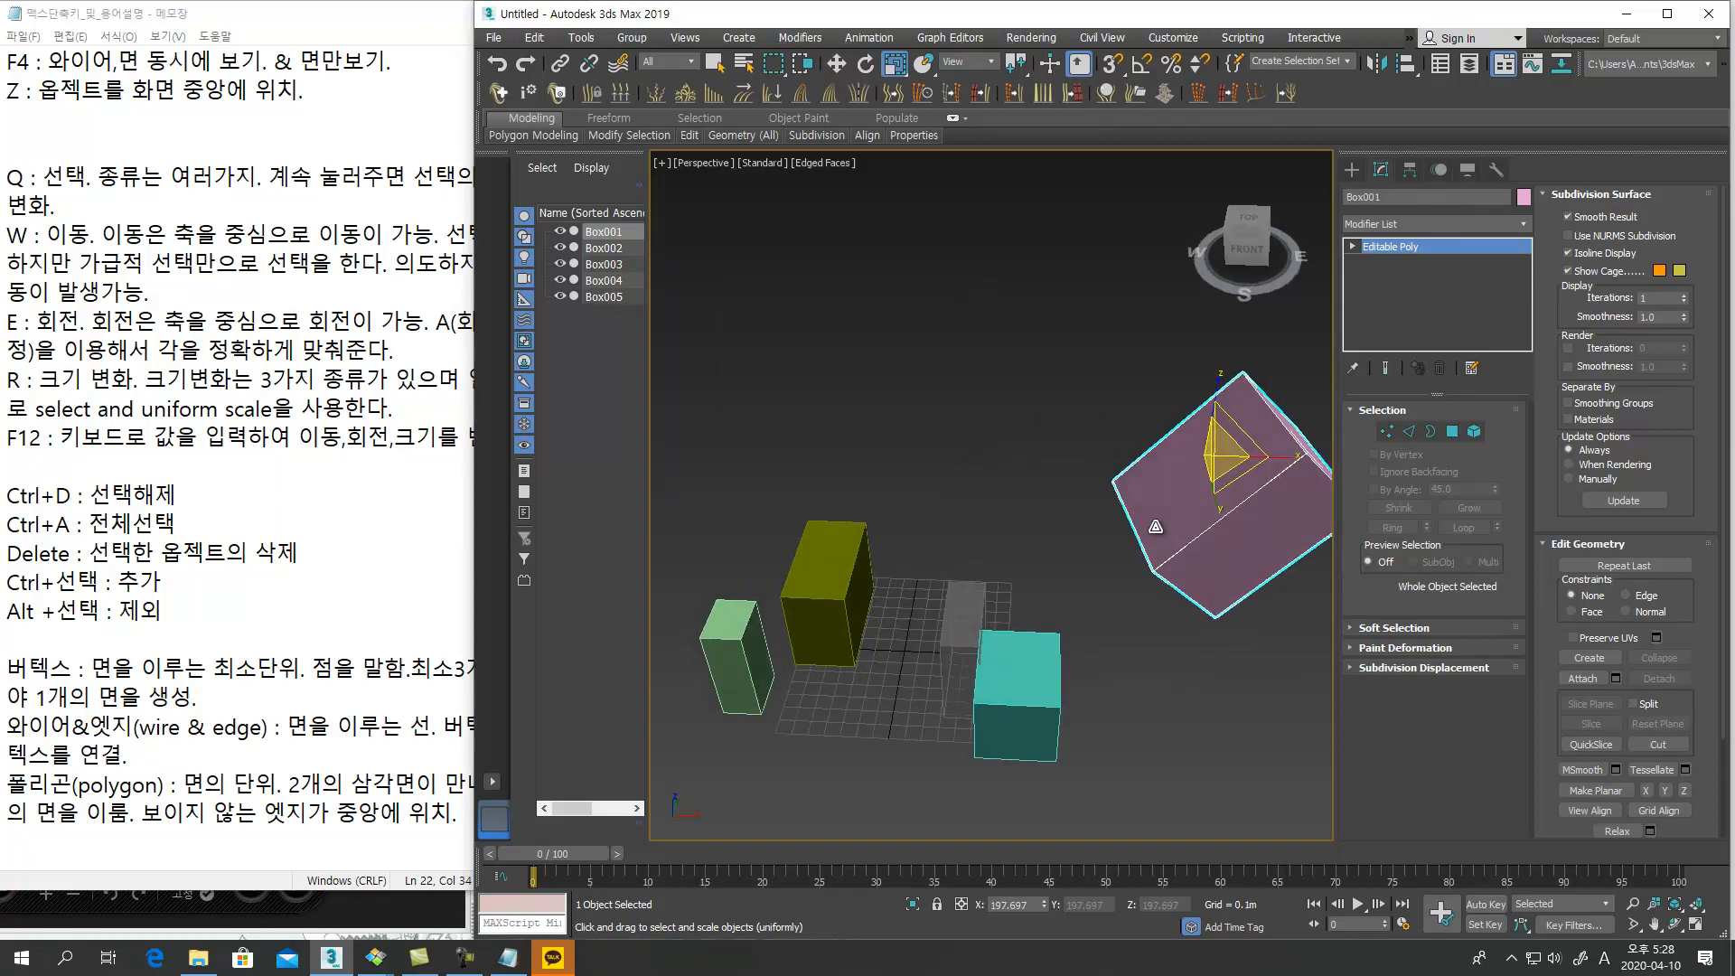
key("Delete")
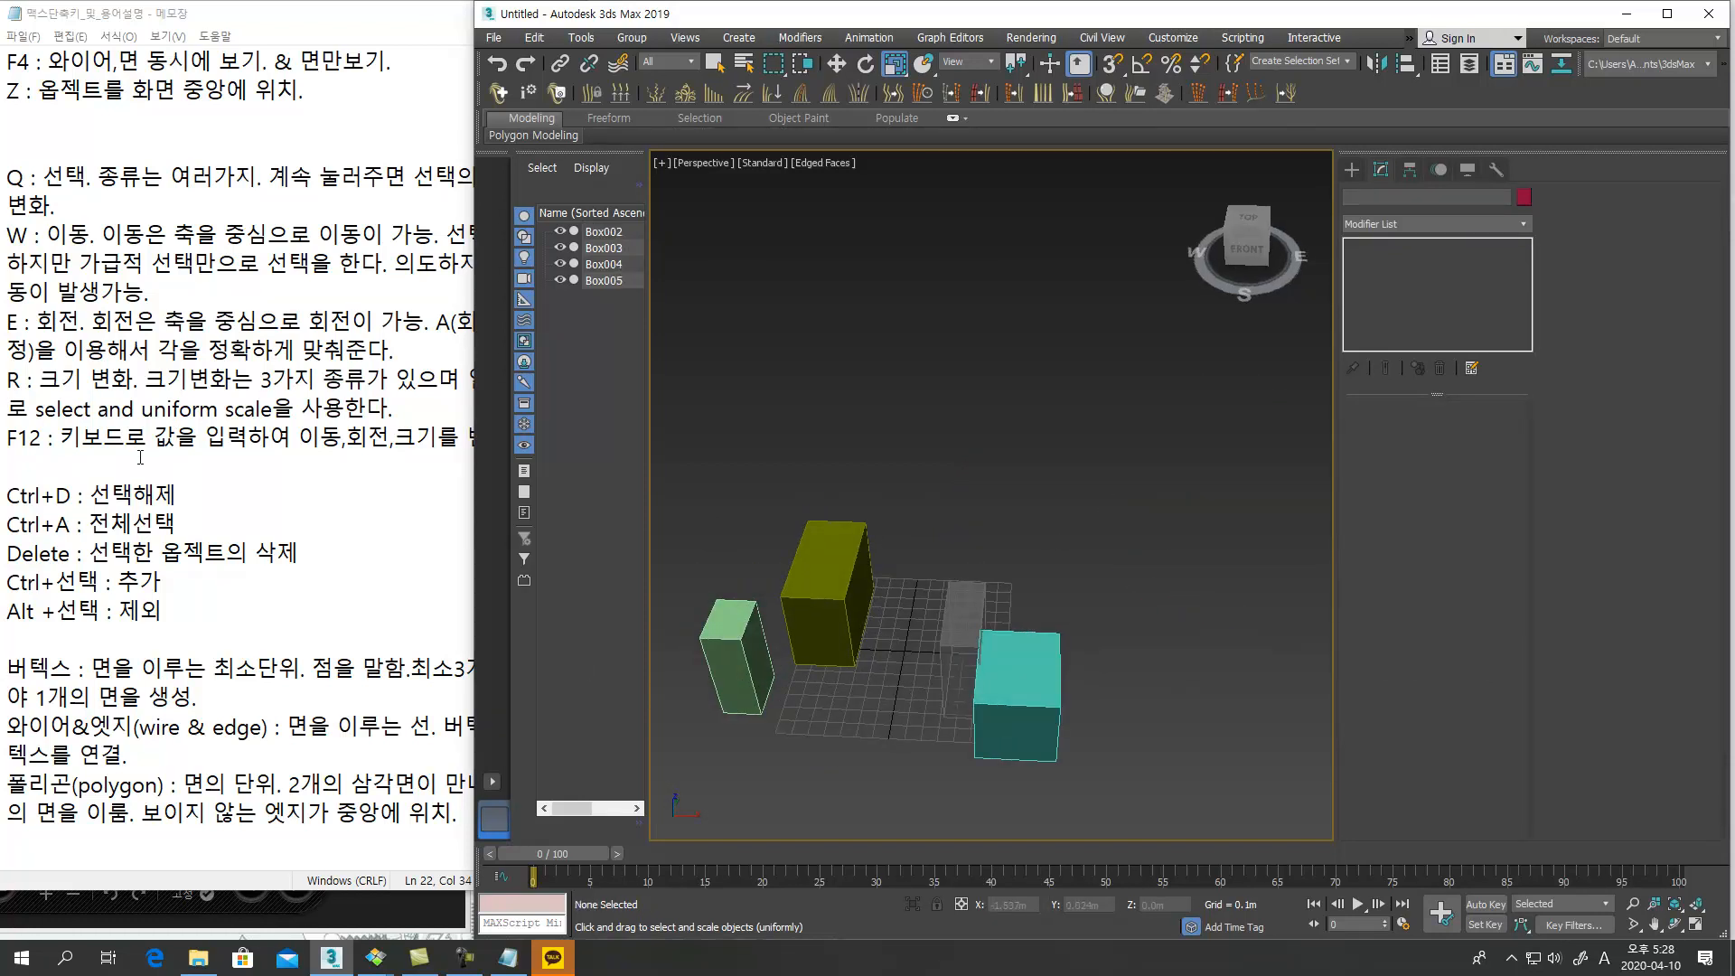
left_click(143, 454)
Move the blue box along the X axis away from the teal box, to about X 0.009 m
middle_click_drag(994, 622, 1103, 574)
left_click(1051, 607)
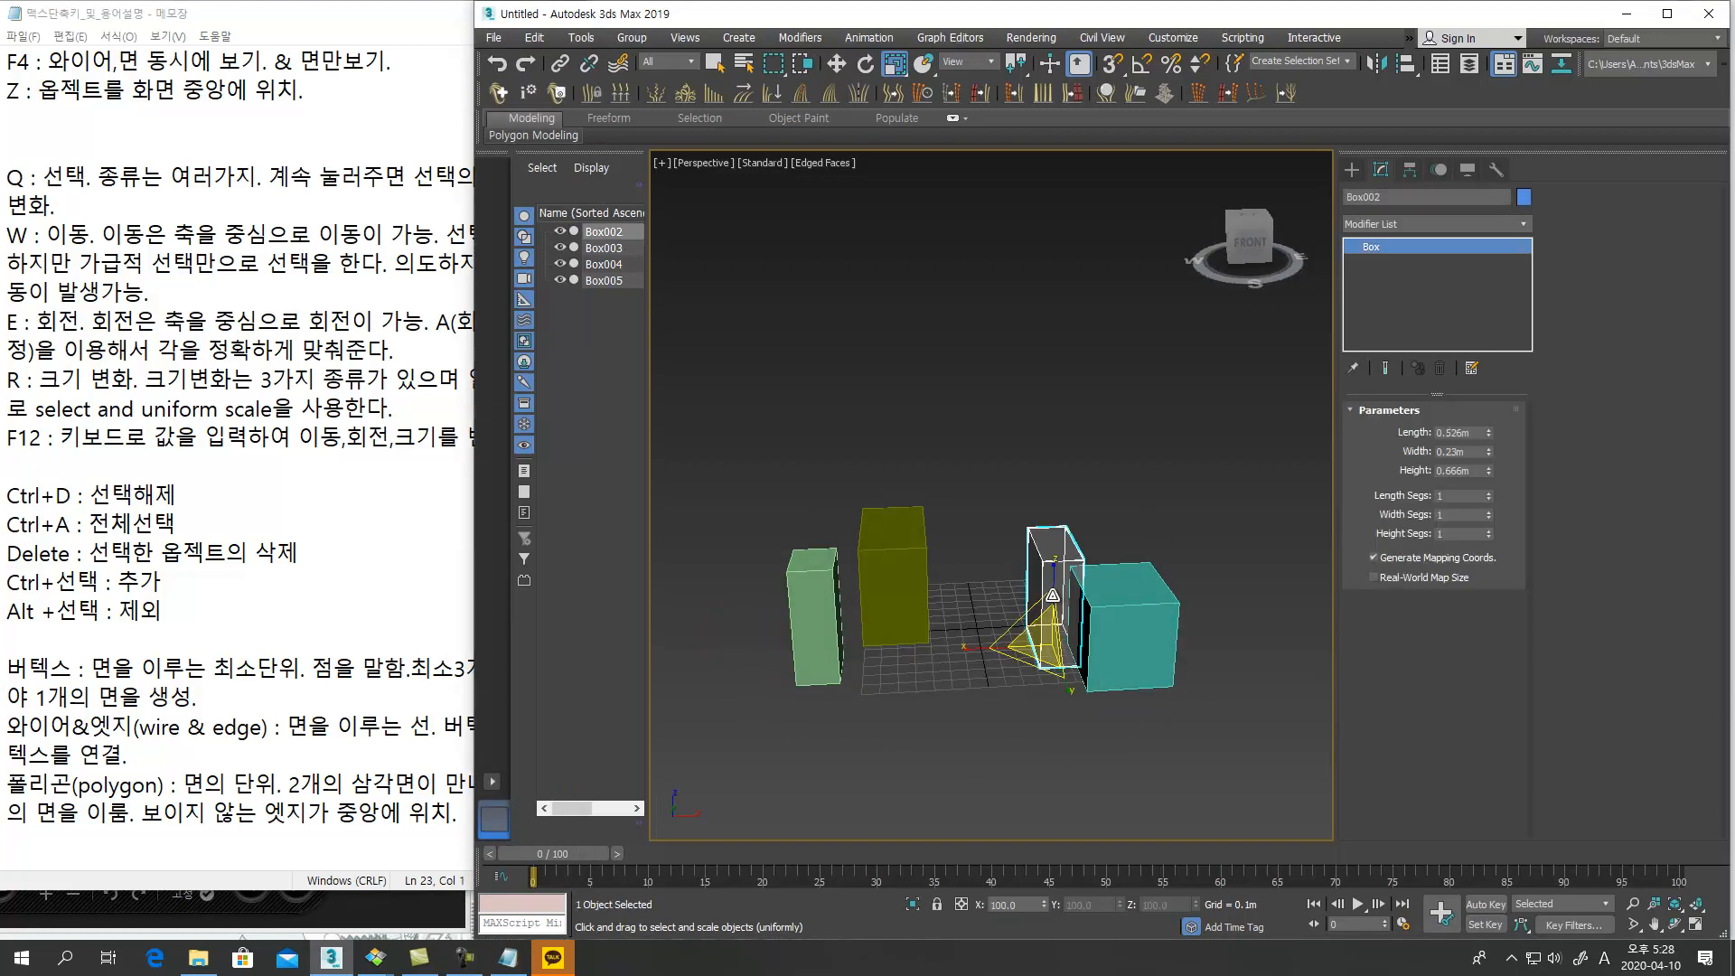
key("w")
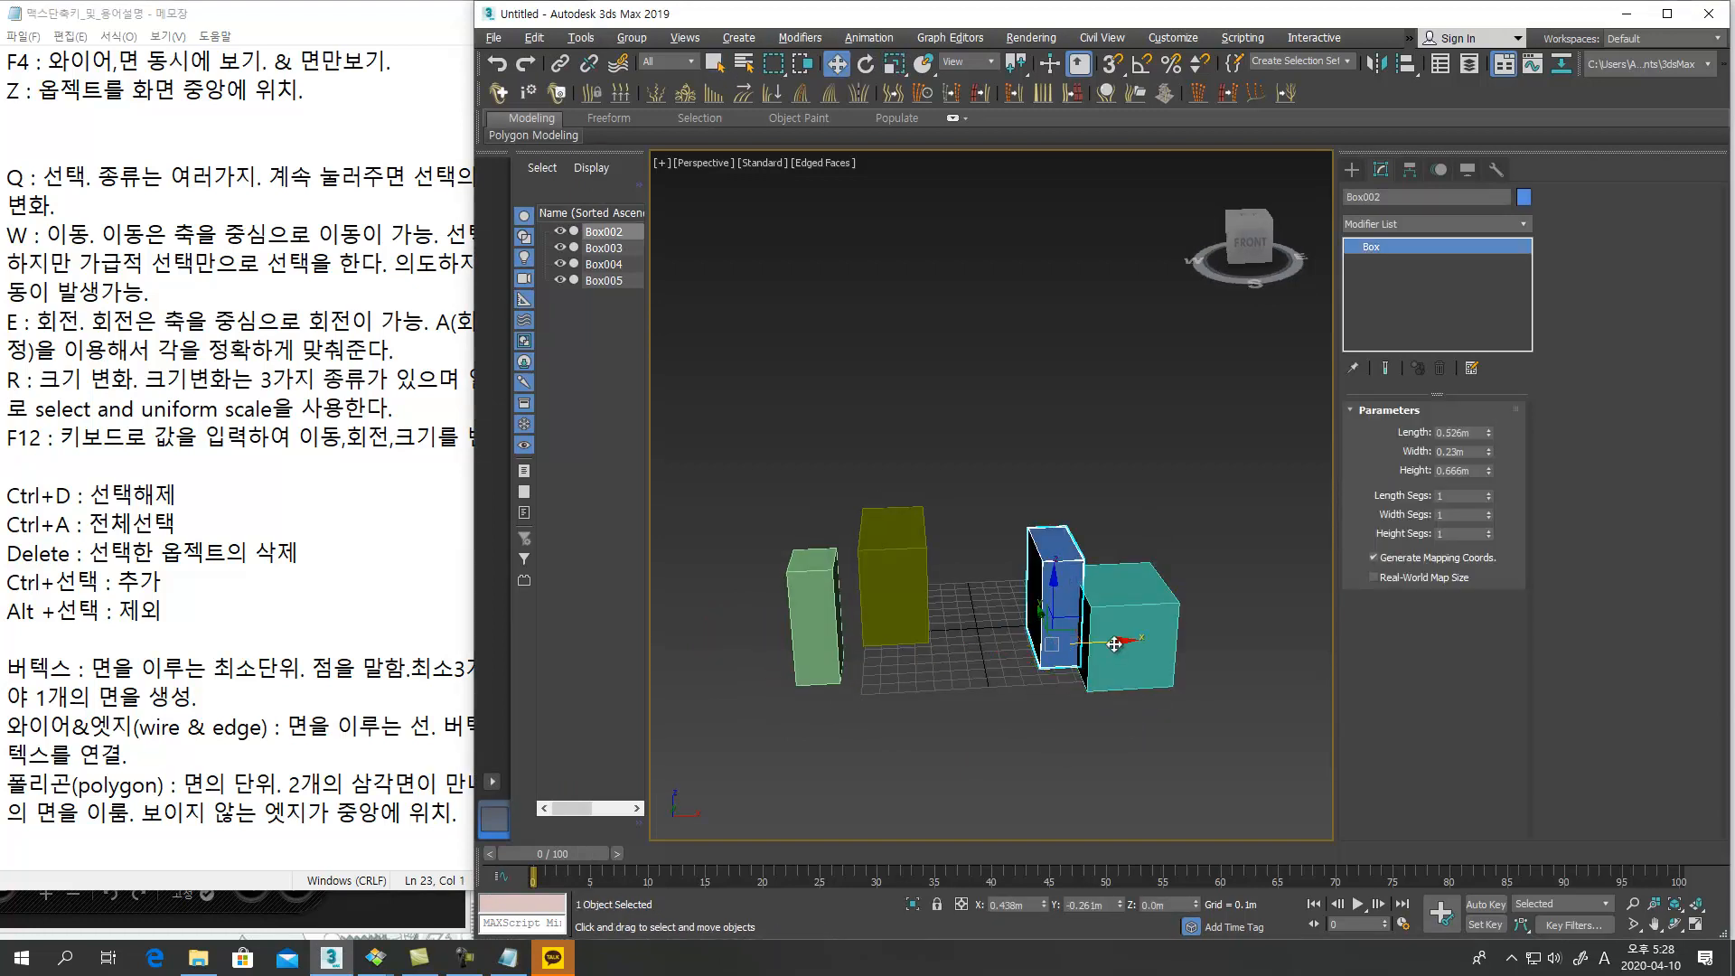
left_click_drag(1115, 652, 1043, 654)
left_click(464, 957)
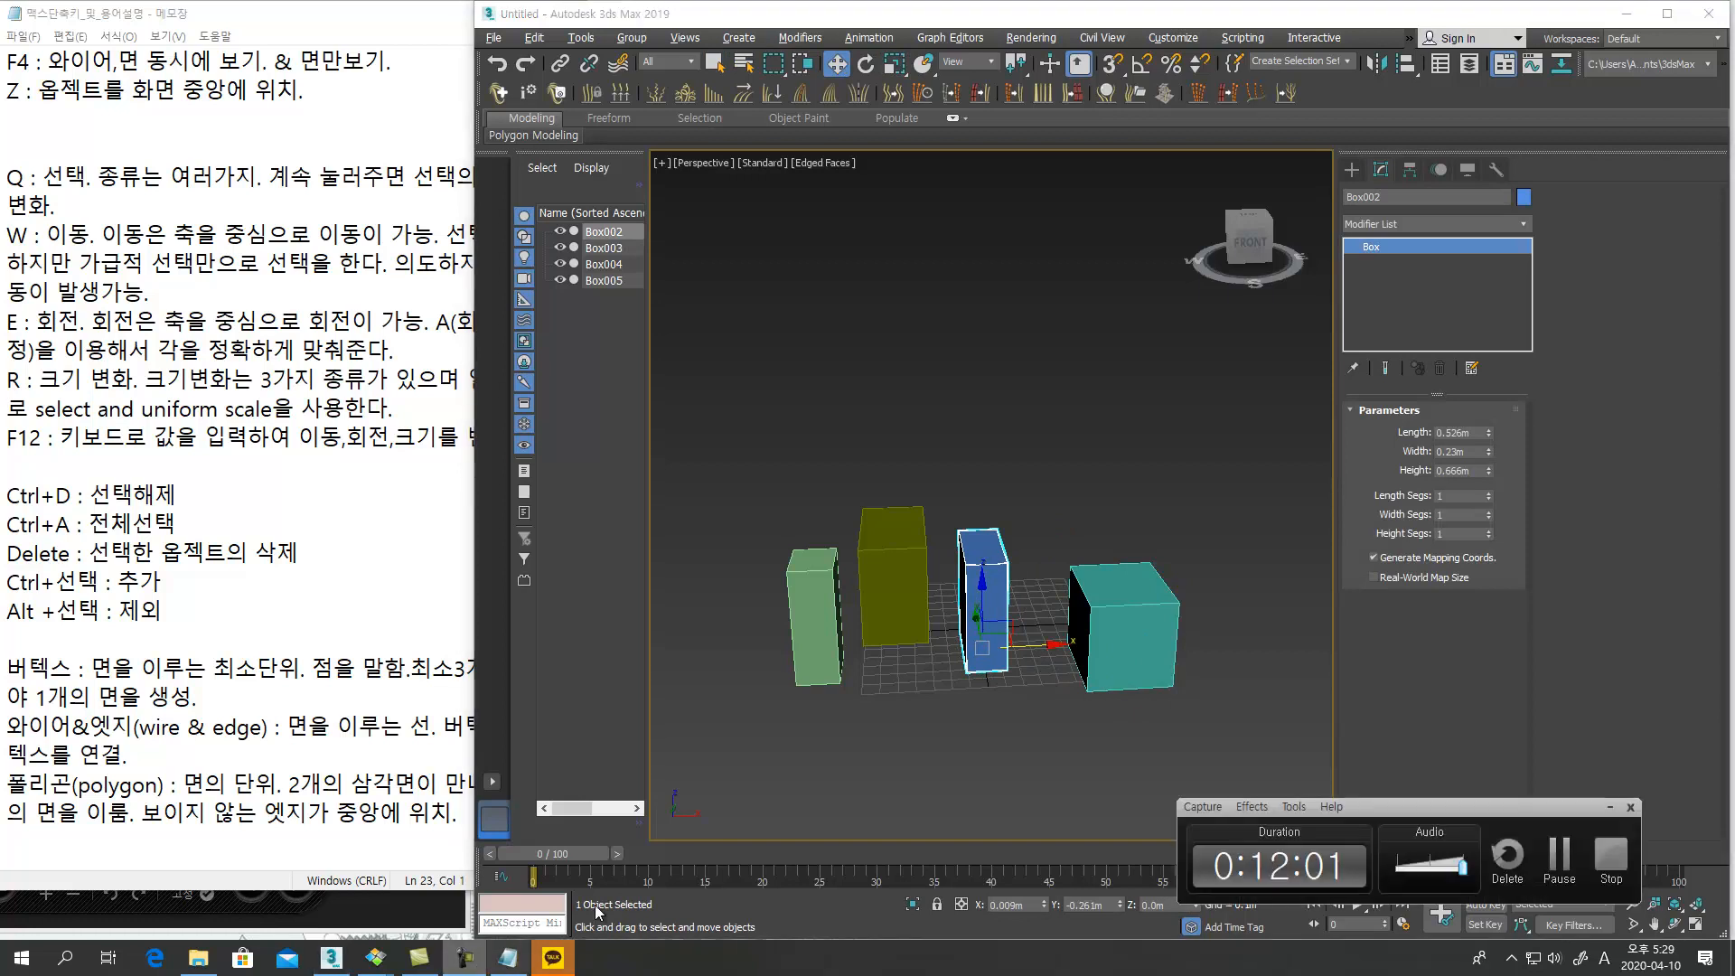
left_click(1542, 853)
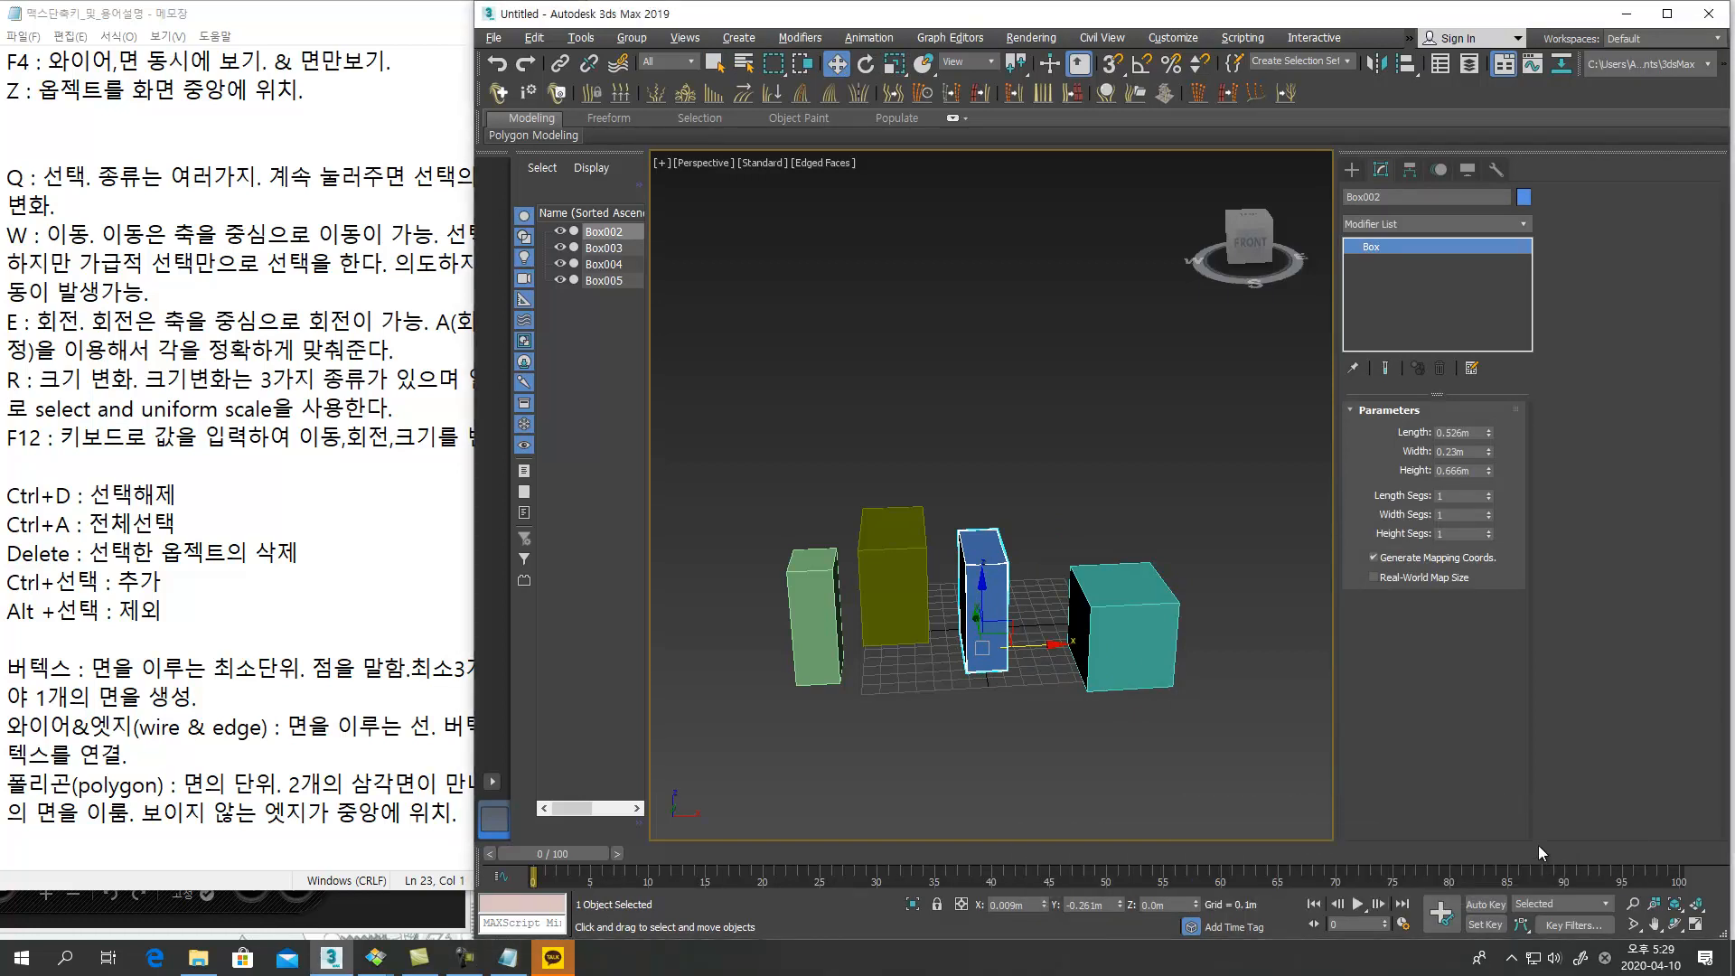
Go through the notes on the selection and deletion shortcuts, from Ctrl+D to Alt +선택
left_click(185, 490)
left_click(236, 531)
left_click(336, 563)
left_click(229, 587)
left_click(212, 615)
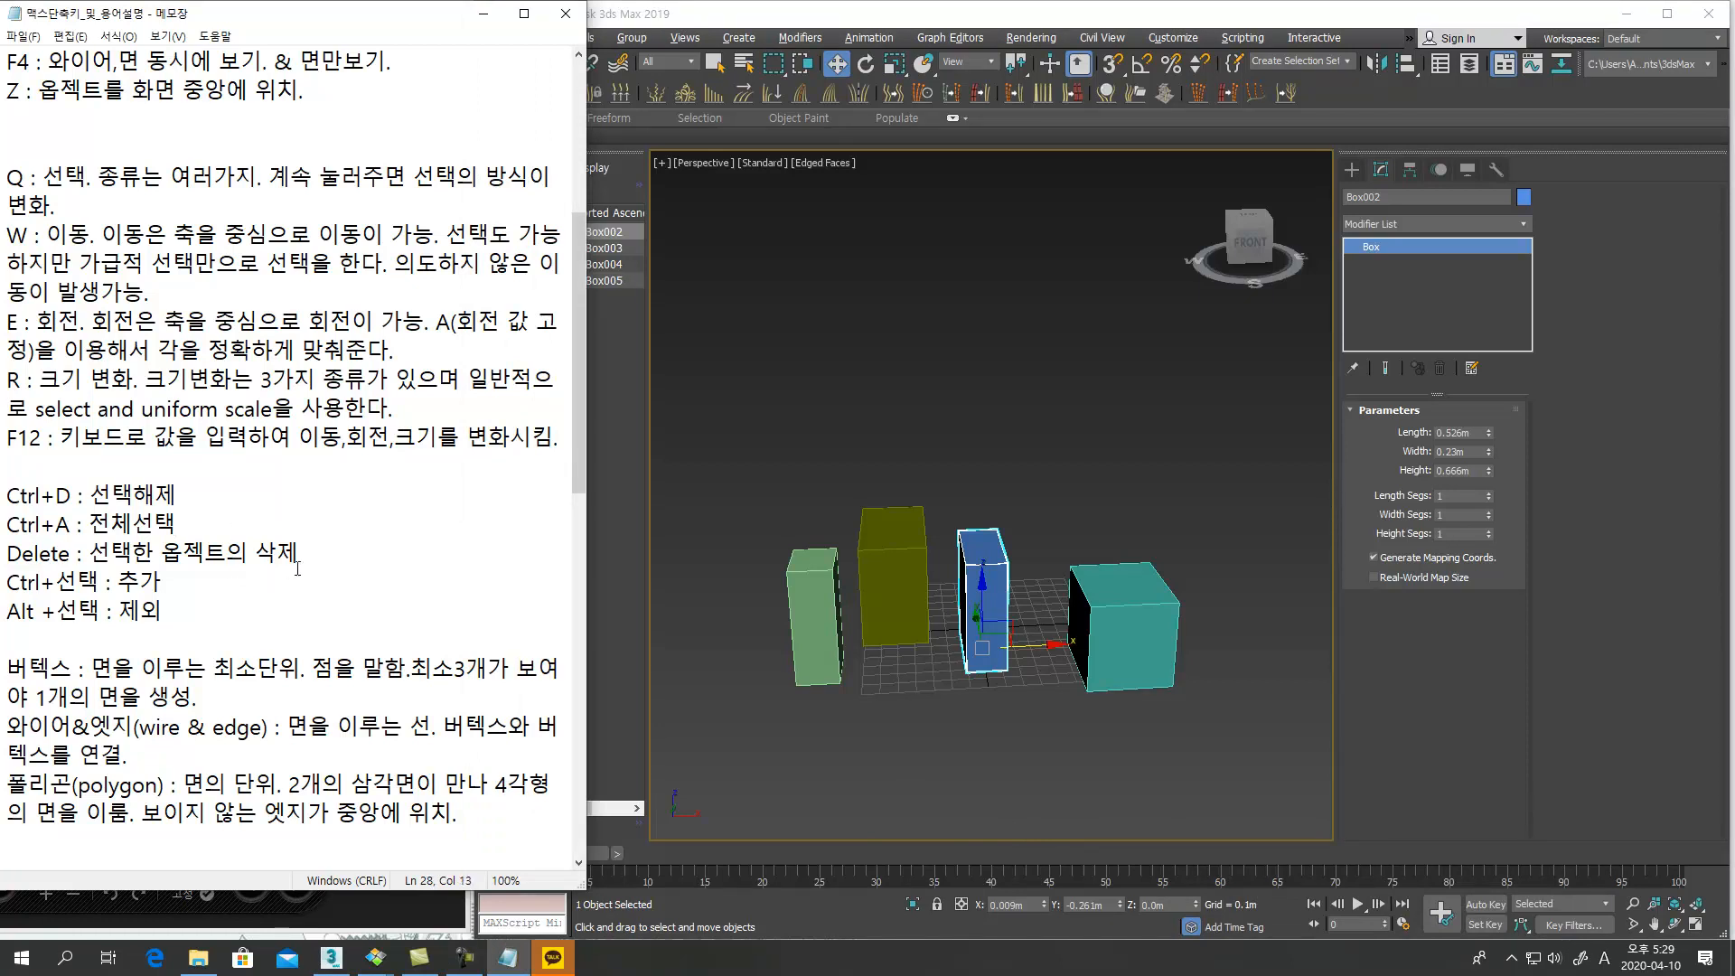
Select the teal box, add the blue, olive and light green boxes to the selection, then deselect everything
left_click(1258, 719)
middle_click_drag(1057, 640, 1050, 592, "alt")
left_click(1178, 568)
left_click(1073, 586, "ctrl")
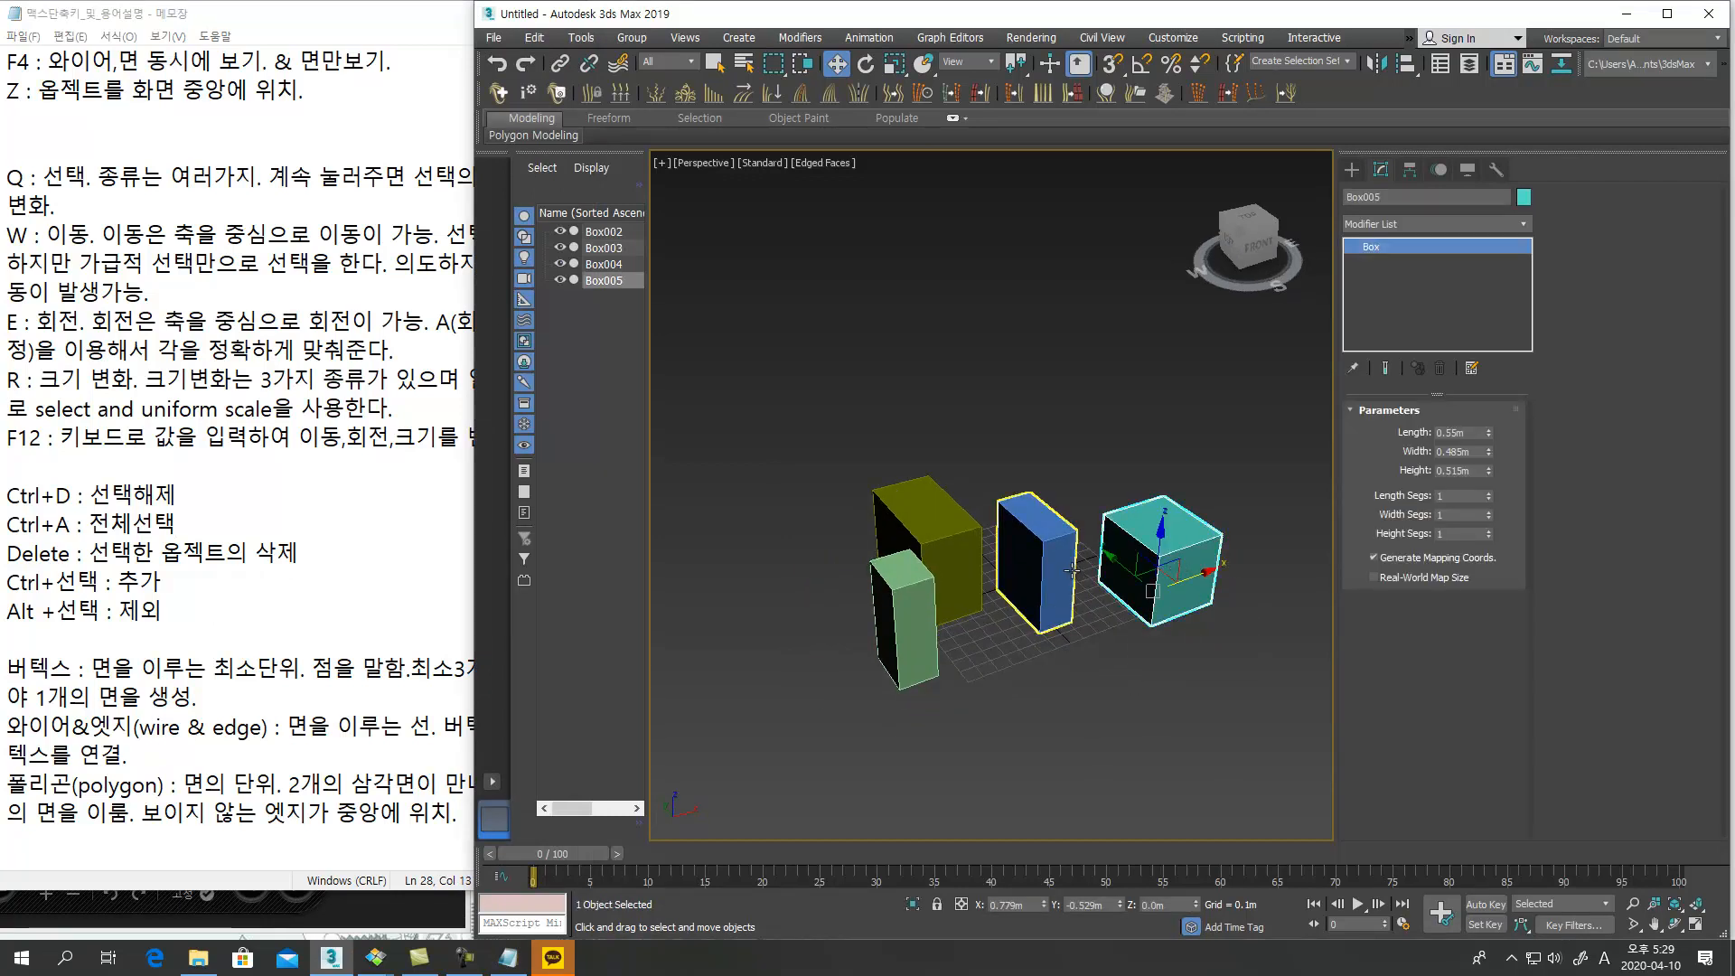
left_click(948, 553, "ctrl")
left_click(922, 633, "ctrl")
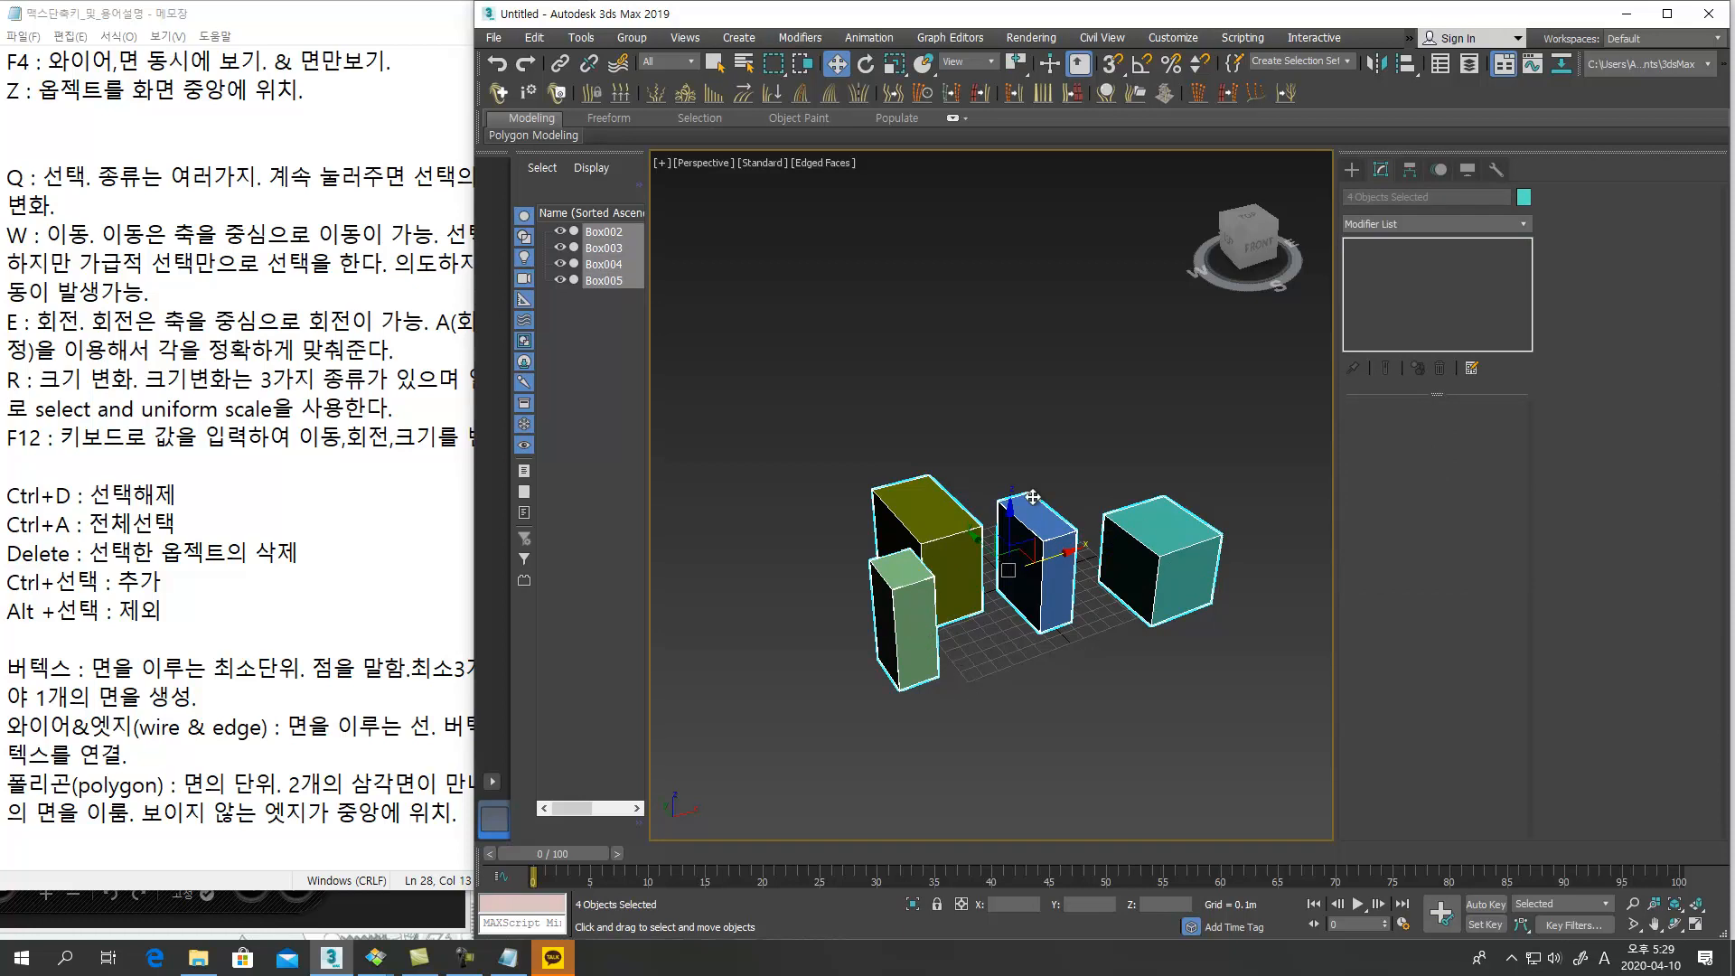
left_click(1096, 681)
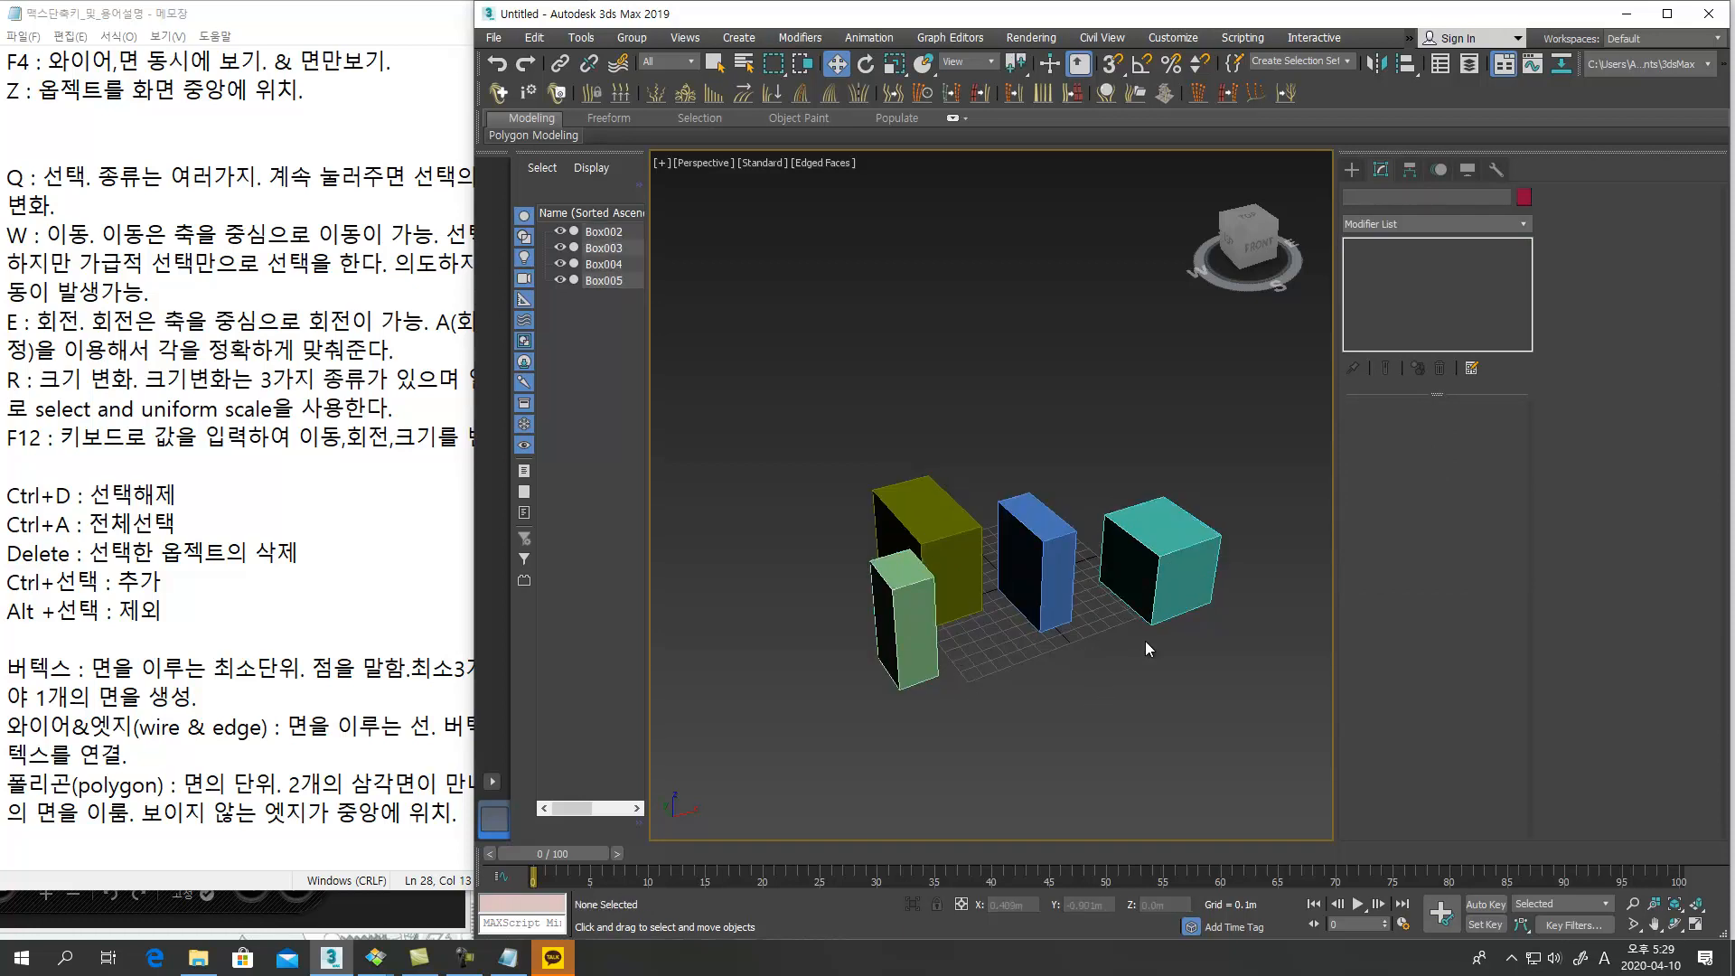
Select all boxes at once, select them again with a selection region, then clear the selection
key("ctrl+a")
left_click_drag(1181, 440, 877, 703)
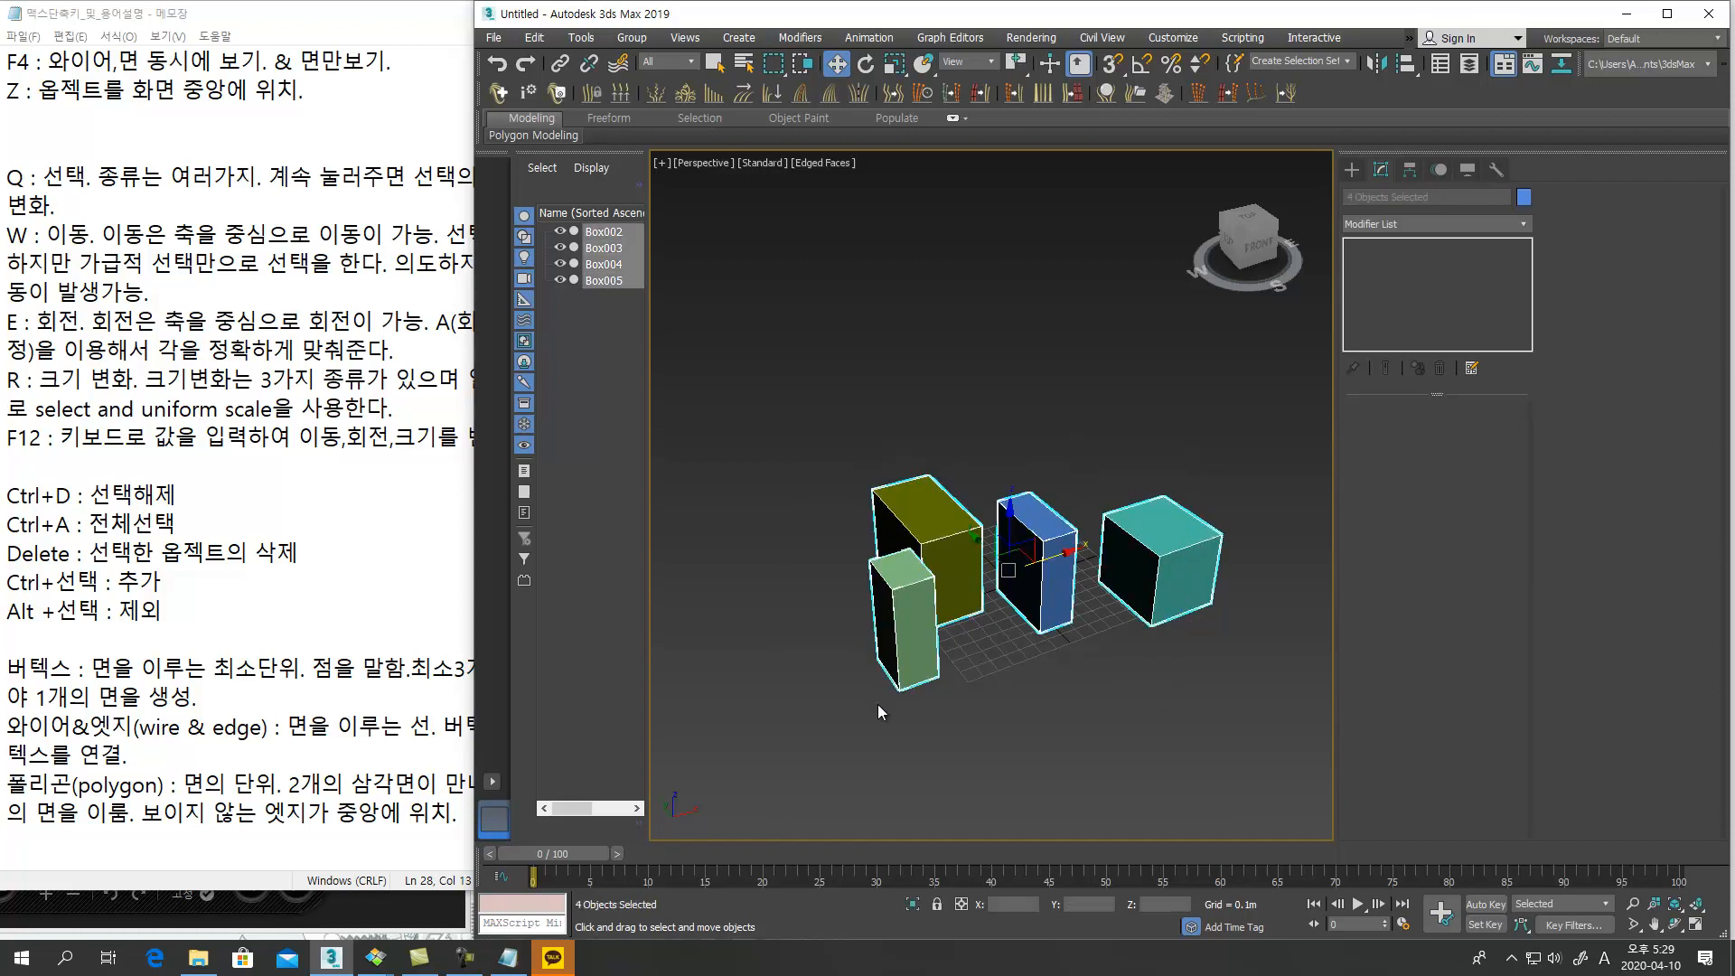
left_click(1022, 706)
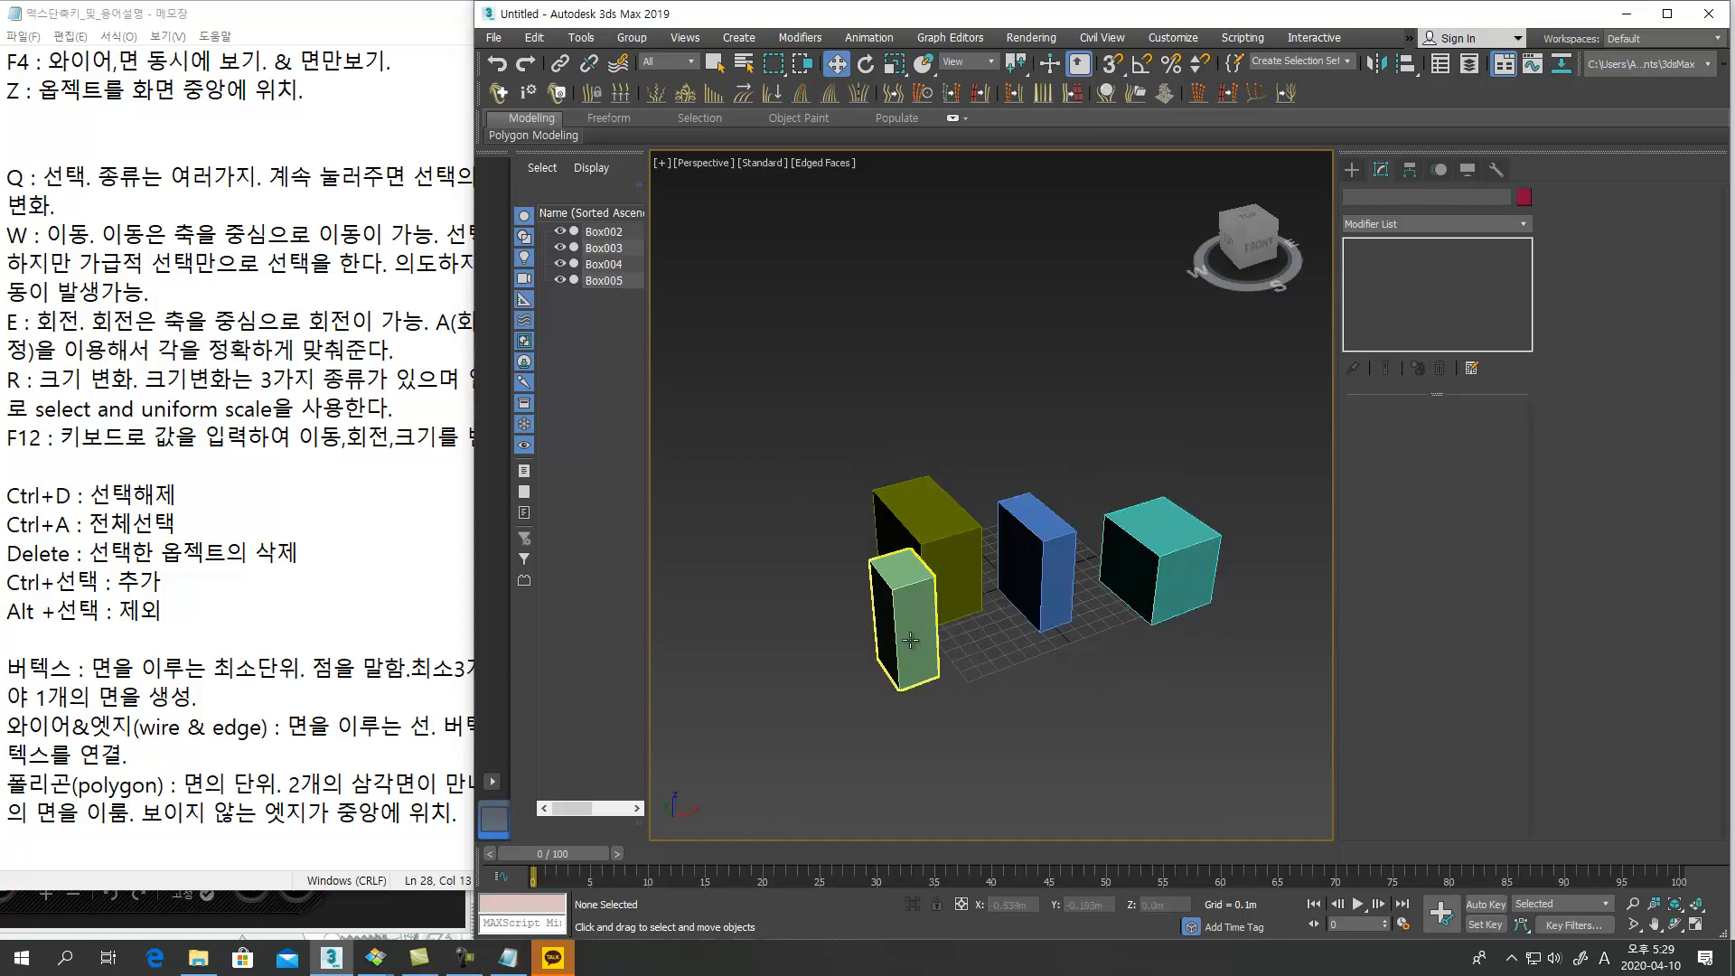
Select the light green box, invert the selection to delete the other three boxes, then undo the deletion
left_click(909, 638)
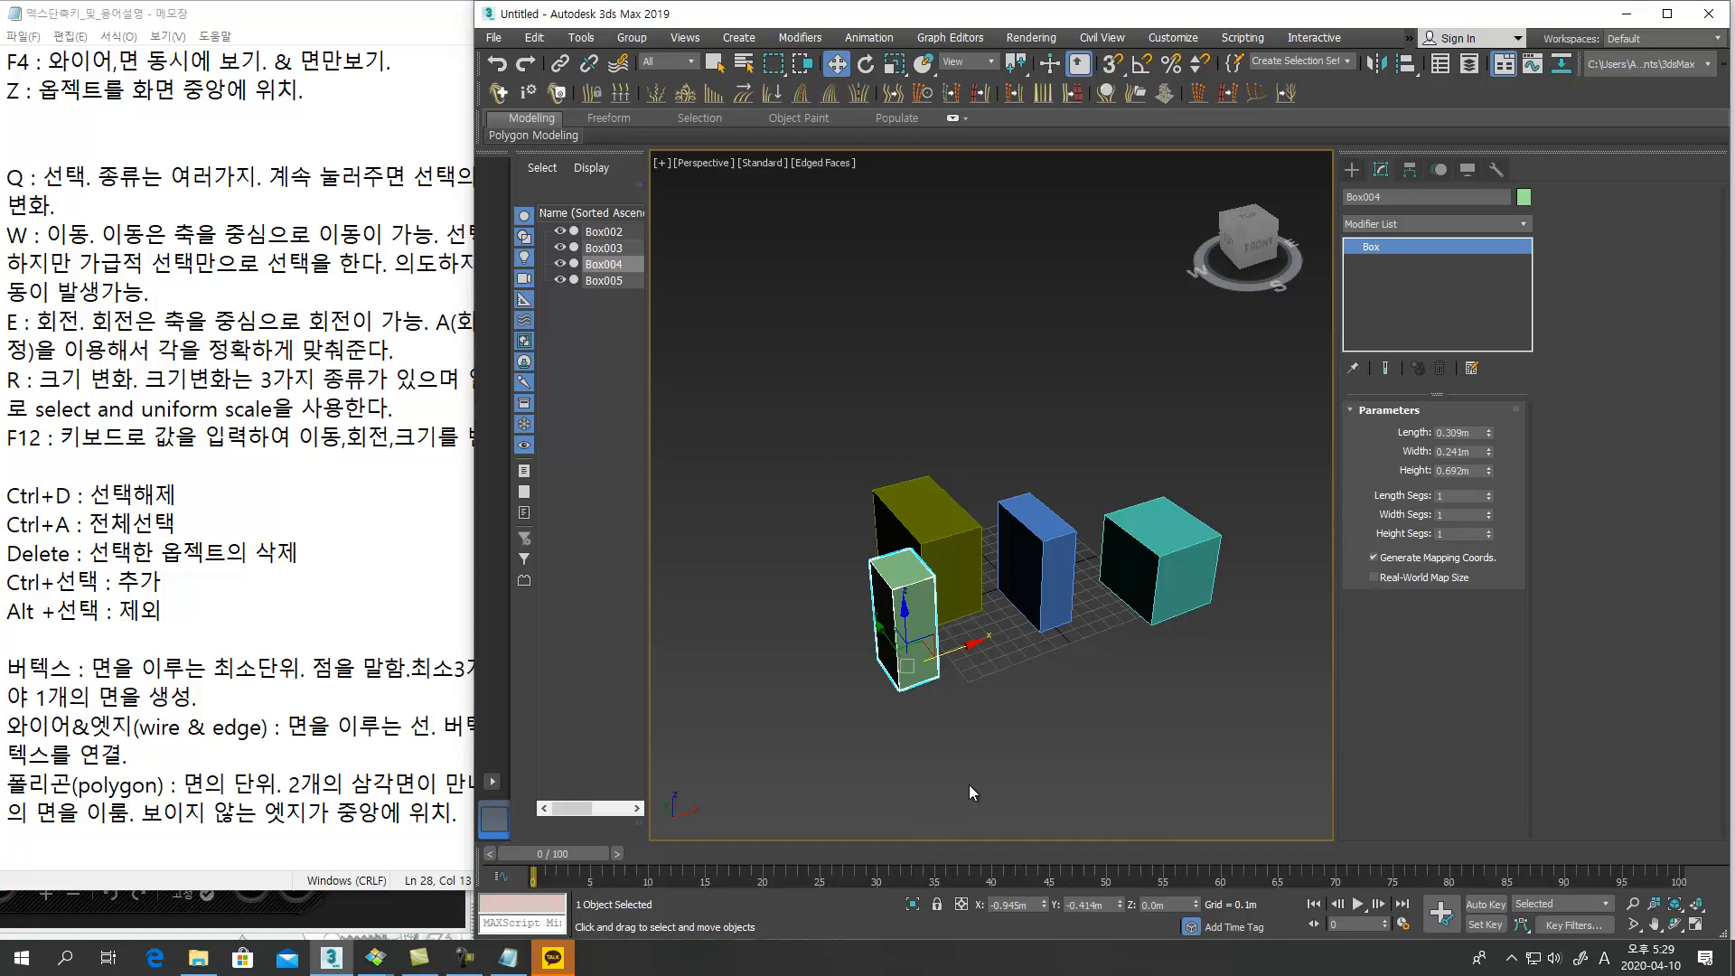
key("ctrl+i")
key("Delete")
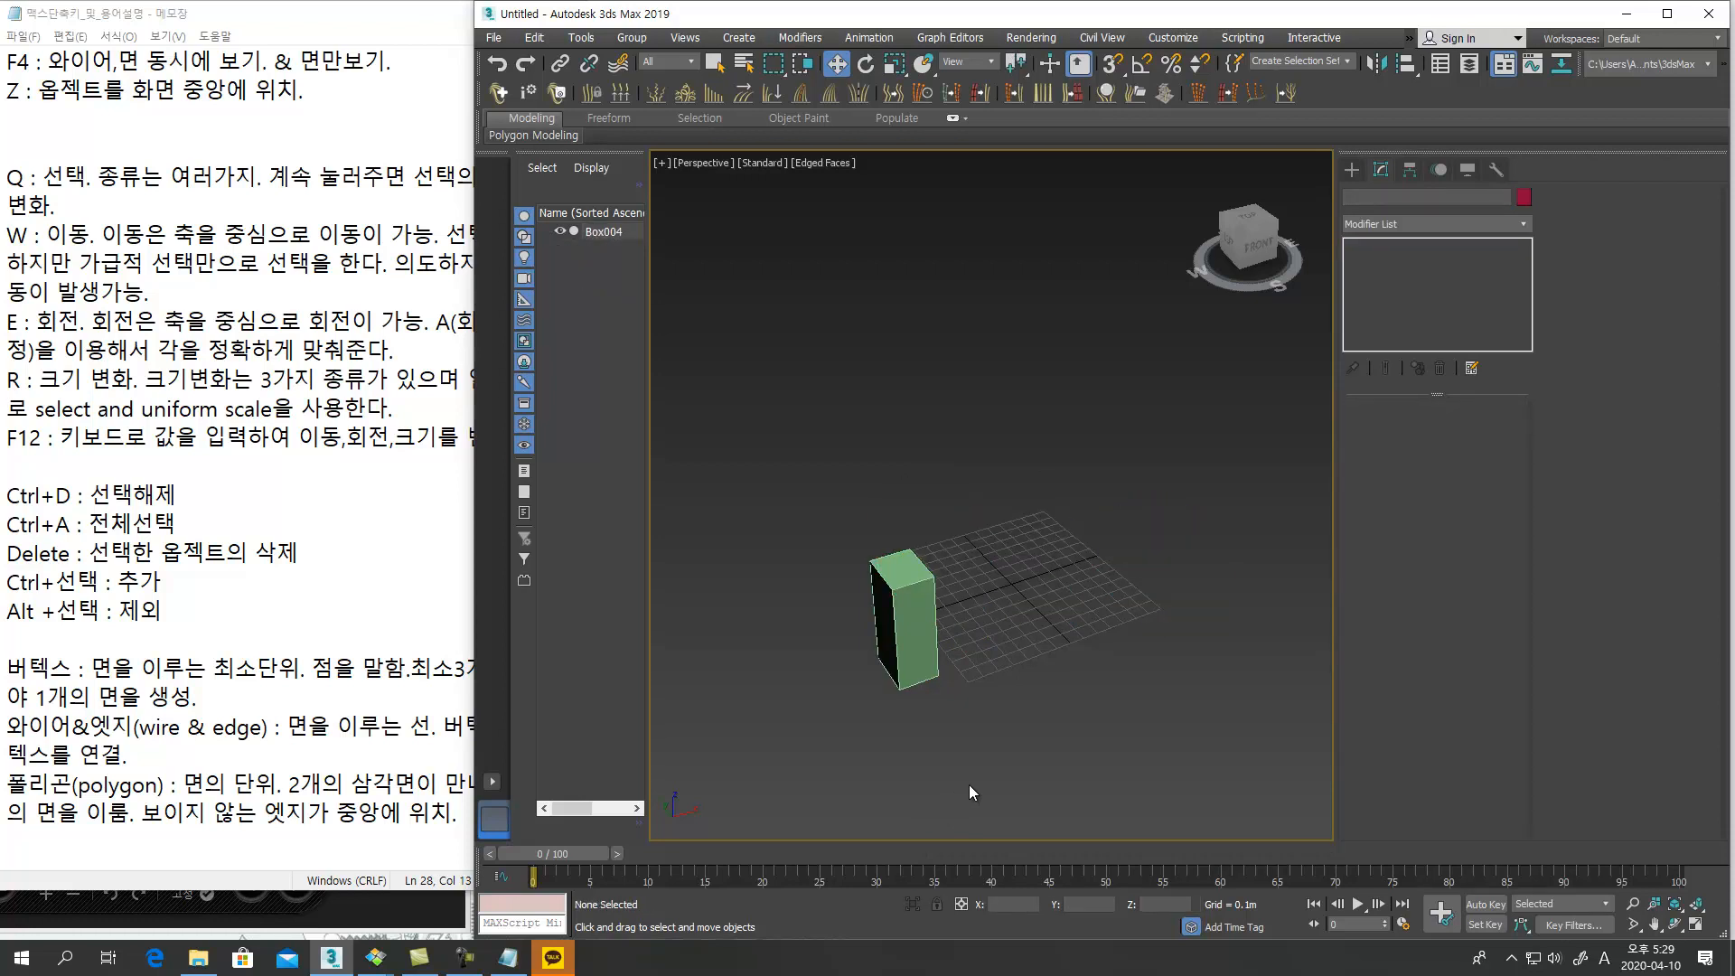
key("ctrl+z")
Switch to the notes file and add the line "Ctrl_I : 반전선택" below the Alt +선택 line
left_click(282, 605)
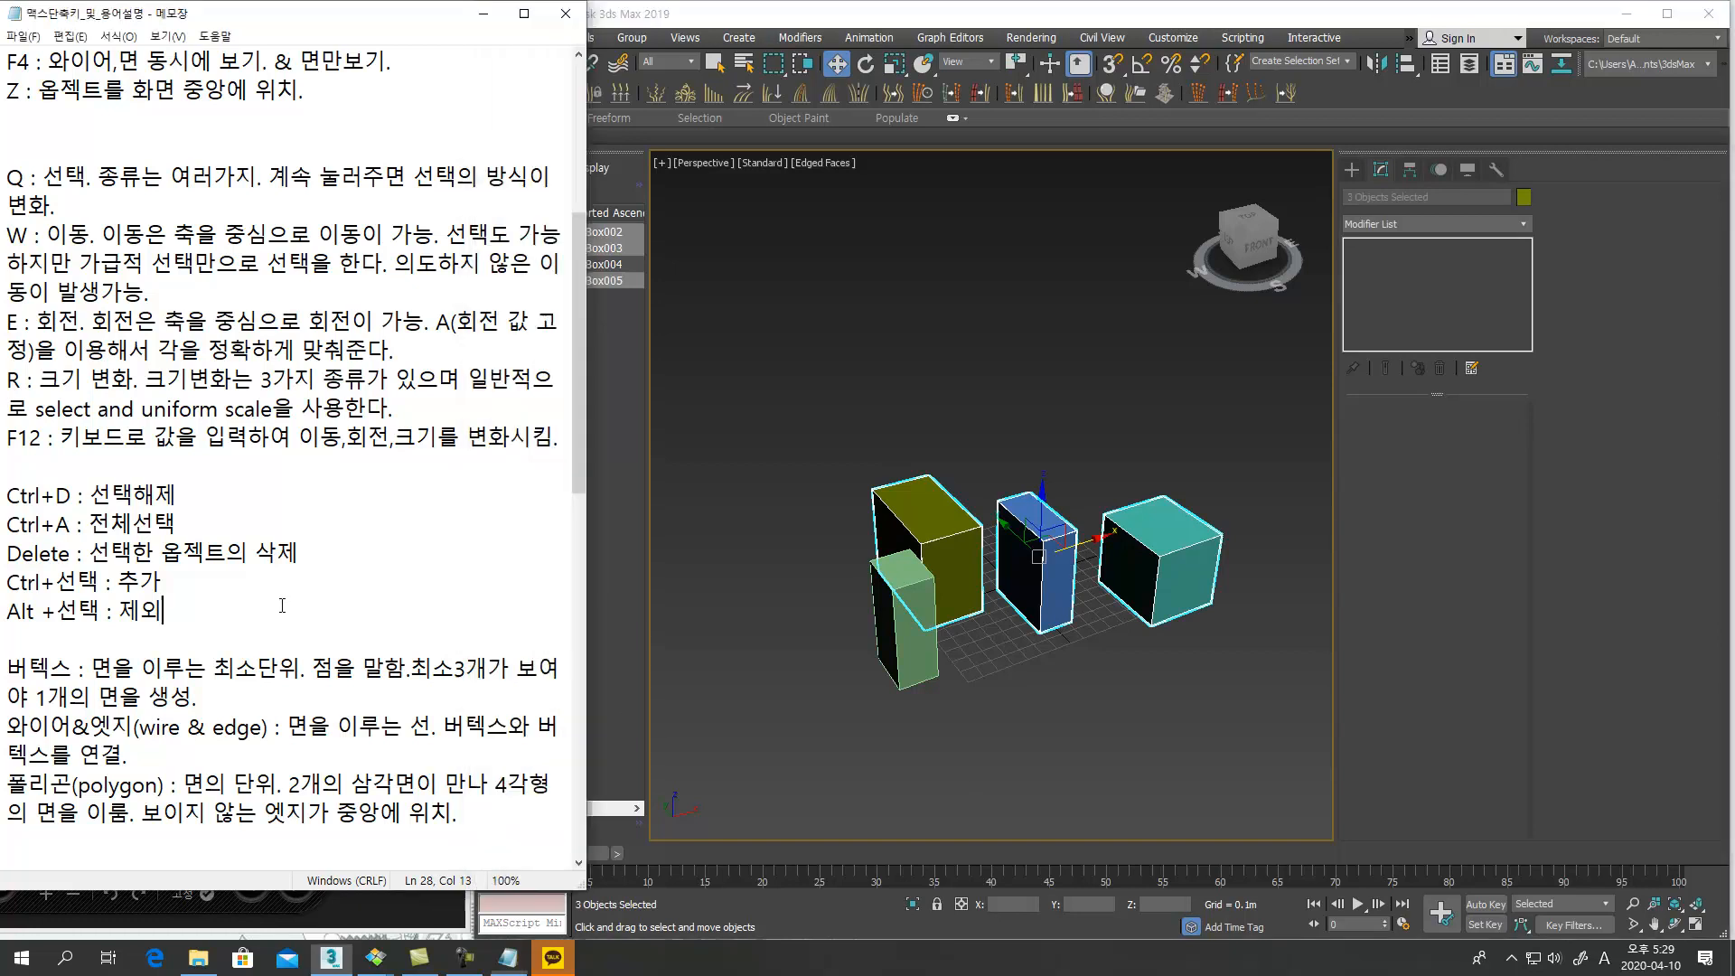
key("Return")
type("Ctrl_+")
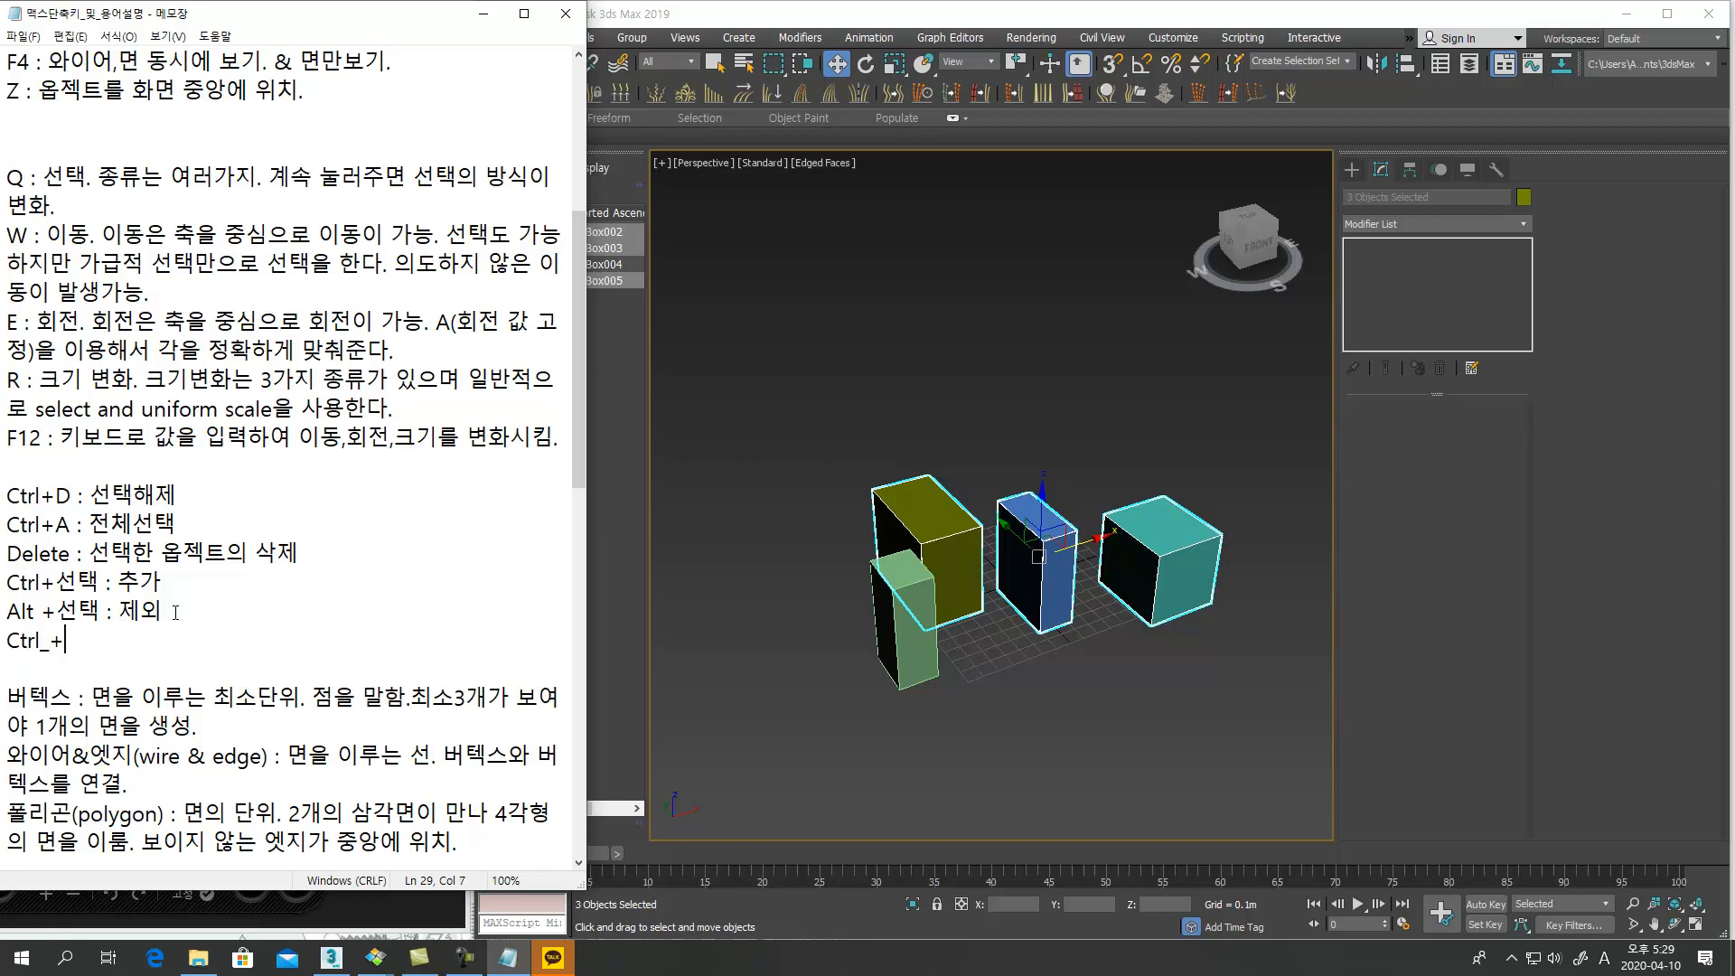
key("BackSpace")
type("|")
type(" :")
key("Hangul")
type("반전선택")
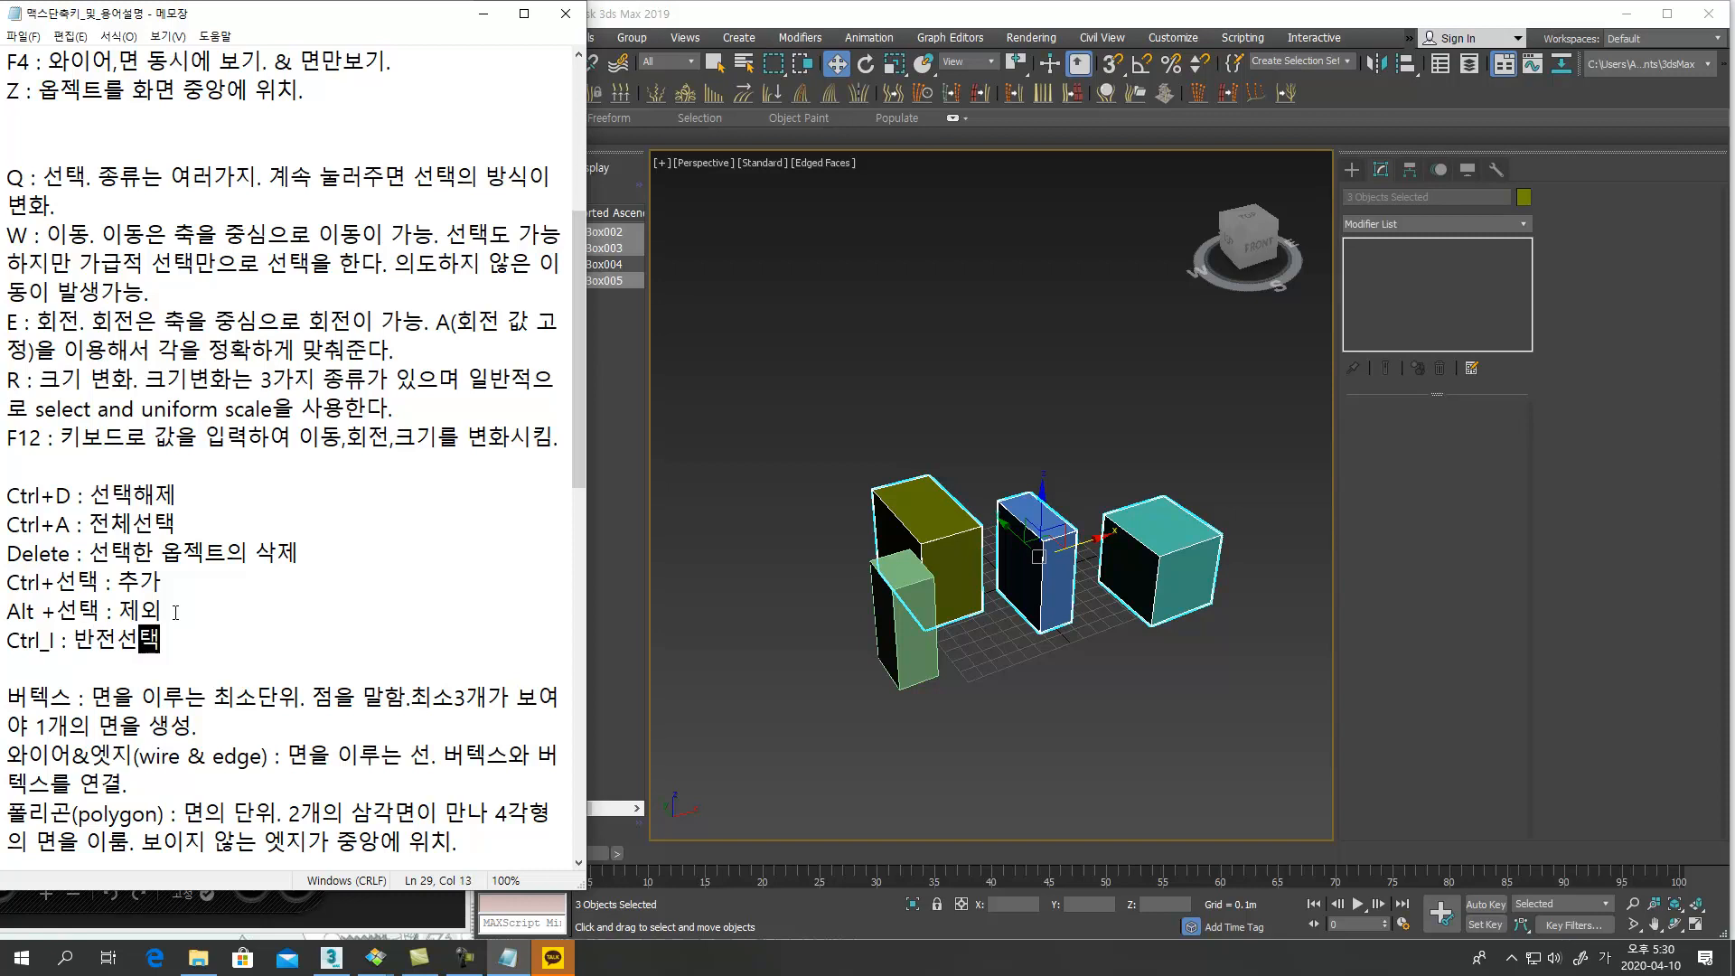
Reword the description in the new Ctrl_I line as "선택반전"
key("Left")
key("Left")
key("BackSpace")
key("BackSpace")
type("반전")
left_click(227, 650)
Region-select and delete the olive, blue and teal boxes in 3ds Max, then undo the deletion and clear the selection
left_click(1129, 702)
left_click_drag(1205, 490, 962, 664)
key("Delete")
key("ctrl+z")
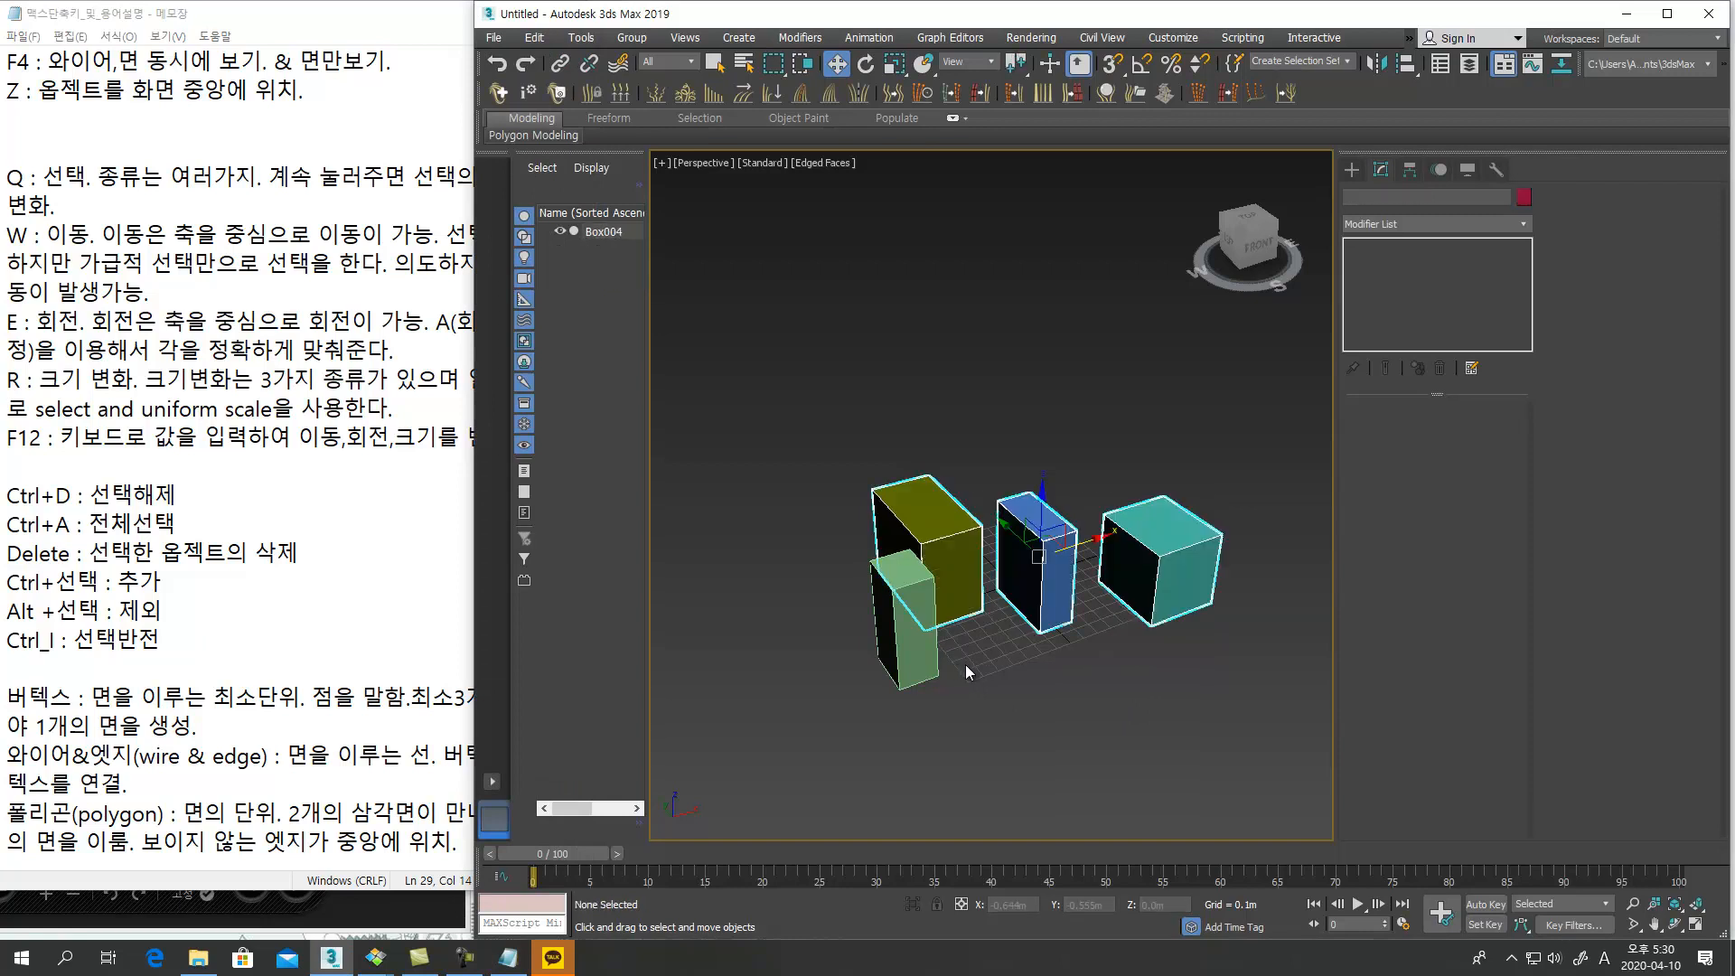
left_click(984, 694)
Build a selection from the olive, blue, teal and light green boxes one by one, then clear it
left_click(959, 585)
left_click(1023, 581, "ctrl")
left_click(1161, 560, "ctrl")
left_click(921, 646, "ctrl")
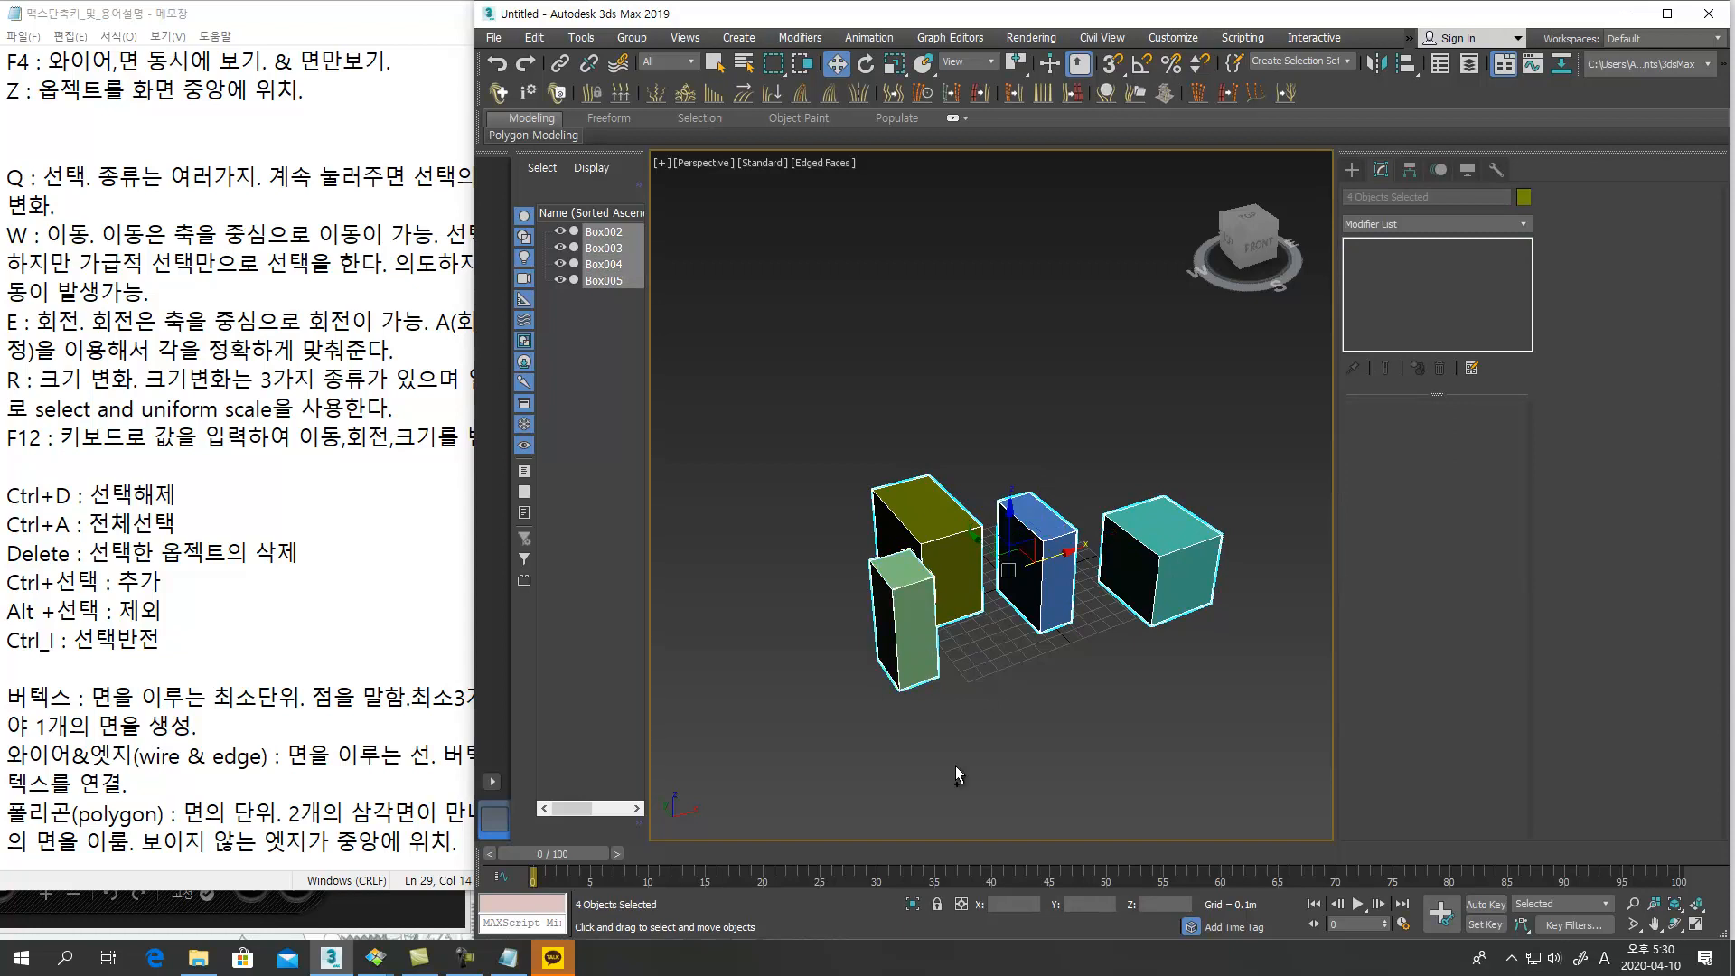
left_click(1002, 686)
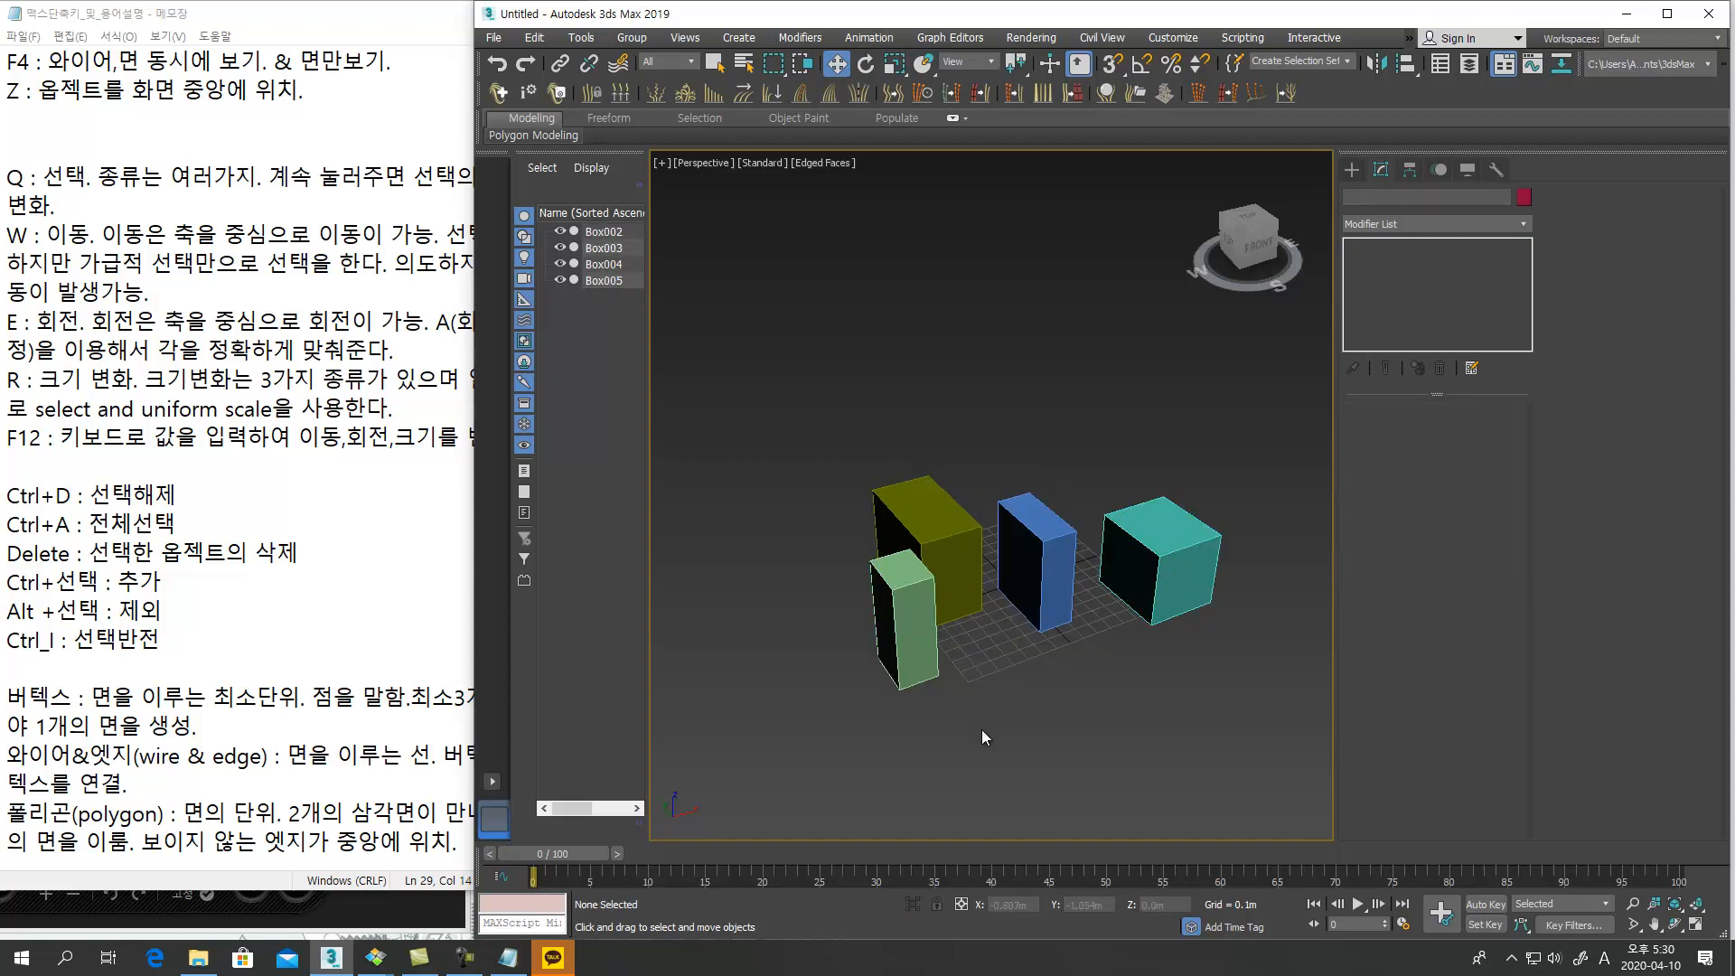
Select all the boxes and exclude the blue box from the selection
mouse_move(1039, 734)
middle_mouse_down()
mouse_move(962, 693)
mouse_move(1032, 710)
middle_mouse_up()
key("ctrl+a")
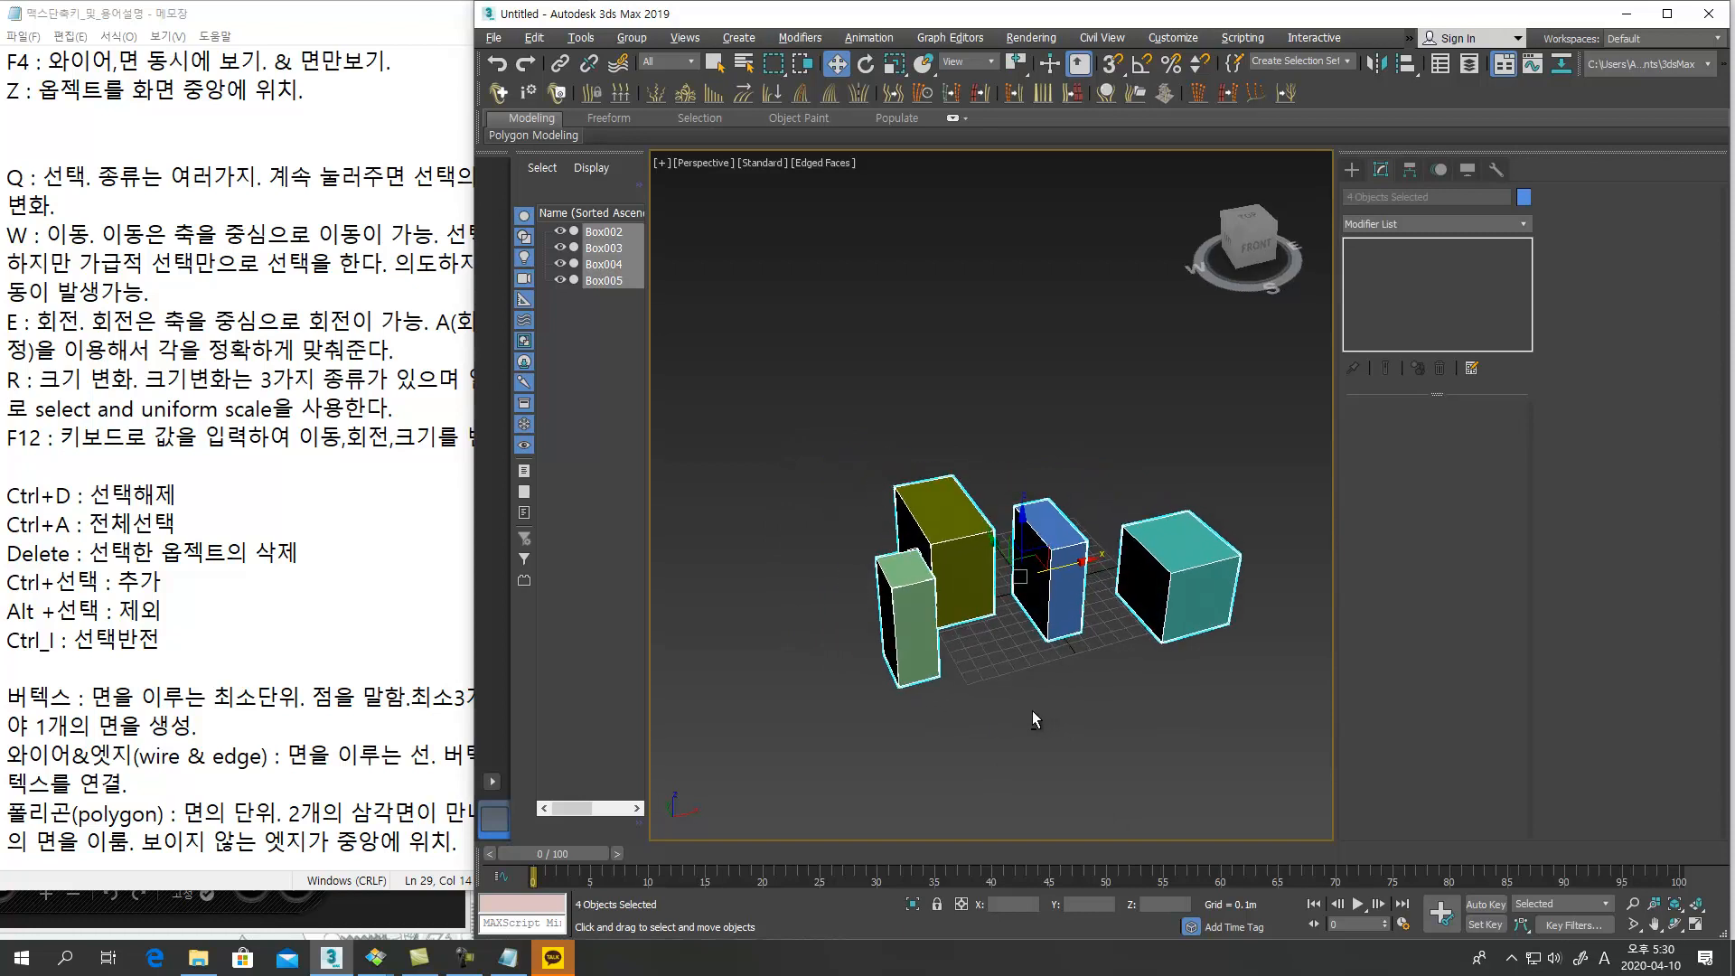
left_click(1064, 608, "alt")
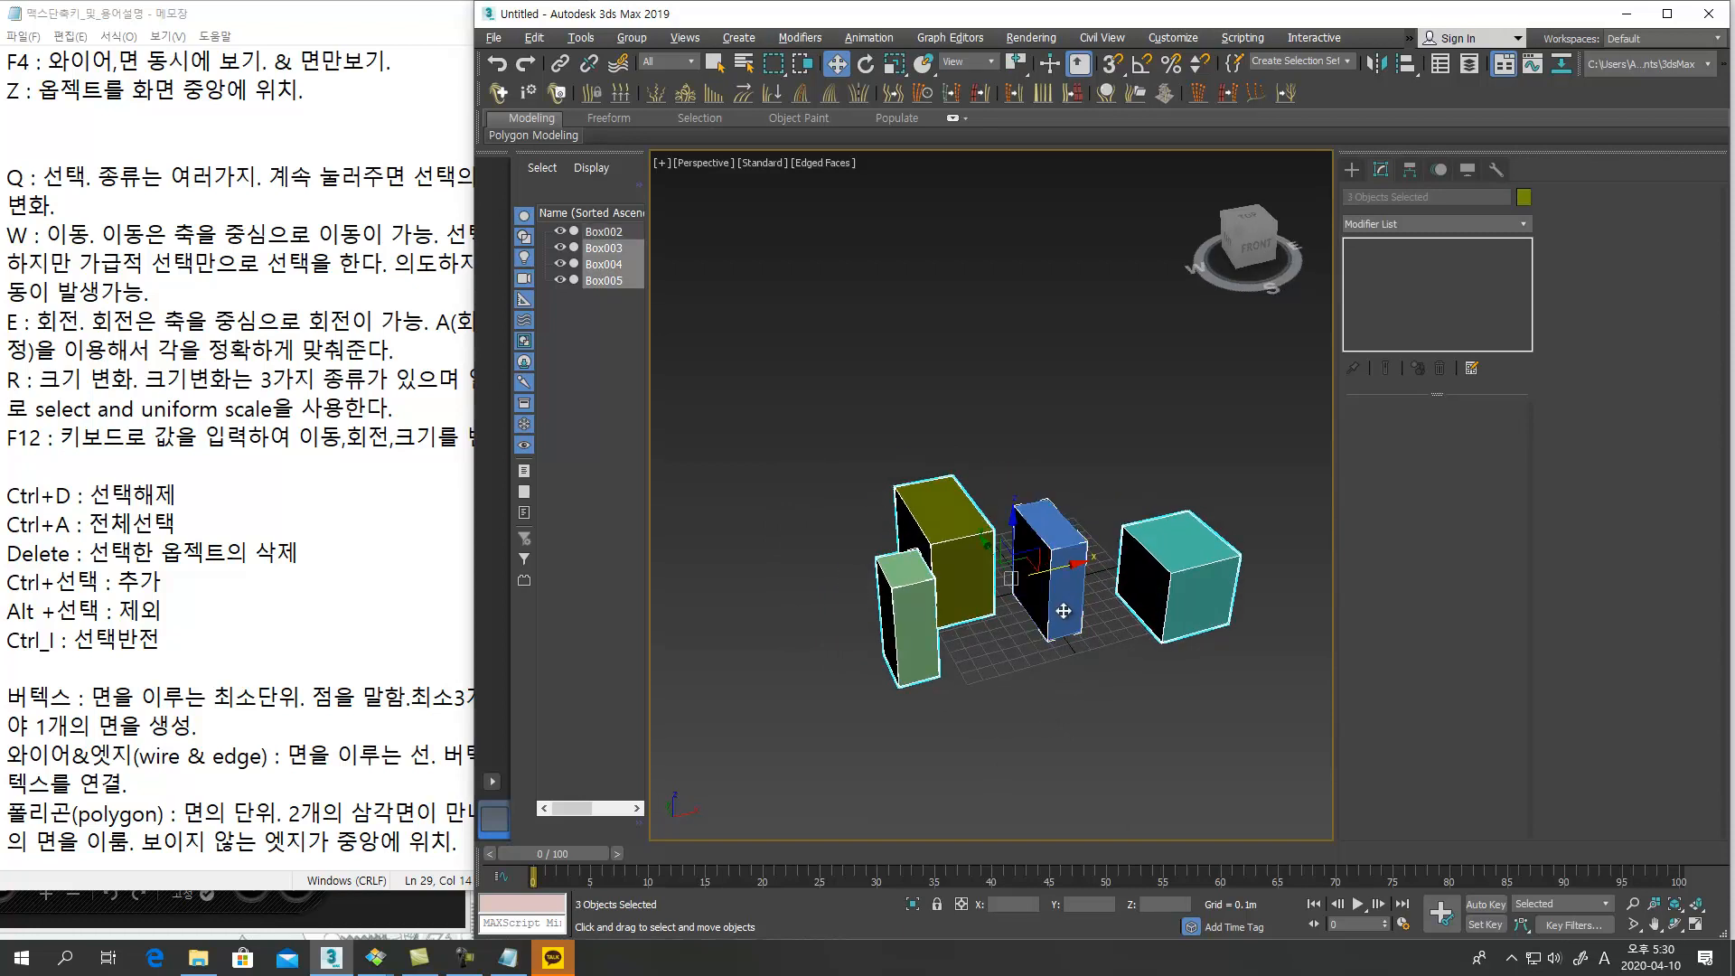
Exclude the olive box from the selection too, then clear the remaining selection
left_click(1053, 715)
key("ctrl+z")
left_click(953, 569, "alt")
mouse_move(1039, 712)
middle_mouse_down()
mouse_move(1003, 732)
mouse_move(1051, 697)
middle_mouse_up()
middle_click_drag(1084, 624, 978, 604)
scroll(967, 594, "up", 3)
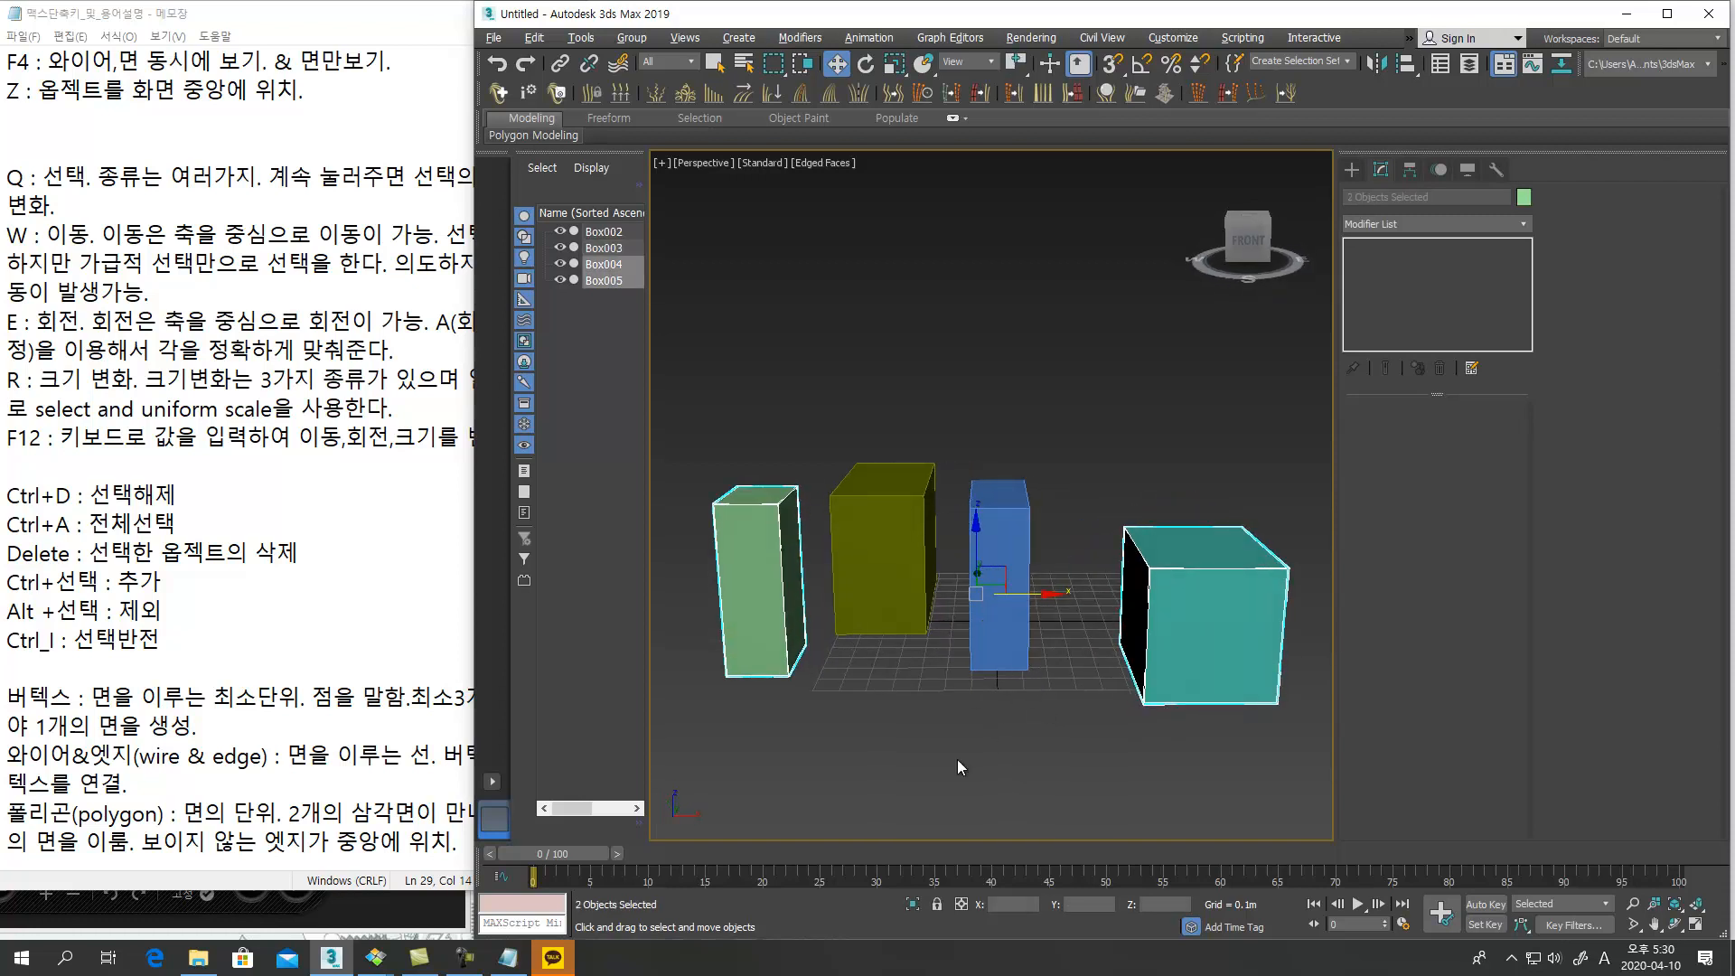
left_click(981, 735)
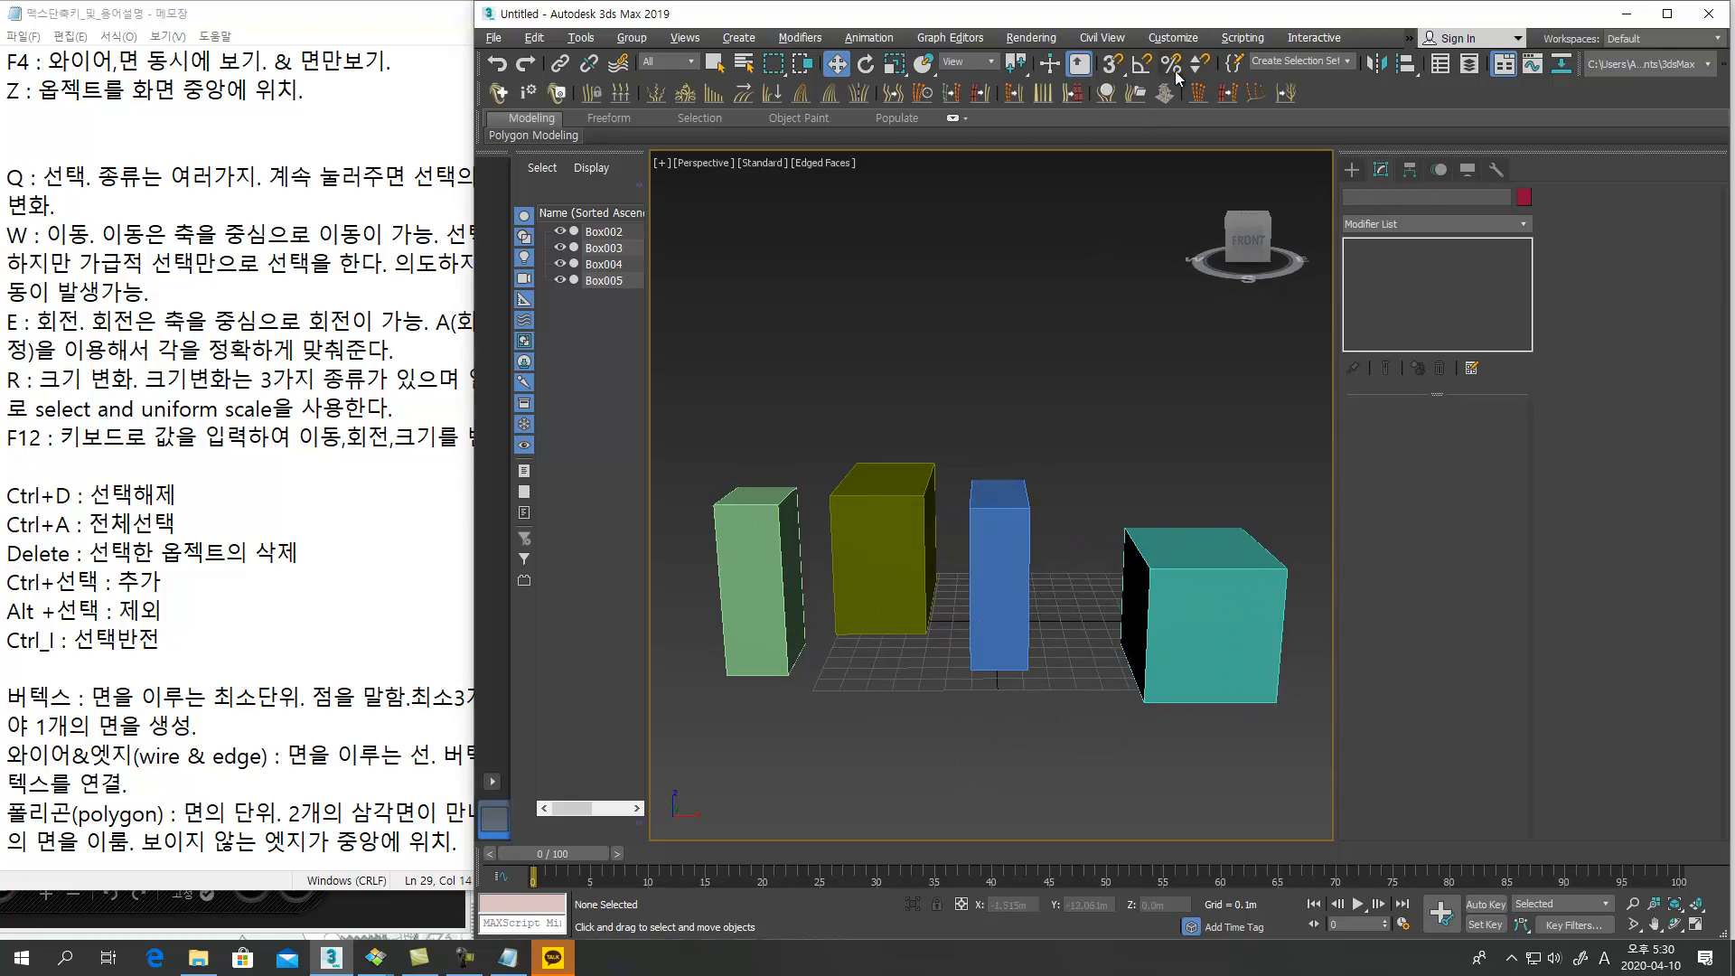
left_click(1172, 40)
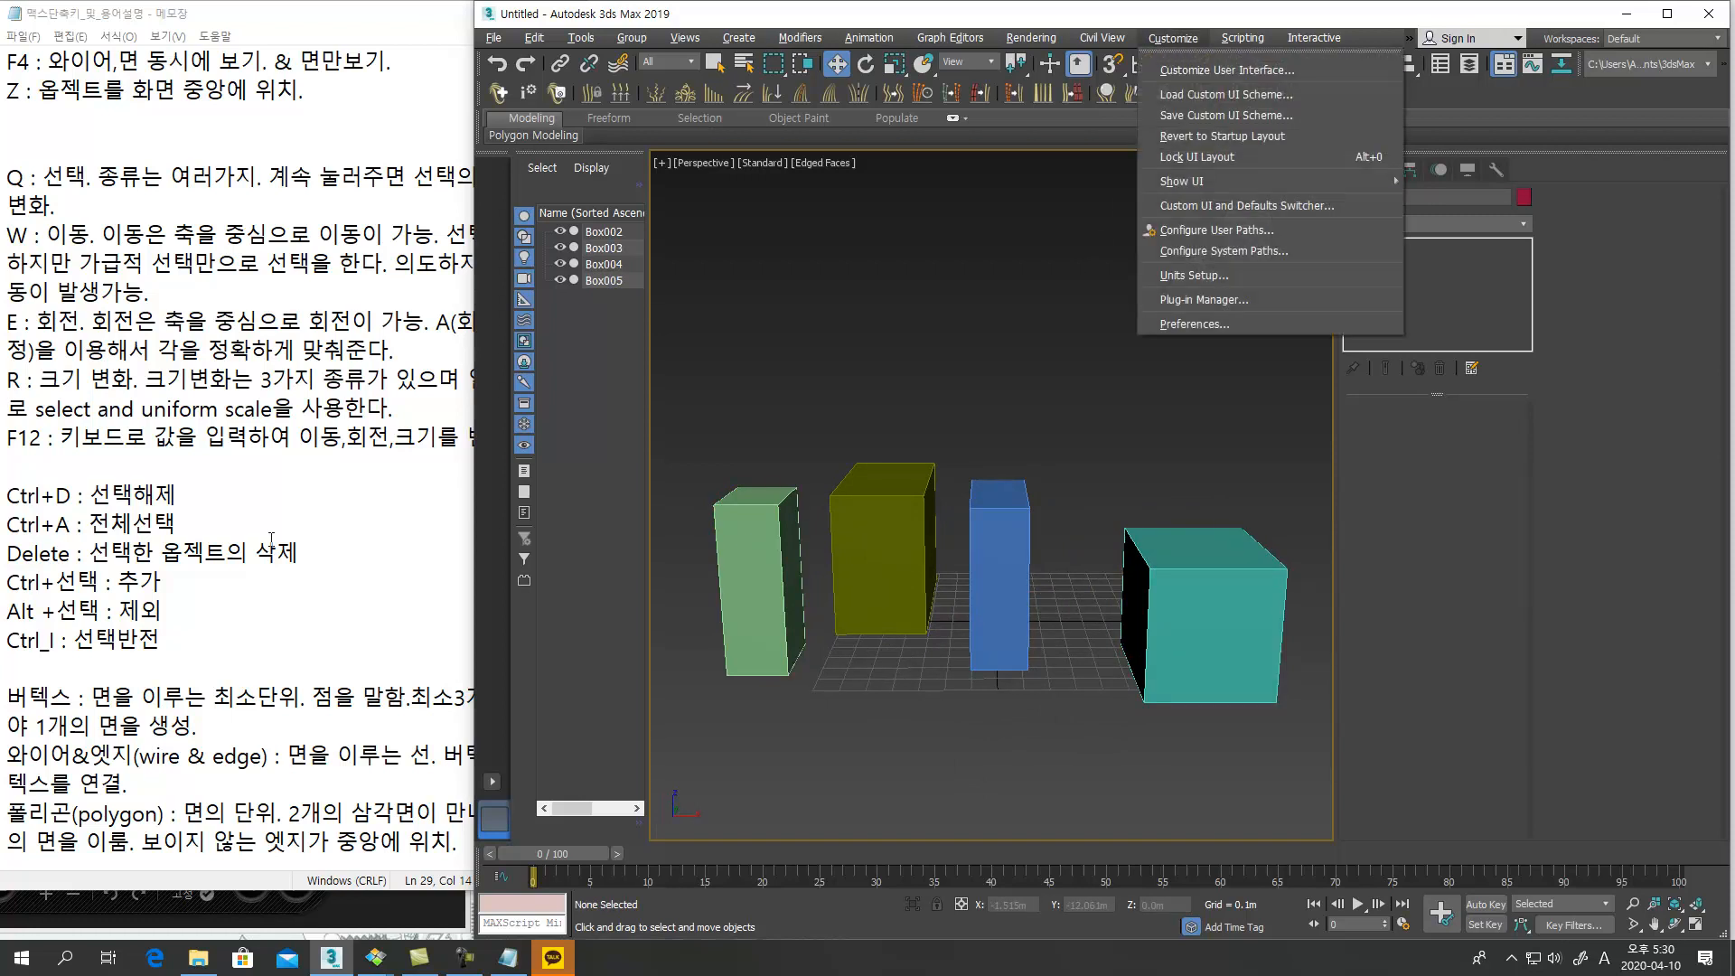
left_click(1166, 274)
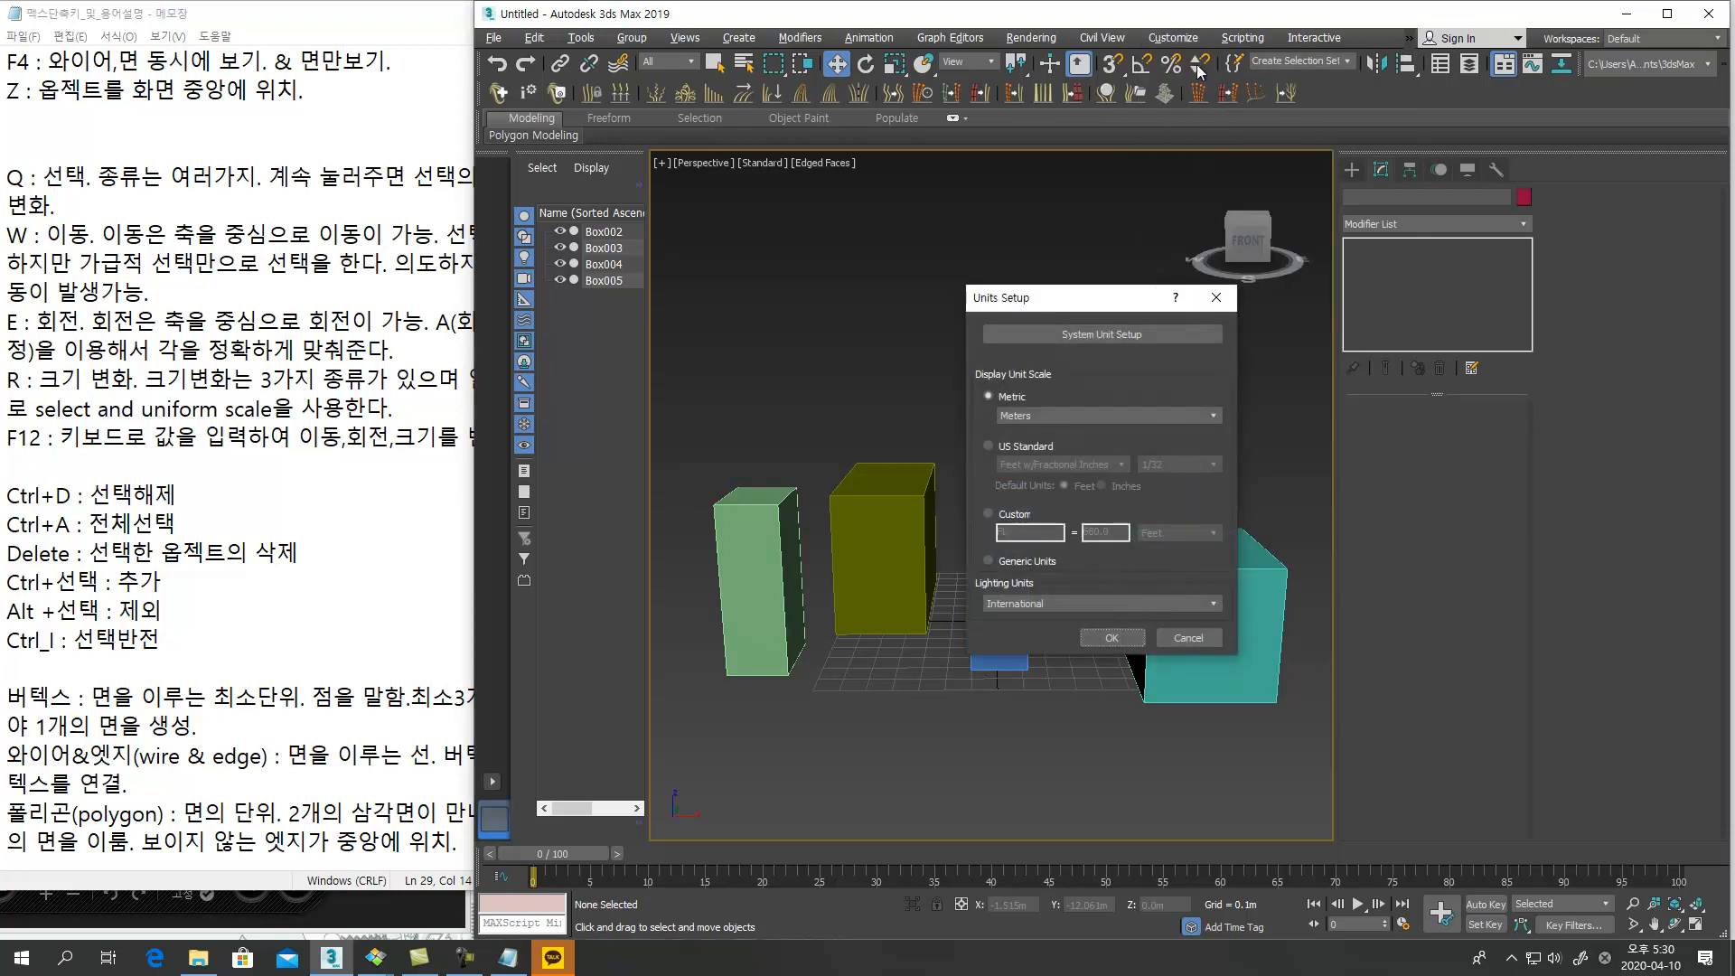
left_click(1185, 42)
key("Escape")
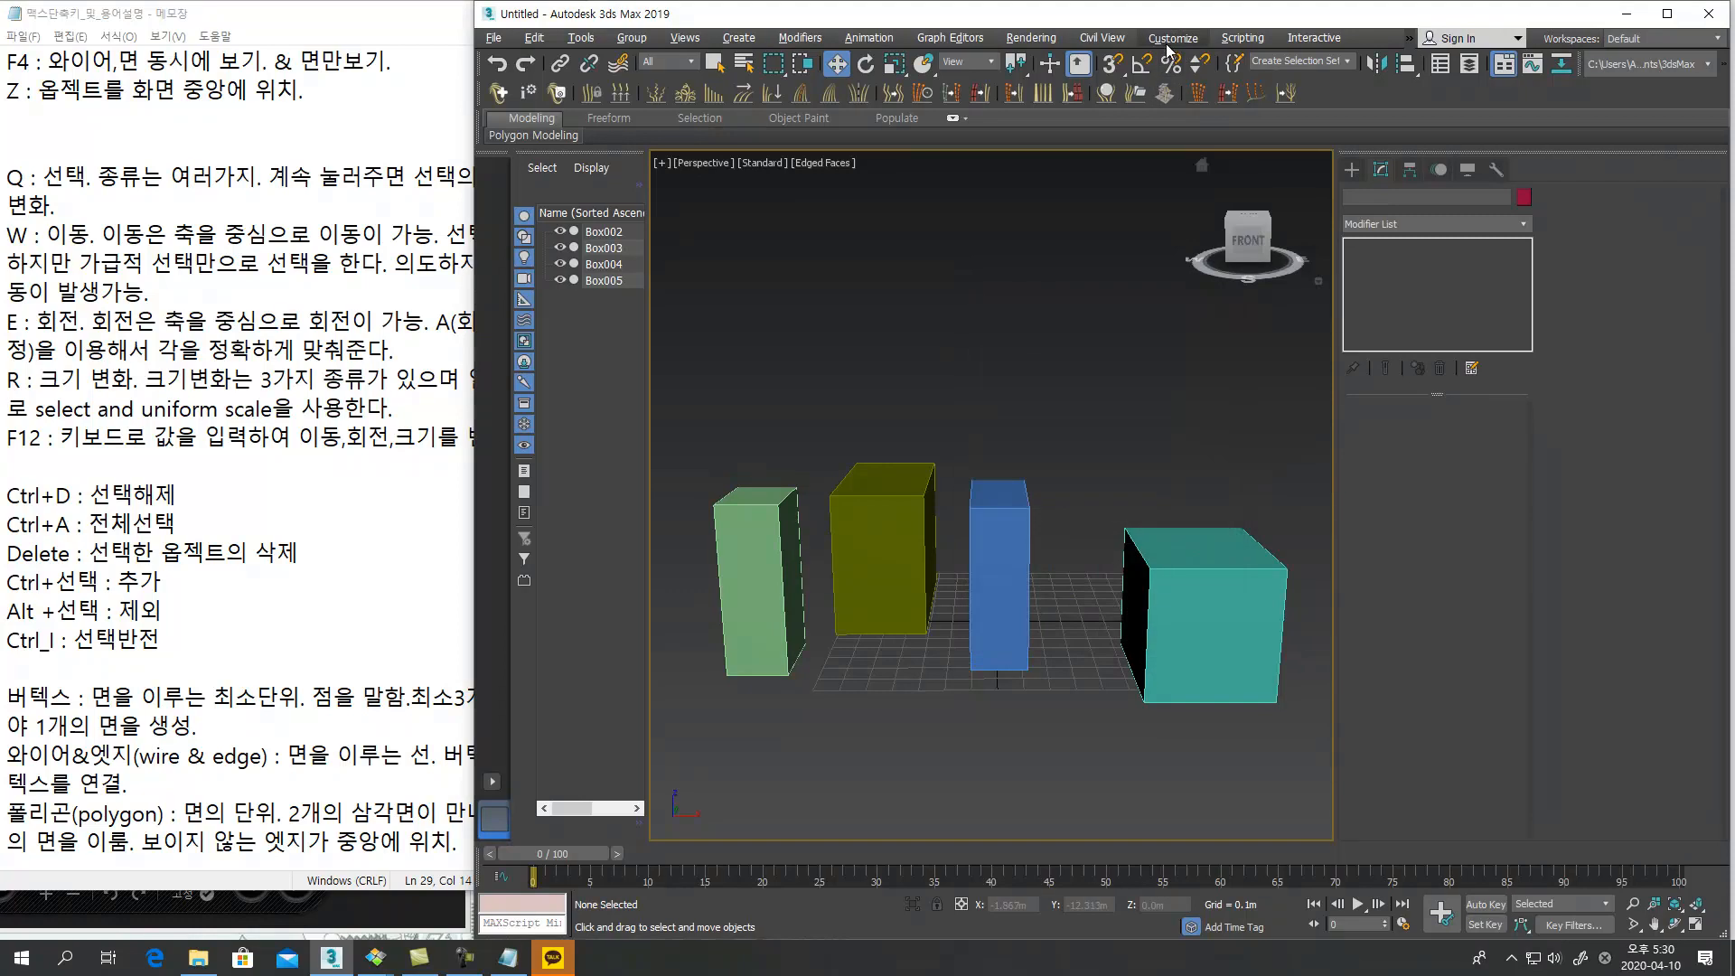
Open the Units Setup and set the display unit scale to metric Centimeters
left_click(1173, 37)
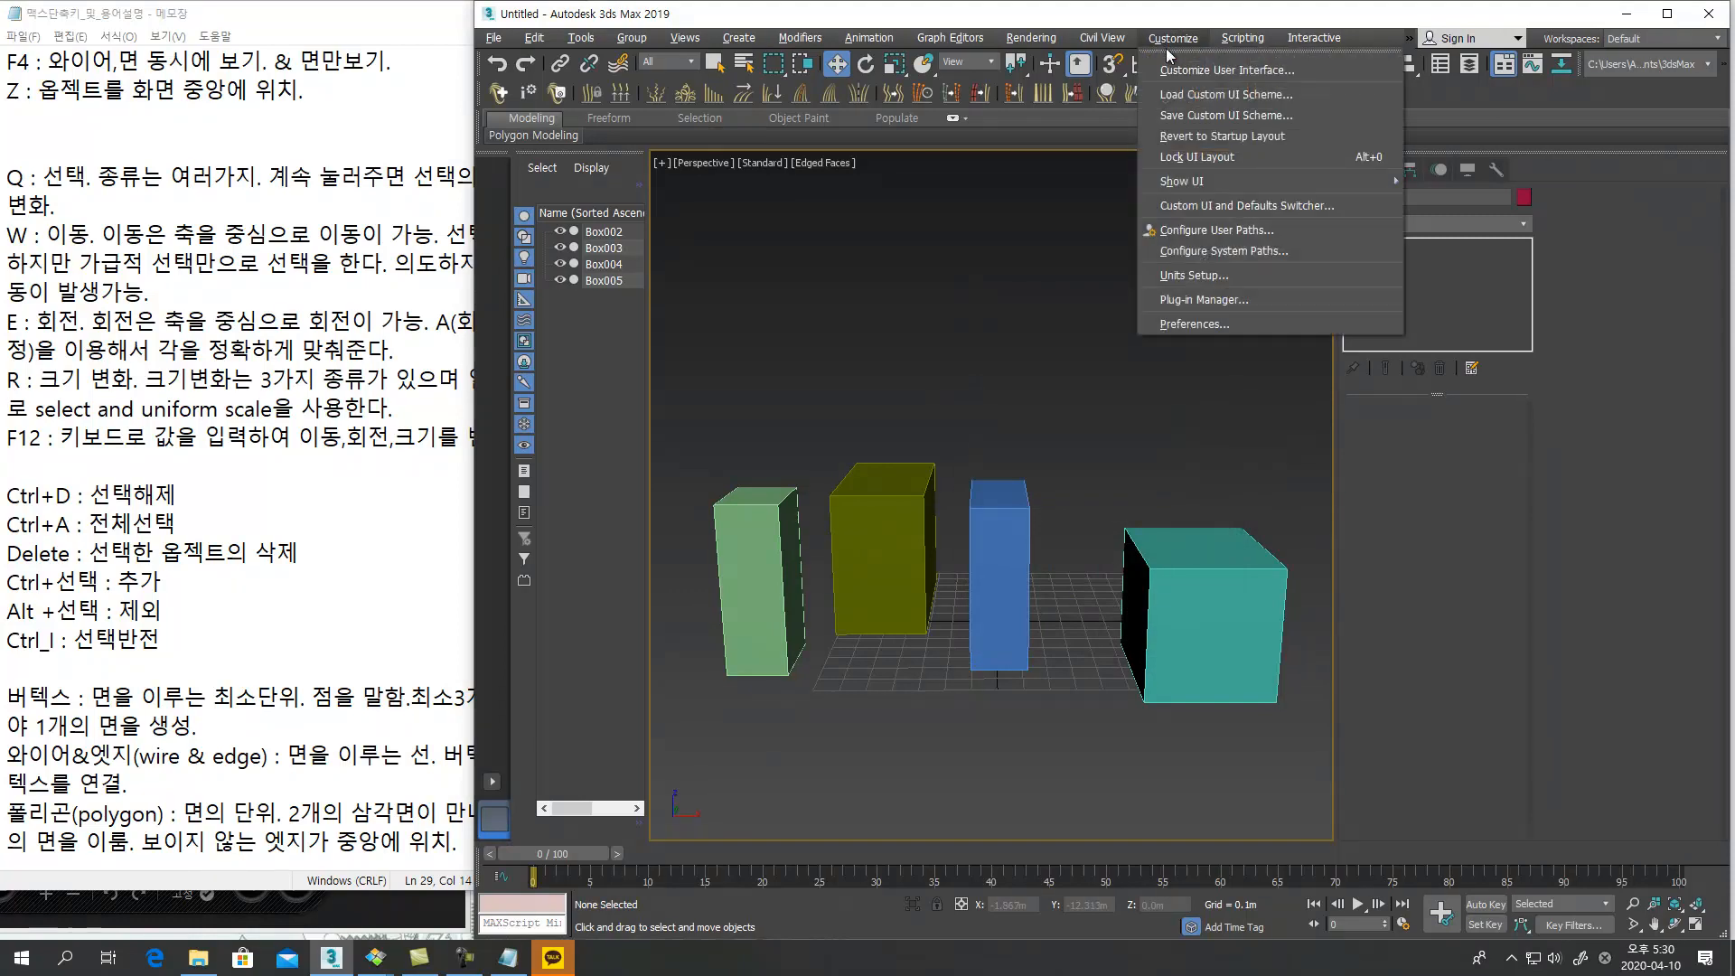
left_click(1180, 280)
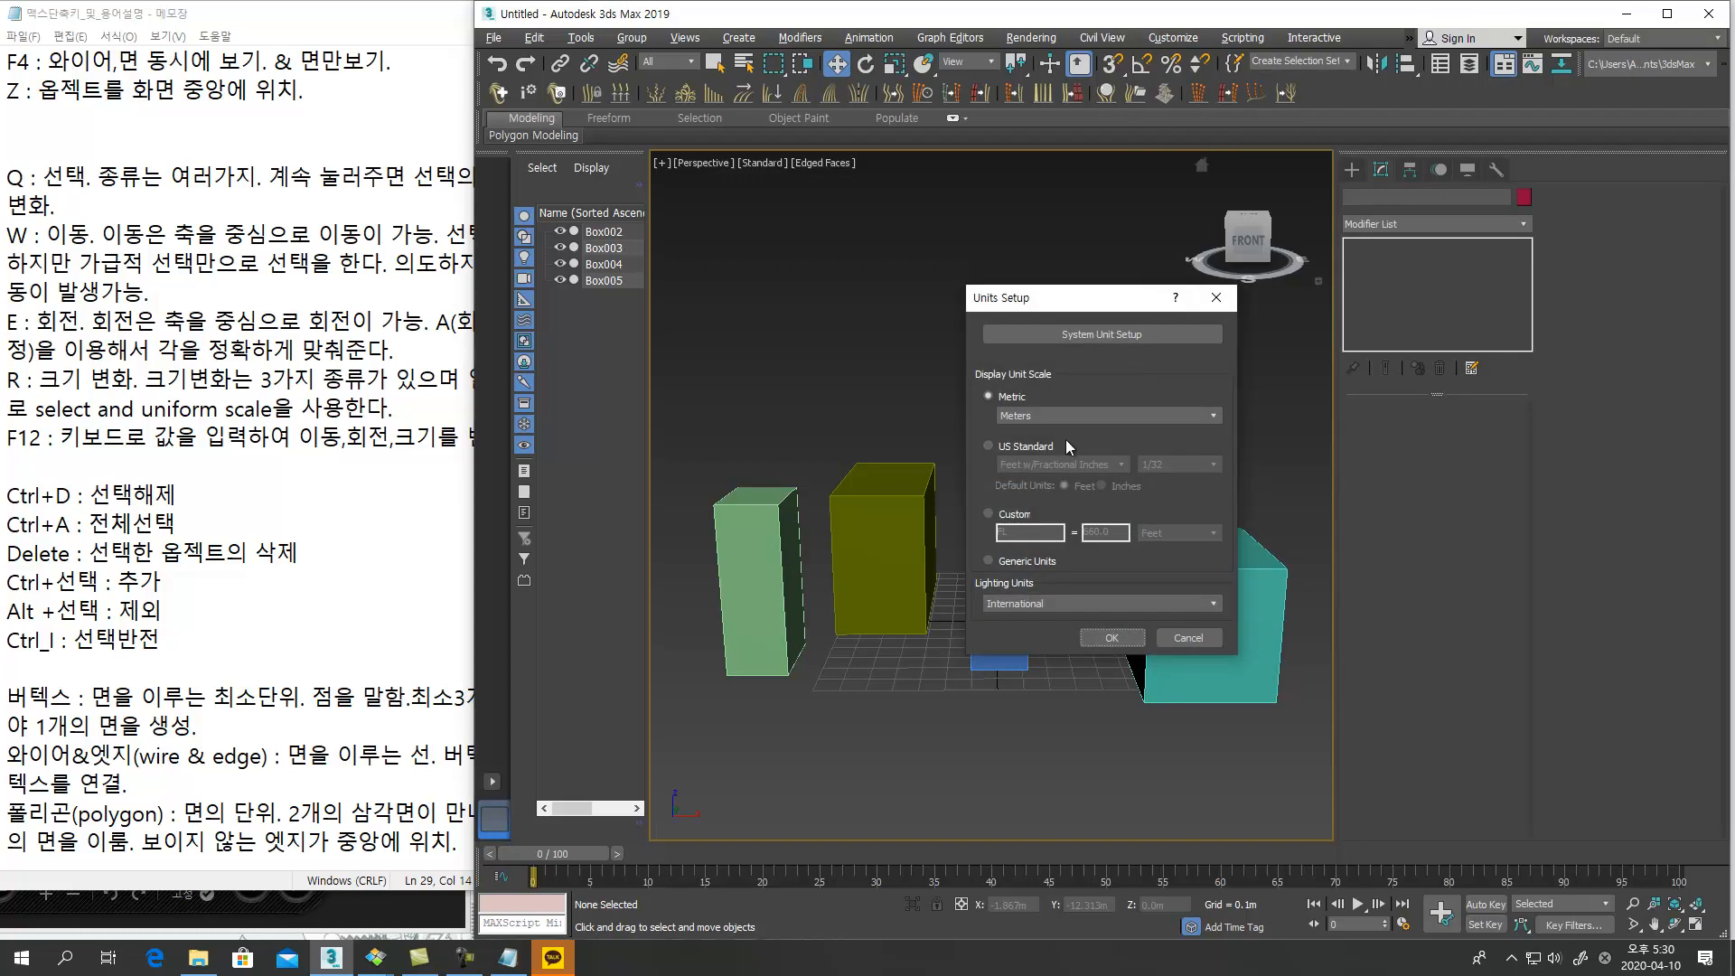
left_click(1032, 564)
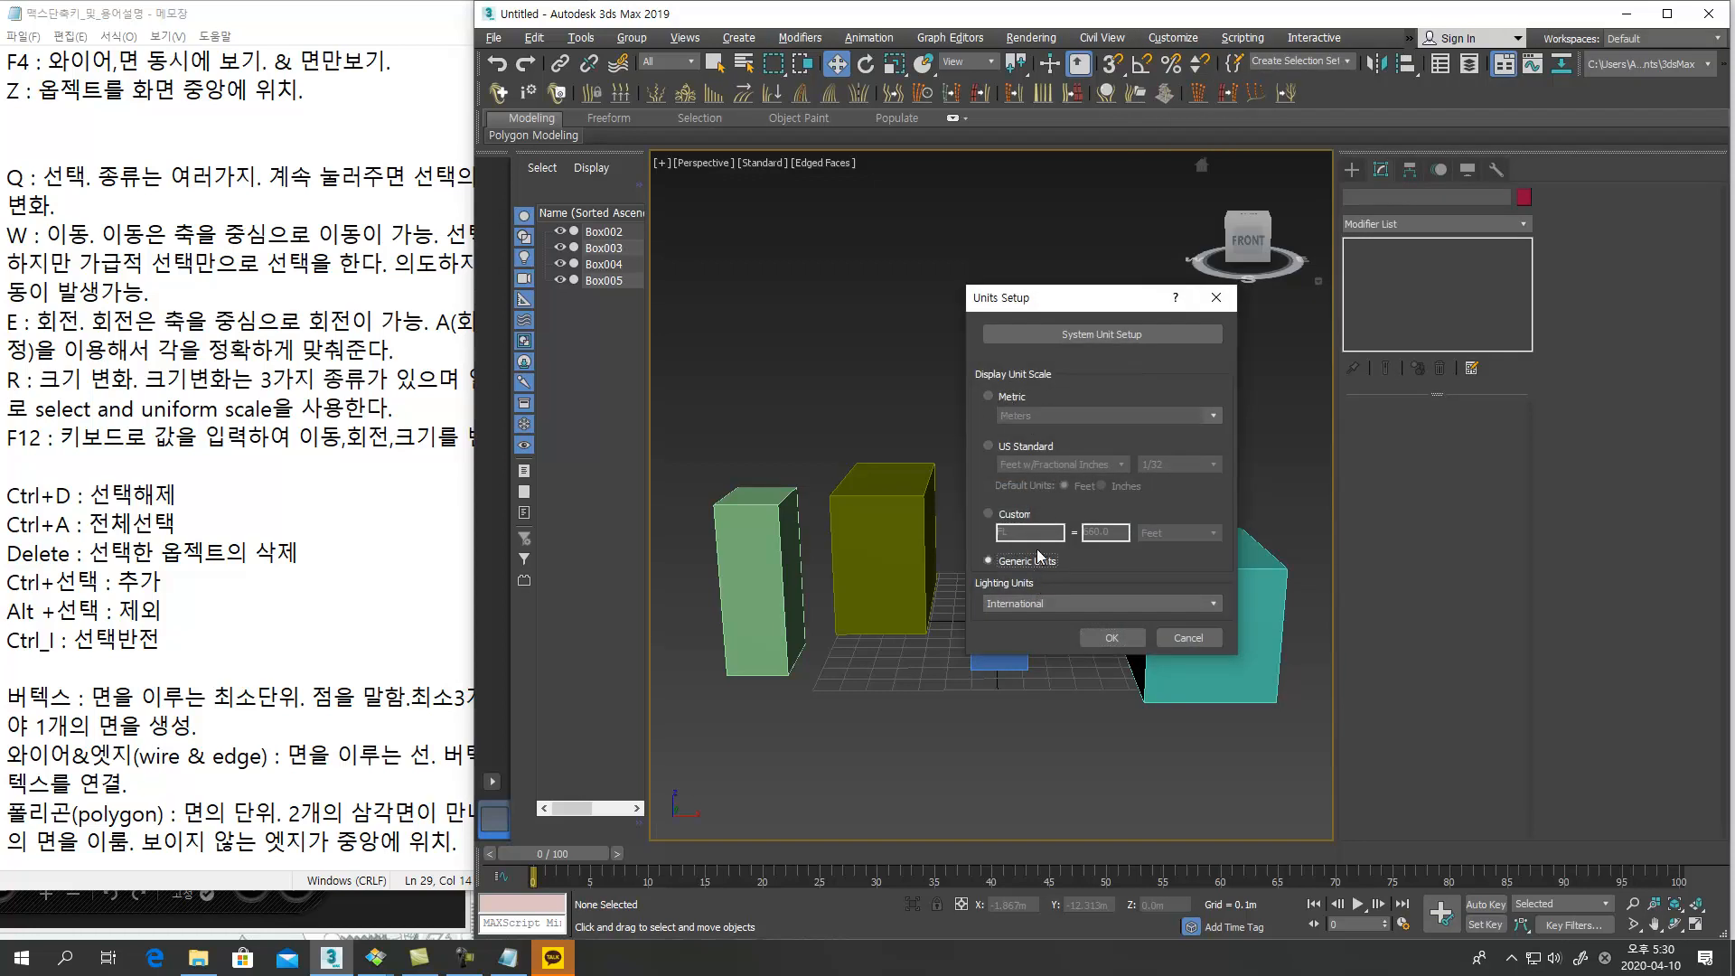
left_click(1012, 397)
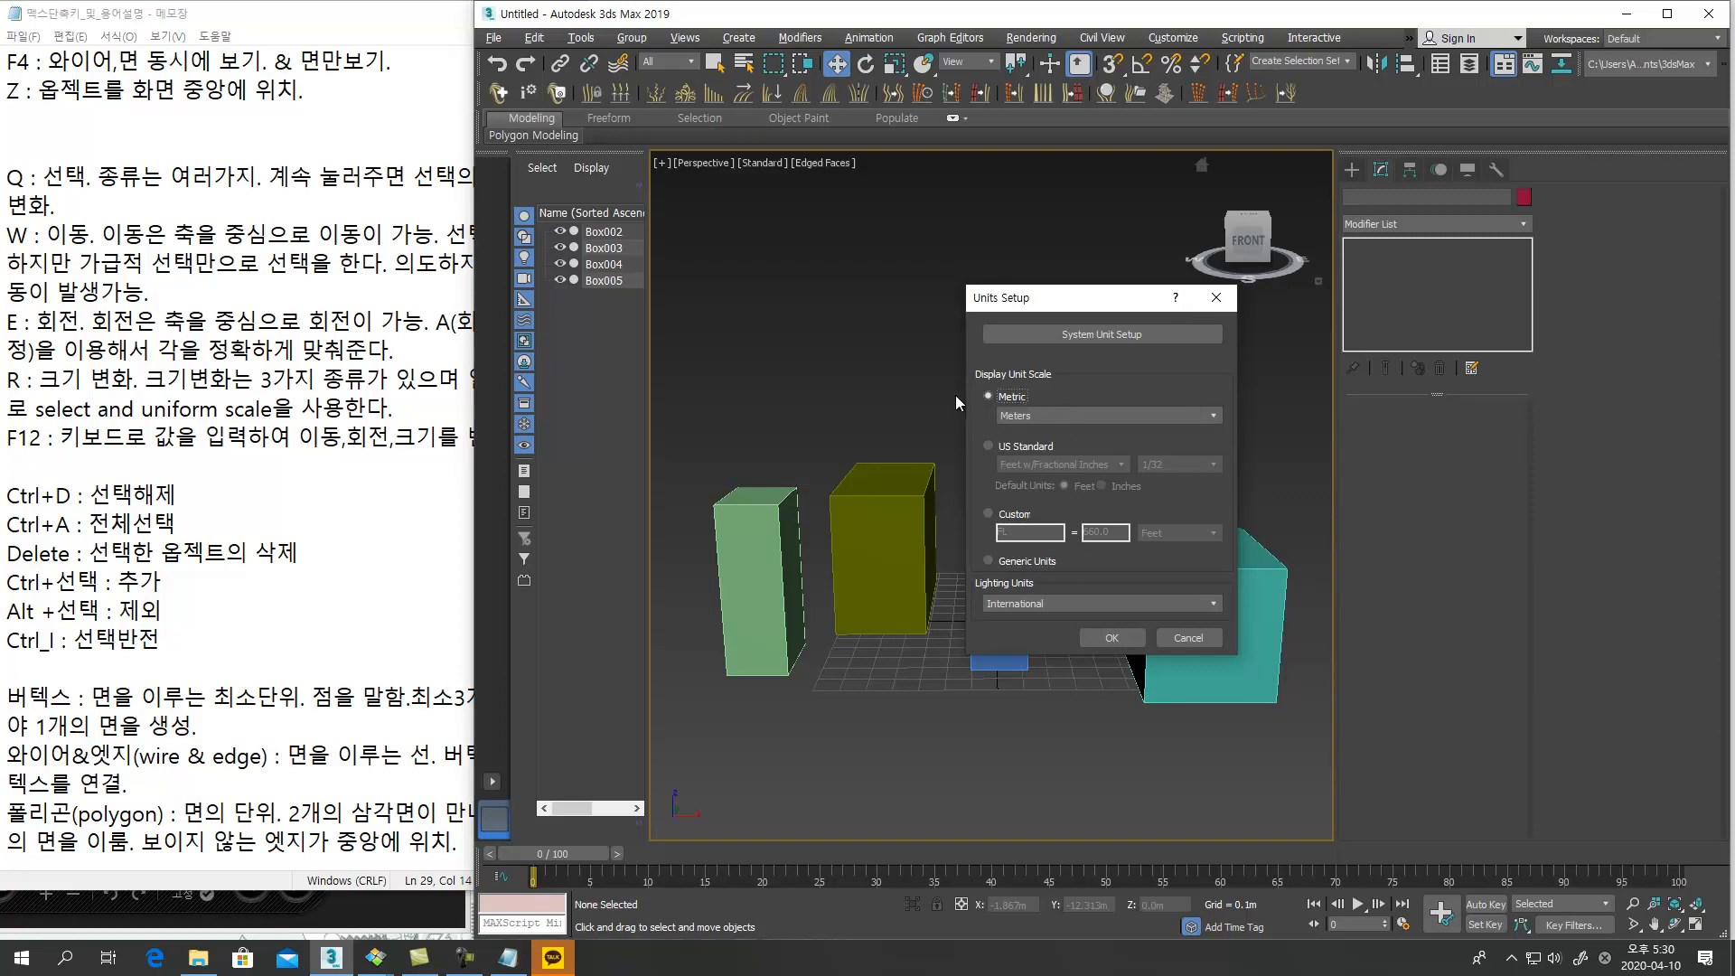
left_click(1213, 415)
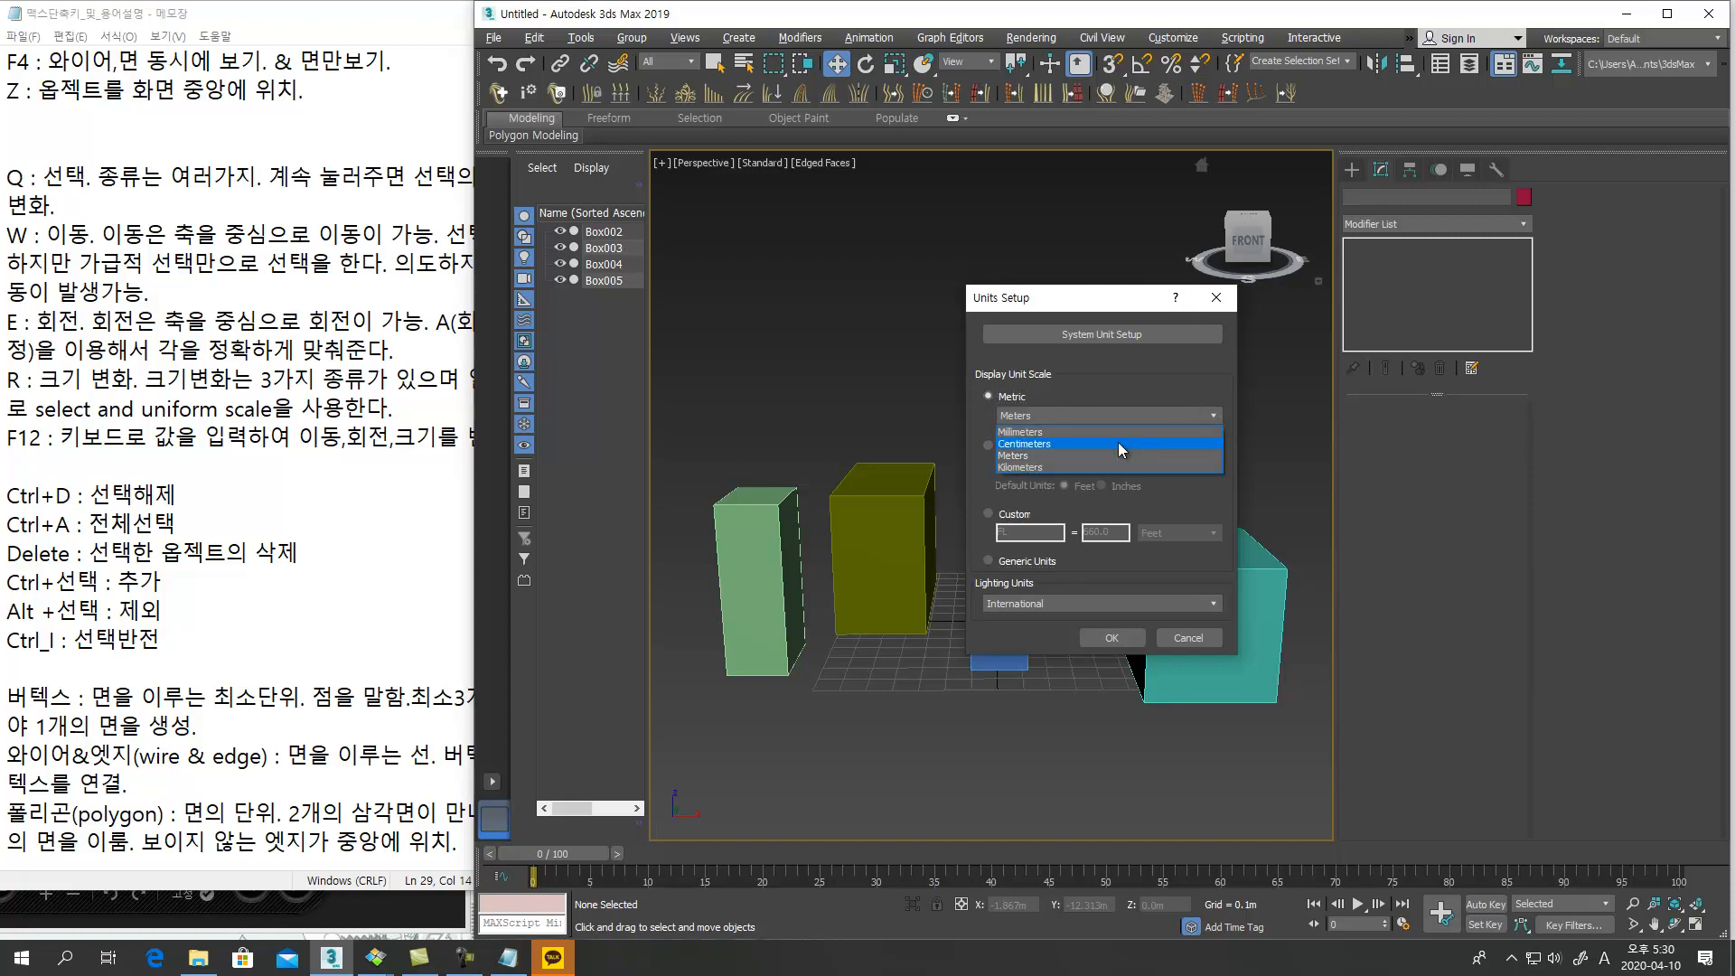
left_click(1119, 444)
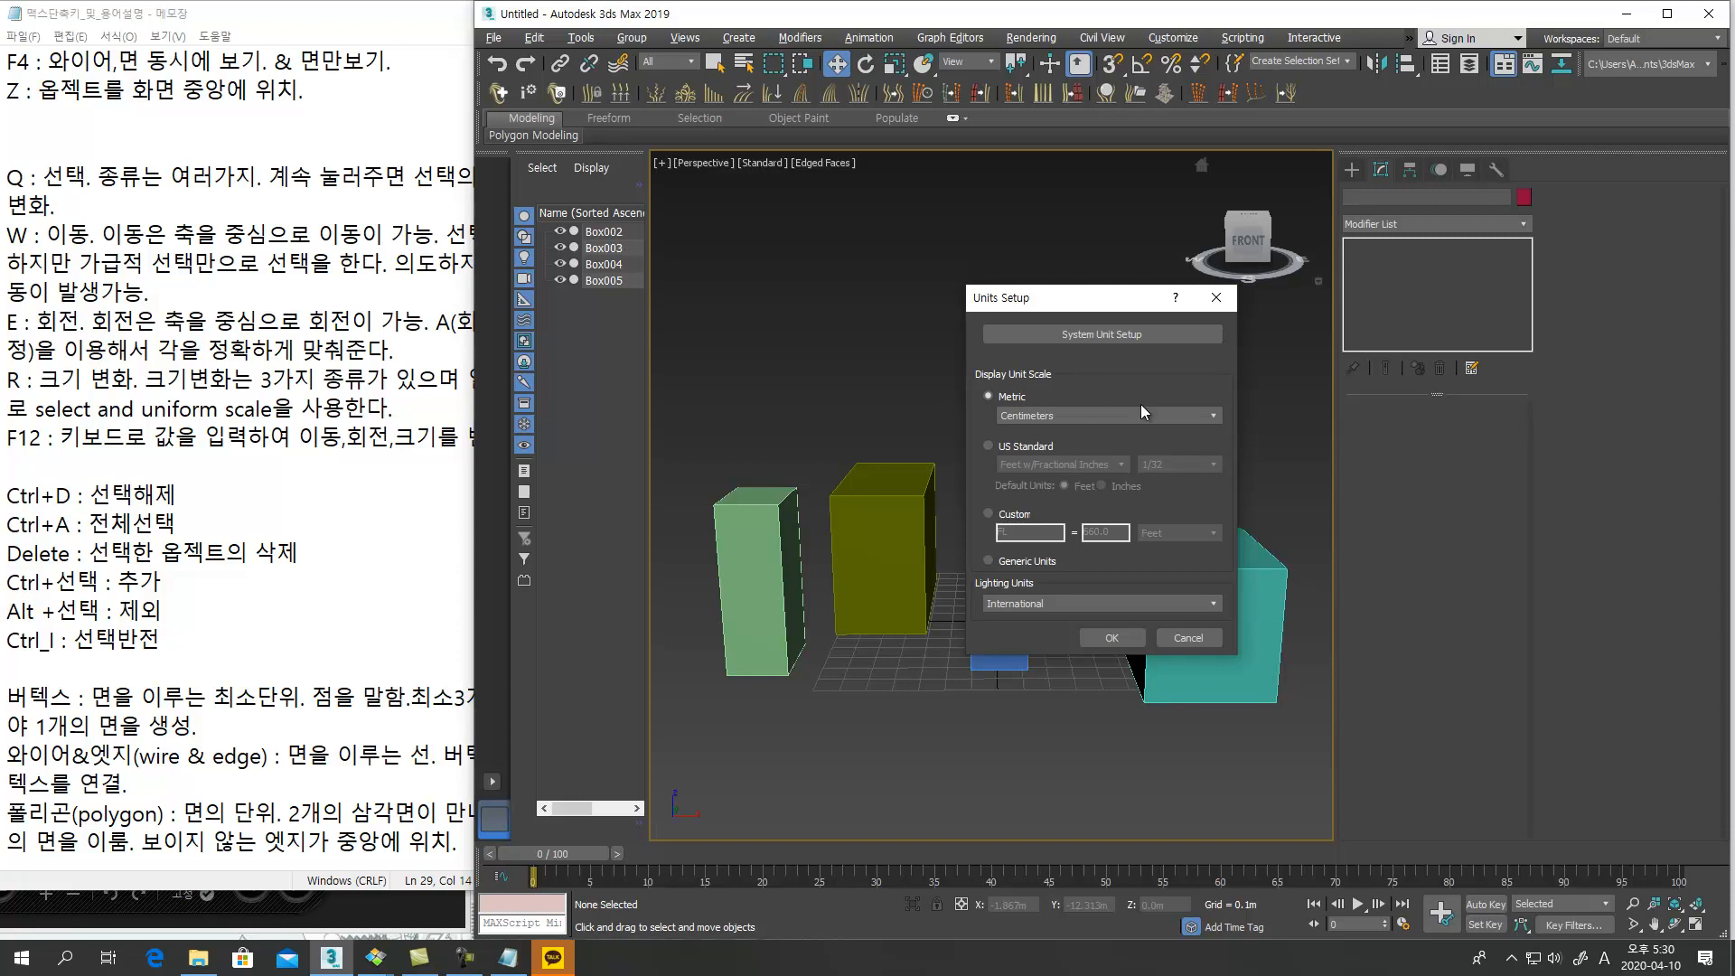
Set the system unit scale to 1 unit = 1.0 Centimeters and apply the unit settings
left_click(1153, 335)
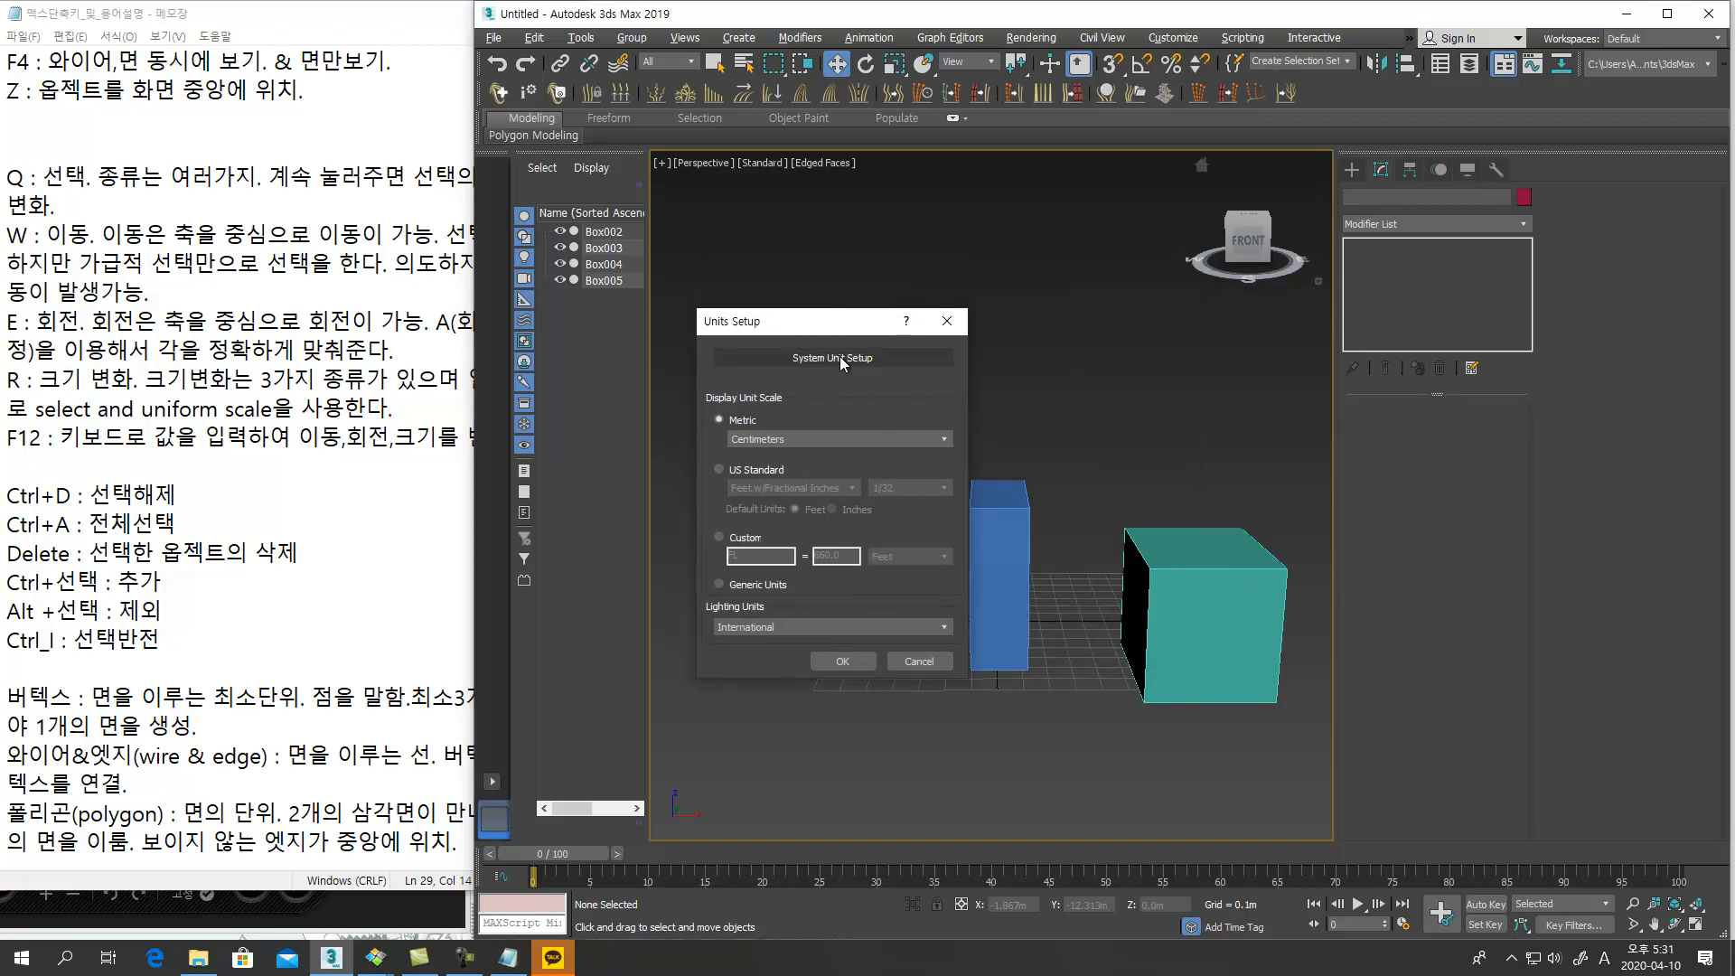
left_click(838, 360)
left_click_drag(824, 332, 1102, 334)
left_click(1200, 374)
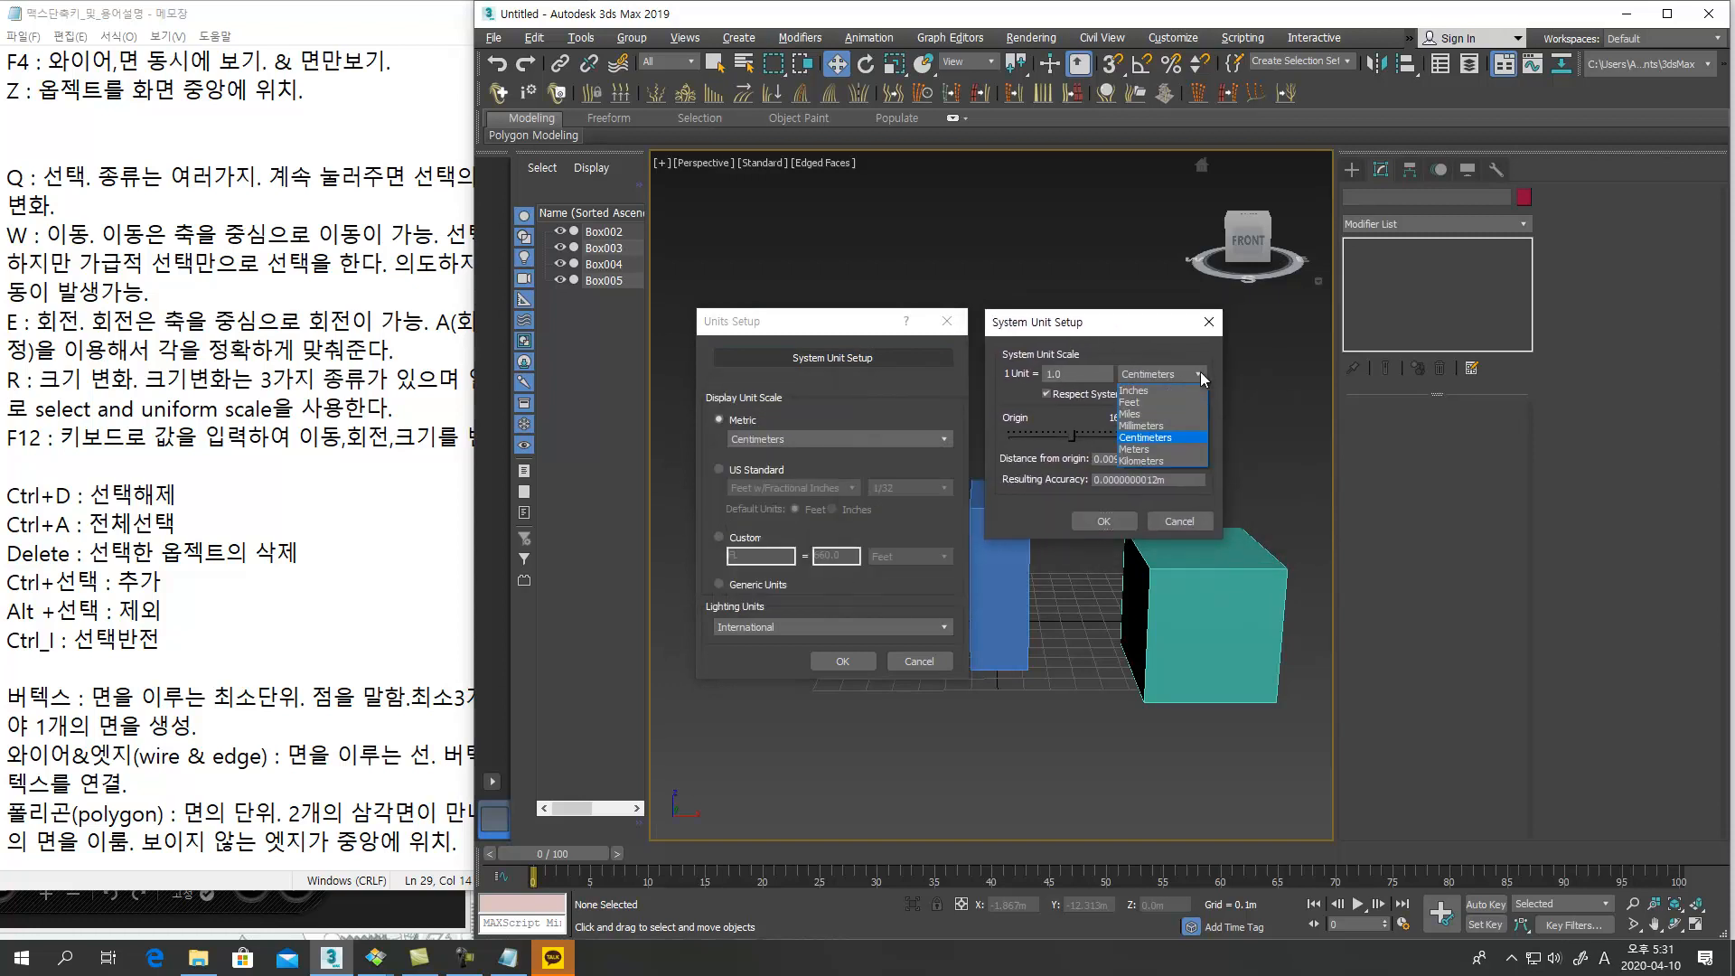
left_click(1153, 439)
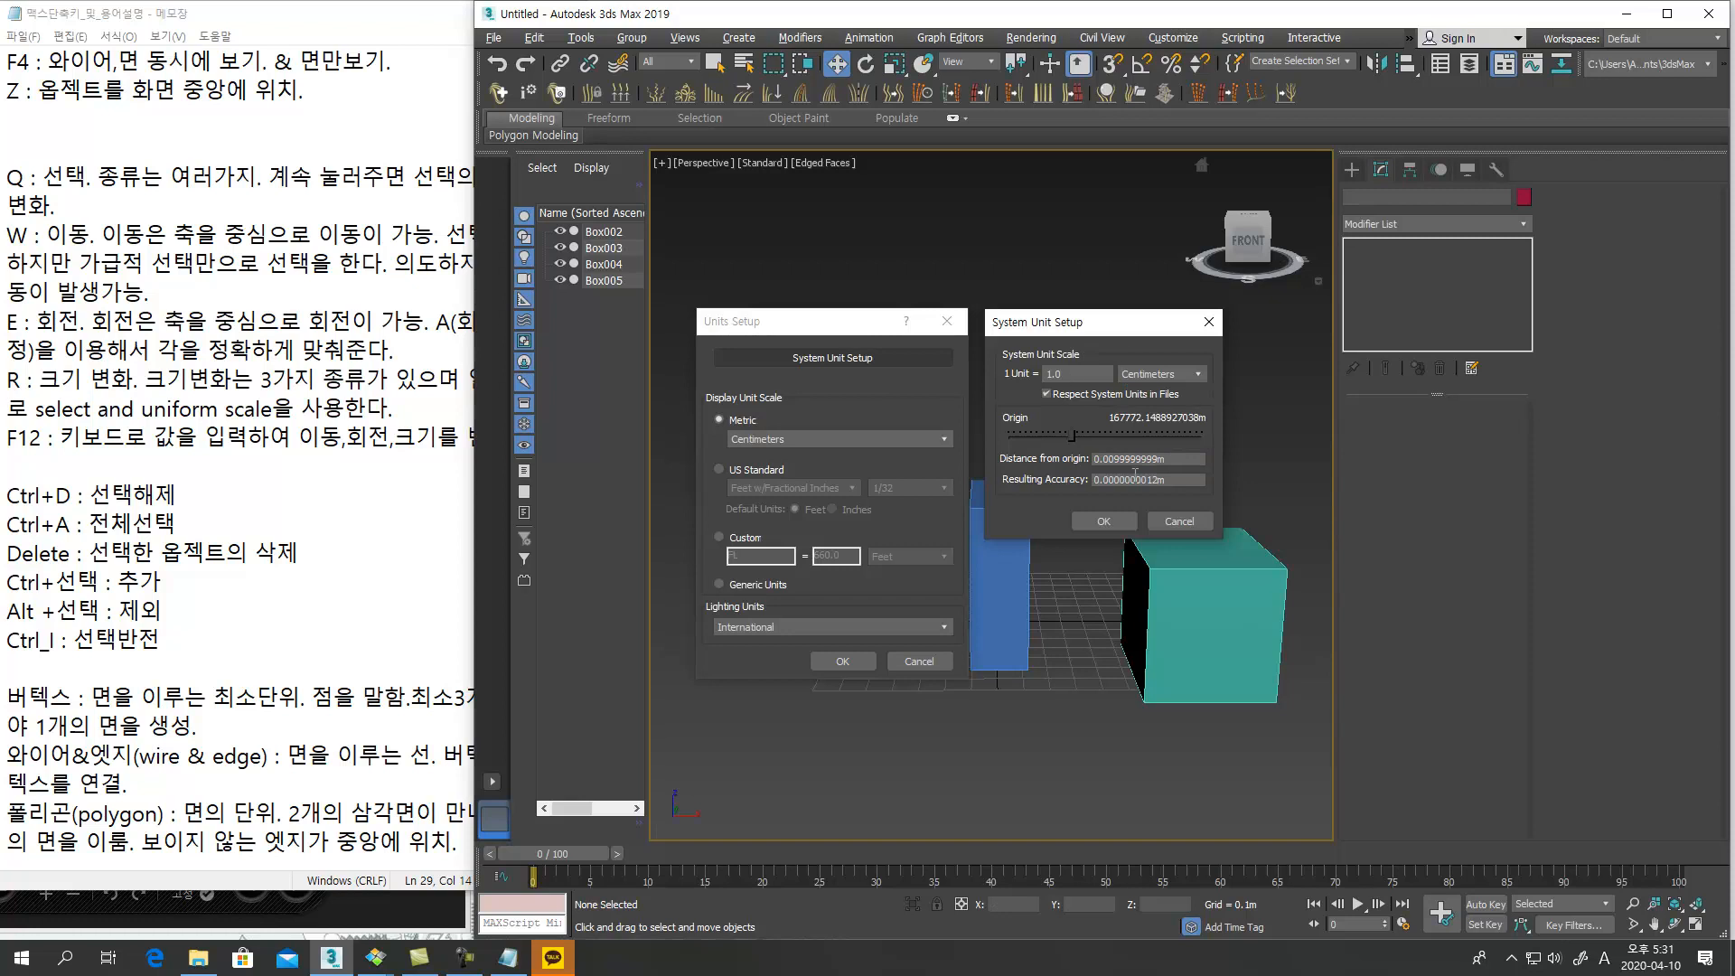
left_click(1099, 520)
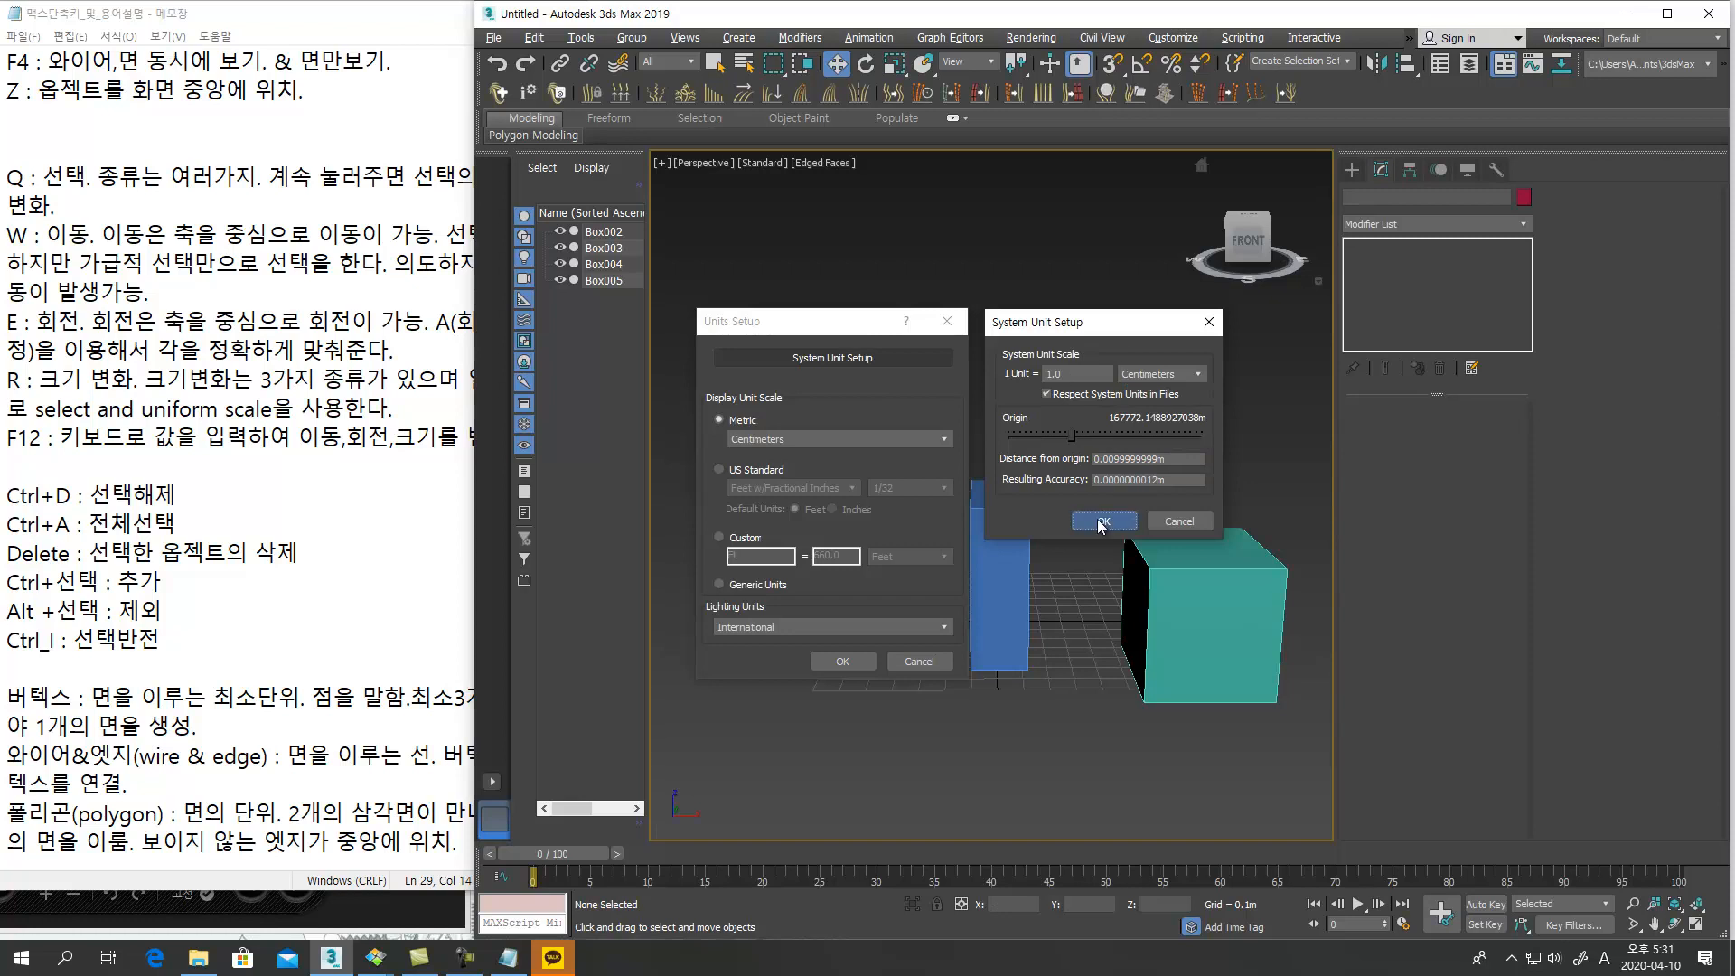
left_click(833, 666)
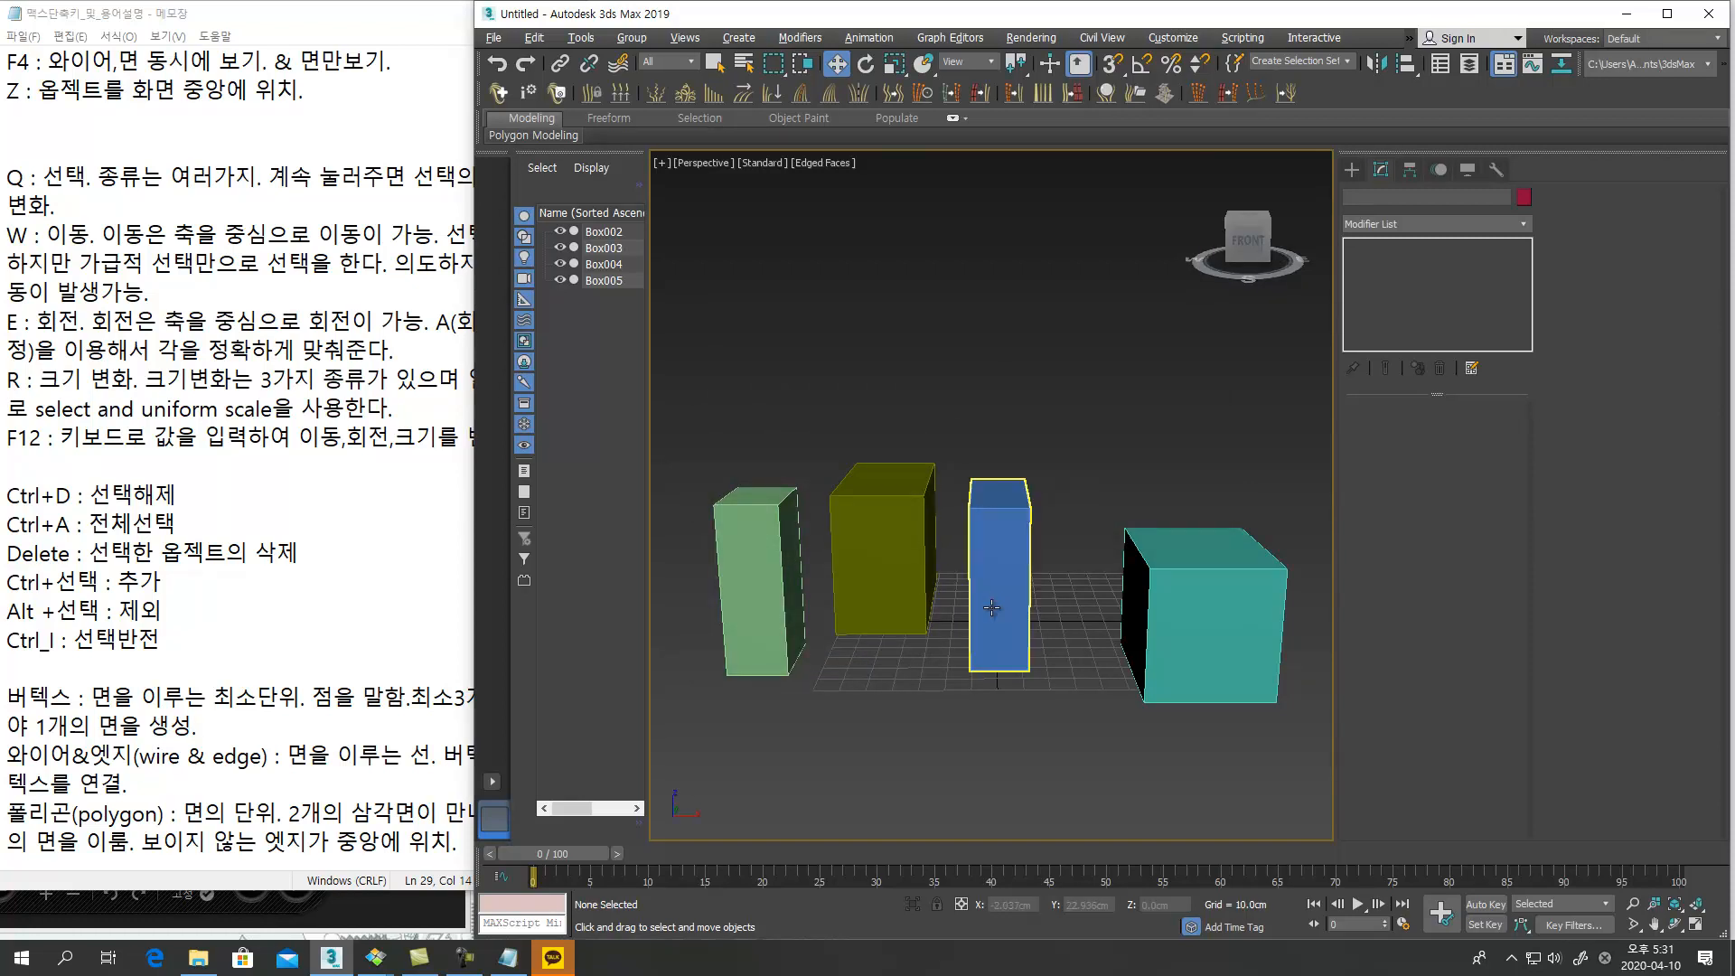
Look through the notes on segments, editable poly and sub-object selection, then minimize them to reveal the fire hydrant reference
middle_click_drag(999, 782, 1051, 702, "alt")
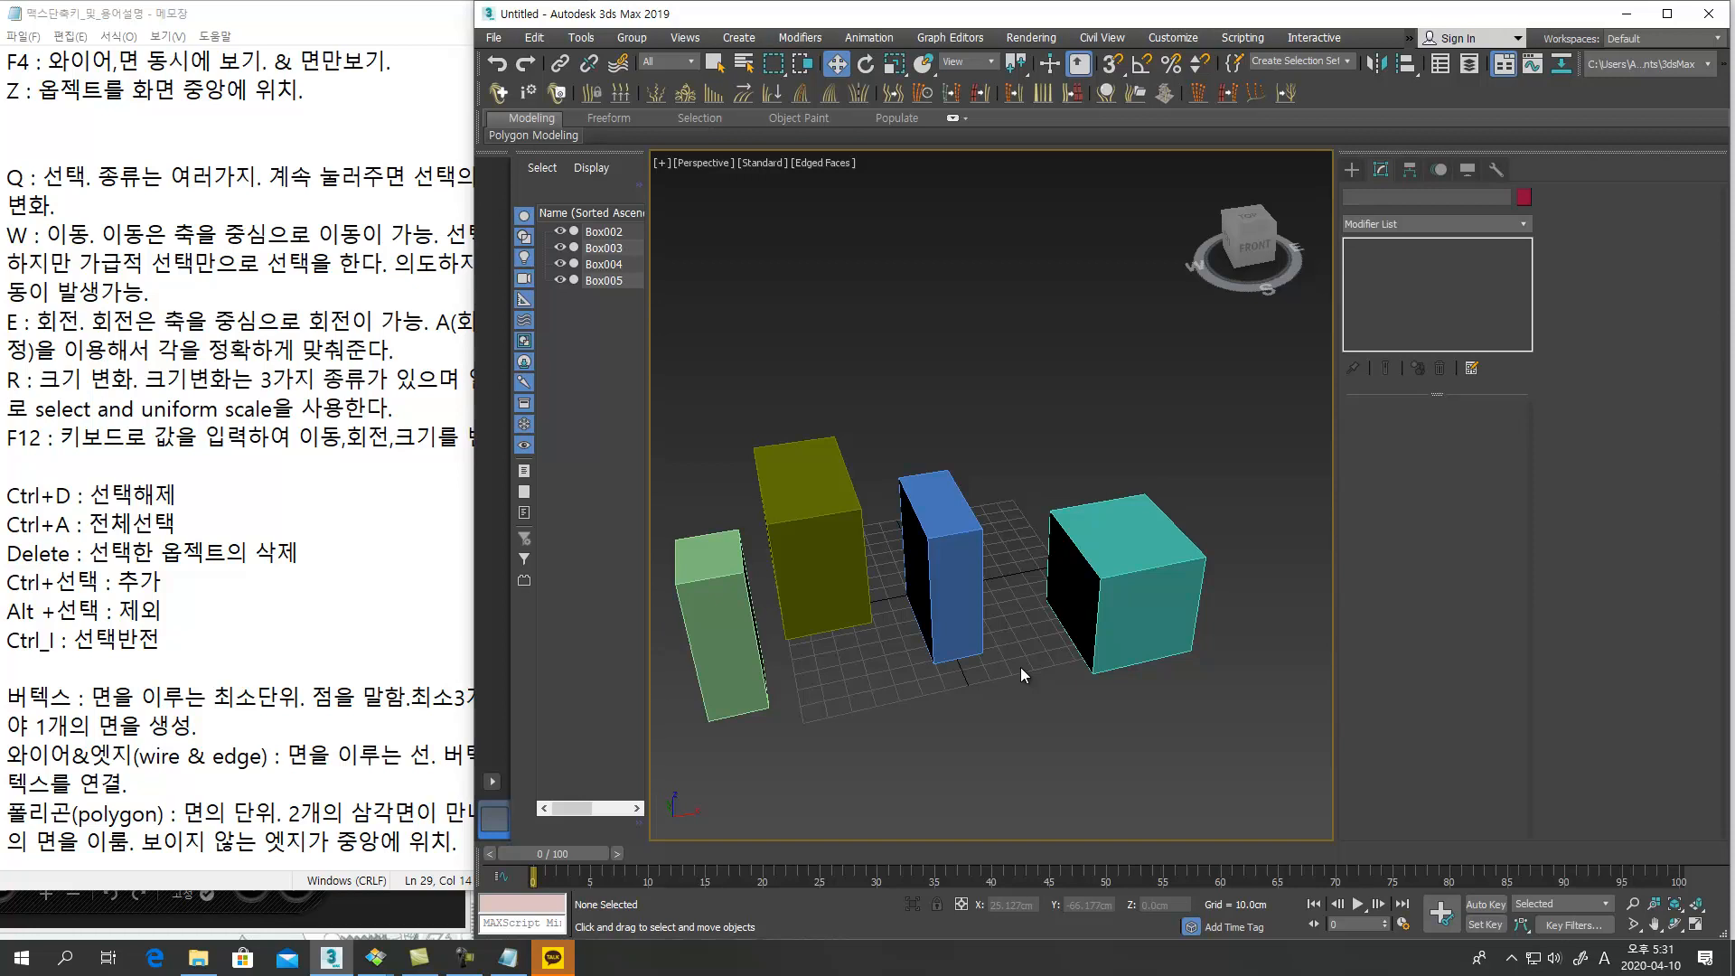
left_click(252, 664)
scroll(264, 714, "down", 8)
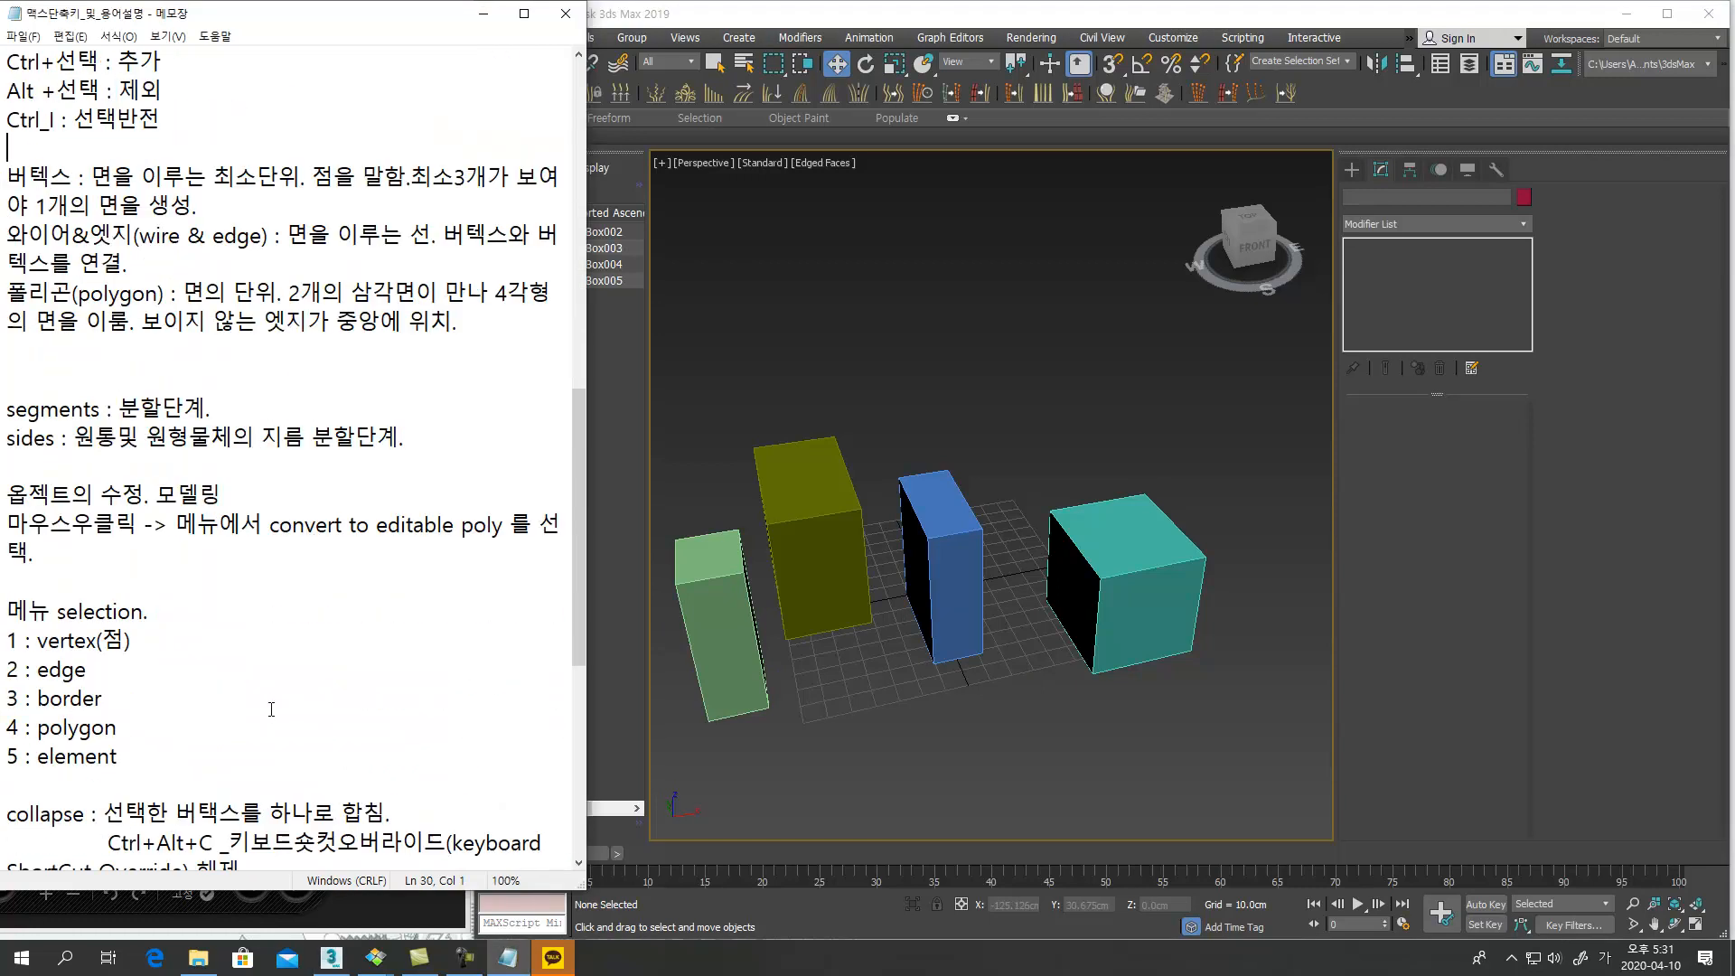
scroll(399, 707, "down", 4)
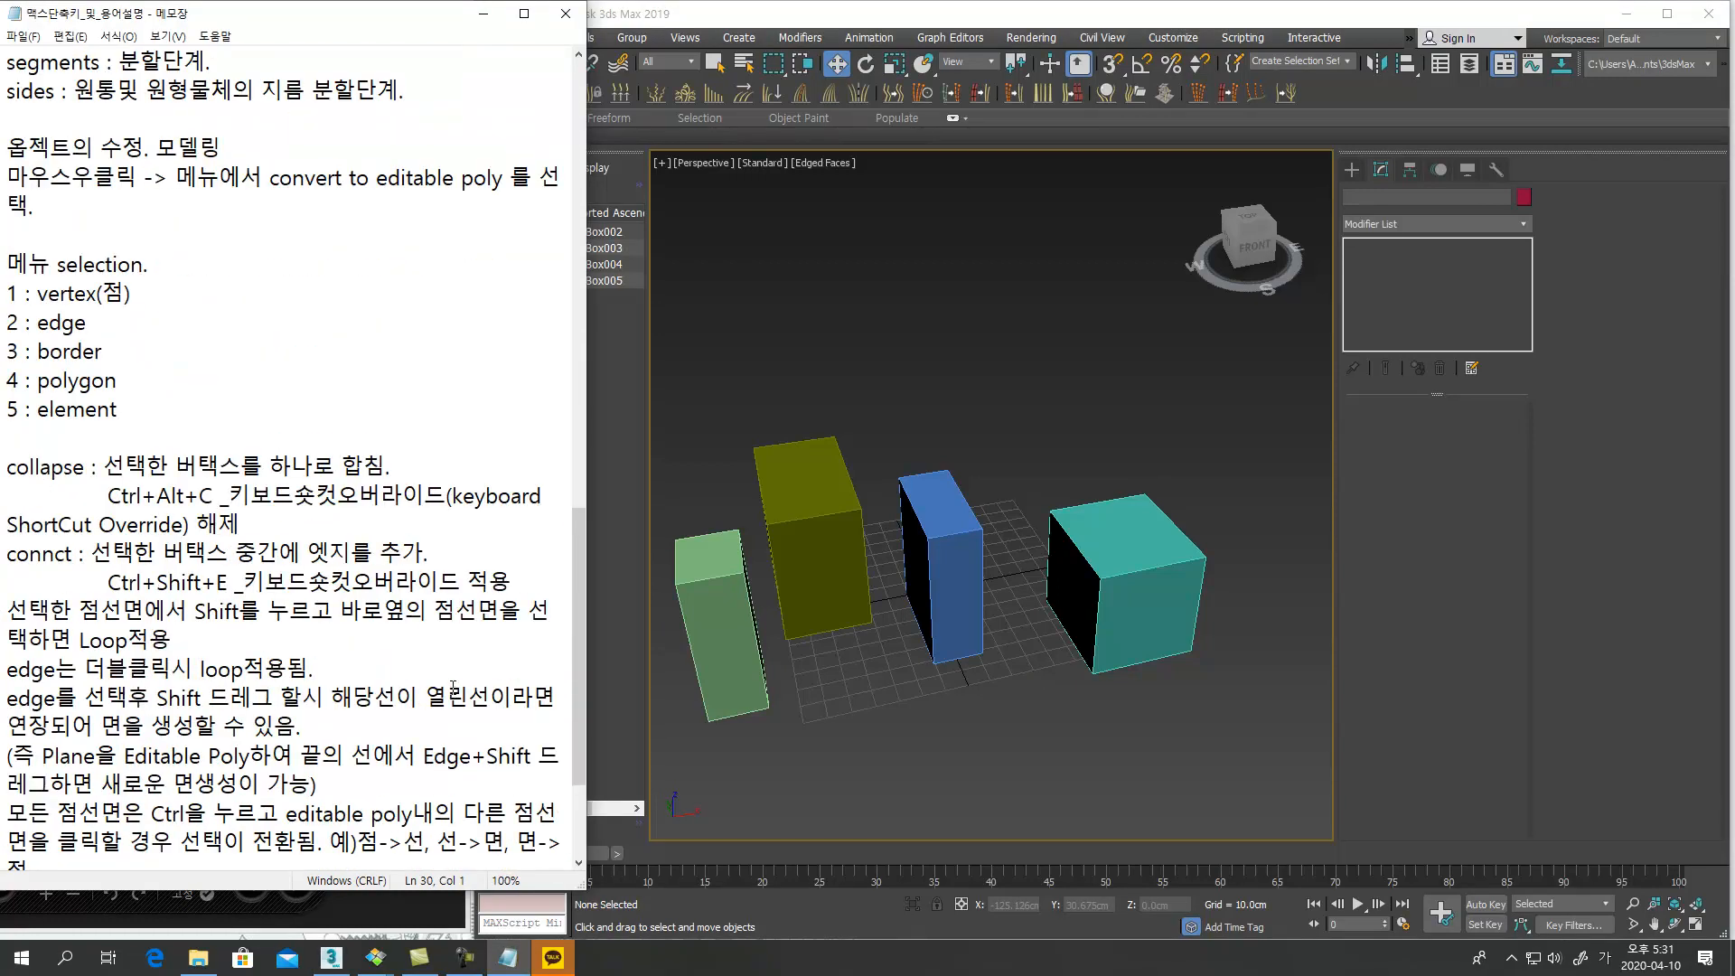
scroll(452, 687, "up", 3)
scroll(452, 686, "up", 14)
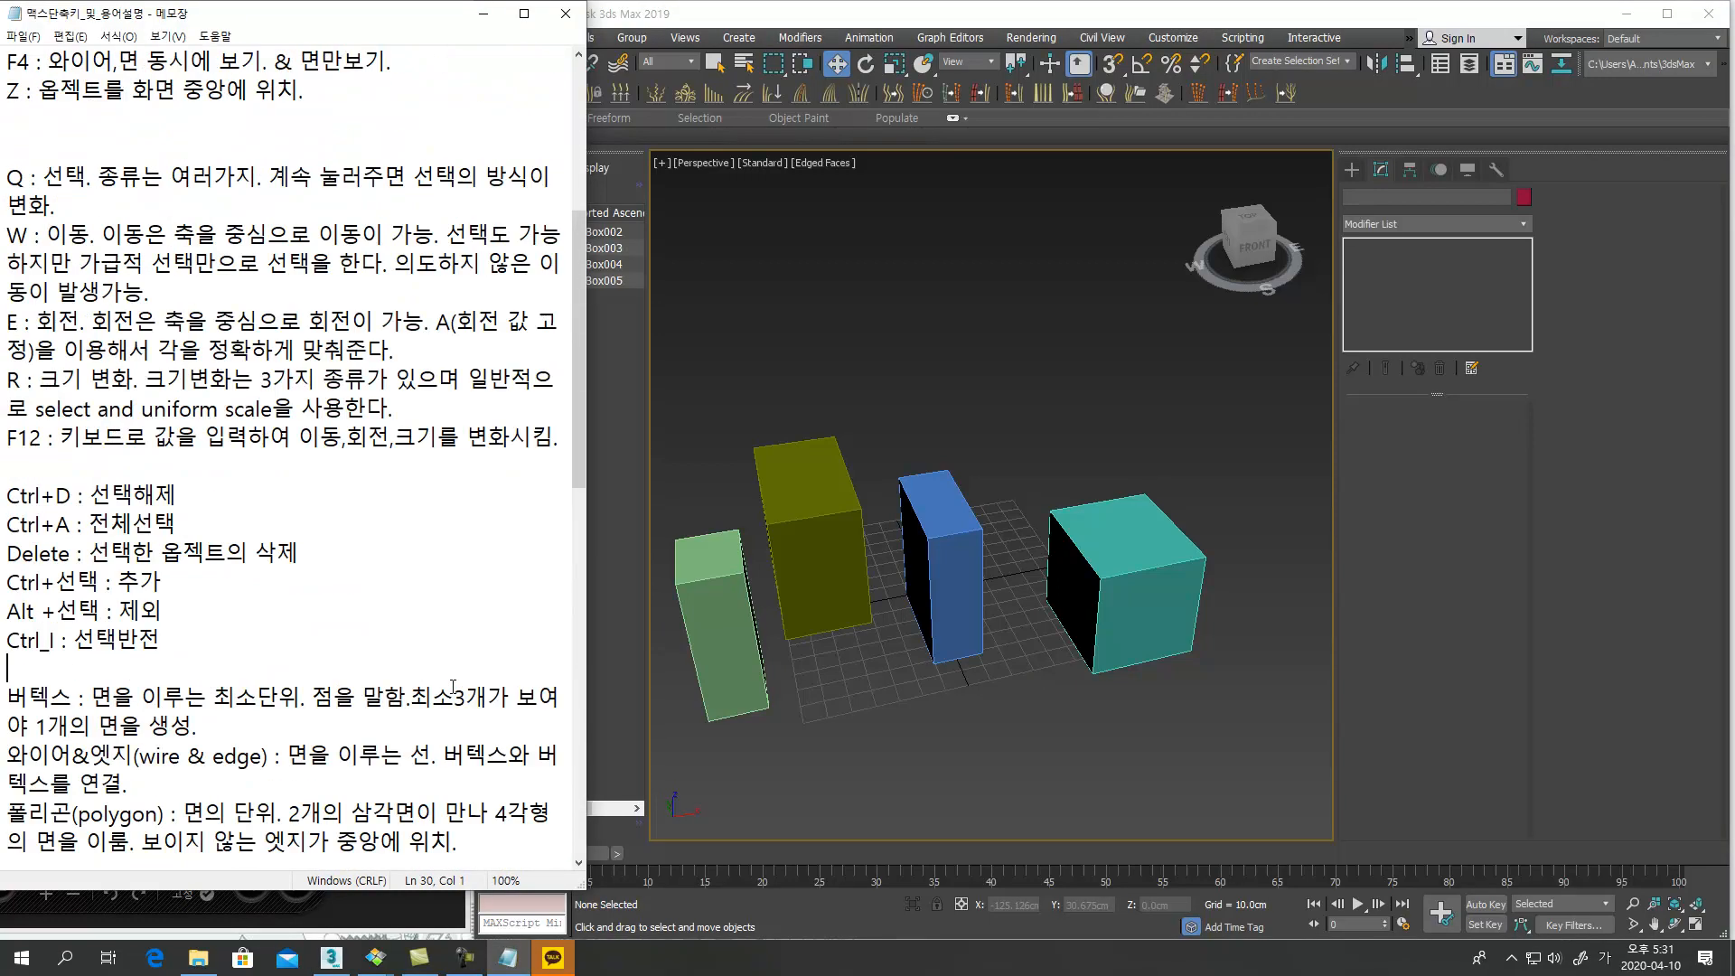
left_click(483, 14)
Region-select all four boxes in 3ds Max and delete them
middle_click_drag(909, 656, 904, 591, "alt")
middle_click_drag(1131, 617, 1104, 659, "alt")
scroll(1007, 604, "down", 4)
middle_click_drag(1006, 604, 1005, 664)
left_click_drag(1110, 524, 783, 725)
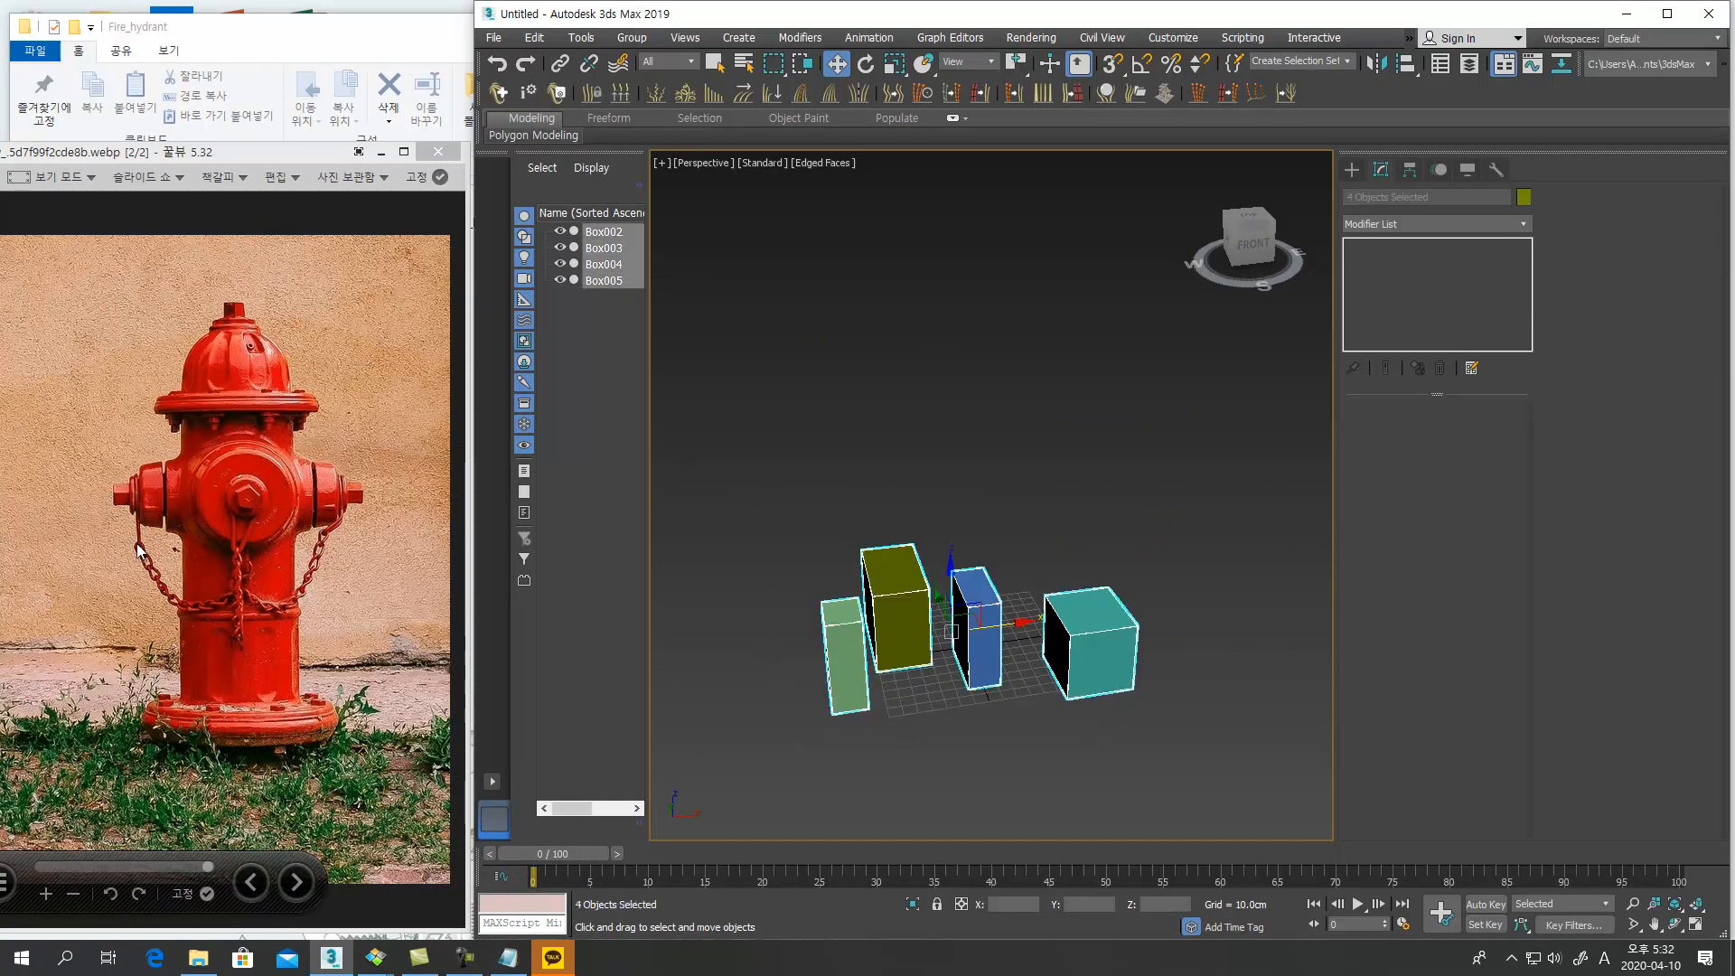
key("Delete")
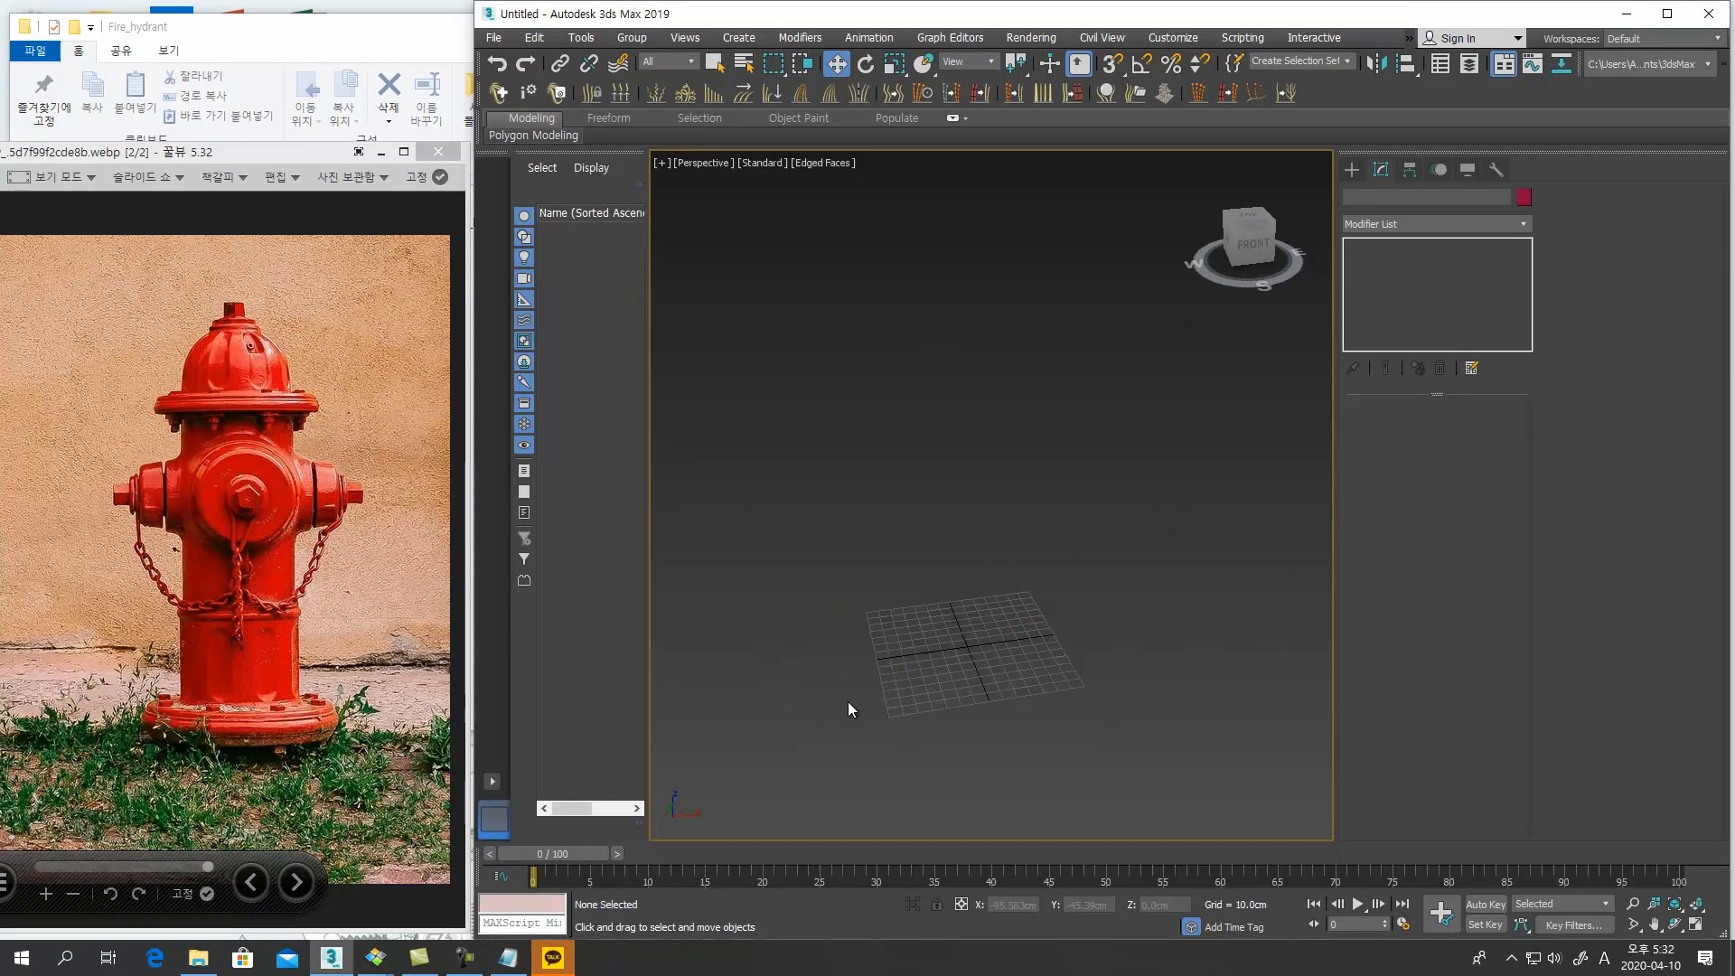
Create a cylinder at the grid centre with a radius of about 36 cm and a height of about 19 cm
left_click(1353, 171)
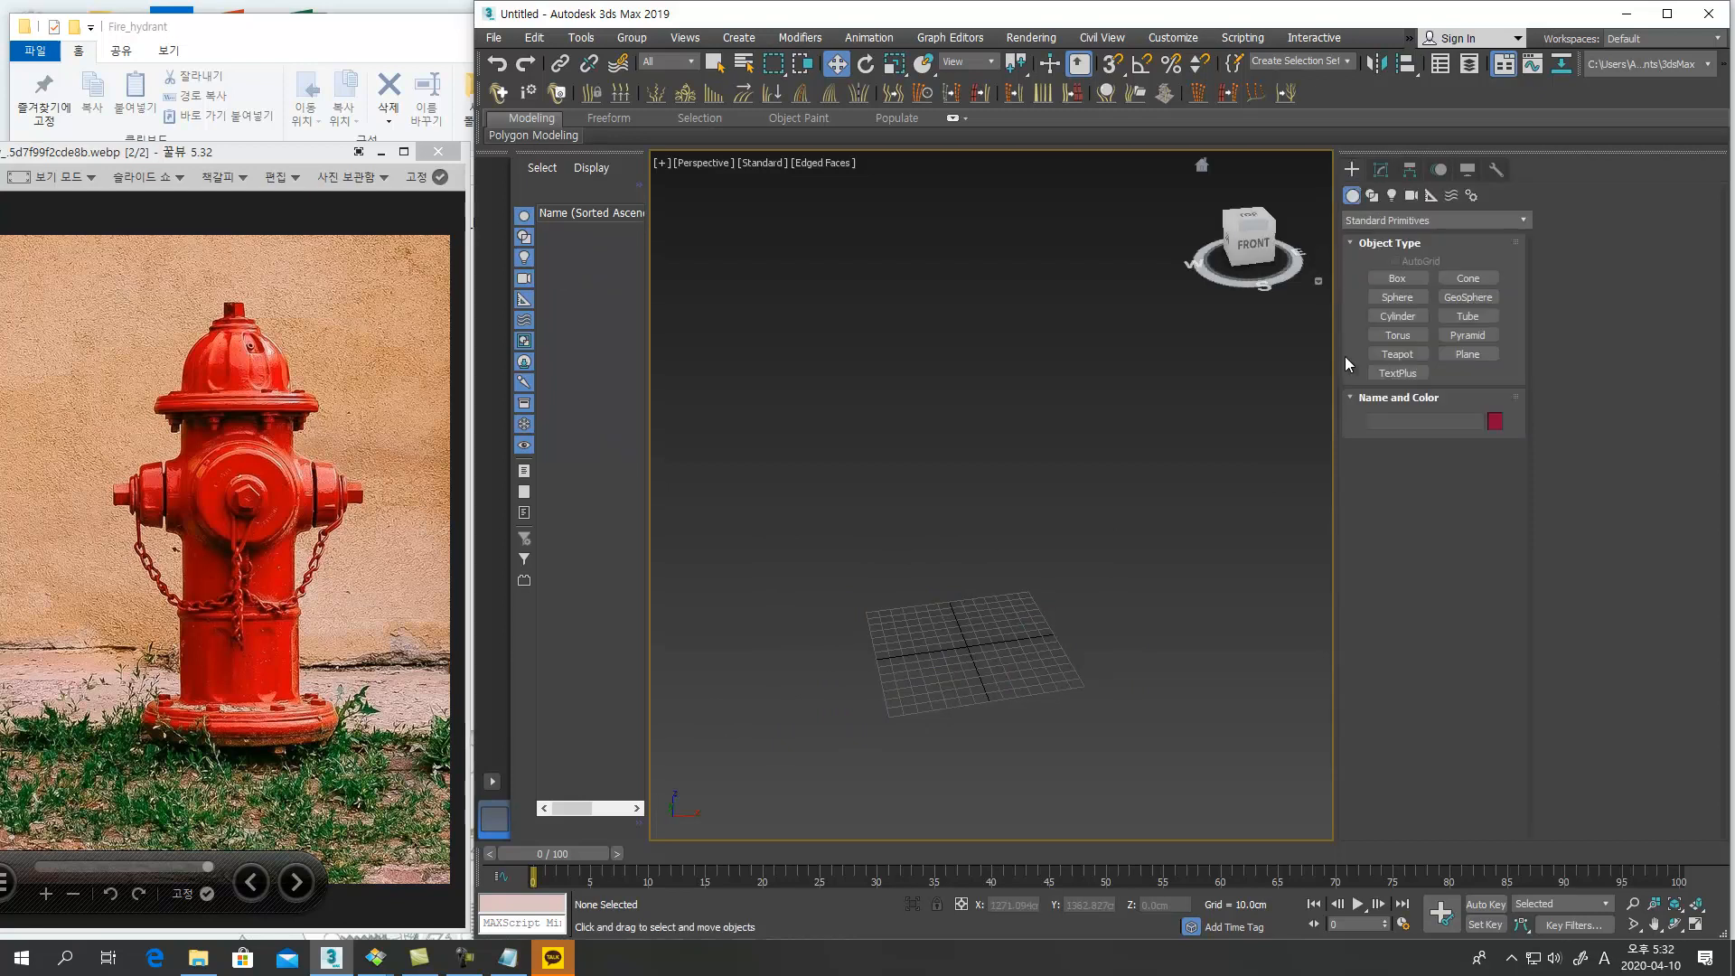
left_click(1392, 315)
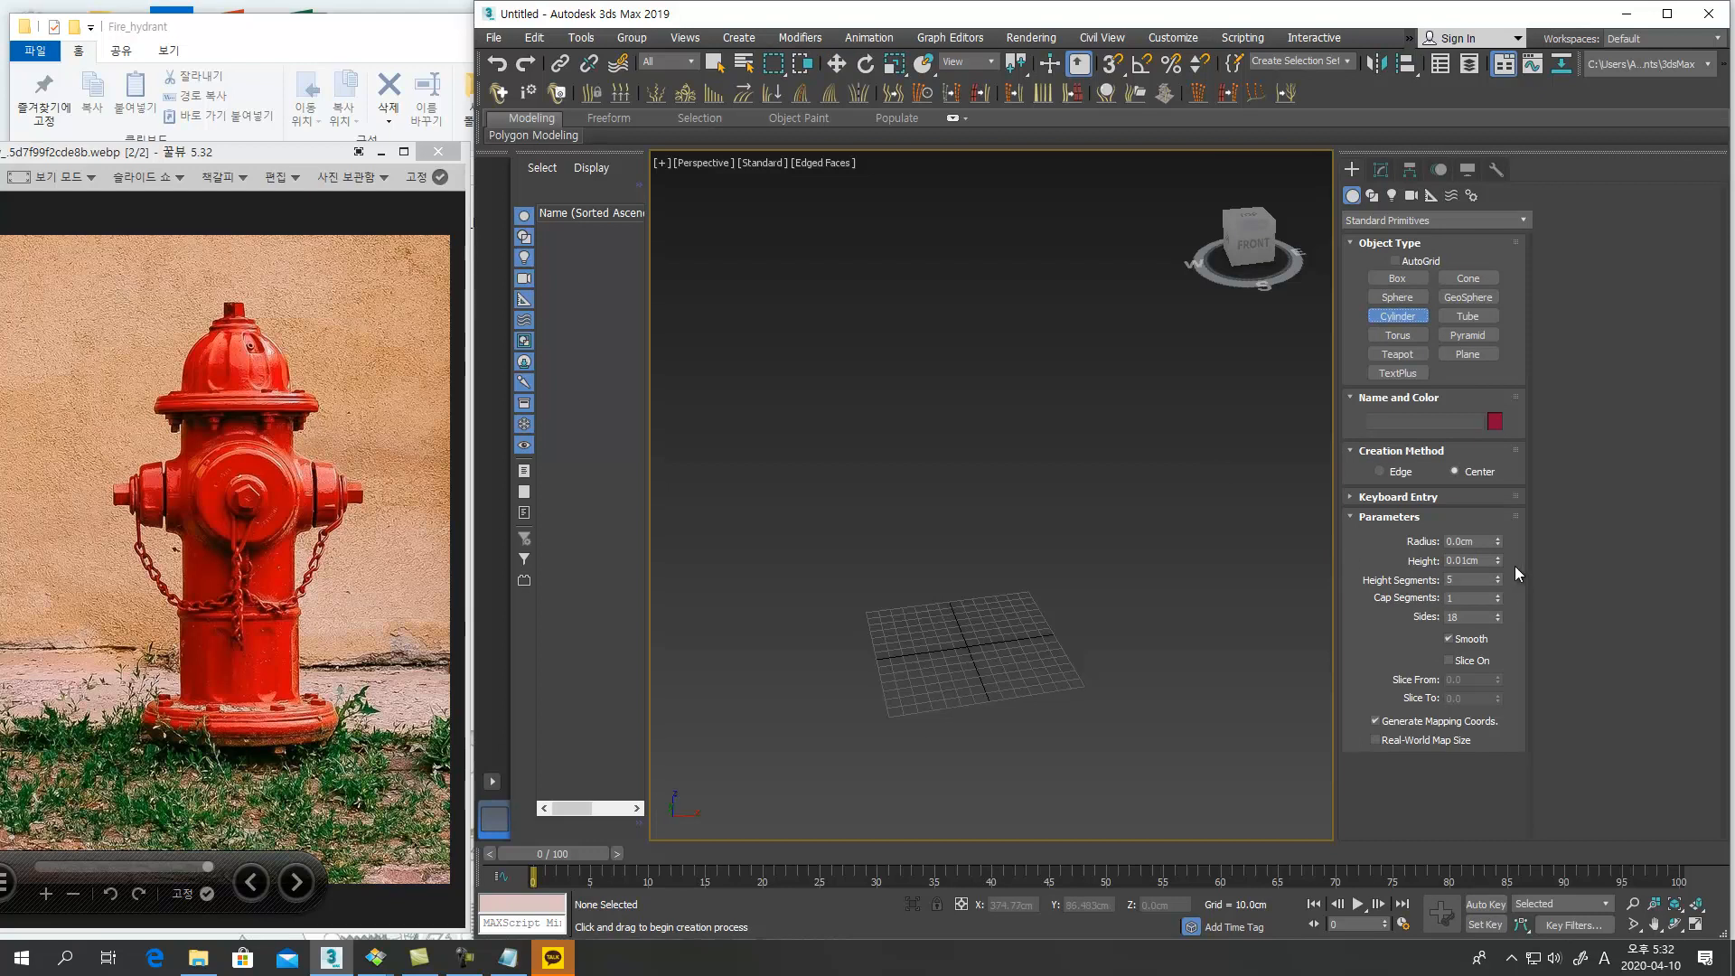
left_click_drag(1479, 541, 1354, 590)
left_click_drag(1475, 599, 1257, 610)
left_click_drag(967, 644, 980, 668)
left_click(979, 644)
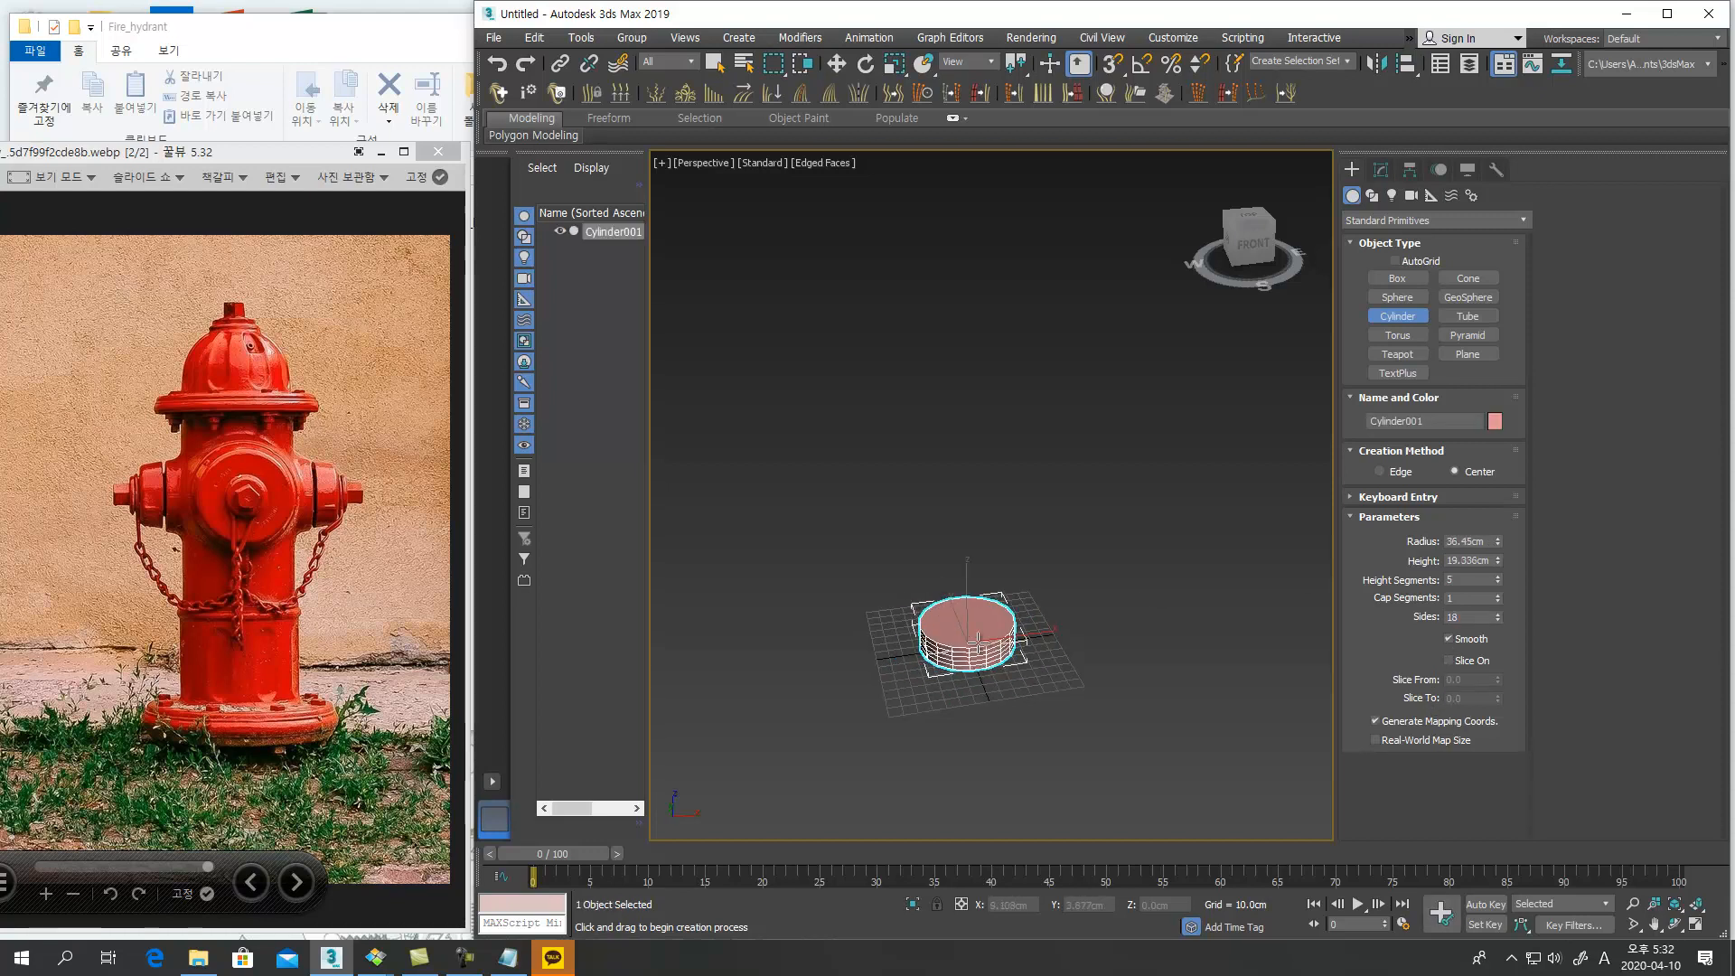
Set the cylinder's radius to 40 cm and its height to 20 cm
left_click(1489, 540)
type("3040")
key("Return")
key("Tab")
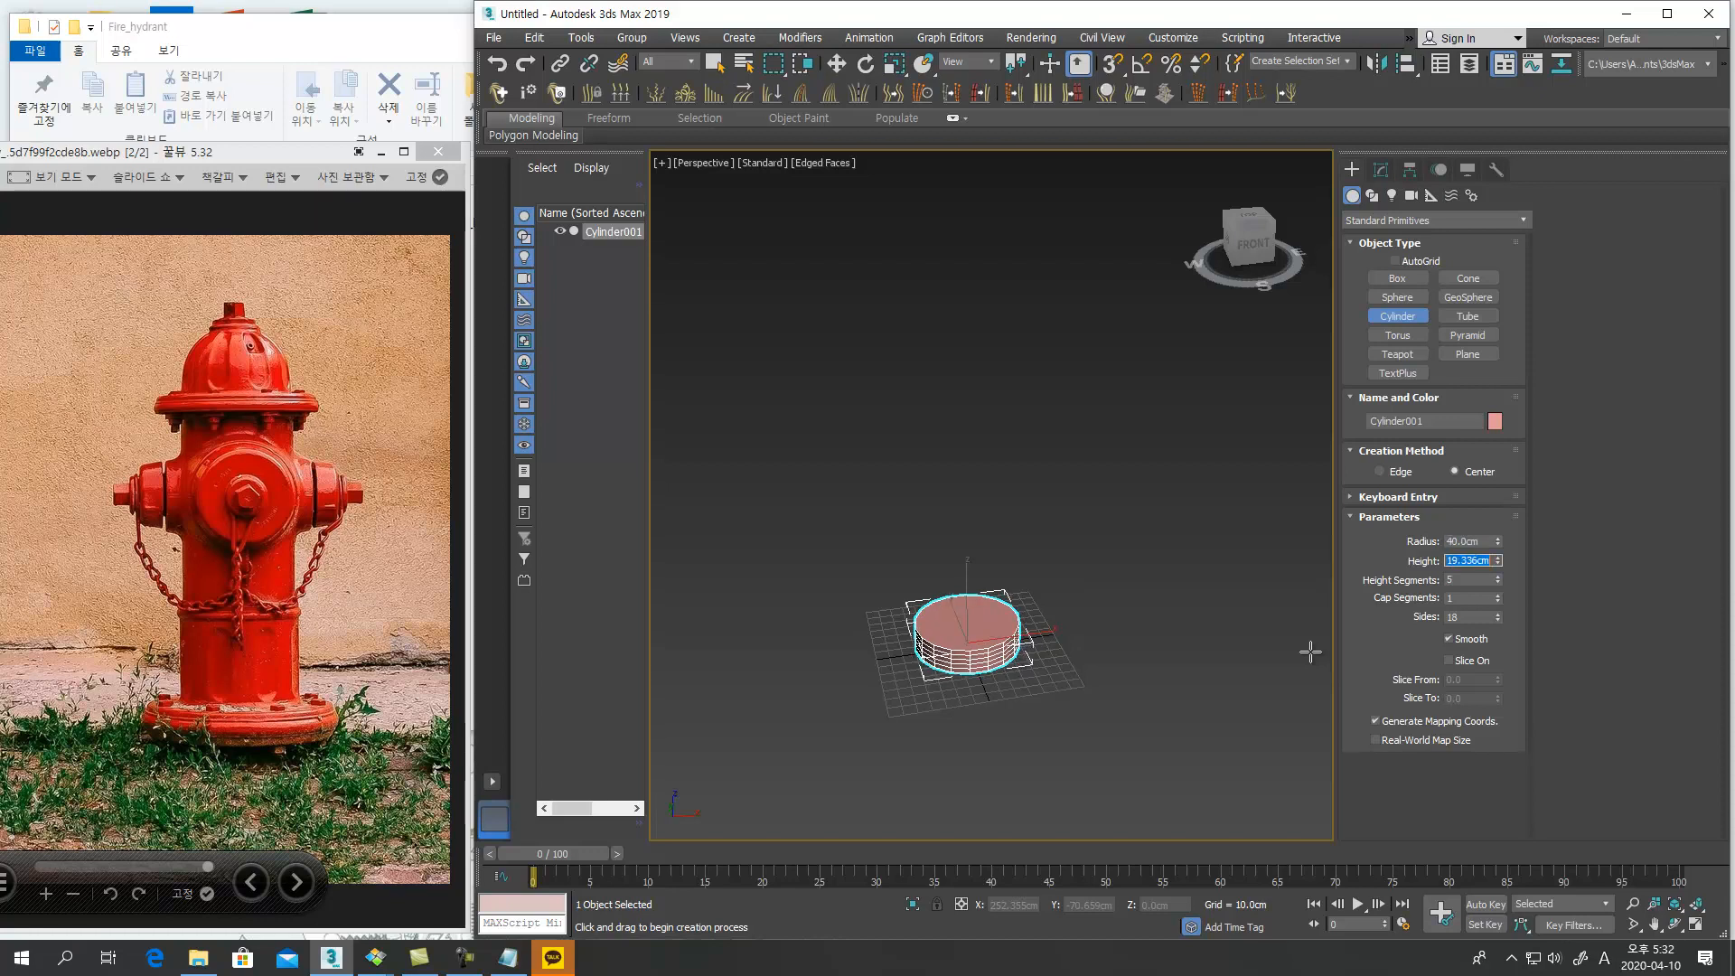
type("20")
key("Return")
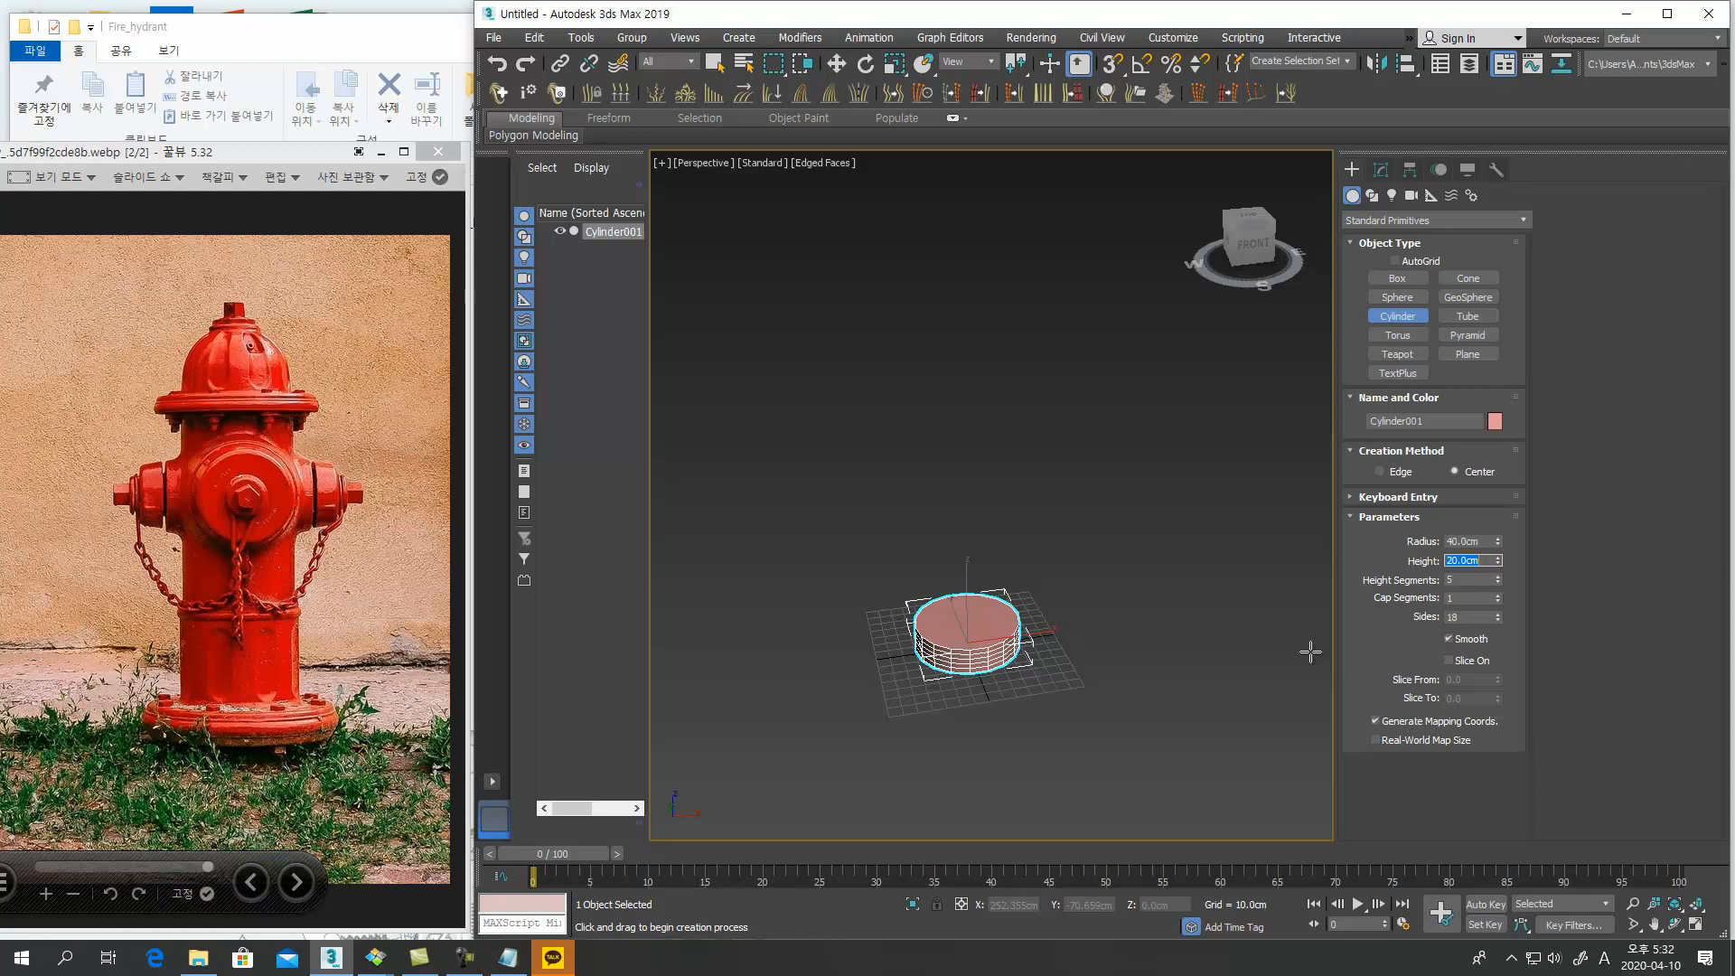
Set the cylinder's height segments to 1 and open its number of sides for editing
mouse_move(1012, 673)
middle_mouse_down()
mouse_move(1055, 643)
mouse_move(1043, 662)
middle_mouse_up()
scroll(1048, 644, "up", 8)
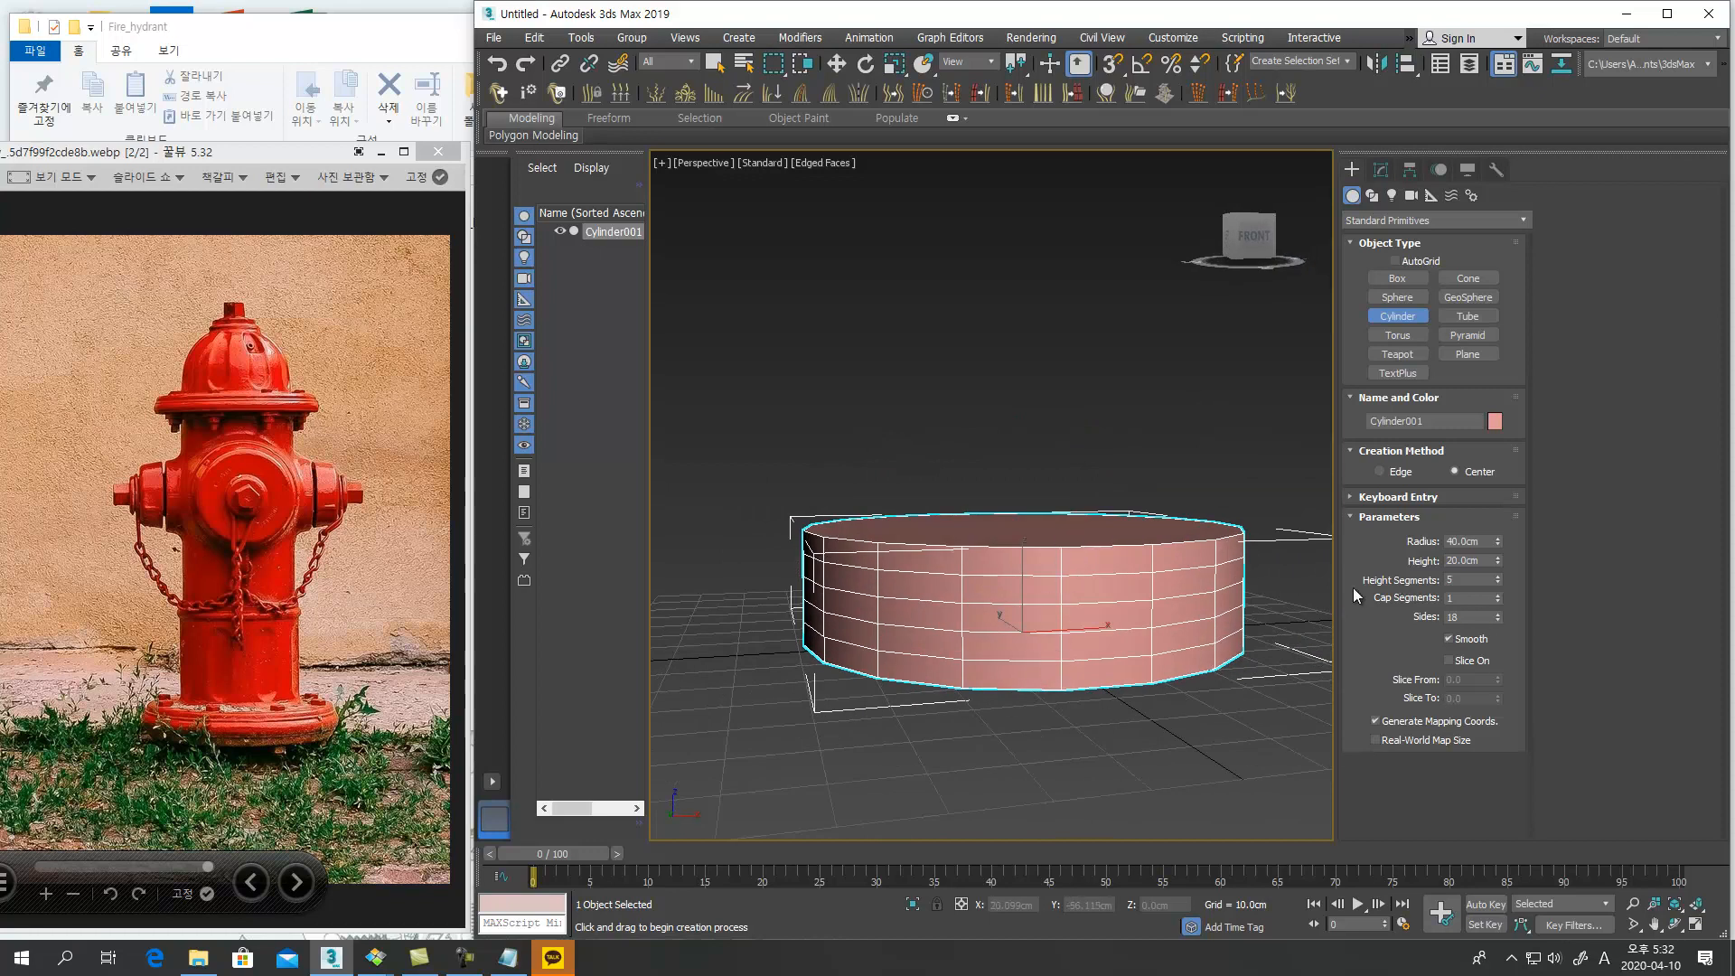
left_click(1458, 579)
type("1")
key("Return")
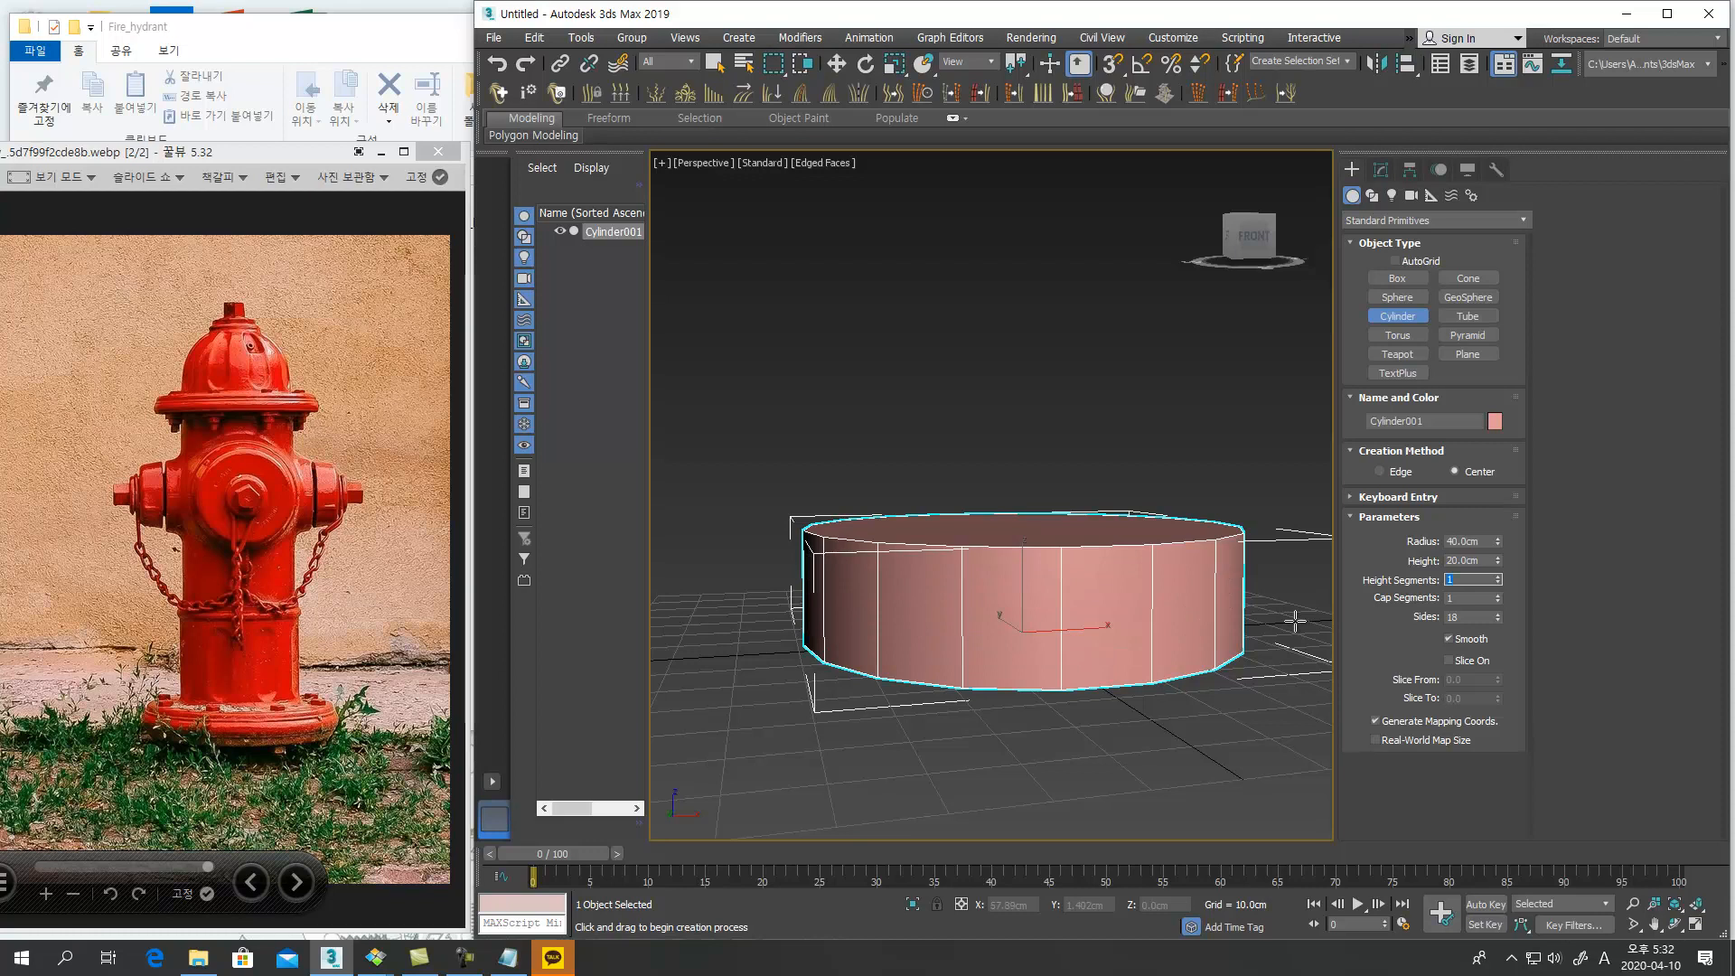
middle_click_drag(1143, 692, 1080, 651, "alt")
scroll(1099, 694, "down", 3)
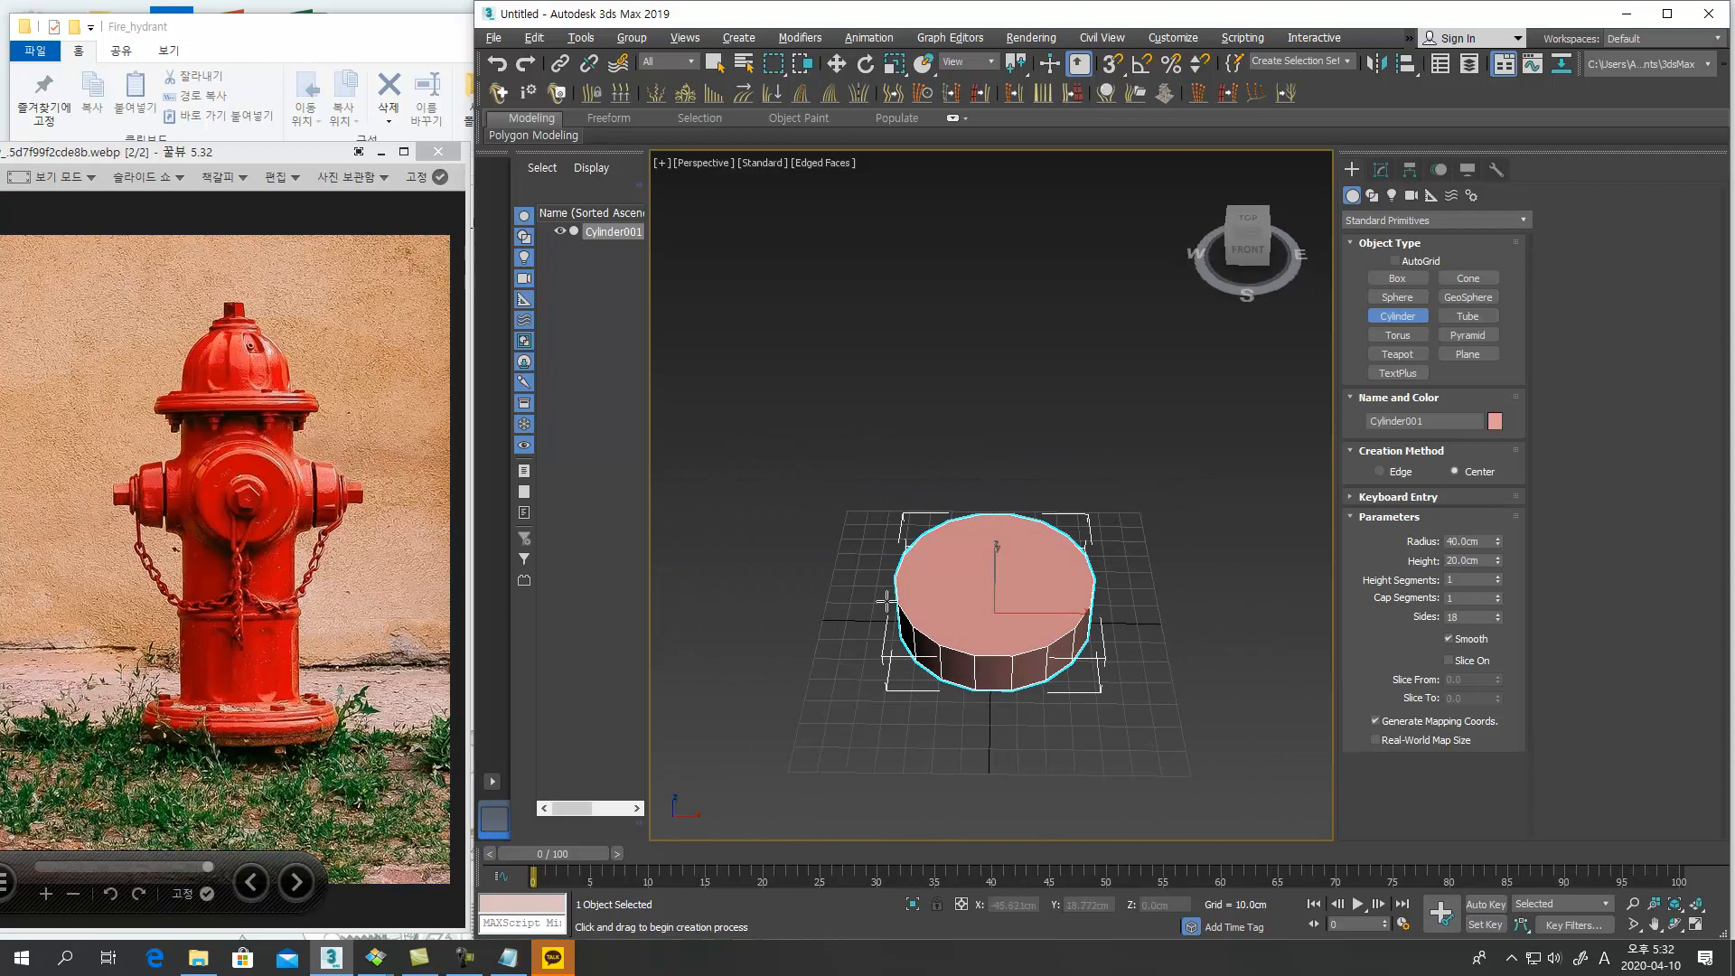
left_click(1470, 617)
Switch to the Notepad notes and add the text "2제곱" on a new line at the end
left_click(507, 956)
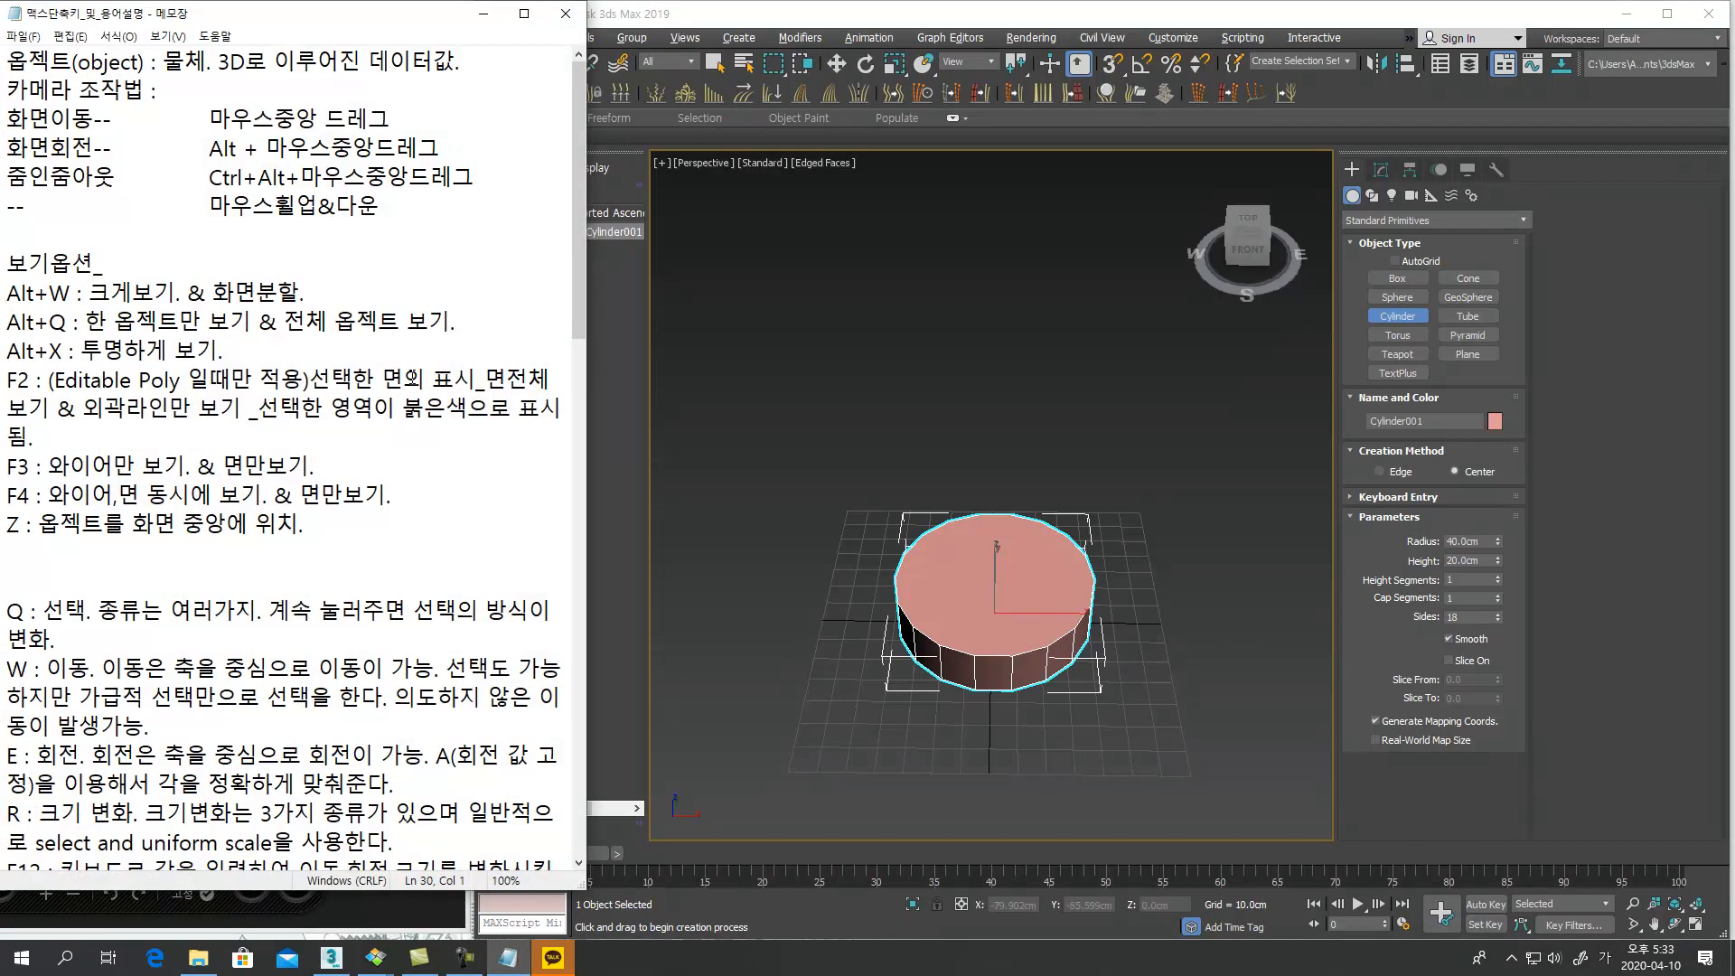
scroll(441, 422, "down", 15)
left_click(271, 670)
key("Return")
key("Return")
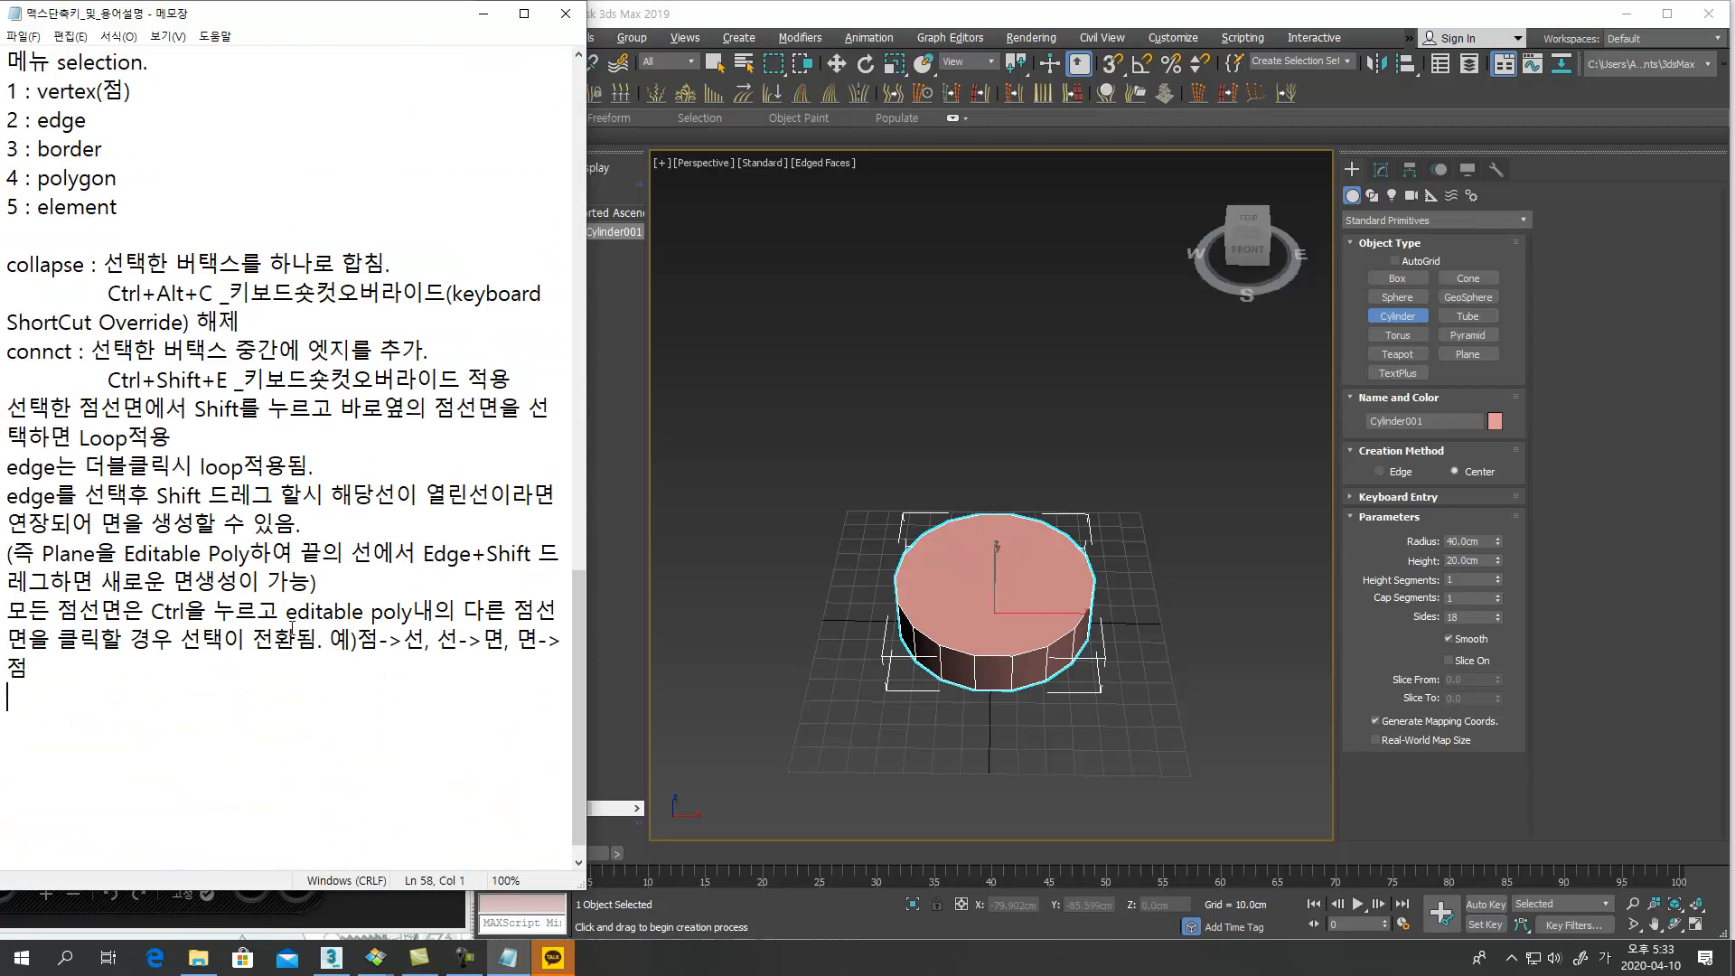
type("2")
key("Hangul")
type("w")
key("BackSpace")
key("Hangul")
type("제곱")
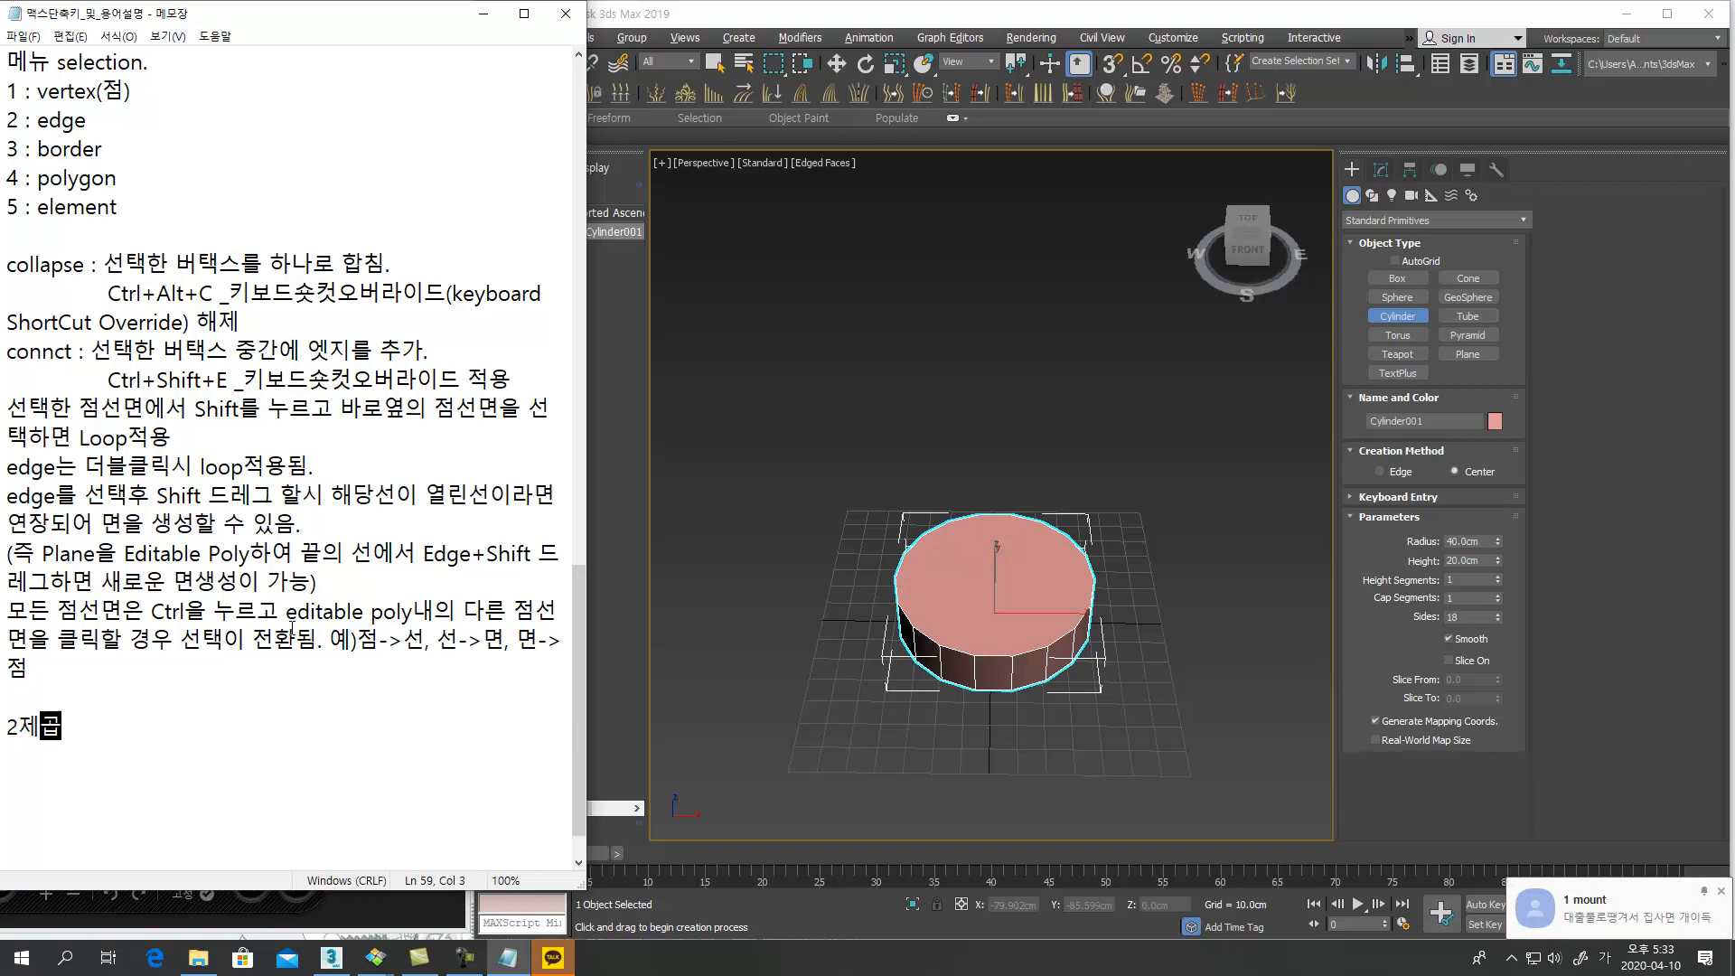
Add the line "2.4.8.16.32.64.128.256.512.1024.2048.4096.8192" below the "2제곱" heading in the notes
key("Return")
key("Return")
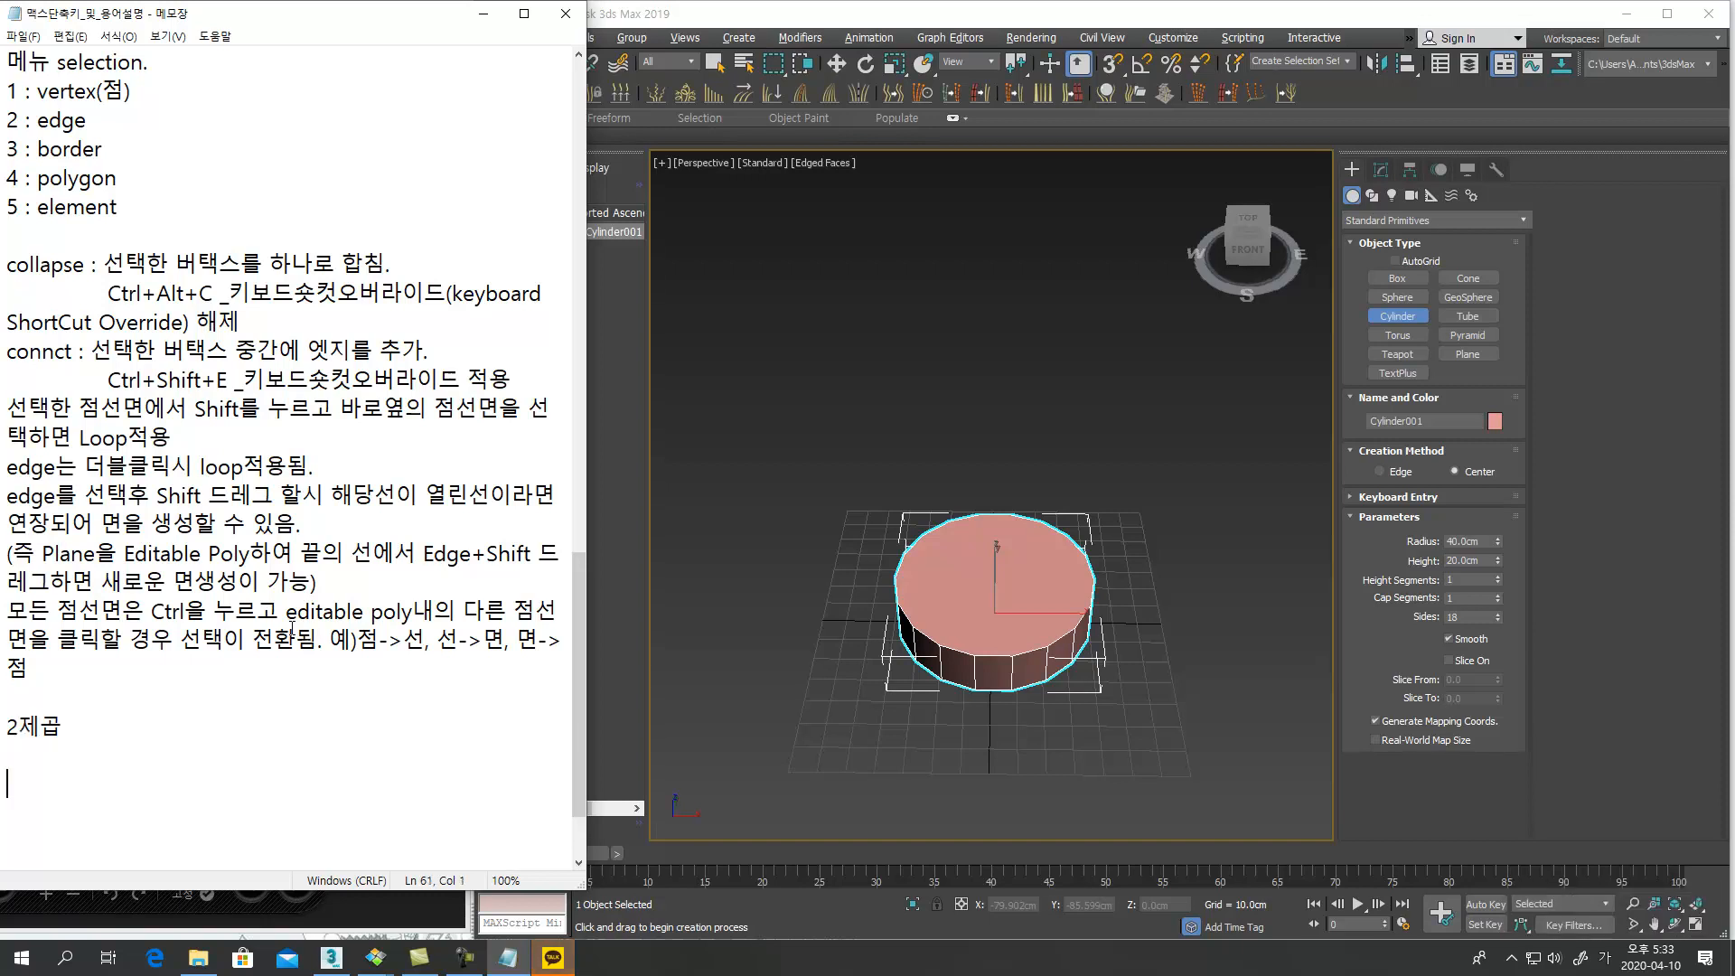
type("2.4.8.16.32.")
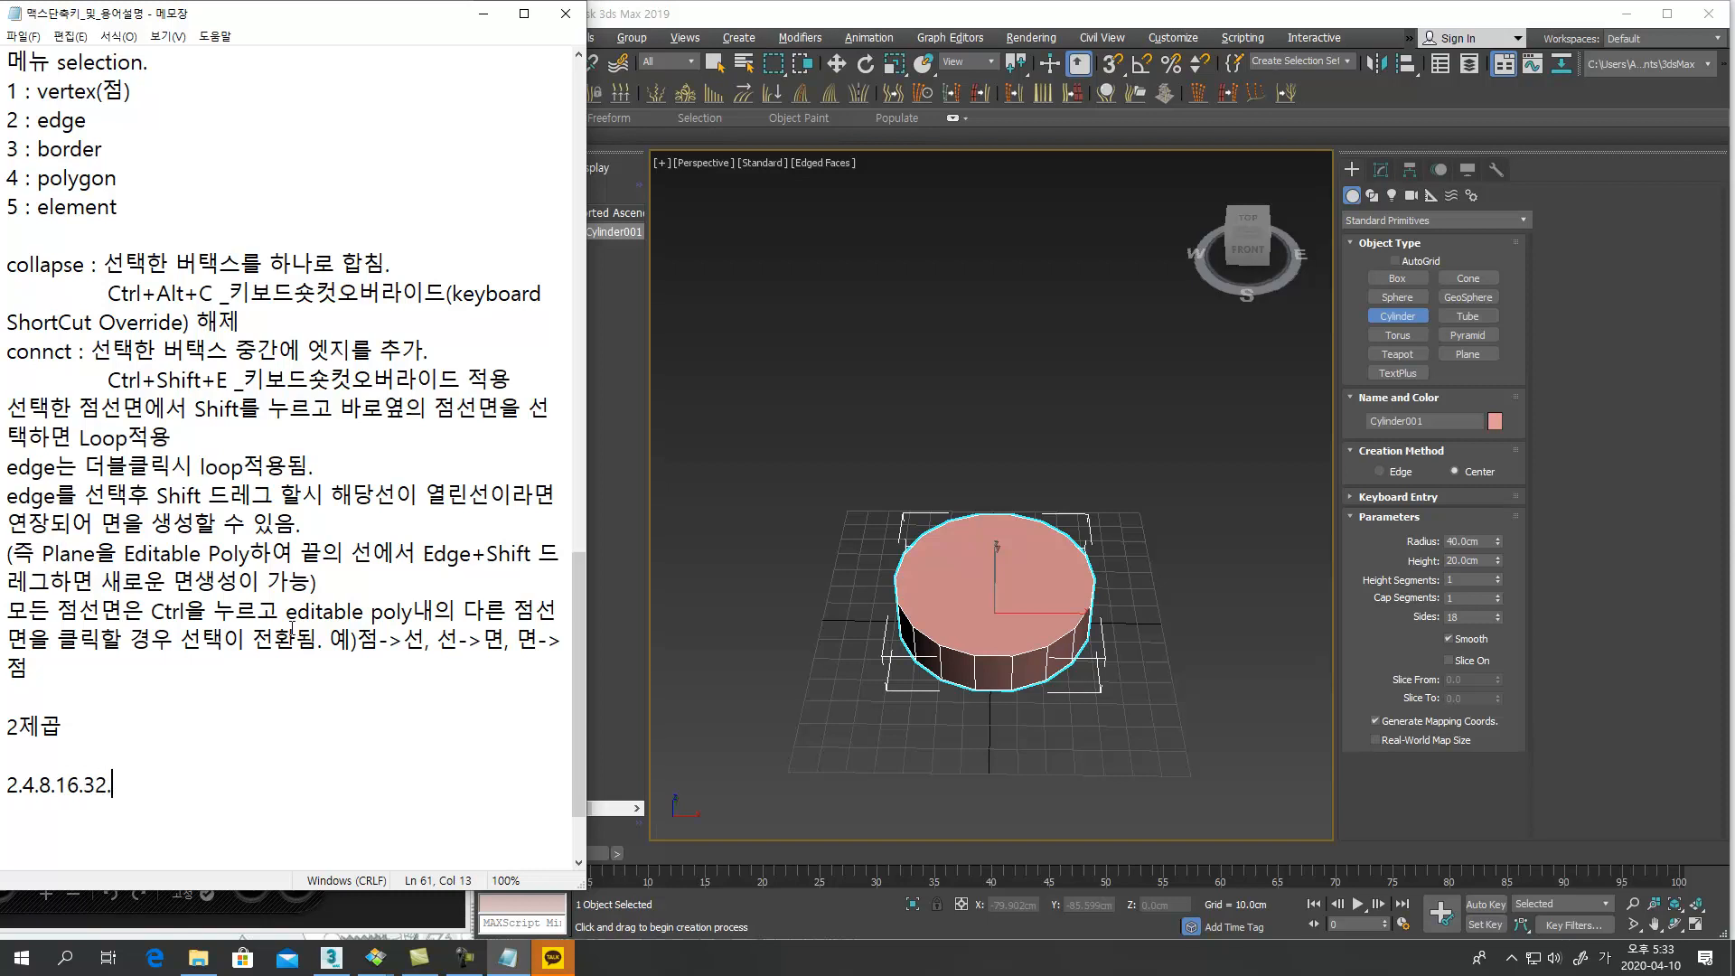
type("64.128.256.512.1024.2048.4096.8192")
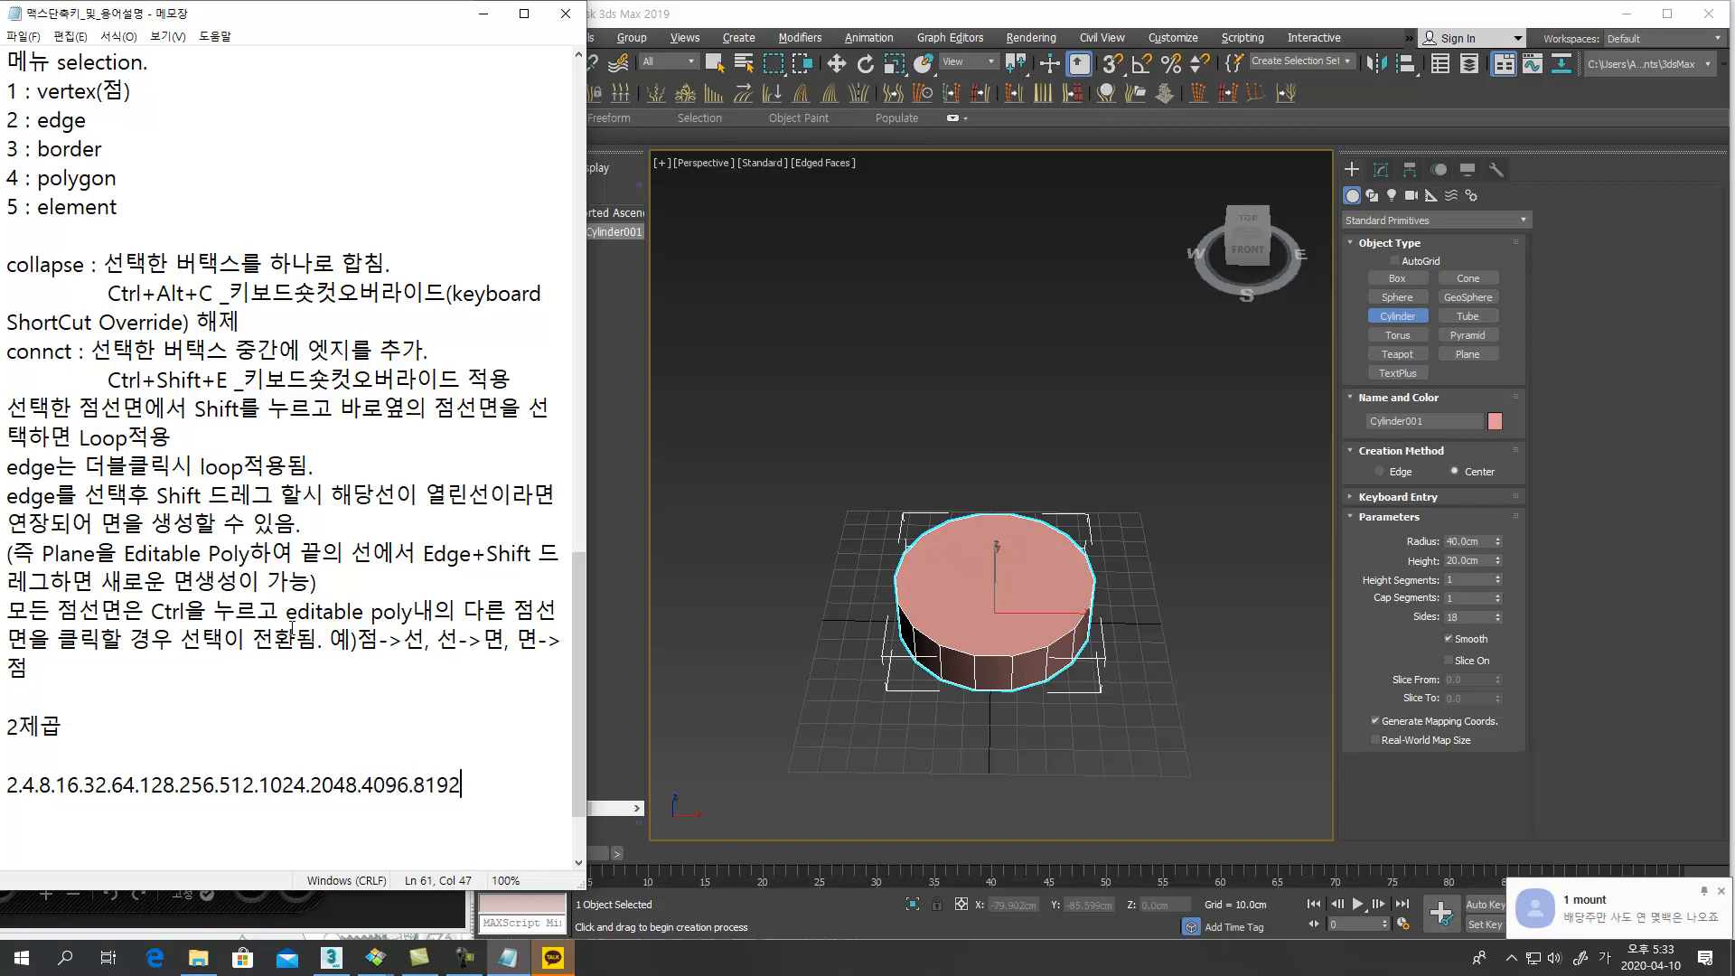
key("shift+Home")
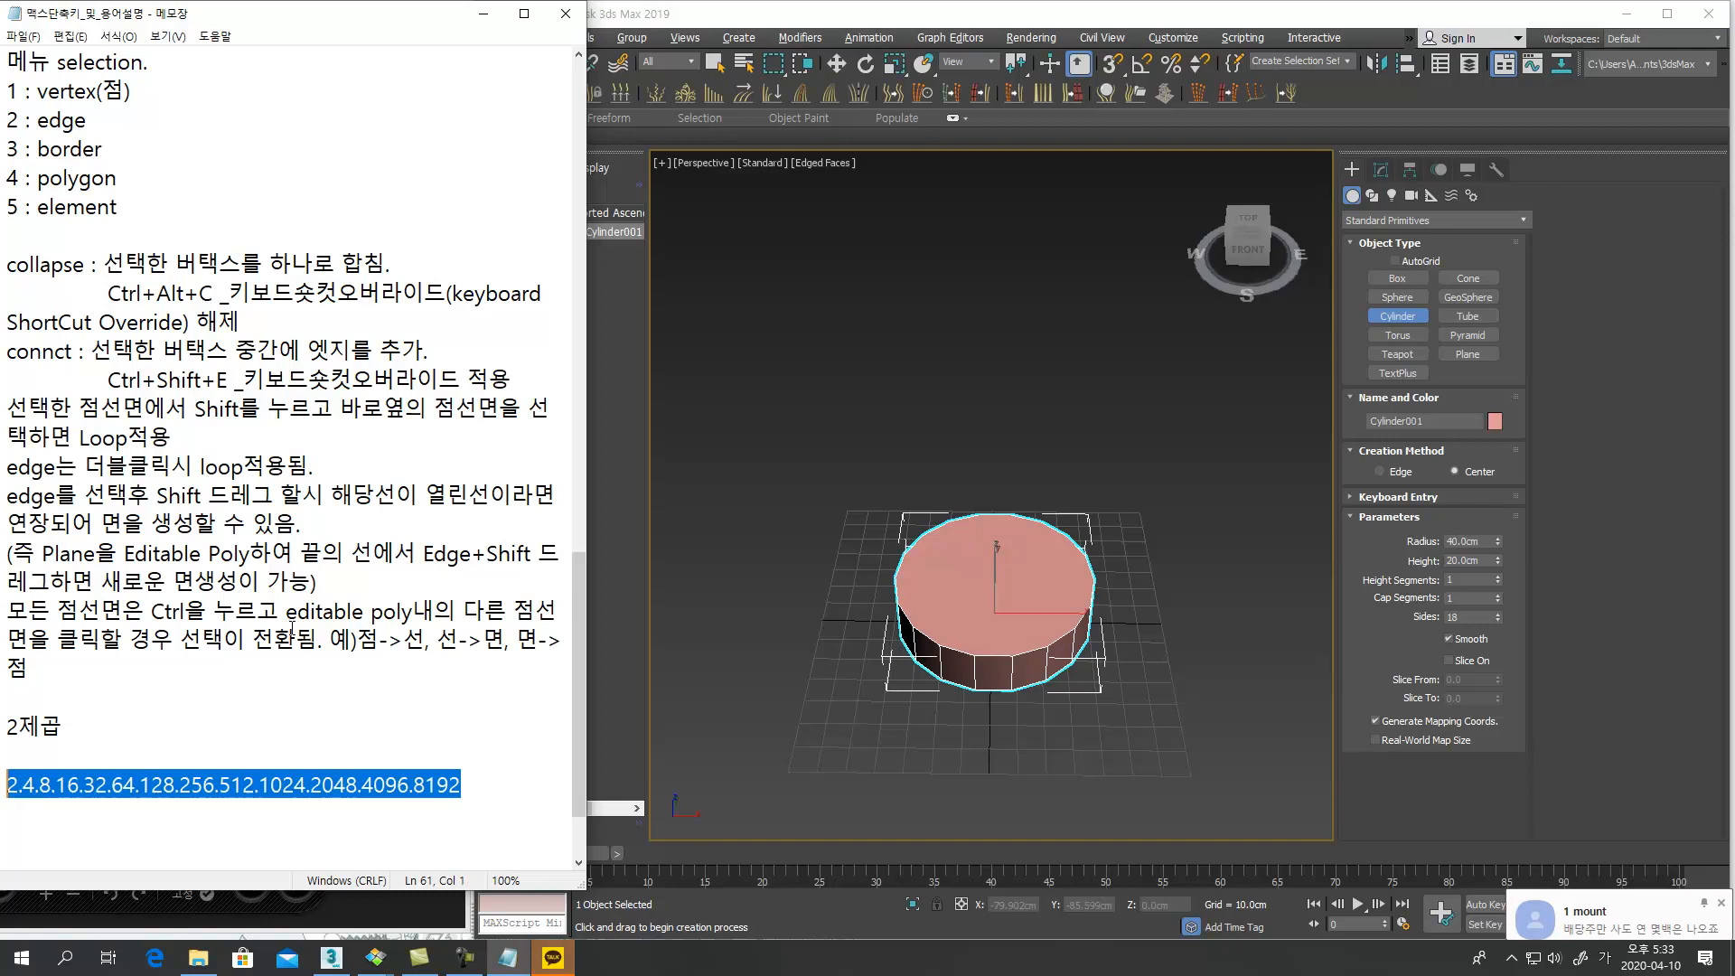
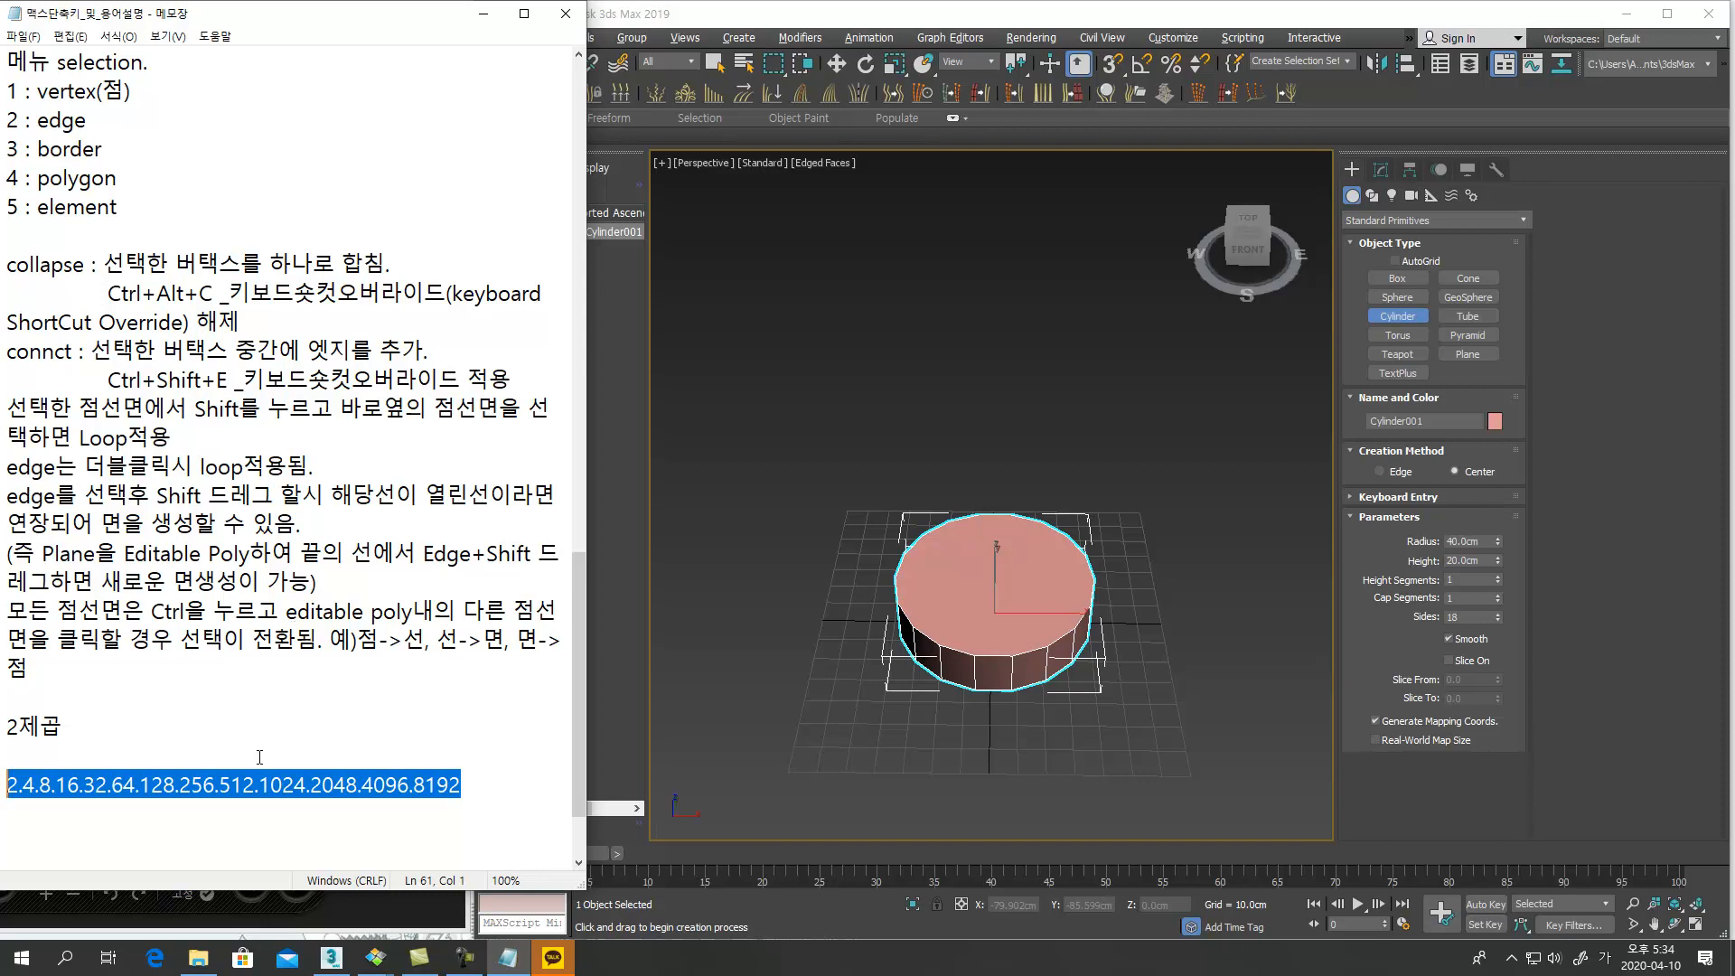
left_click(449, 813)
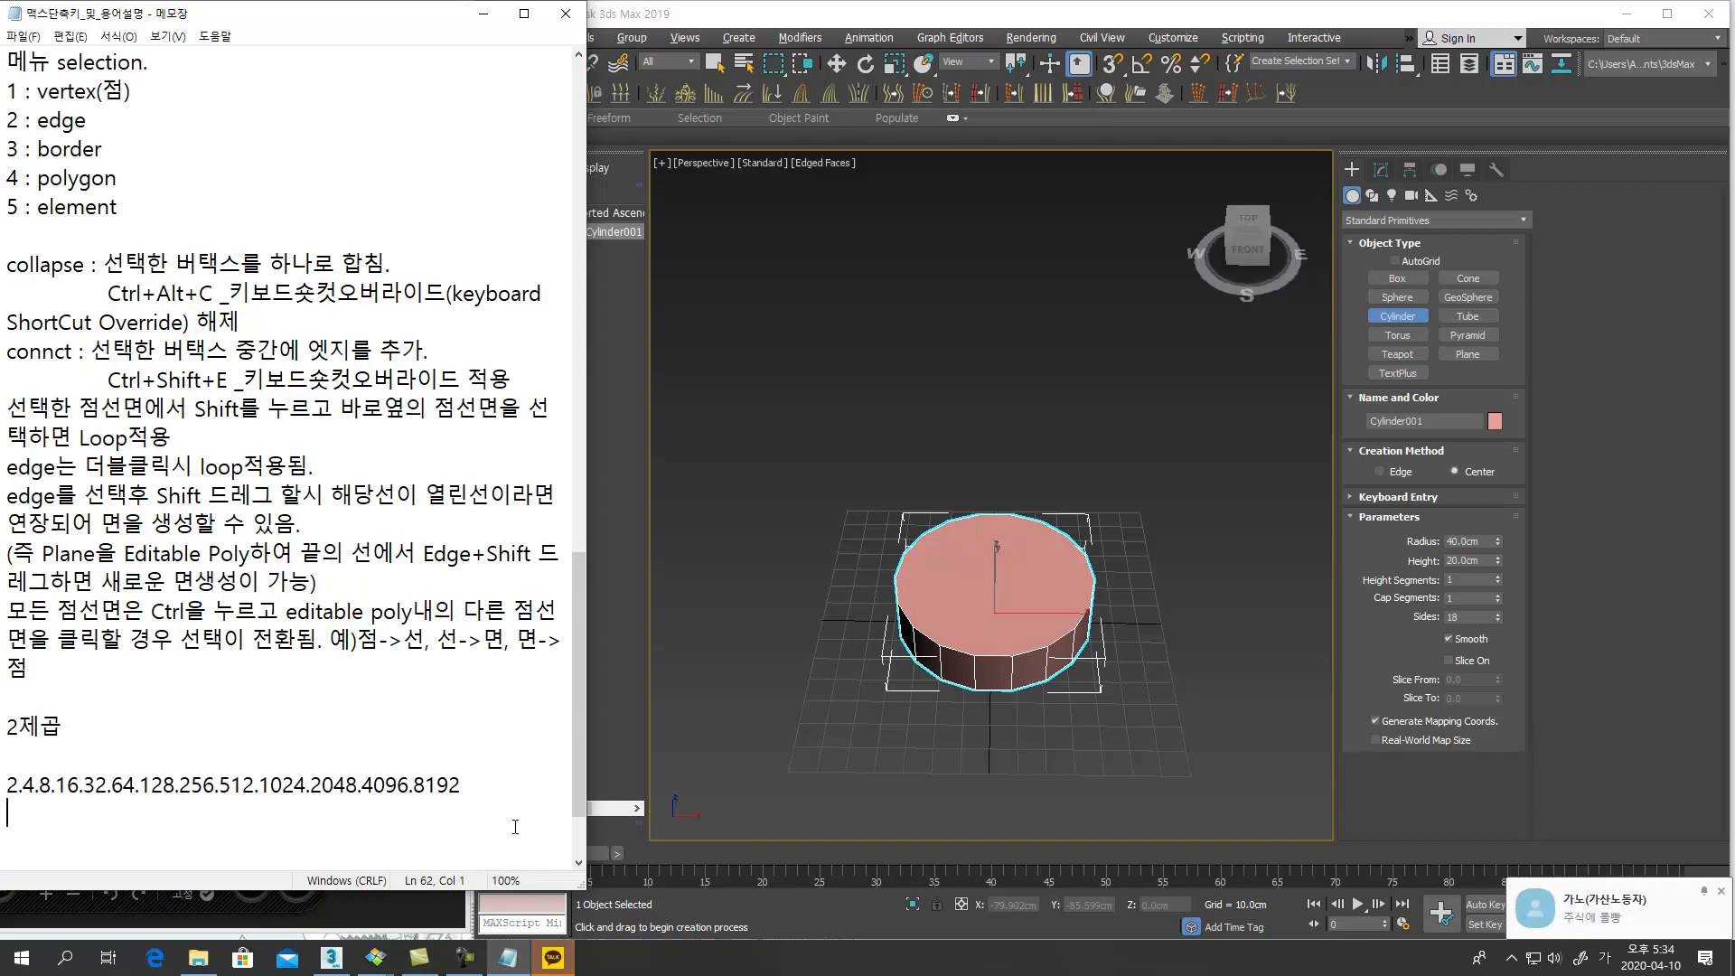
left_click(499, 795)
Highlight 256 and 8192 in the powers-of-two line to point out those texture sizes
left_click_drag(216, 784, 180, 785)
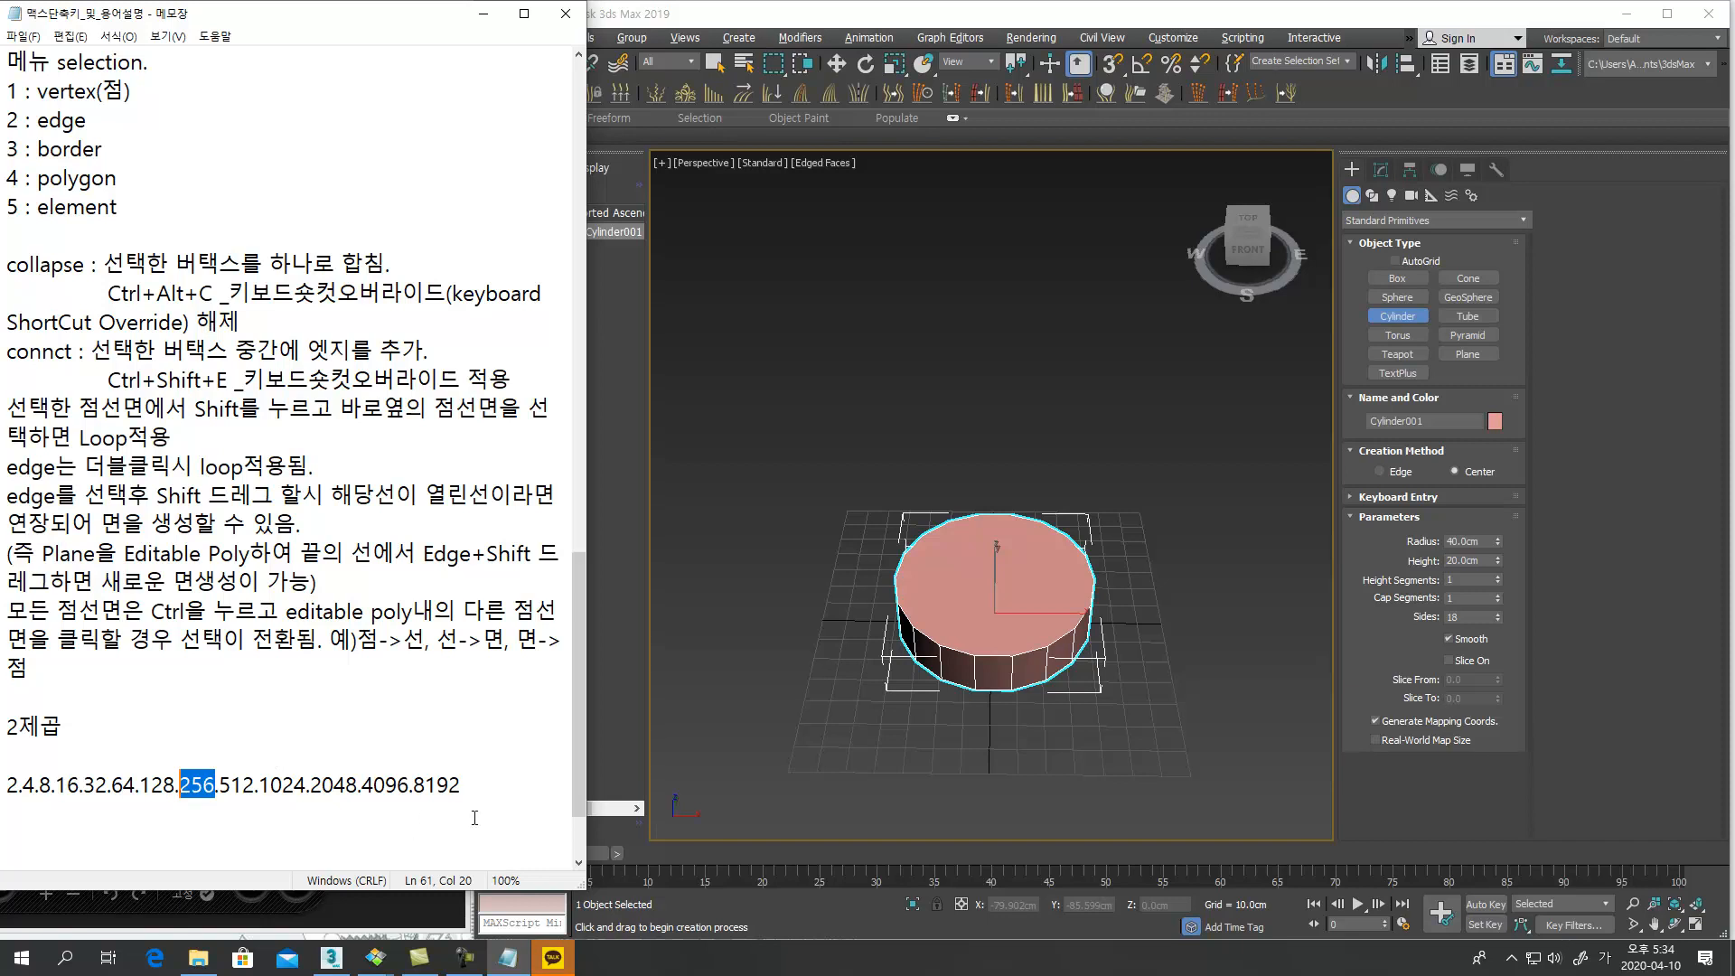
key("End")
key("shift+Left")
key("shift+Left")
key("shift+Left")
key("shift+Left")
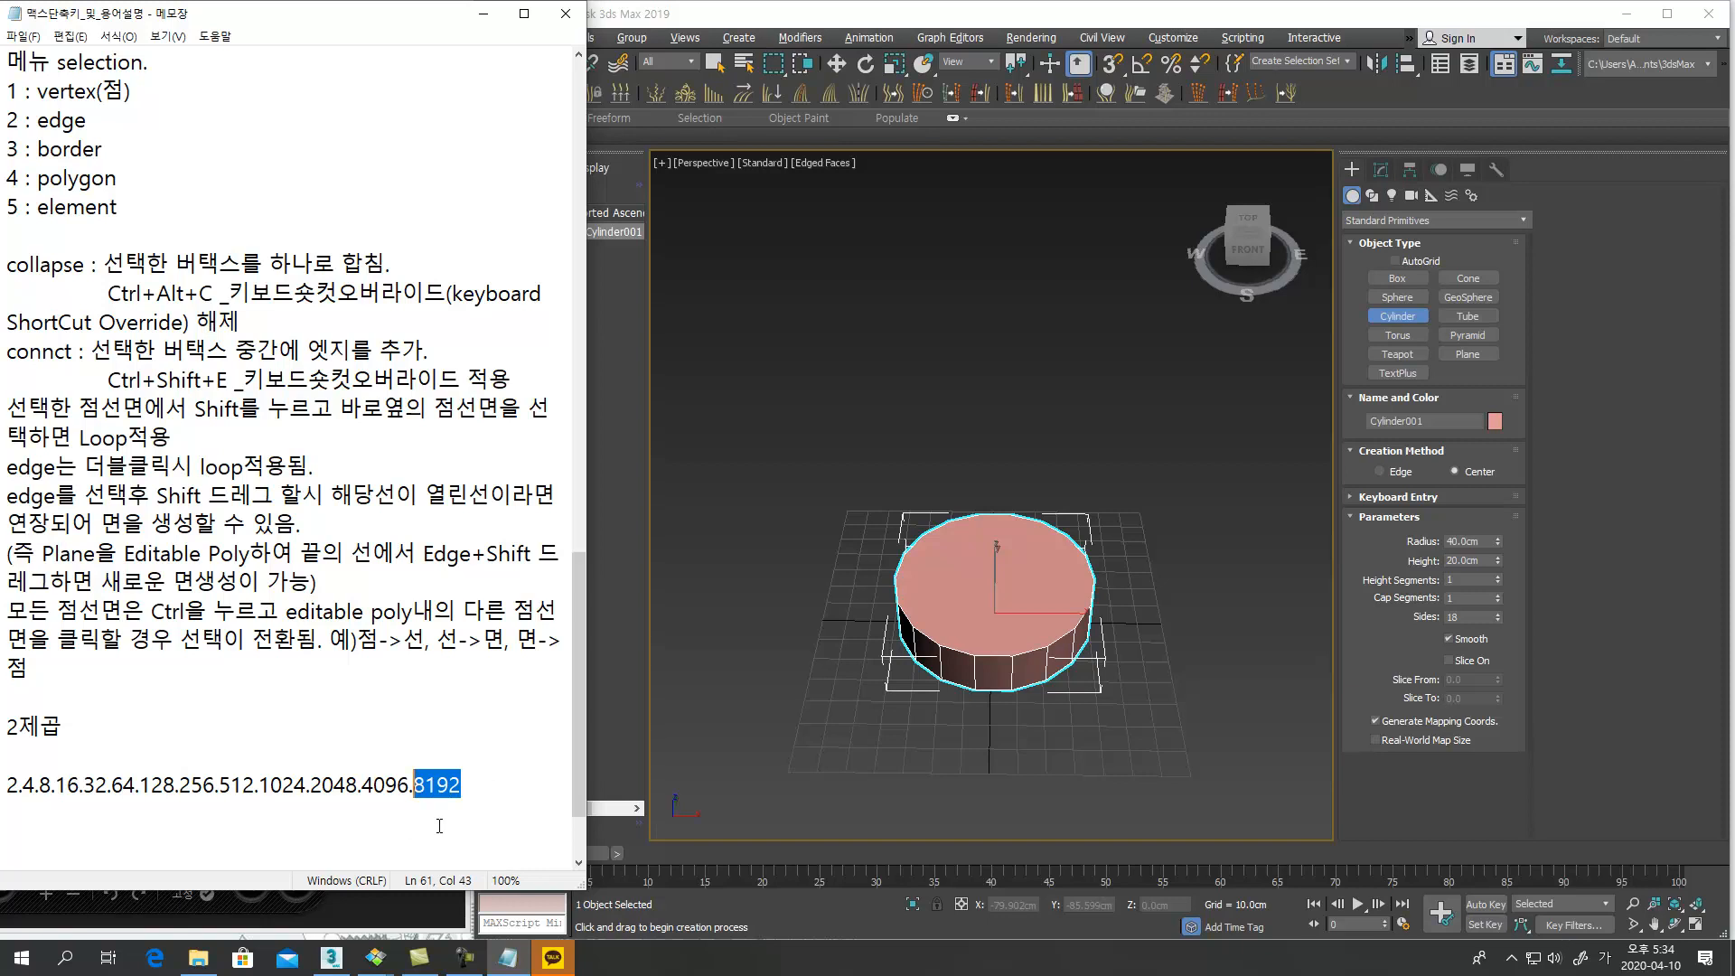
left_click(478, 963)
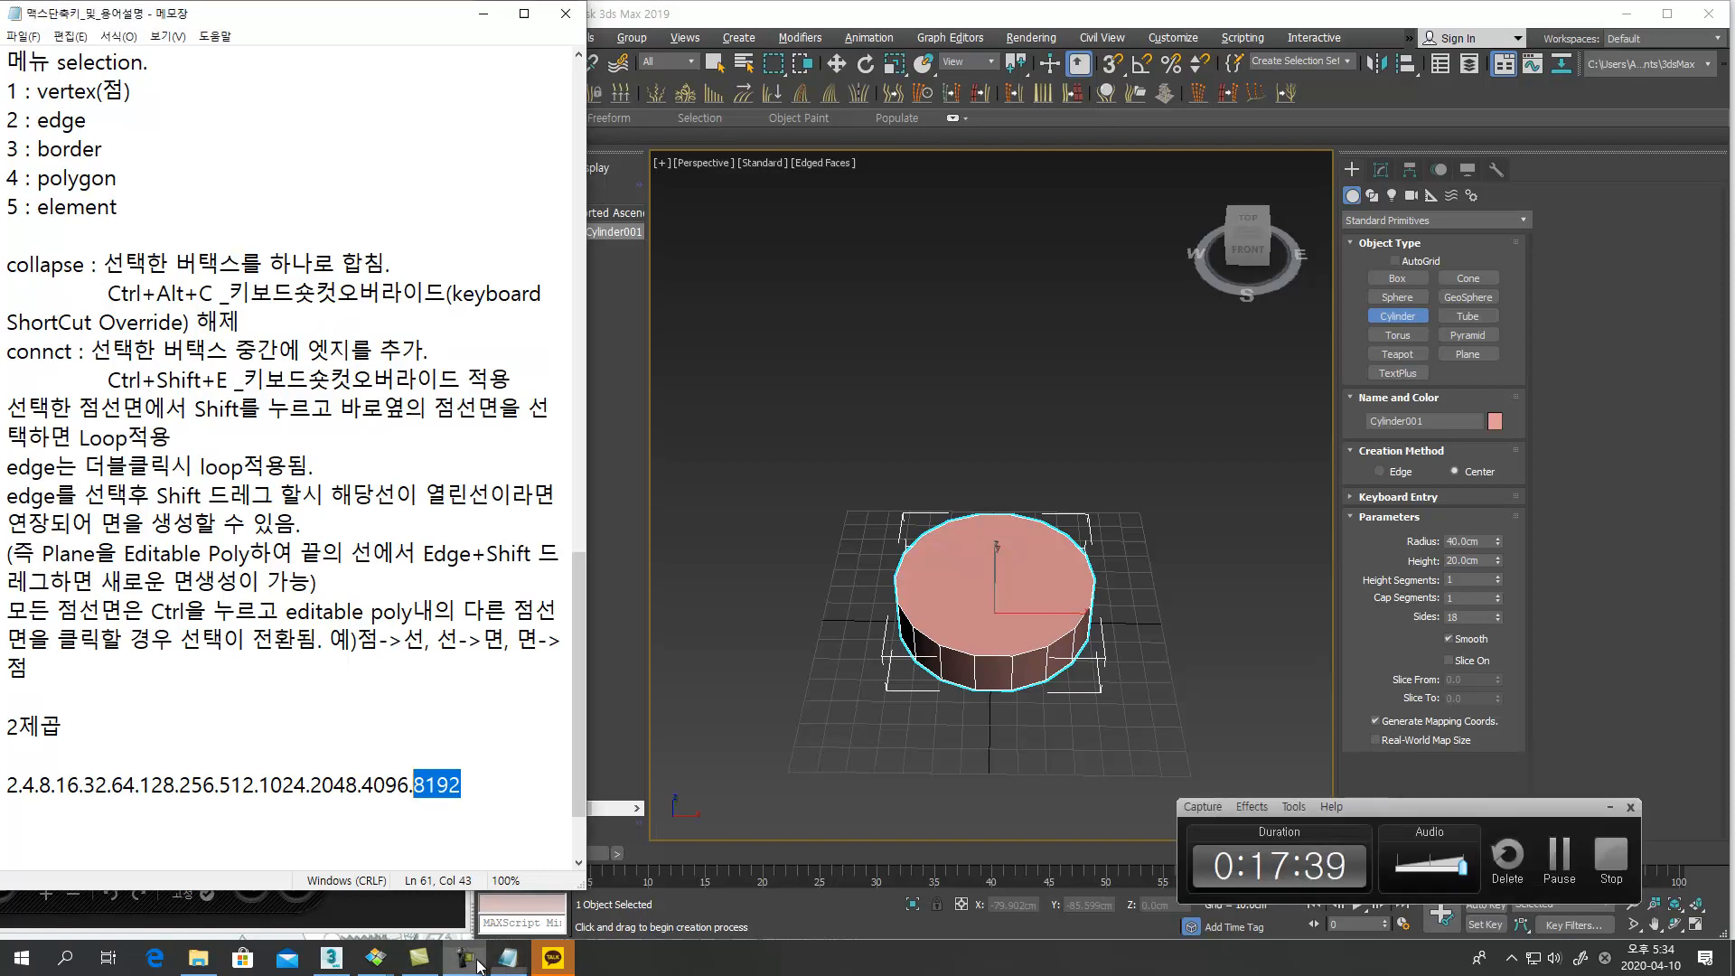
left_click(478, 963)
key("End")
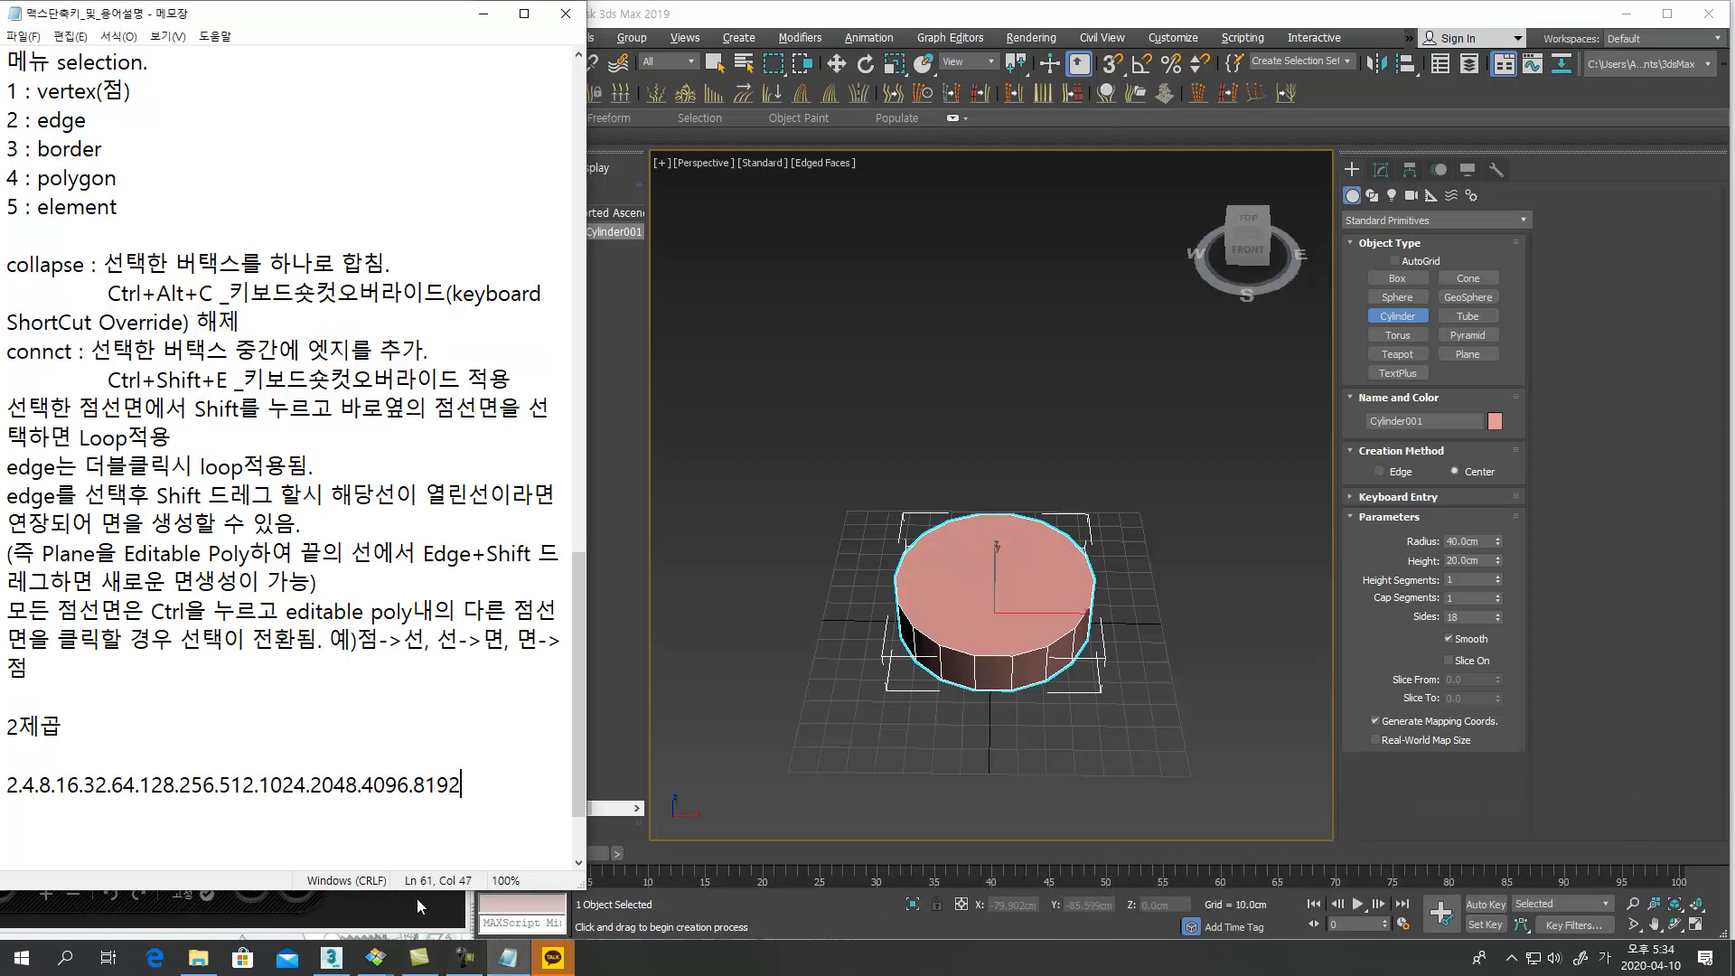
key("shift+Left")
key("shift+Left")
key("shift+Left")
key("shift+Left")
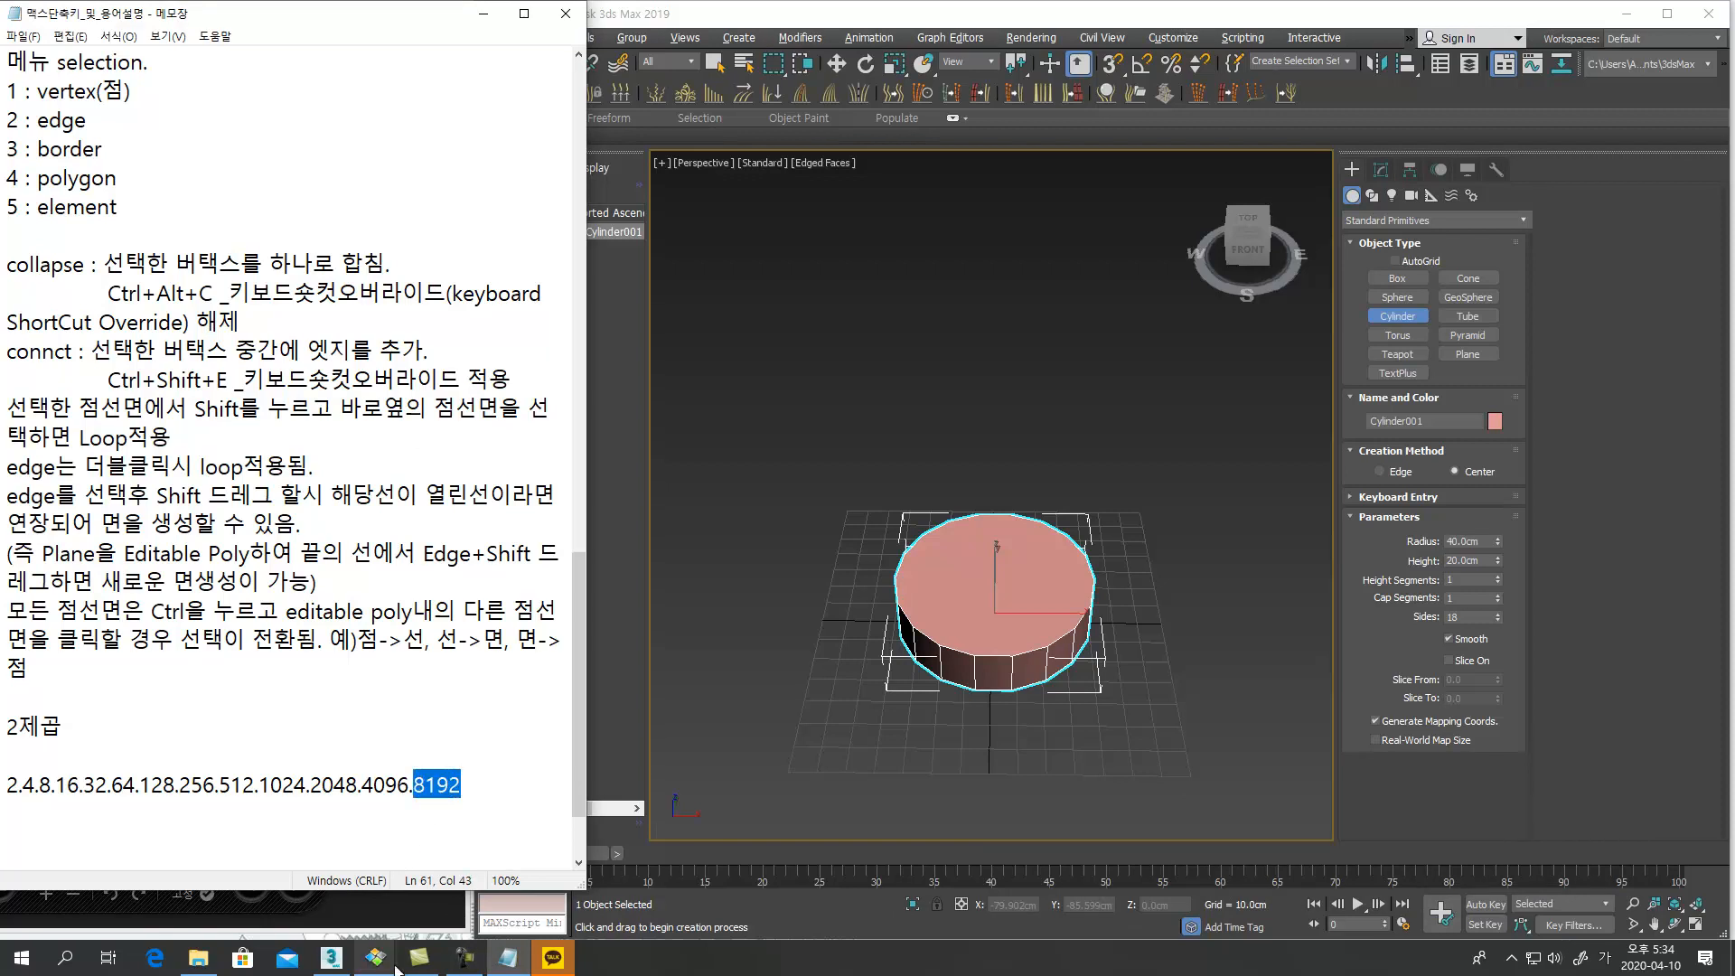
Minimize the Notepad notes, the Fire_hydrant folder and the reference image to expose the desktop
left_click(482, 15)
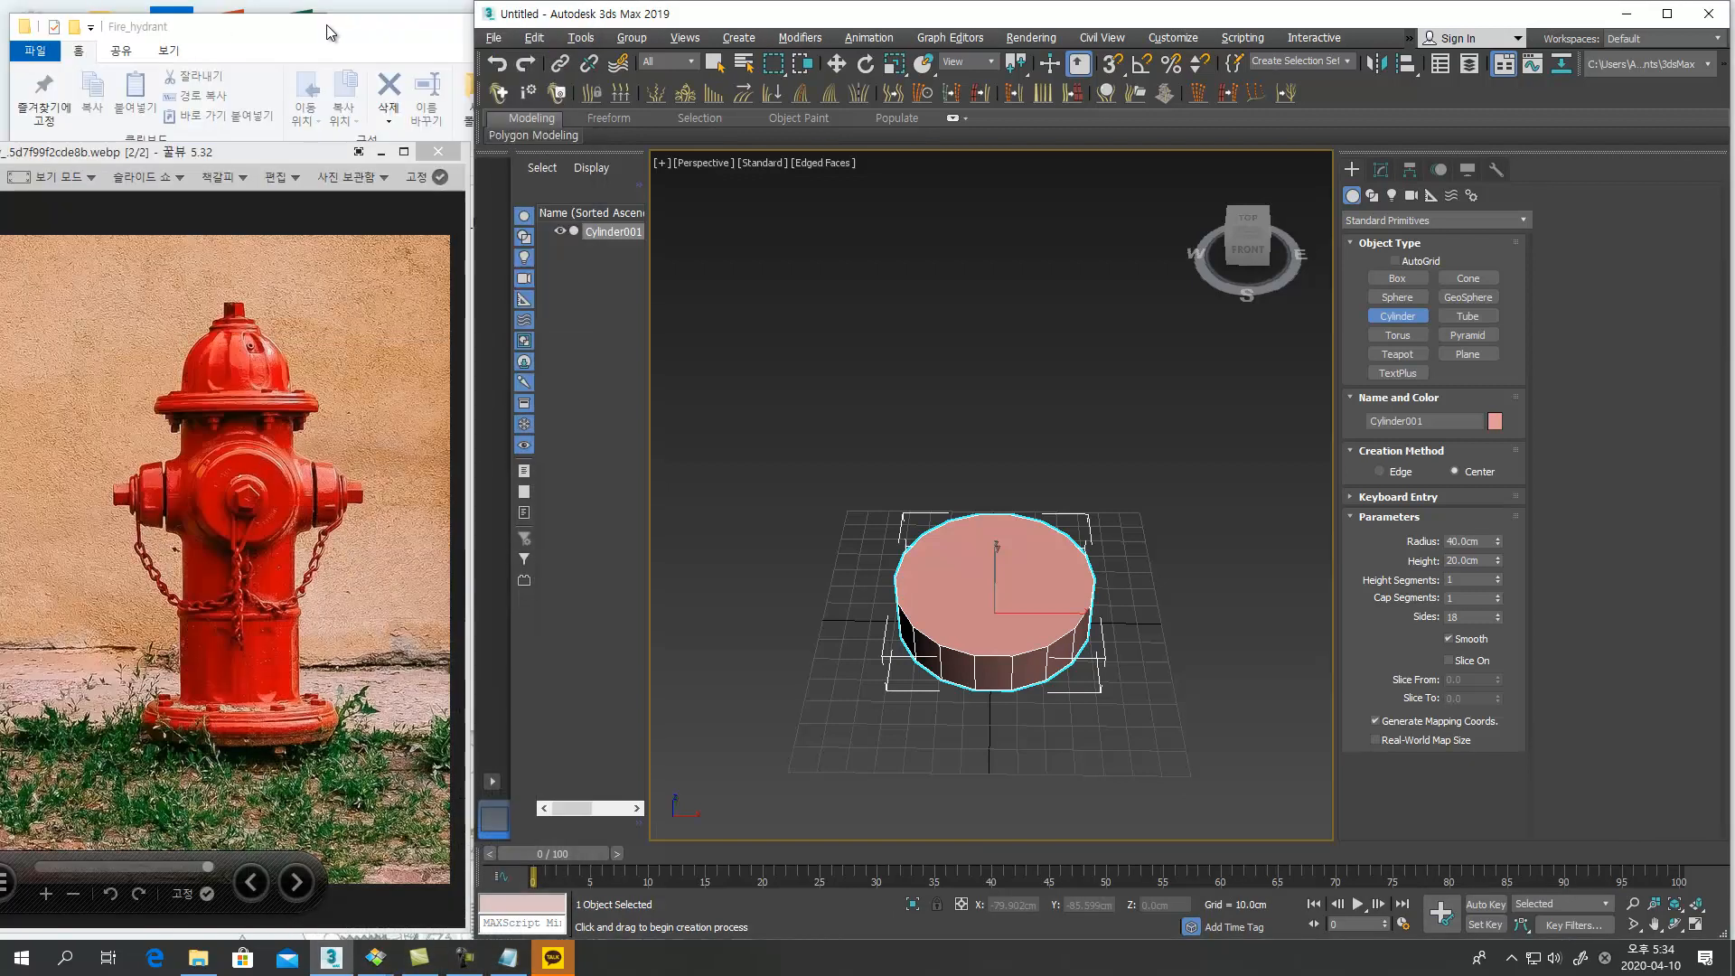
left_click(330, 29)
left_click(737, 26)
left_click(380, 152)
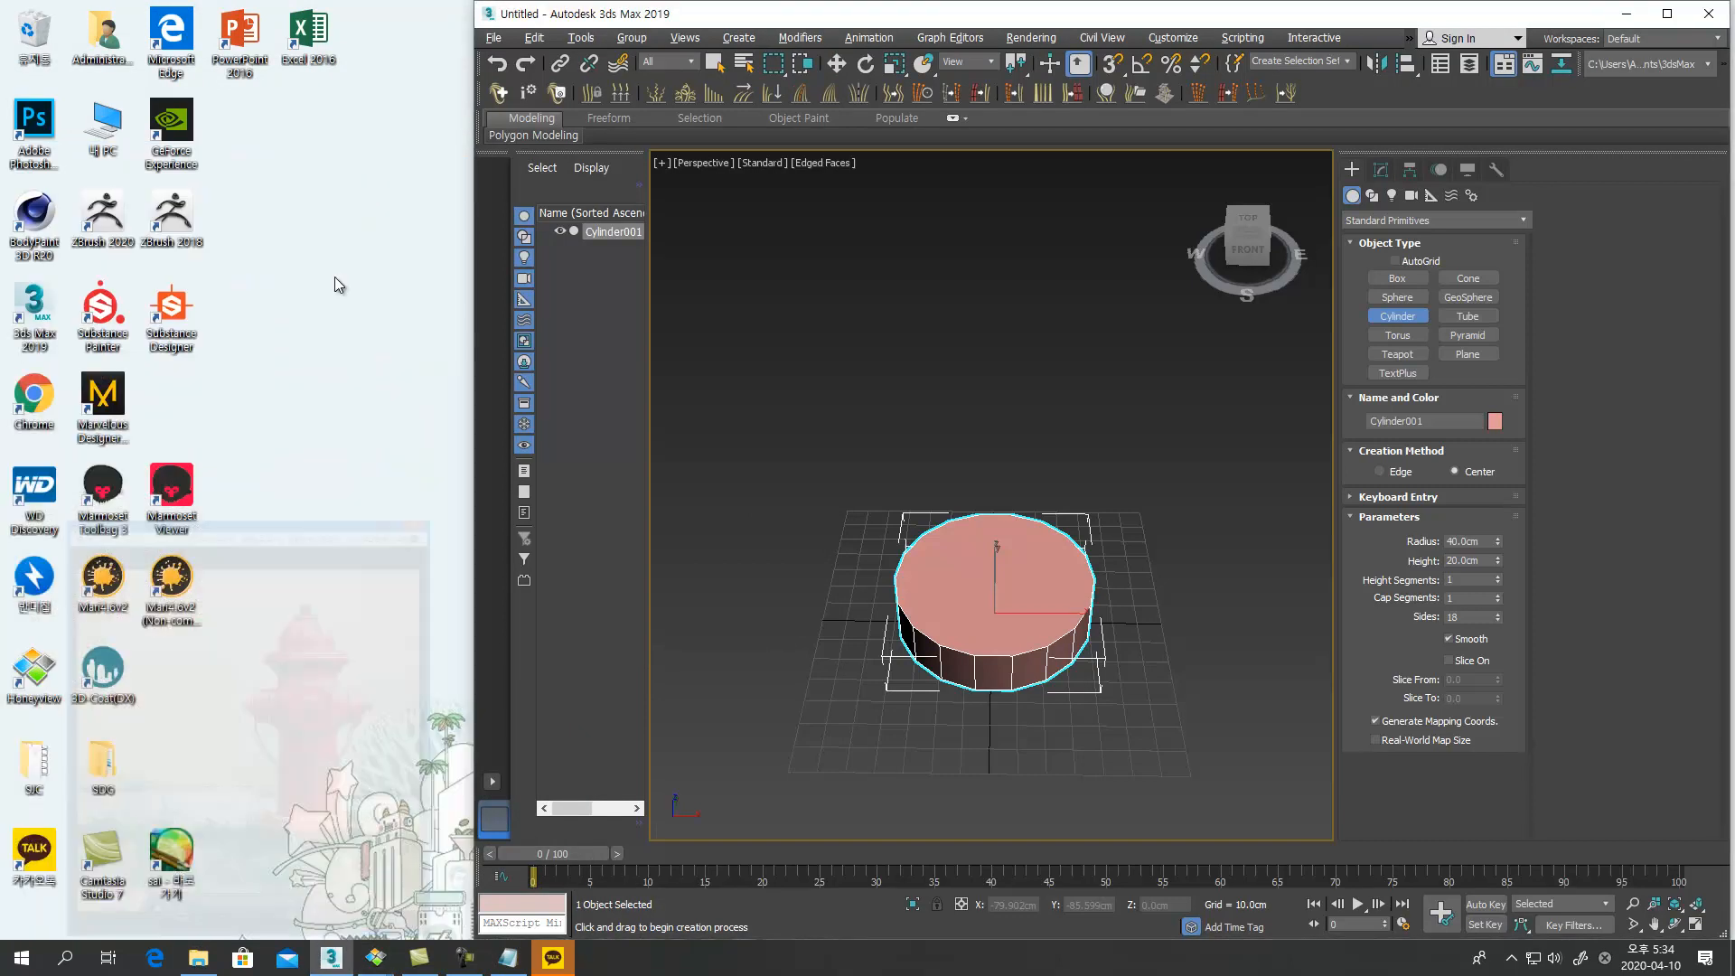
Open PaintTool SAI and create a new canvas of 2048 × 2048 pixels at 72 pixel/inch
double_click(171, 853)
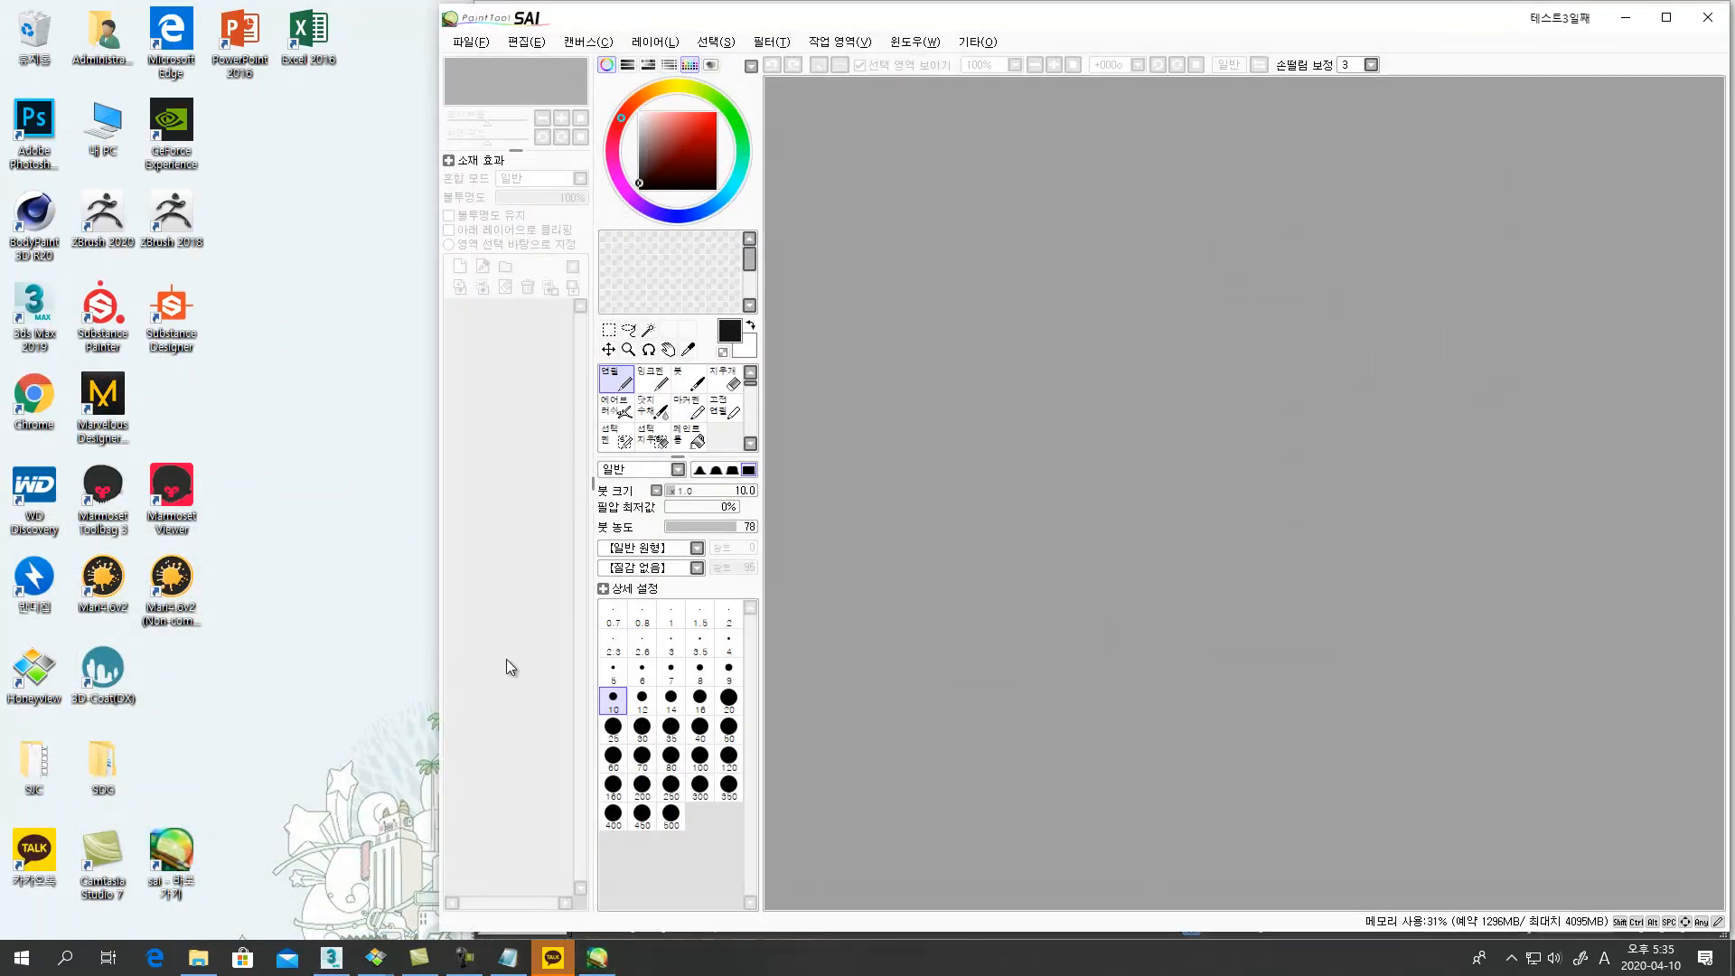
key("ctrl+n")
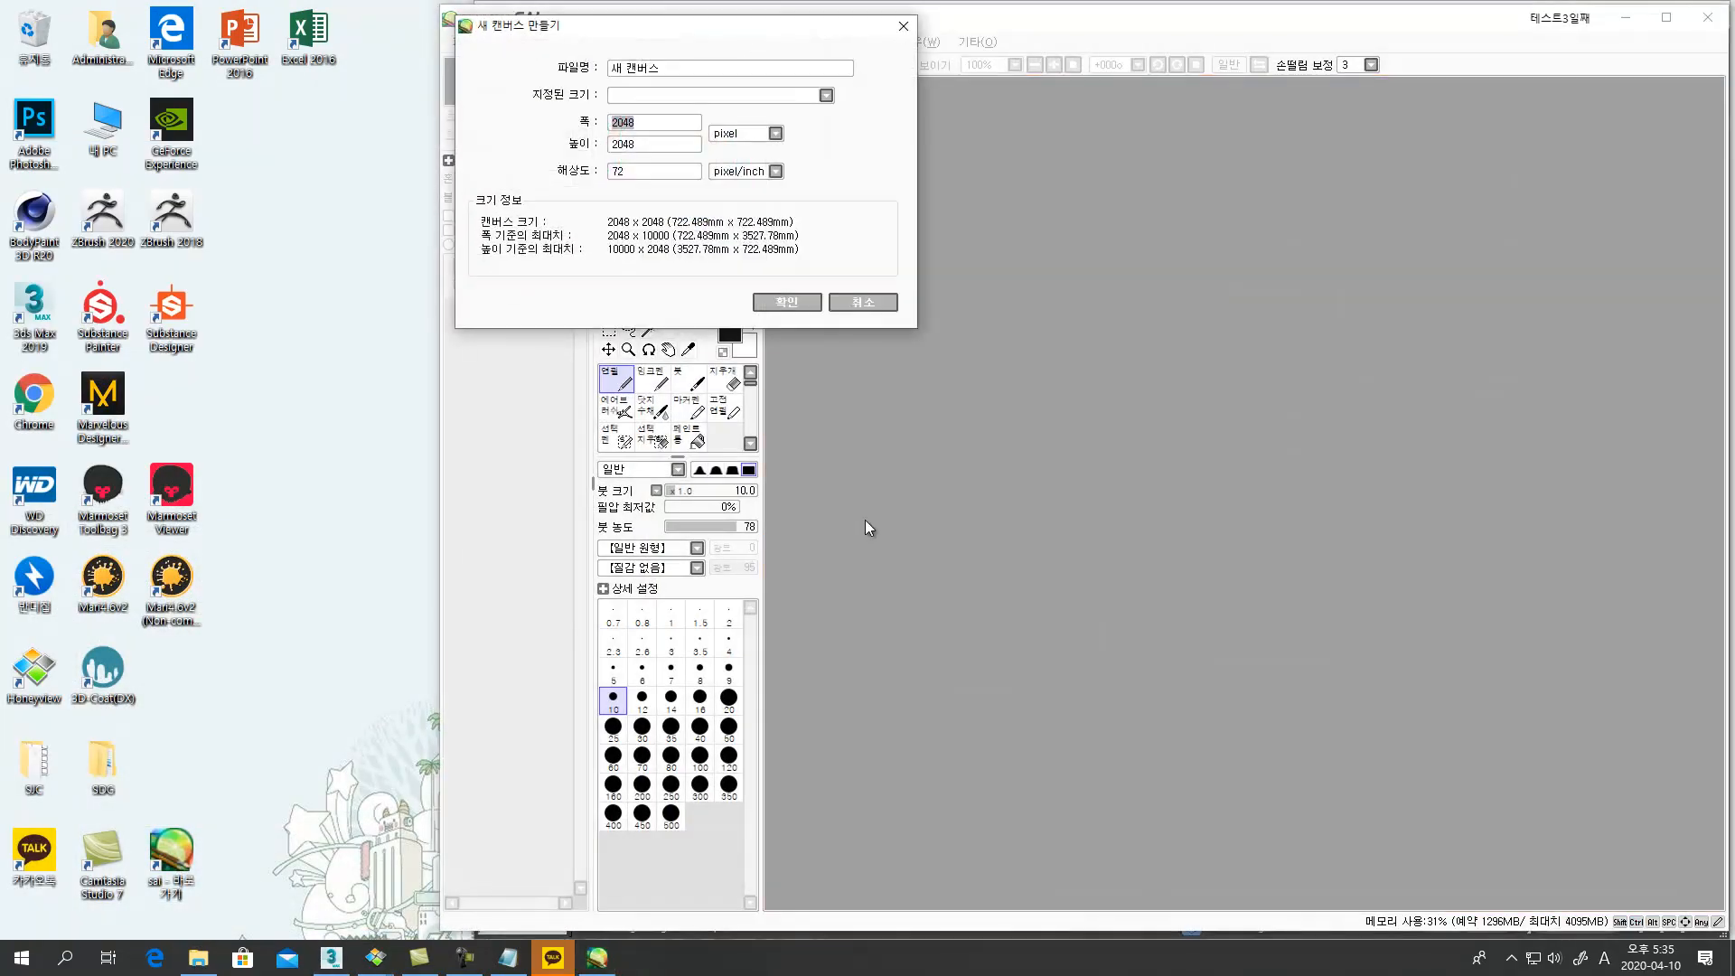
key("Return")
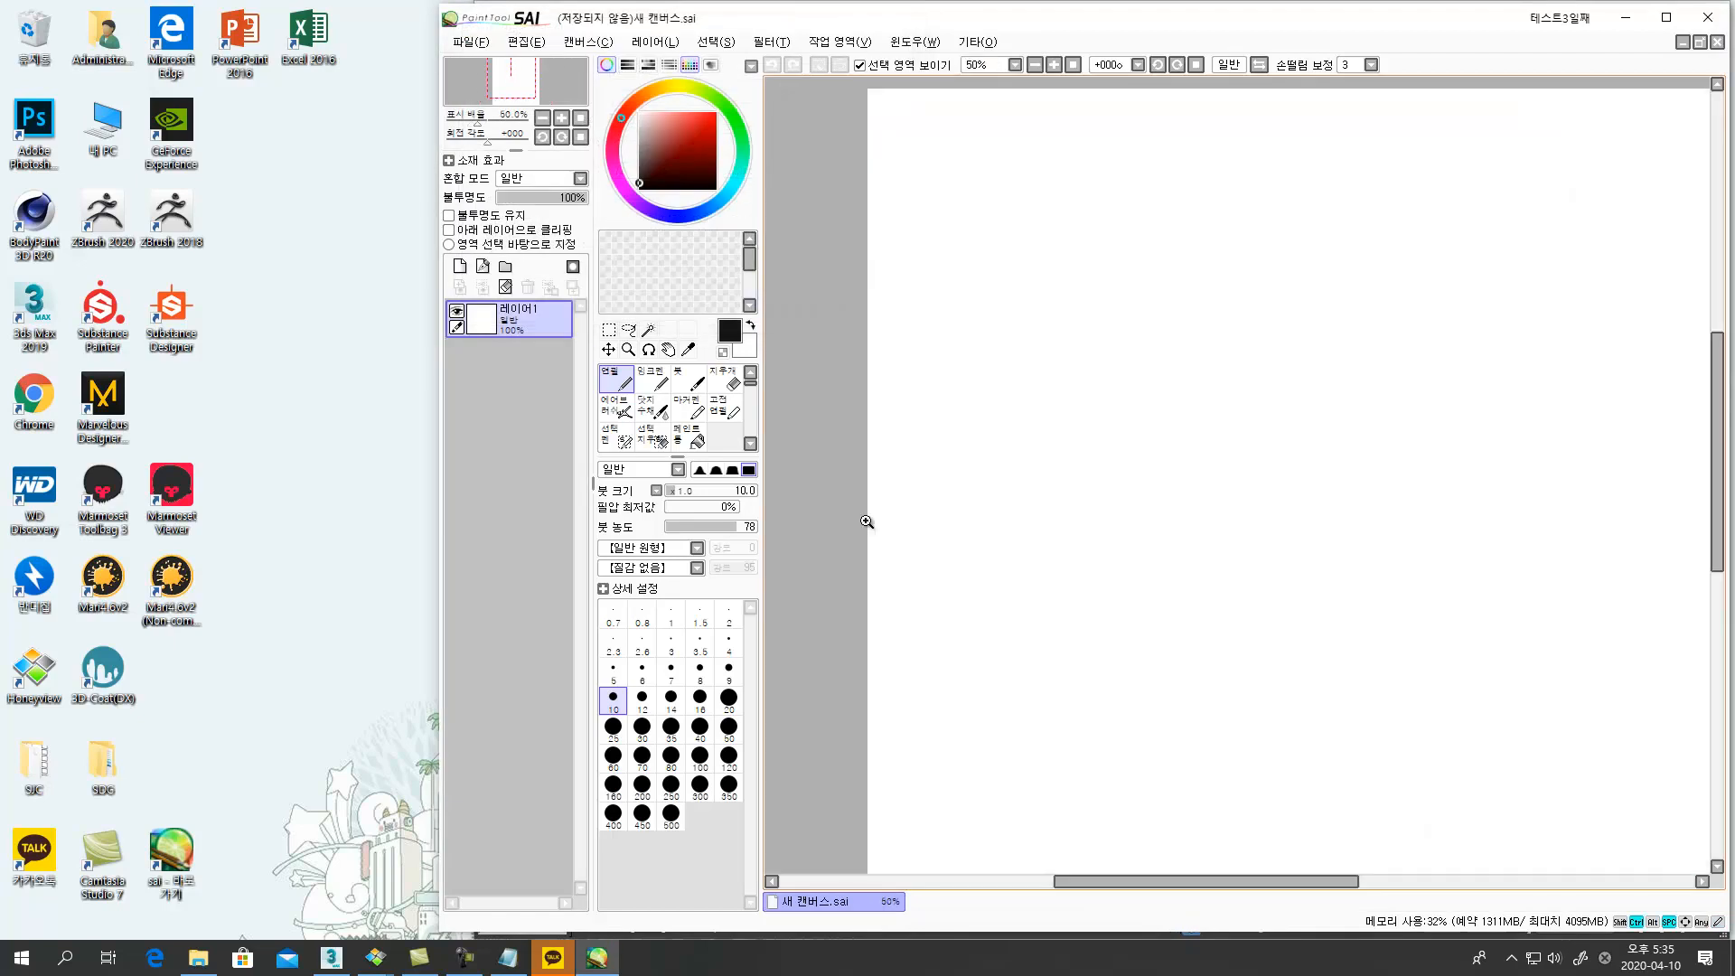
Paint four soft black dots with the size 10 brush at 800% and 1600% magnification to show their pixels
left_click(866, 522, "ctrl")
left_click(1096, 350)
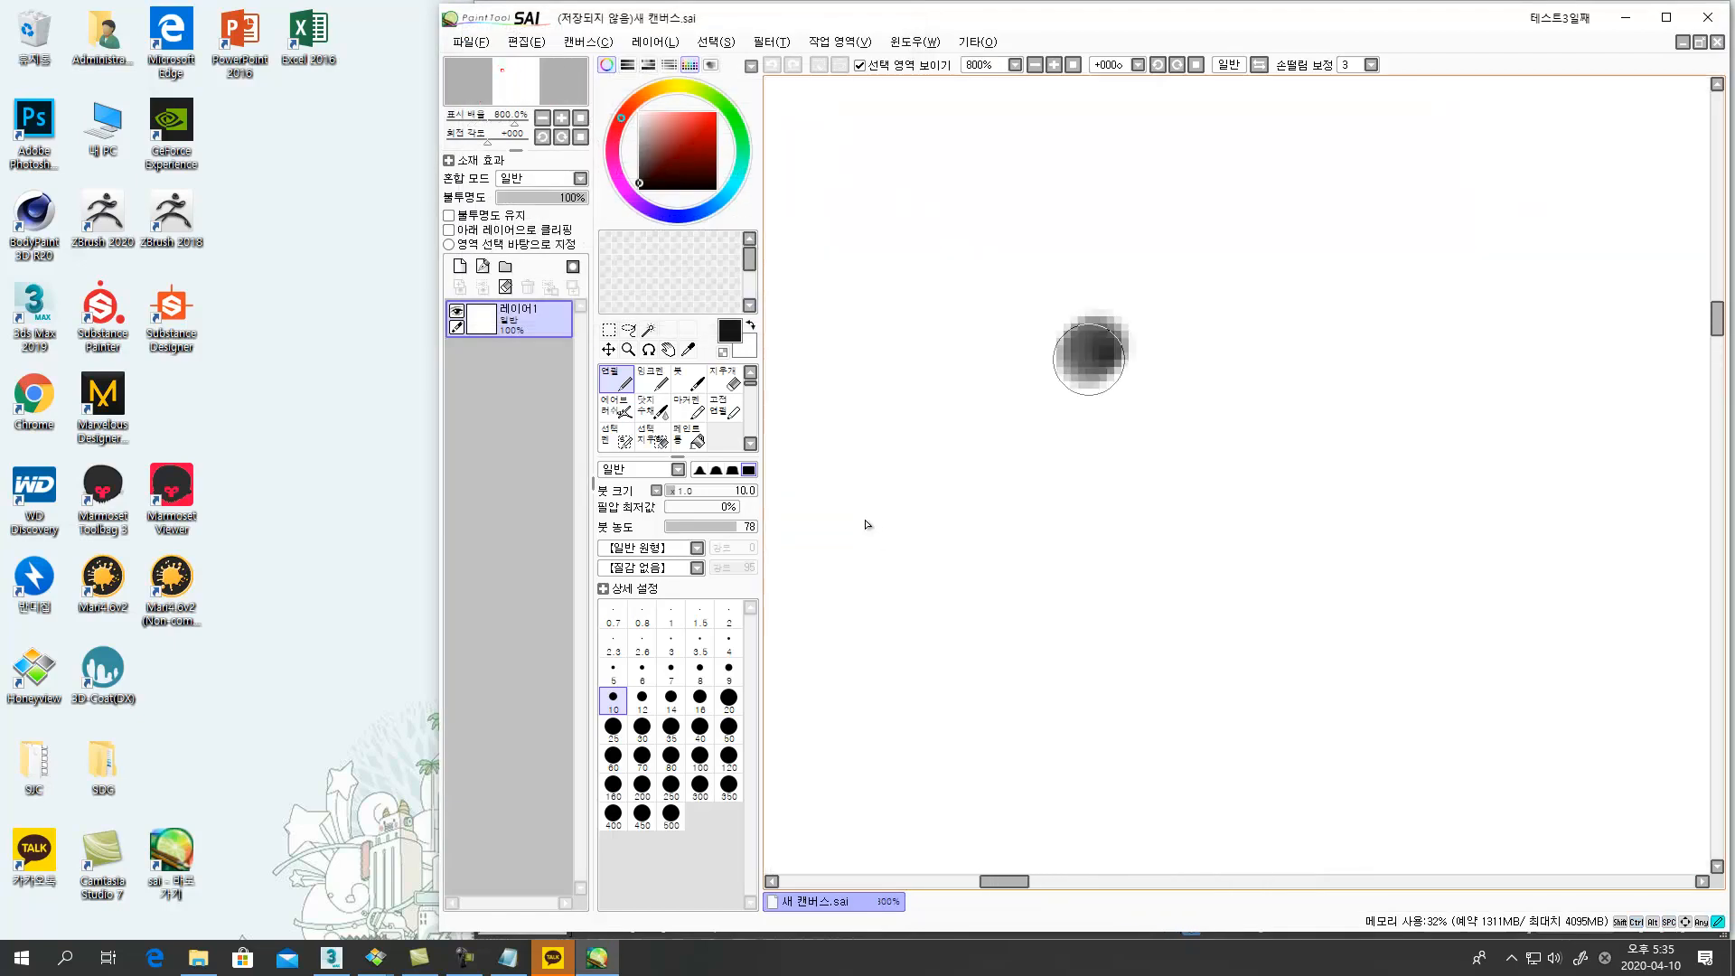
left_click(1172, 311)
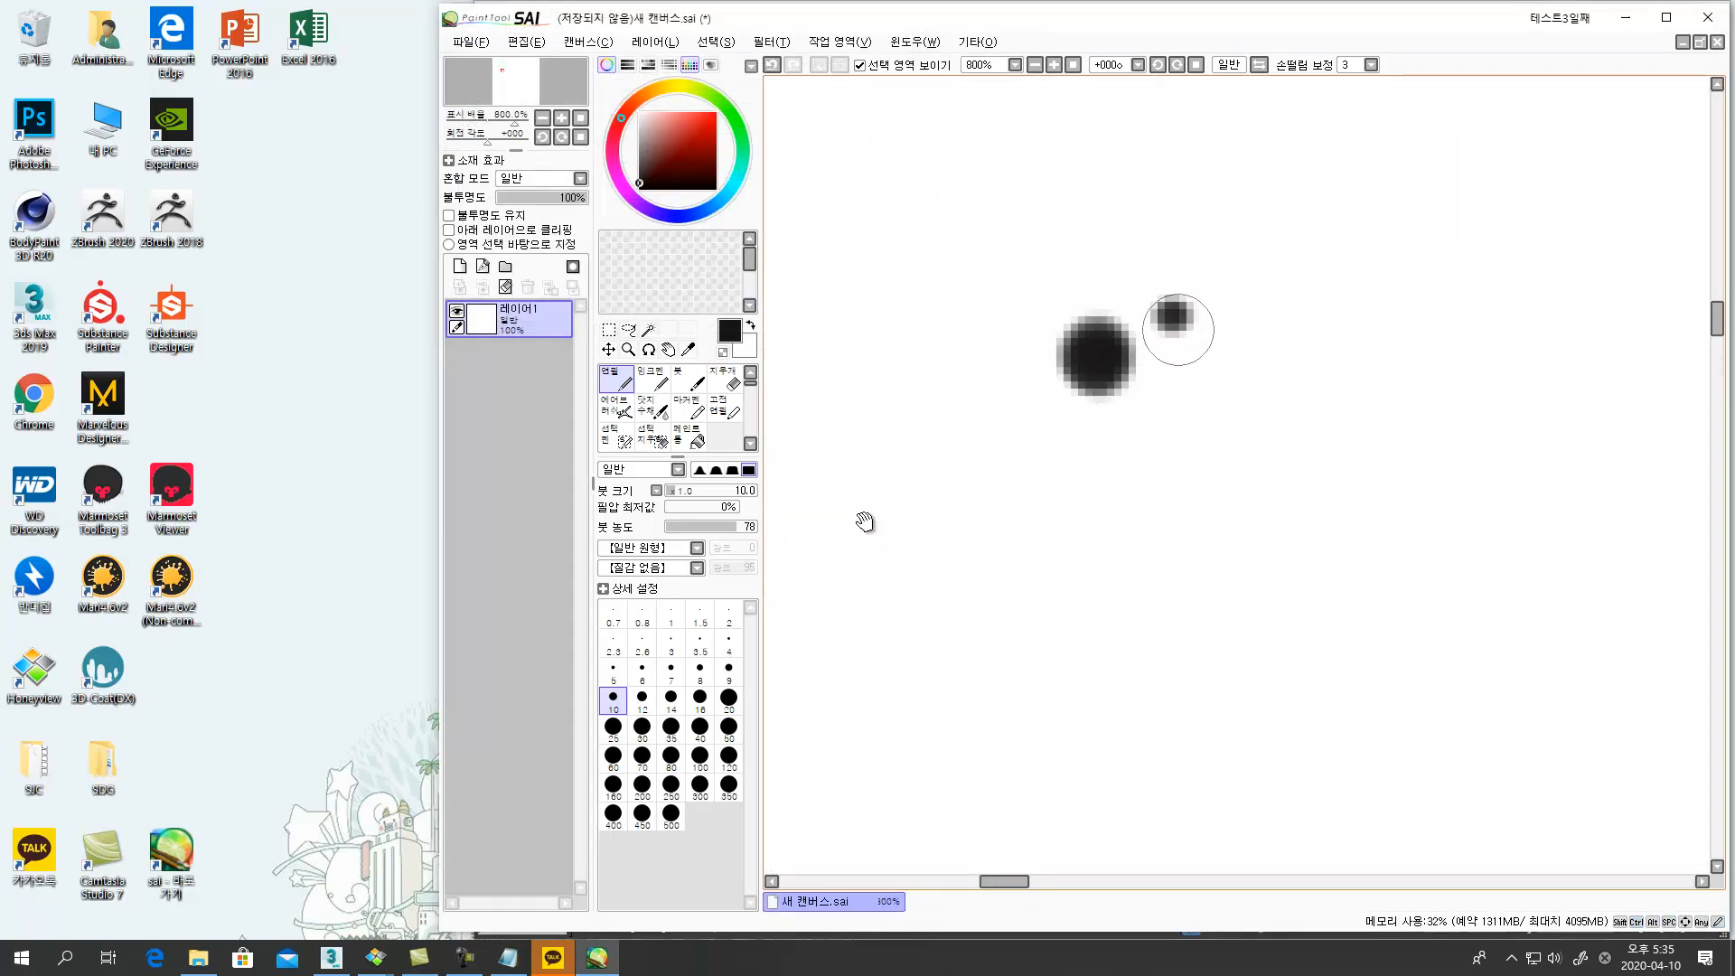
left_click(1172, 322, "ctrl")
left_click(866, 521, "ctrl")
left_click(1104, 242)
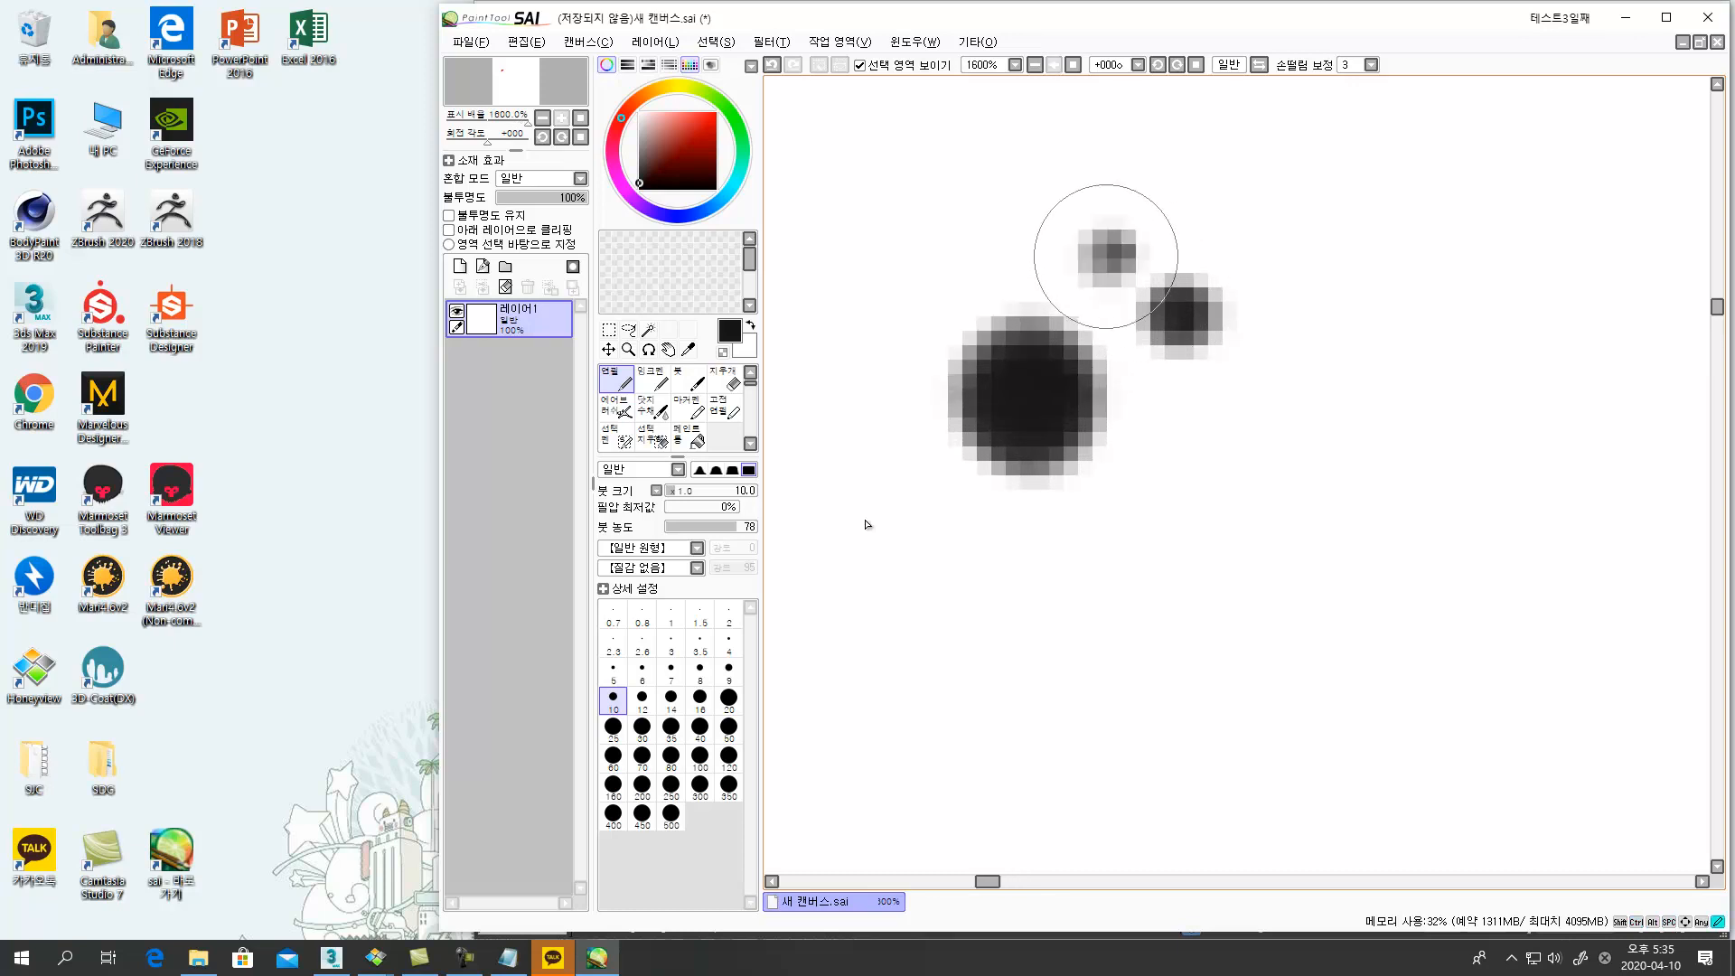
left_click_drag(1094, 241, 1057, 237)
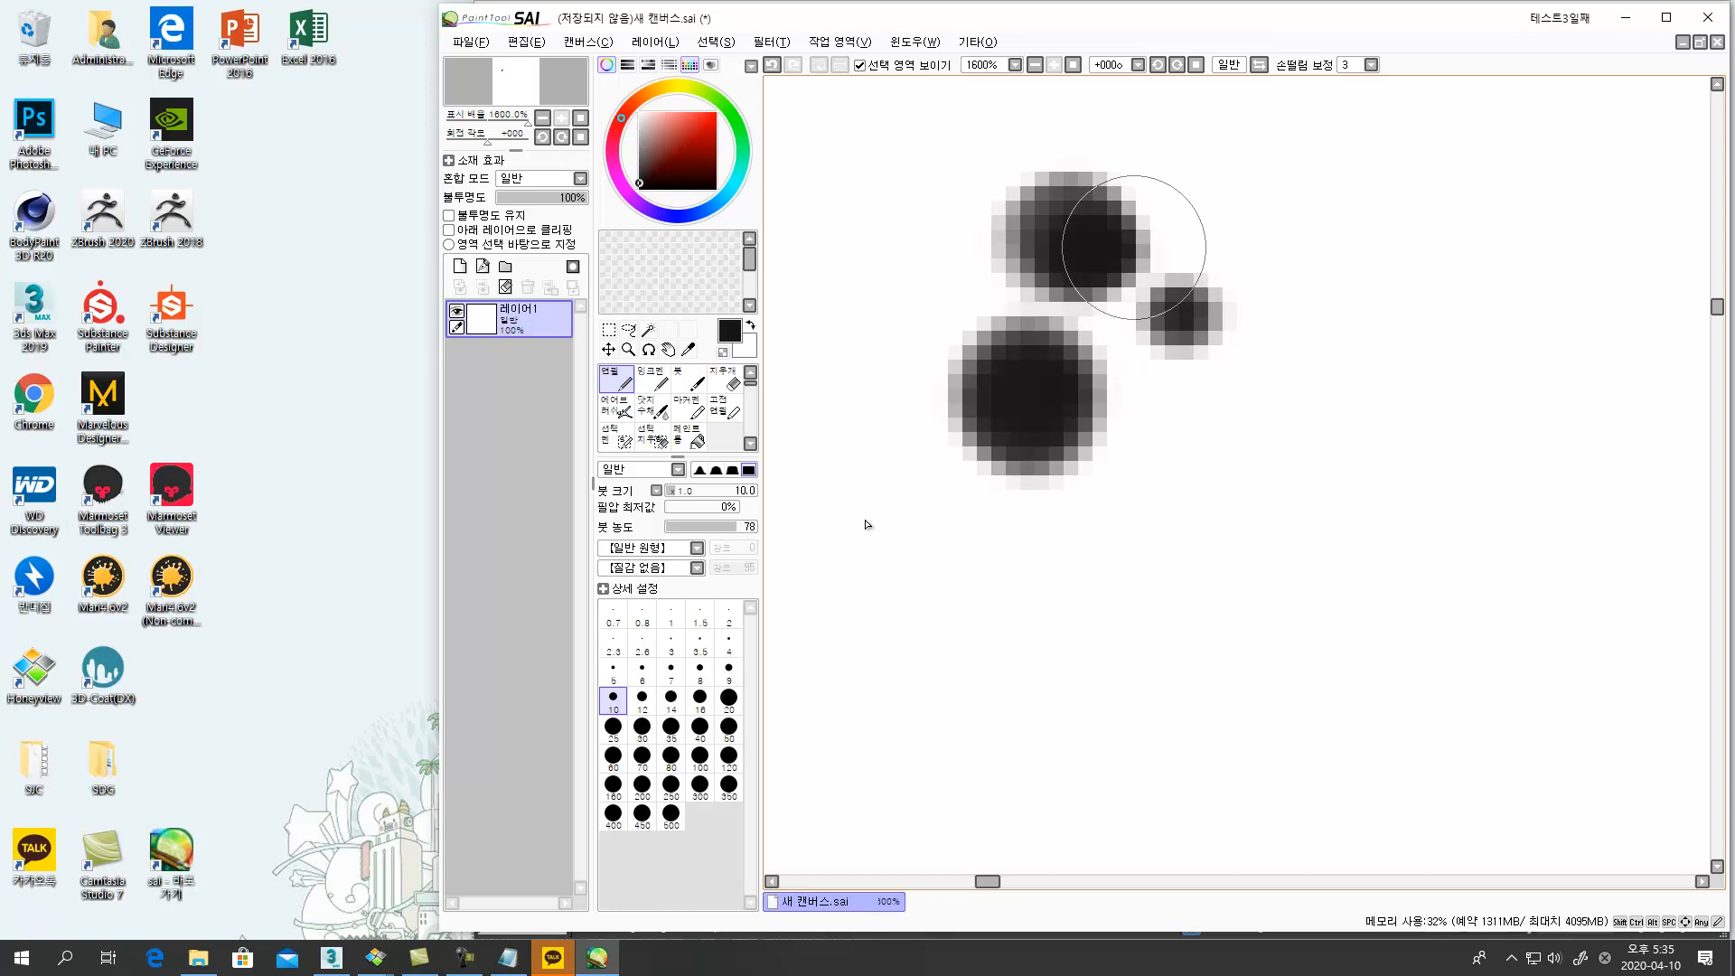
left_click(1256, 227)
left_click(1260, 215)
left_click(1258, 220)
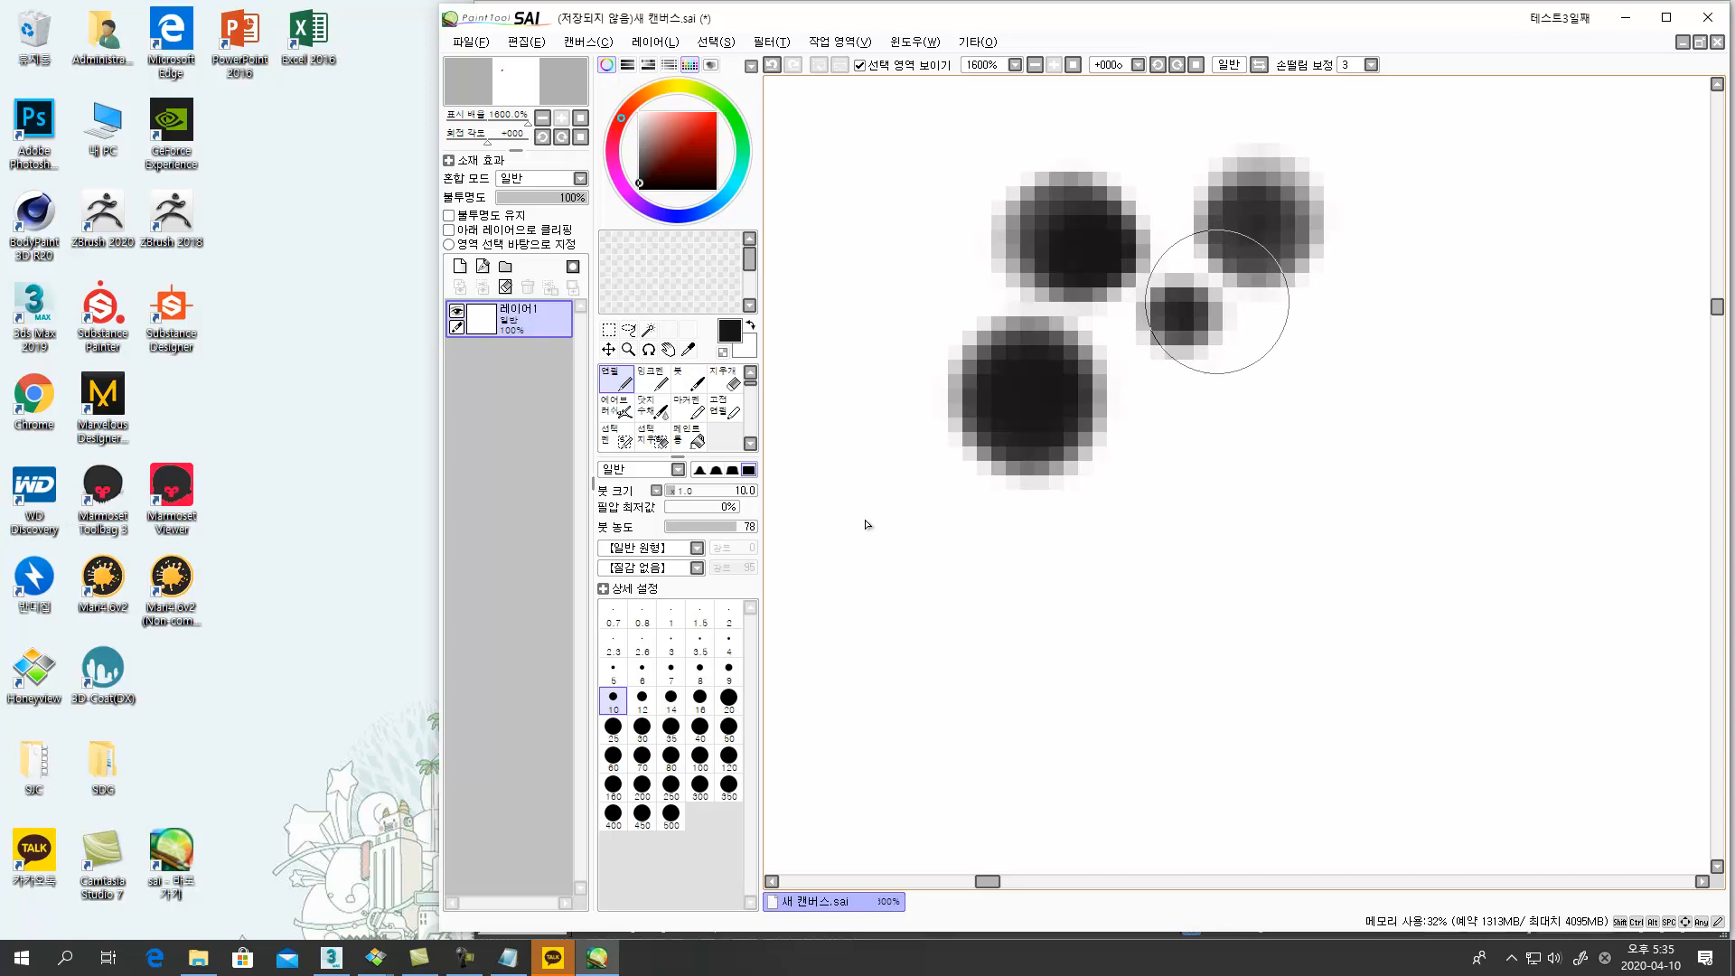
Reduce the brush size to 2, then 1, and draw a tiny dot, a pixel block, a small square and a curve below the dots
key("bracketleft")
key("bracketleft")
key("bracketleft")
key("bracketleft")
key("bracketleft")
key("bracketleft")
key("bracketleft")
key("bracketleft")
key("bracketleft")
key("bracketleft")
key("bracketleft")
key("bracketleft")
key("bracketleft")
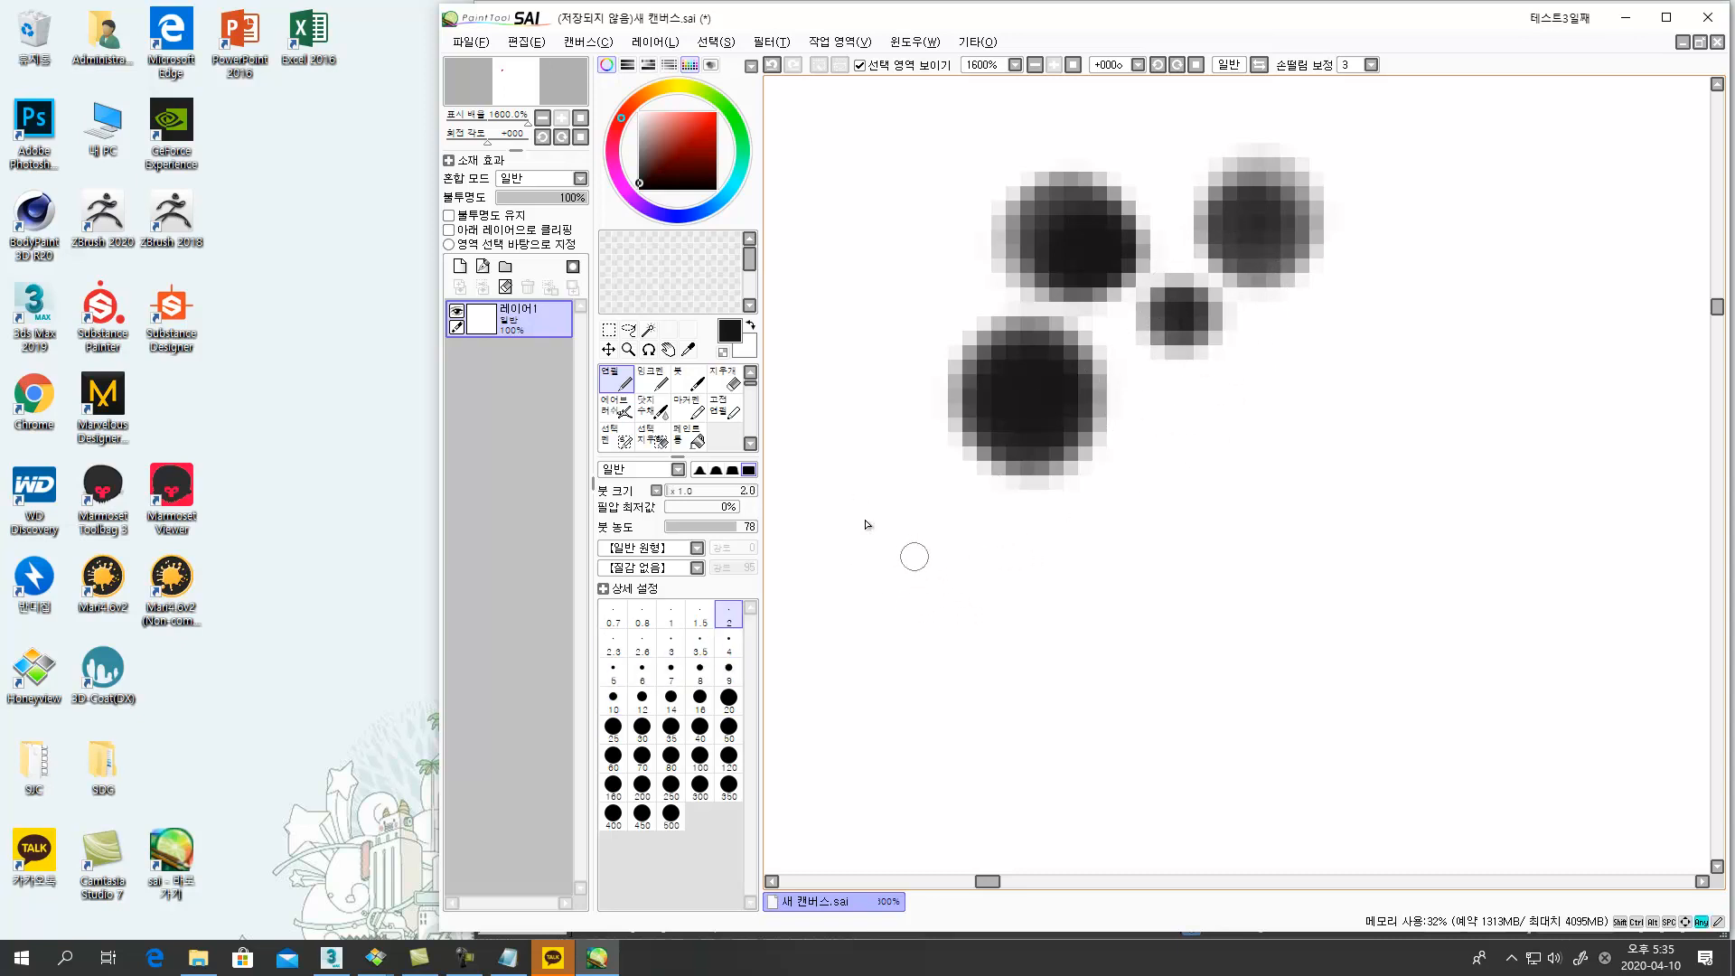
mouse_move(910, 555)
left_mouse_down()
mouse_move(993, 422)
mouse_move(946, 358)
mouse_move(1035, 389)
mouse_move(1014, 412)
mouse_move(1037, 412)
mouse_move(1079, 493)
left_mouse_up()
left_click(928, 557, "ctrl+alt")
left_click(1010, 384)
mouse_move(1078, 433)
left_mouse_down()
mouse_move(1157, 494)
mouse_move(1085, 519)
mouse_move(1120, 442)
mouse_move(1143, 515)
mouse_move(1143, 488)
left_mouse_up()
left_click_drag(1015, 397, 1089, 447)
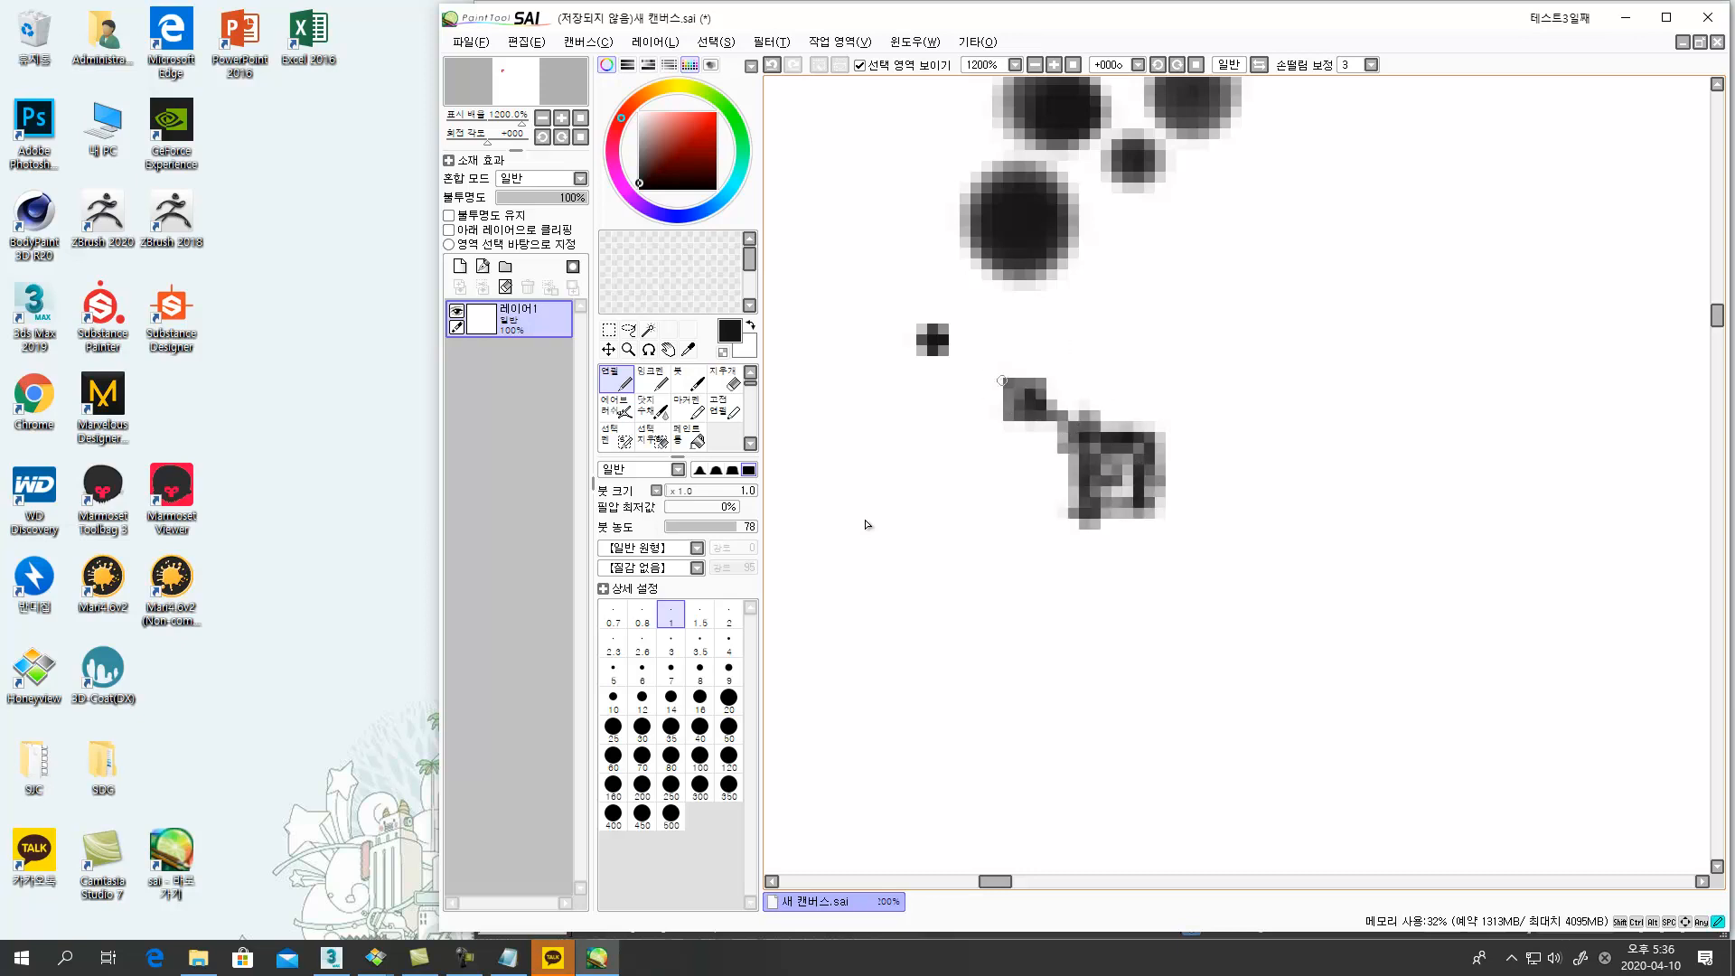
left_click_drag(1001, 381, 1159, 346)
Sketch a large square cell with short corner marks beside the small dots at 100% magnification
left_click(866, 523, "ctrl+alt")
left_click(865, 523, "ctrl+alt")
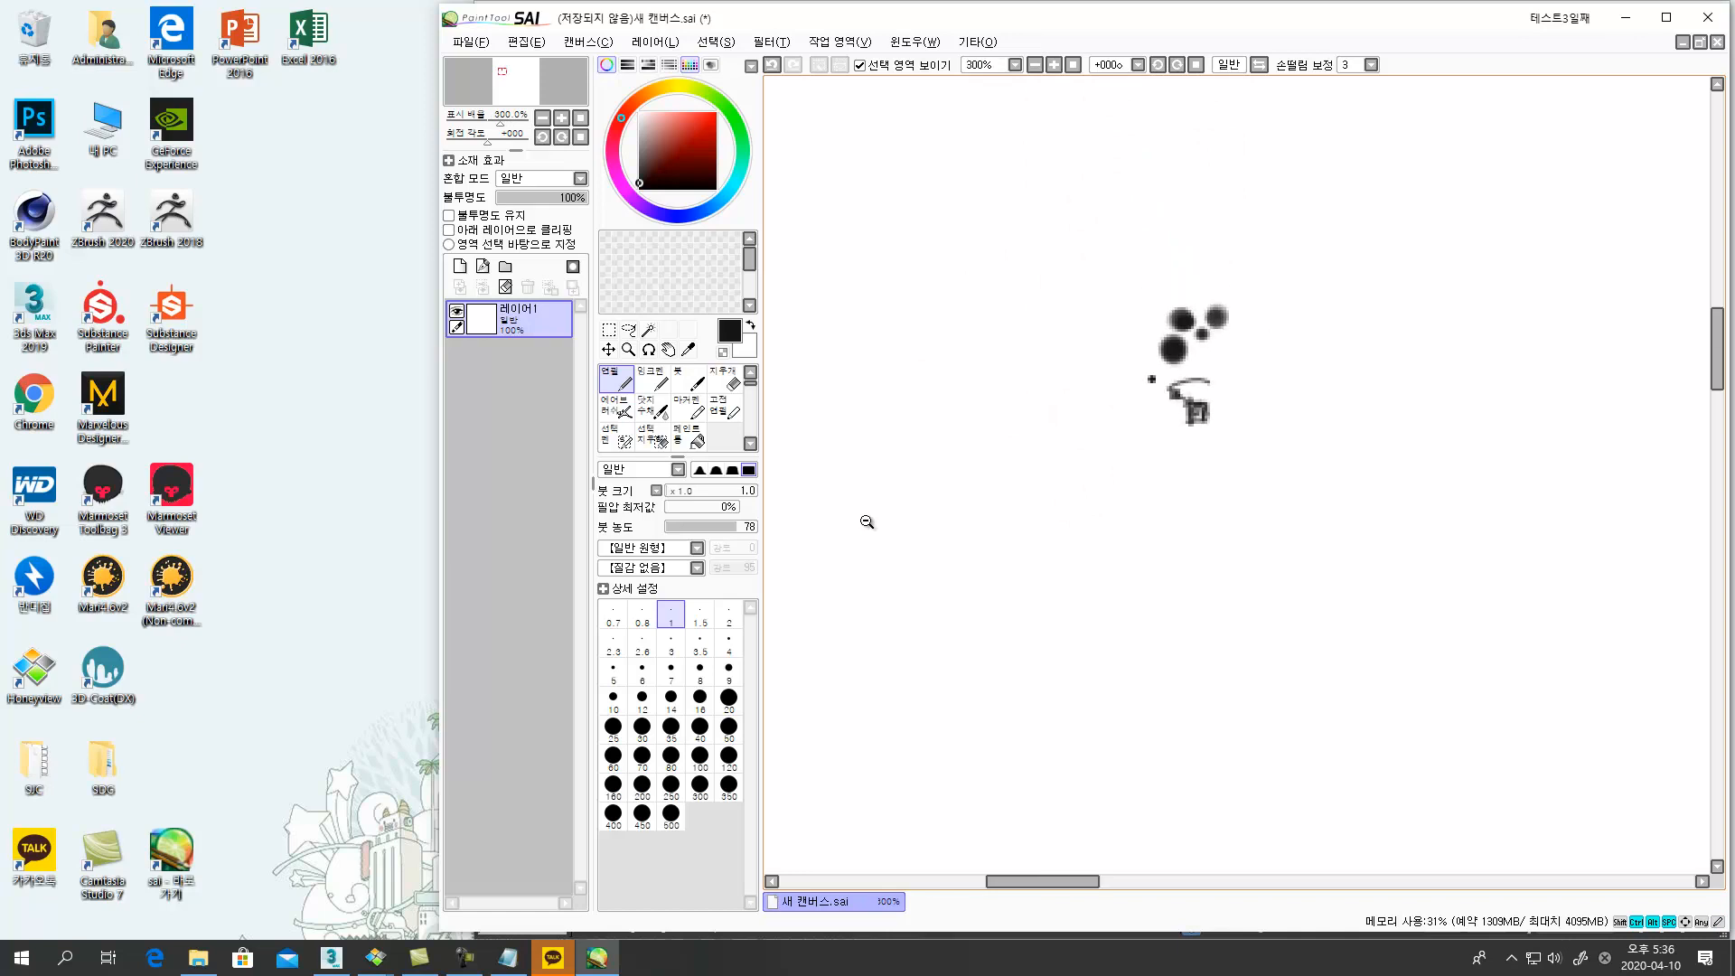
left_click(867, 522, "ctrl+alt")
left_click(866, 523, "ctrl+alt")
left_click_drag(998, 412, 1012, 538)
mouse_move(986, 414)
left_mouse_down()
mouse_move(1093, 400)
mouse_move(1098, 529)
left_mouse_up()
left_click_drag(987, 539, 1124, 524)
left_click_drag(1007, 386, 994, 418)
left_click_drag(1077, 378, 1098, 413)
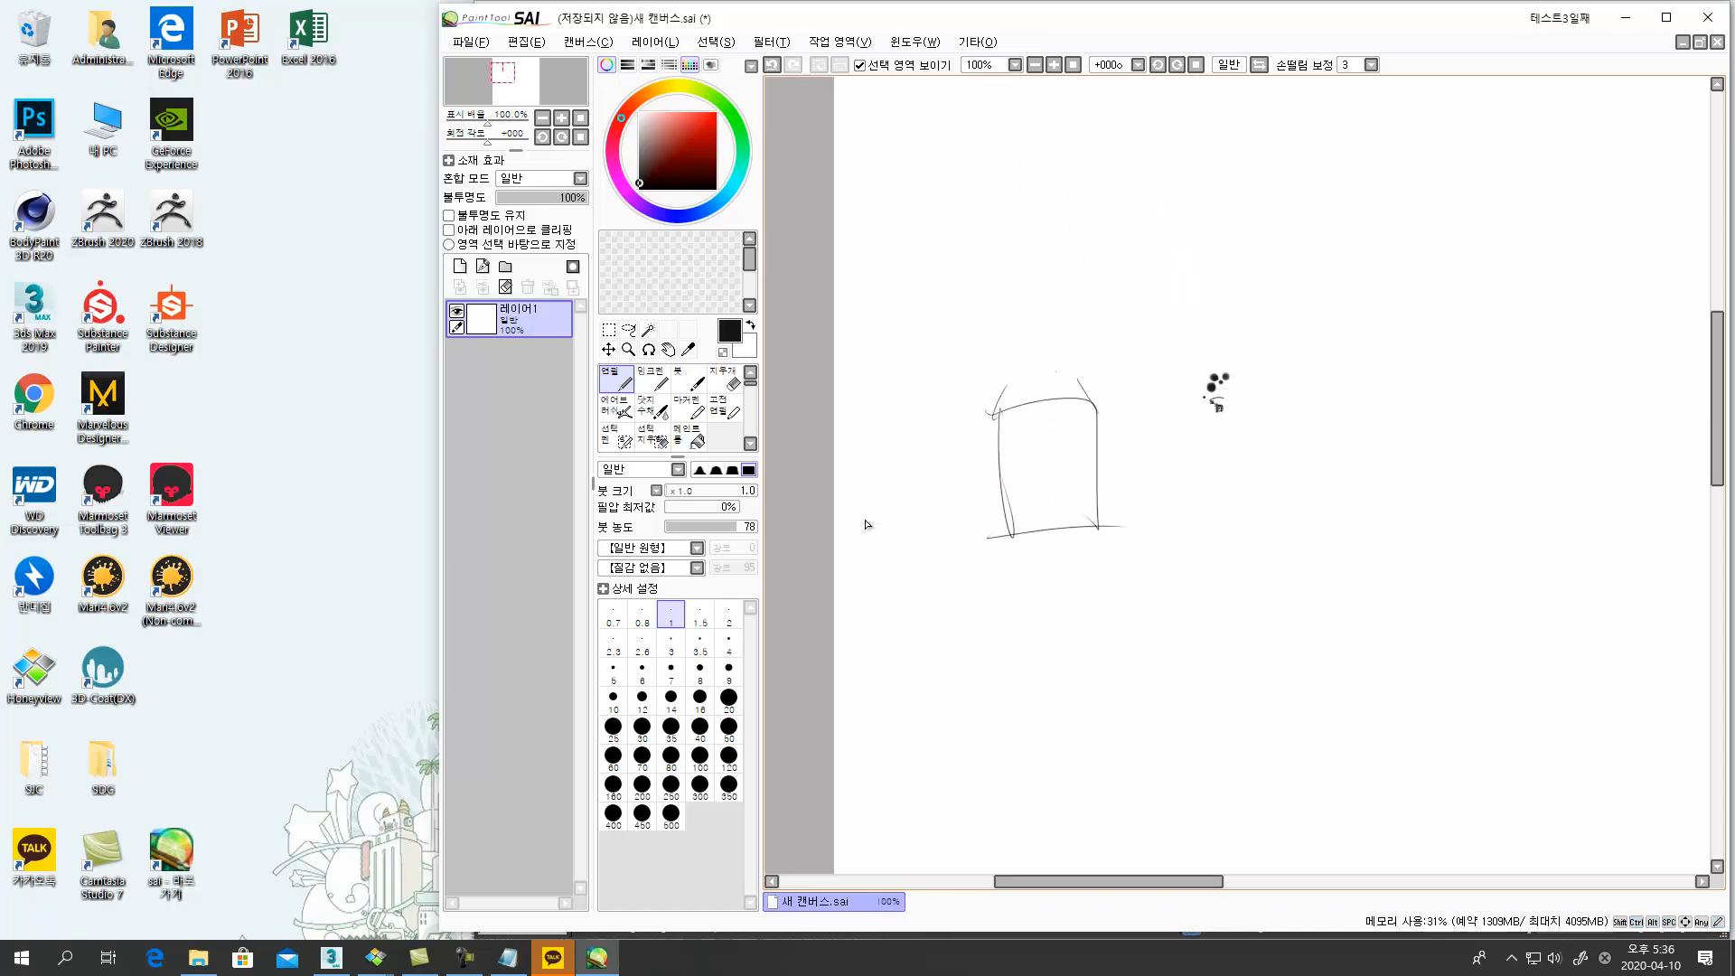
Extend the square cell into a two-by-two grid with side brackets
mouse_move(1033, 356)
left_mouse_down()
mouse_move(1033, 386)
mouse_move(965, 443)
left_mouse_up()
left_click_drag(967, 512, 998, 544)
left_click_drag(946, 454, 958, 494)
mouse_move(1089, 407)
left_mouse_down()
mouse_move(1145, 402)
mouse_move(1218, 528)
left_mouse_up()
left_click_drag(1081, 537, 1231, 533)
left_click_drag(1225, 516, 1230, 670)
mouse_move(1098, 530)
left_mouse_down()
mouse_move(1105, 673)
mouse_move(1286, 651)
left_mouse_up()
left_click_drag(988, 537, 1014, 694)
left_click_drag(991, 666, 1155, 660)
Mark the remaining sides of the grid and sketch a smaller square overlapping its centre
left_click_drag(1097, 399, 1136, 380)
left_click_drag(1153, 342, 1152, 383)
left_click_drag(1189, 377, 1211, 400)
mouse_move(999, 533)
left_mouse_down()
mouse_move(961, 571)
mouse_move(1006, 669)
left_mouse_up()
left_click_drag(933, 586, 937, 613)
mouse_move(1050, 475)
left_mouse_down()
mouse_move(1160, 508)
mouse_move(1152, 595)
left_mouse_up()
Sketch a larger square adjoining the grid and divide it with one vertical and one horizontal line
left_click_drag(1160, 488, 1171, 613)
left_click_drag(1217, 401, 1429, 635)
left_click_drag(1187, 626, 1418, 634)
left_click_drag(1332, 387, 1361, 700)
left_click_drag(1198, 535, 1511, 522)
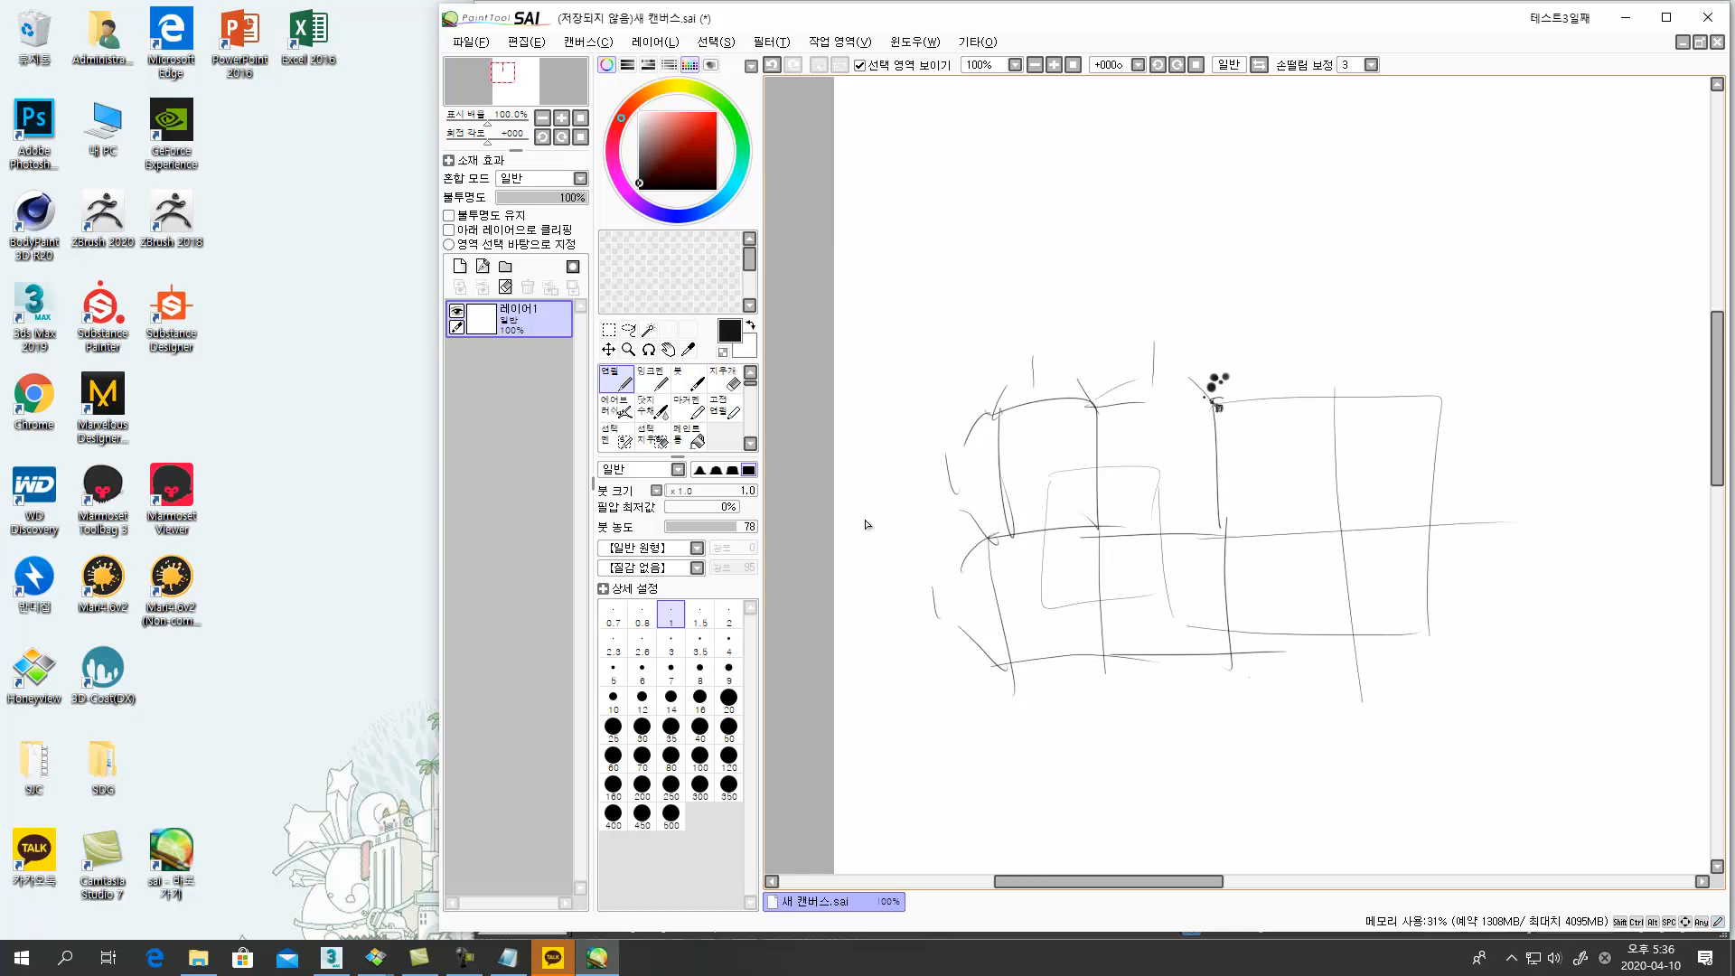
Draw a large circle over the squares, add a check mark at the upper corner and handwrite the digits "0101001" above
mouse_move(1378, 492)
left_mouse_down()
mouse_move(1423, 542)
mouse_move(1324, 452)
mouse_move(1415, 542)
left_mouse_up()
left_click_drag(1405, 455, 1451, 422)
left_click_drag(1448, 402, 1536, 436)
mouse_move(1312, 275)
left_mouse_down()
mouse_move(1299, 287)
mouse_move(1323, 296)
mouse_move(1346, 273)
mouse_move(1368, 298)
mouse_move(1417, 267)
left_mouse_up()
left_click_drag(1443, 264, 1445, 292)
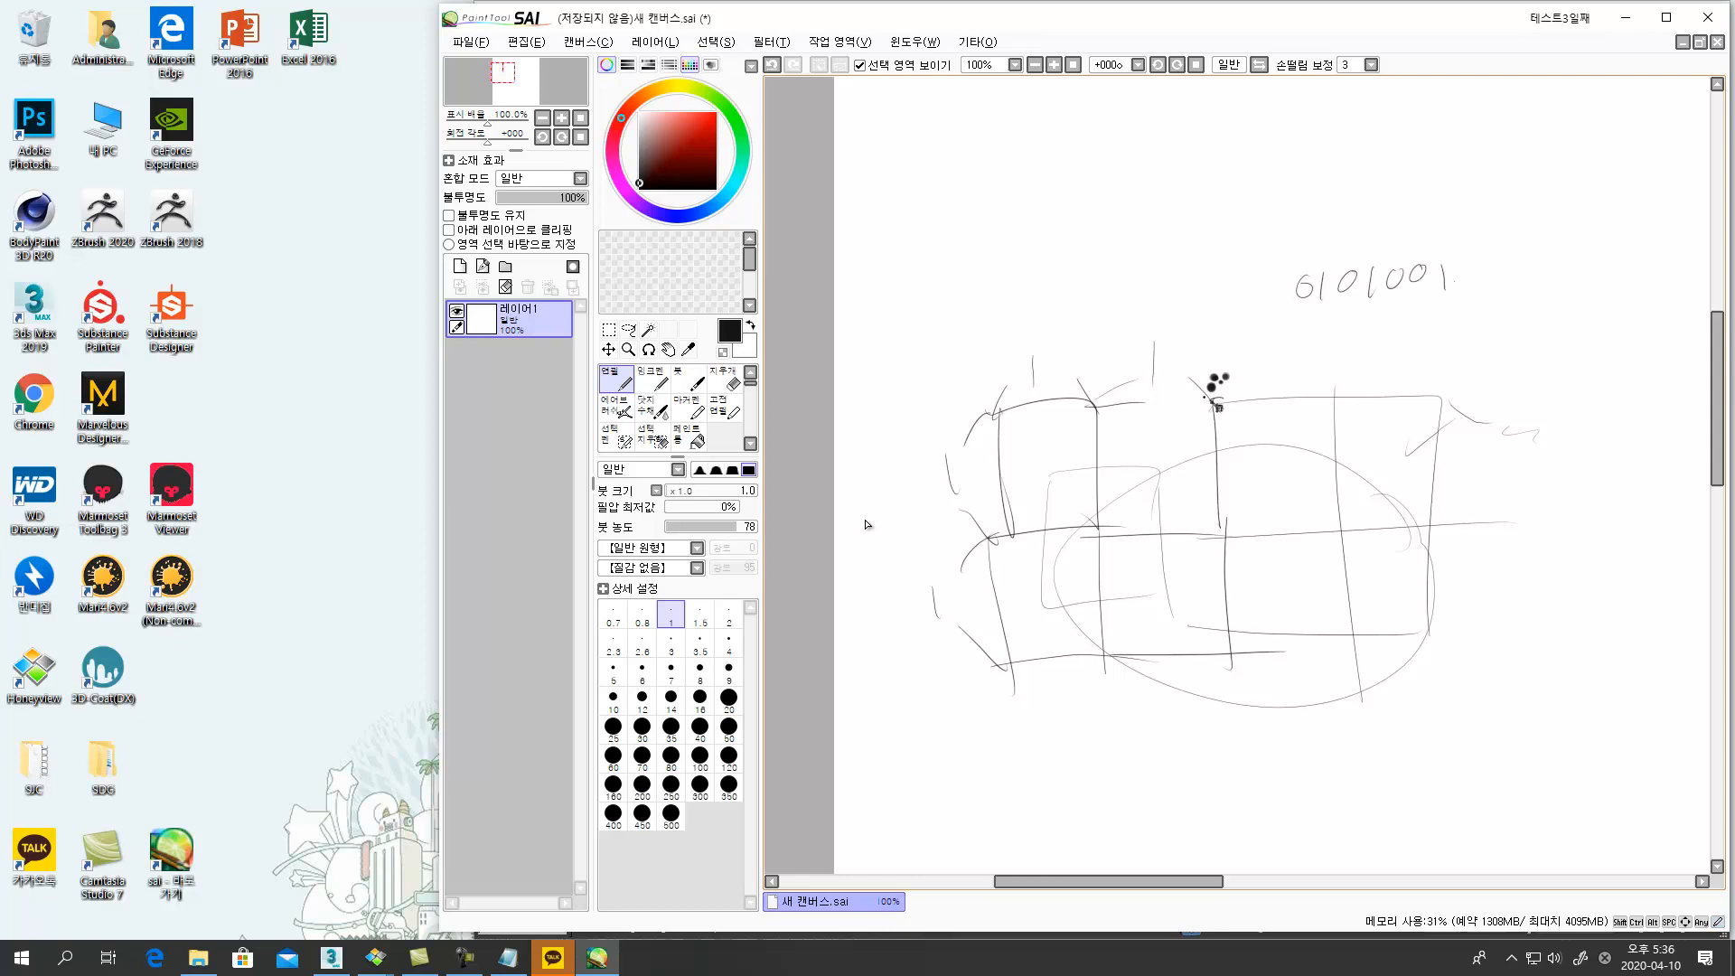
Underline the handwritten digits, circle the check mark, draw a cross beside it, and switch back to the Notepad notes
left_click_drag(1288, 316, 1482, 298)
mouse_move(1414, 372)
left_mouse_down()
mouse_move(1411, 486)
mouse_move(1495, 363)
mouse_move(1530, 368)
left_mouse_up()
left_click_drag(1498, 378, 1530, 425)
left_click(507, 957)
left_click(478, 783)
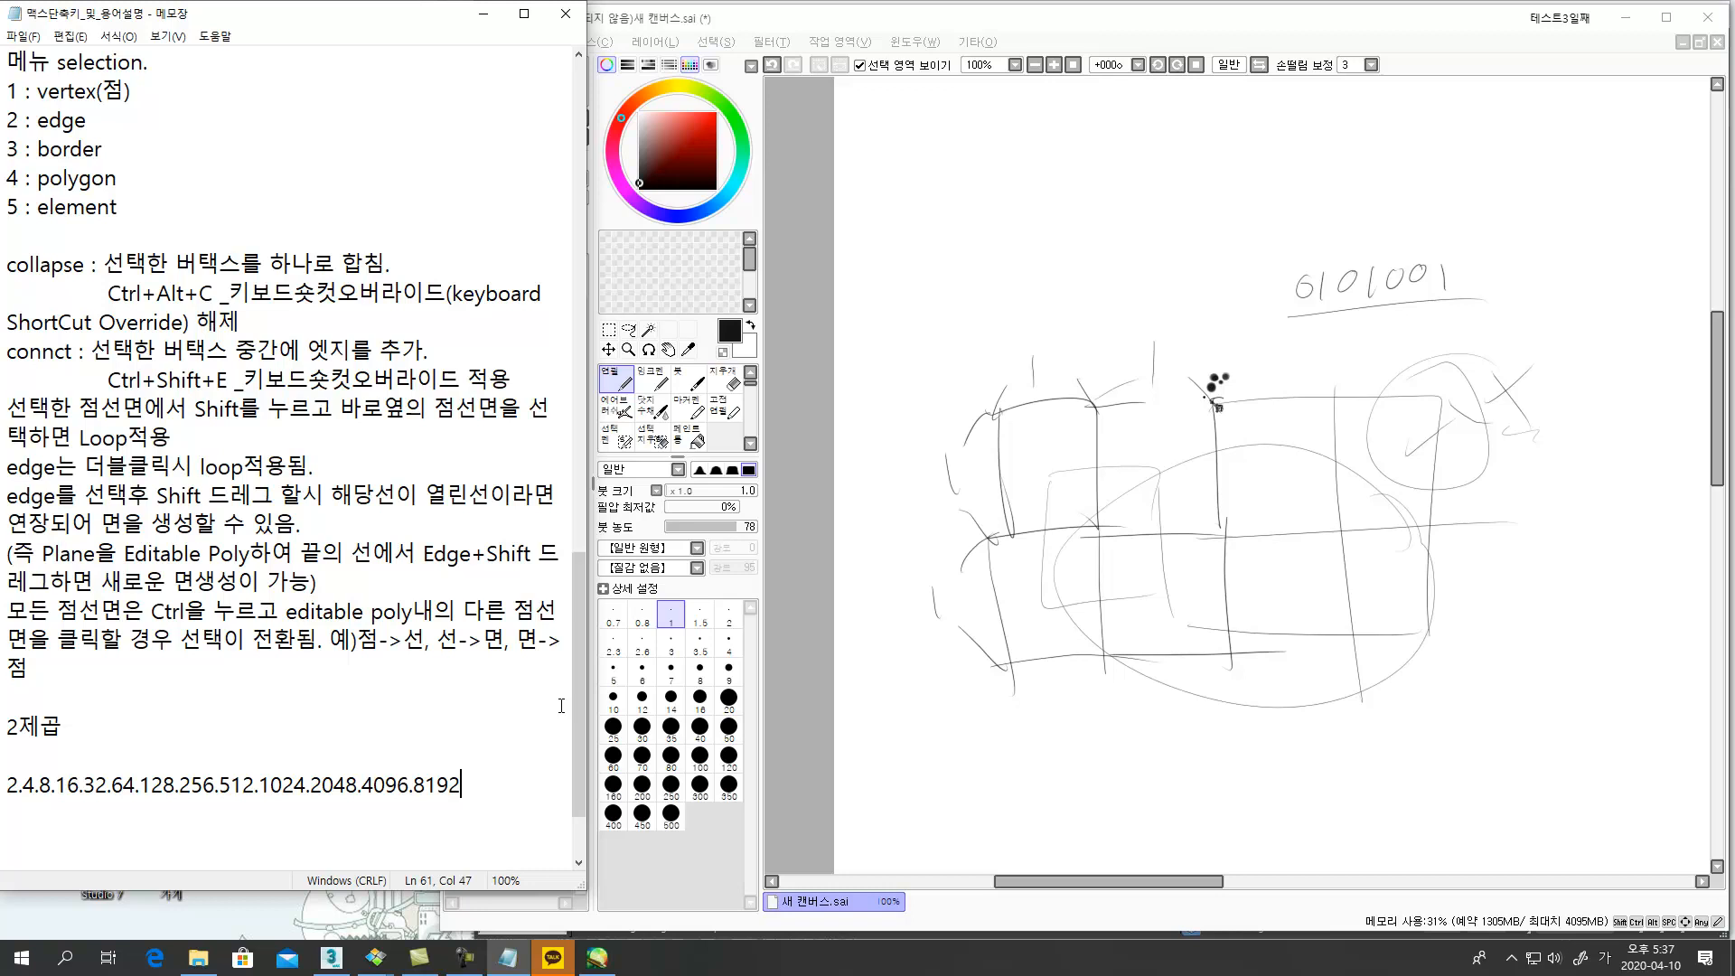
Return to PaintTool SAI and sketch a large square overlapped by a big circle above the grid
left_click(1089, 238)
key("space")
mouse_move(1089, 236)
left_mouse_down()
mouse_move(1094, 382)
mouse_move(1077, 337)
left_mouse_up()
mouse_move(879, 214)
left_mouse_down()
mouse_move(912, 502)
mouse_move(1230, 481)
left_mouse_up()
left_click_drag(867, 557, 1256, 502)
mouse_move(1066, 161)
left_mouse_down()
mouse_move(1104, 156)
mouse_move(1258, 374)
left_mouse_up()
left_click(1172, 443)
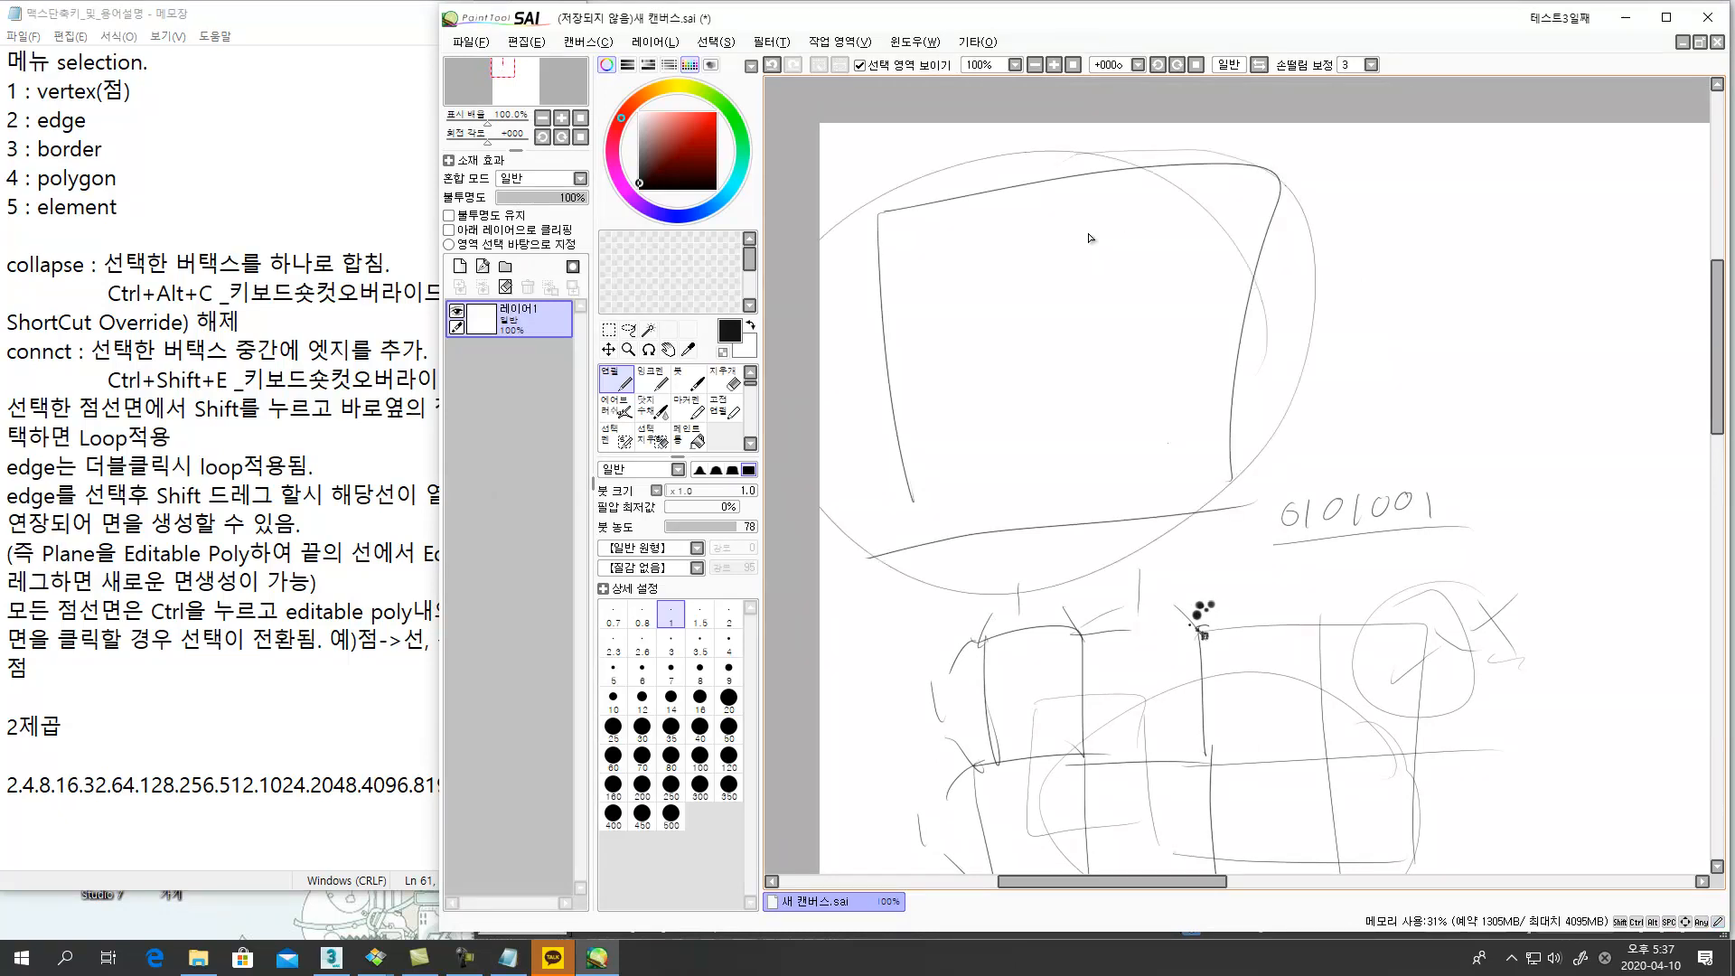
Sketch a cartoon head with an oval face, eyes and spiky hair beside the large square
left_click_drag(1493, 247, 1476, 322)
left_click_drag(1478, 259, 1505, 356)
mouse_move(1556, 270)
left_mouse_down()
mouse_move(1605, 390)
mouse_move(1566, 404)
left_mouse_up()
mouse_move(1518, 218)
left_mouse_down()
mouse_move(1547, 235)
mouse_move(1548, 429)
left_mouse_up()
mouse_move(1569, 241)
left_mouse_down()
mouse_move(1594, 242)
mouse_move(1599, 352)
mouse_move(1649, 348)
mouse_move(1463, 375)
left_mouse_up()
mouse_move(1538, 271)
left_mouse_down()
mouse_move(1483, 321)
mouse_move(1499, 321)
left_mouse_up()
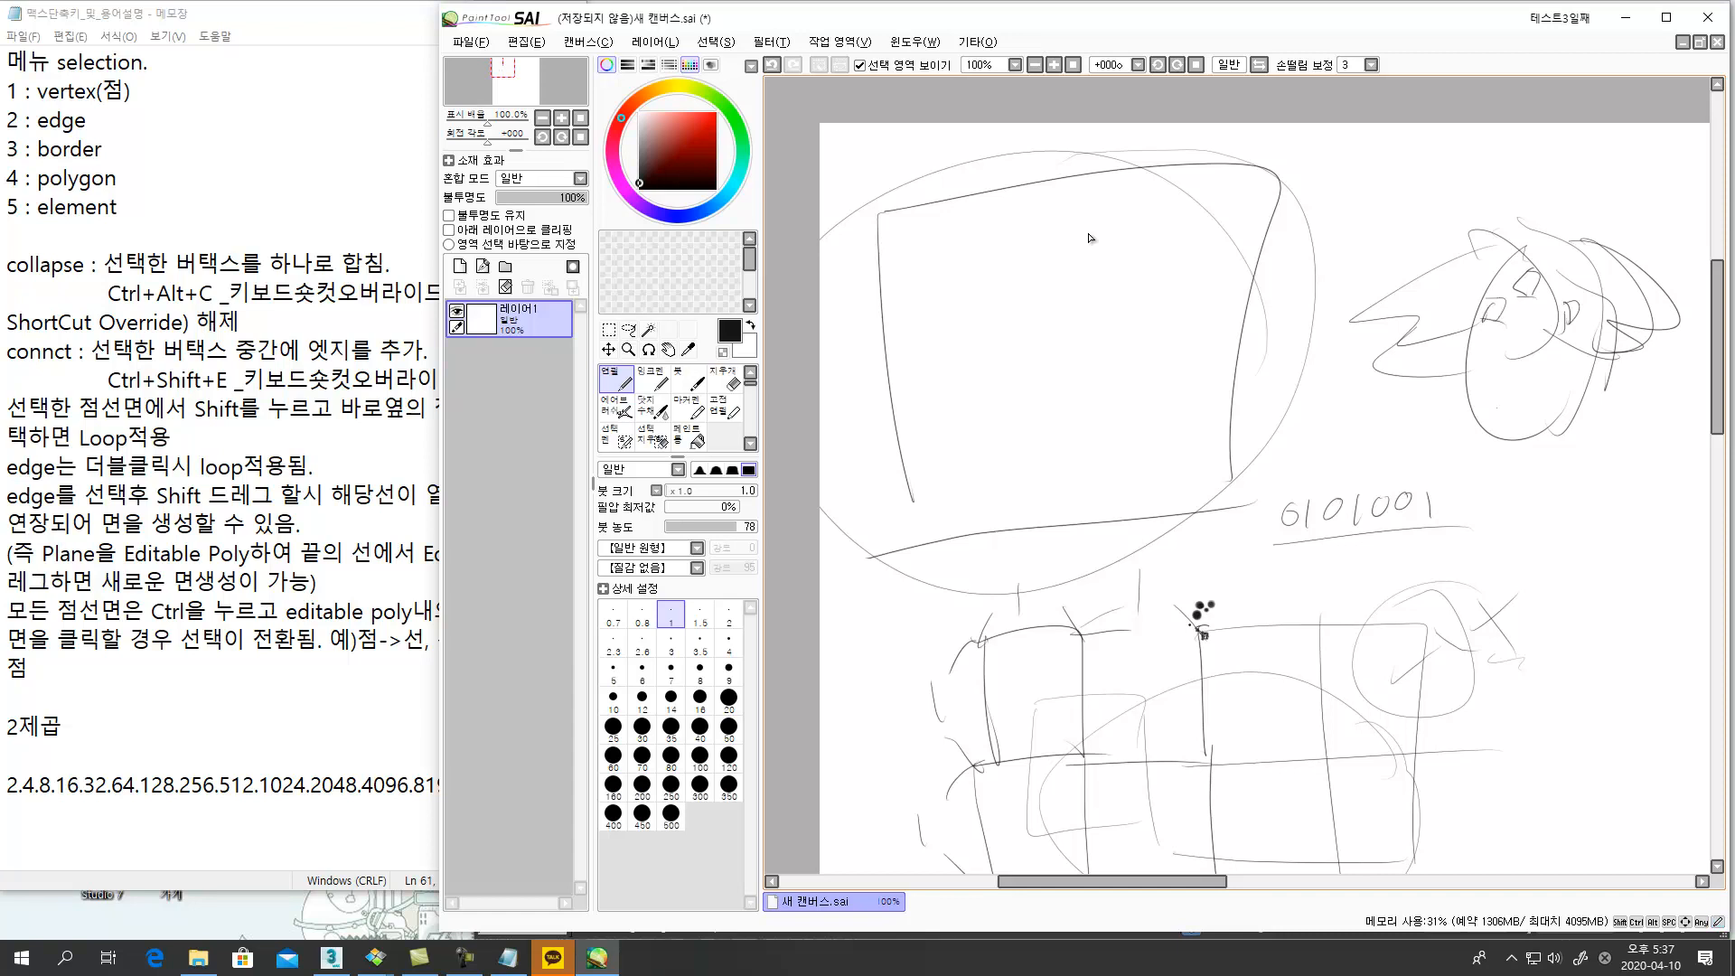
Draw a small mark in the large square's corner and extend two tall adjoining rectangles down from the grid
mouse_move(910, 234)
left_mouse_down()
mouse_move(909, 247)
mouse_move(973, 218)
mouse_move(983, 230)
mouse_move(939, 267)
left_mouse_up()
scroll(1089, 237, "down", 5)
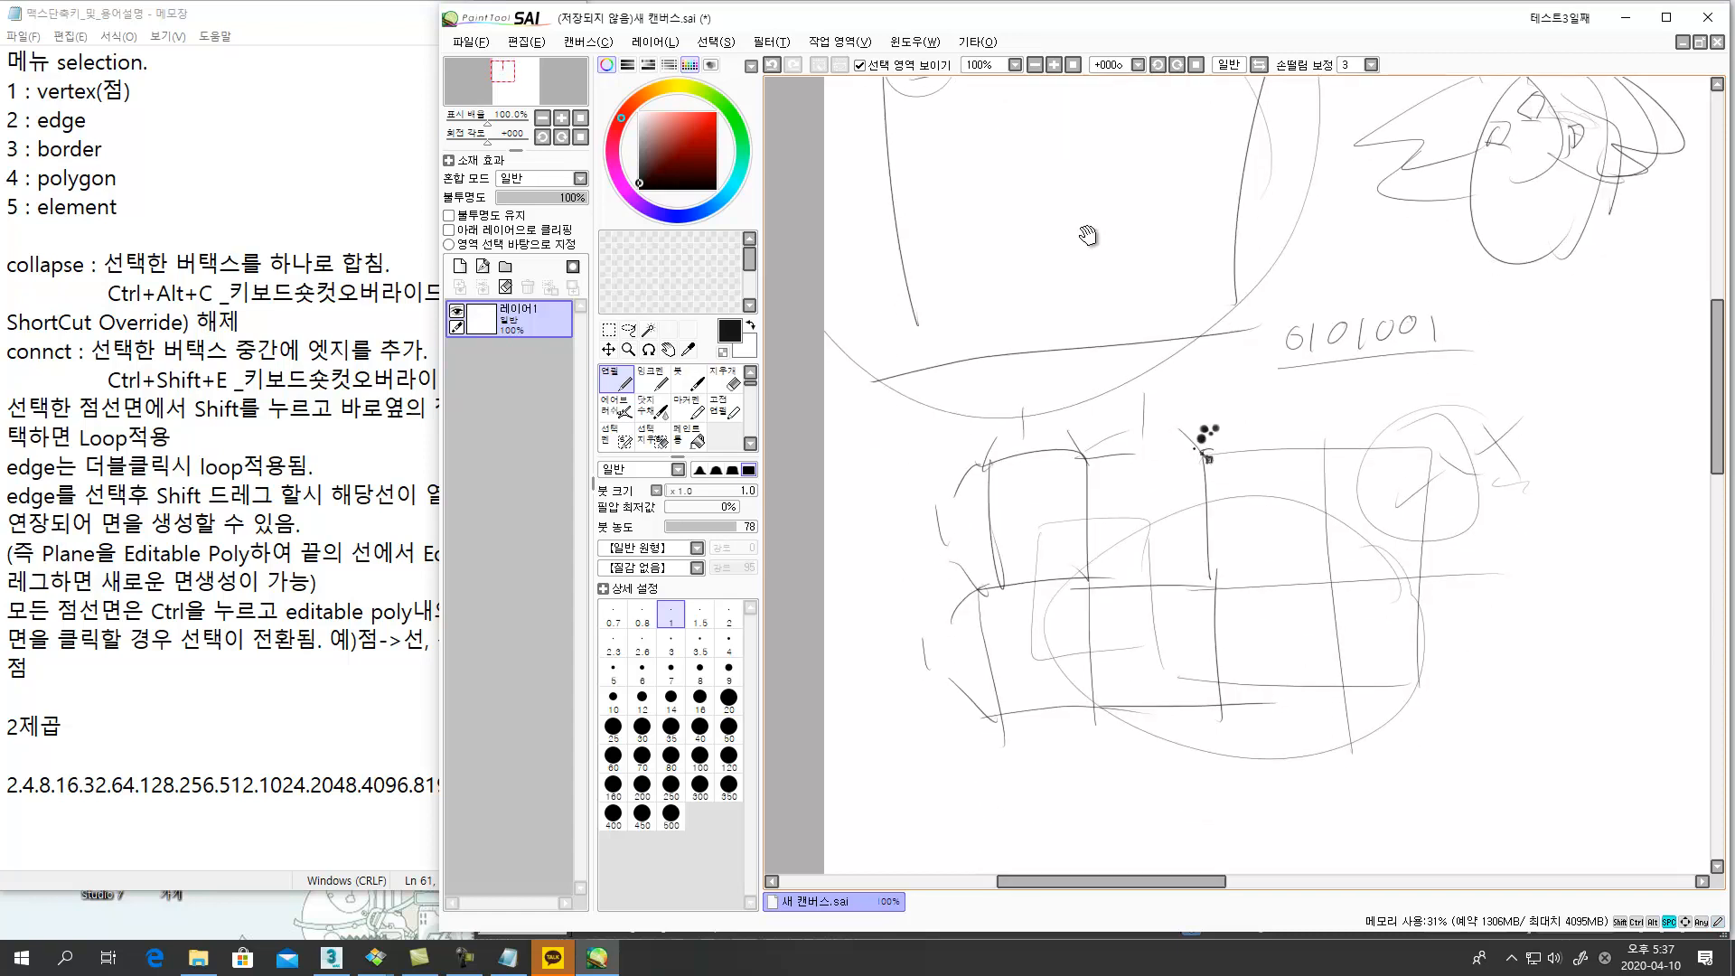
left_click_drag(1088, 237, 1075, 185)
mouse_move(1197, 169)
left_mouse_down()
mouse_move(1227, 679)
mouse_move(1427, 658)
left_mouse_up()
left_click_drag(1409, 159, 1422, 693)
mouse_move(947, 398)
left_mouse_down()
mouse_move(954, 445)
mouse_move(1261, 685)
left_mouse_up()
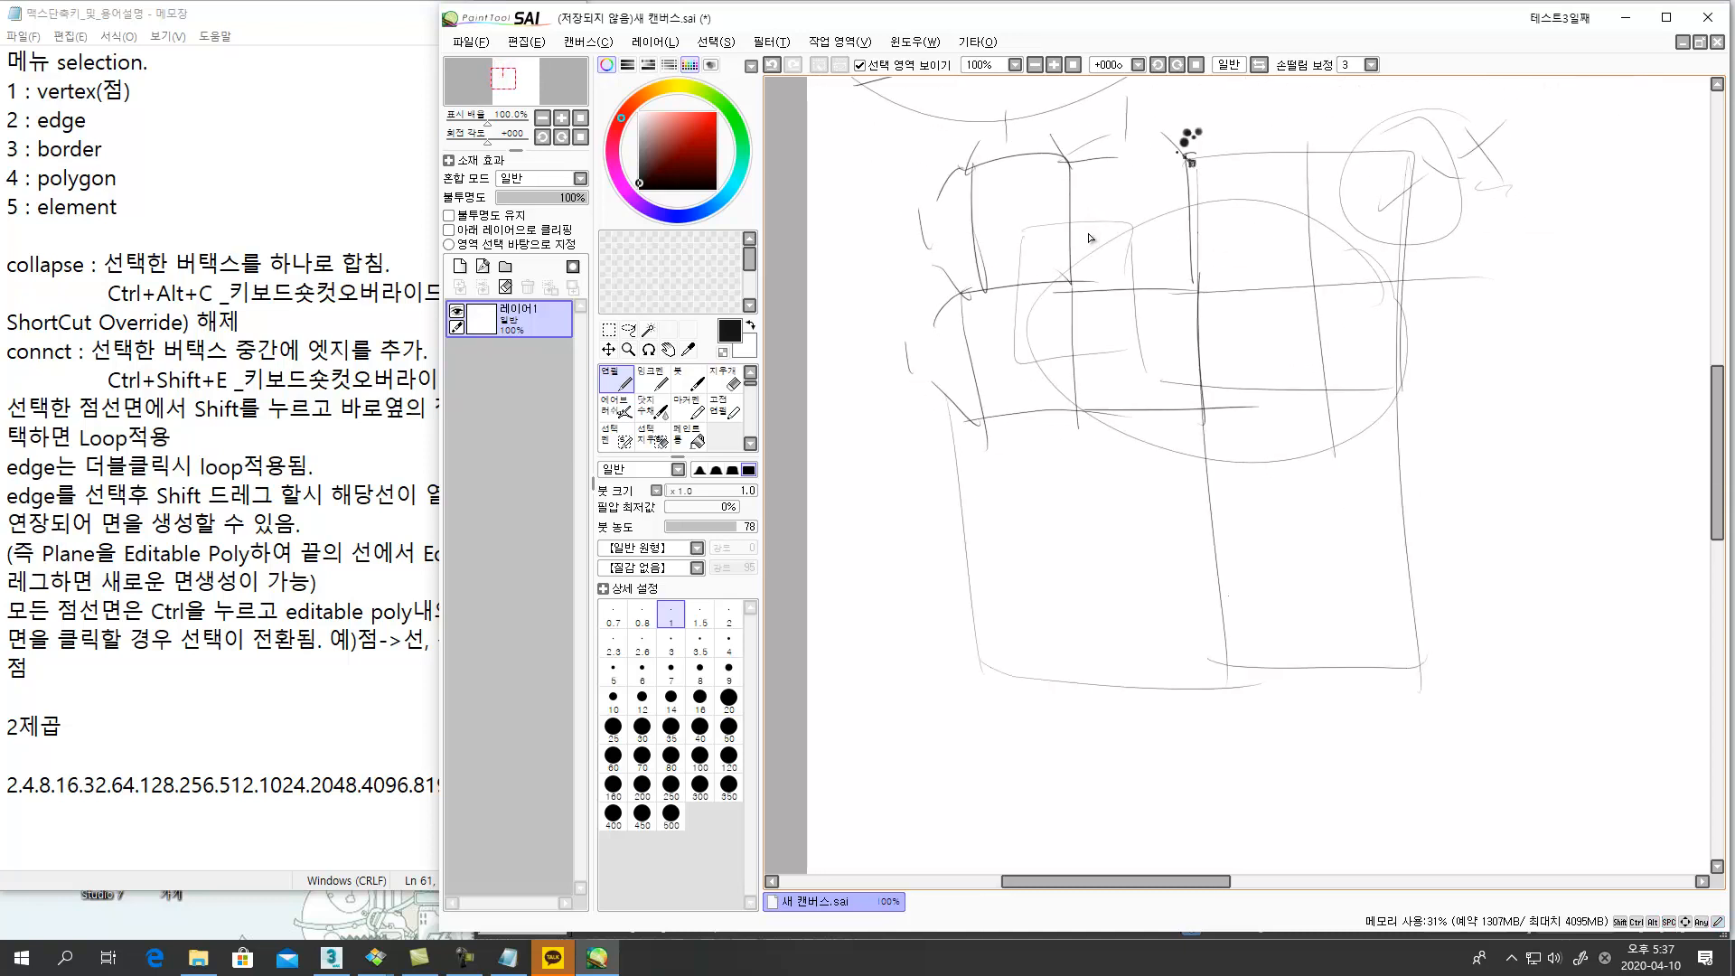
Divide the lower rectangles with a horizontal line and sketch a small overlapping rectangle with doubled sides
left_click_drag(943, 543, 1382, 533)
mouse_move(1209, 471)
left_mouse_down()
mouse_move(1437, 470)
mouse_move(1235, 578)
mouse_move(1469, 546)
left_mouse_up()
left_click_drag(1436, 452, 1436, 579)
left_click_drag(1211, 567, 1486, 553)
left_click_drag(1427, 467, 1429, 588)
left_click_drag(1245, 473, 1255, 588)
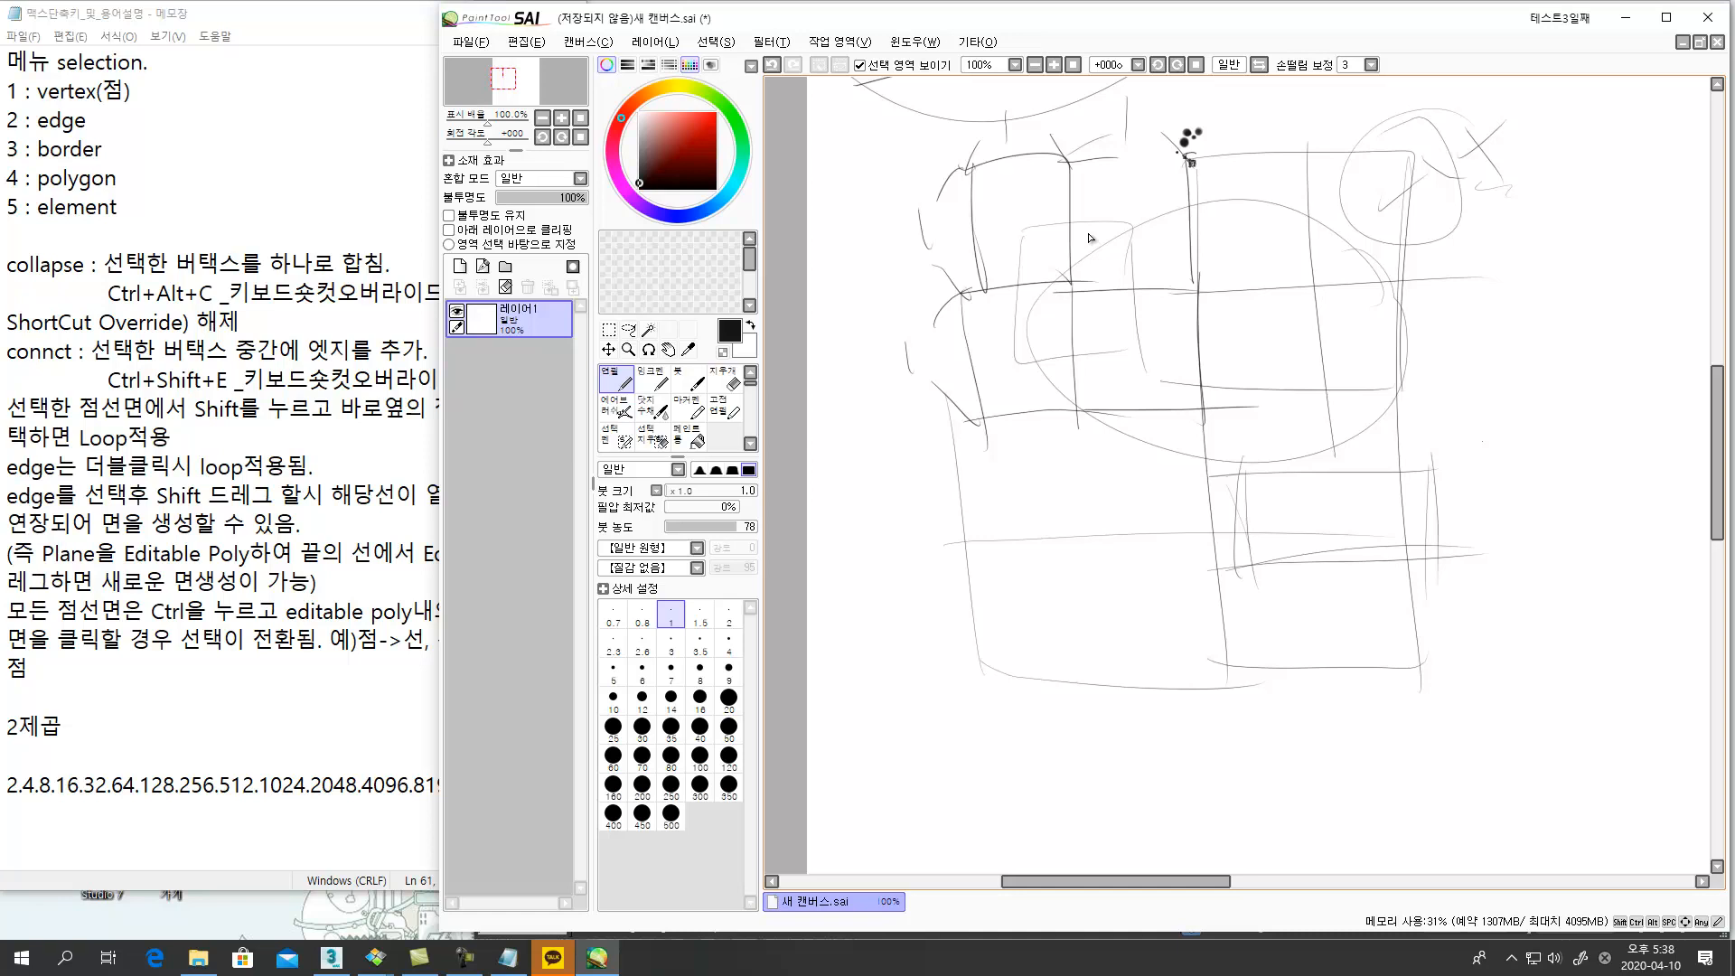
Switch to the Notepad notes and highlight 8192 at the end of the powers-of-two line
left_click(412, 723)
left_click(466, 790)
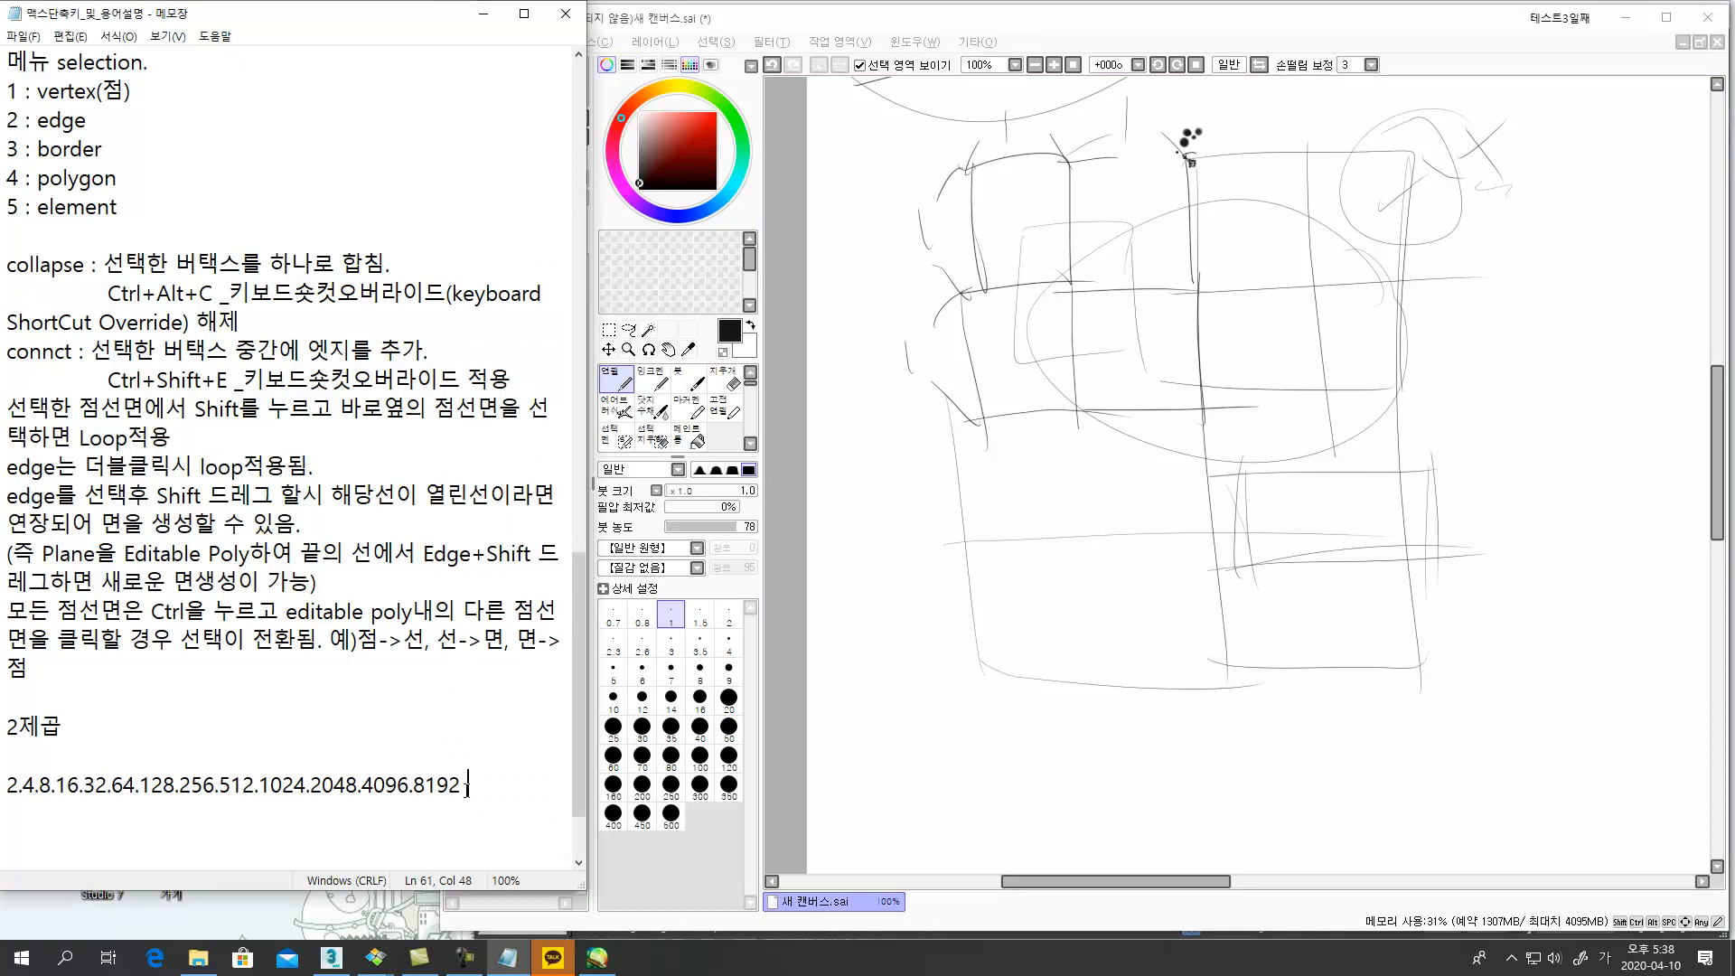
key("shift+Left")
key("shift+Left")
key("shift+Left")
key("shift+Left")
key("shift+Left")
Close the sketching program without saving the canvas and switch to 3ds Max
left_click(1707, 17)
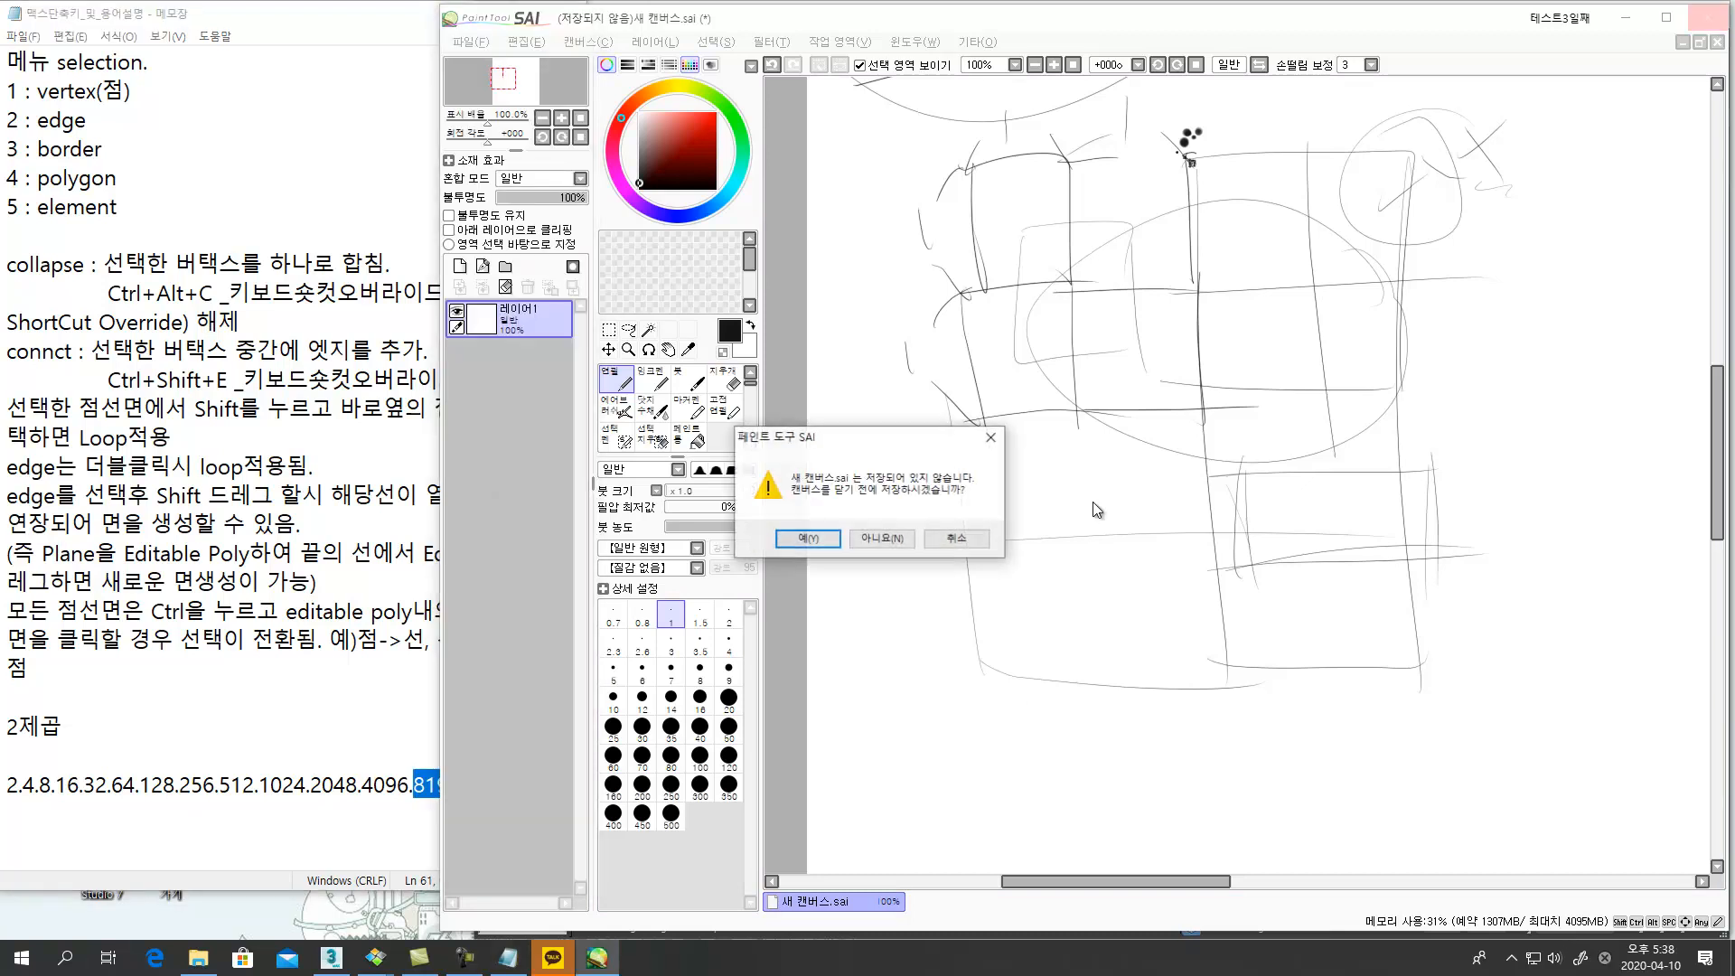
left_click(906, 544)
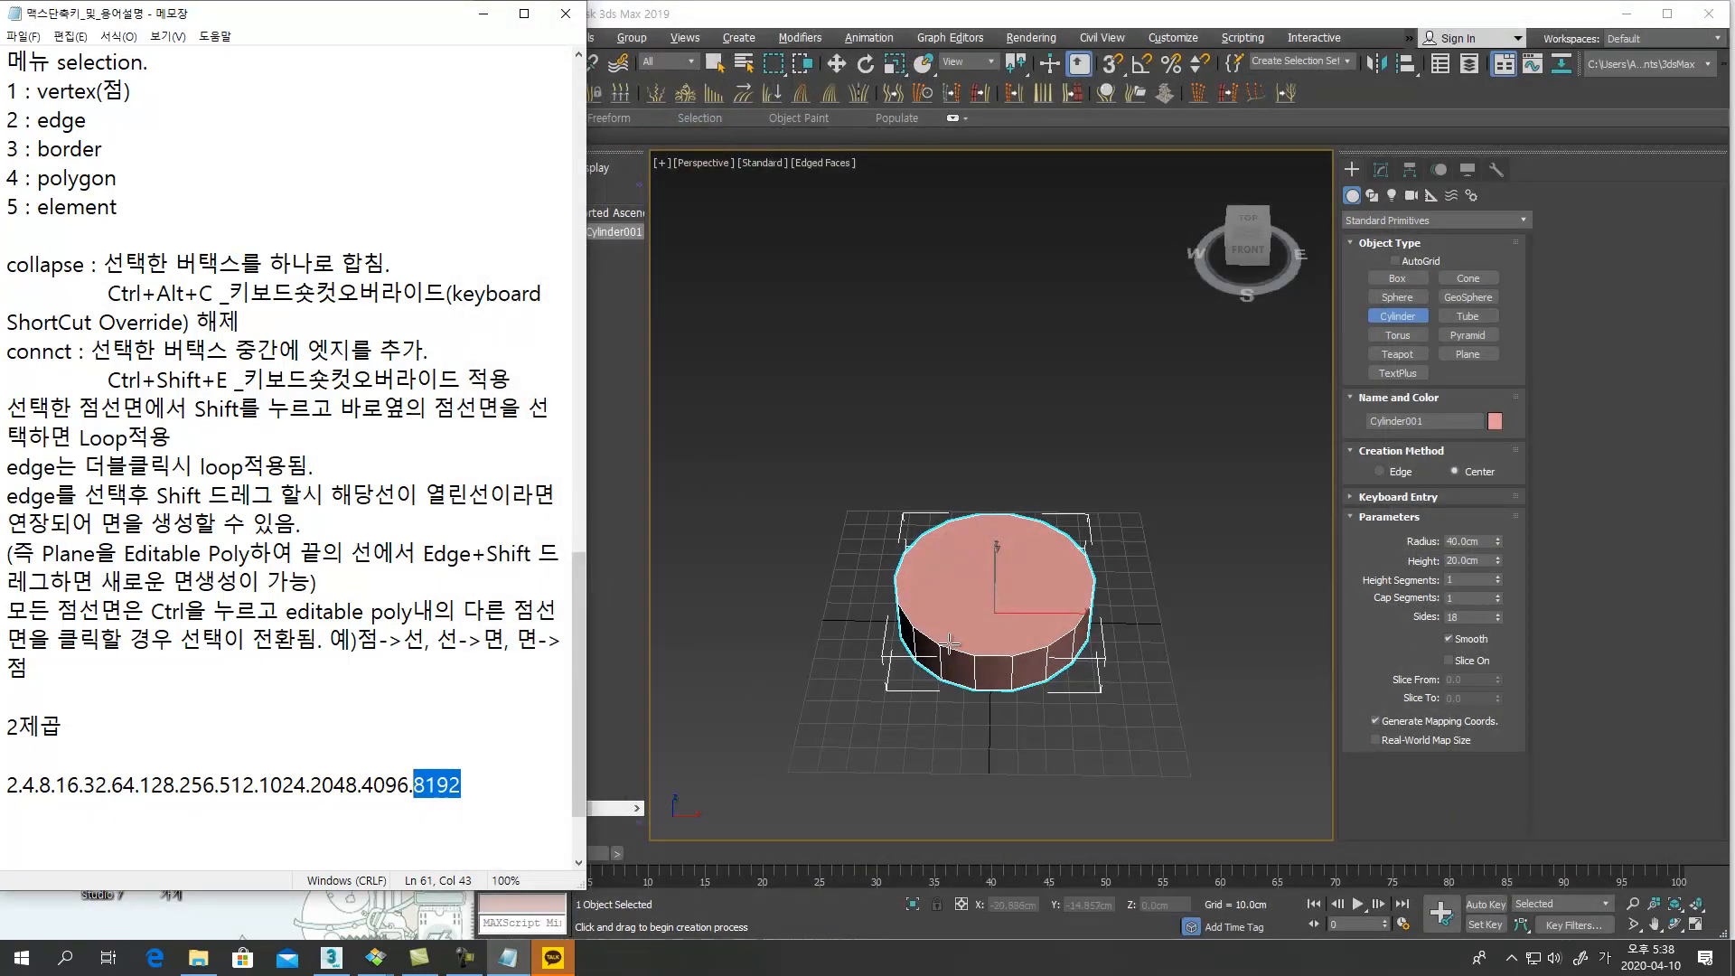
left_click(820, 705)
Set the cylinder's number of sides to 16
middle_click_drag(1046, 631, 1039, 592, "alt")
scroll(1039, 591, "up", 4)
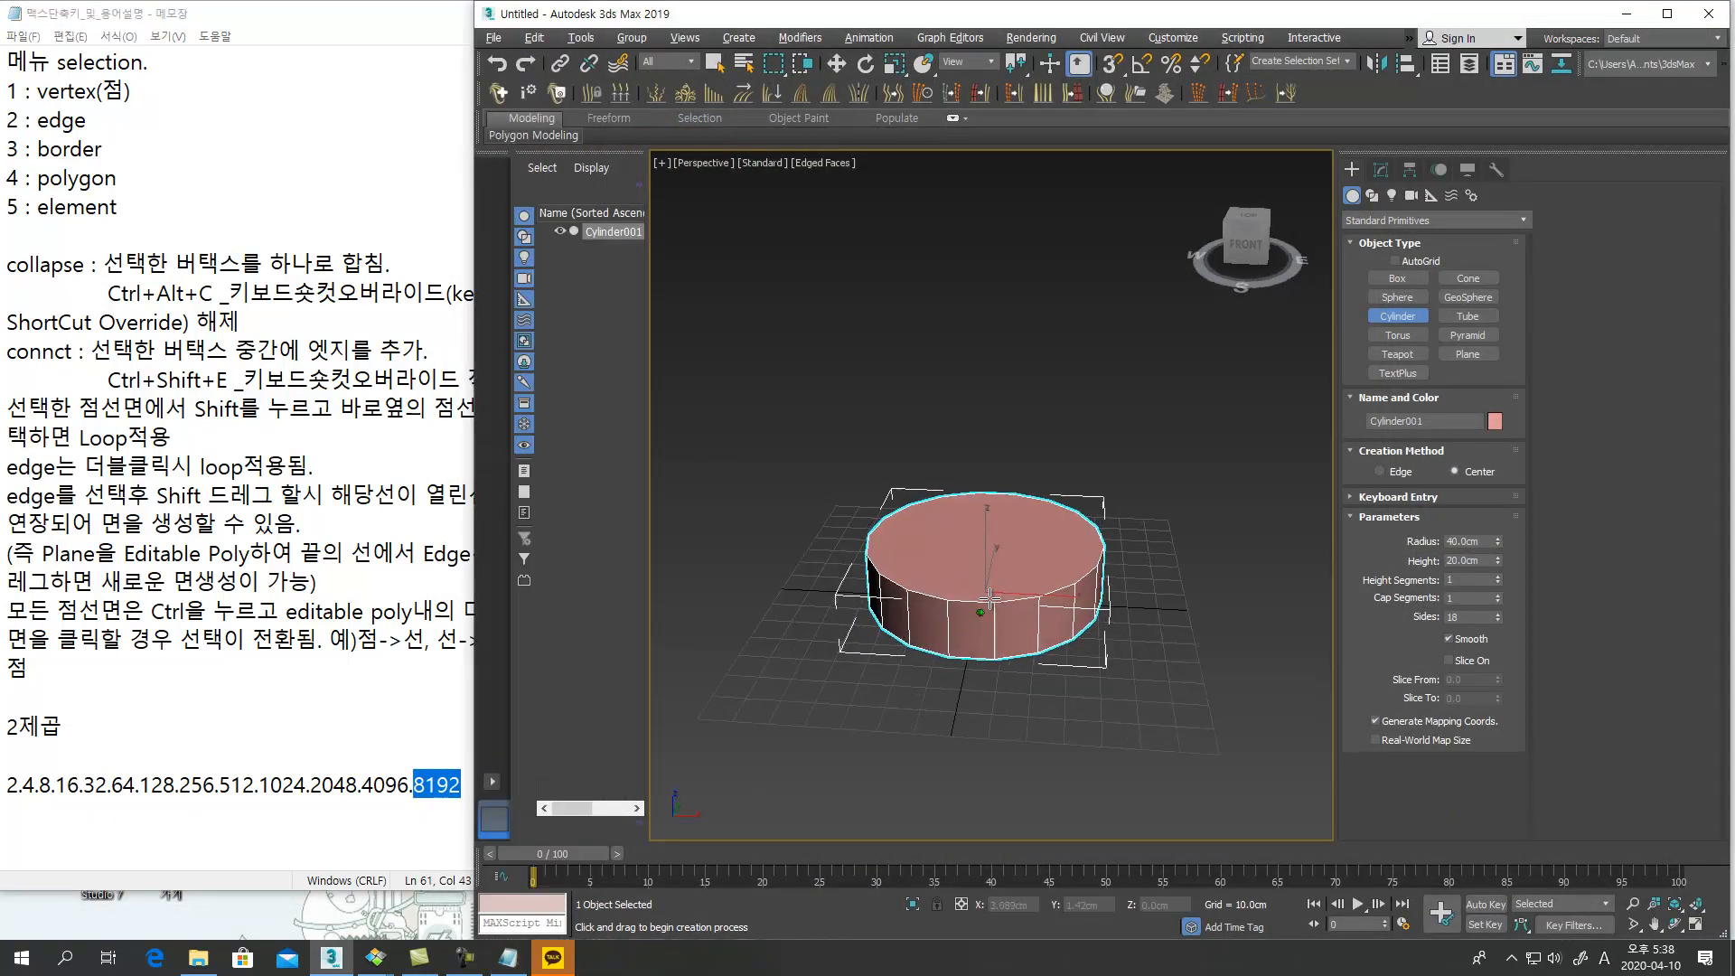
middle_click_drag(1226, 569, 1224, 588, "alt")
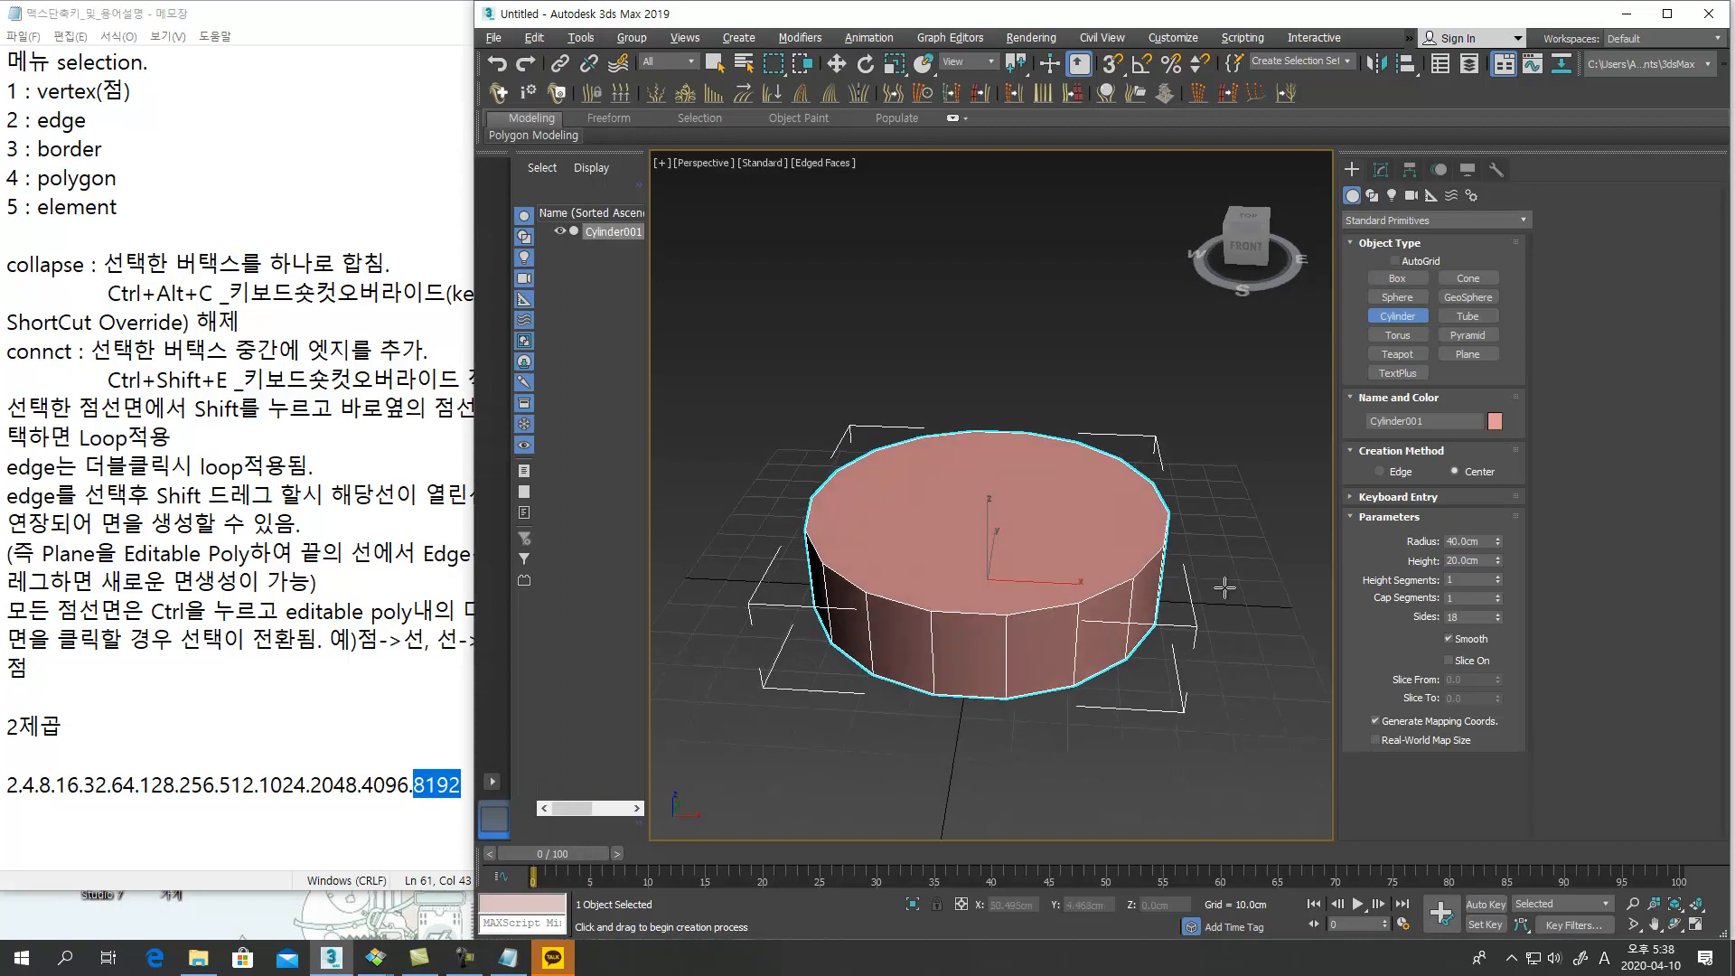
double_click(1465, 618)
type("16")
key("Return")
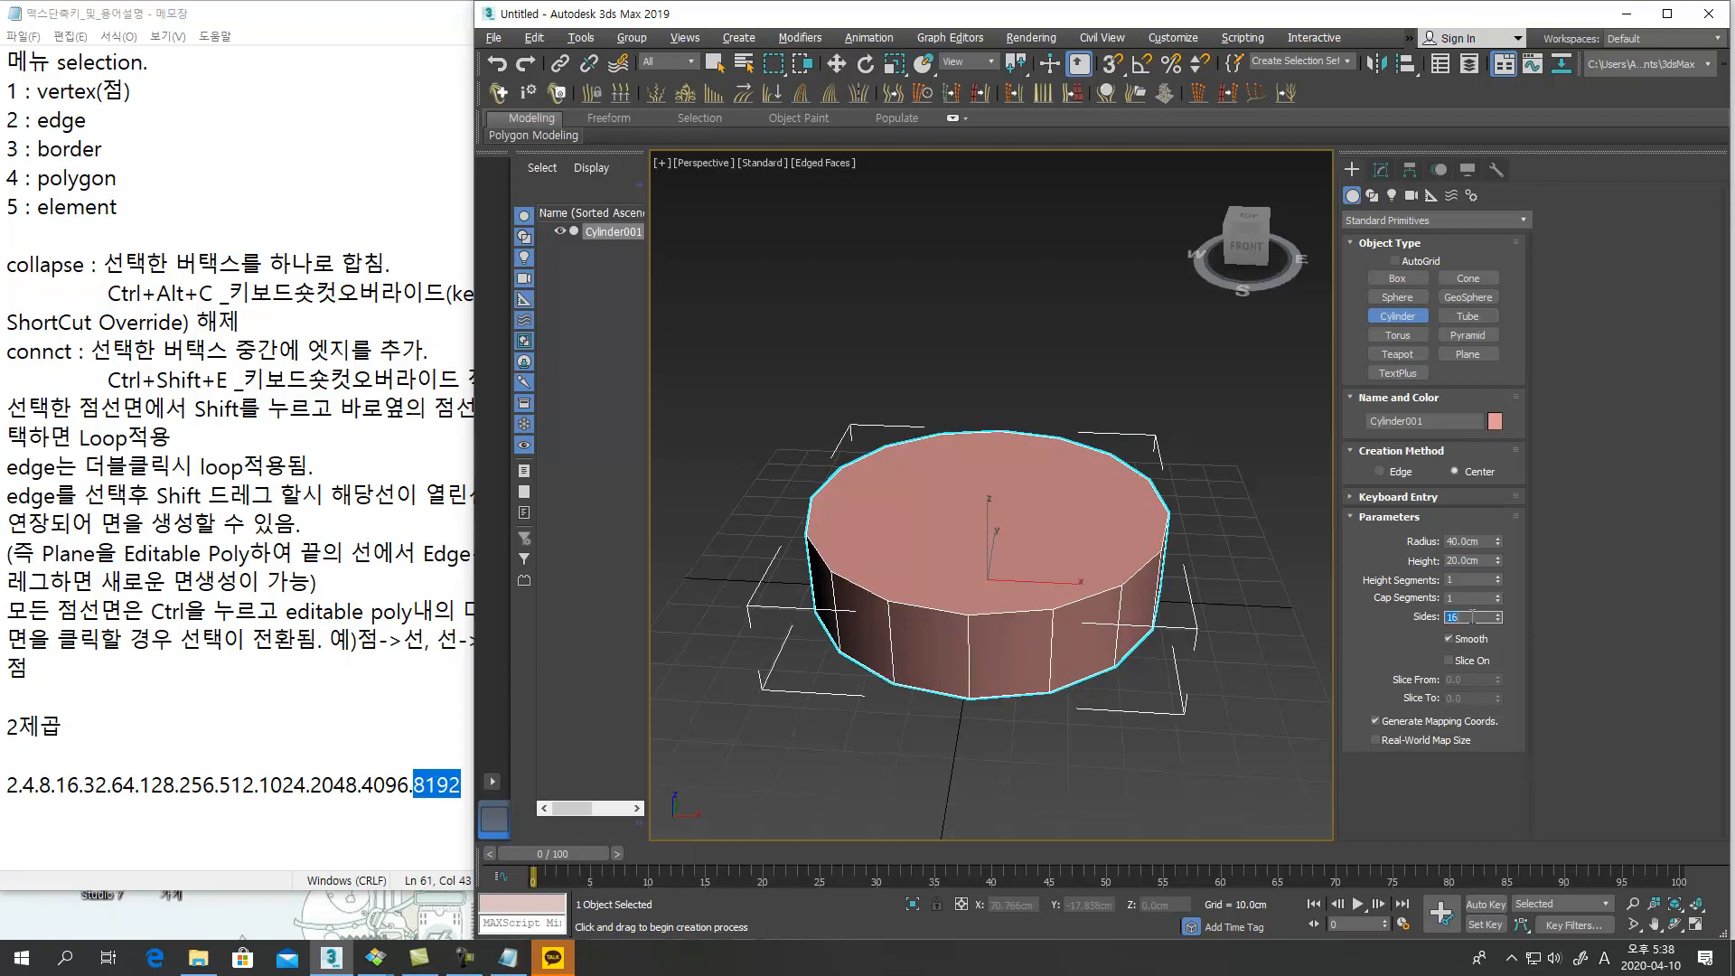
Activate the Move tool and reset the cylinder's X and Y position to 0 cm
mouse_move(1082, 741)
middle_mouse_down()
mouse_move(1066, 697)
mouse_move(1072, 759)
middle_mouse_up()
key("w")
right_click(1044, 905)
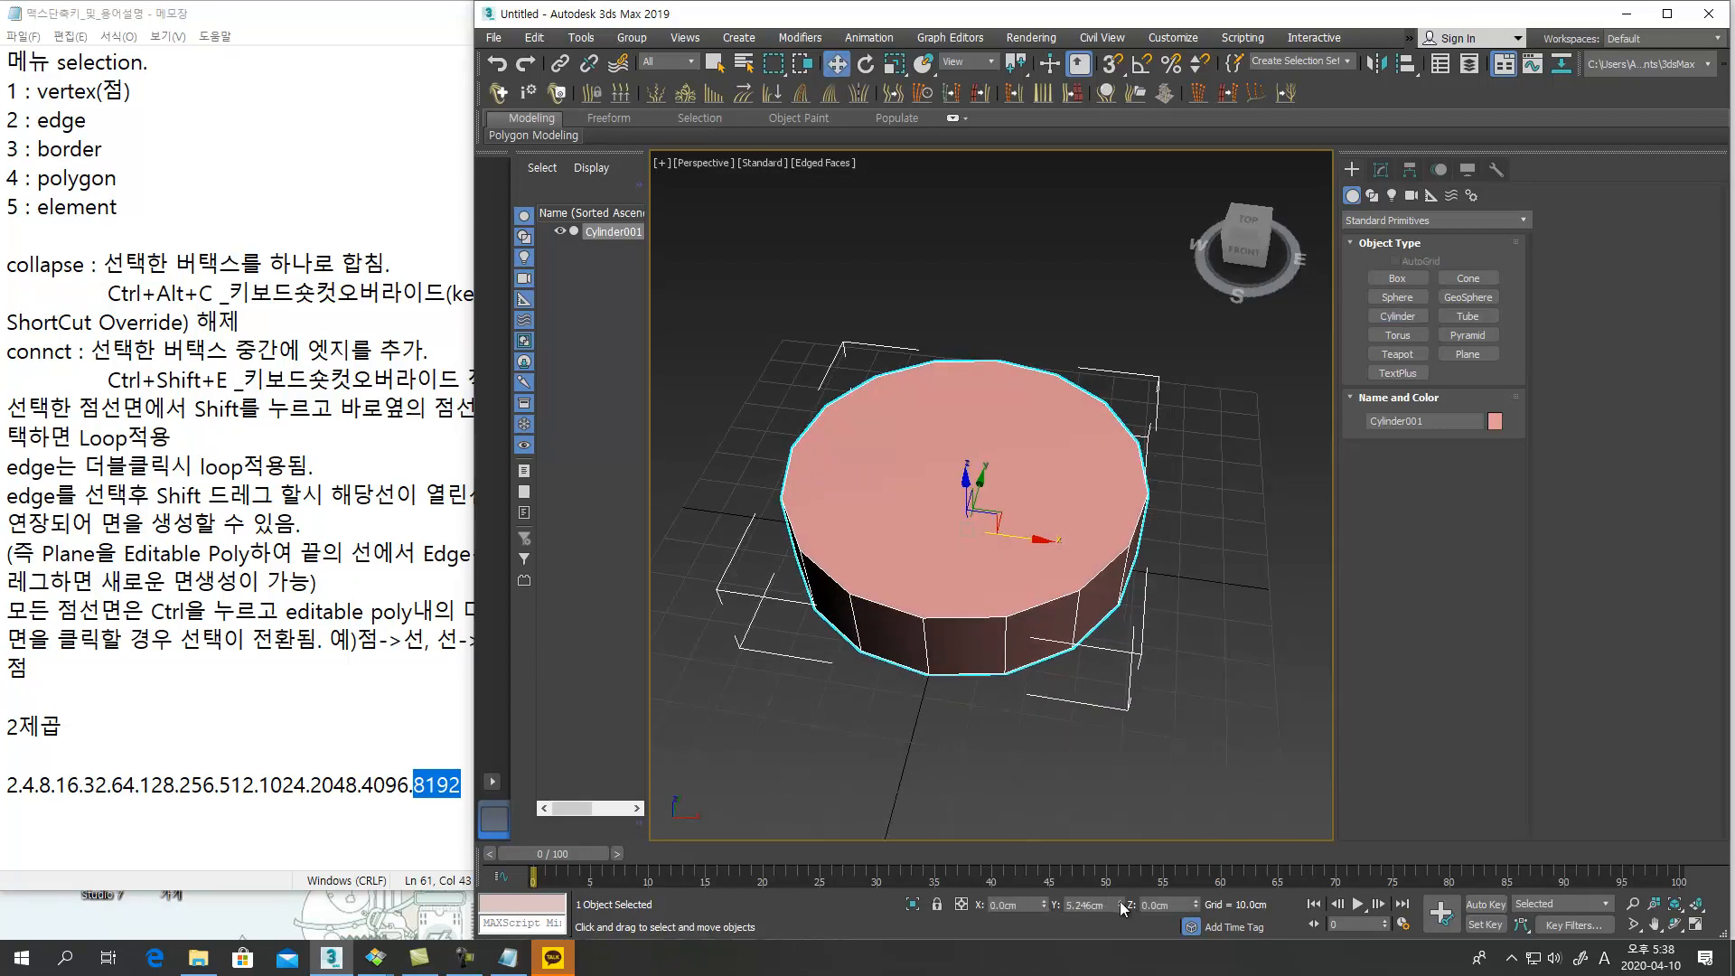
right_click(1121, 906)
Show the cylinder in wireframe to examine its 16 divisions and open its parameters for modification
middle_click_drag(1133, 640, 1167, 703, "alt")
key("F3")
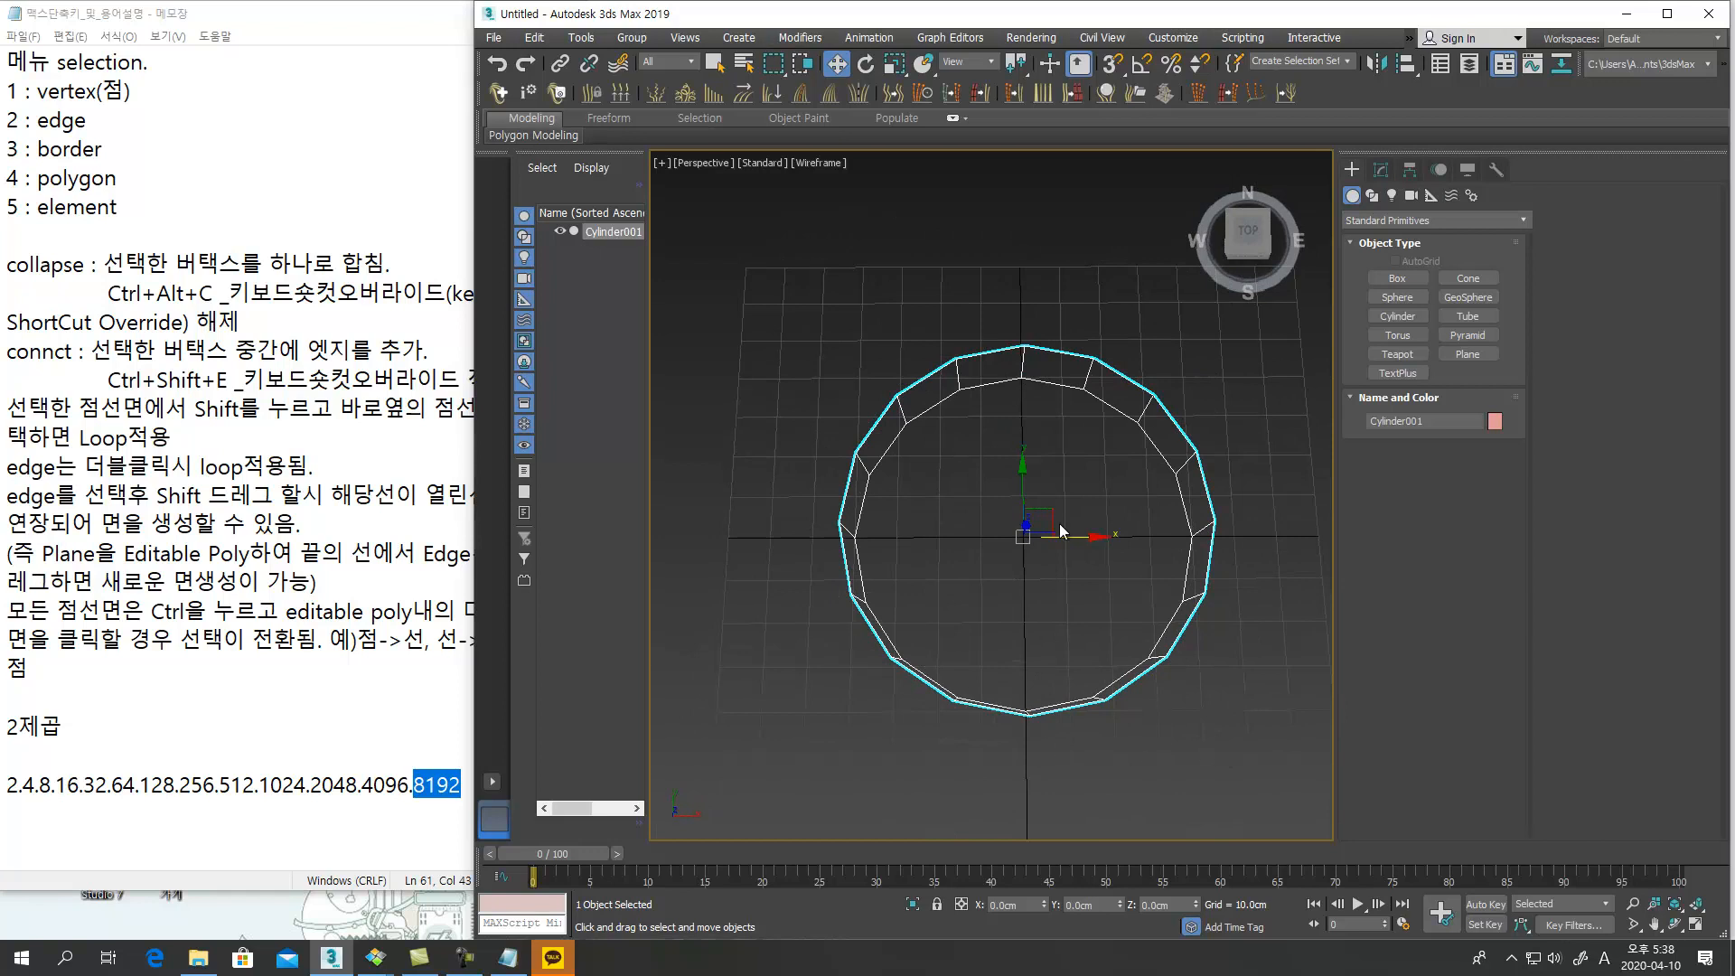
left_click(1380, 169)
middle_click_drag(1186, 594, 1125, 558, "alt")
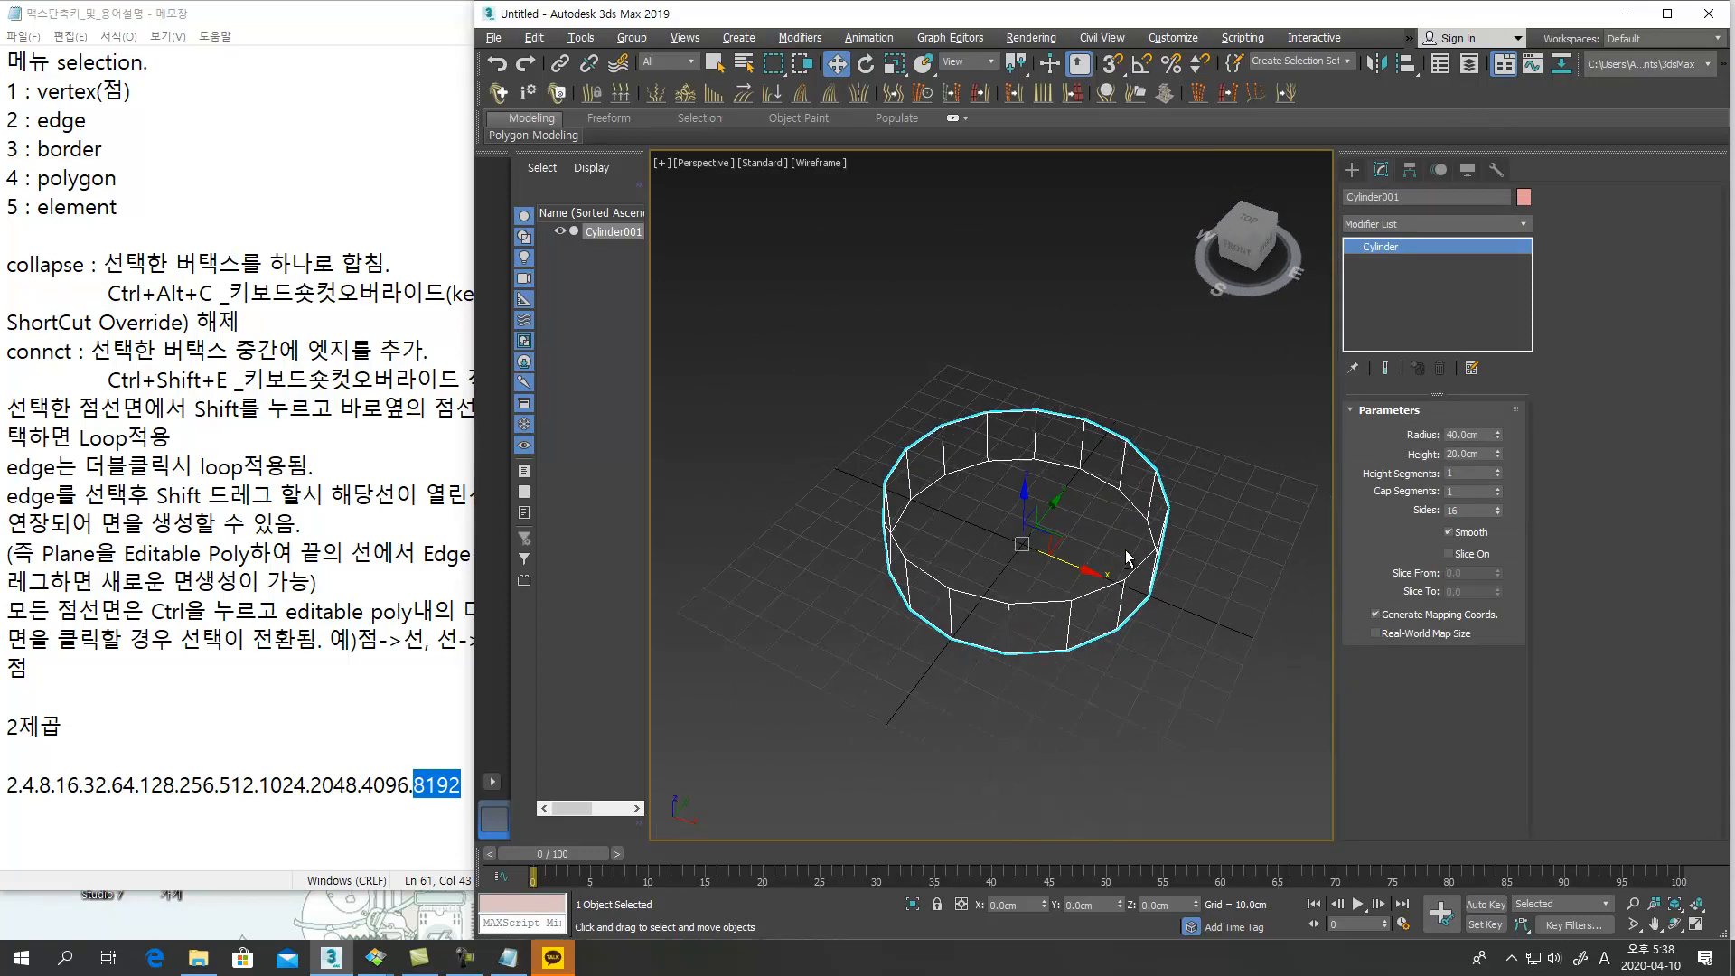
scroll(1044, 514, "up", 1)
middle_click_drag(1045, 512, 1051, 536)
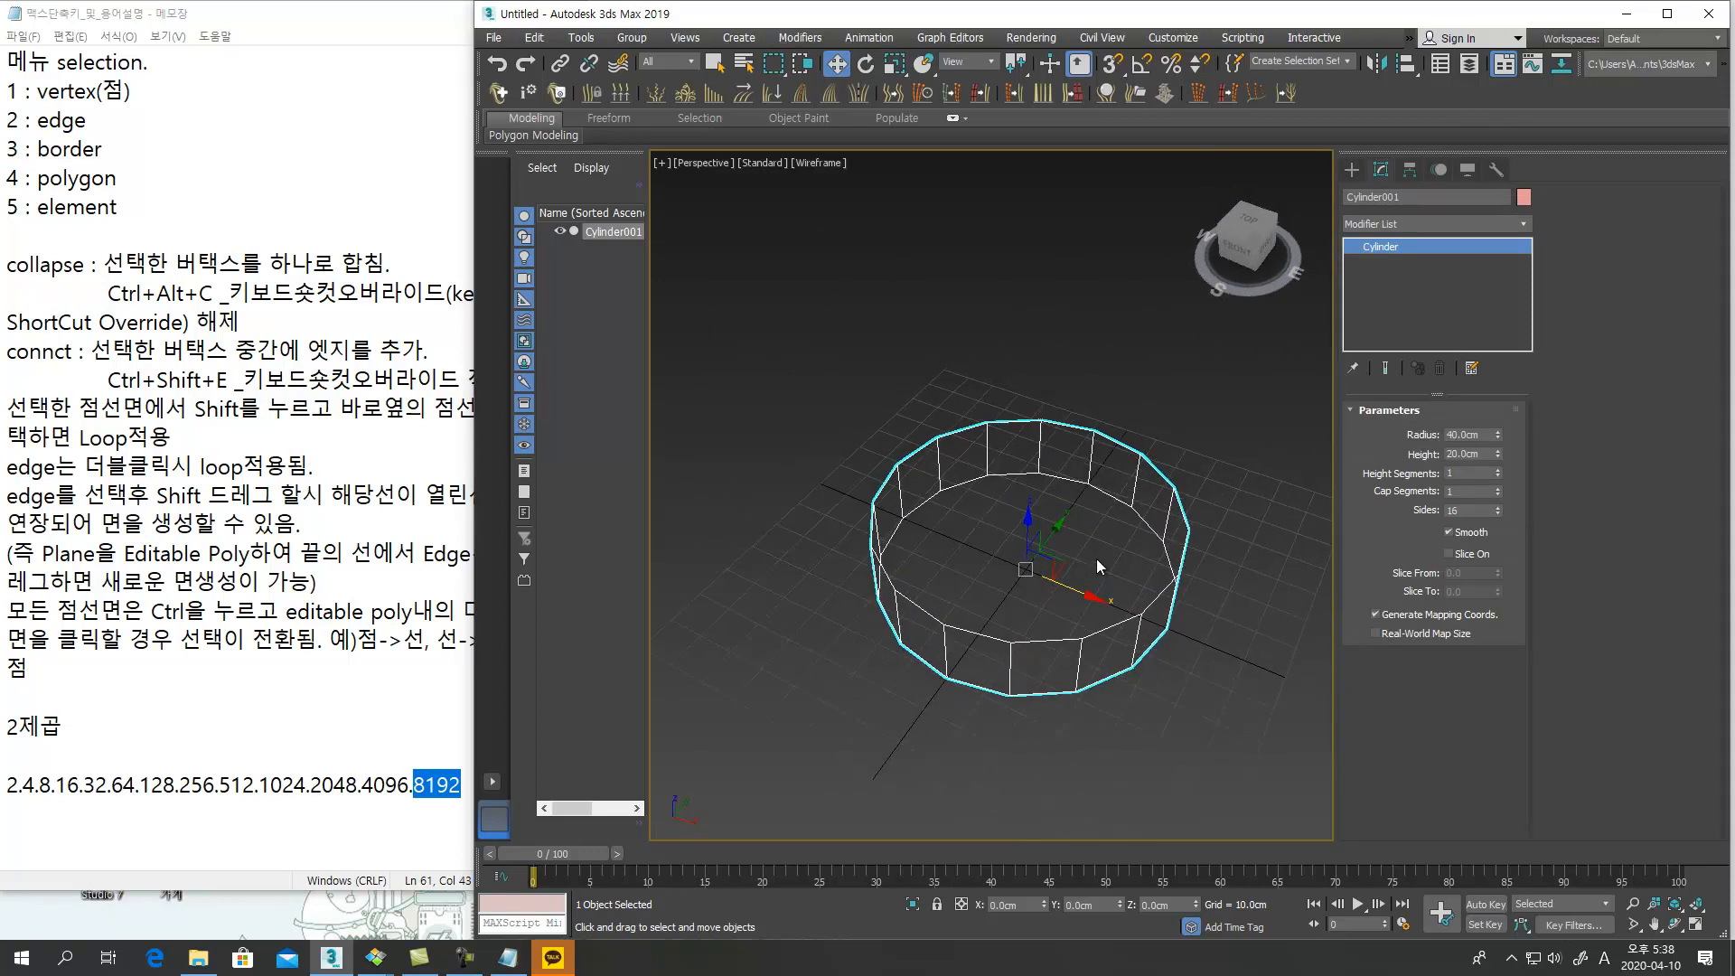
left_click_drag(1469, 511, 1271, 544)
middle_click_drag(1086, 633, 1034, 666)
scroll(1066, 596, "down", 4)
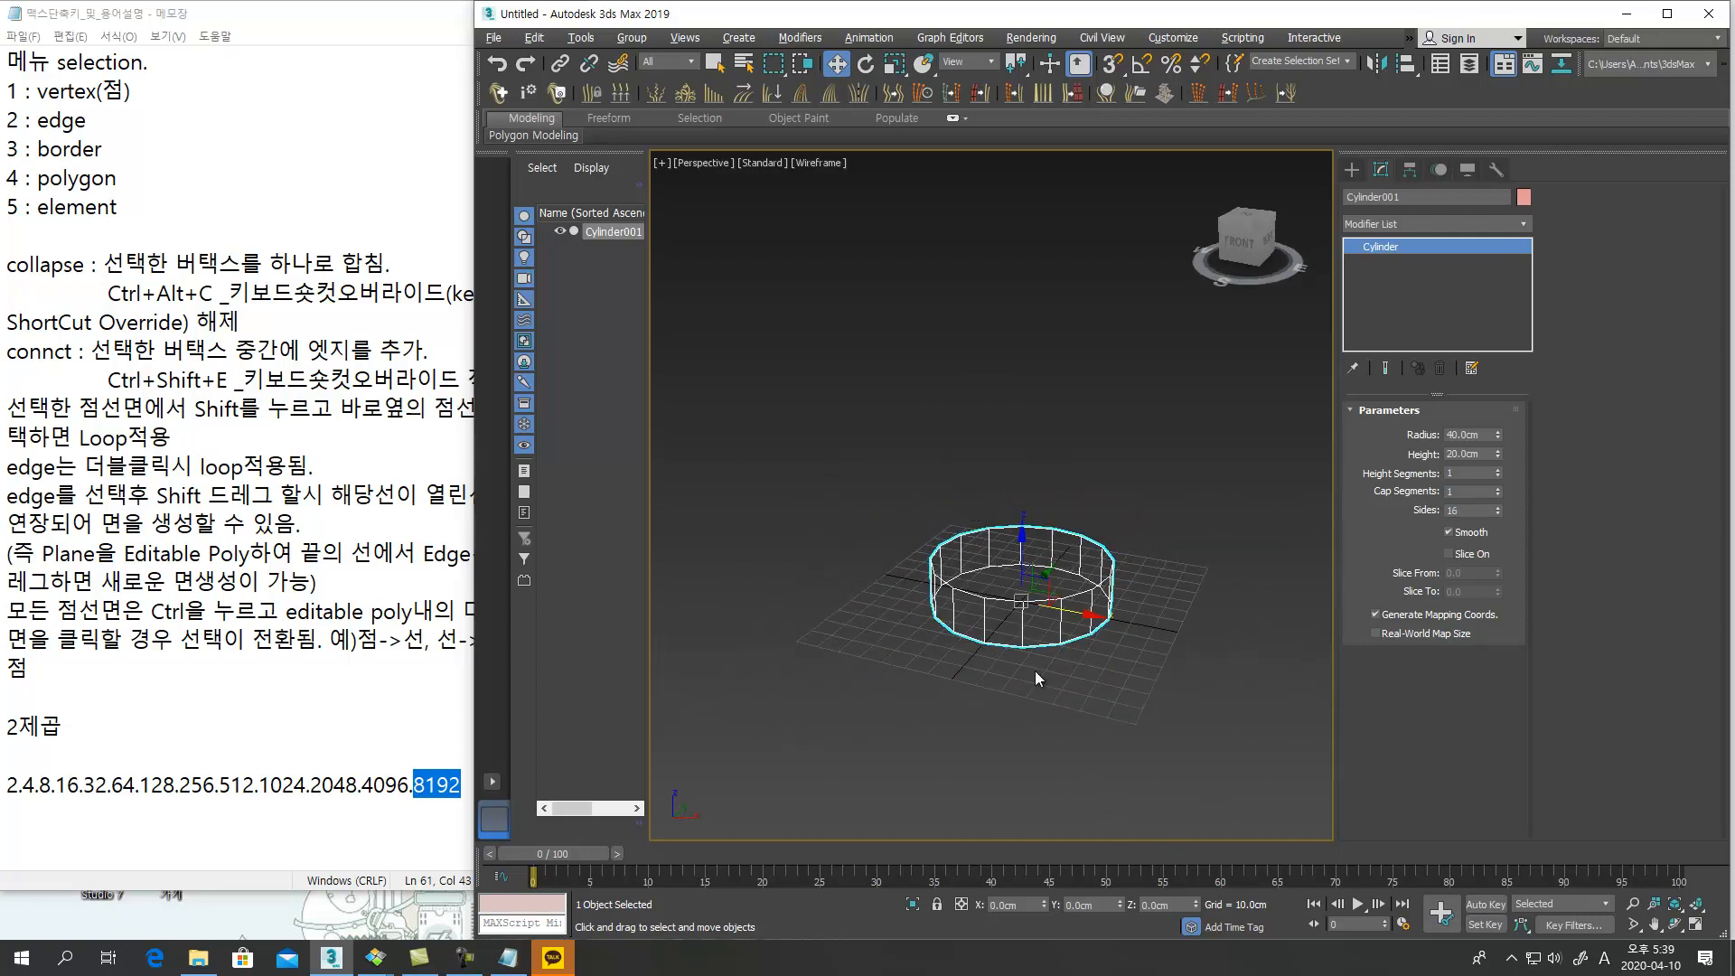
Return the viewport to shaded display with edged faces and undo a trial move of the cylinder
key("F4")
mouse_move(1179, 599)
middle_mouse_down("alt")
mouse_move(1140, 594)
mouse_move(1139, 709)
middle_mouse_up("alt")
mouse_move(1032, 646)
left_mouse_down()
mouse_move(1040, 357)
mouse_move(1038, 617)
left_mouse_up()
key("ctrl+z")
middle_click_drag(1104, 664, 1118, 652, "alt")
Bring up the fire hydrant photo with the chains as a reference beside the 3ds Max viewport
left_click(375, 957)
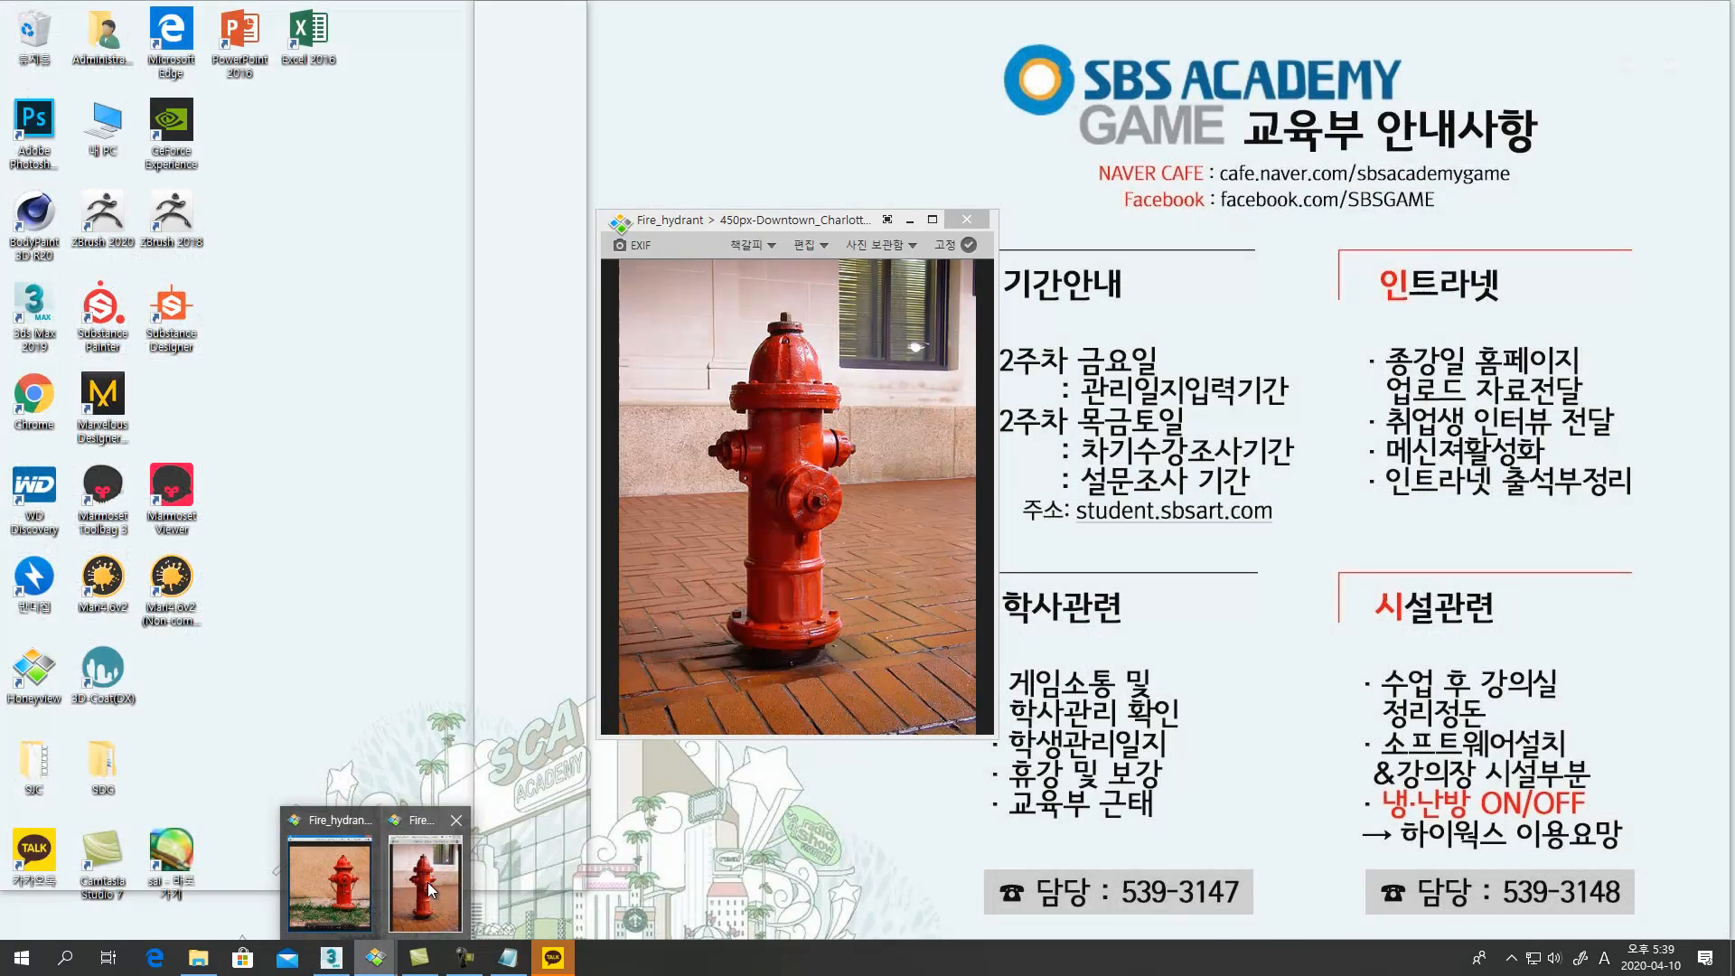
left_click(425, 882)
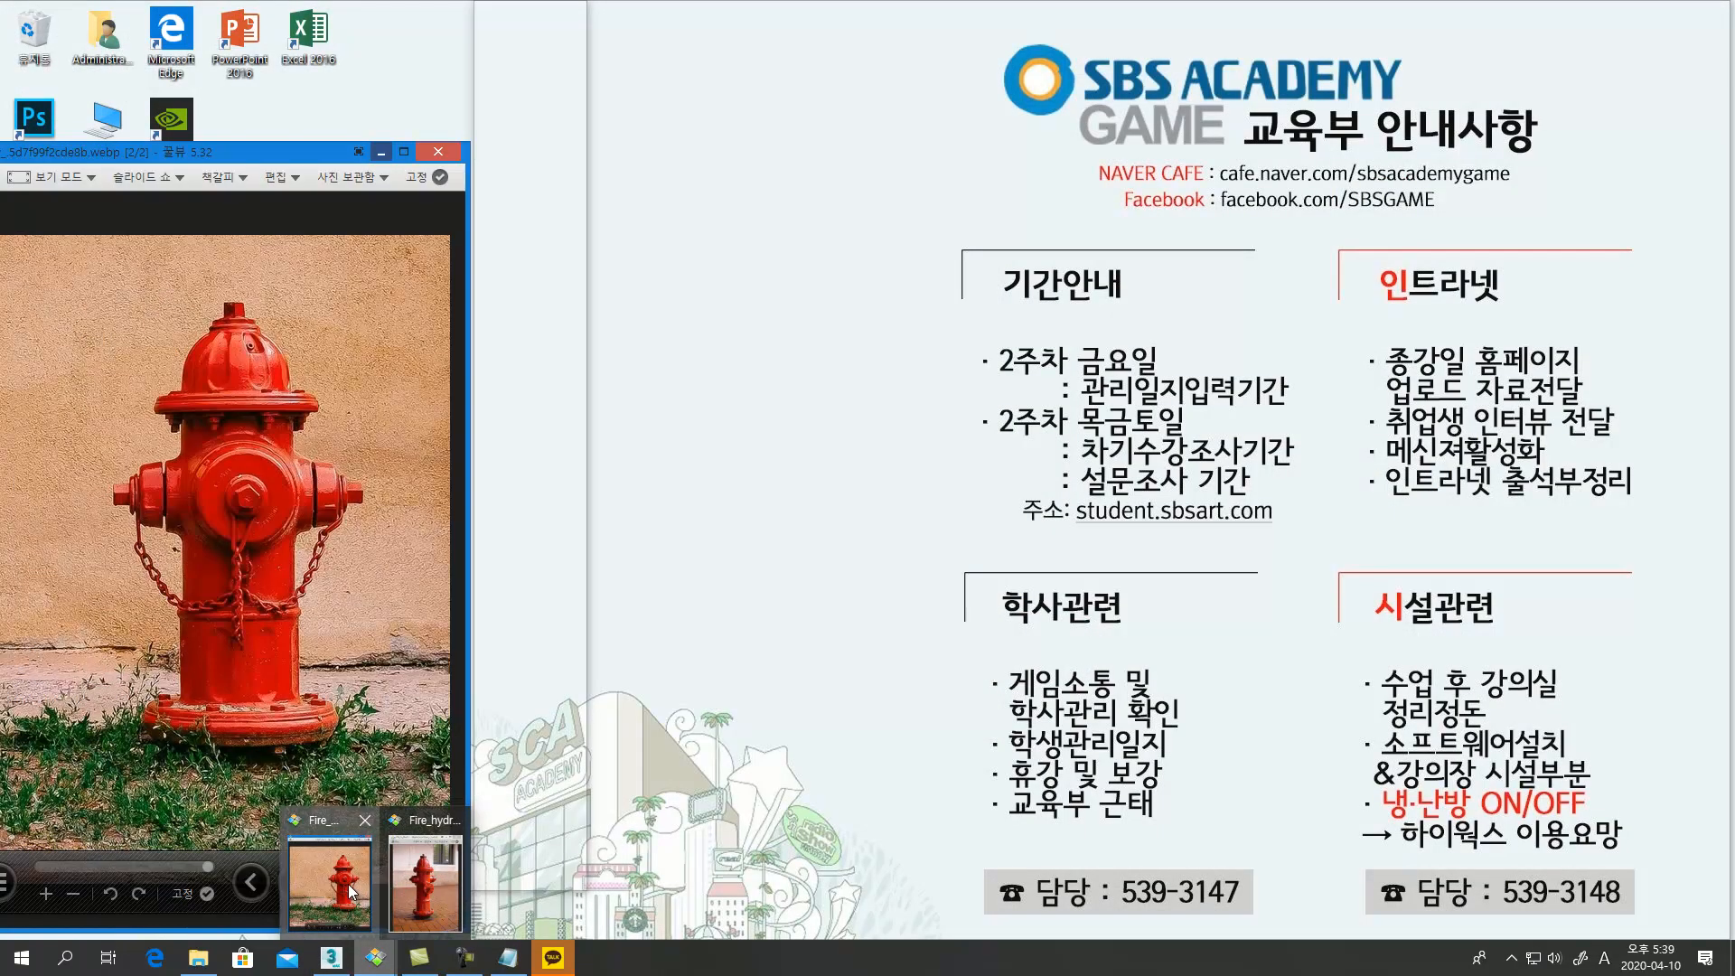
middle_click_drag(1138, 616, 1162, 583)
middle_click_drag(1127, 632, 1061, 705)
Change the cylinder's object color to dark red from the 3ds Max palette and reselect the cylinder
left_click(1472, 193)
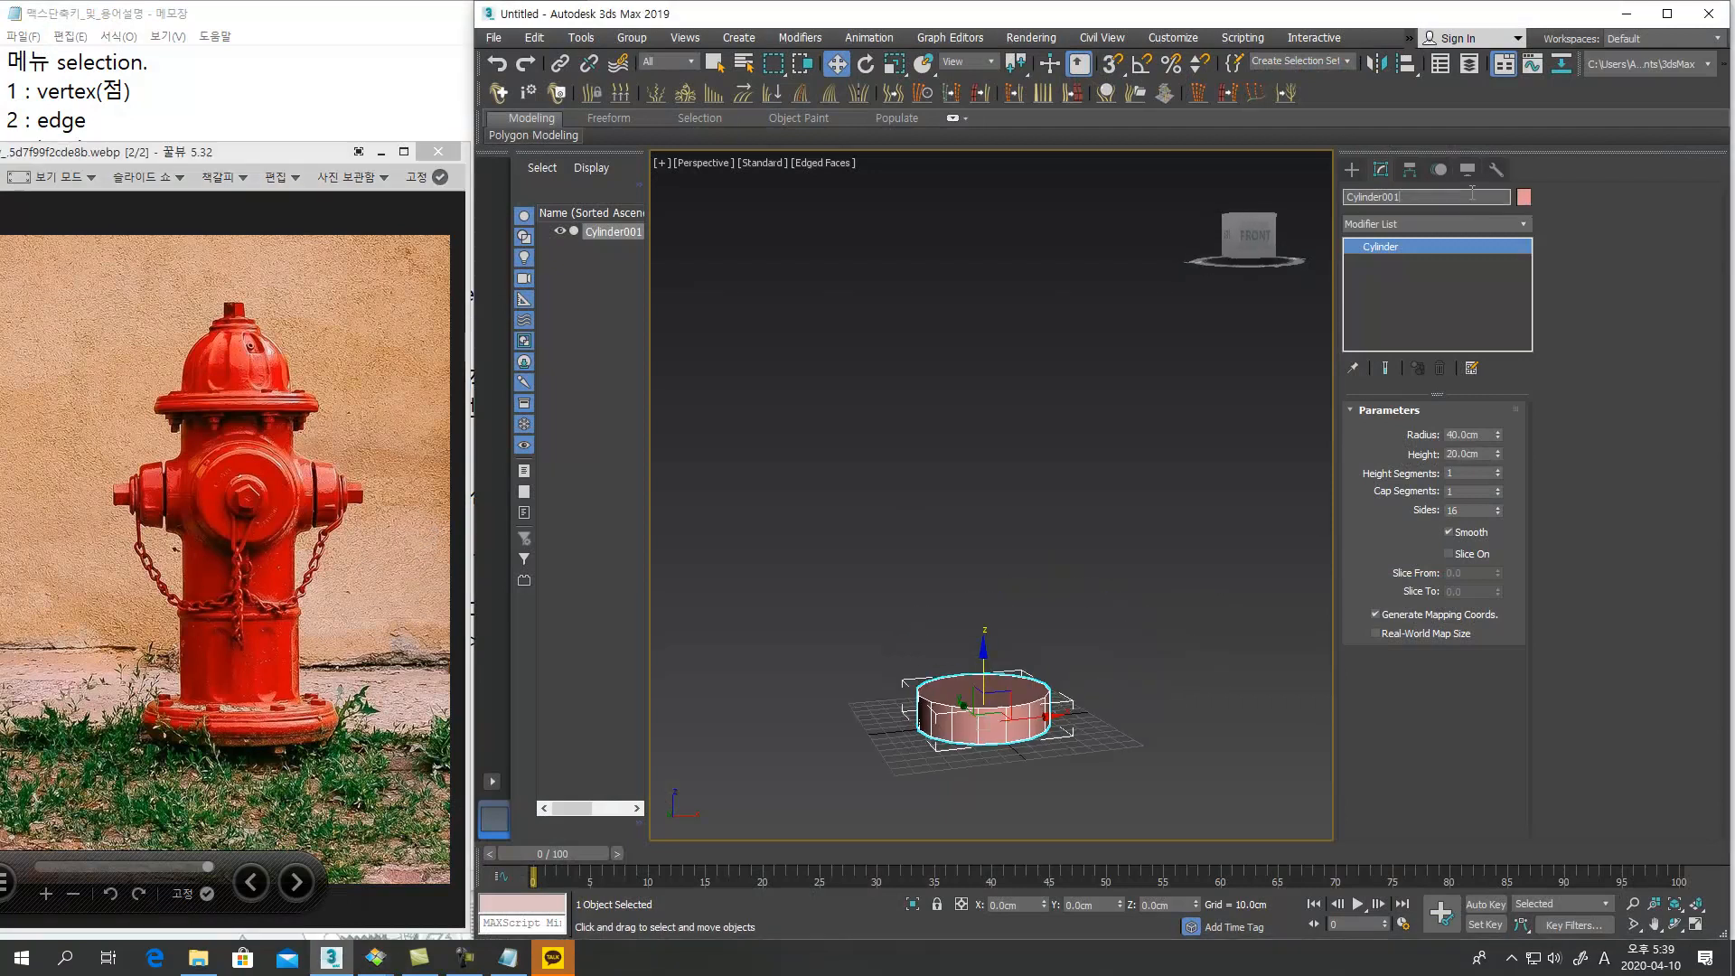
left_click(1523, 197)
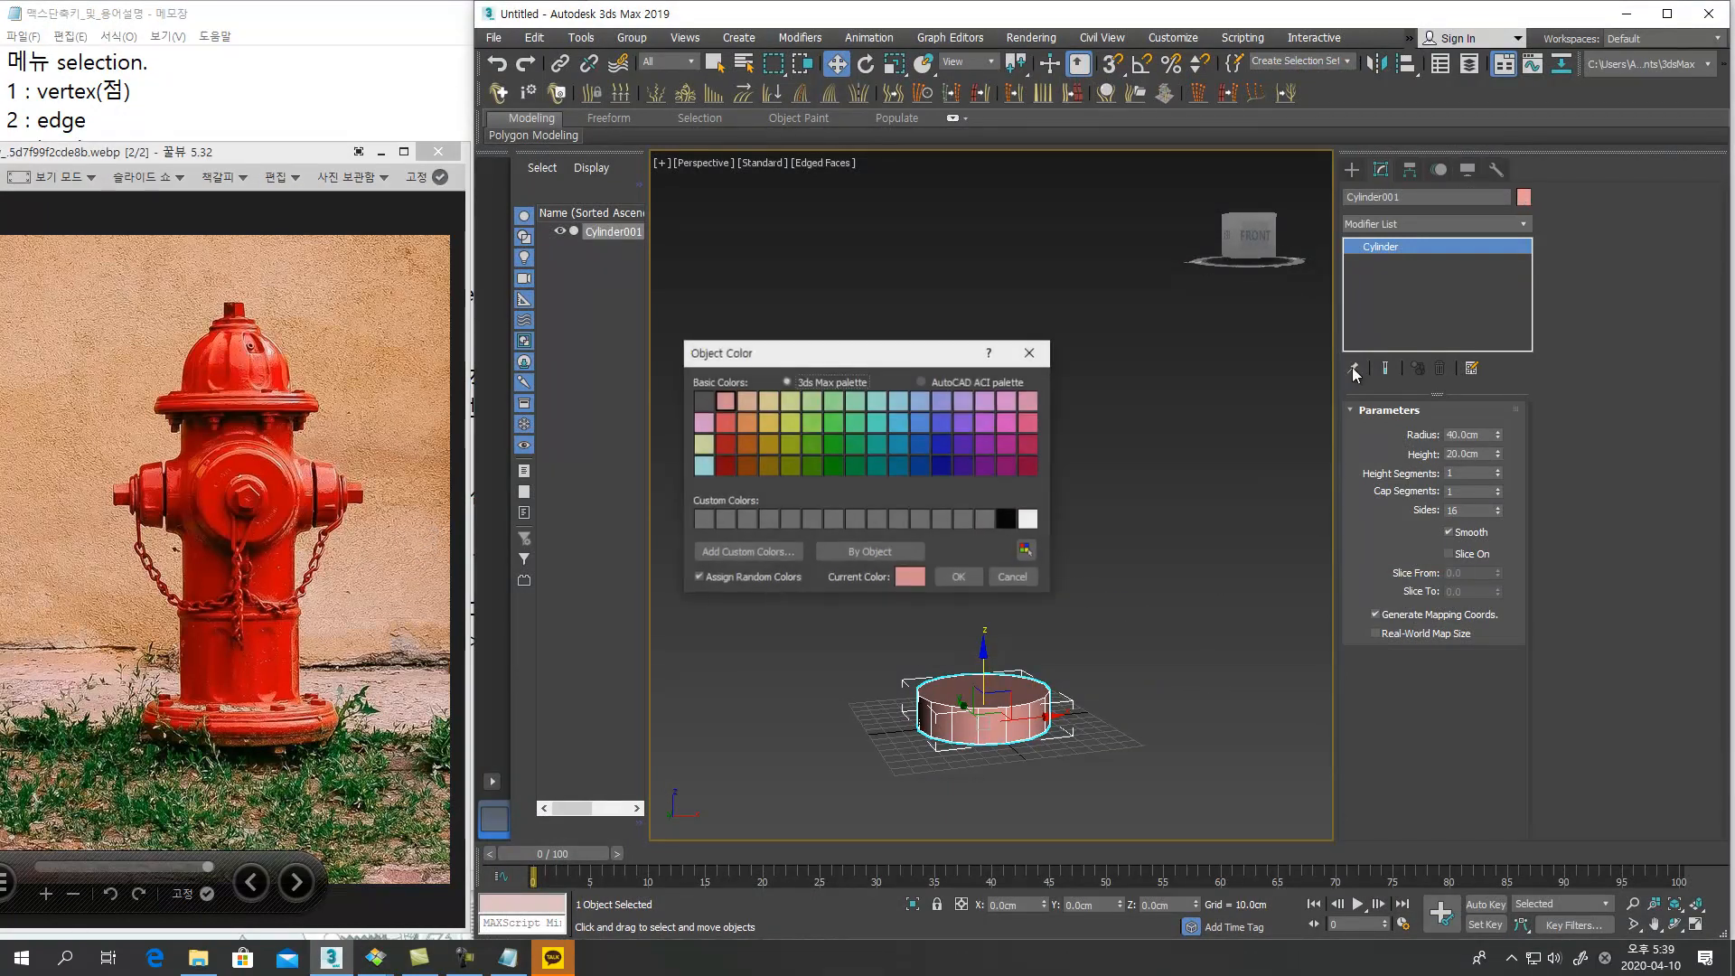
left_click_drag(899, 352, 944, 319)
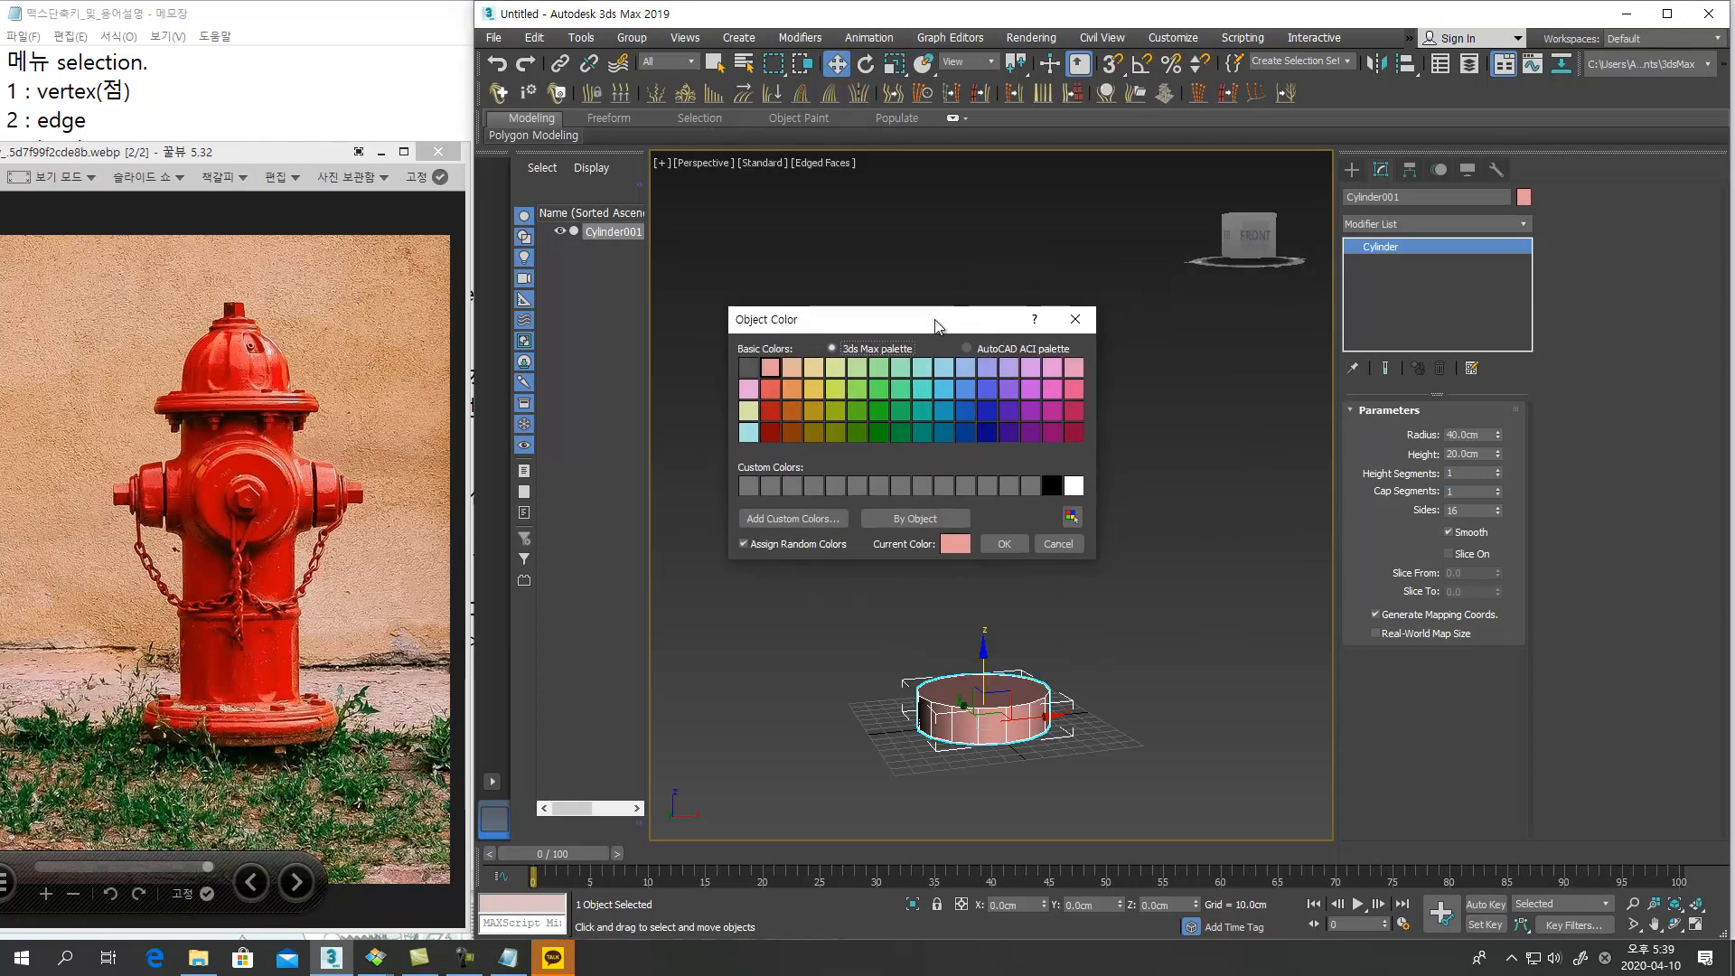
left_click(770, 433)
left_click(1004, 543)
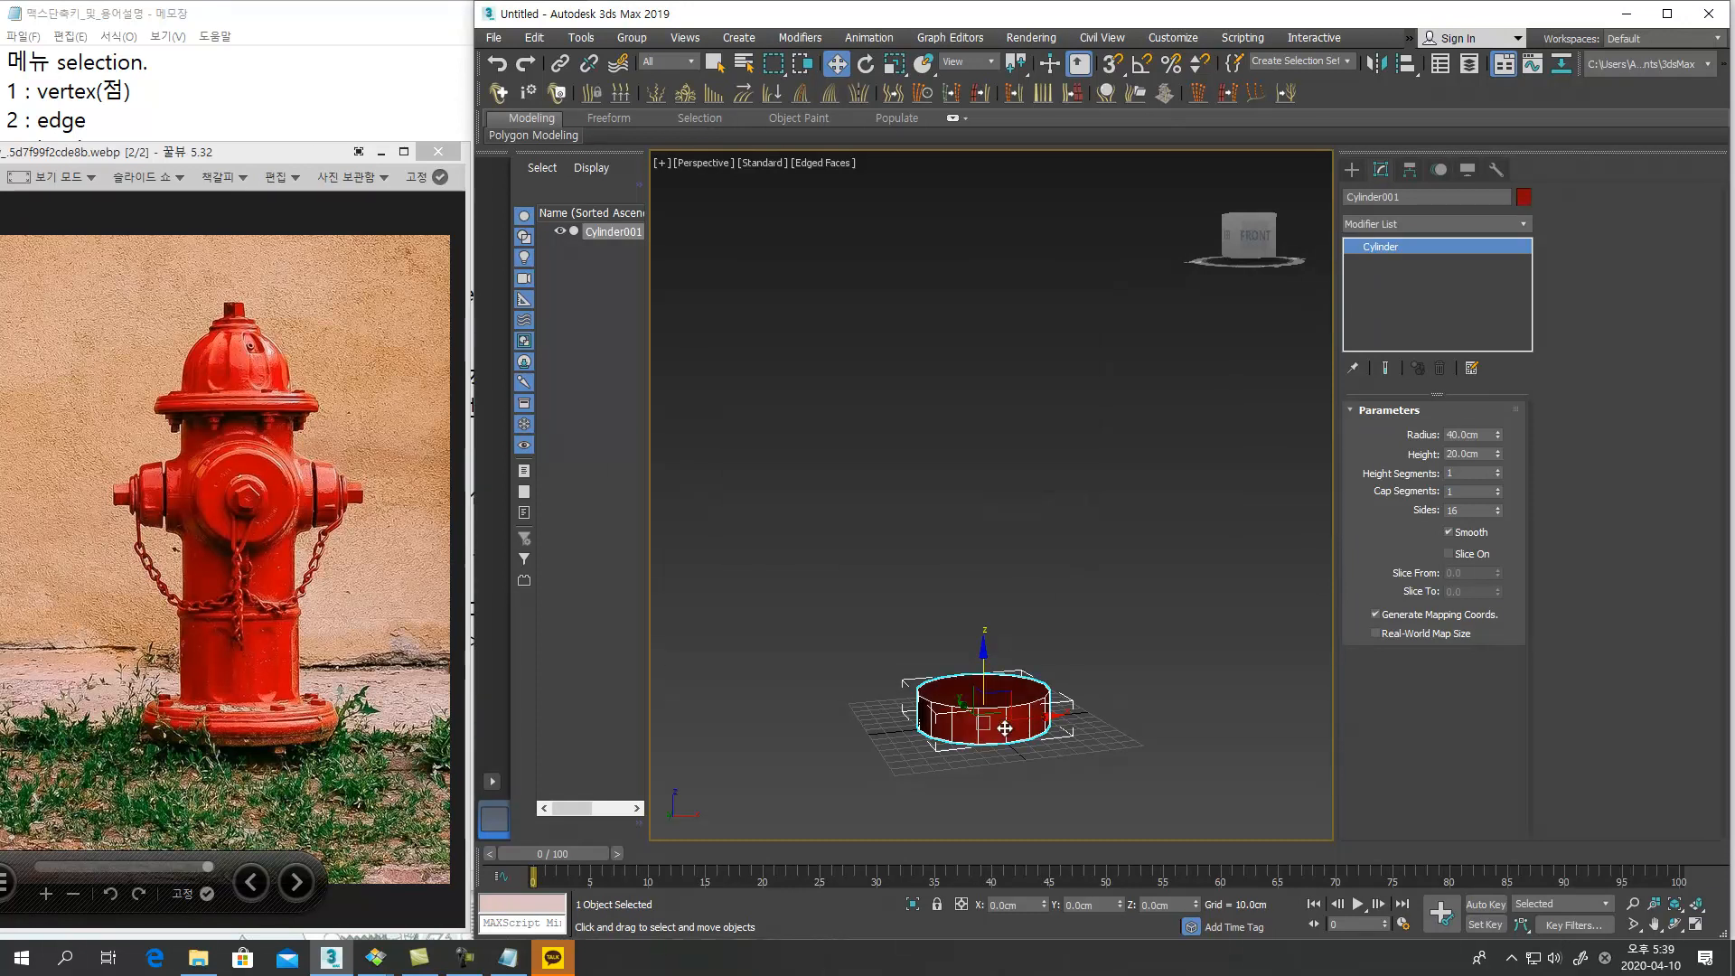
left_click(1126, 700)
left_click(1001, 729)
Stretch the cylinder's height freely, ending at about 174 cm
middle_click_drag(1093, 724, 1113, 777, "alt")
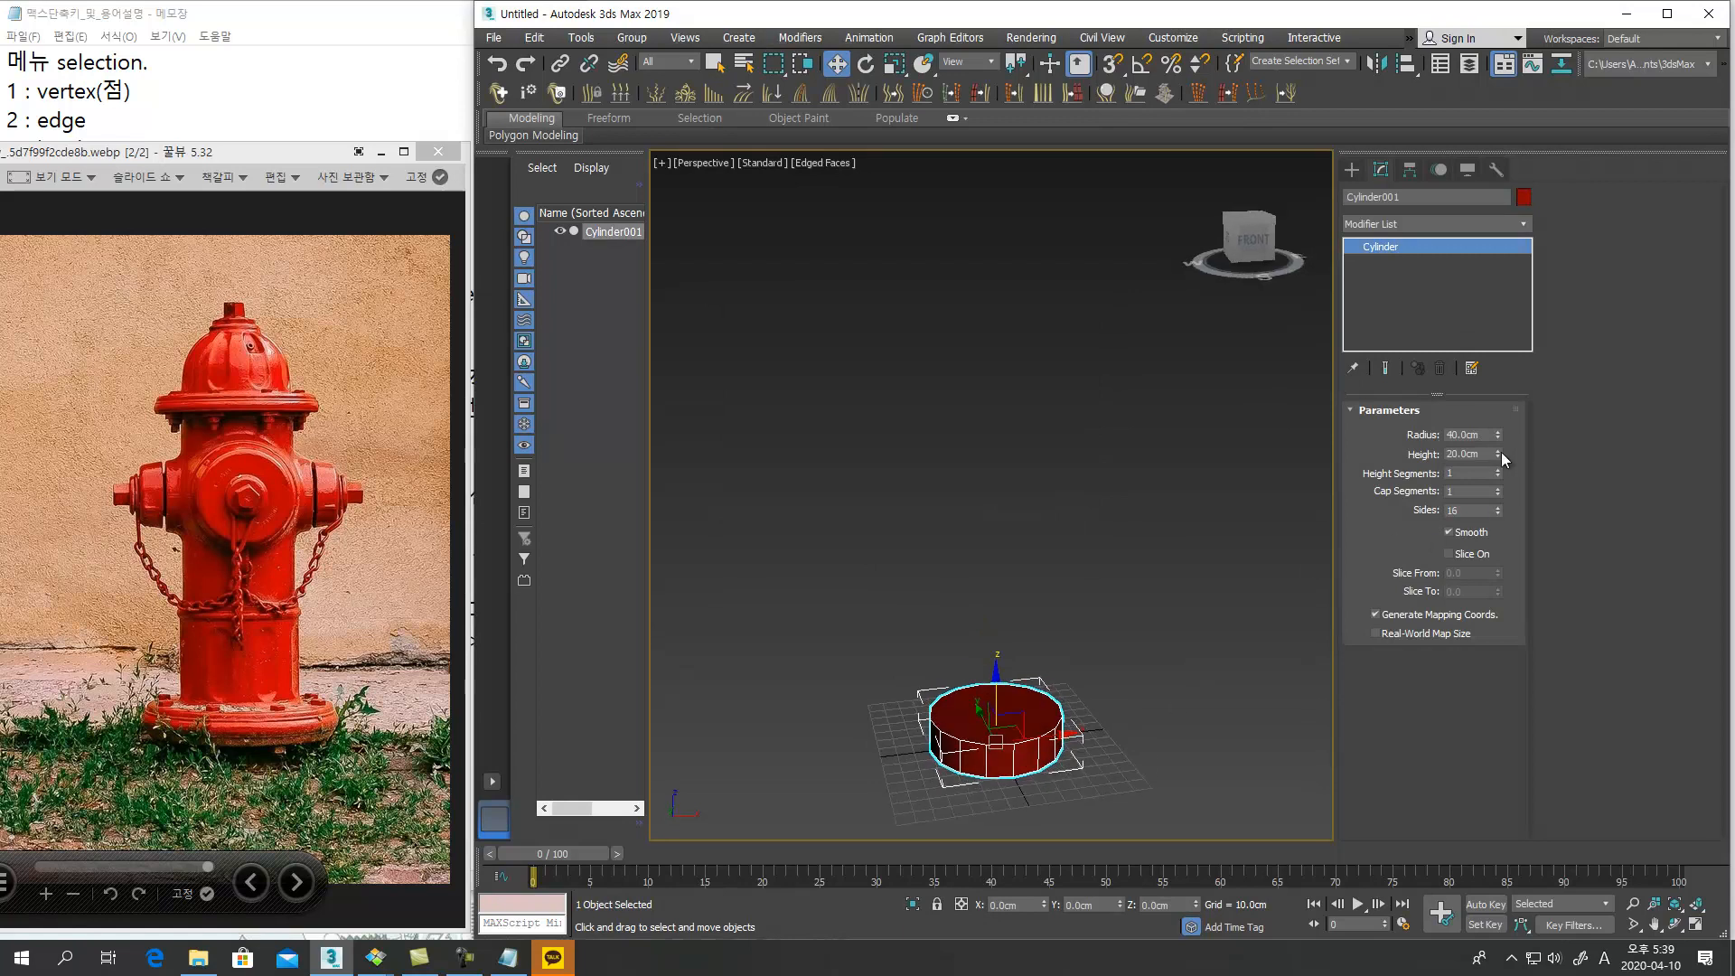
left_click_drag(1500, 452, 1539, 478)
middle_click_drag(967, 700, 748, 699)
middle_click_drag(747, 699, 882, 639, "alt")
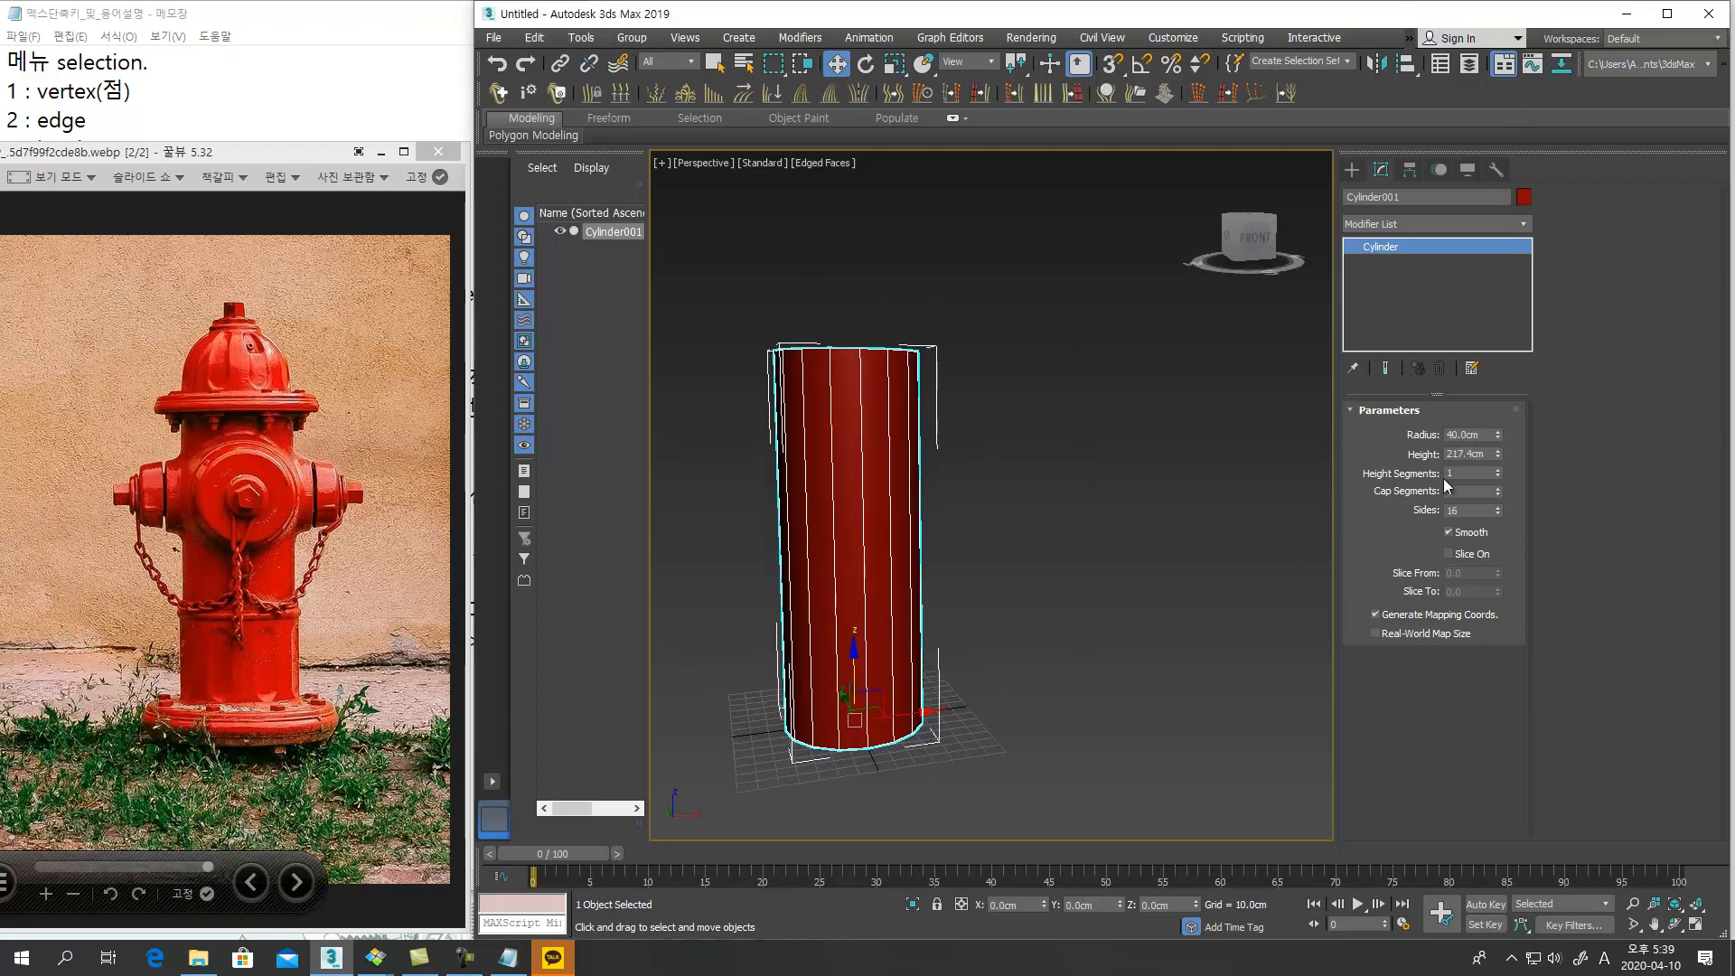
left_click_drag(1497, 454, 1386, 441)
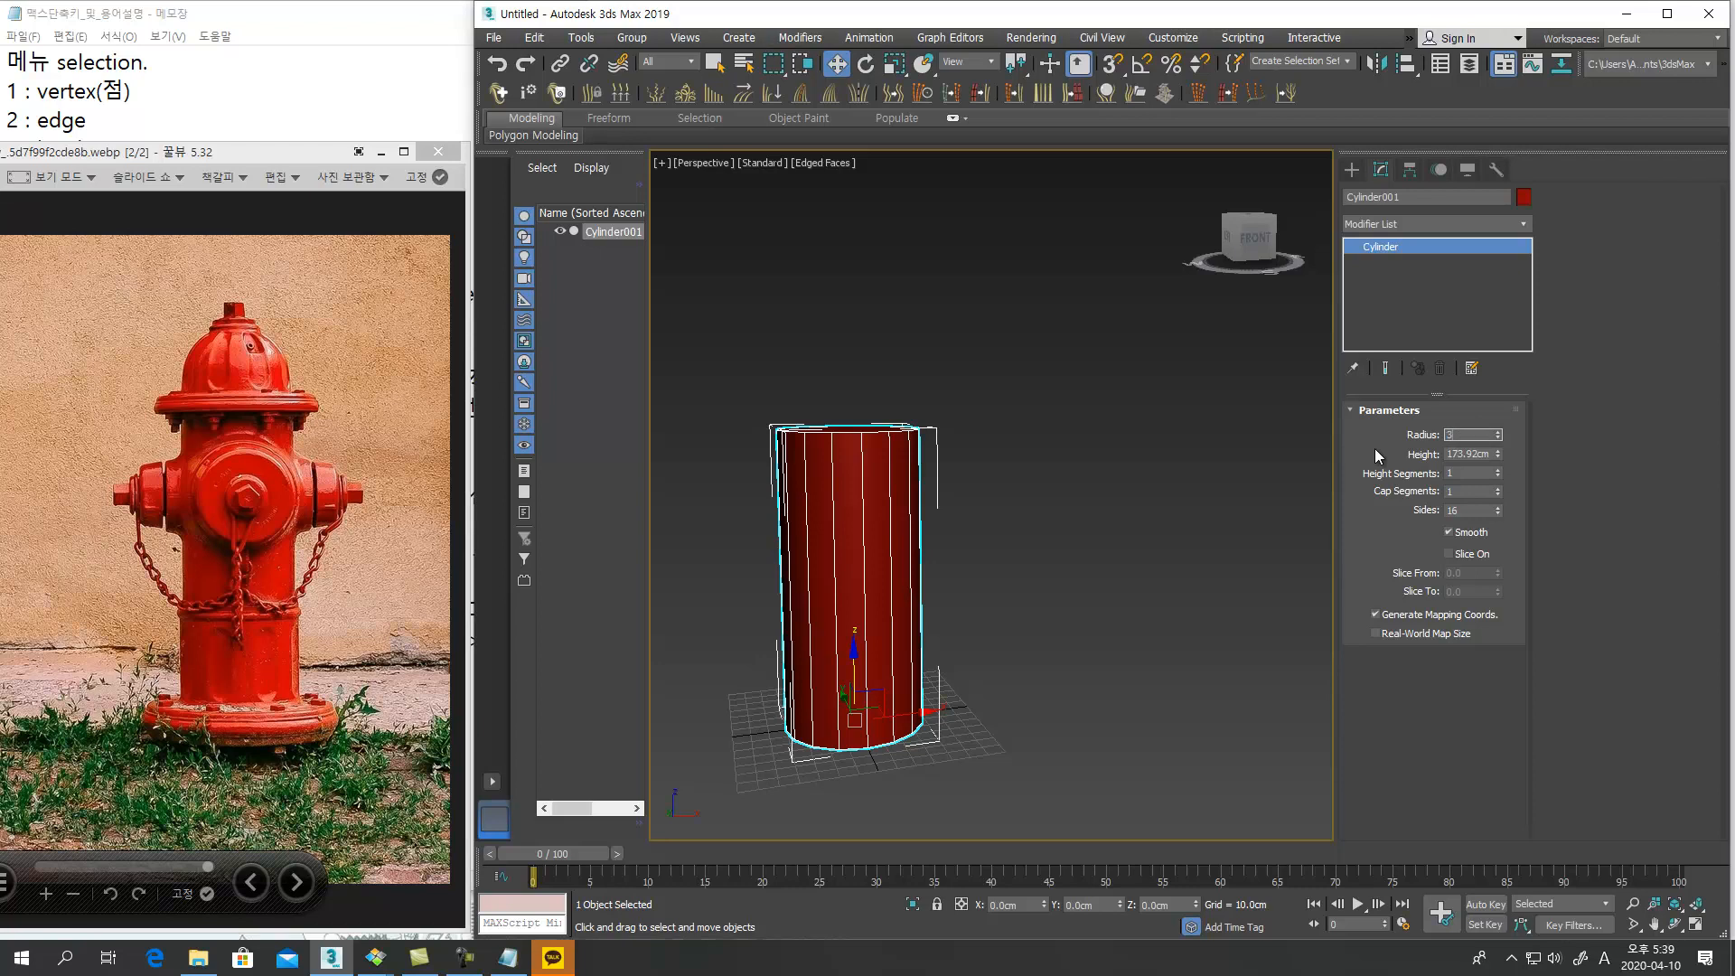
Try a cylinder radius of 30 cm, settle on 20 cm, and reduce the height to about 94 cm
type("30")
key("Return")
left_click_drag(1497, 454, 1497, 475)
type("20")
key("Return")
left_click_drag(1503, 457, 1502, 484)
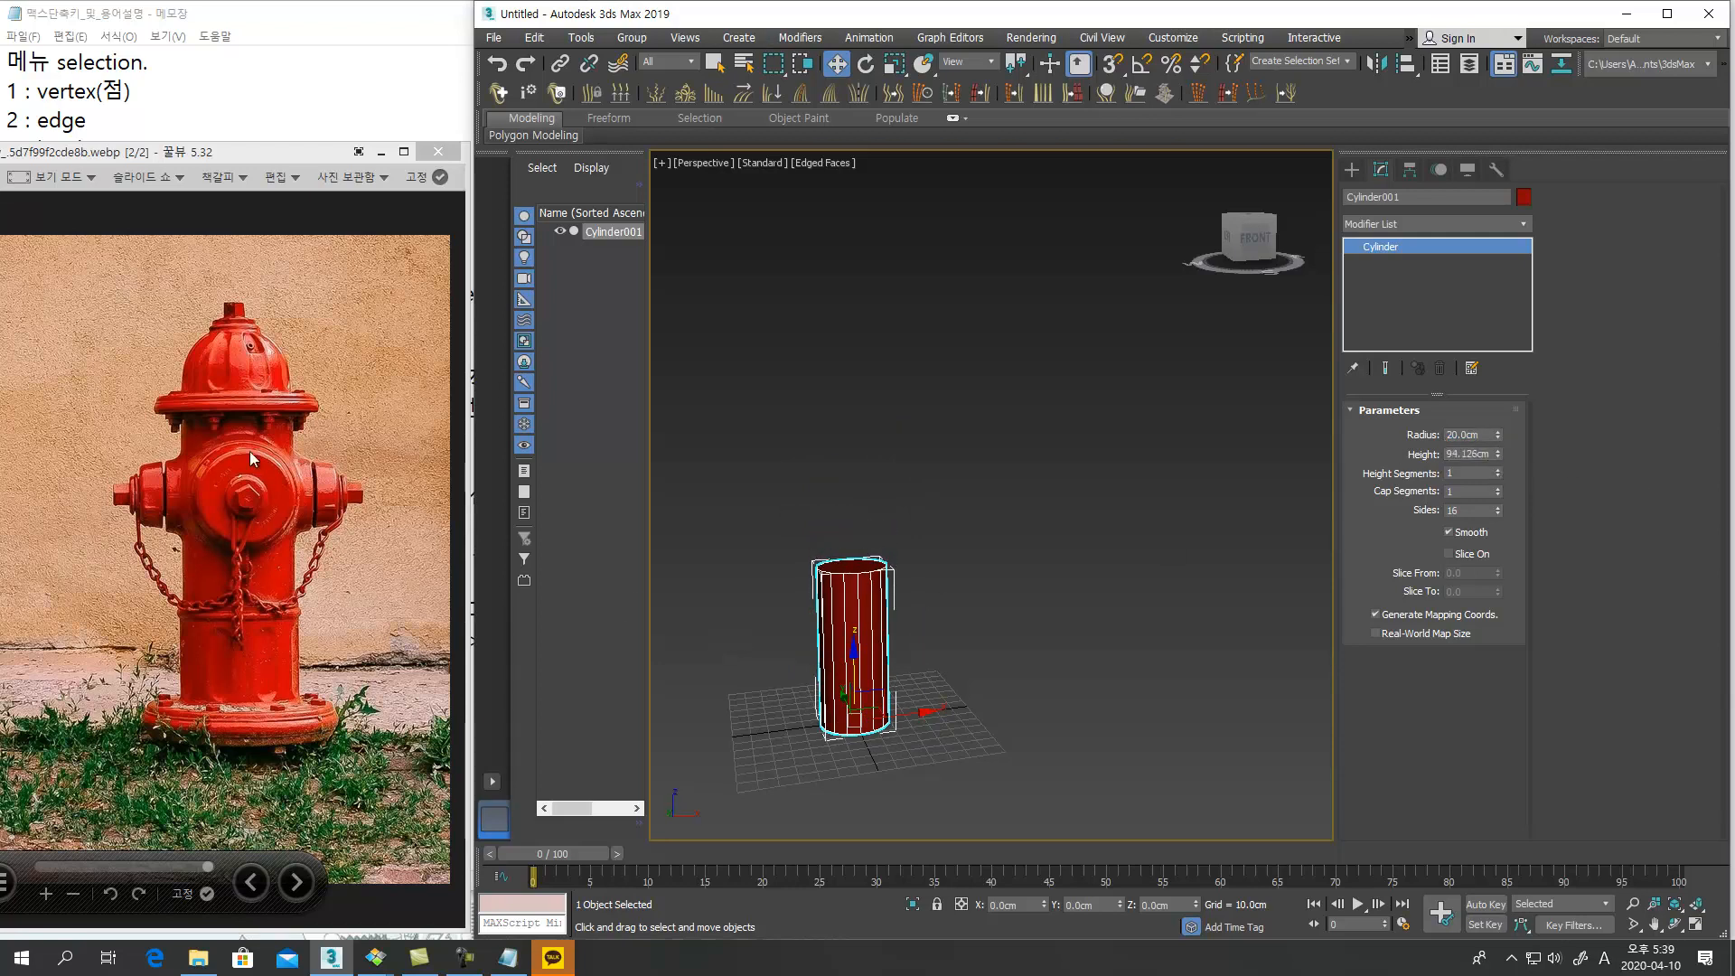
Set the cylinder's height to 70 cm and its radius to 15 cm for the hydrant body
mouse_move(1039, 665)
middle_mouse_down("alt")
mouse_move(1134, 674)
mouse_move(1025, 724)
mouse_move(1011, 684)
mouse_move(1089, 656)
mouse_move(1048, 674)
middle_mouse_up("alt")
scroll(1017, 695, "up", 3)
scroll(1068, 666, "down", 1)
middle_click_drag(1048, 674, 1049, 680, "alt")
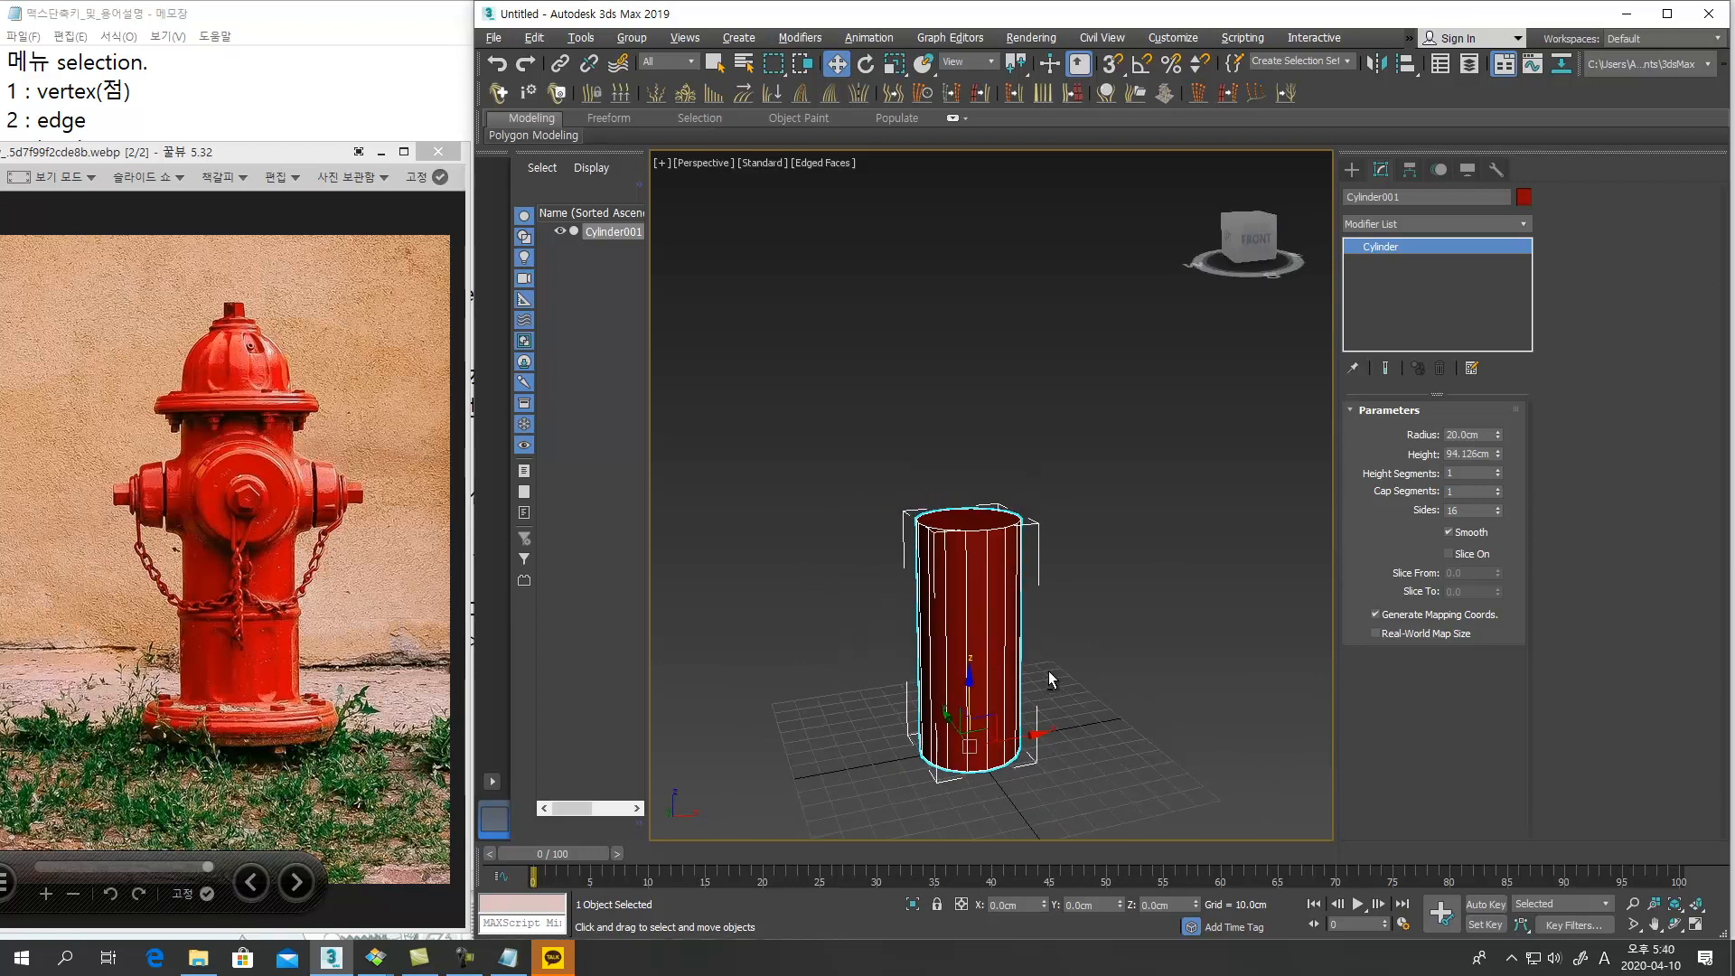
double_click(1489, 454)
type("70")
key("Return")
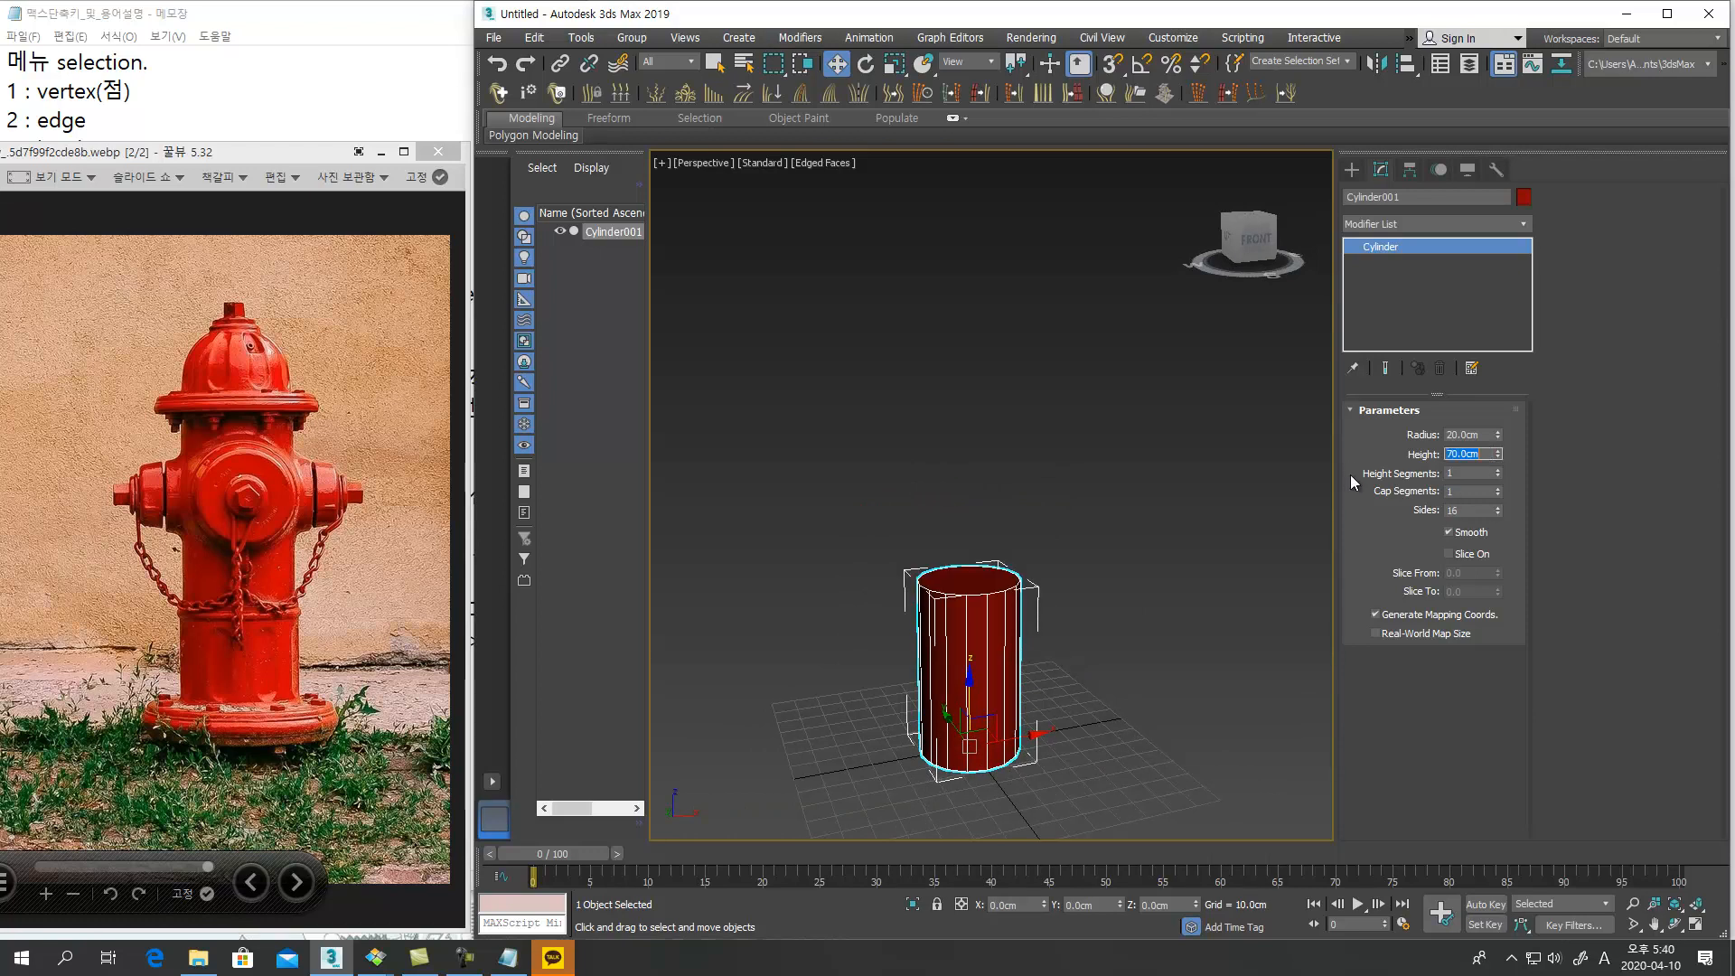
key("shift+Tab")
type("15")
key("Return")
Clone the body cylinder as a single independent copy, raised about 18 cm along Z
middle_click_drag(844, 811, 999, 711, "alt")
scroll(1006, 664, "up", 4)
mouse_move(999, 711)
middle_mouse_down("alt")
mouse_move(983, 708)
mouse_move(995, 693)
middle_mouse_up("alt")
scroll(984, 704, "down", 1)
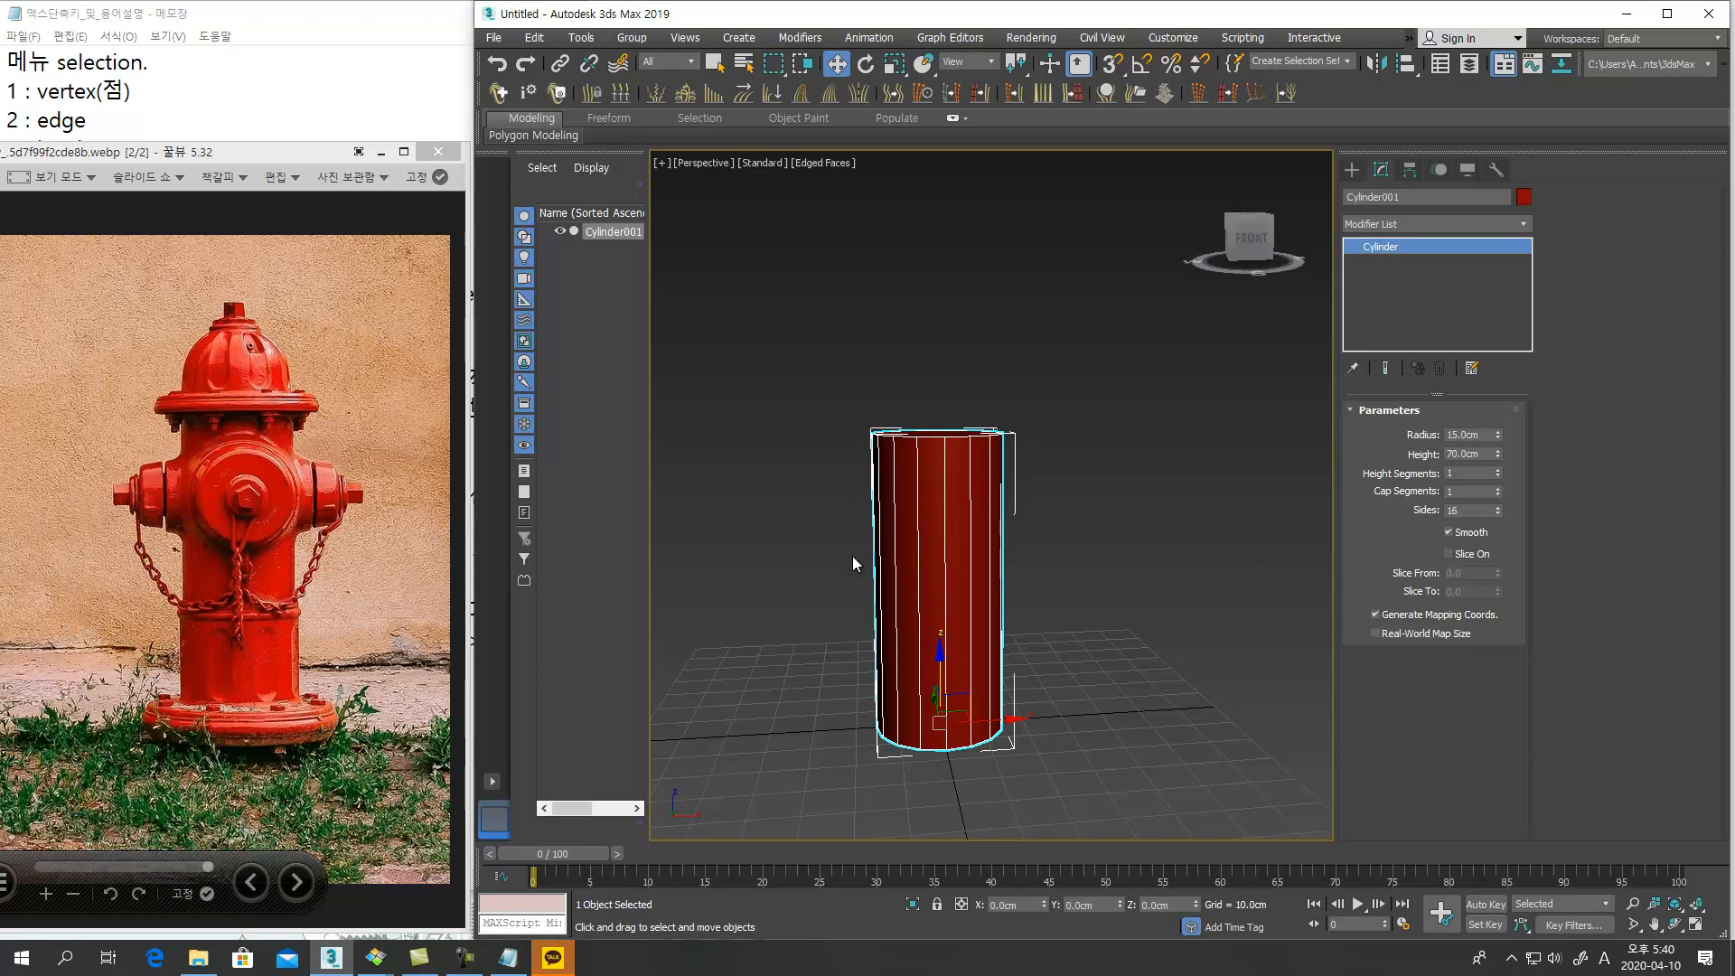
middle_click_drag(1145, 566, 1104, 647)
middle_click_drag(1119, 562, 1065, 684, "alt")
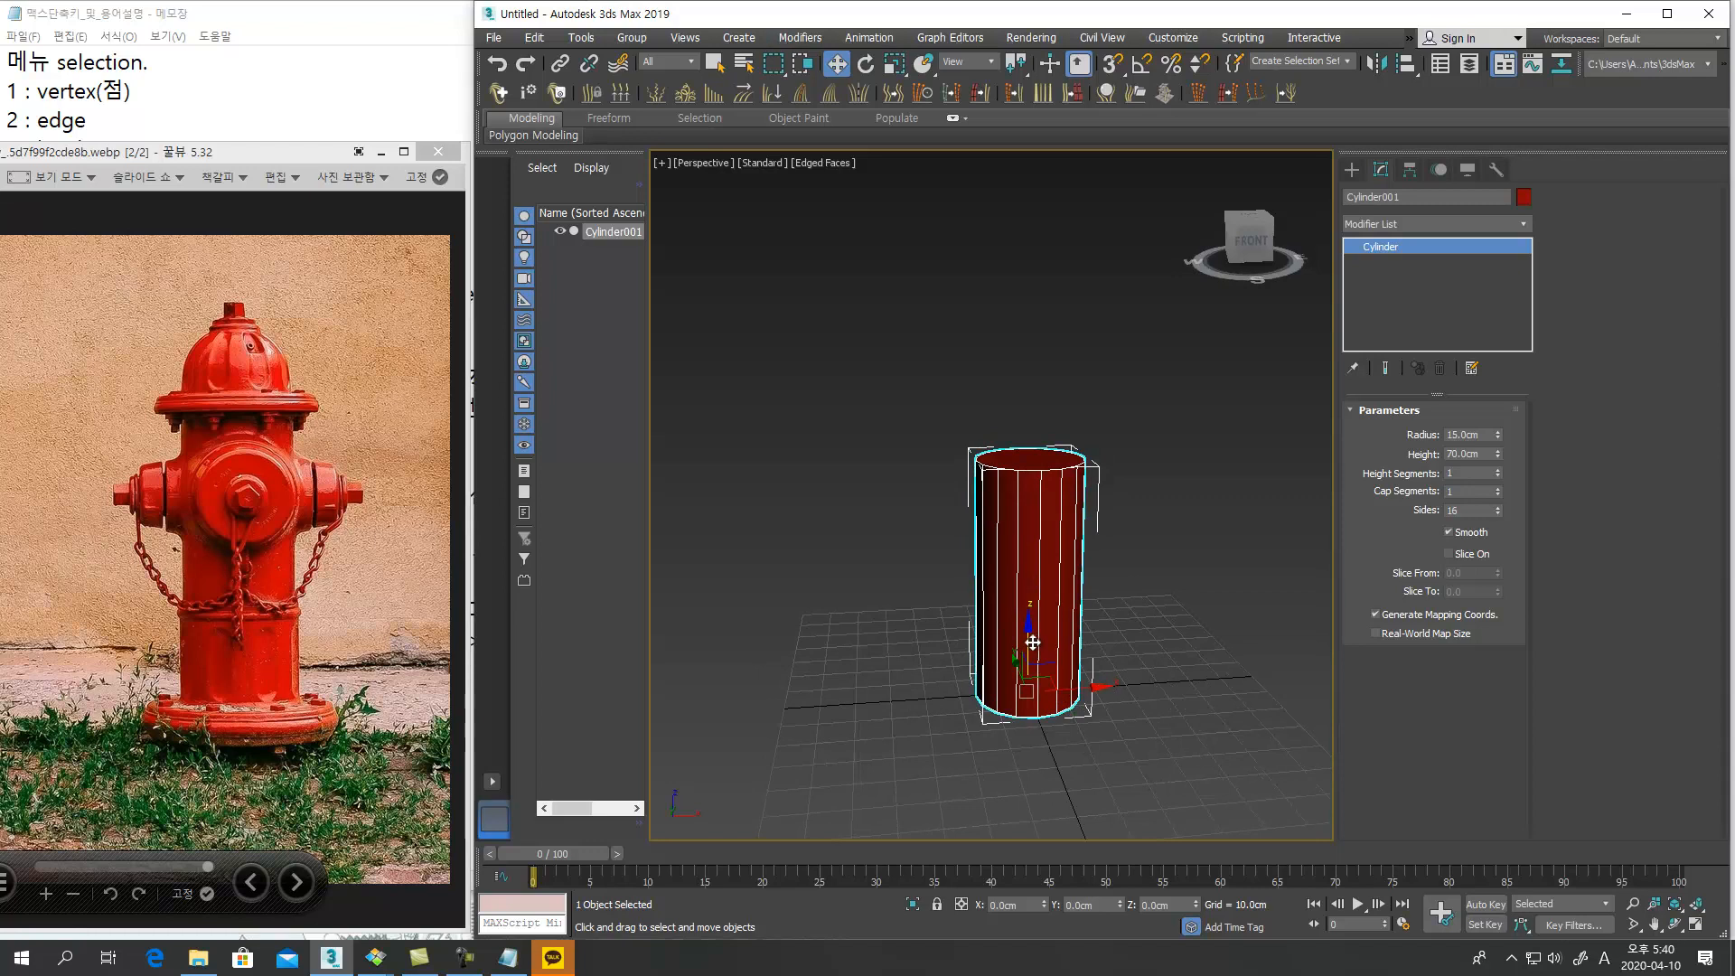
left_click_drag(1028, 641, 1028, 583, "shift")
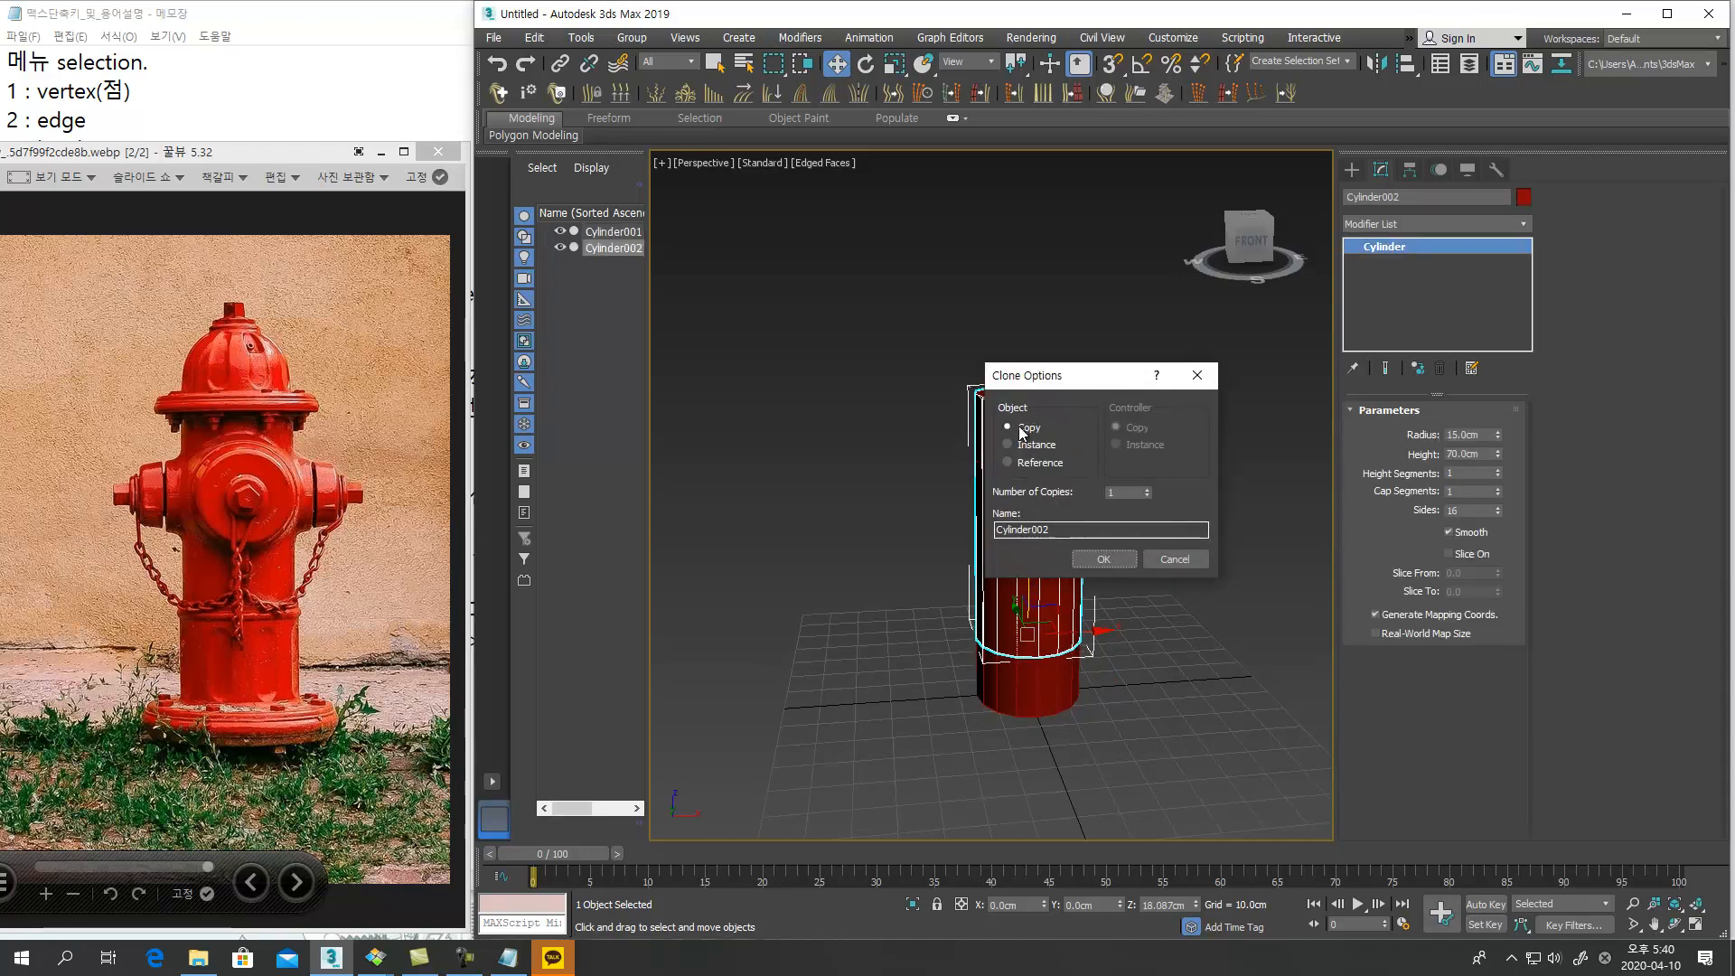
left_click(1114, 562)
Set the copied cylinder's radius to 20 cm and, after trying 15 and 10, its height to 5 cm
left_click(1485, 434)
type("20")
key("Return")
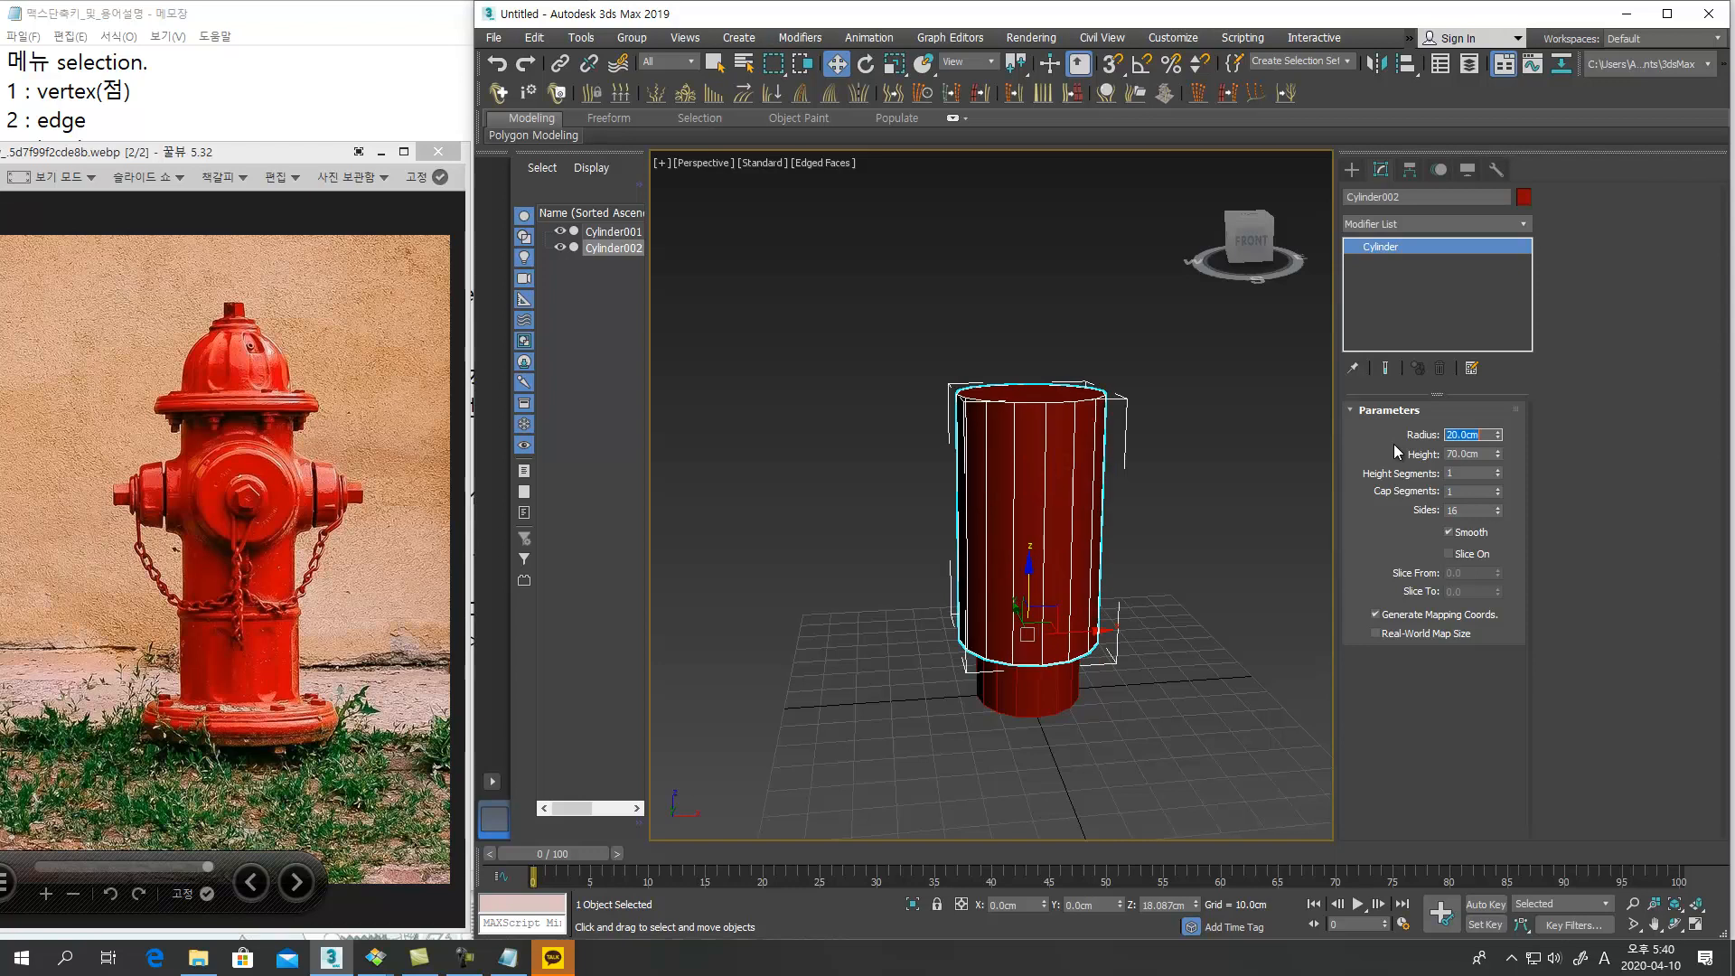
left_click(1487, 454)
type("15")
key("Return")
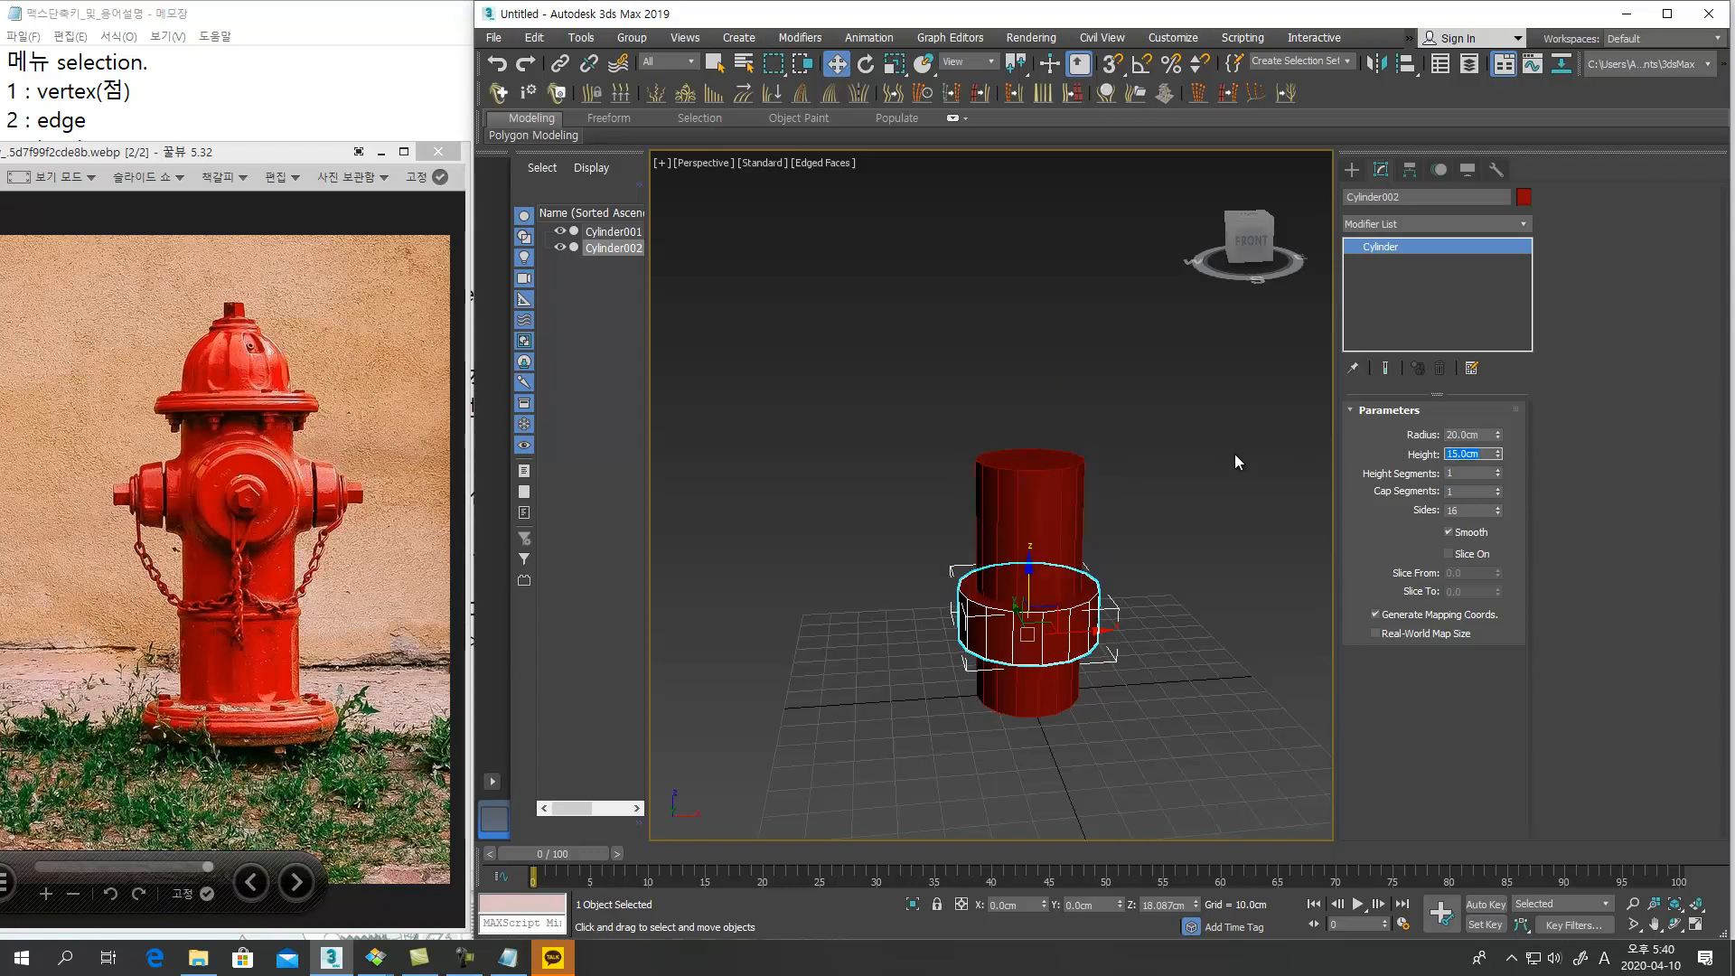
type("10")
key("Return")
type("5")
key("Return")
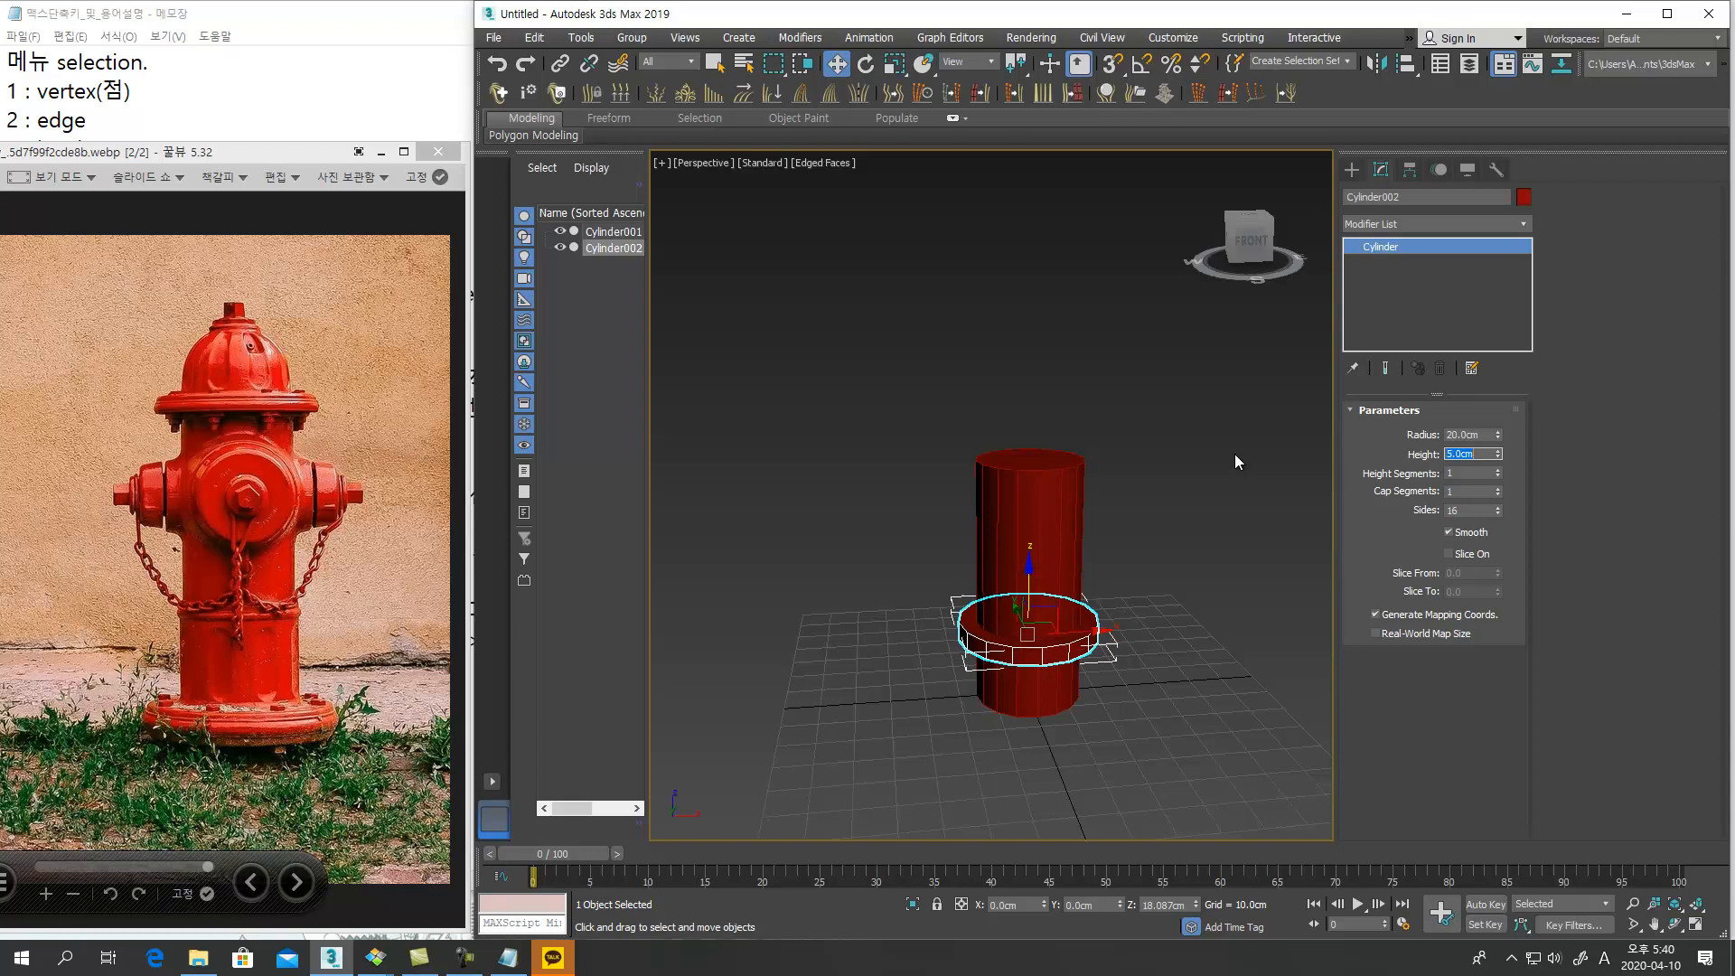
Lower the flat disc along Z to the foot of the body, at a height of about 2.5 cm
left_click_drag(1026, 573, 1018, 632)
middle_click_drag(1021, 714, 1027, 663, "alt")
left_click_drag(1025, 649, 1028, 641)
Copy the base disc up to the body's top edge at about 67 cm and set the copy's radius to 17.5 cm
middle_click_drag(1027, 640, 1036, 636, "alt")
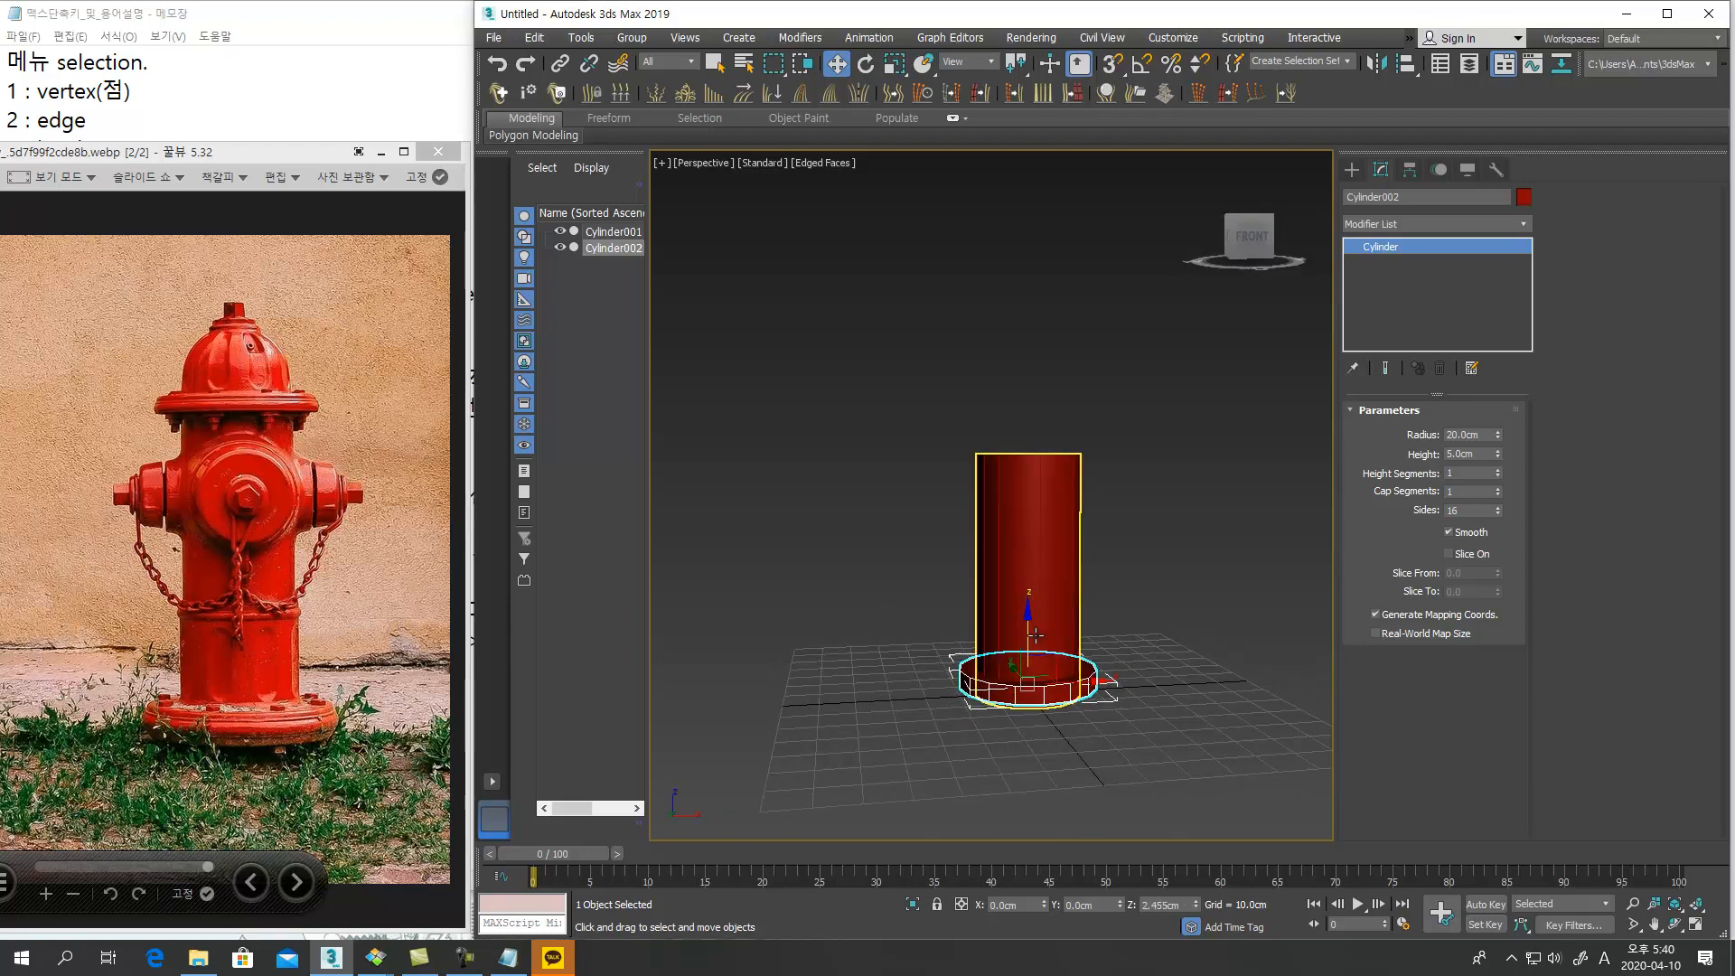
left_click_drag(1027, 634, 1026, 403)
left_click(1090, 560)
middle_click_drag(1081, 539, 1075, 511, "alt")
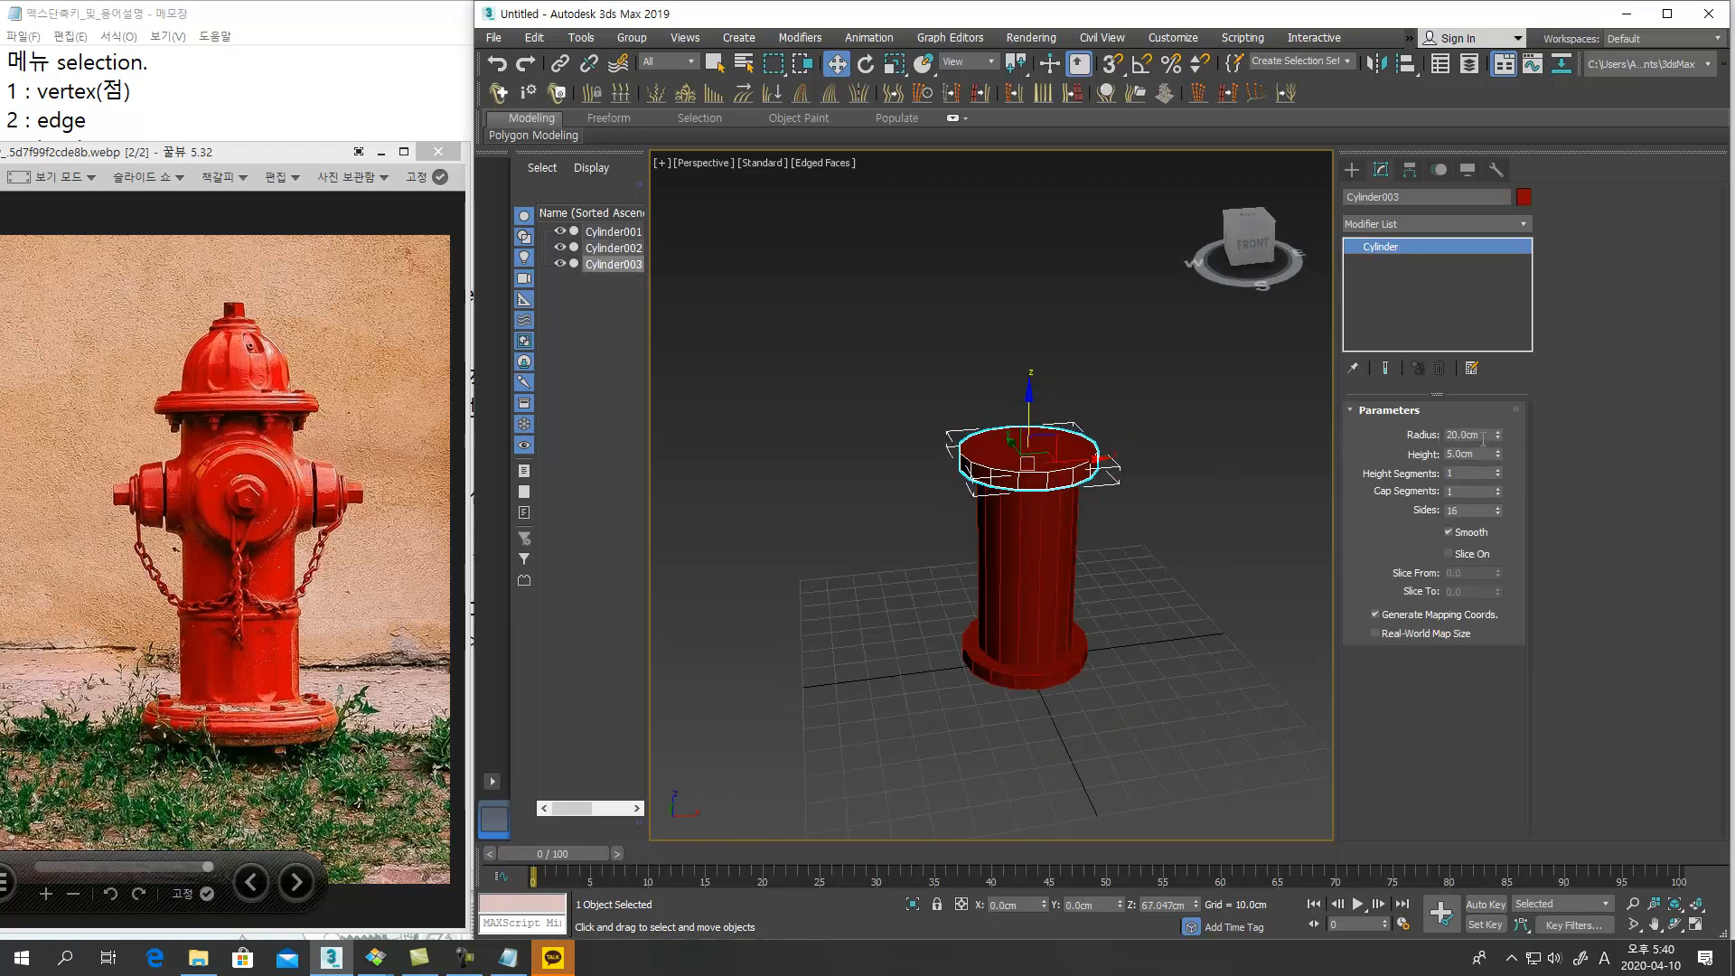
type("17.5")
key("Return")
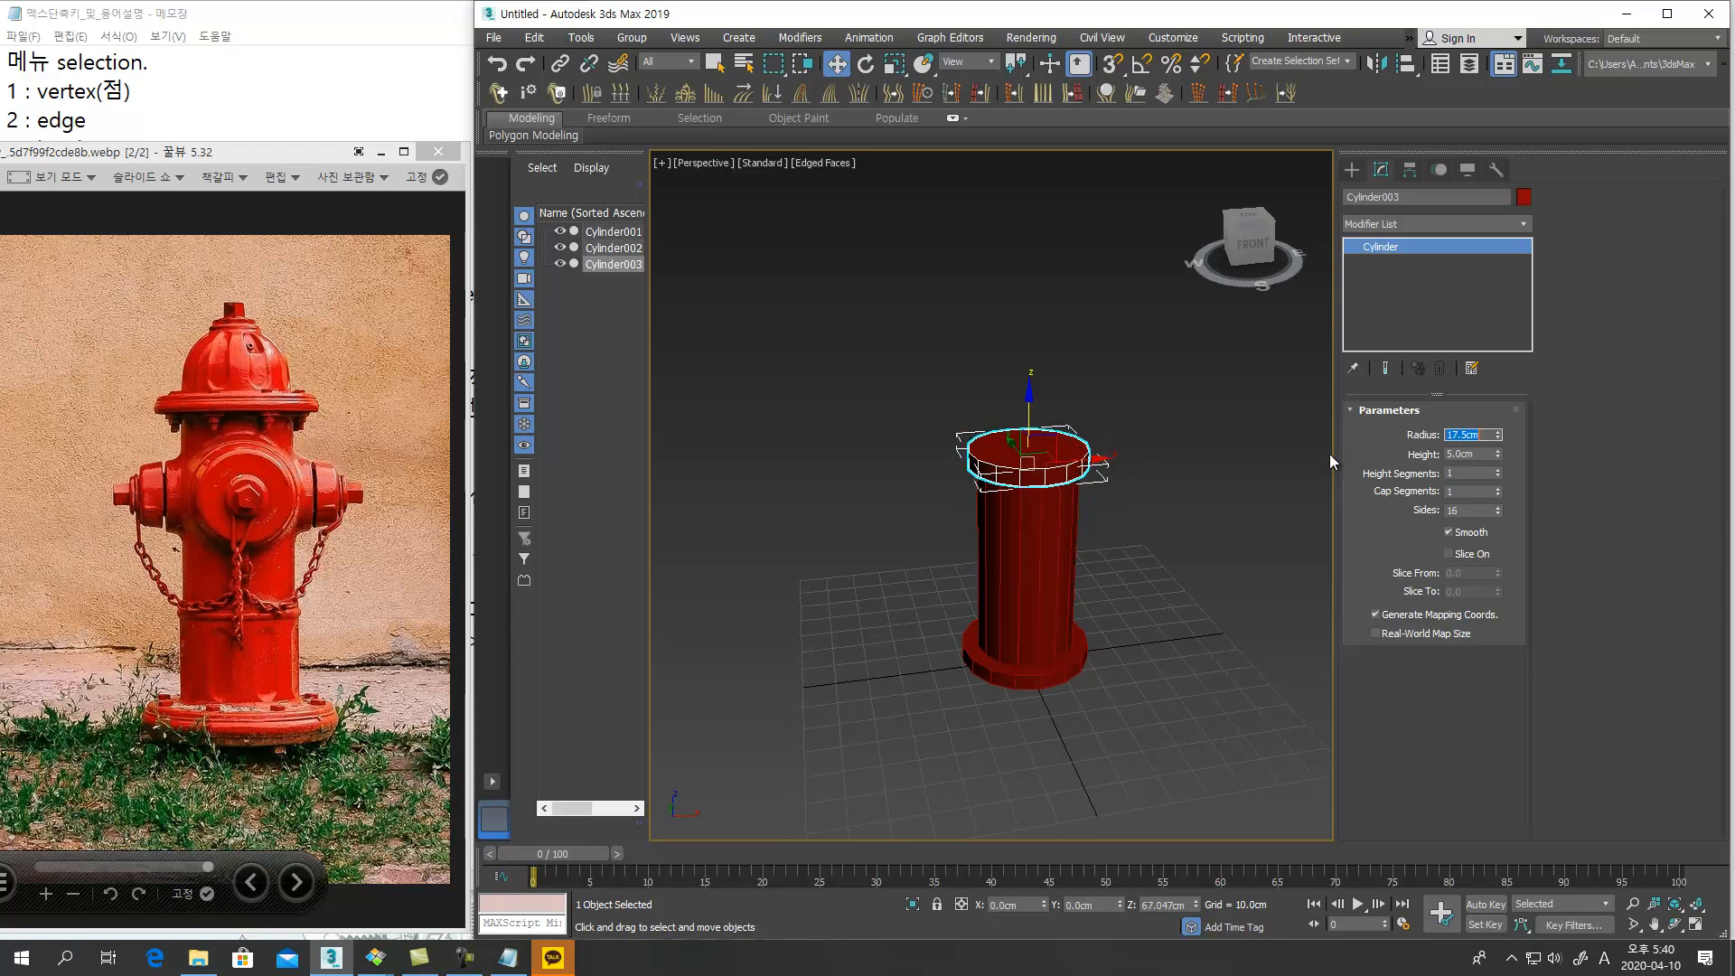
middle_click_drag(1181, 600, 1180, 577, "alt")
left_click(1181, 578)
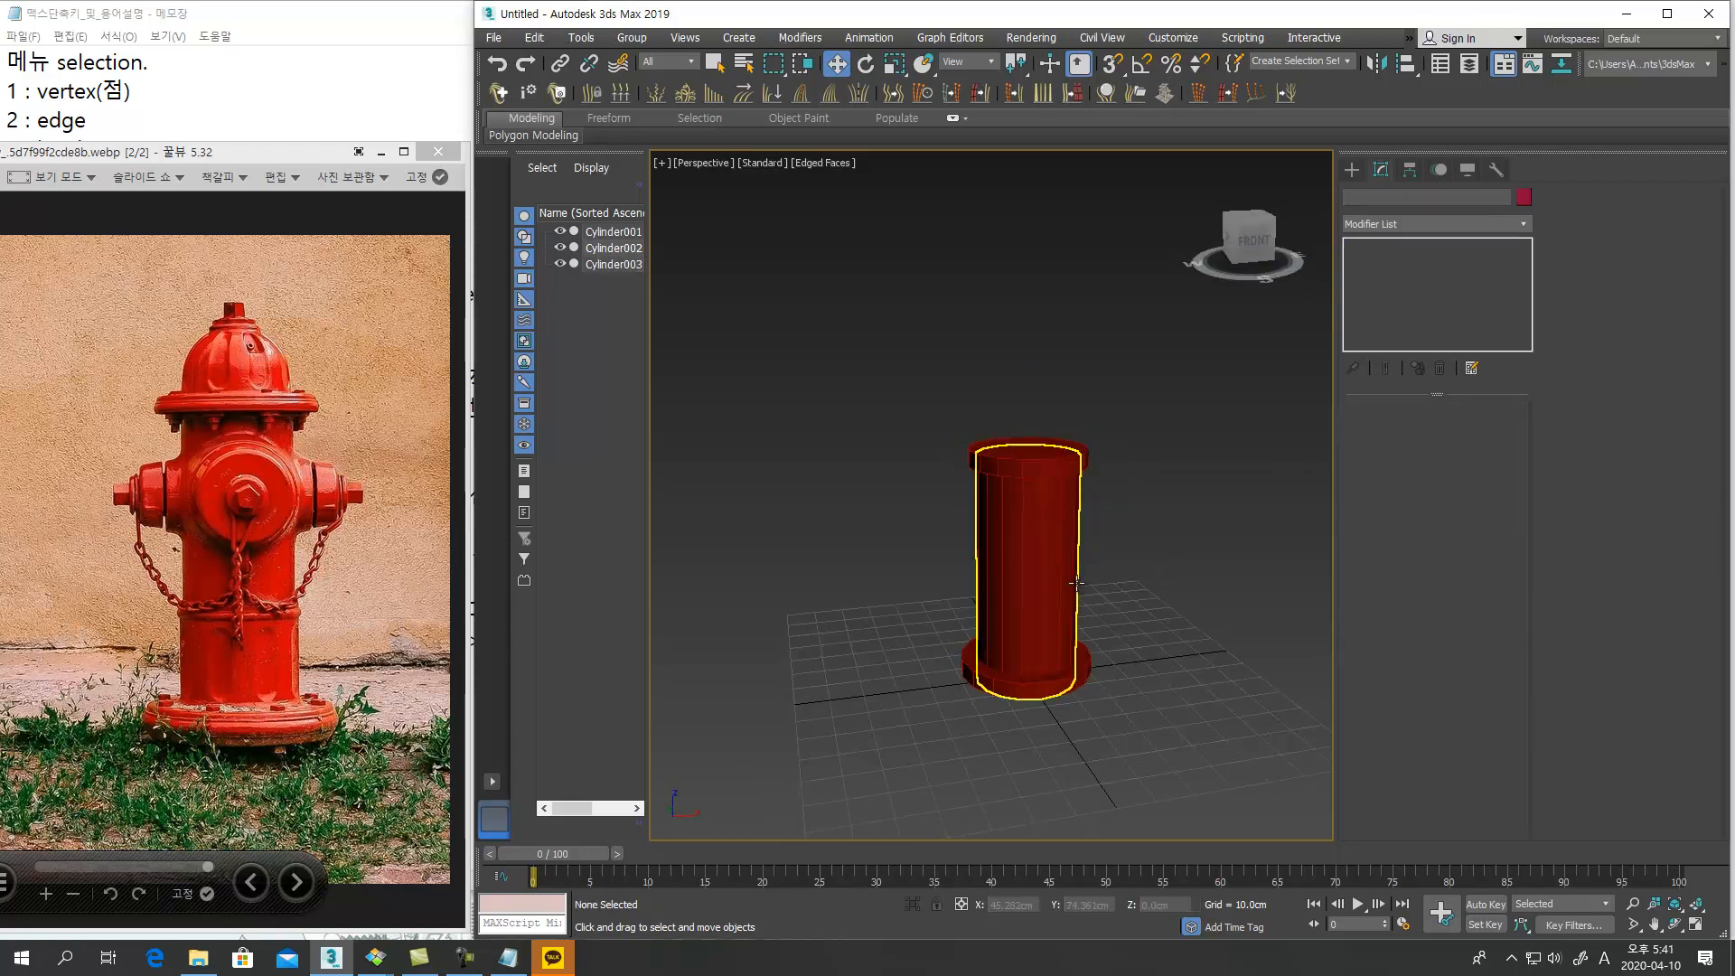
Create a standard primitive sphere with a radius of about 17 cm on the grid beside the hydrant body
left_click(1352, 170)
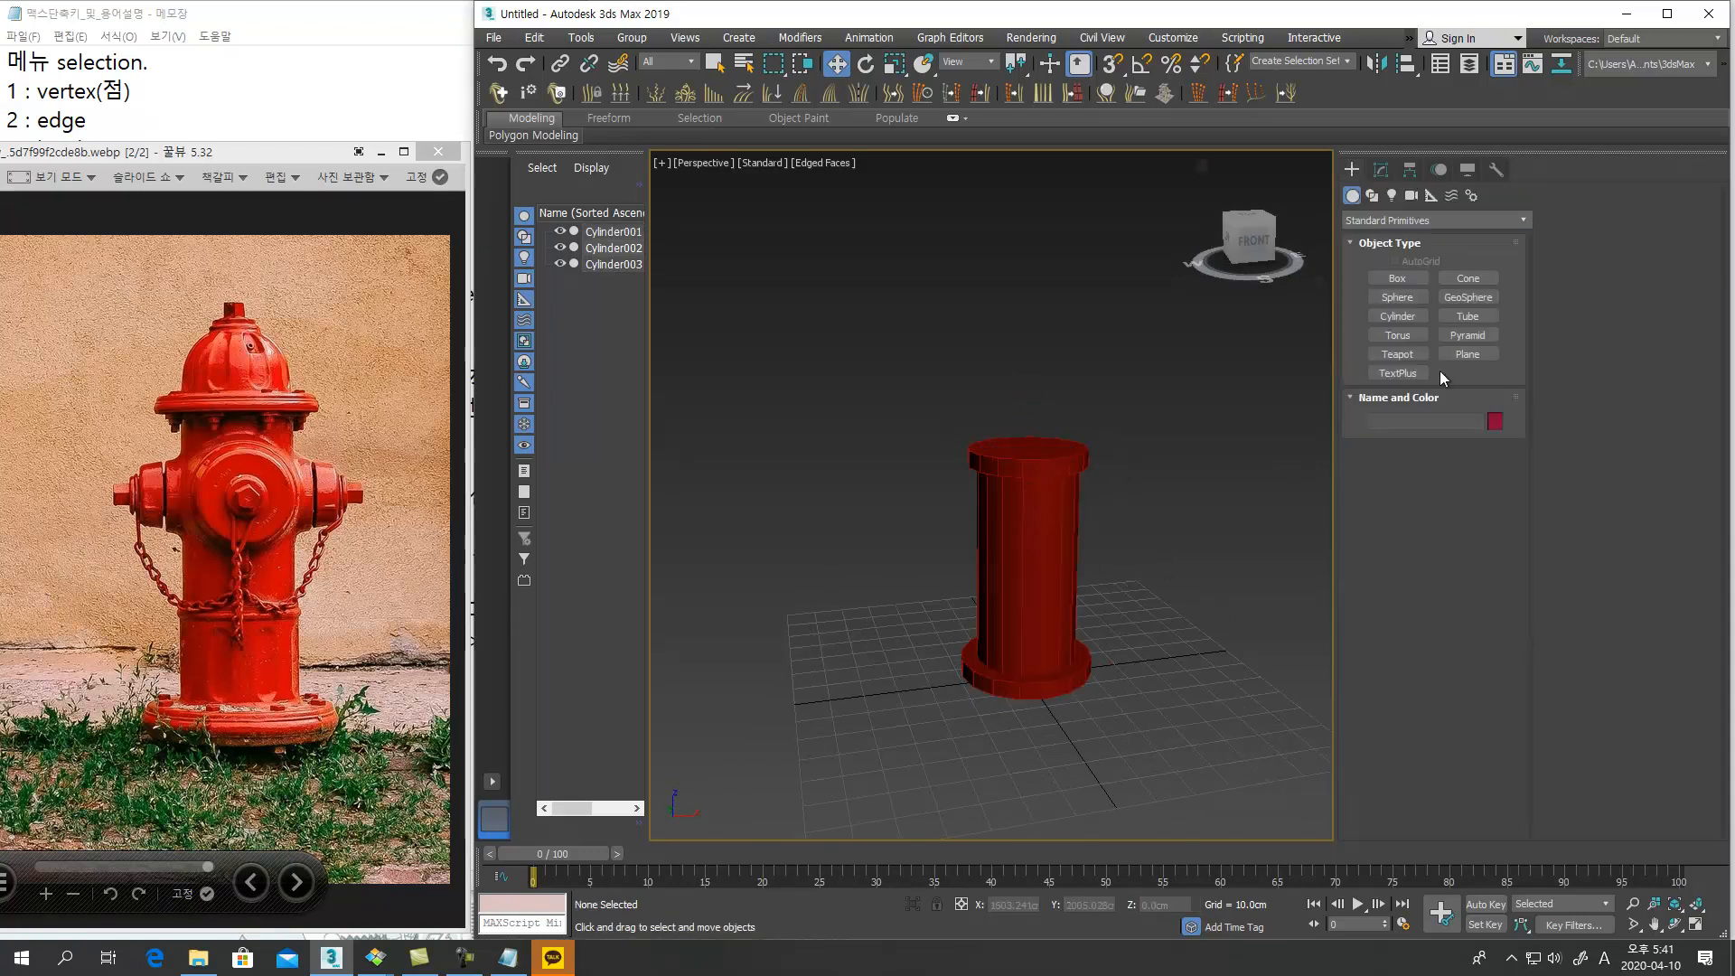
left_click(1400, 299)
left_click_drag(1197, 657, 1253, 659)
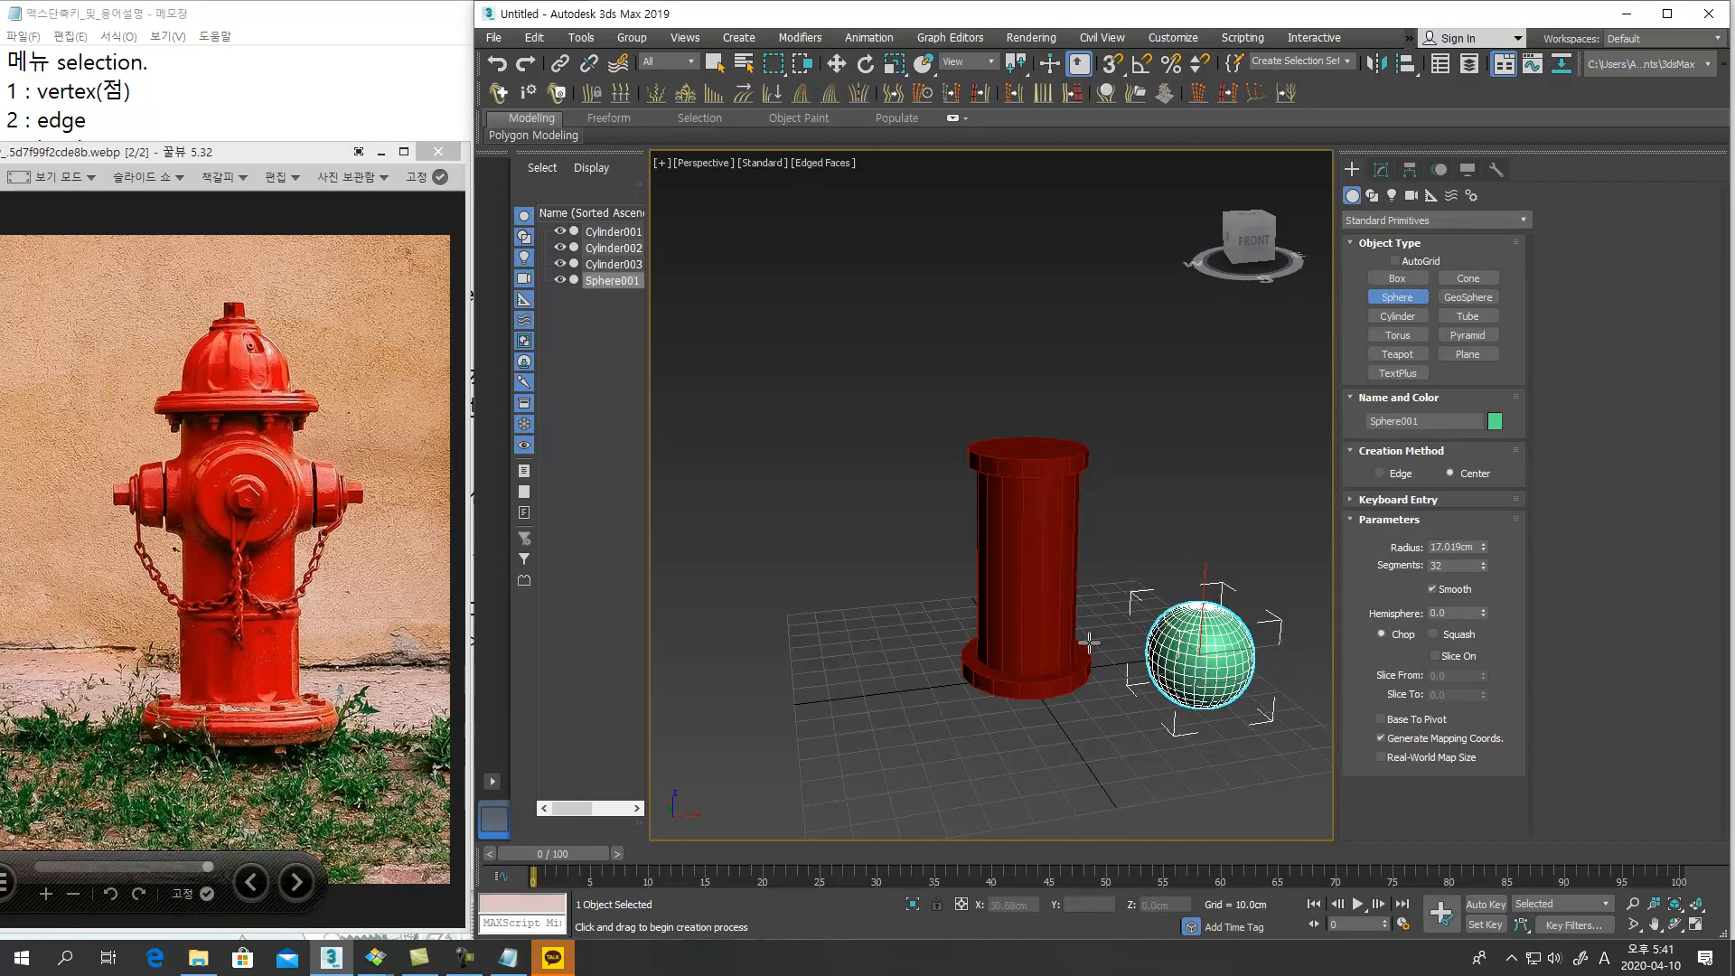
mouse_move(1124, 629)
middle_mouse_down()
mouse_move(999, 602)
mouse_move(1102, 609)
middle_mouse_up()
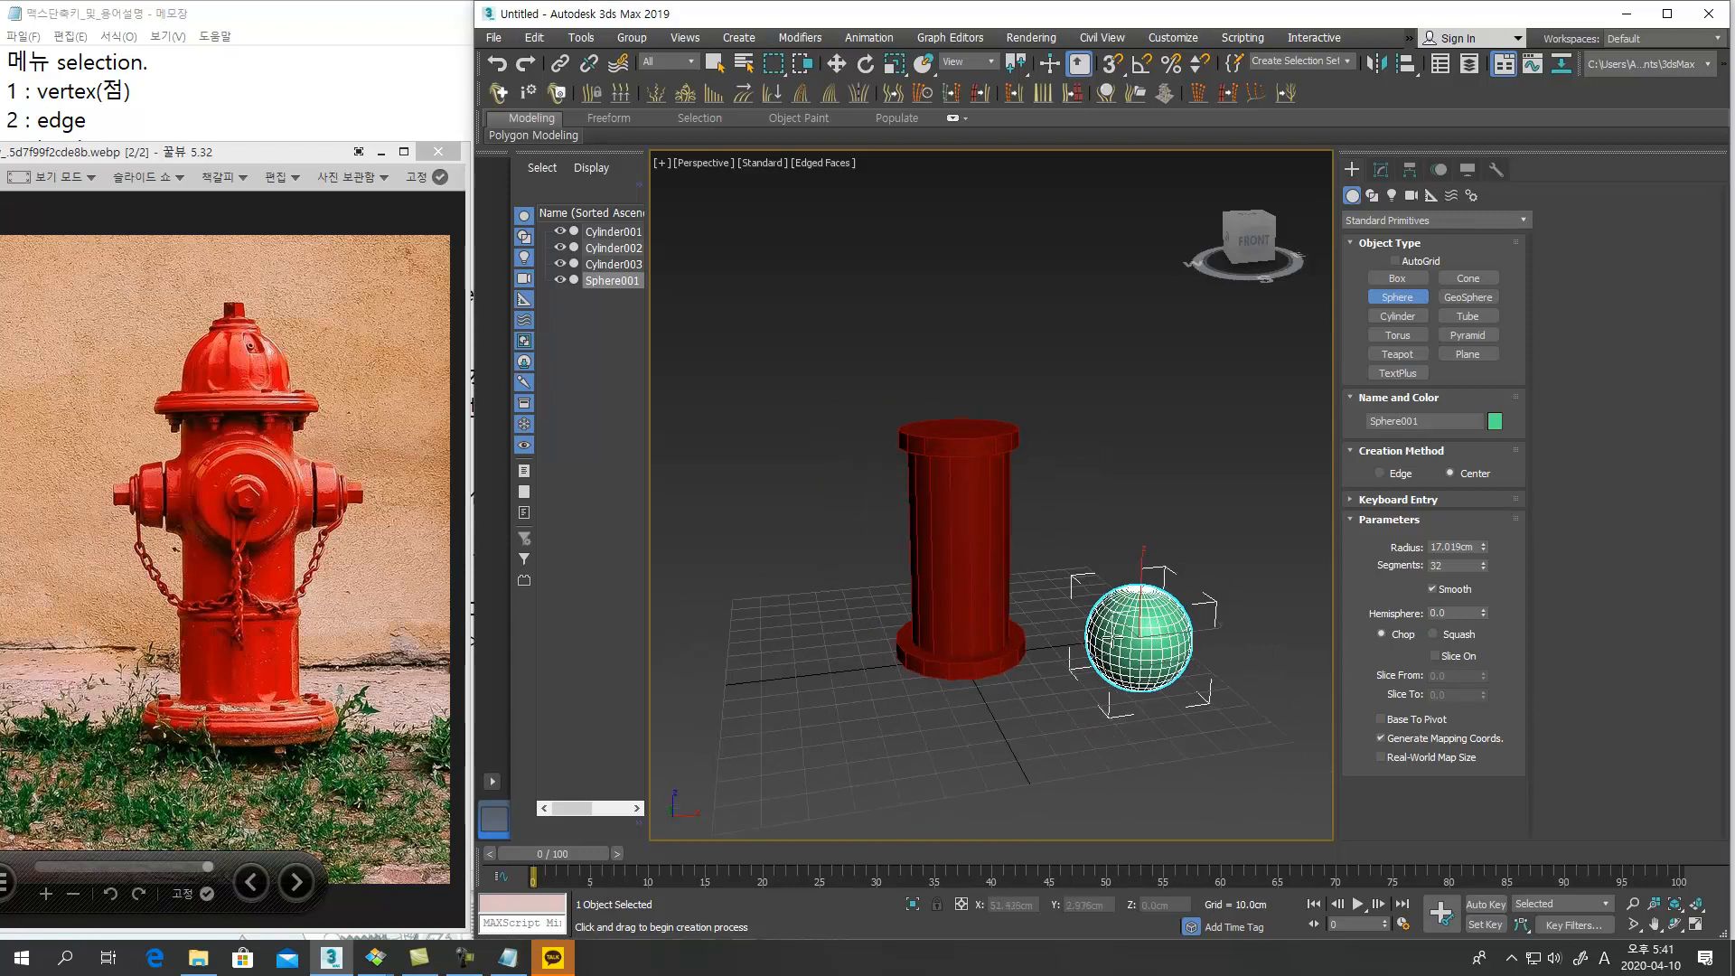
left_click_drag(1220, 633, 1231, 664)
left_click_drag(1125, 564, 1051, 609)
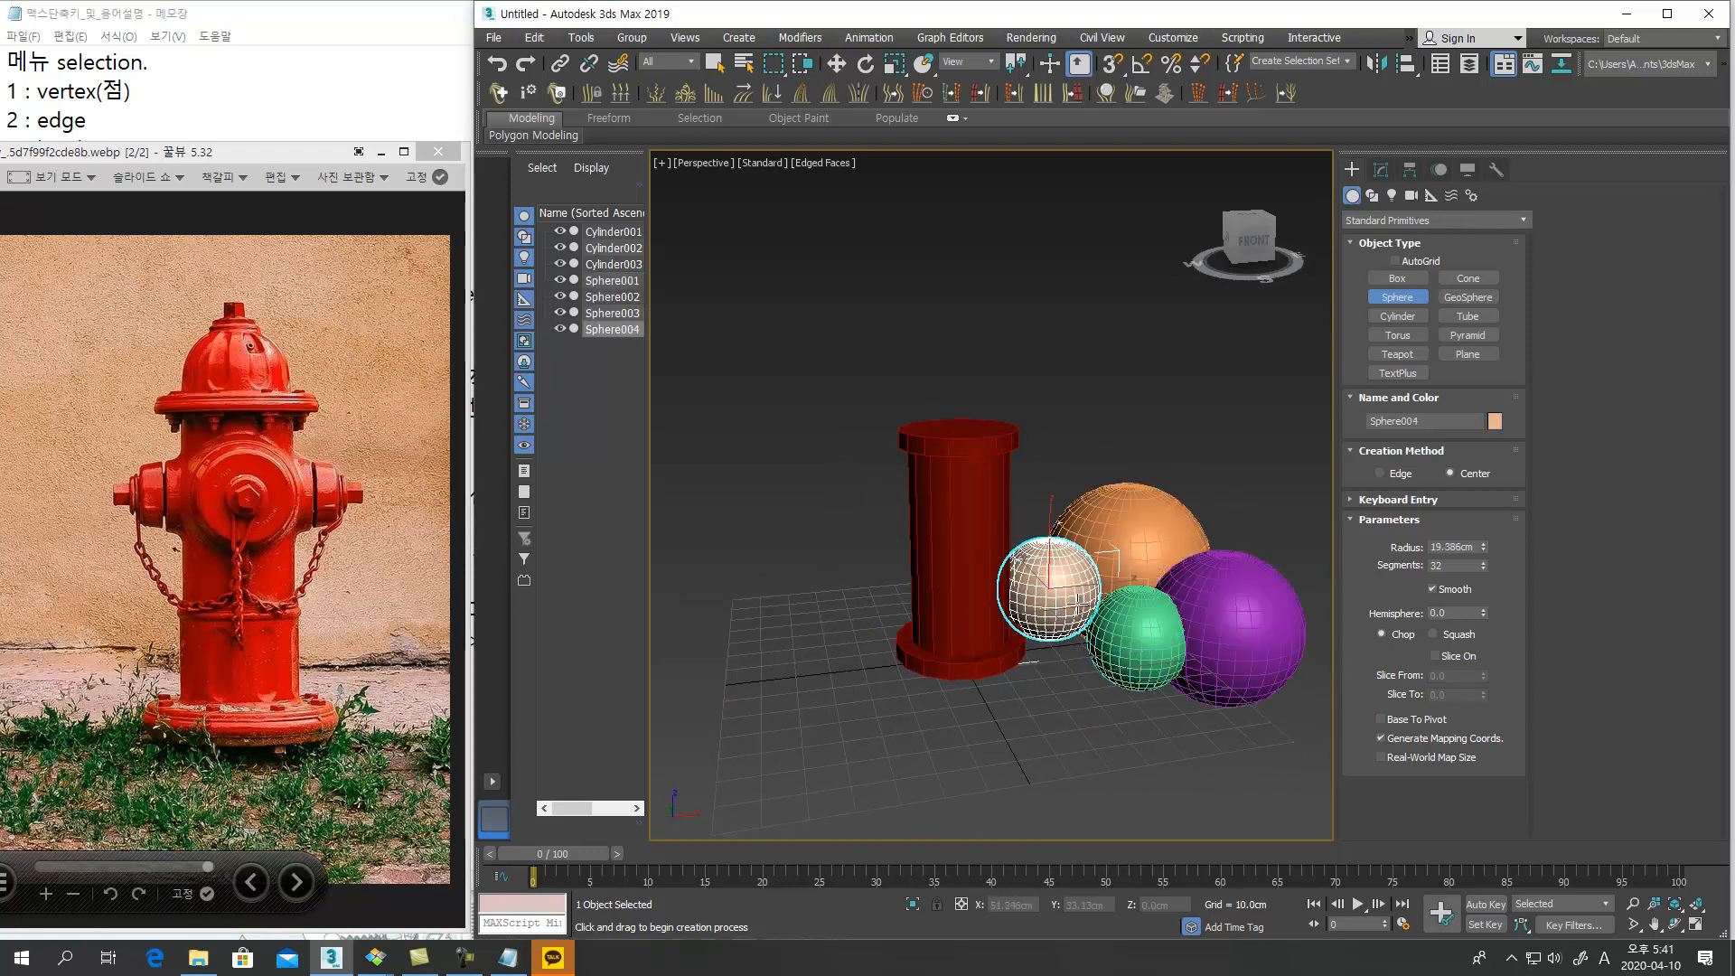
key("ctrl+z")
key("ctrl+z")
key("ctrl+z")
key("w")
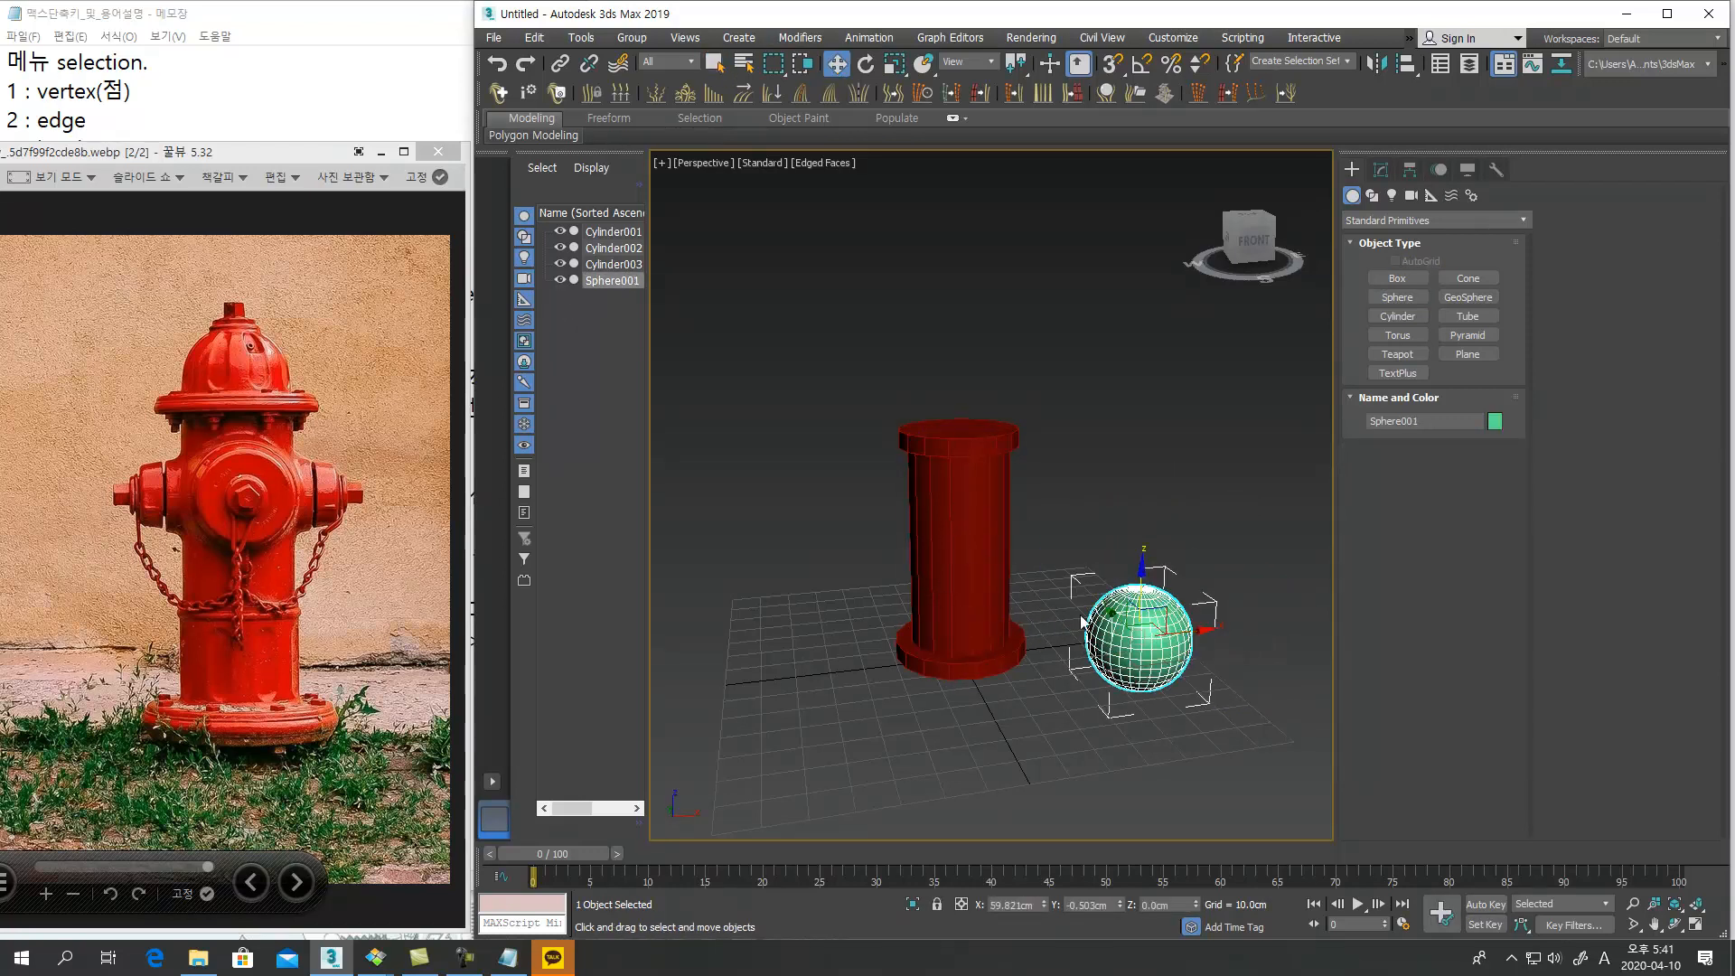
Turn off random object color assignment and recolor the sphere in the body's dark red
left_click(1495, 423)
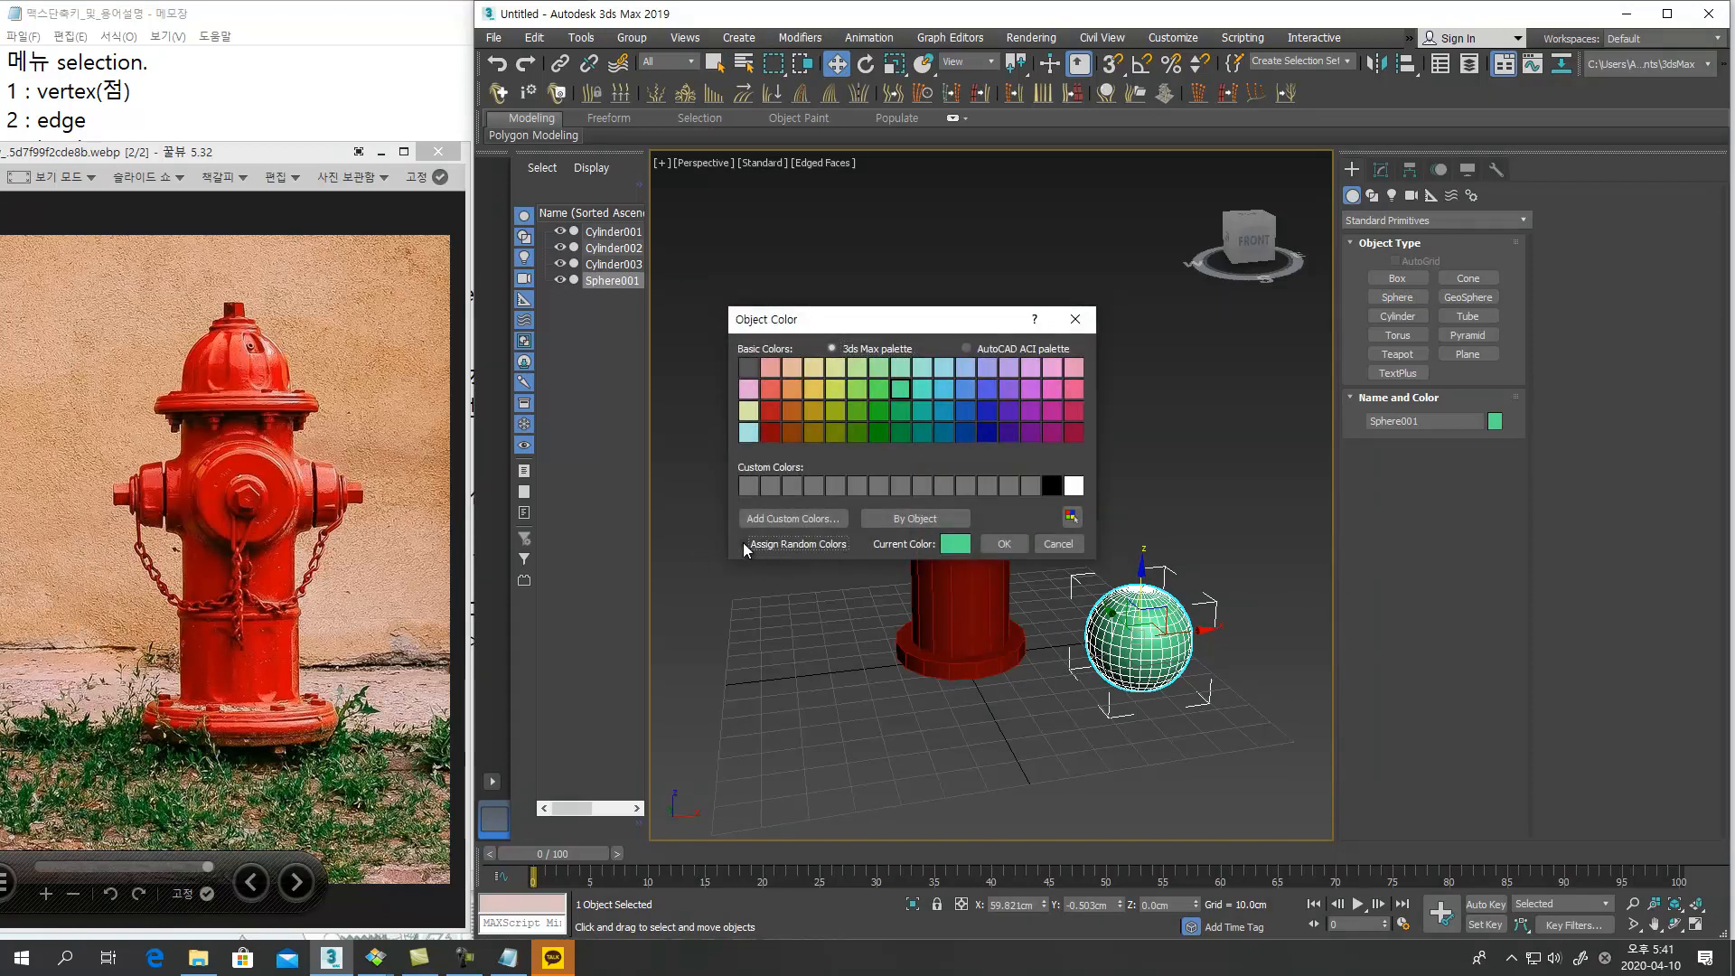
left_click(770, 433)
left_click(1003, 543)
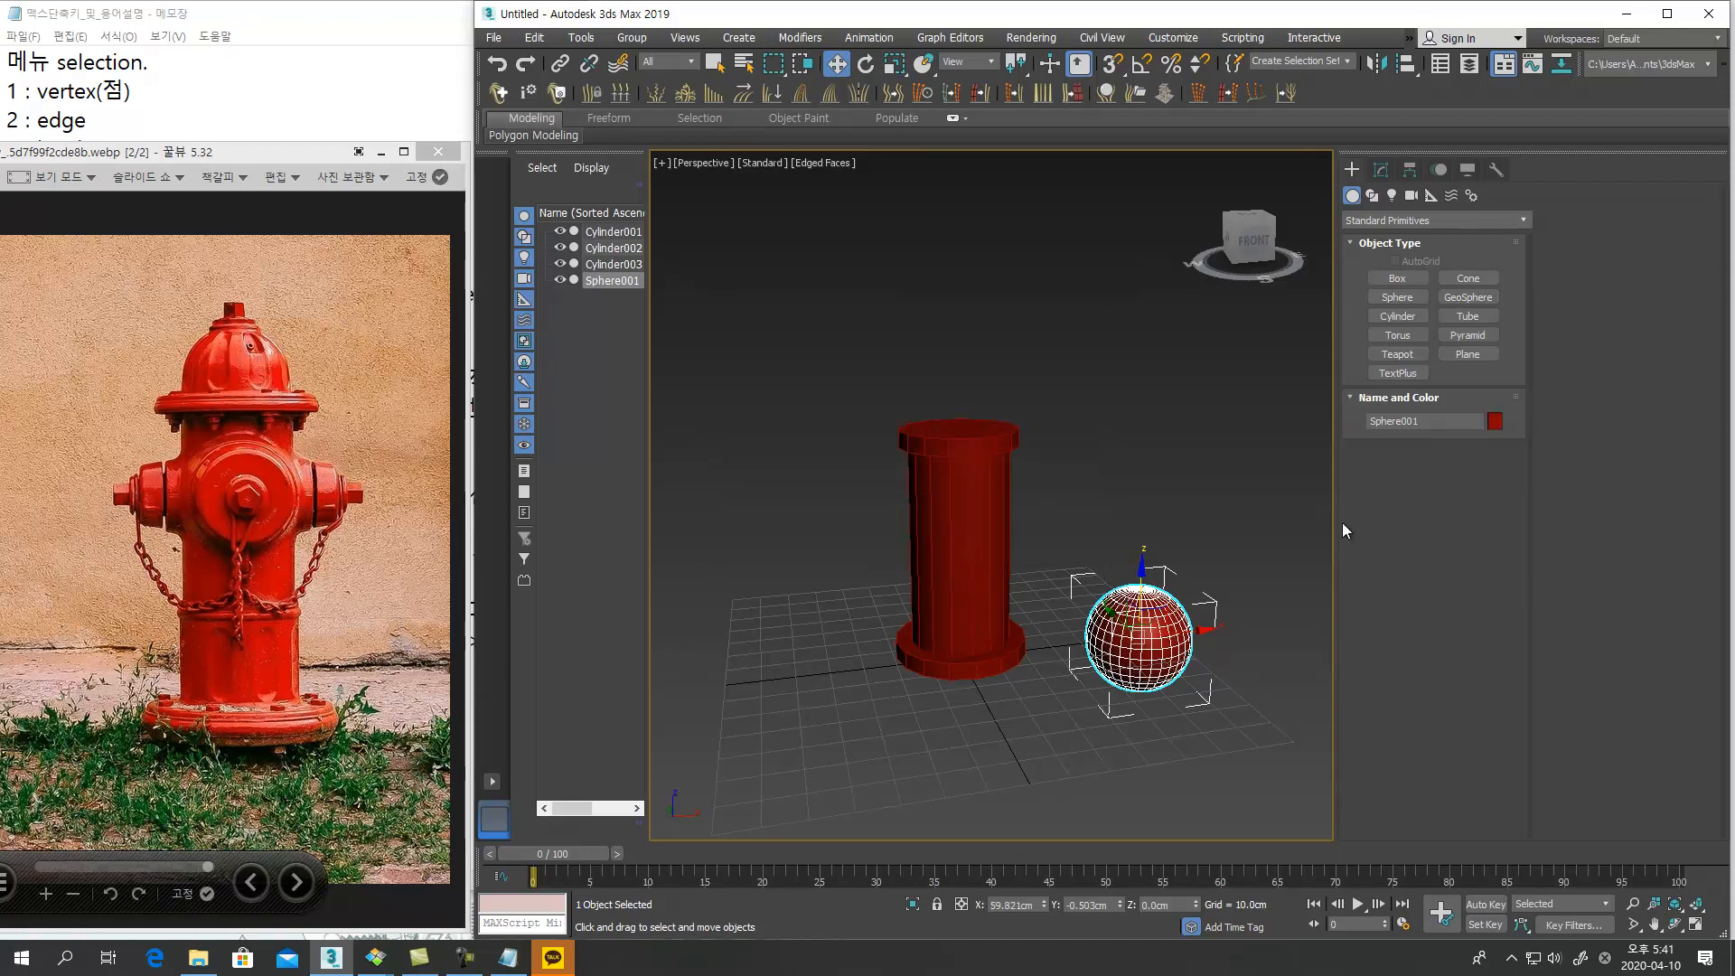
left_click(1397, 279)
left_click_drag(1116, 593, 1247, 639)
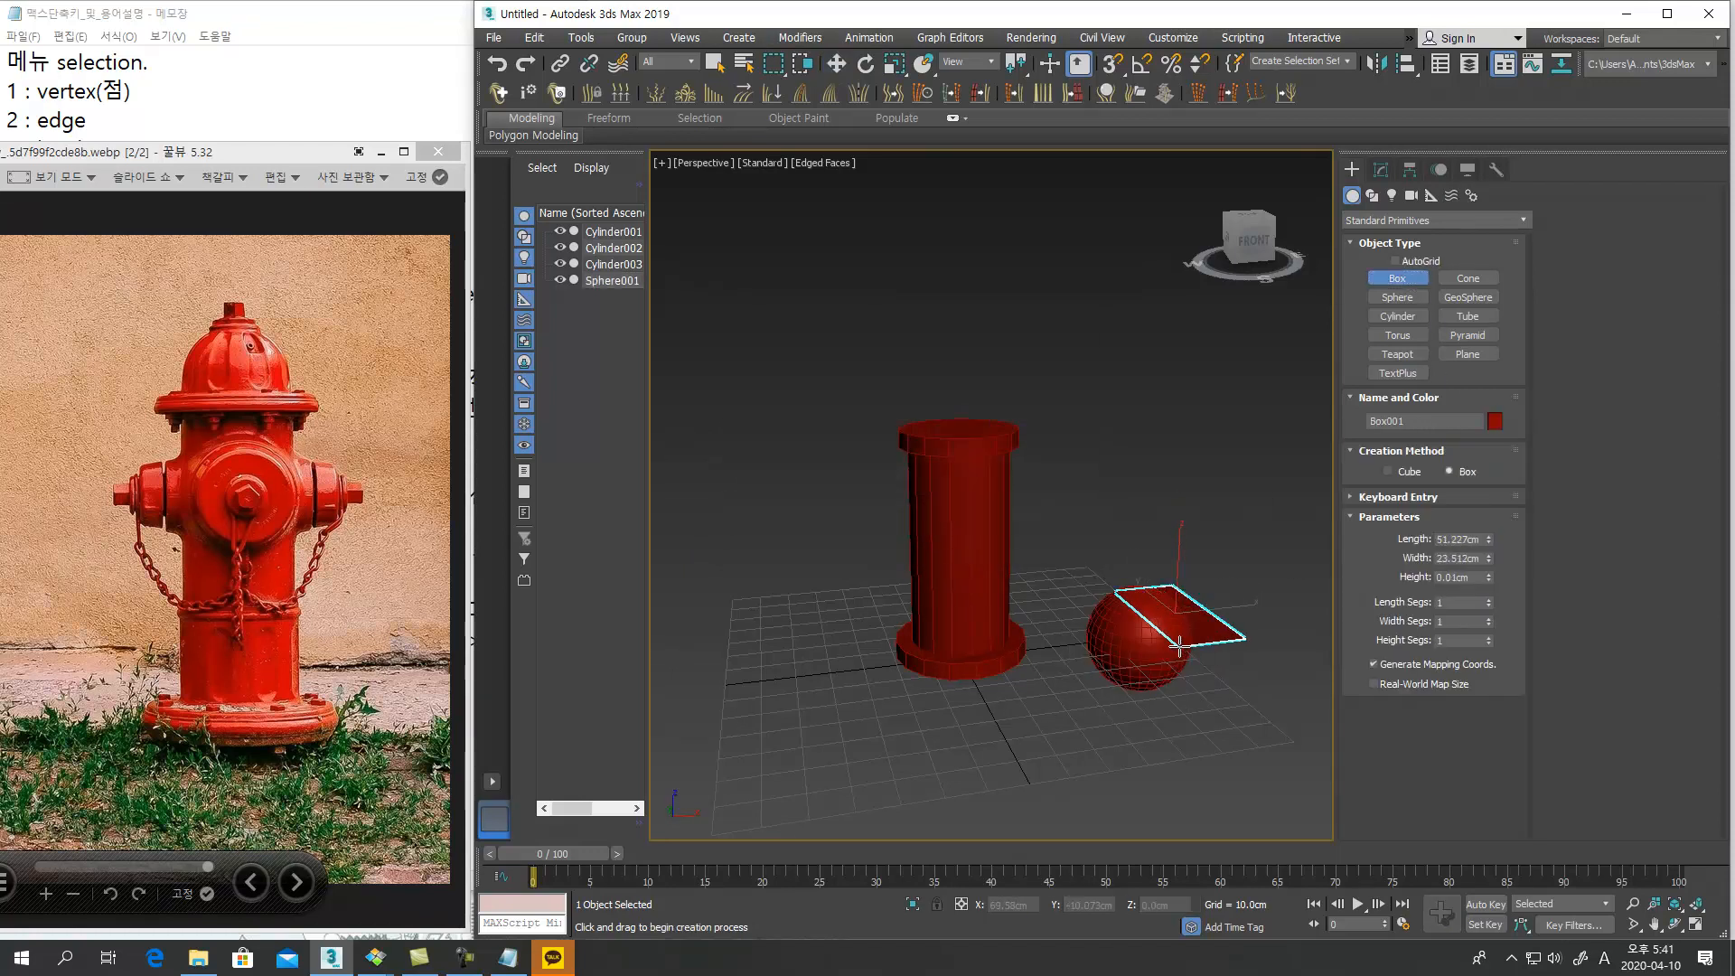
left_click(1159, 452)
left_click(1397, 298)
left_click_drag(1039, 578, 1053, 611)
key("ctrl+z")
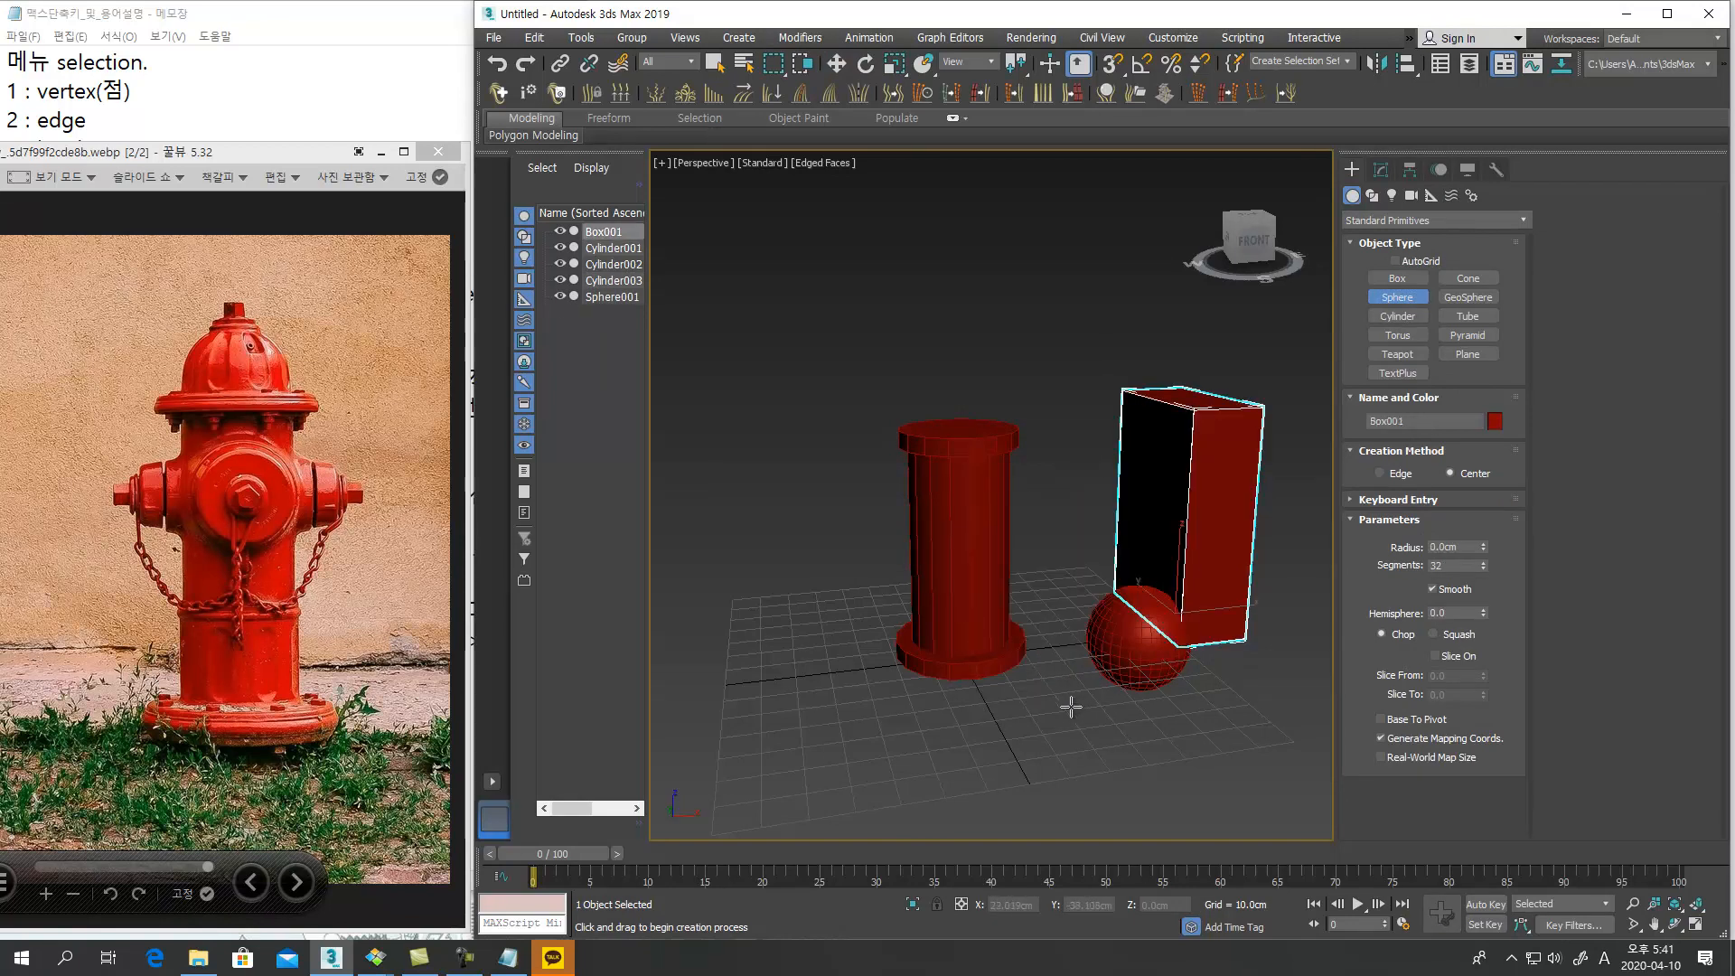
key("ctrl+z")
key("w")
Match the sphere to the body cylinder by setting its segments to 16 and its radius to 15 cm
middle_click_drag(1104, 708, 1136, 690, "alt")
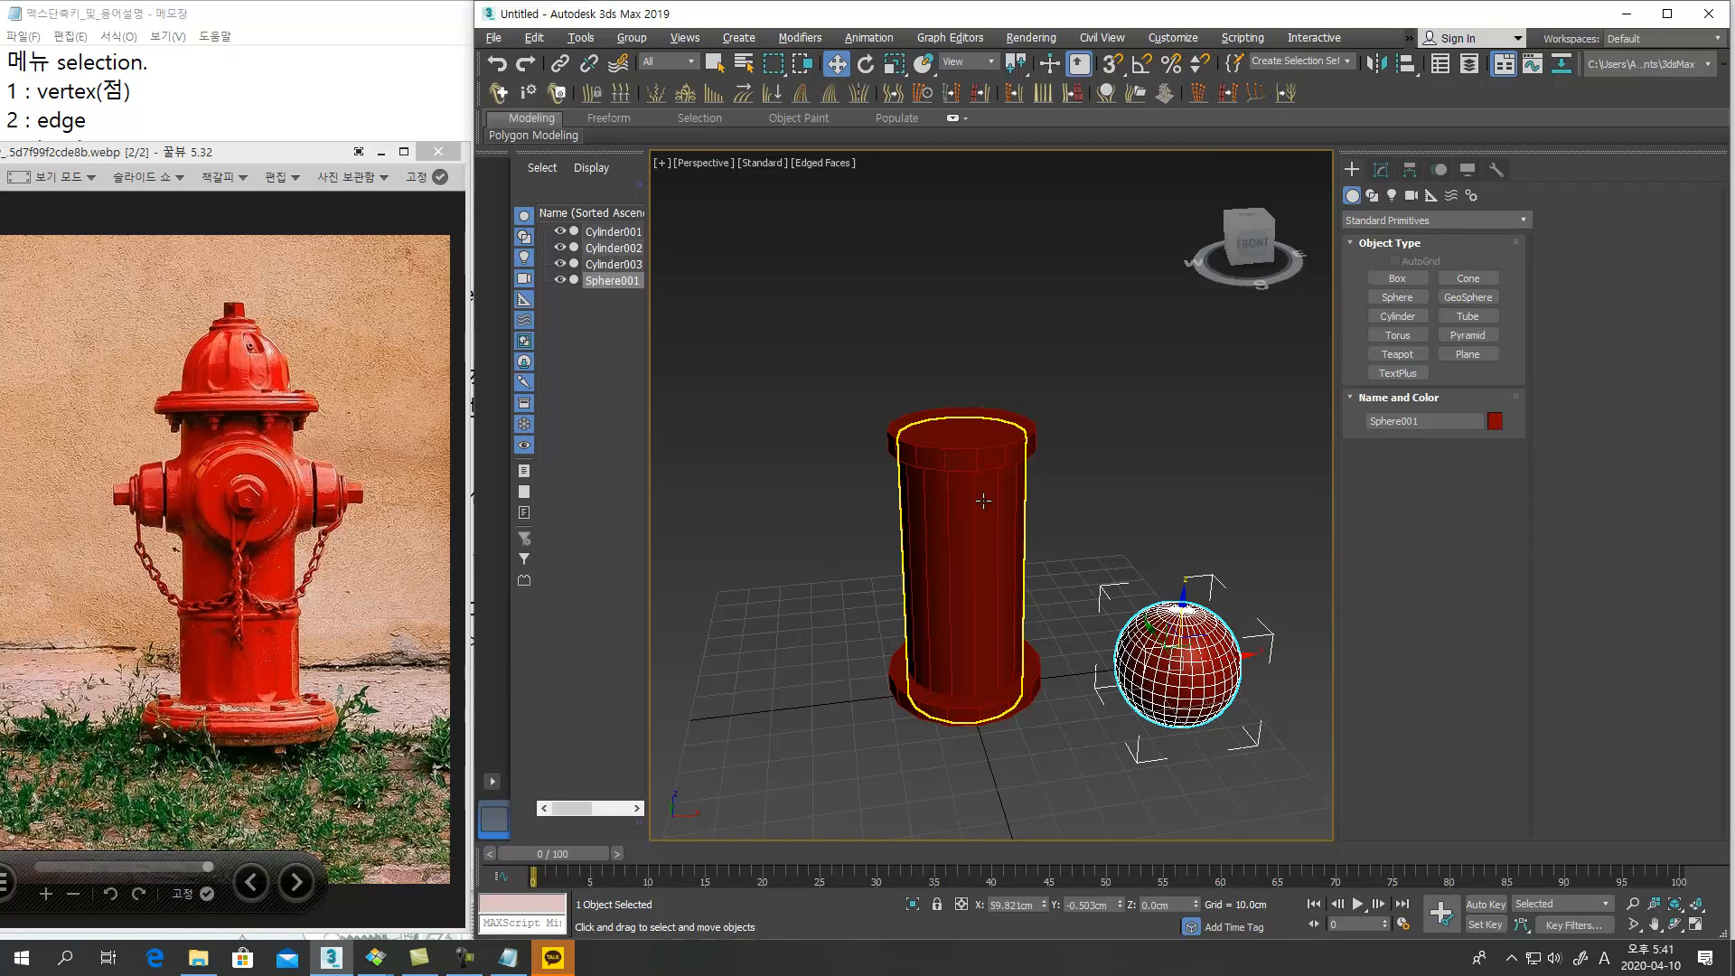
left_click(962, 560)
left_click(1380, 169)
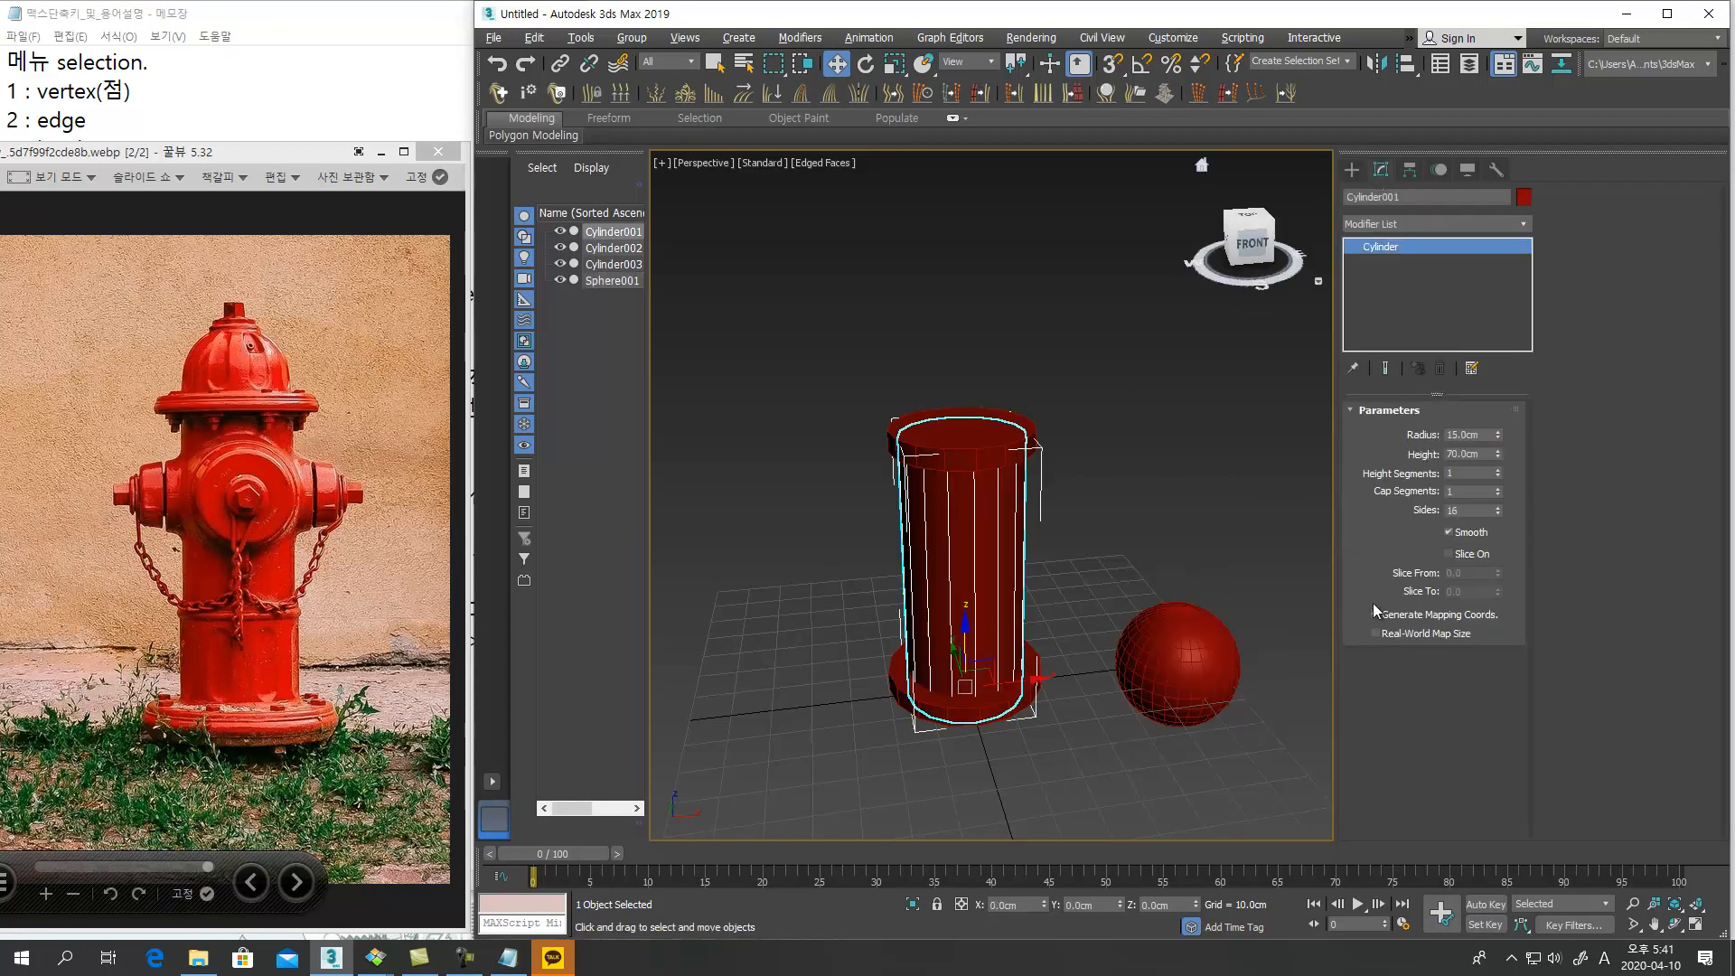
left_click(1195, 688)
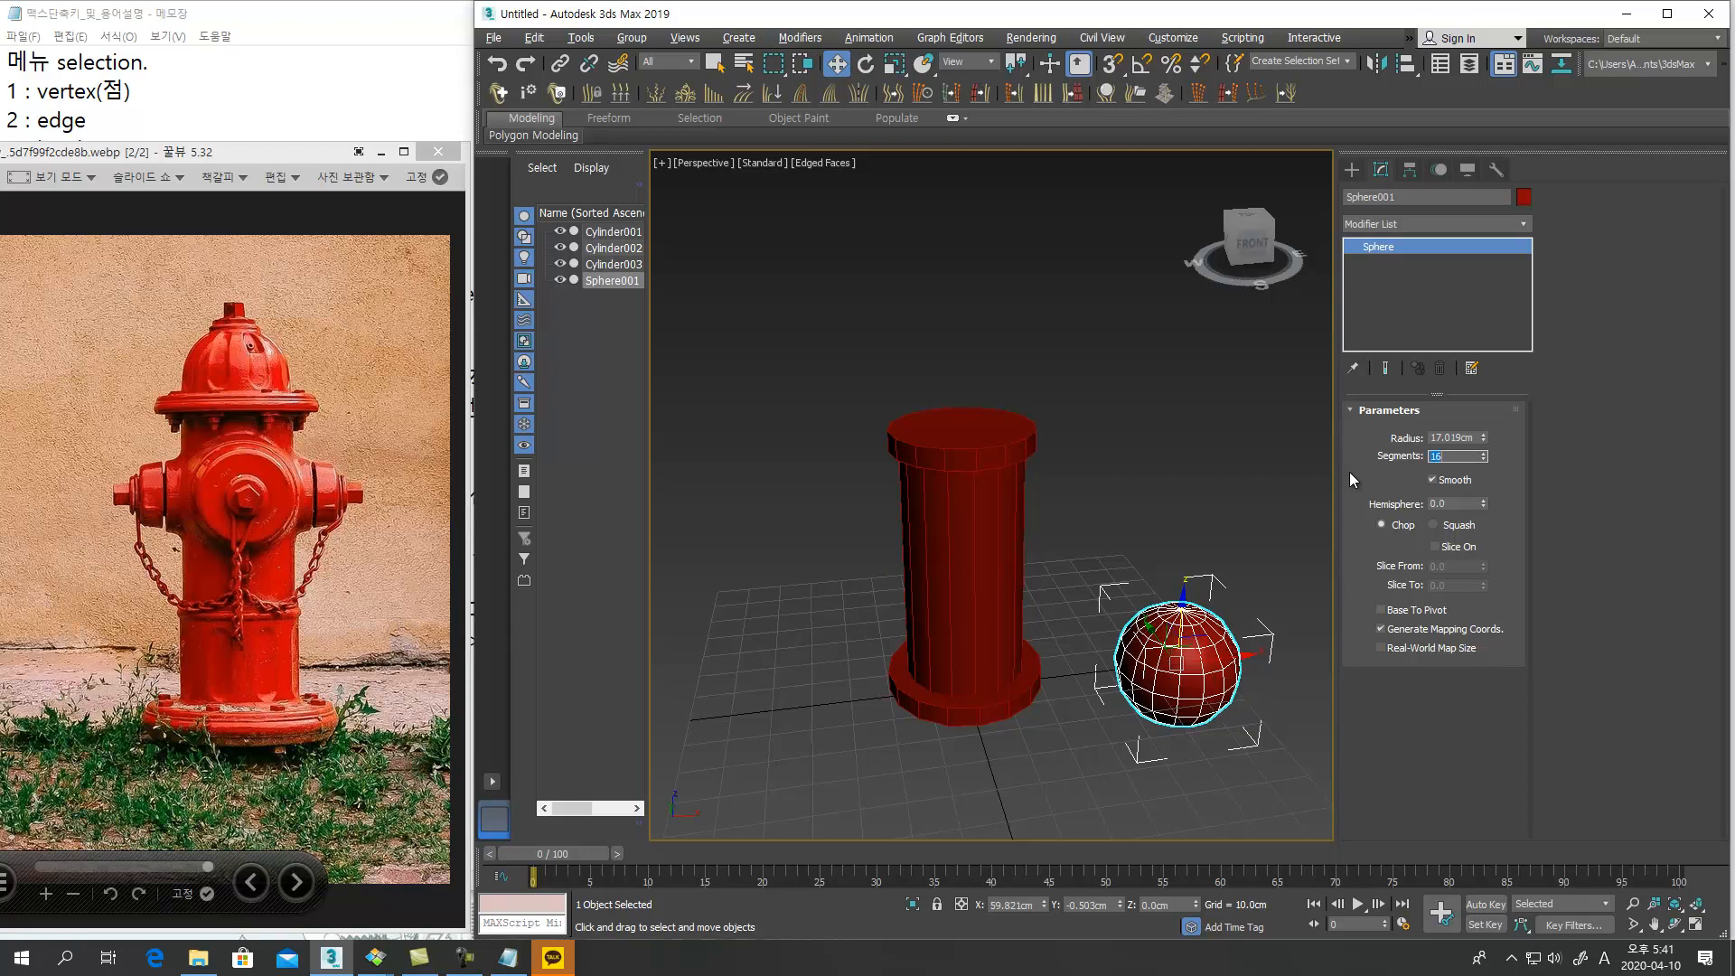
left_click(977, 508)
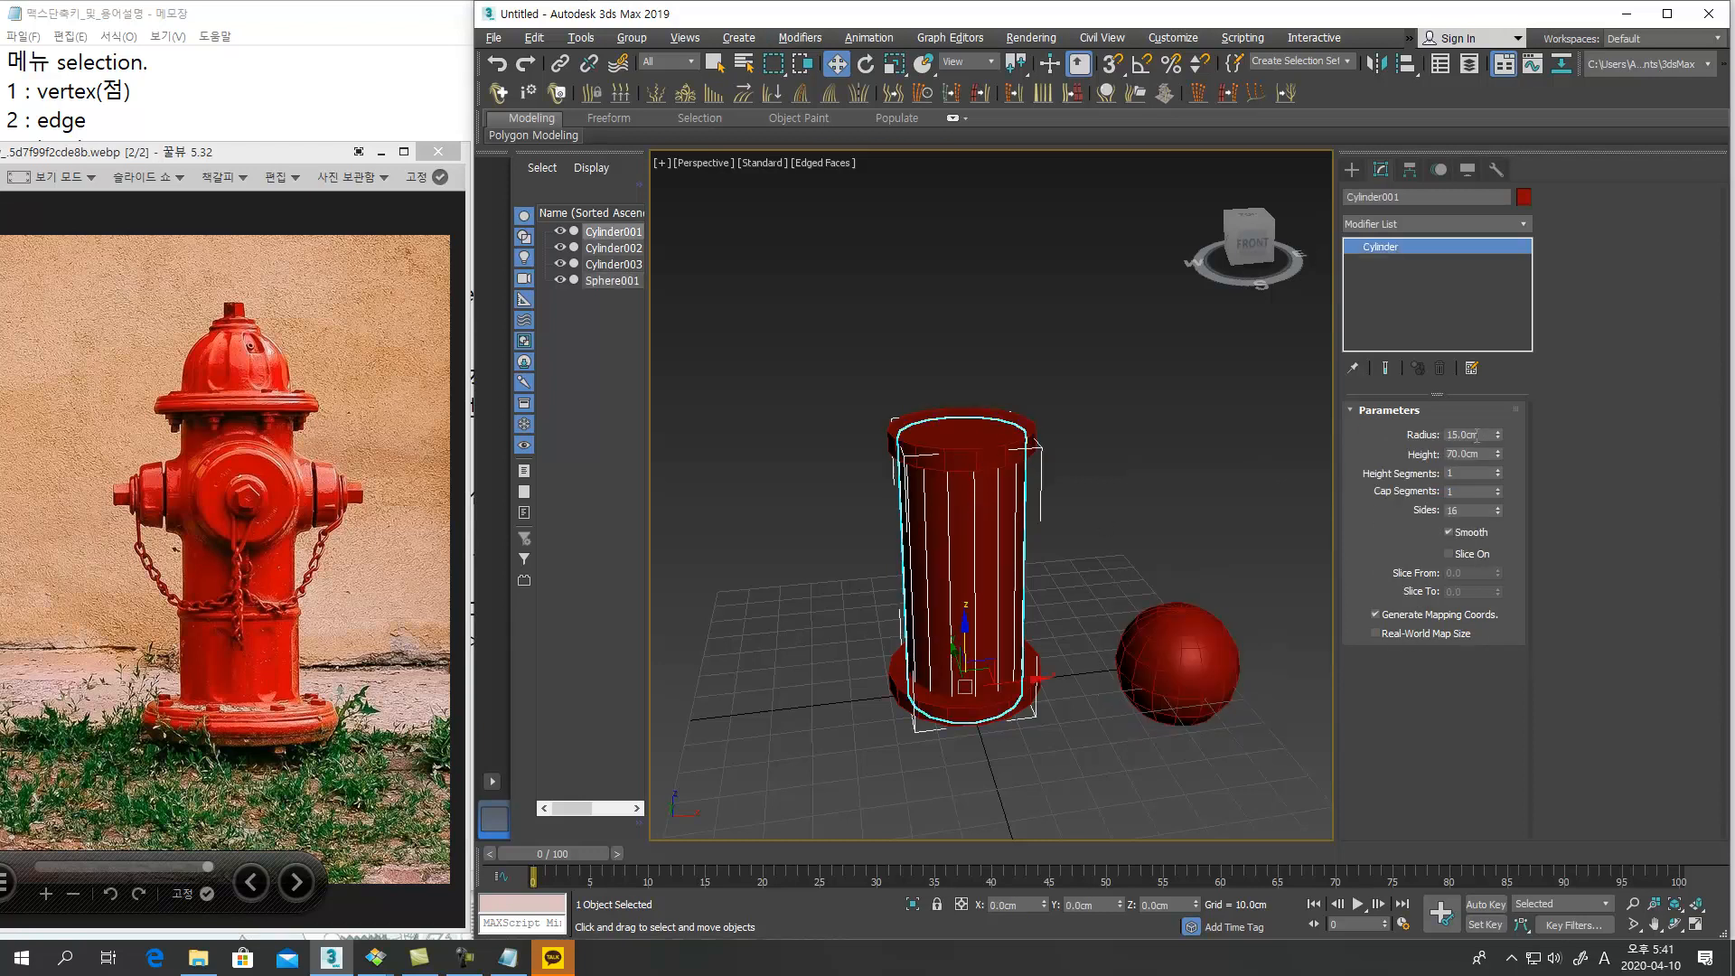
left_click(1230, 636)
double_click(1476, 439)
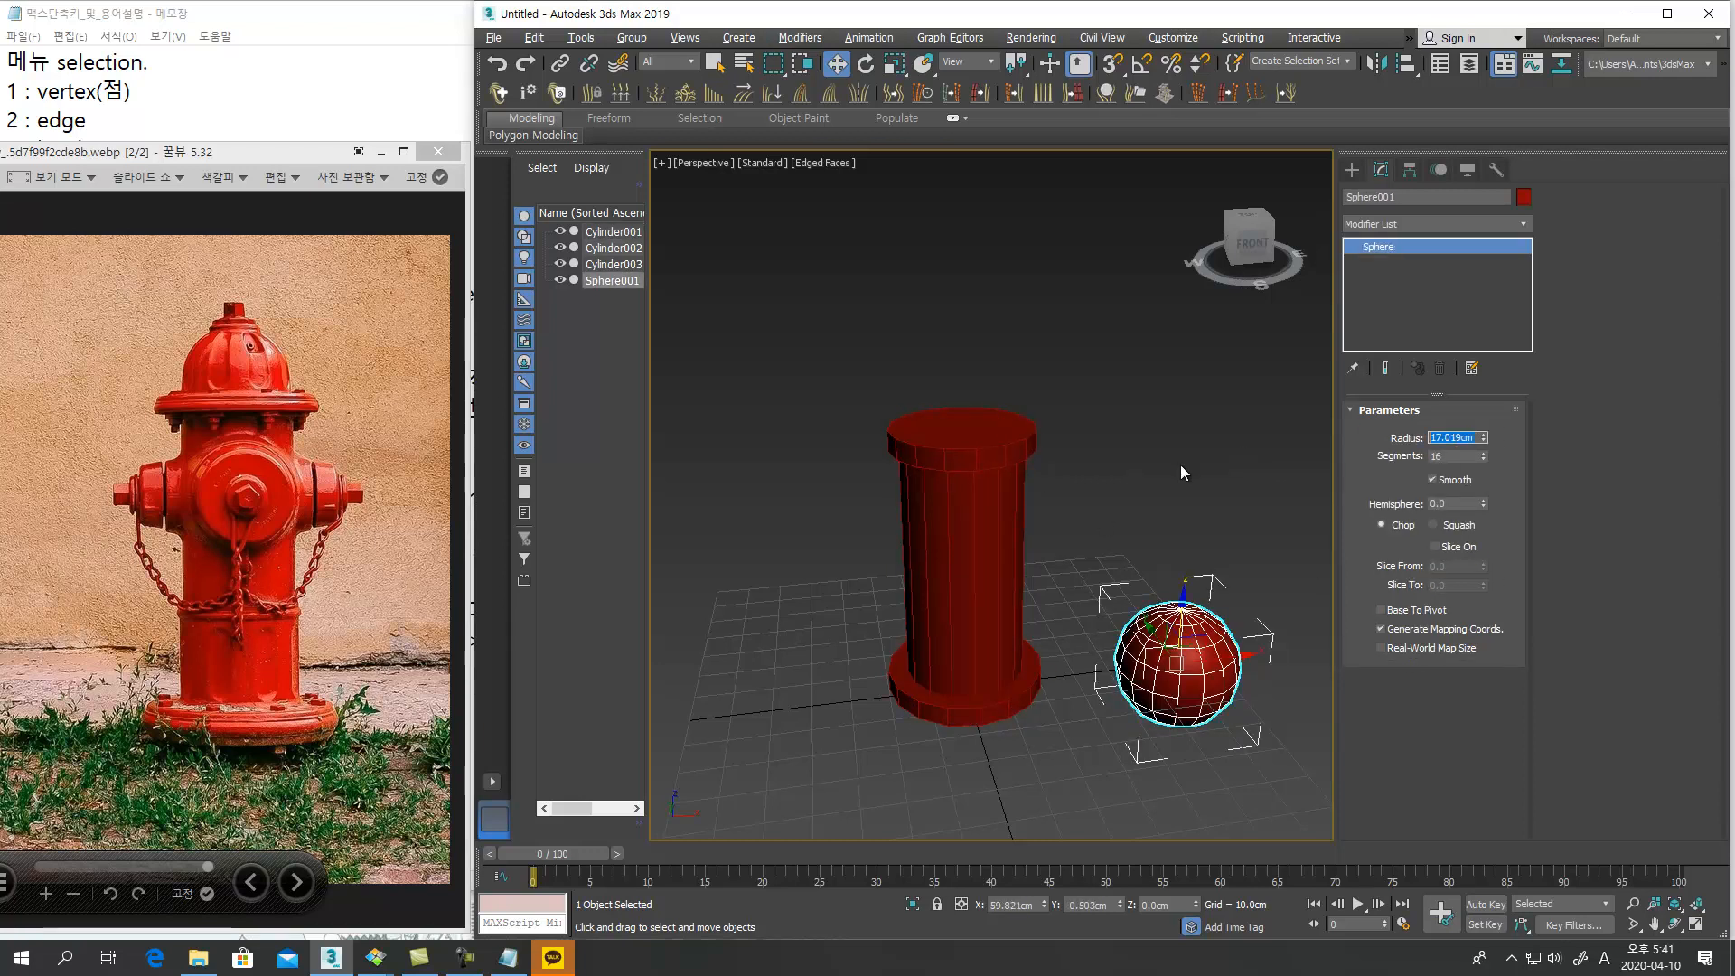
type("15")
key("Return")
middle_click_drag(1265, 723, 1185, 663)
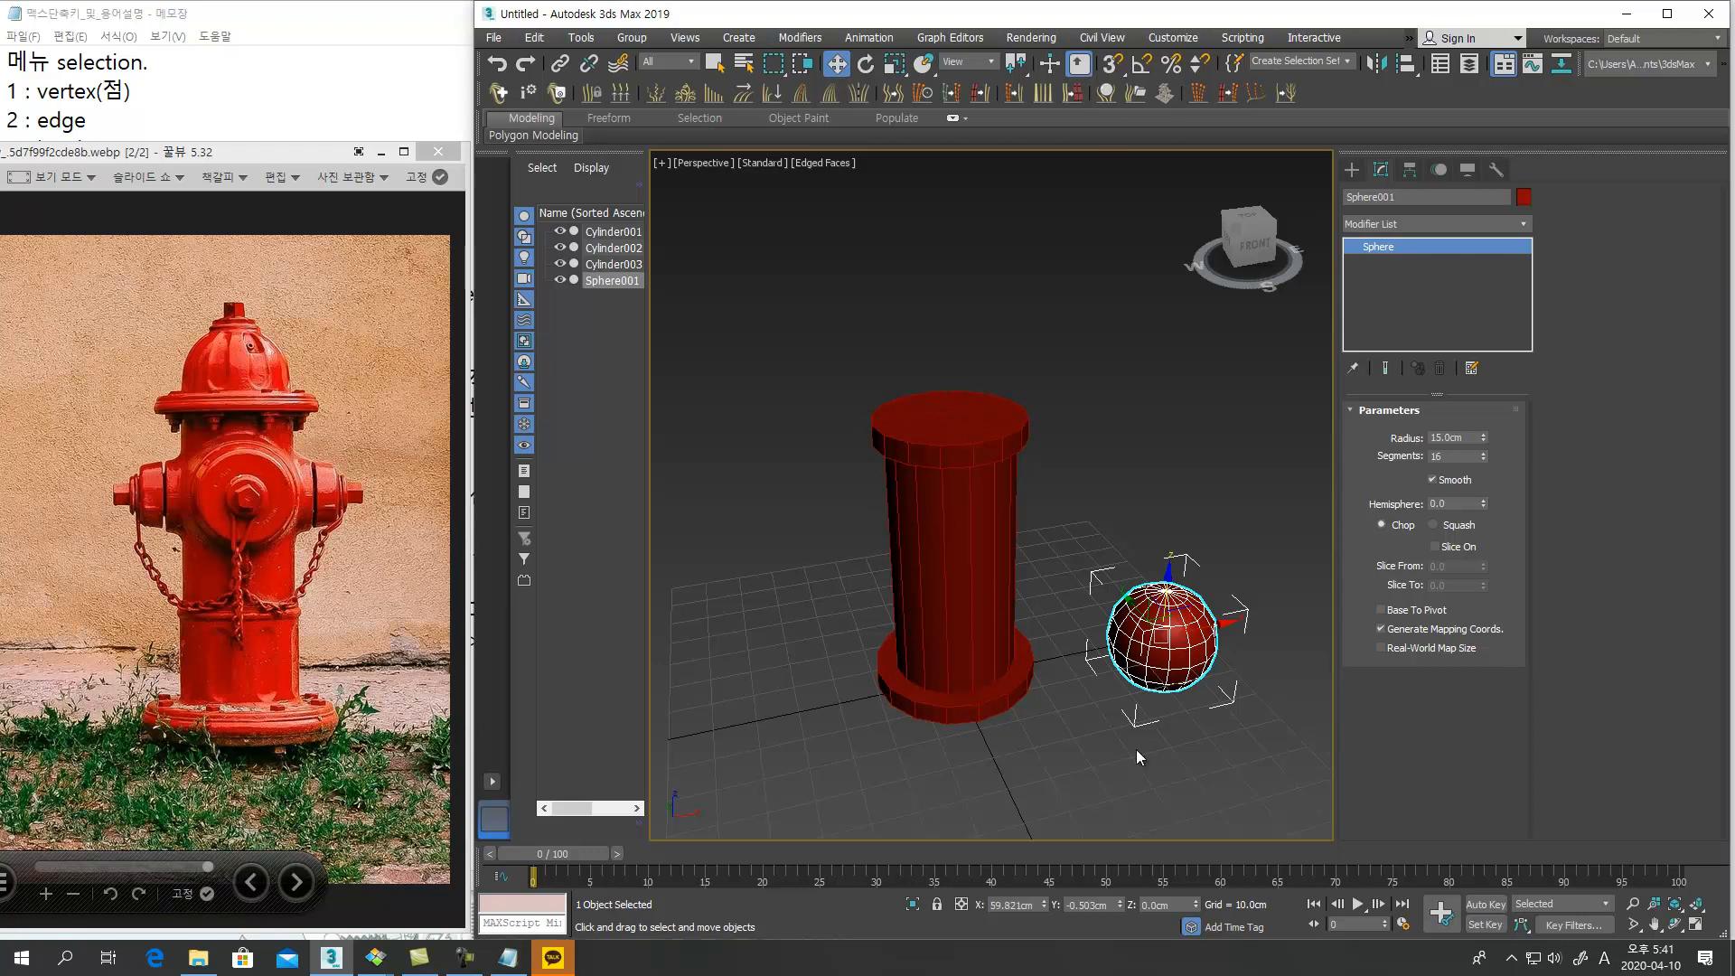
Center the sphere on the body's axis by setting its X and Y positions to 0
double_click(1035, 905)
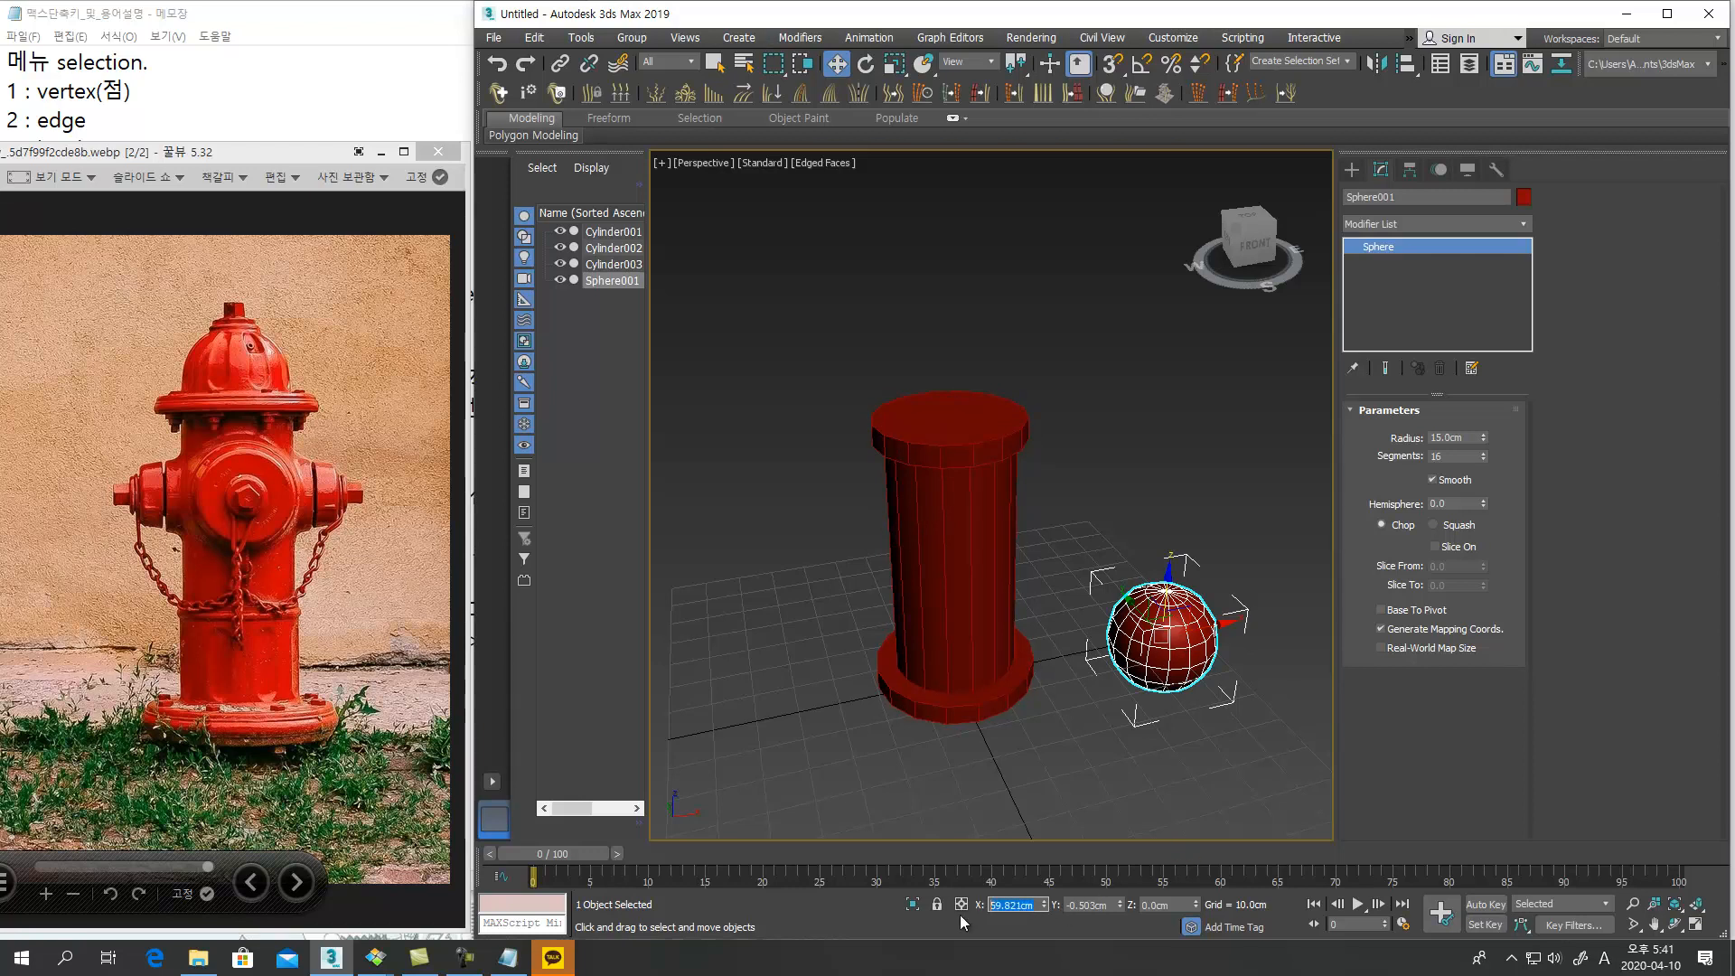
type("0")
key("Return")
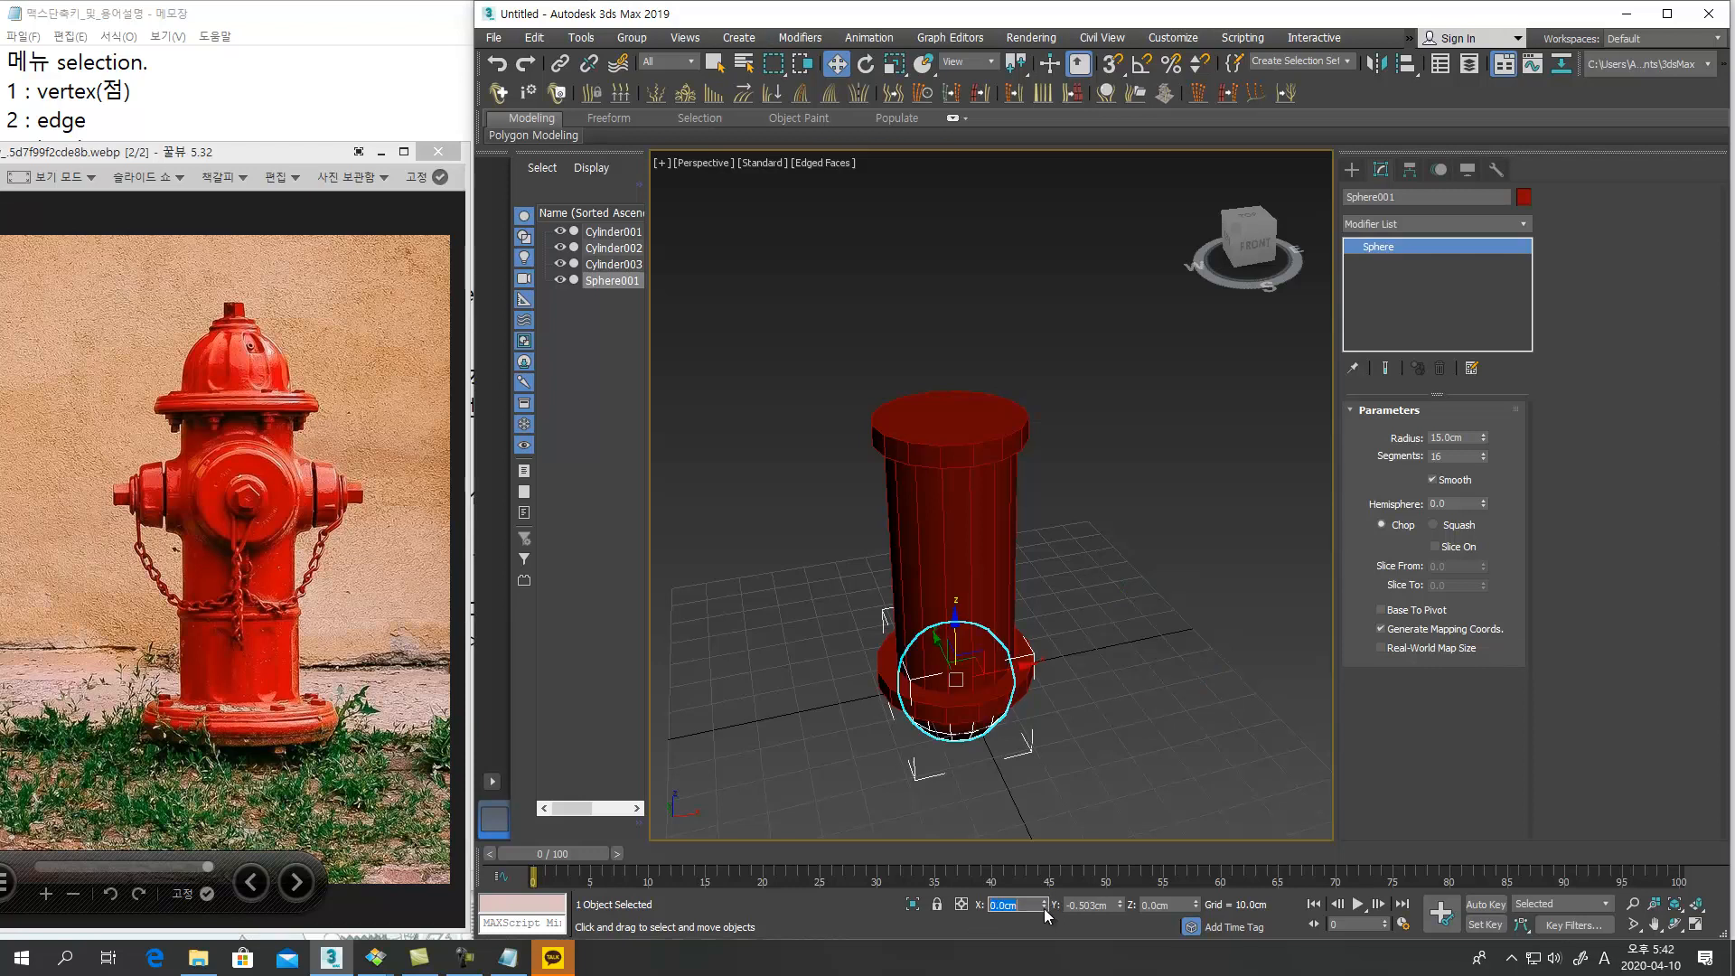
double_click(1106, 907)
right_click(1121, 907)
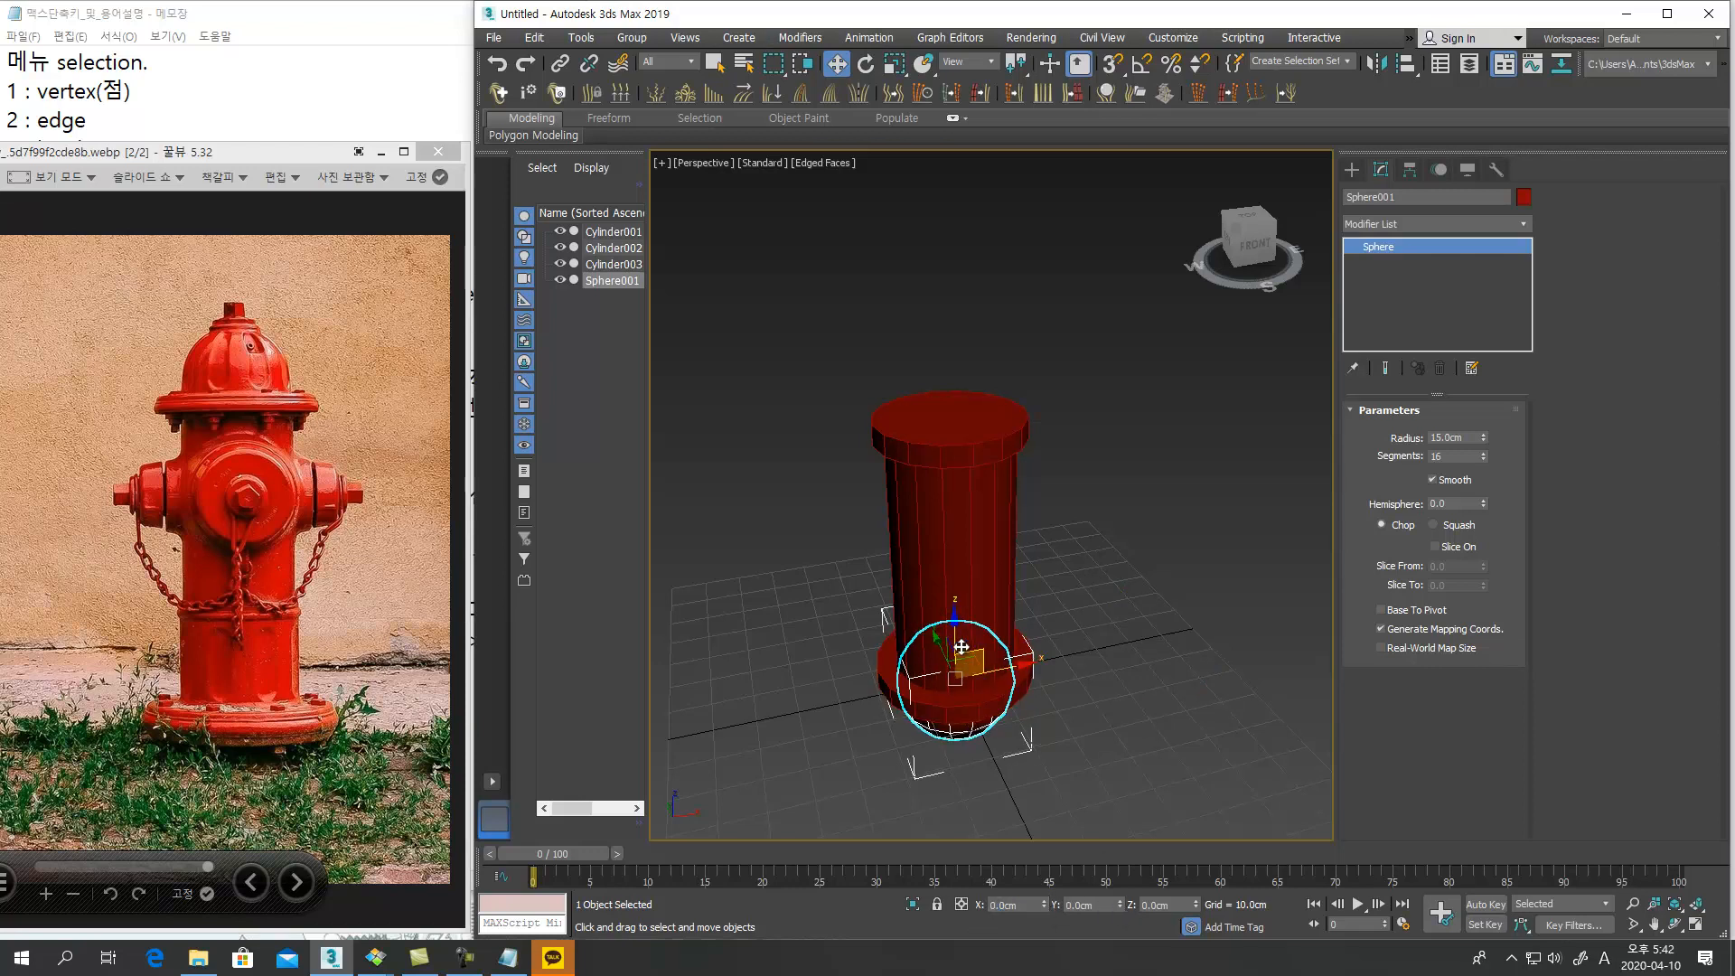
Raise the sphere along Z to the body's top so its upper half forms the hydrant's dome
left_click_drag(952, 635, 947, 373)
middle_click_drag(1066, 560, 1110, 612)
middle_click_drag(1110, 612, 1096, 570, "alt")
left_click(1117, 586)
left_click(1039, 426)
left_click(1174, 541)
middle_click_drag(744, 414, 755, 438)
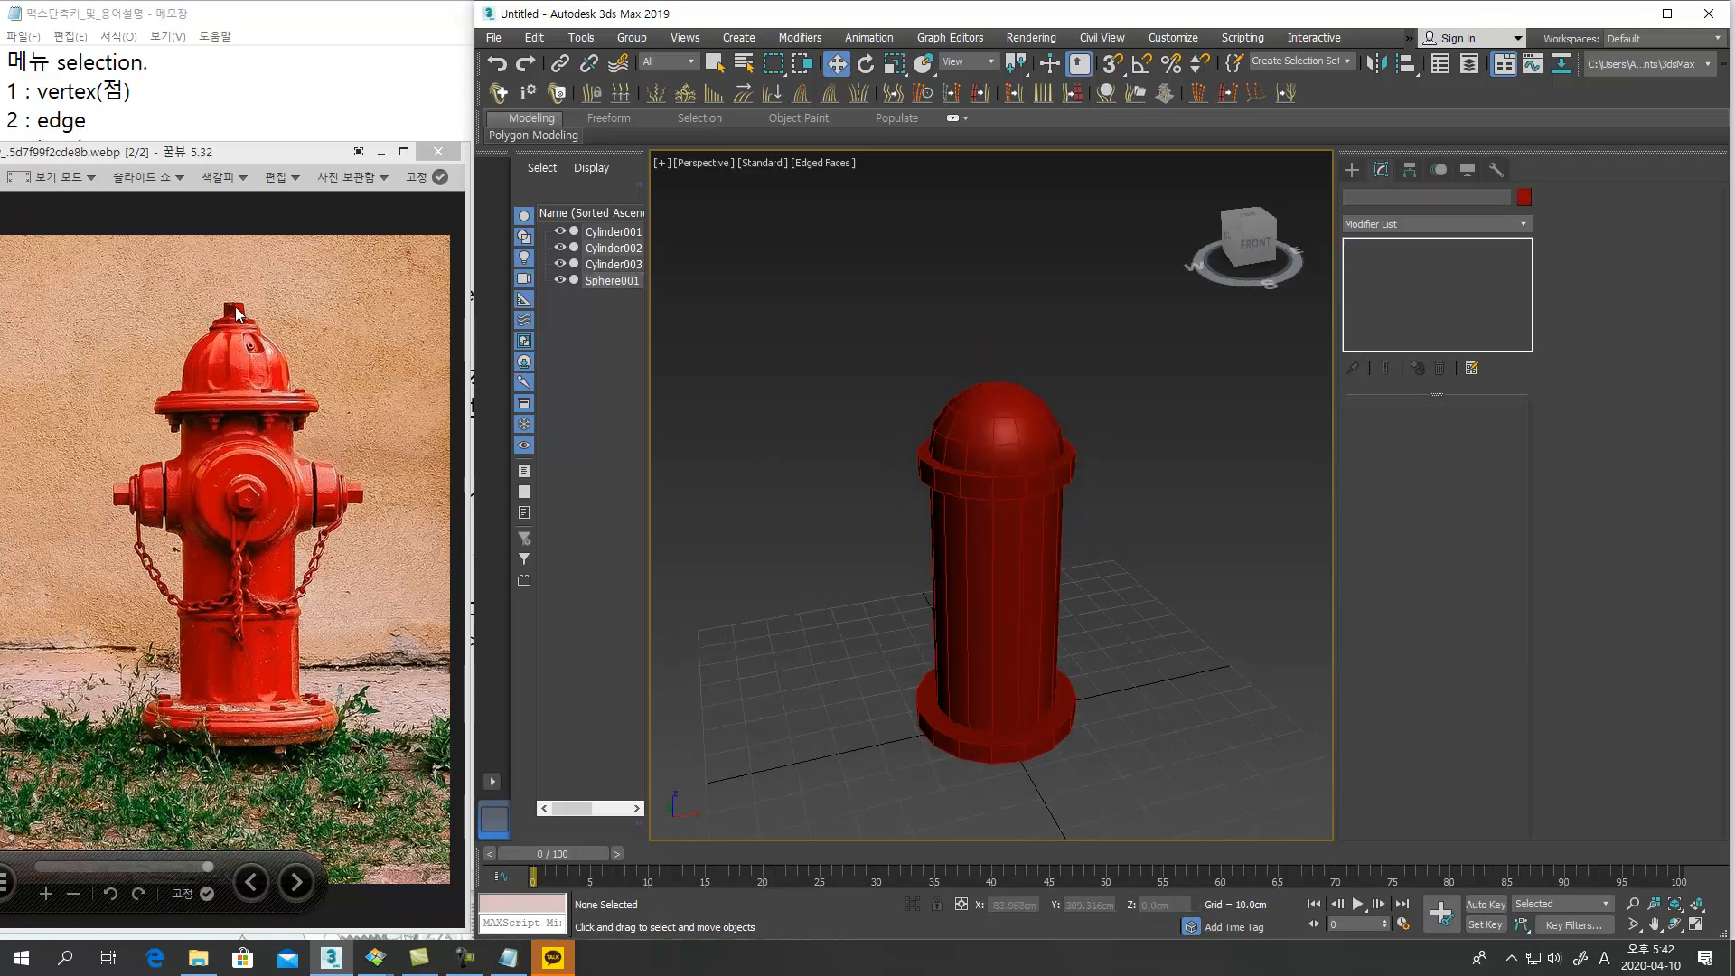
Copy the top flange upward along Z to the dome's peak, at a height of about 84.6 cm
left_click(1062, 473)
middle_click_drag(1062, 473, 1055, 530, "alt")
left_click_drag(999, 425, 999, 344)
left_click(1099, 553)
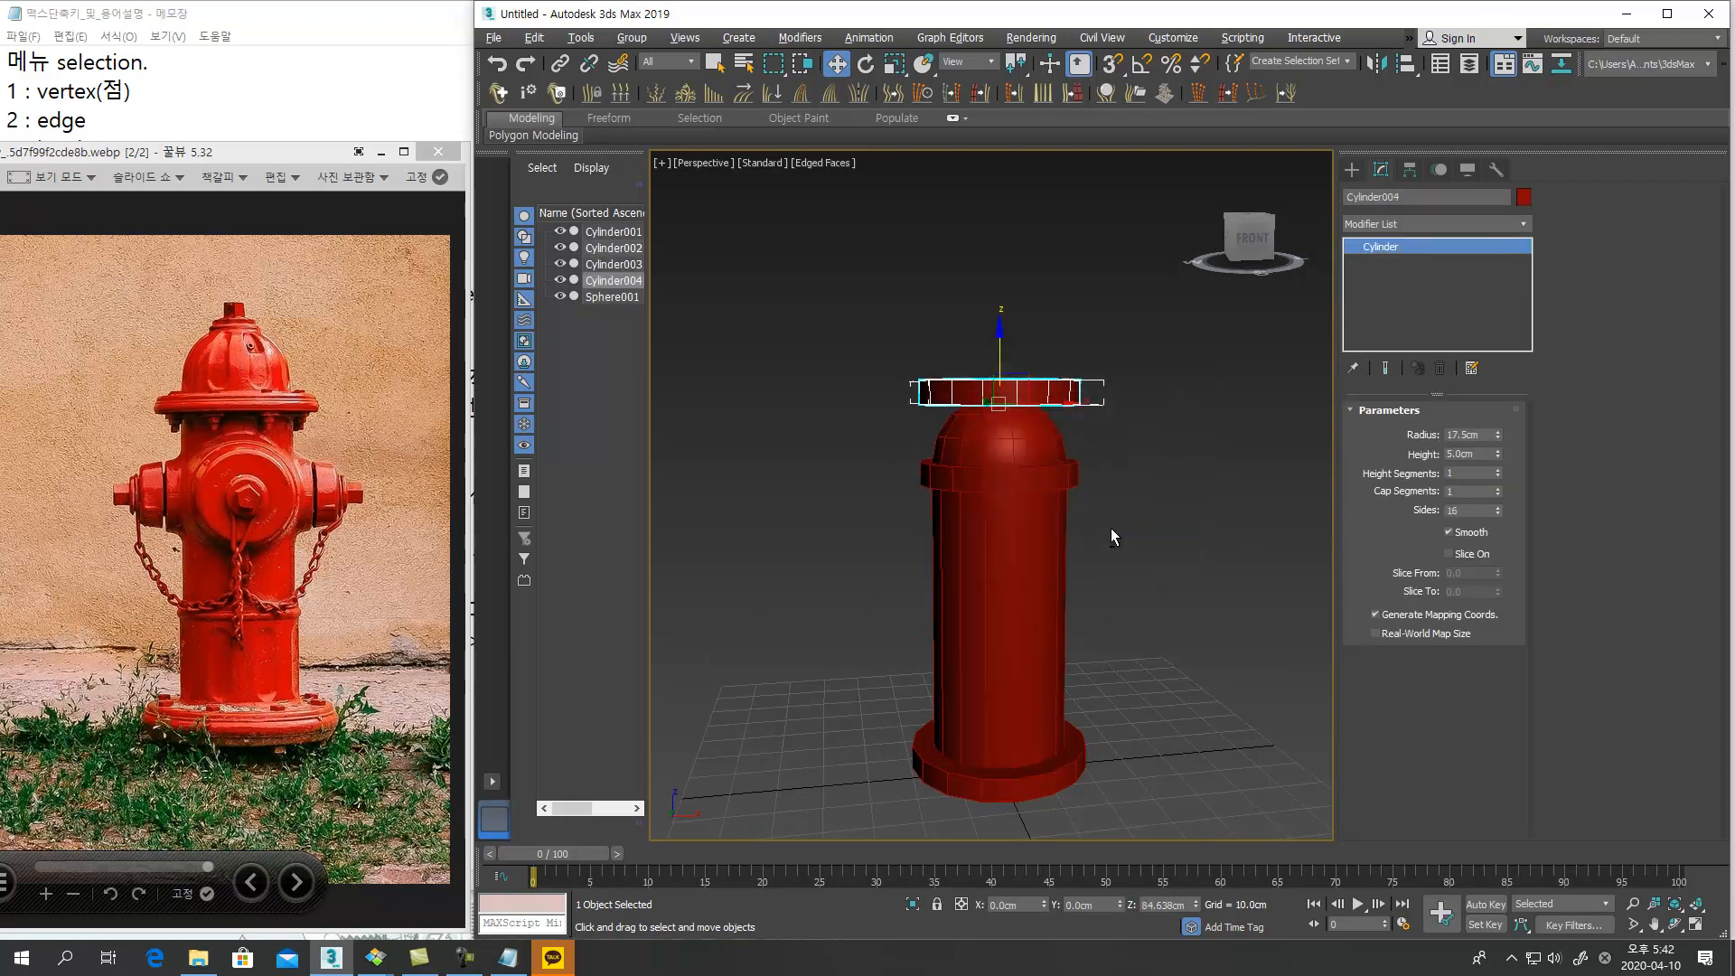
Reduce the copied disc's radius to about 3.15 cm and raise it slightly to form the cap on the dome
middle_click_drag(1109, 532, 1119, 591, "alt")
left_click_drag(1496, 435, 1492, 510)
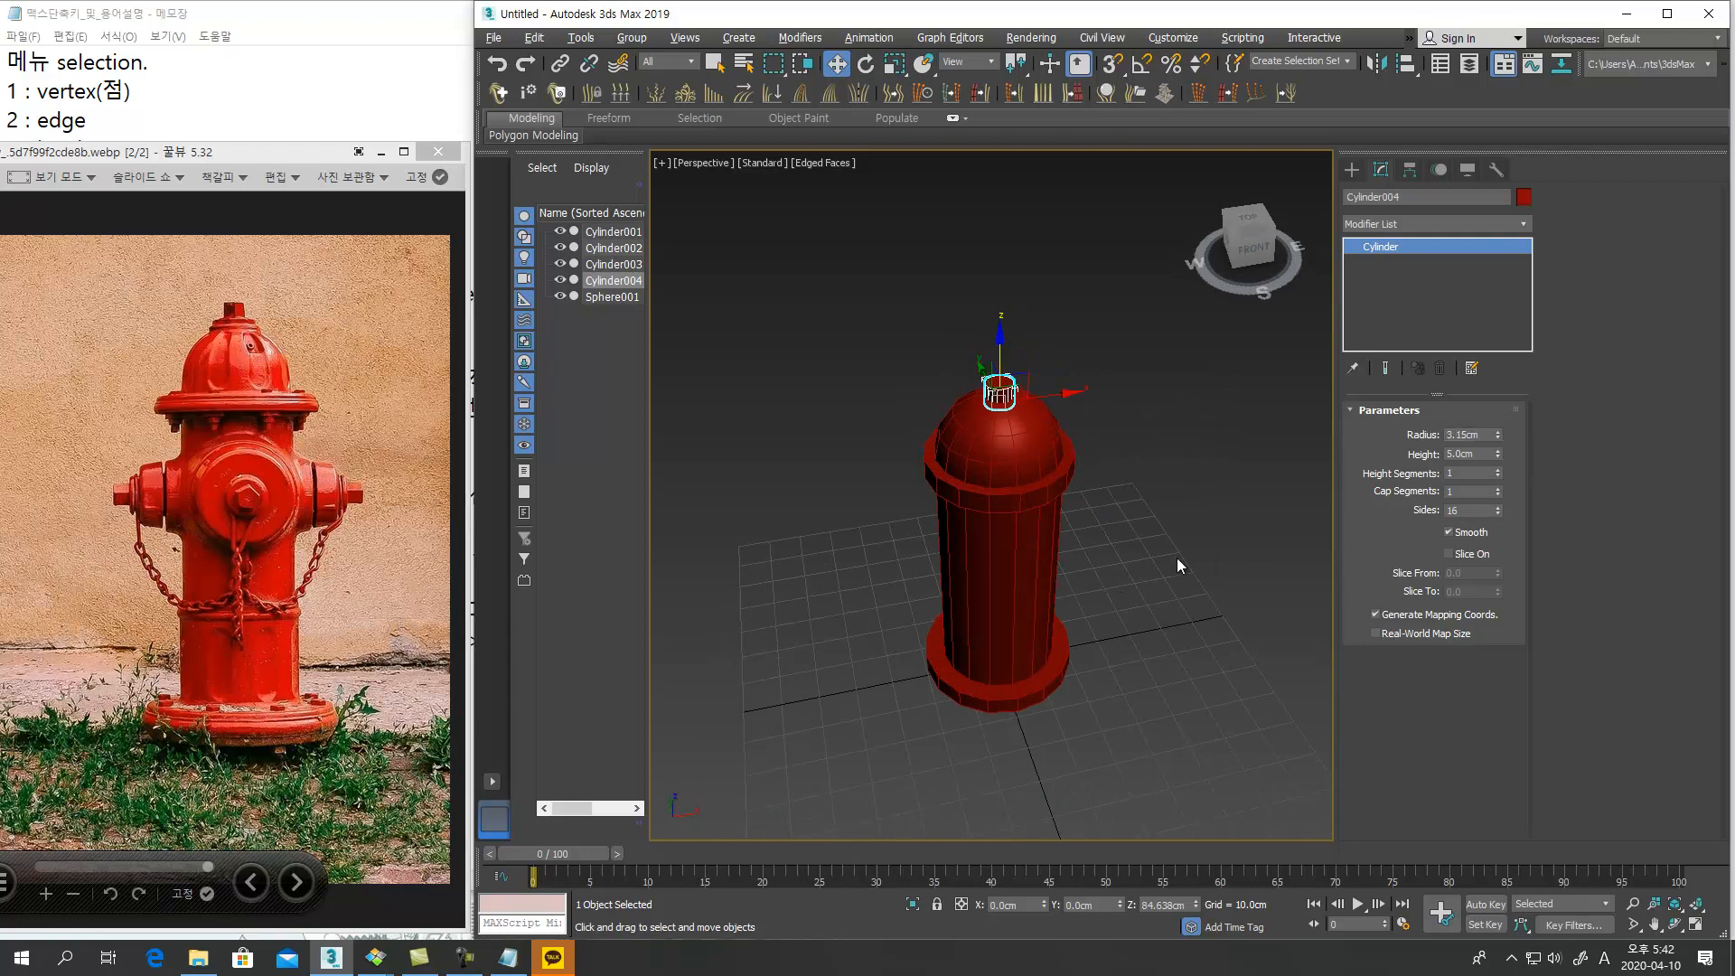
middle_click_drag(1227, 551, 1072, 378, "alt")
left_click_drag(1003, 351, 1002, 338)
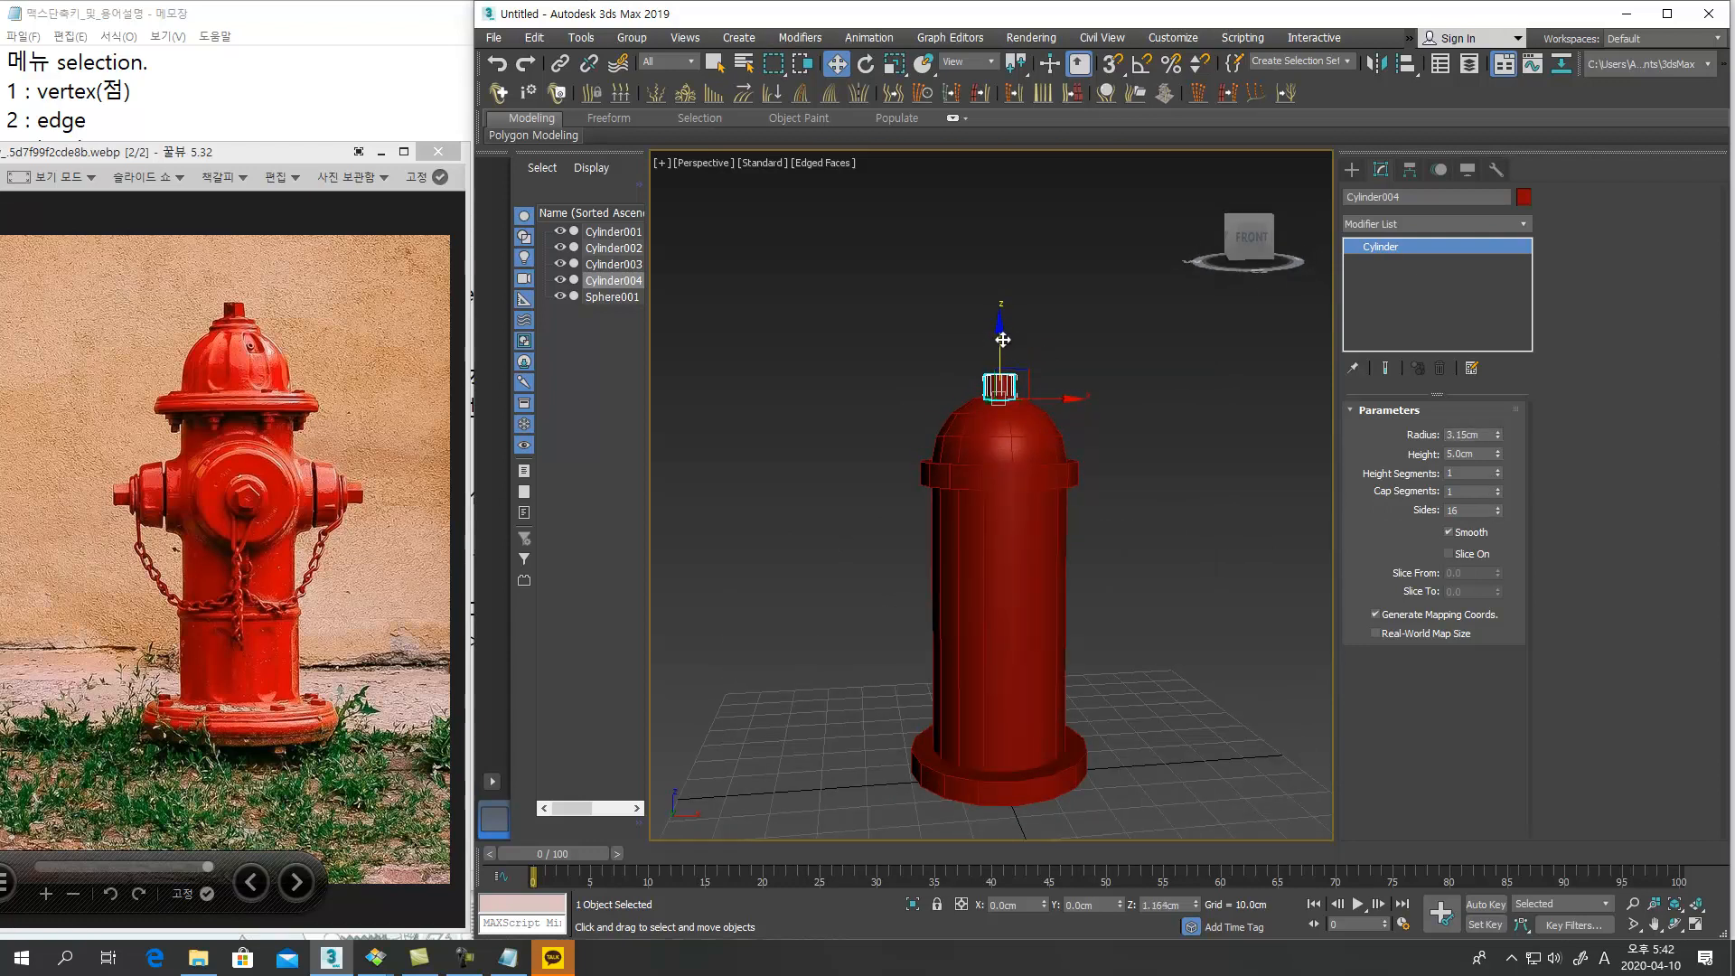
middle_click_drag(1109, 432, 1172, 486, "alt")
left_click(1172, 485)
Turn on angle snap and make a copy of the top flange rotated 90 degrees about X
left_click(1036, 436)
mouse_move(1052, 508)
middle_mouse_down("alt")
mouse_move(1108, 481)
mouse_move(1146, 549)
mouse_move(1057, 520)
middle_mouse_up("alt")
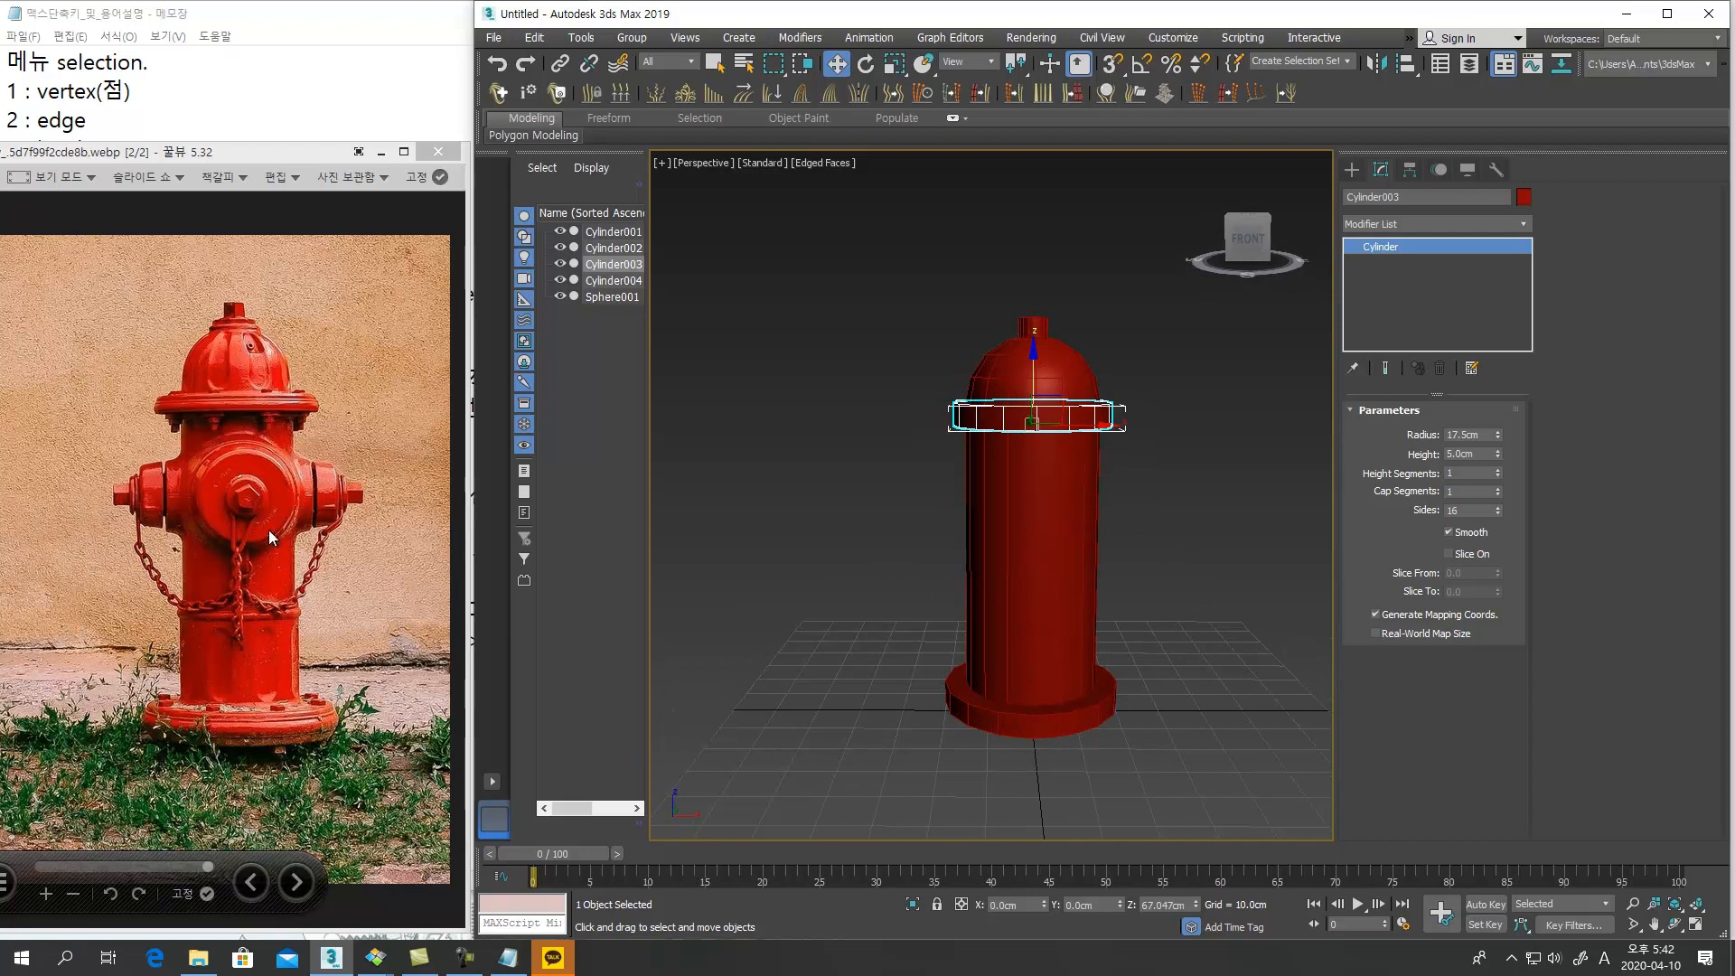
middle_click_drag(1165, 606, 1134, 545, "alt")
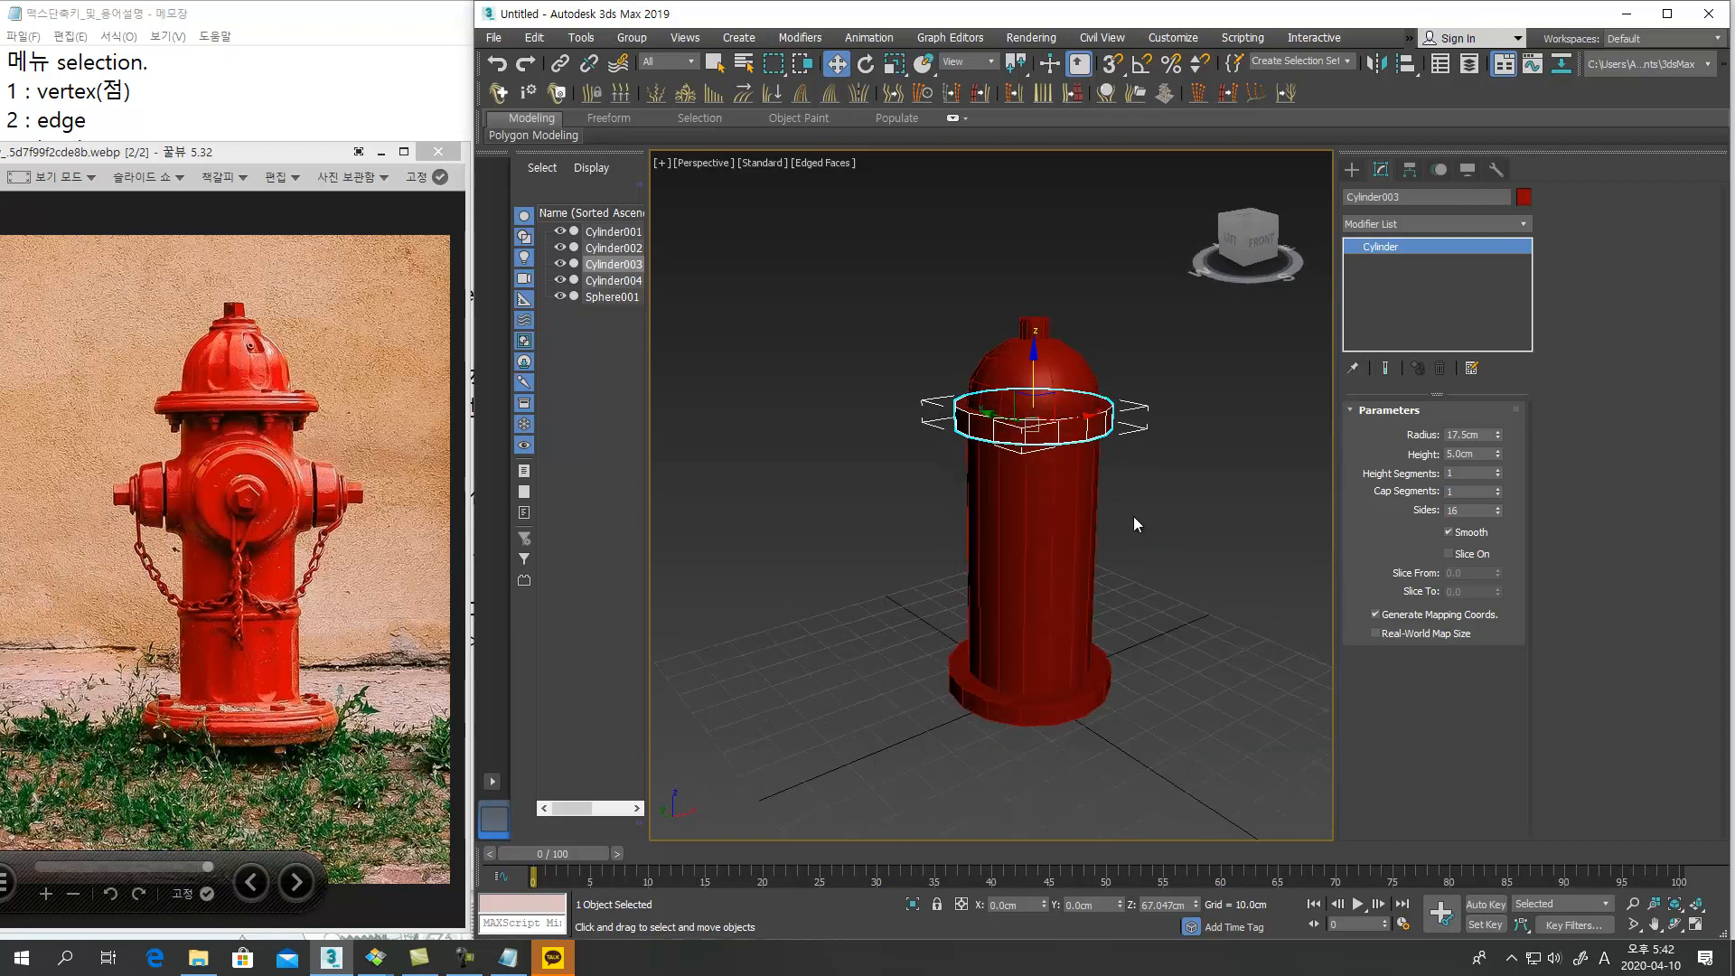
middle_click_drag(1108, 448, 1048, 503)
key("e")
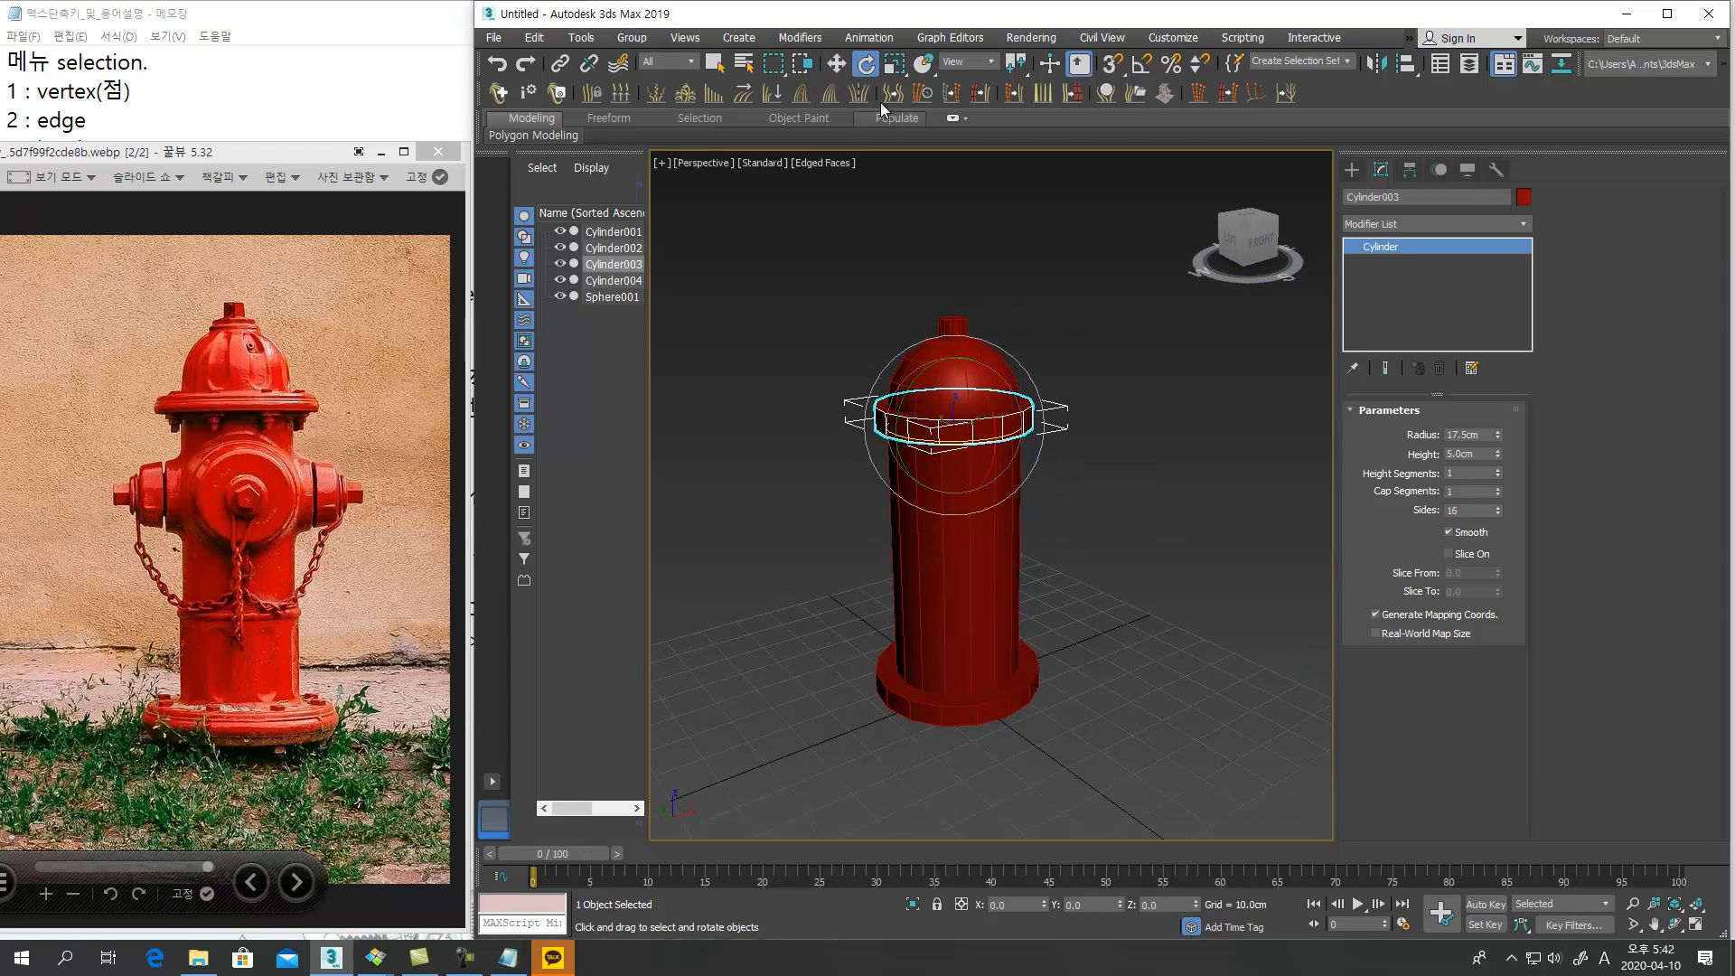
left_click(1143, 65)
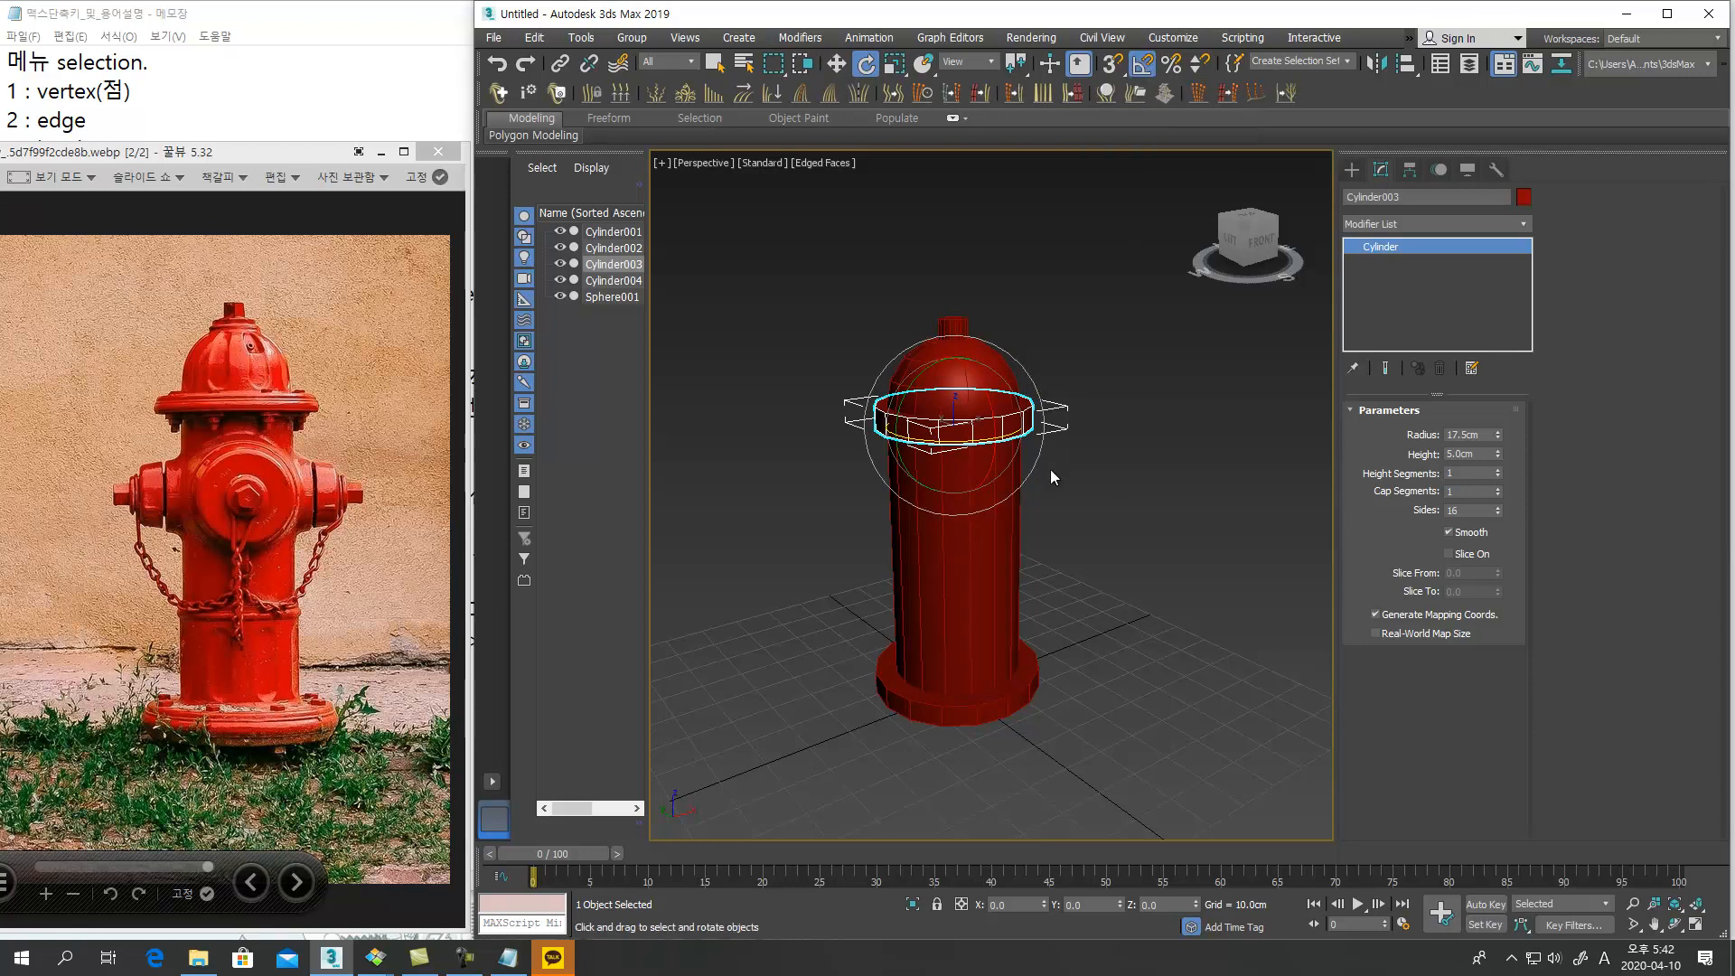
left_click_drag(991, 386, 1001, 468)
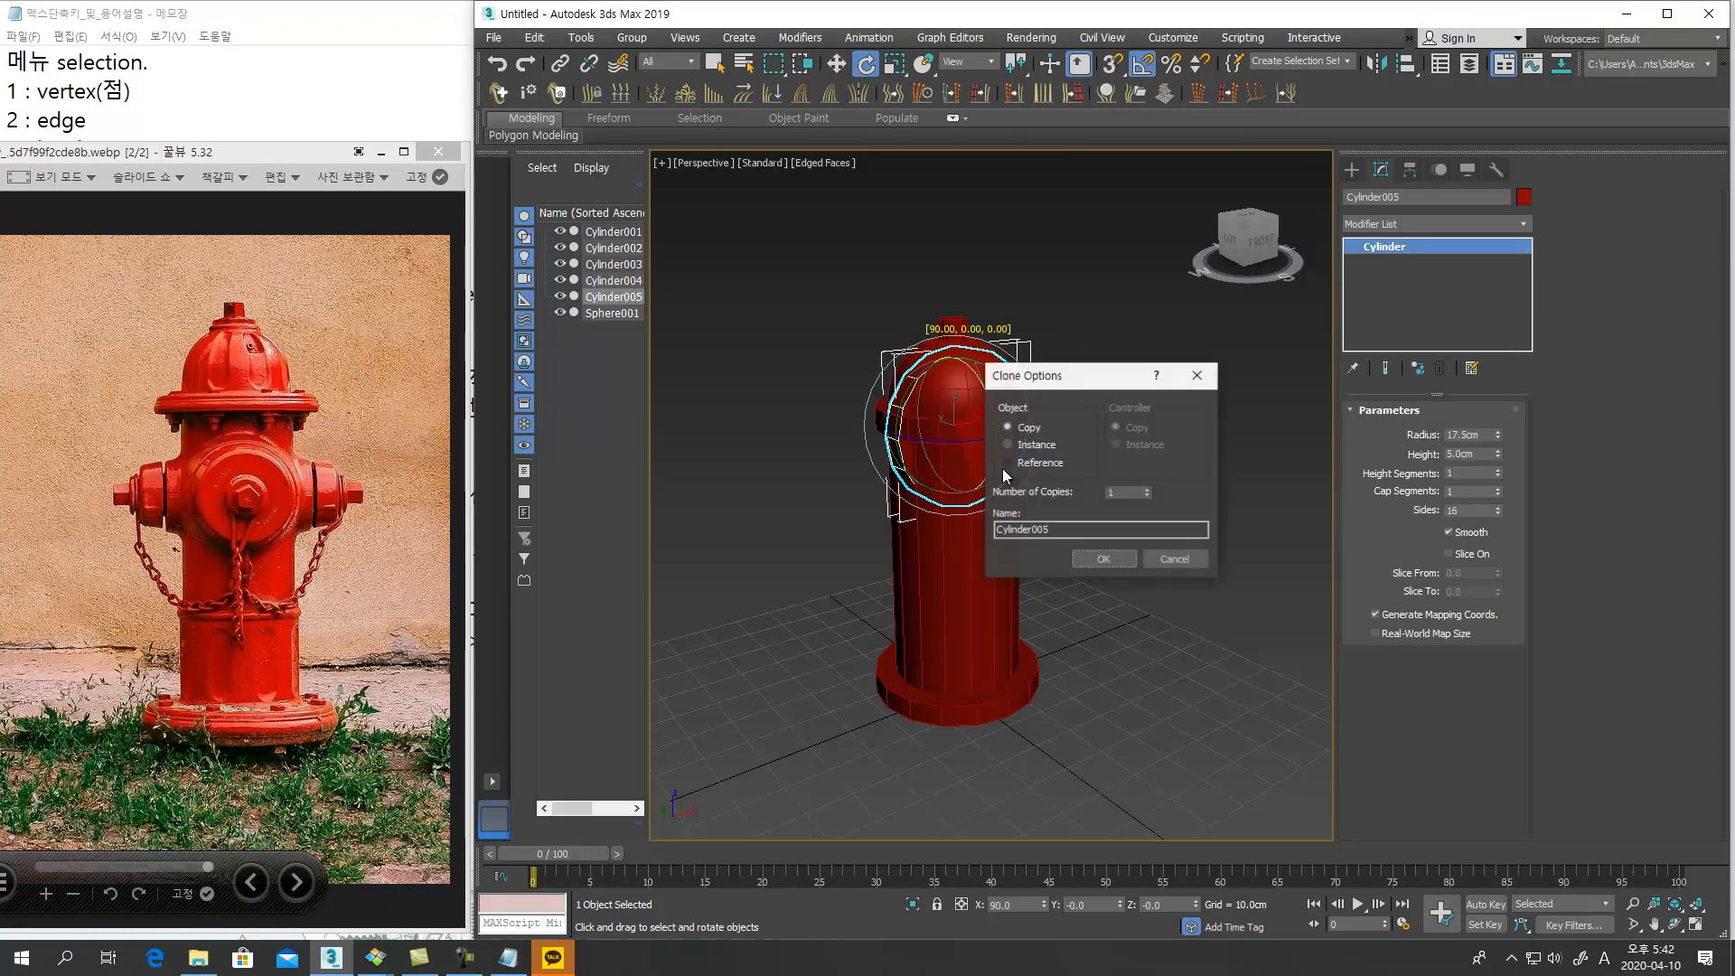
left_click(1103, 565)
Move the upright disc to the body's front at about Y -13.4 cm and Z 53.3 cm, and reduce its radius to about 9.3 cm
key("w")
left_click_drag(930, 416, 961, 453)
left_click_drag(991, 394, 996, 468)
left_click_drag(1499, 435, 1498, 473)
middle_click_drag(1304, 533, 1017, 480, "alt")
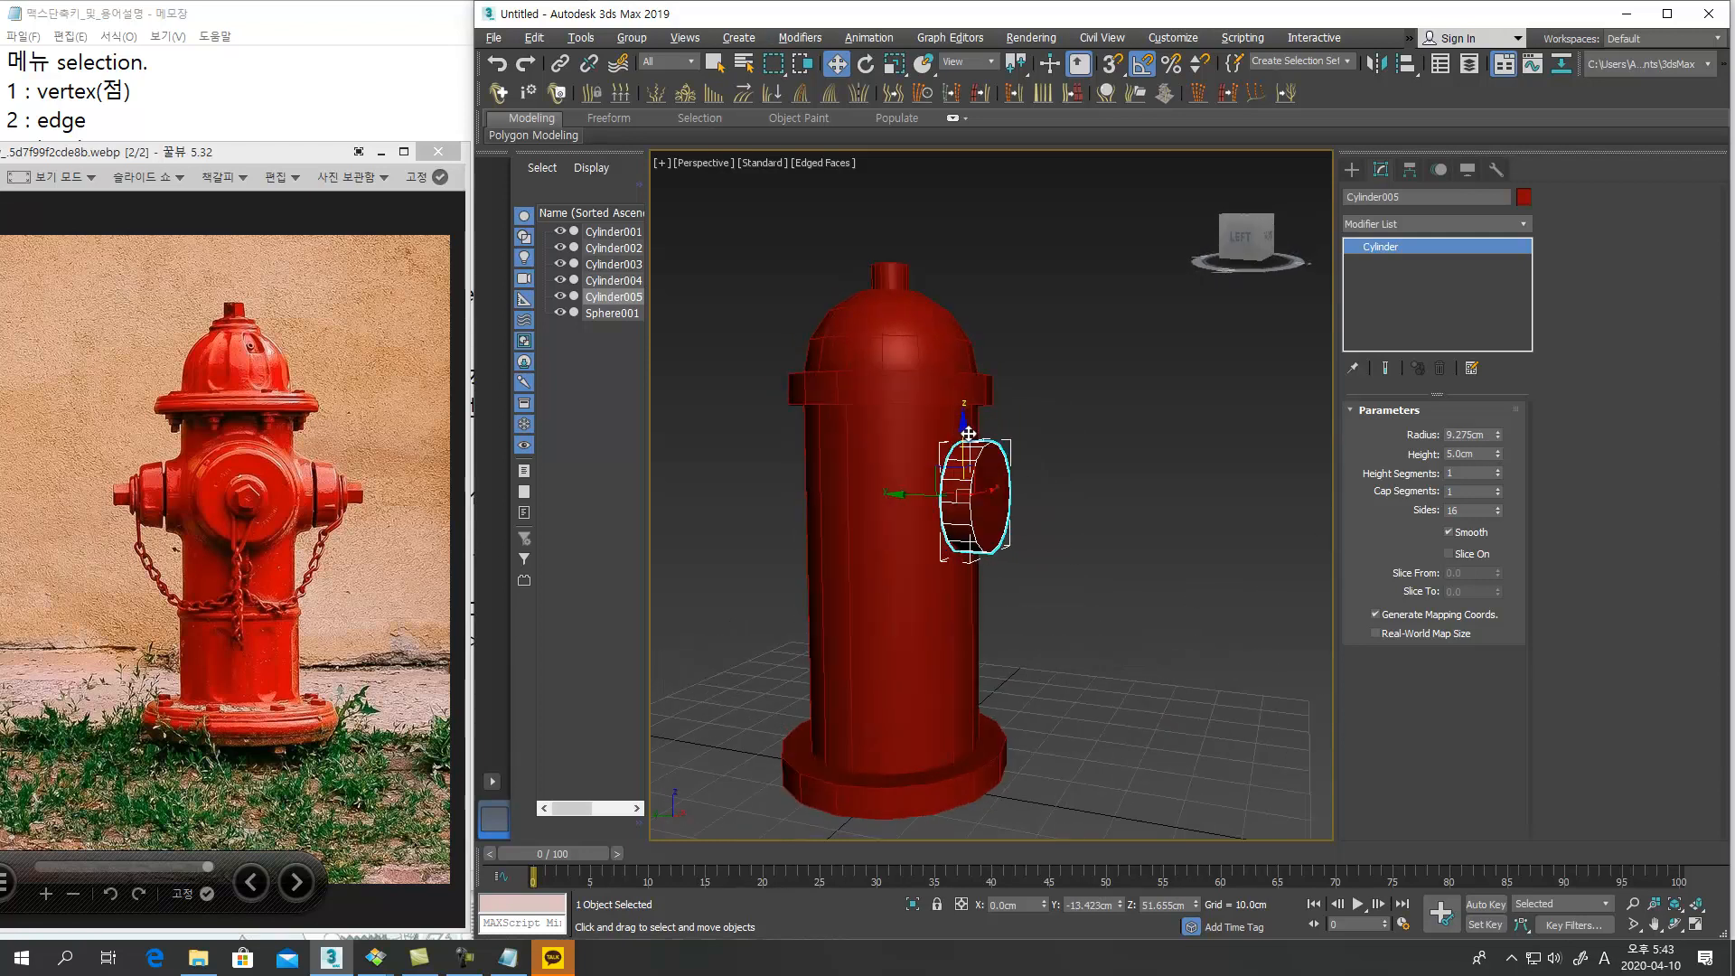
left_click_drag(967, 434, 970, 422)
Increase the front nozzle cylinder's height to about 10.9 cm and push it into the body to about Y -10.6 cm
left_click_drag(1498, 454, 1503, 372)
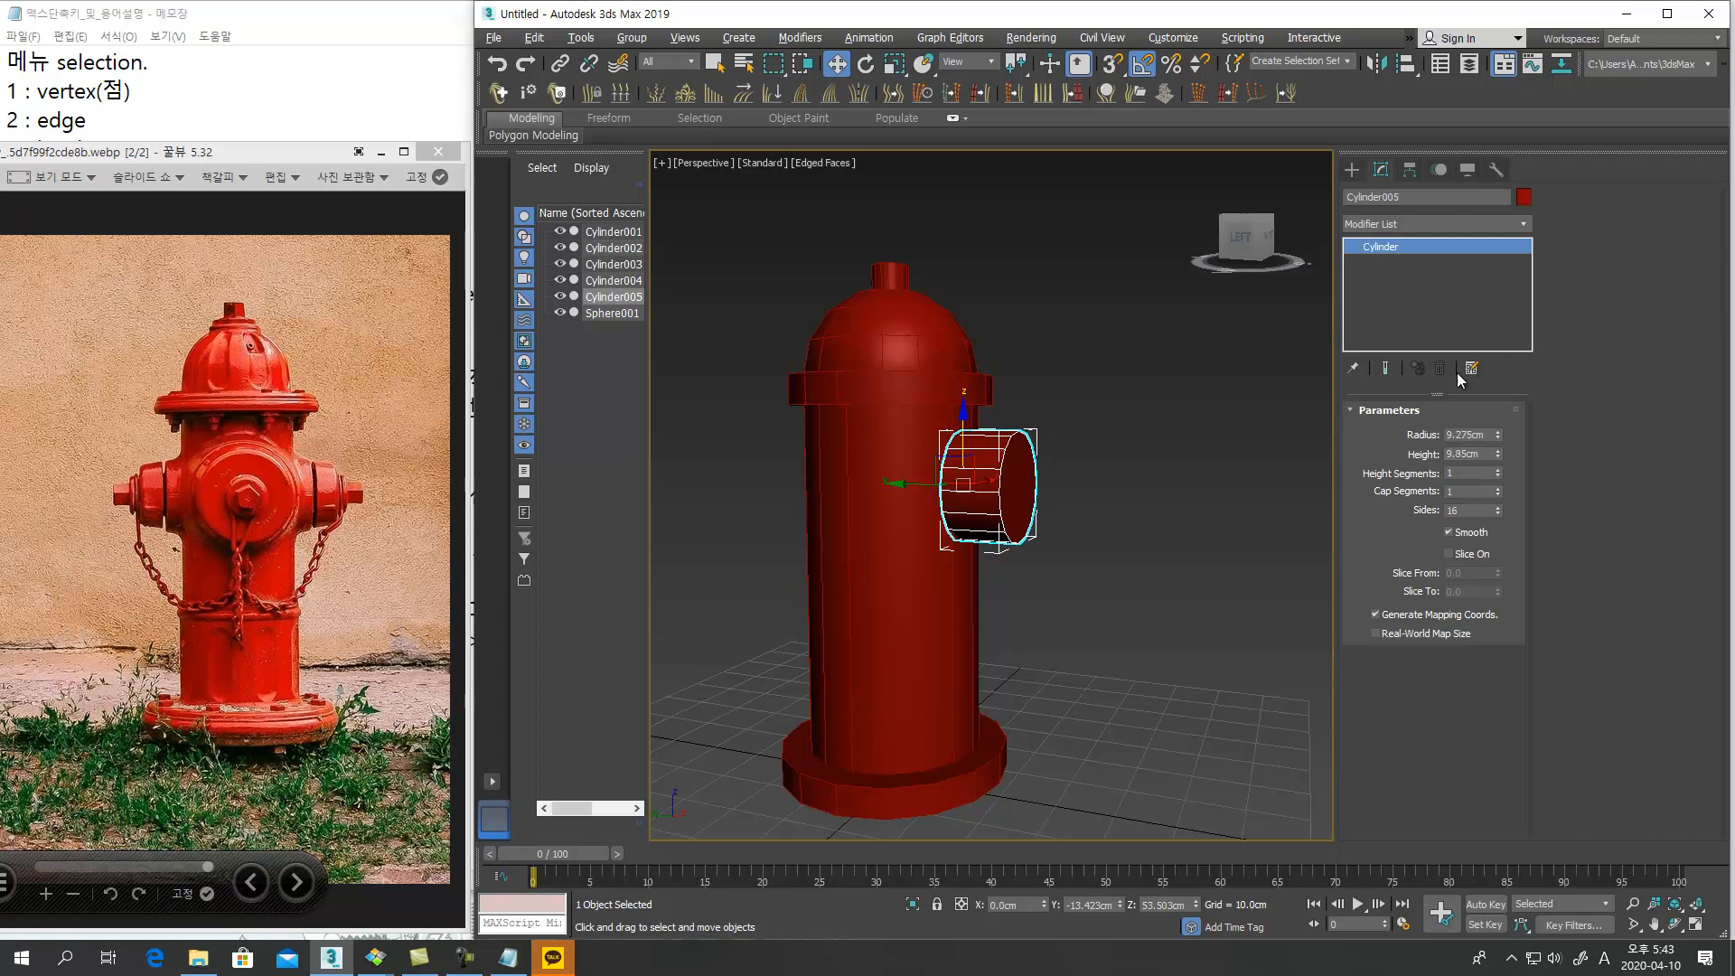
left_click_drag(913, 484, 898, 483)
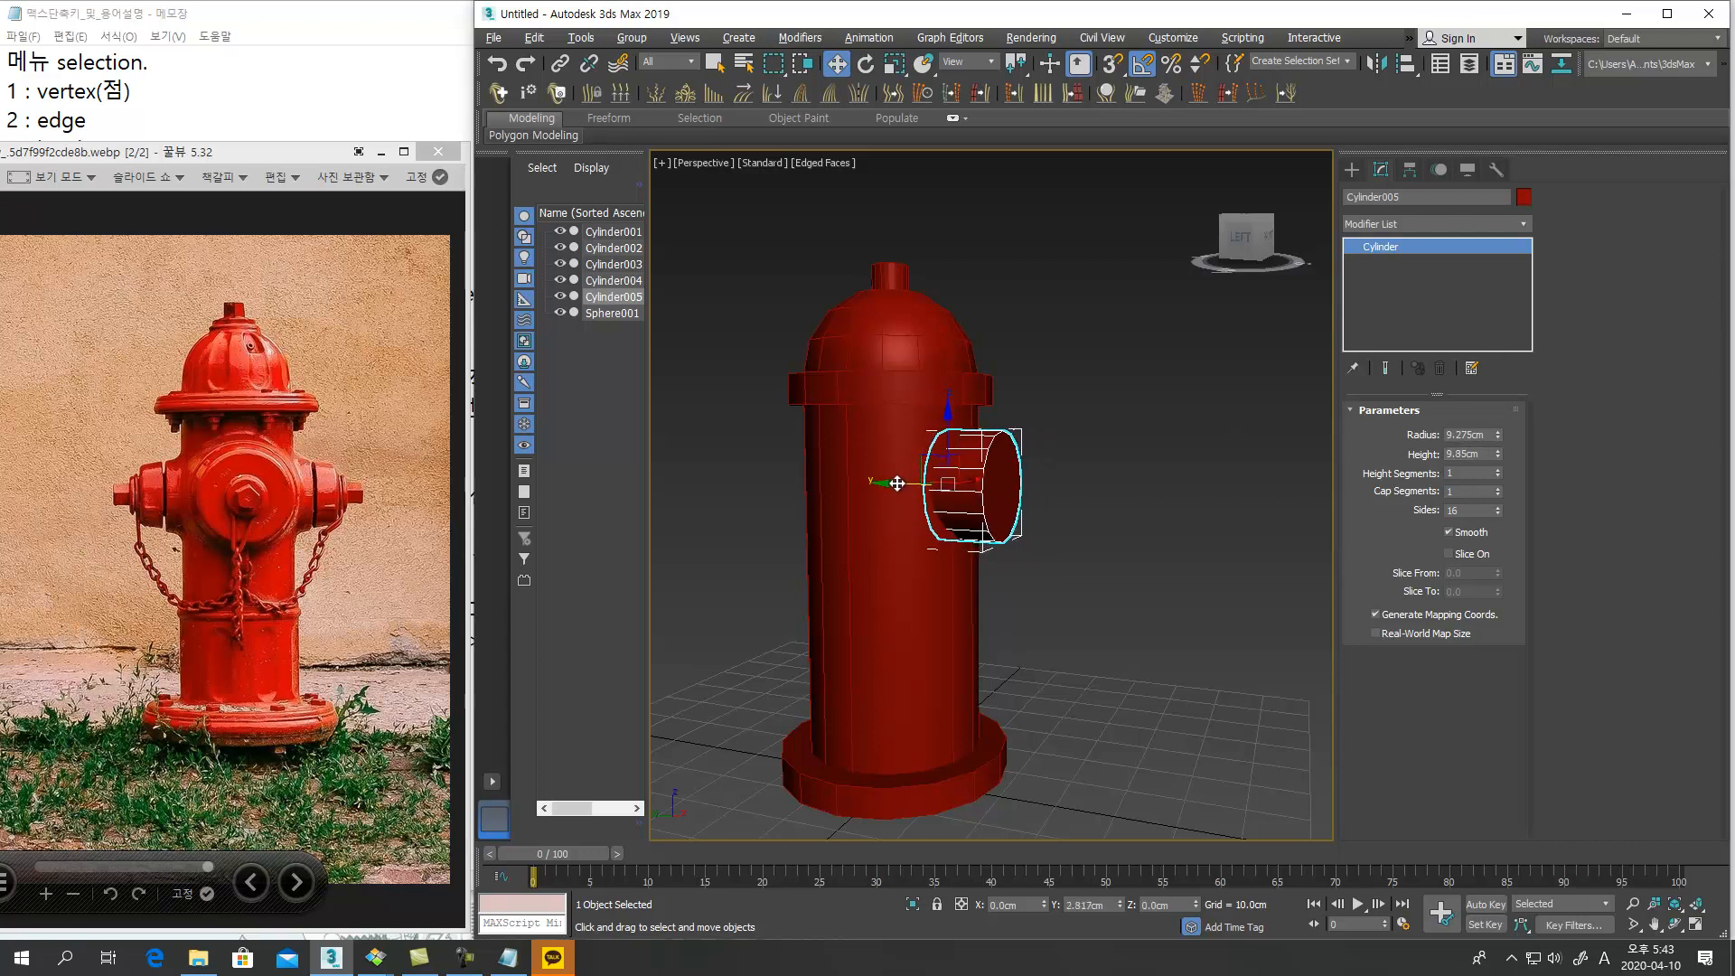
left_click_drag(1498, 454, 1499, 440)
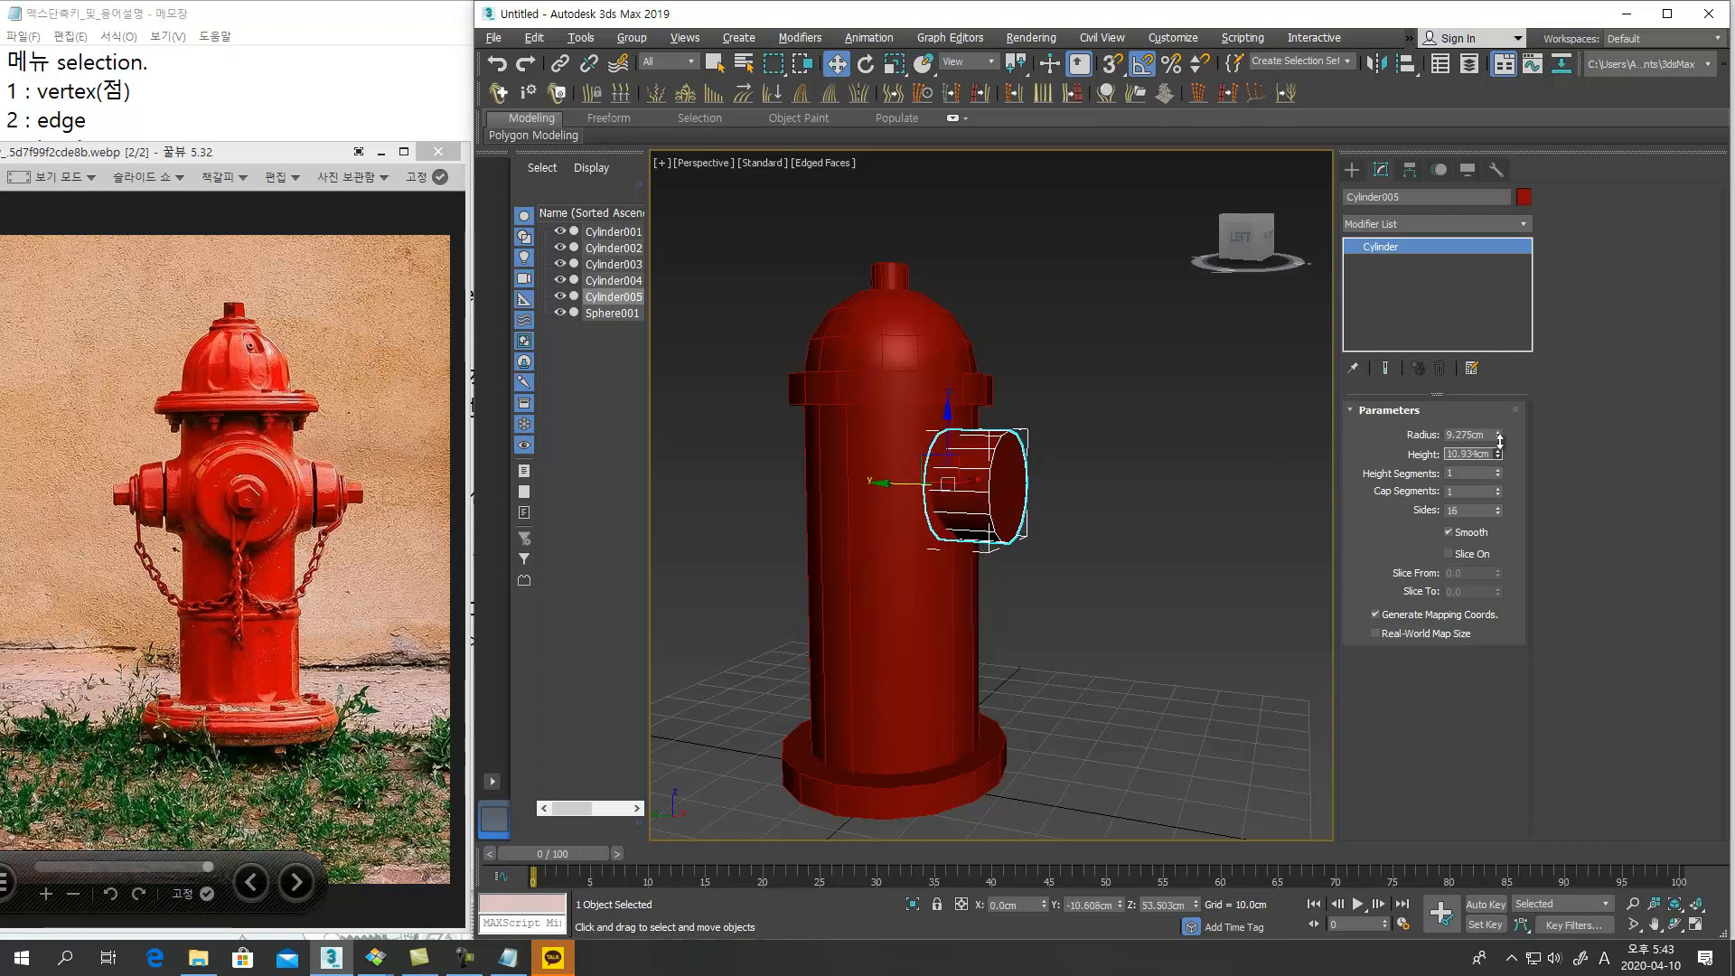
mouse_move(1161, 637)
middle_mouse_down("alt")
mouse_move(973, 674)
mouse_move(1142, 642)
middle_mouse_up("alt")
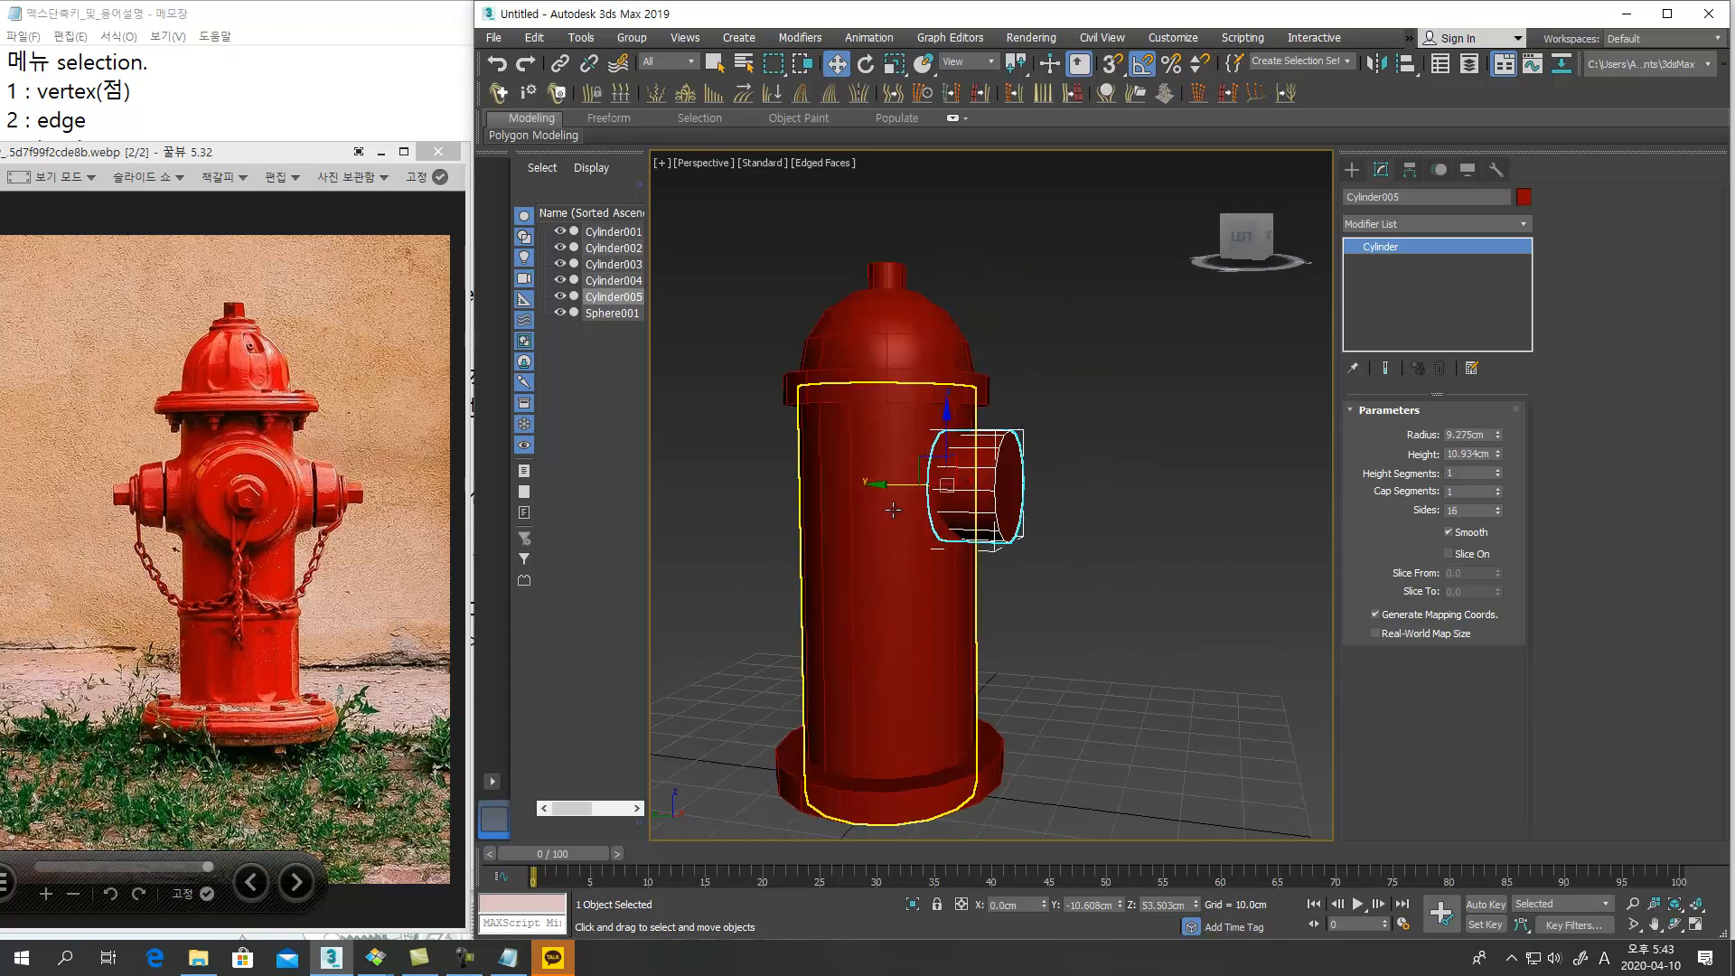
Copy the nozzle cylinder outward to about Y -20.4 cm and shrink the copy's radius to form a small protruding bolt
left_click_drag(899, 488, 955, 501)
left_click(1107, 557)
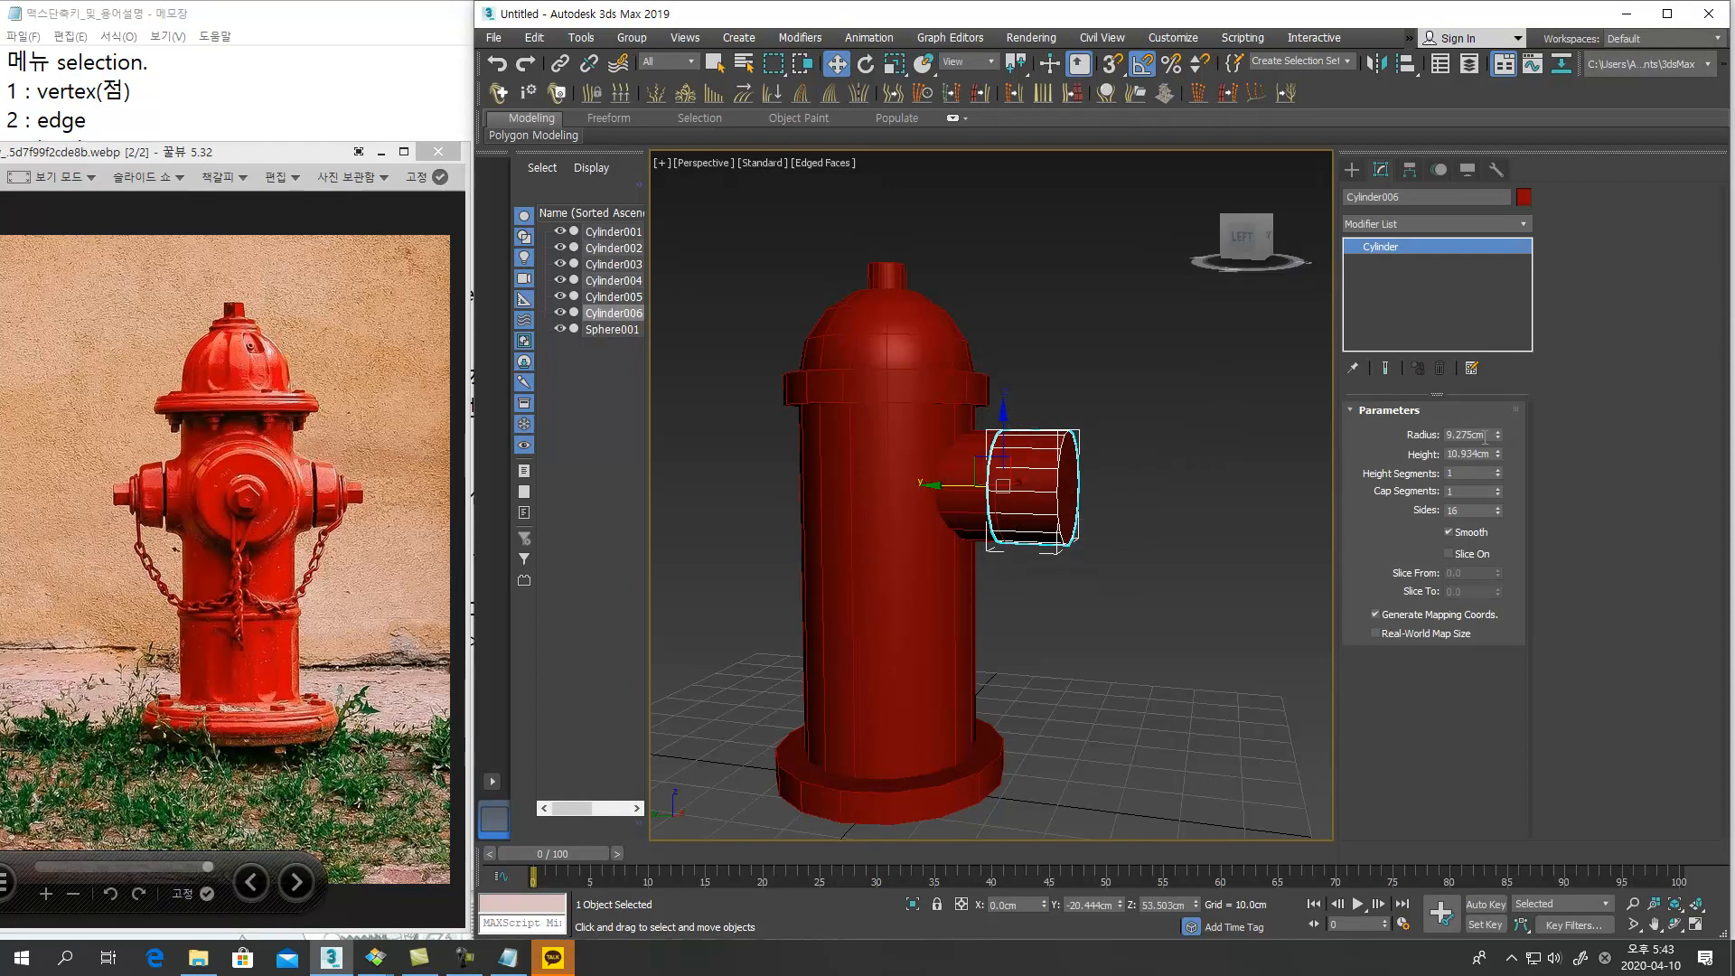
left_click_drag(1498, 438, 1488, 510)
mouse_move(1068, 587)
middle_mouse_down("alt")
mouse_move(1137, 627)
mouse_move(1207, 571)
mouse_move(1054, 591)
mouse_move(1035, 624)
mouse_move(1083, 596)
middle_mouse_up("alt")
left_click(1208, 567)
Select the front nozzle cylinder and its small bolt together
left_click(944, 505)
left_click(956, 541, "ctrl")
middle_click_drag(956, 542, 1274, 547, "alt")
left_click(1274, 548)
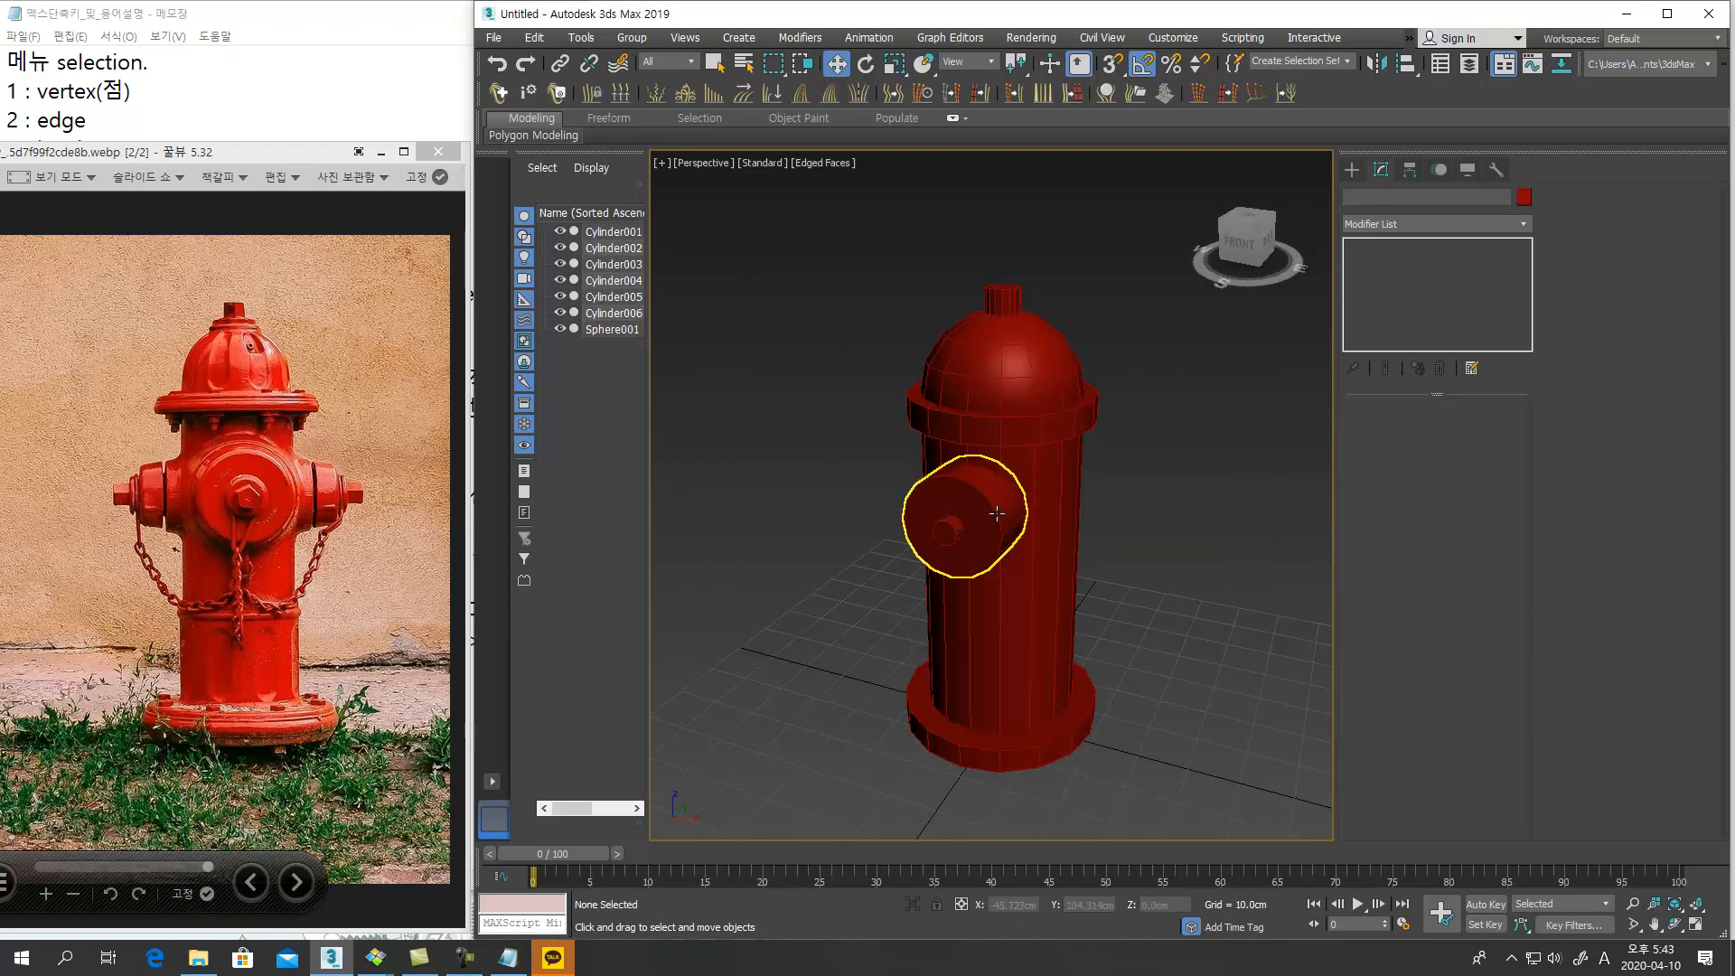
left_click(989, 529)
middle_click_drag(981, 531, 1109, 583, "alt")
left_click(1107, 584)
left_click(935, 531)
left_click(935, 554, "ctrl")
middle_click_drag(945, 554, 1077, 580, "alt")
Try to make a rotated copy of the nozzle and bolt about the vertical axis
key("q")
key("e")
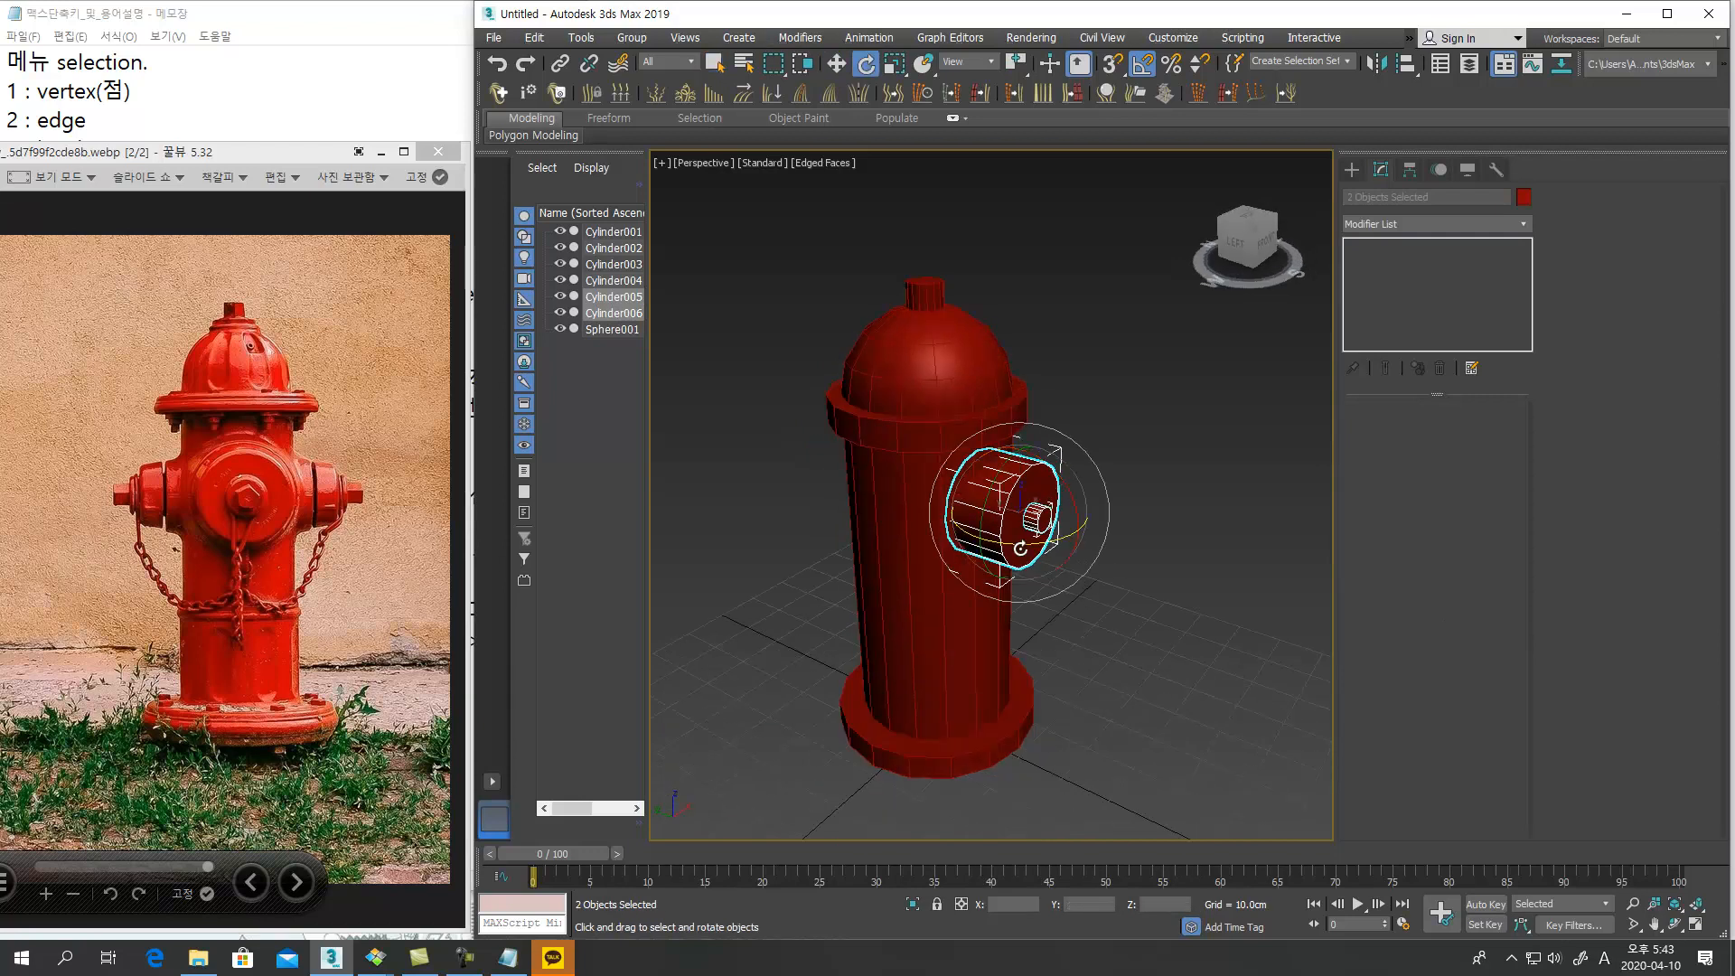
mouse_move(1105, 551)
left_mouse_down()
mouse_move(921, 565)
mouse_move(1184, 562)
mouse_move(936, 591)
left_mouse_up()
left_click(1157, 559)
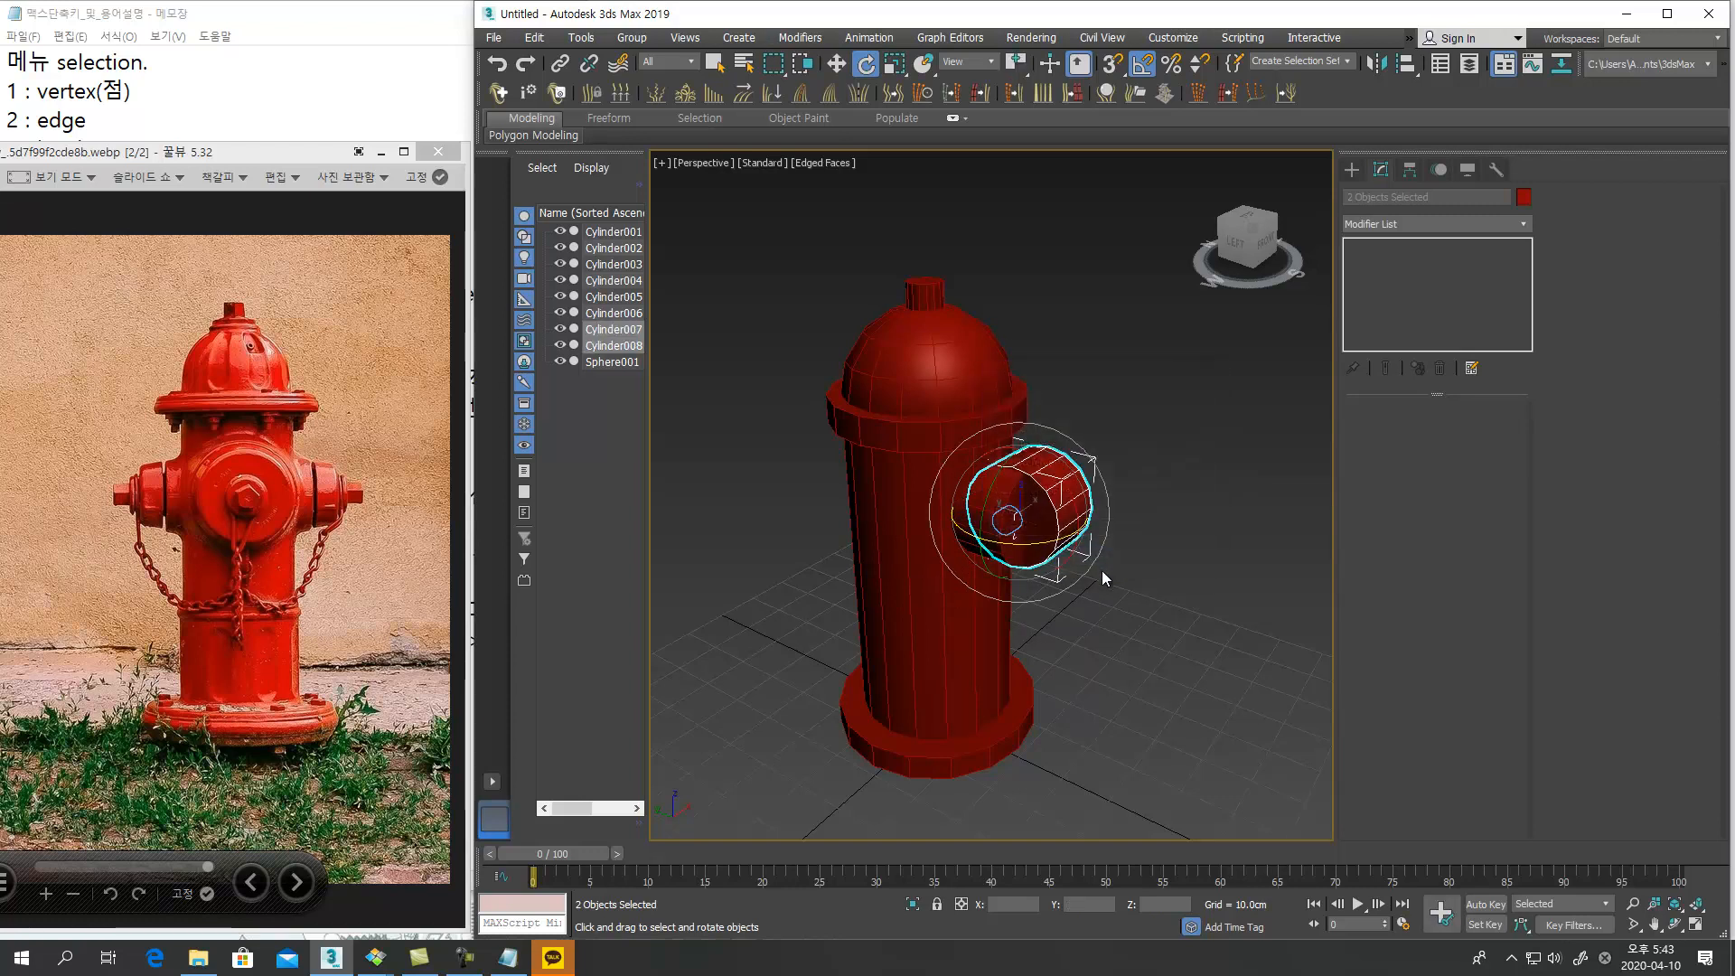
middle_click_drag(1123, 583, 1103, 555, "alt")
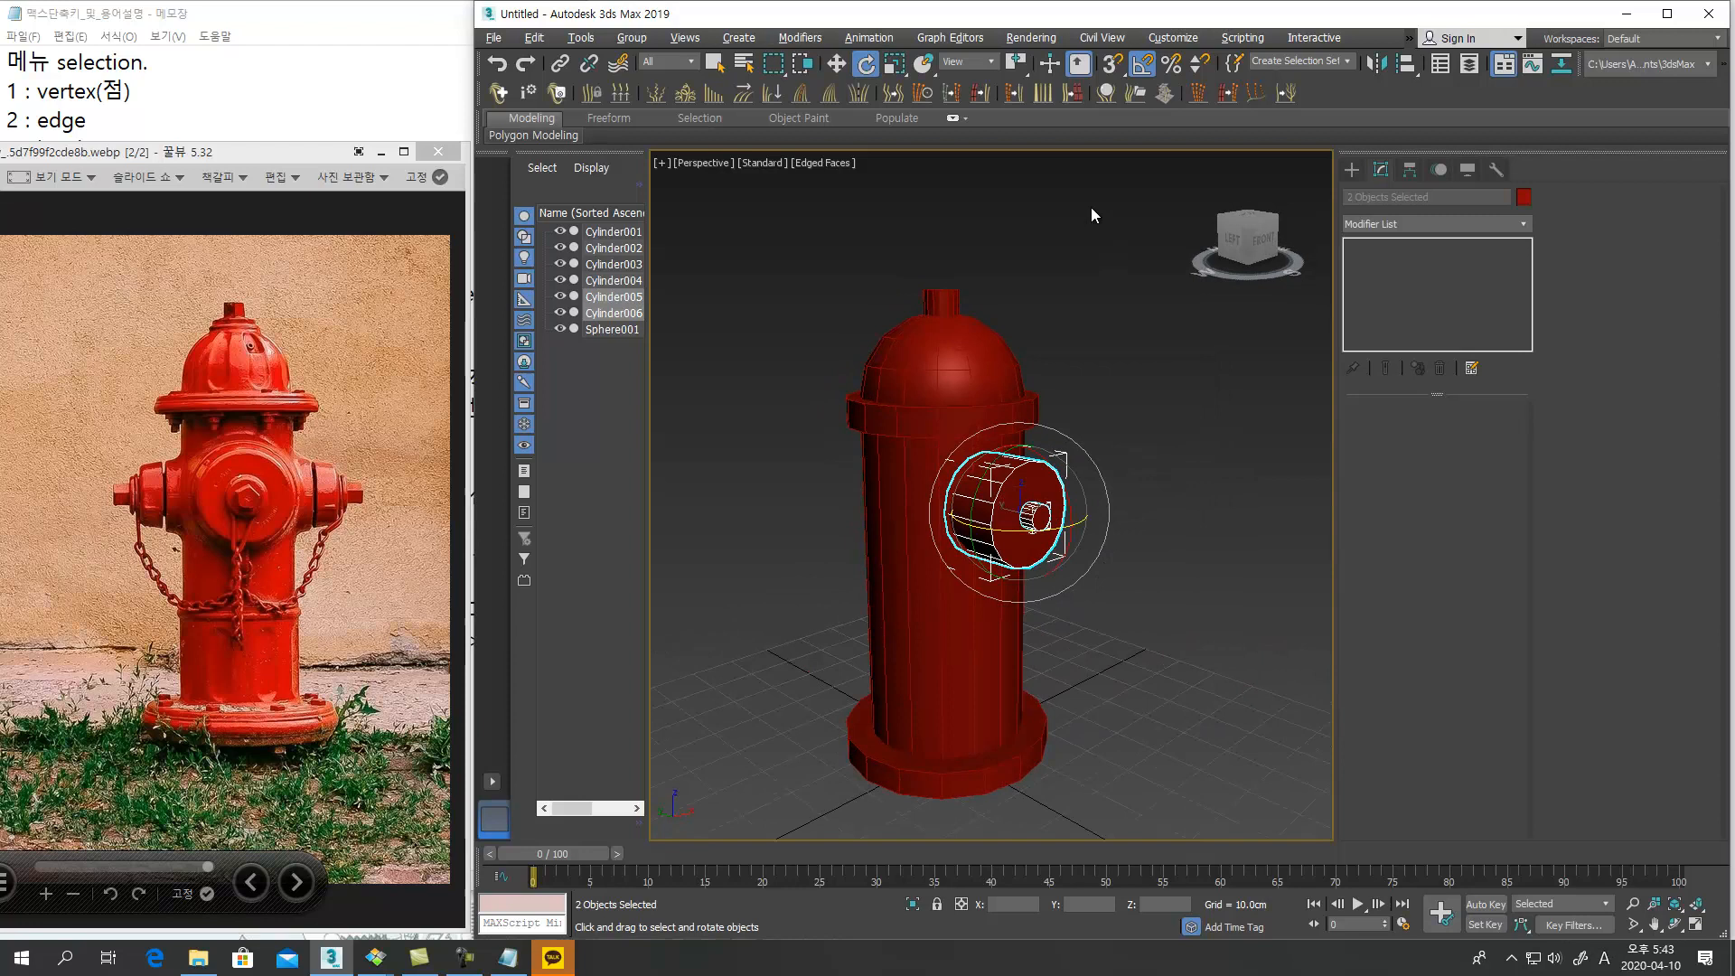
Try the other rotation centre options for the nozzle and bolt, ending on Use Transform Coordinate Center
left_click(1018, 63)
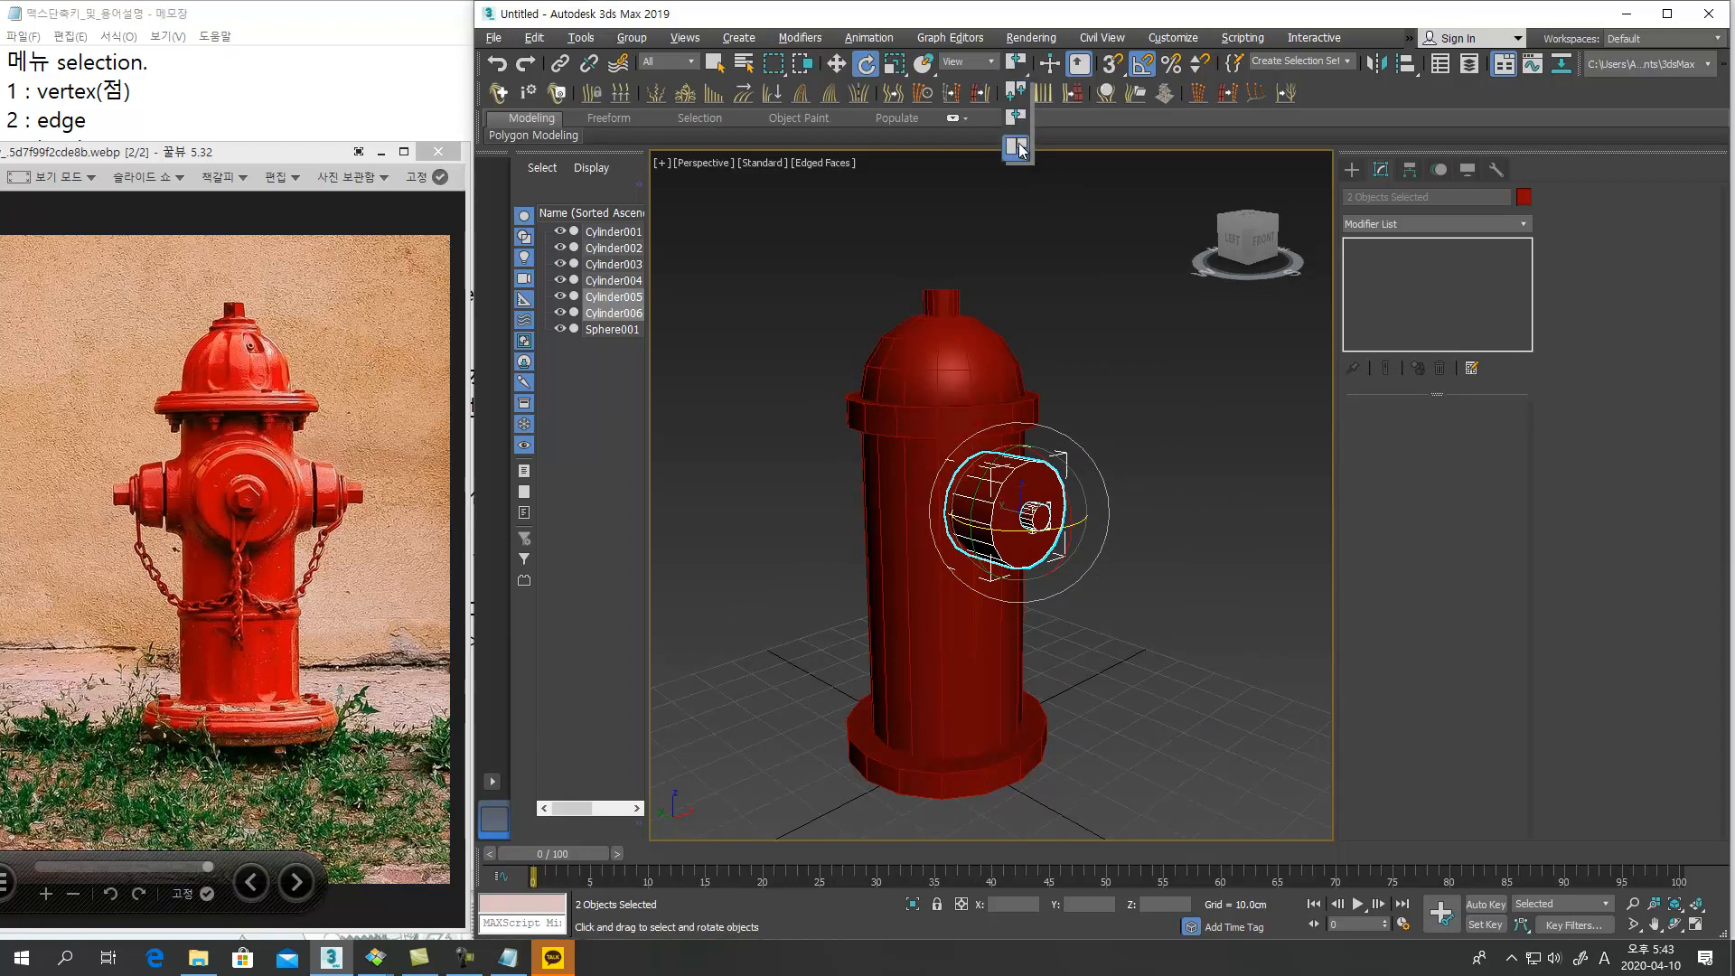
left_click(1022, 94)
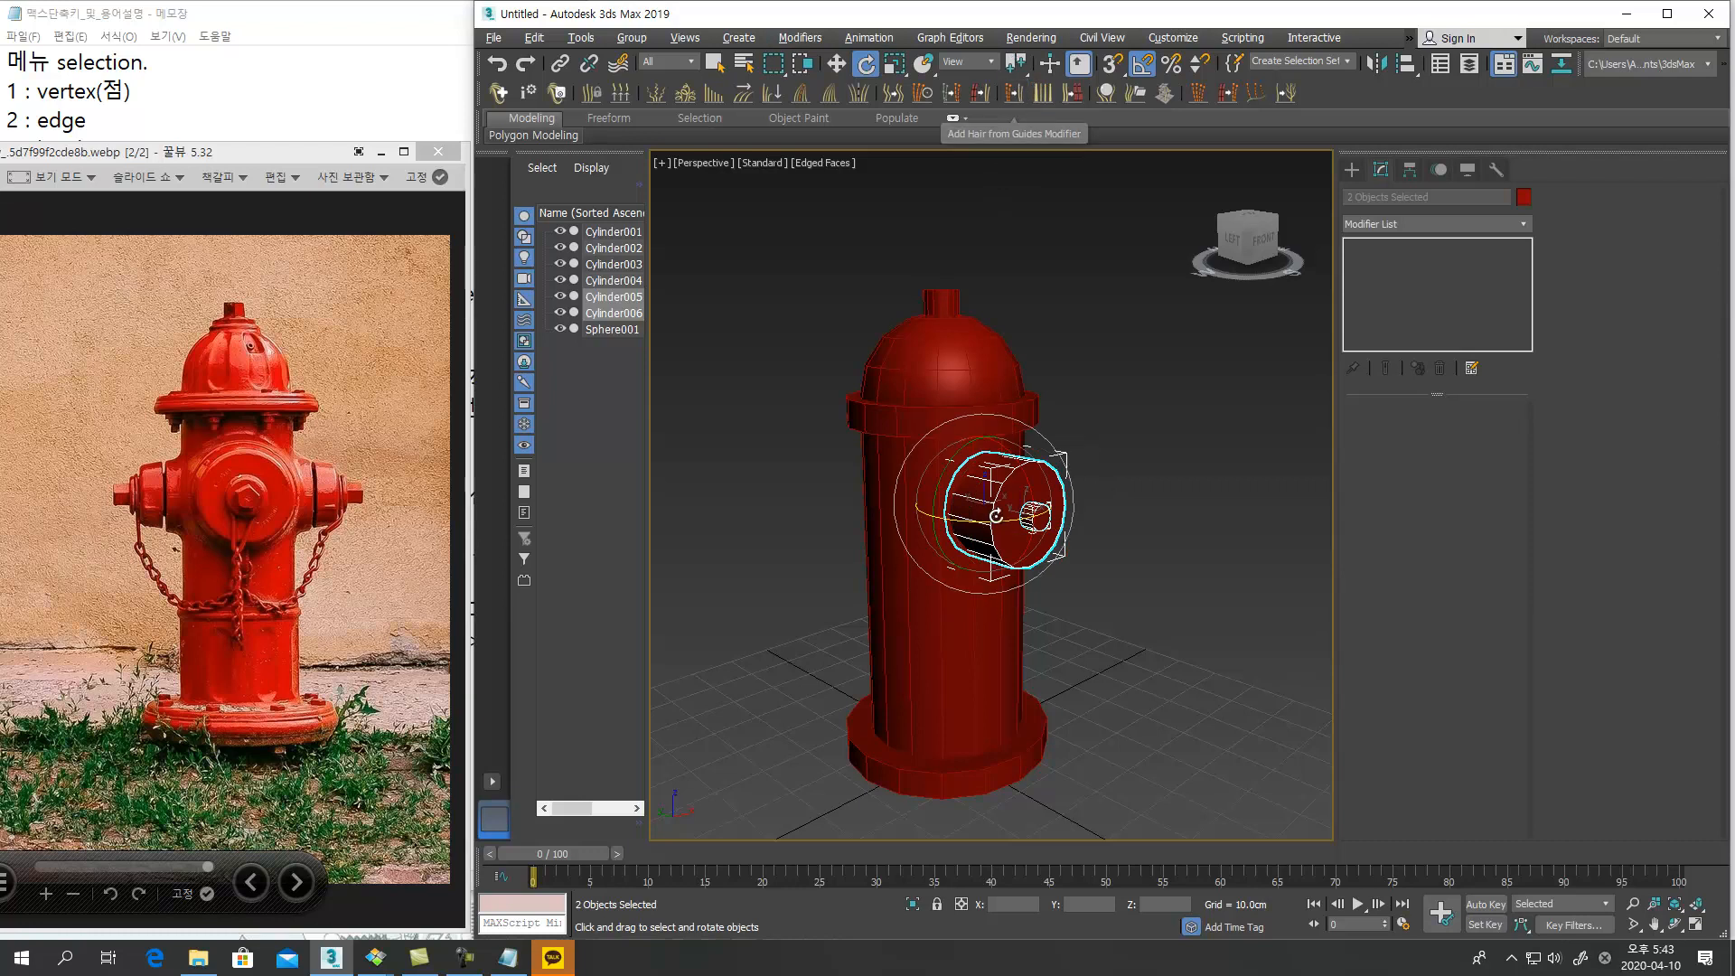
left_click_drag(994, 514, 1053, 399)
left_click(1017, 93)
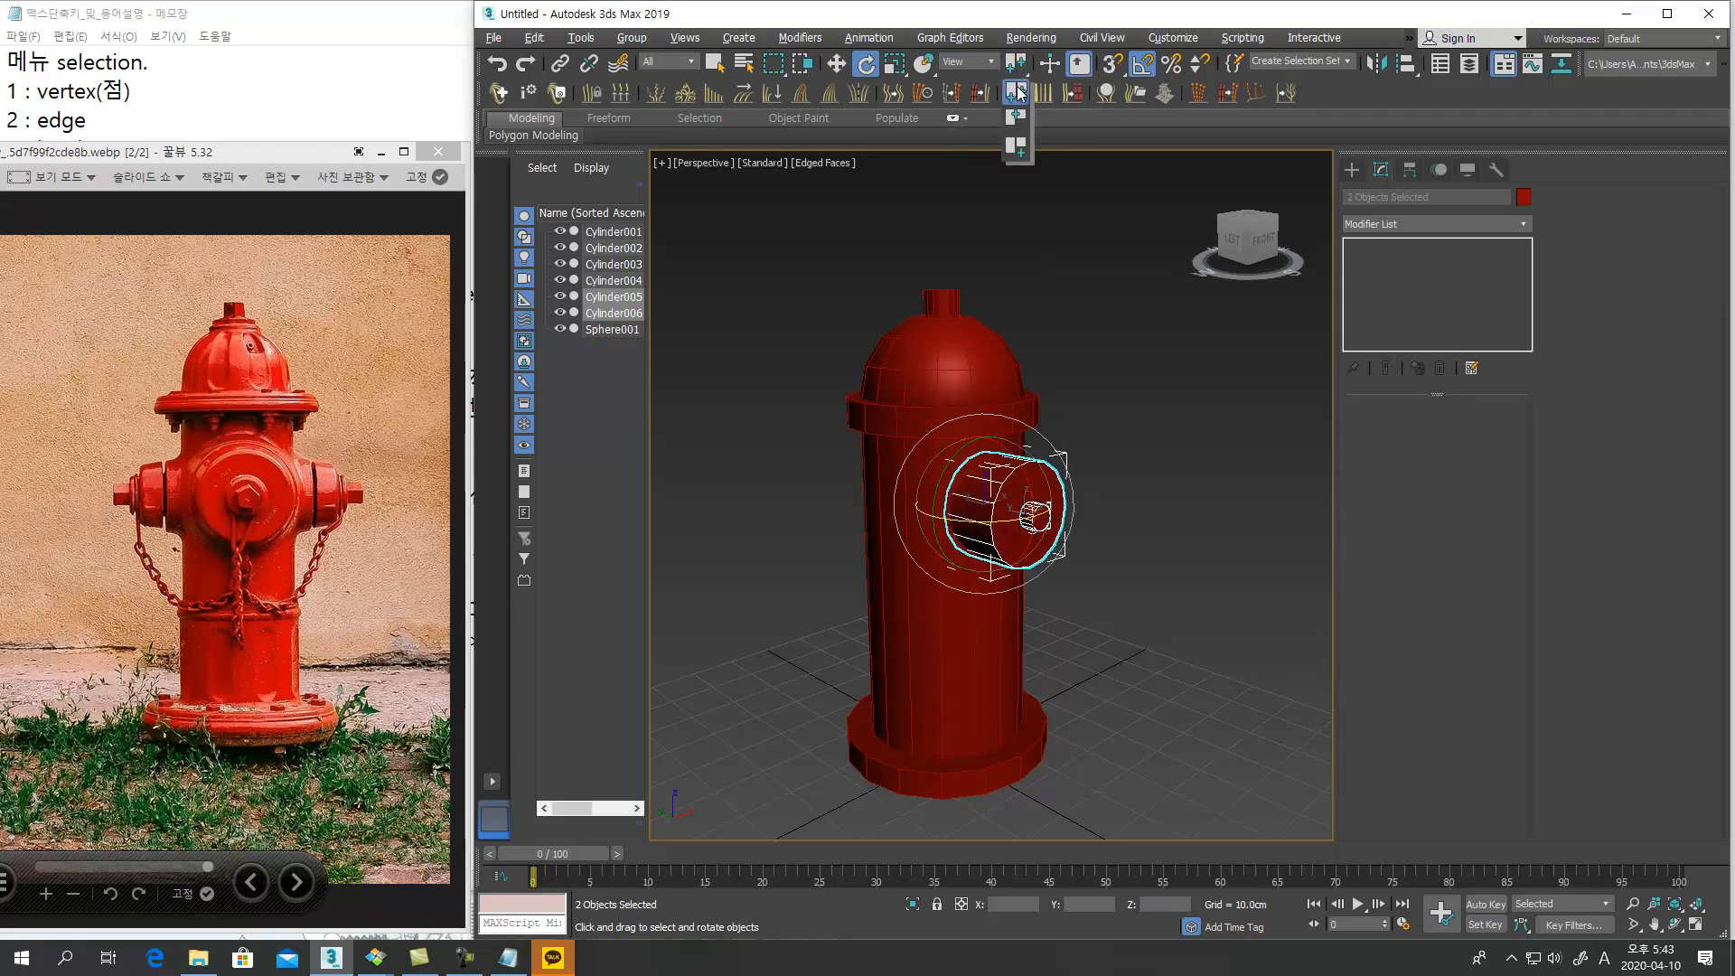
left_click(1019, 117)
left_click_drag(1043, 528, 1107, 527)
left_click_drag(1024, 68, 1018, 124)
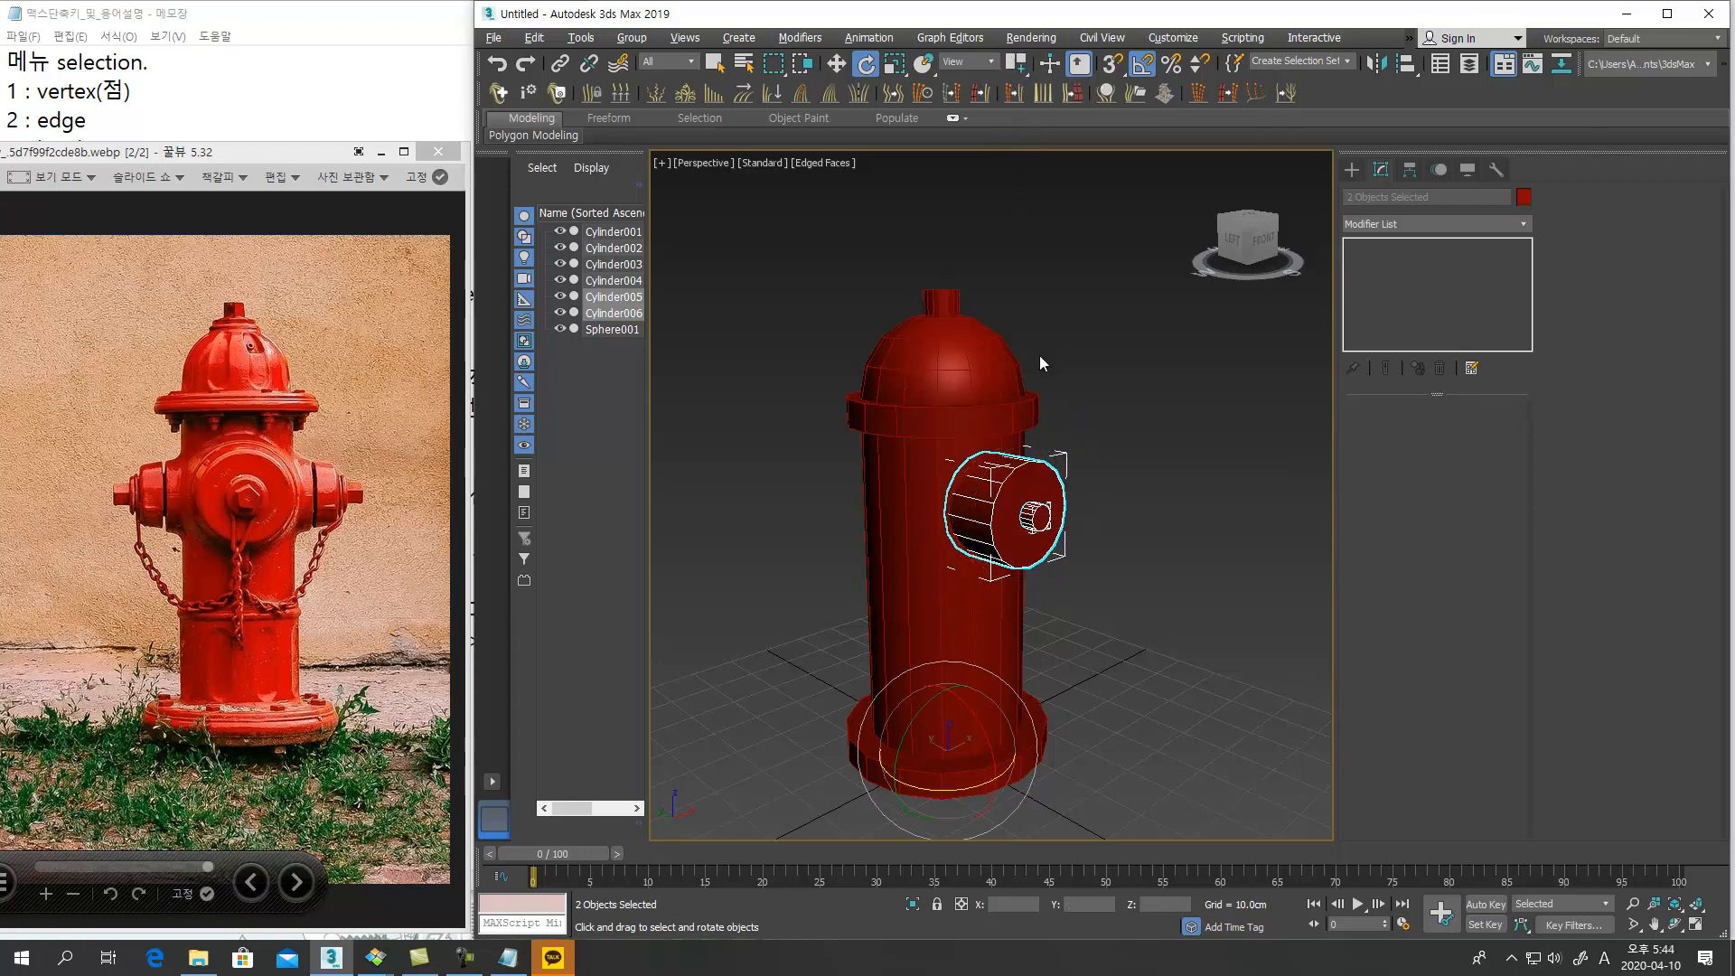
Copy the front nozzle and bolt rotated -90 degrees about the hydrant's vertical axis, discarding a first trial rotation
left_click_drag(1172, 769, 824, 738)
key("ctrl+z")
middle_click_drag(1077, 673, 1082, 637)
middle_click_drag(1037, 578, 1018, 702, "alt")
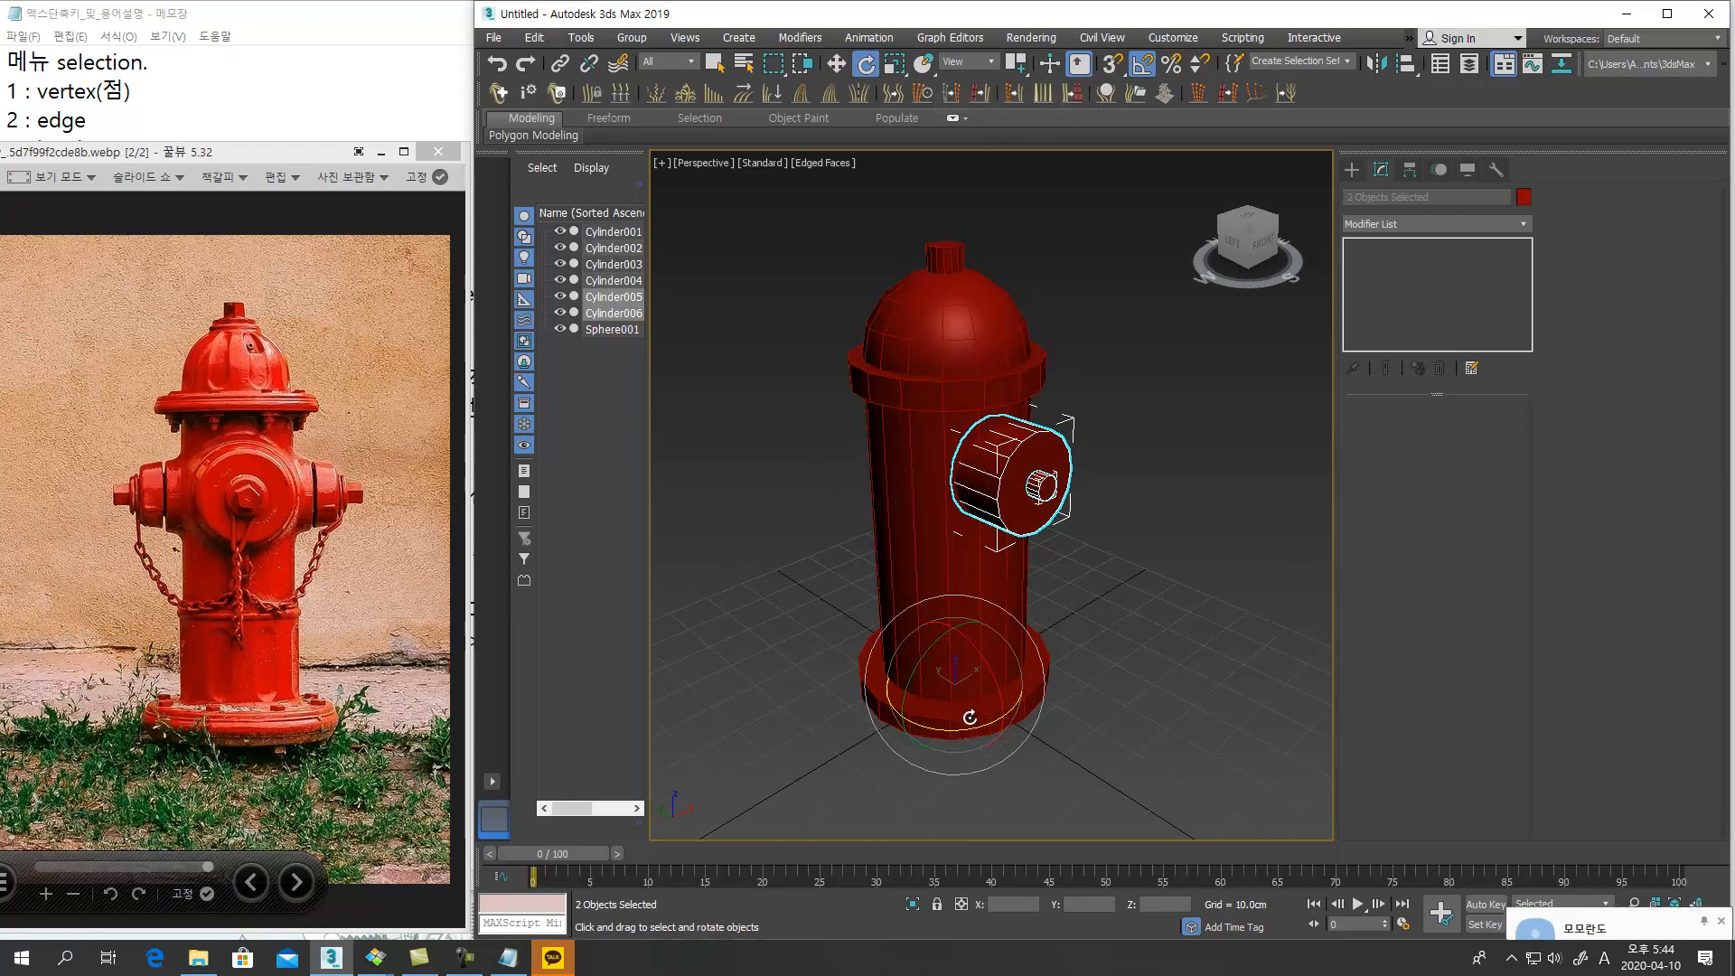
left_click_drag(972, 728, 892, 750)
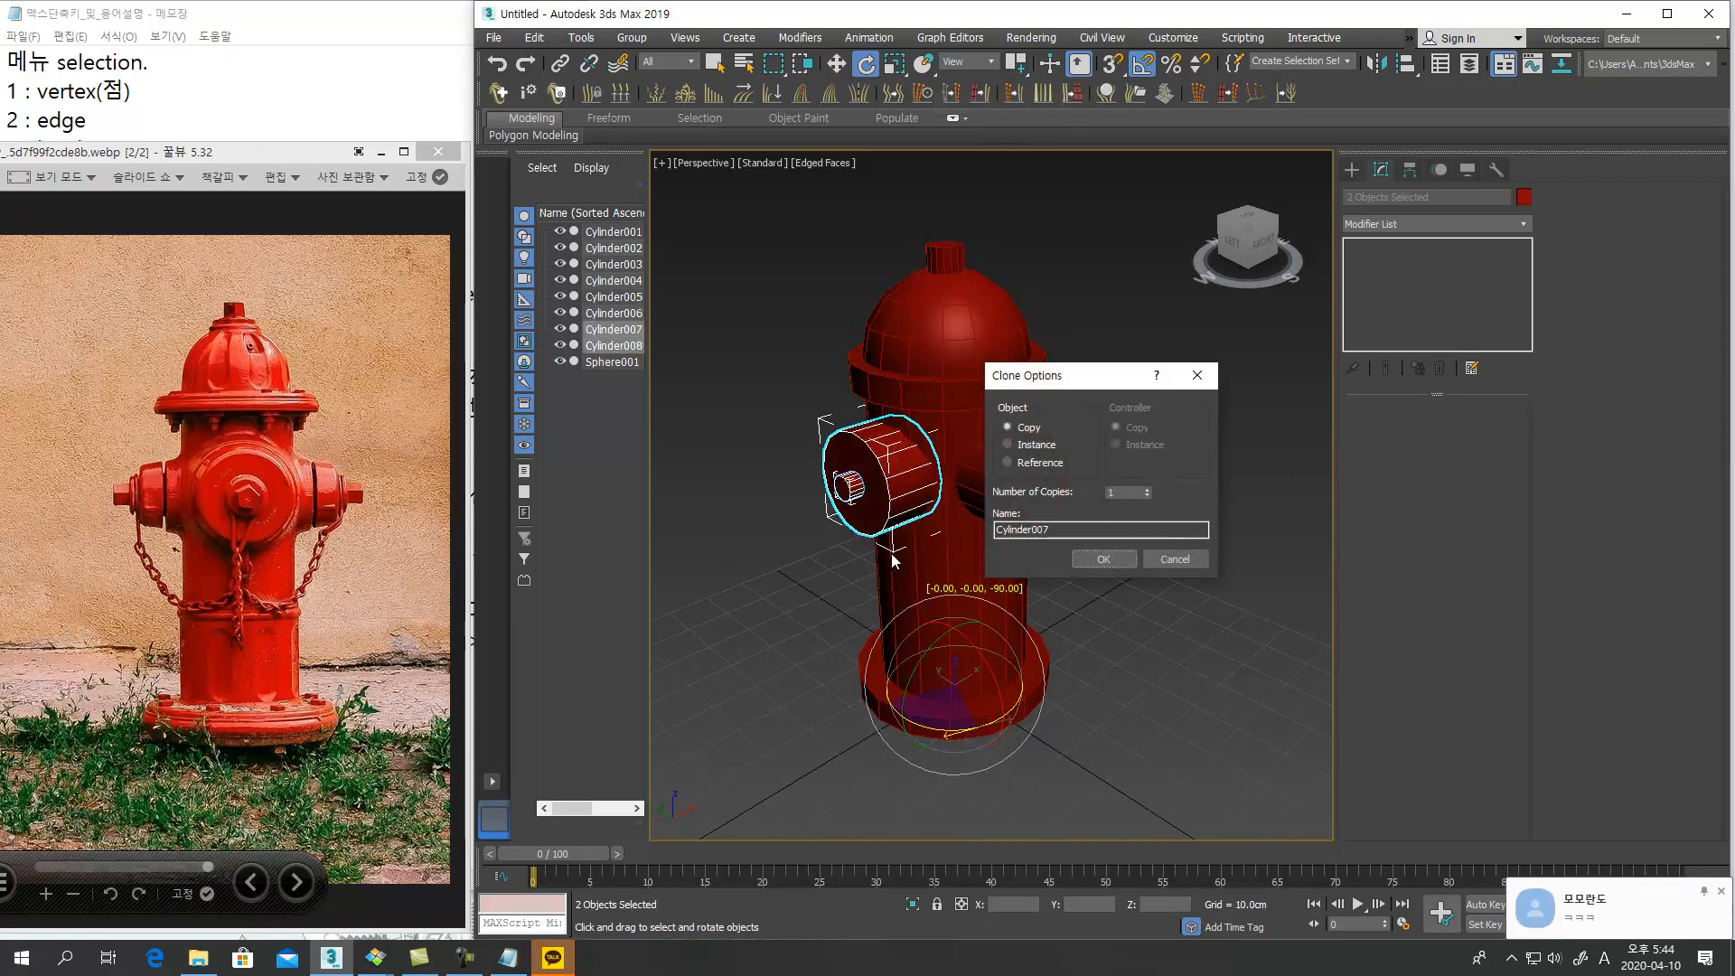
left_click(1103, 560)
Make another rotated copy of the side nozzle and bolt on the opposite side of the body and clear the selection
middle_click_drag(1091, 601, 990, 673, "alt")
left_click_drag(1003, 751, 1163, 739)
left_click(1106, 557)
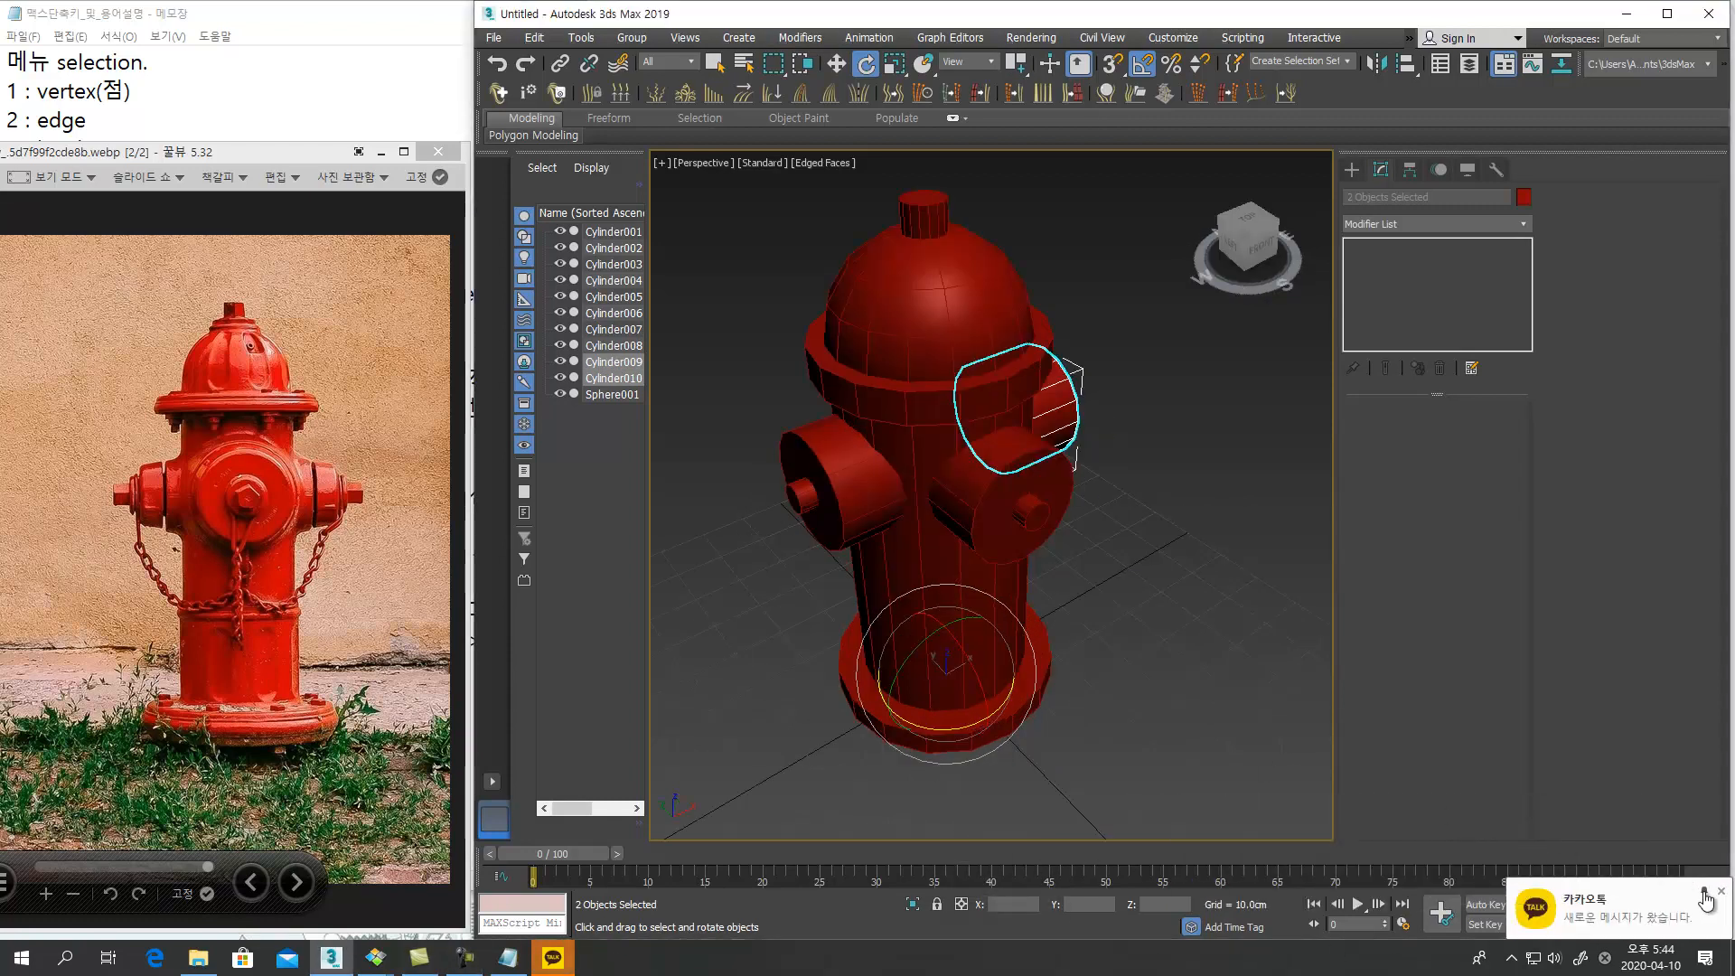
middle_click_drag(1216, 741, 1283, 744)
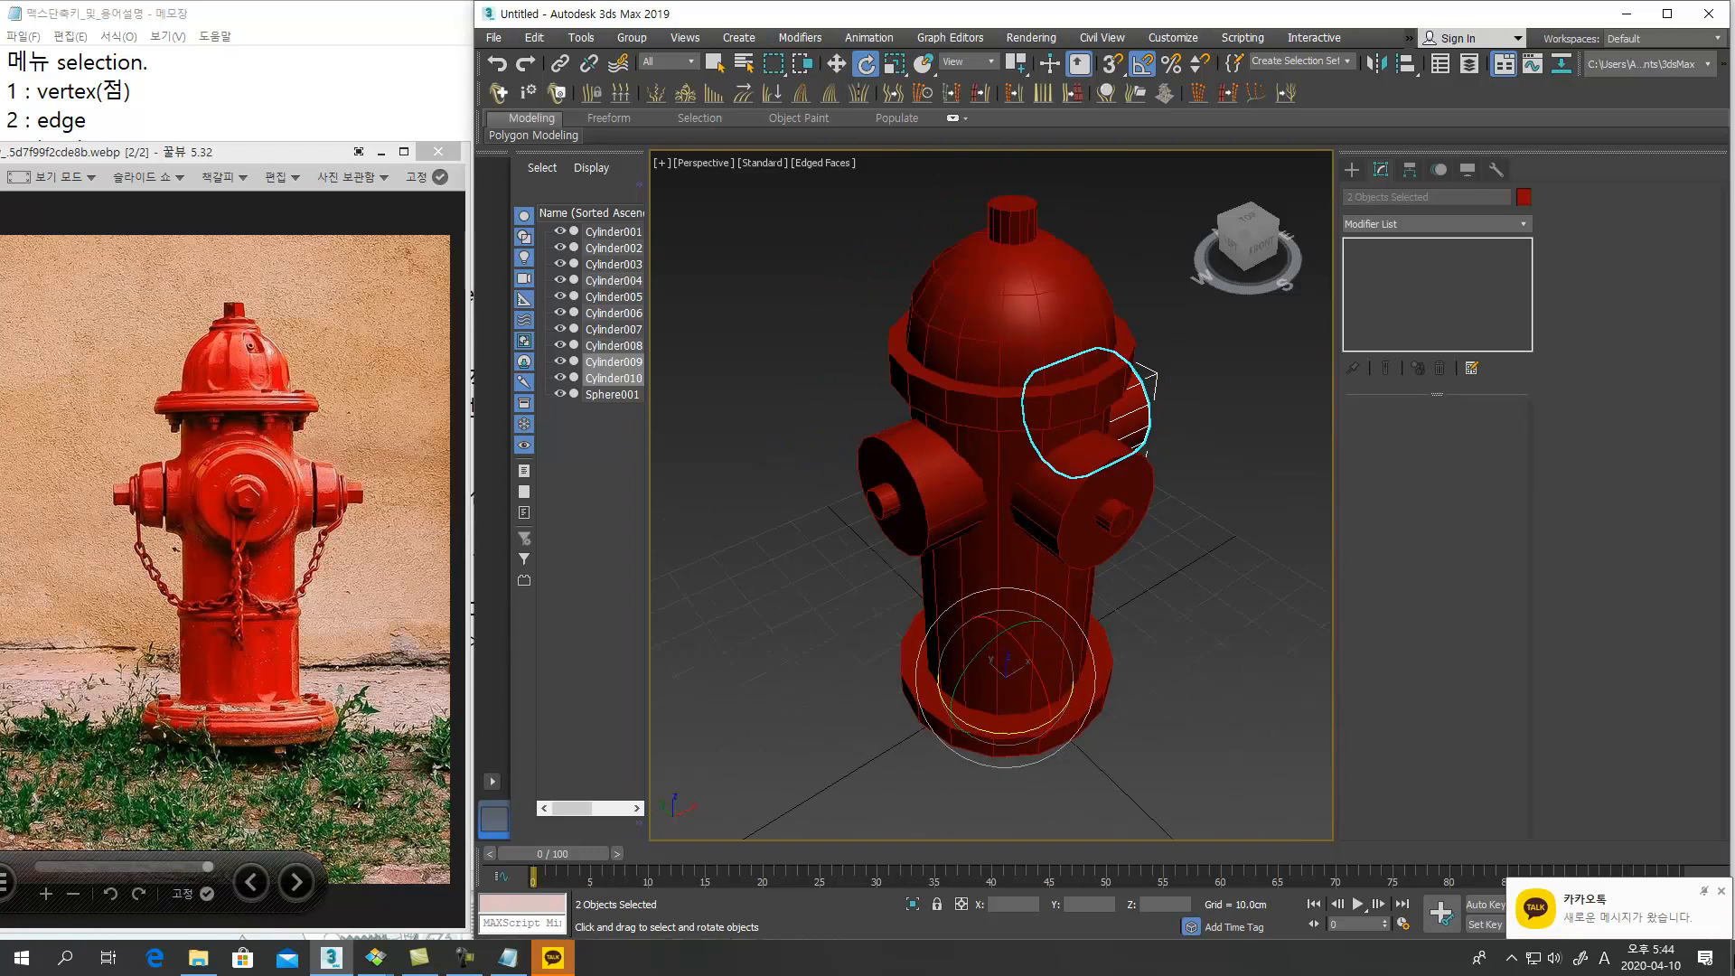
left_click(1720, 892)
middle_click_drag(1152, 684, 1112, 630, "alt")
left_click(1131, 638)
Draw a grey ground plane about 154.8 cm long and 209.8 cm wide beneath the hydrant
left_click(1351, 170)
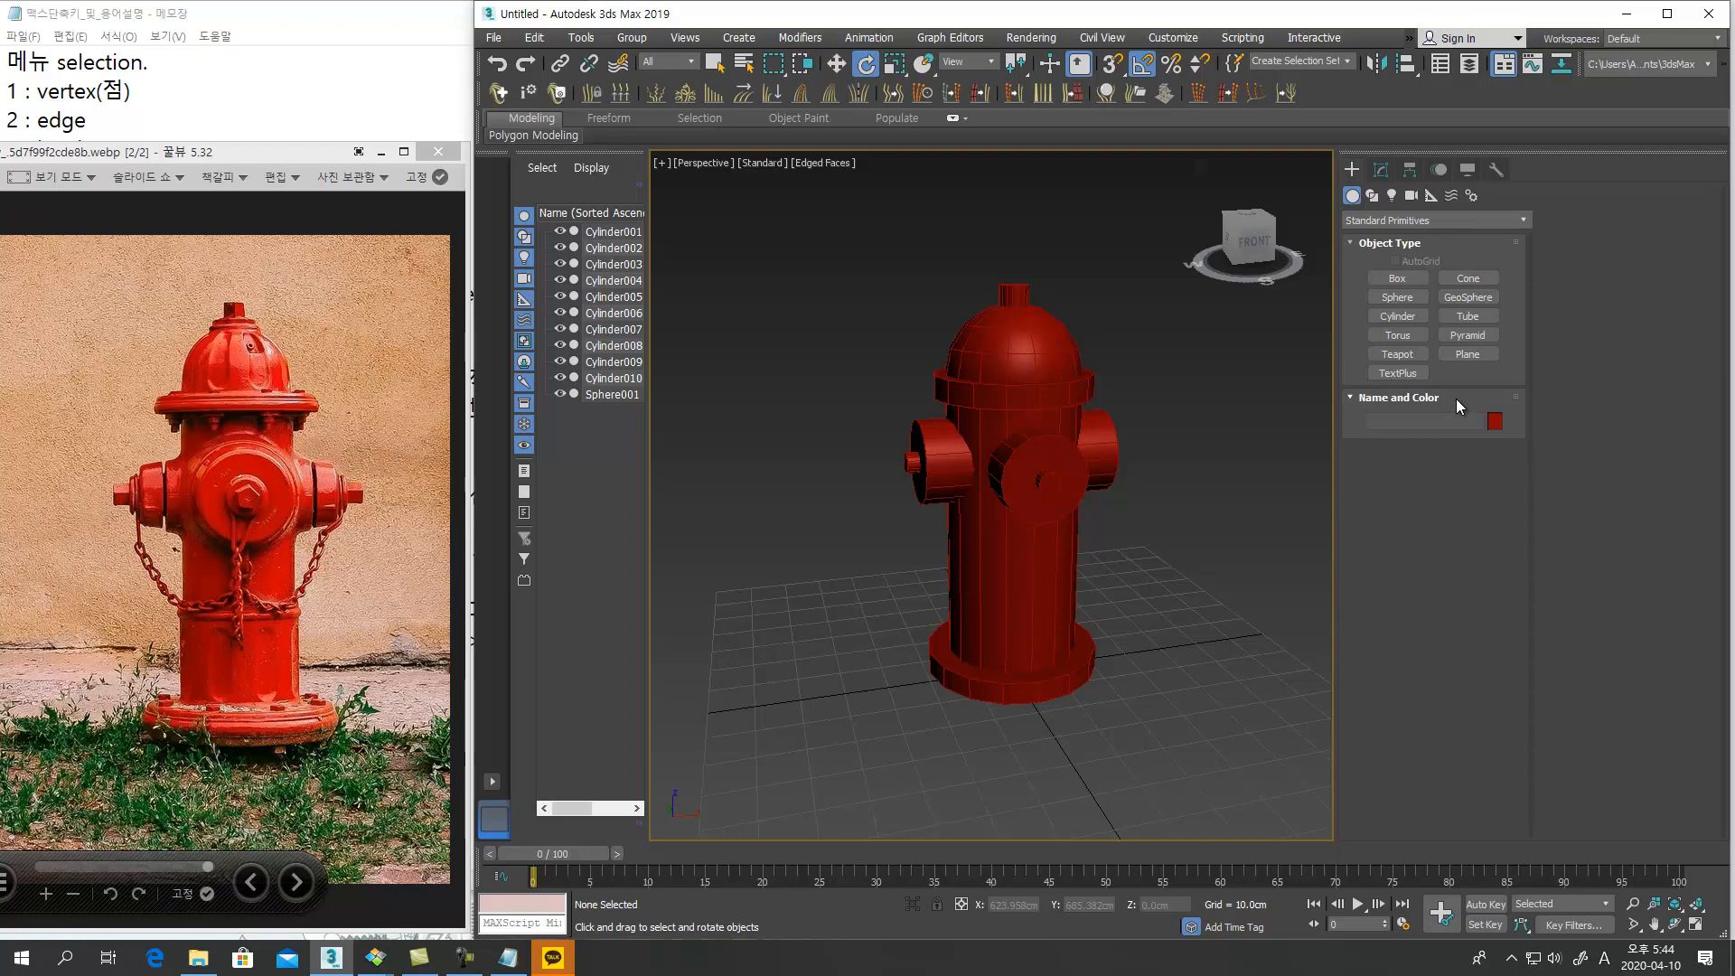
left_click(1477, 360)
middle_click_drag(1184, 609, 1127, 549)
scroll(1140, 593, "down", 5)
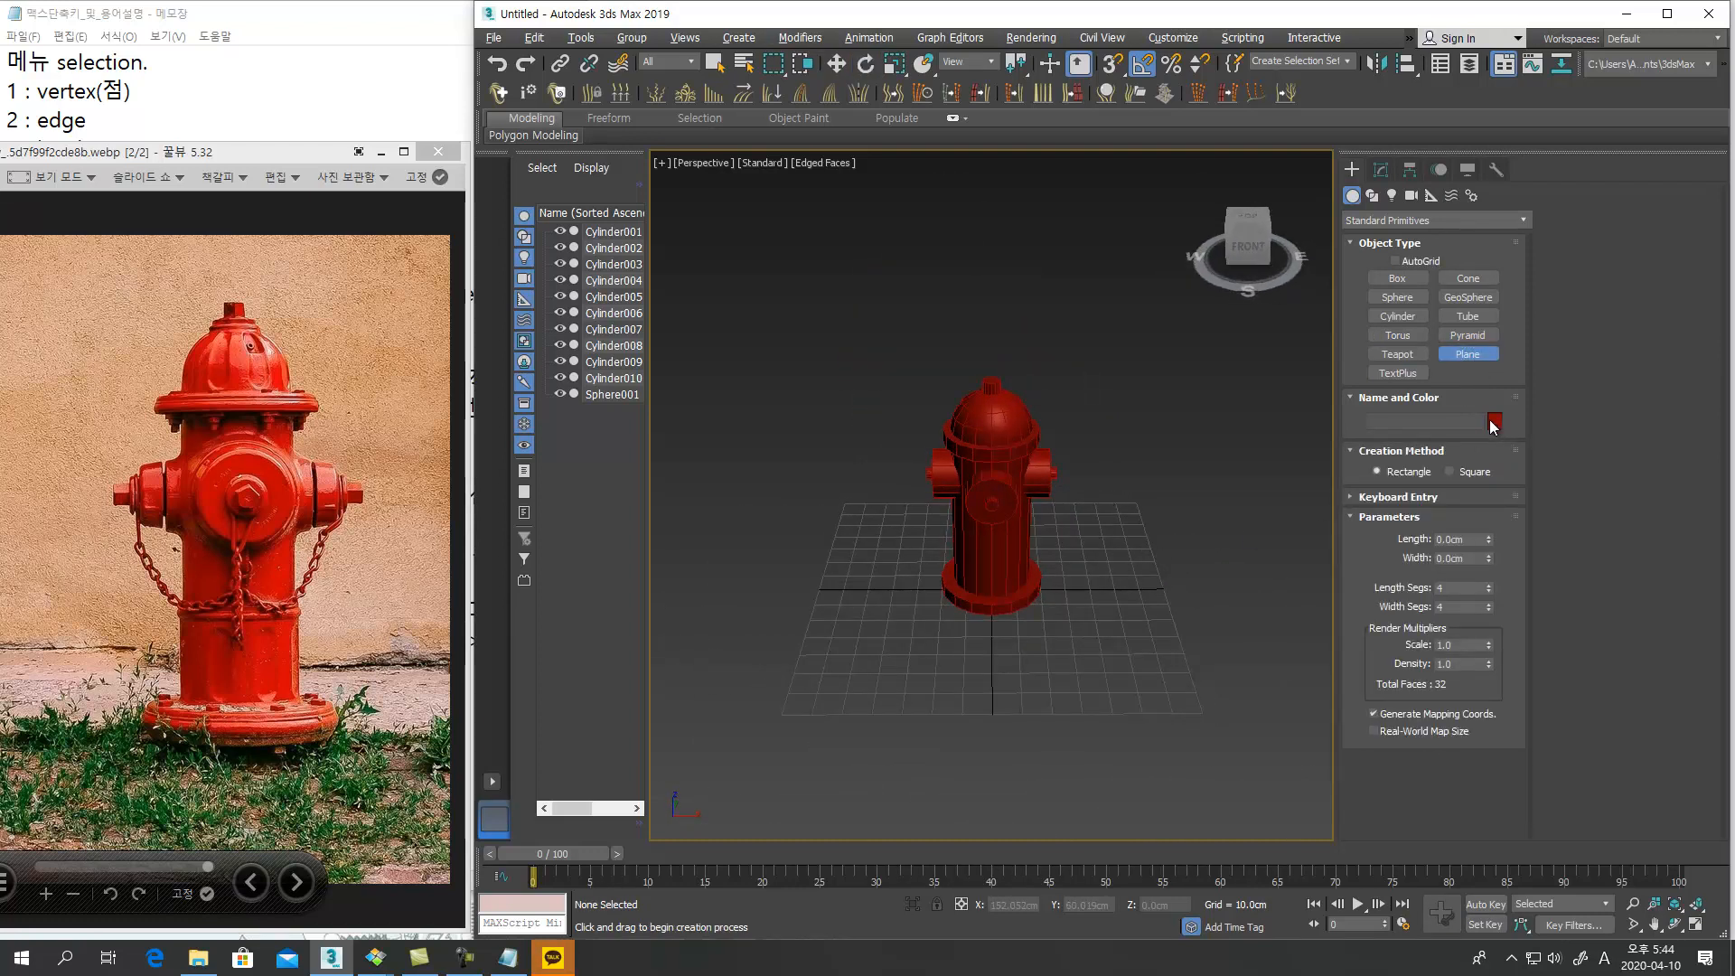
left_click(1495, 421)
left_click(1032, 485)
left_click(1003, 543)
left_click_drag(1204, 497, 656, 738)
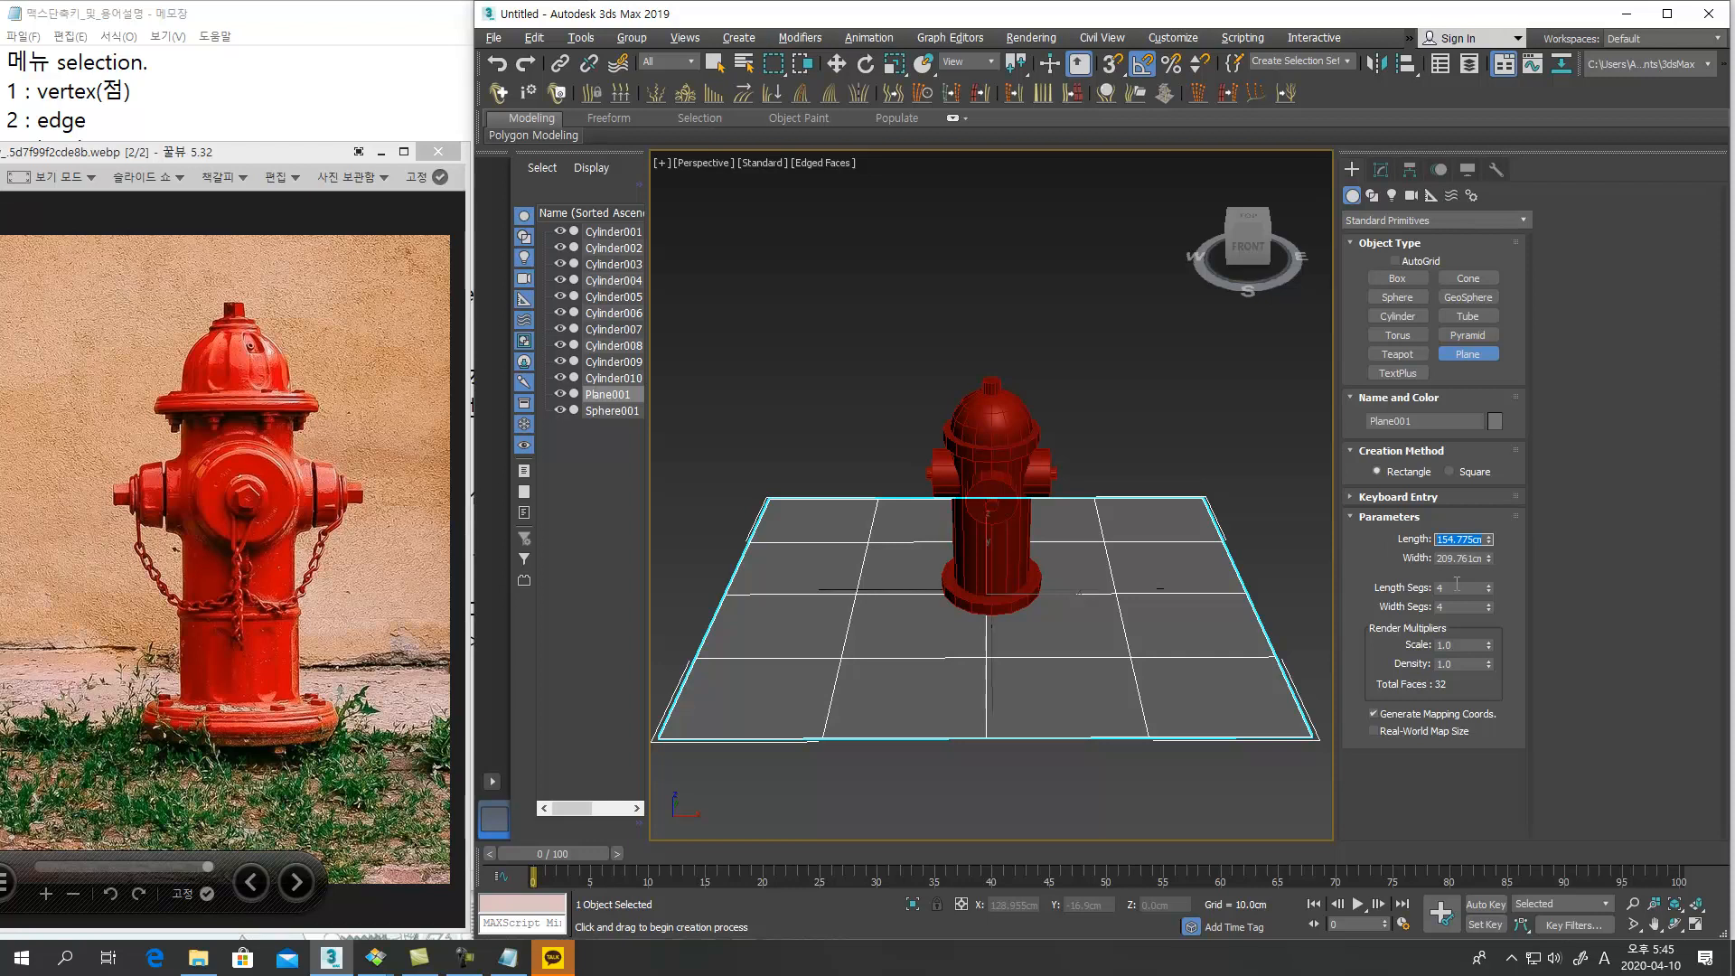
Set the ground plane's length and width to 500 cm and its length and width segments to 1
key("Tab")
type("5")
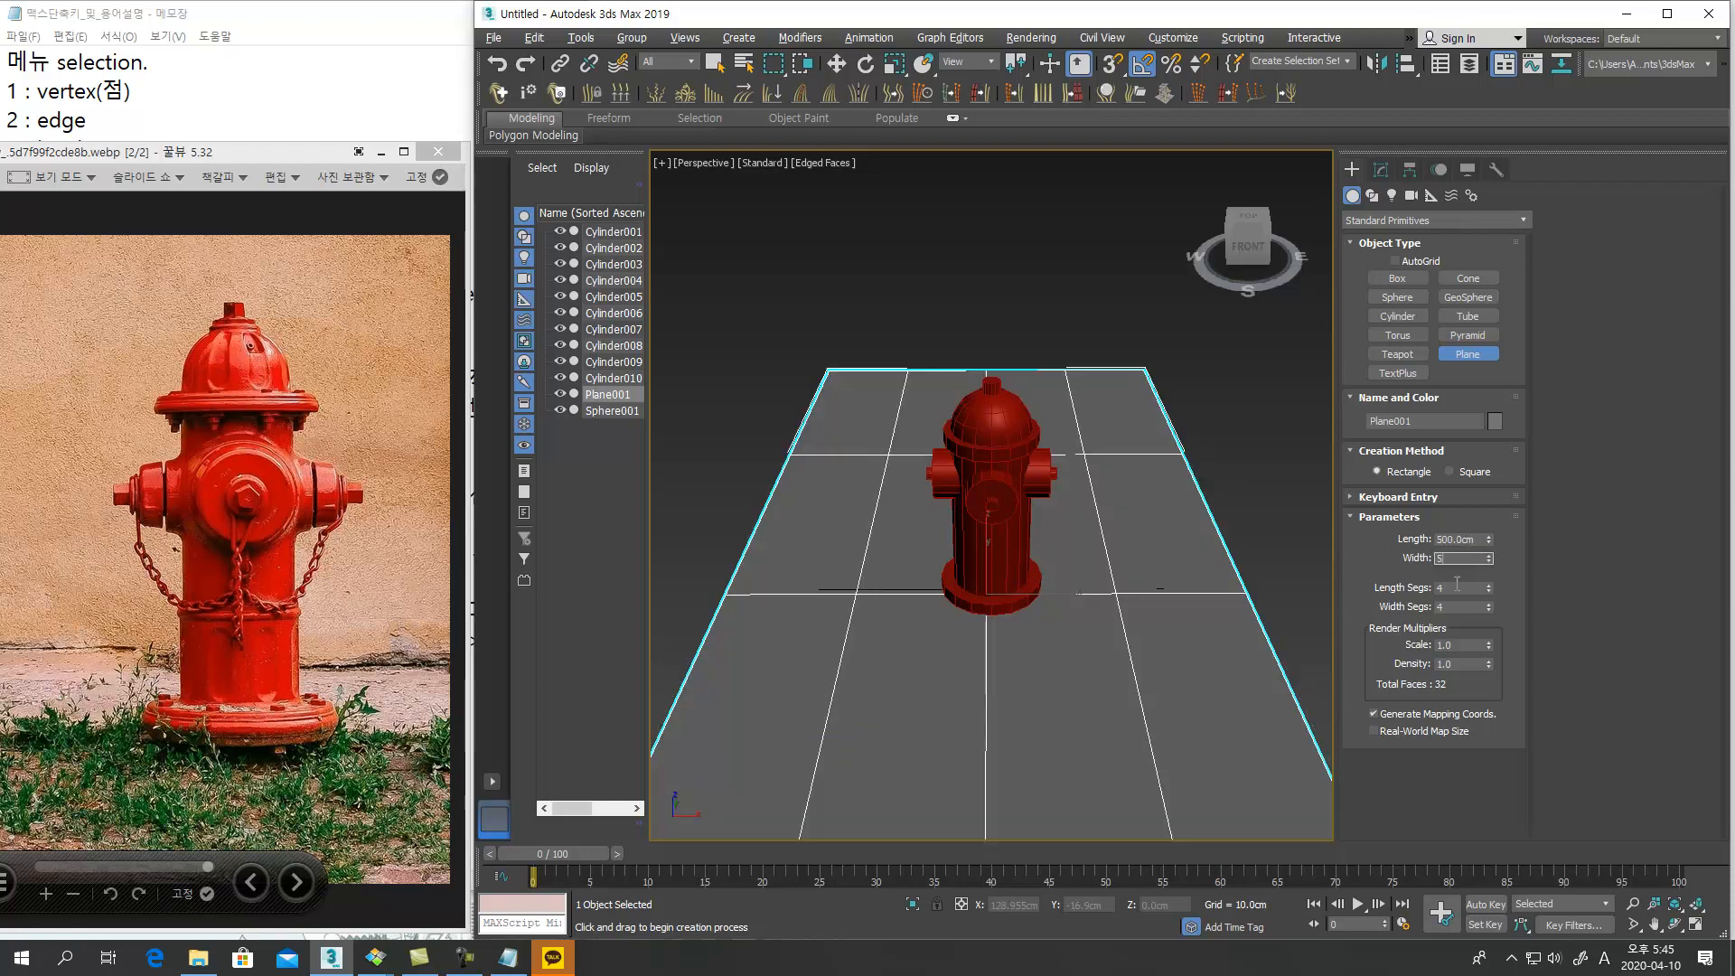
type("00")
key("Tab")
type("1")
key("Tab")
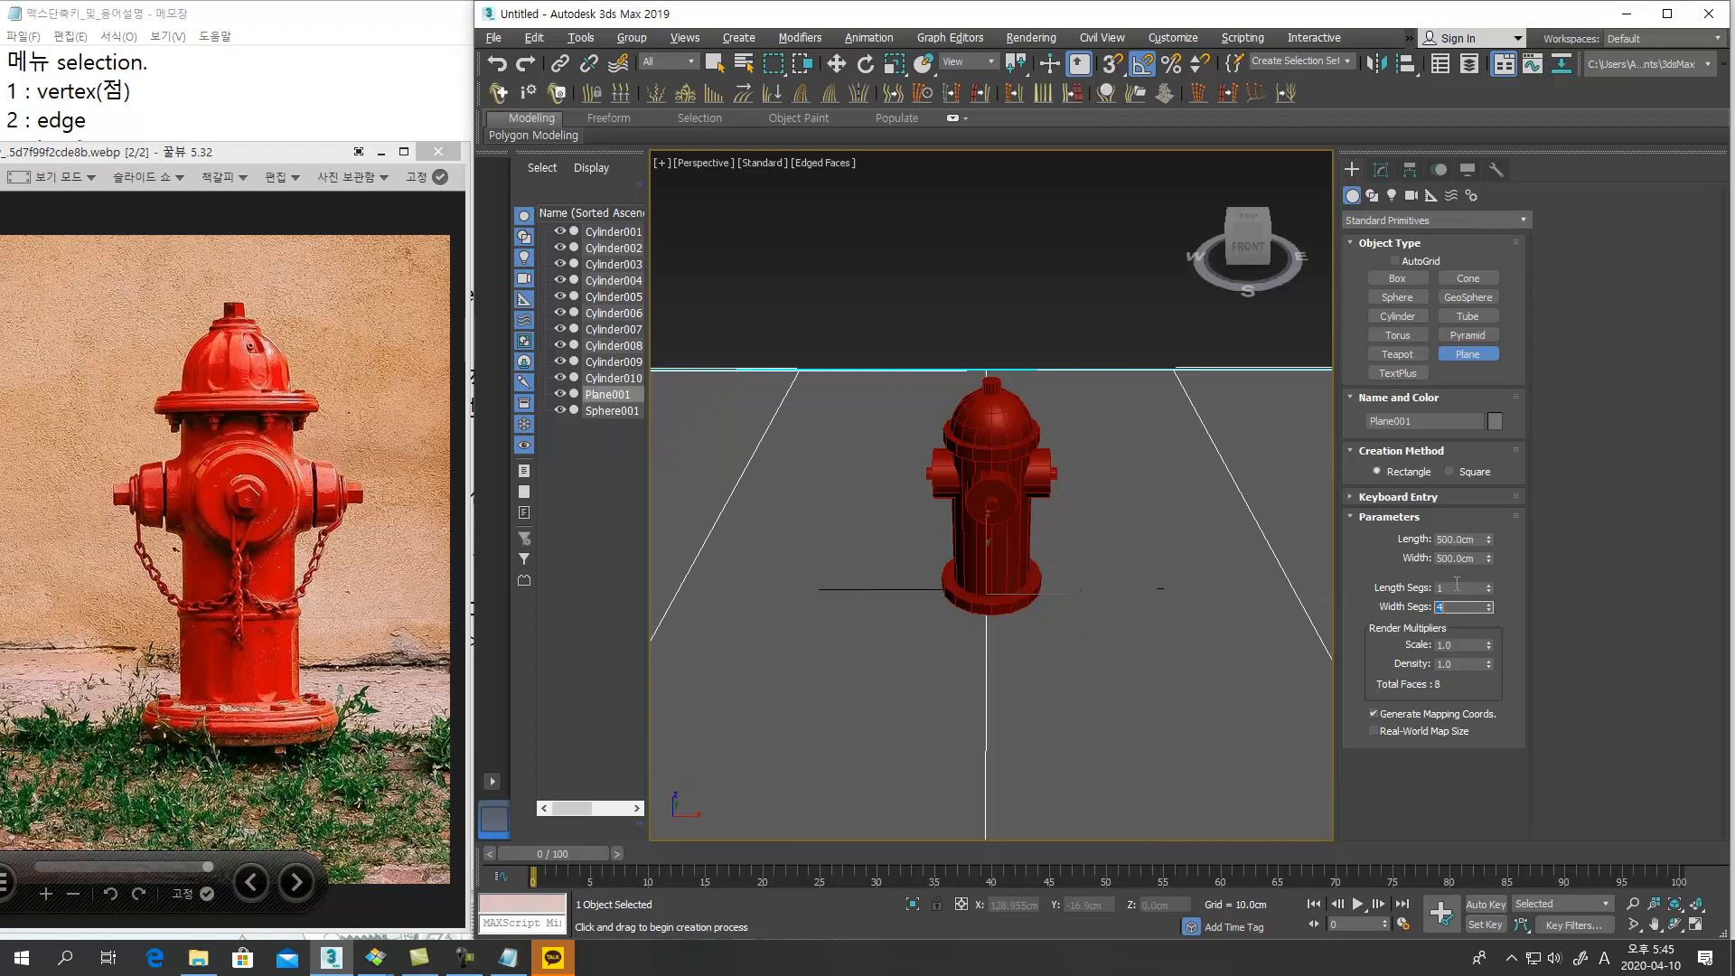
middle_click_drag(1202, 575, 1152, 556, "alt")
left_click(1464, 354)
Place a Standard Skylight on the ground beside the hydrant
left_click(1391, 196)
middle_click_drag(1176, 389, 1206, 334, "alt")
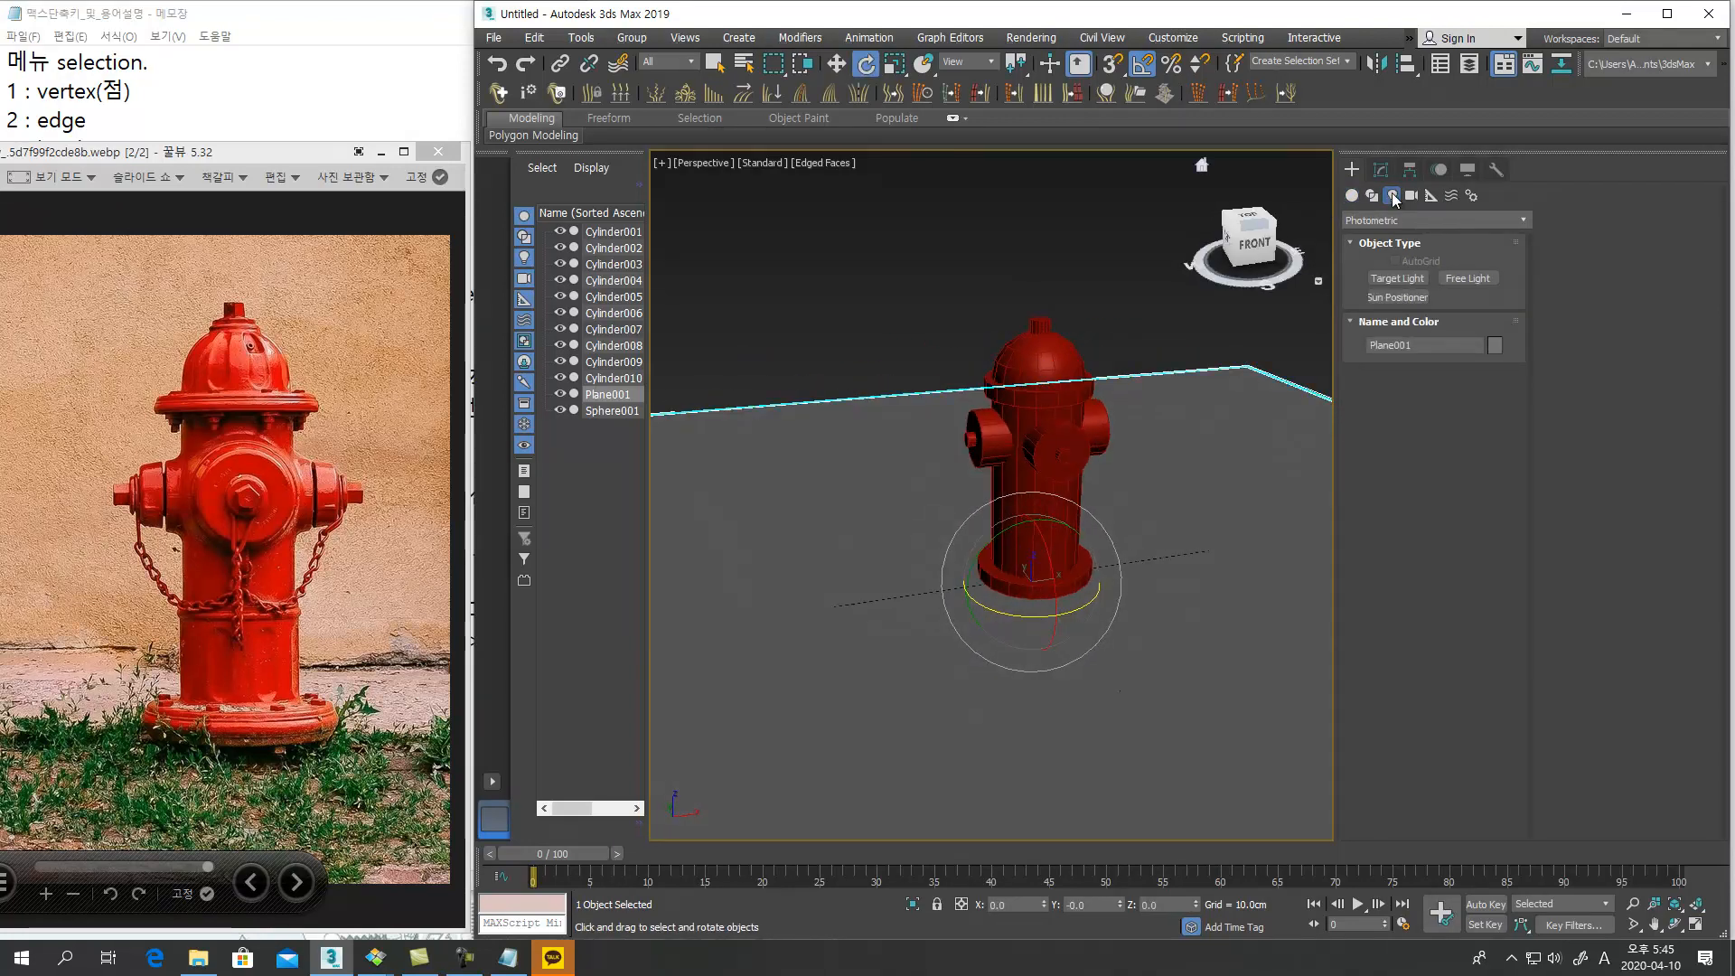
left_click(1478, 219)
left_click(1383, 238)
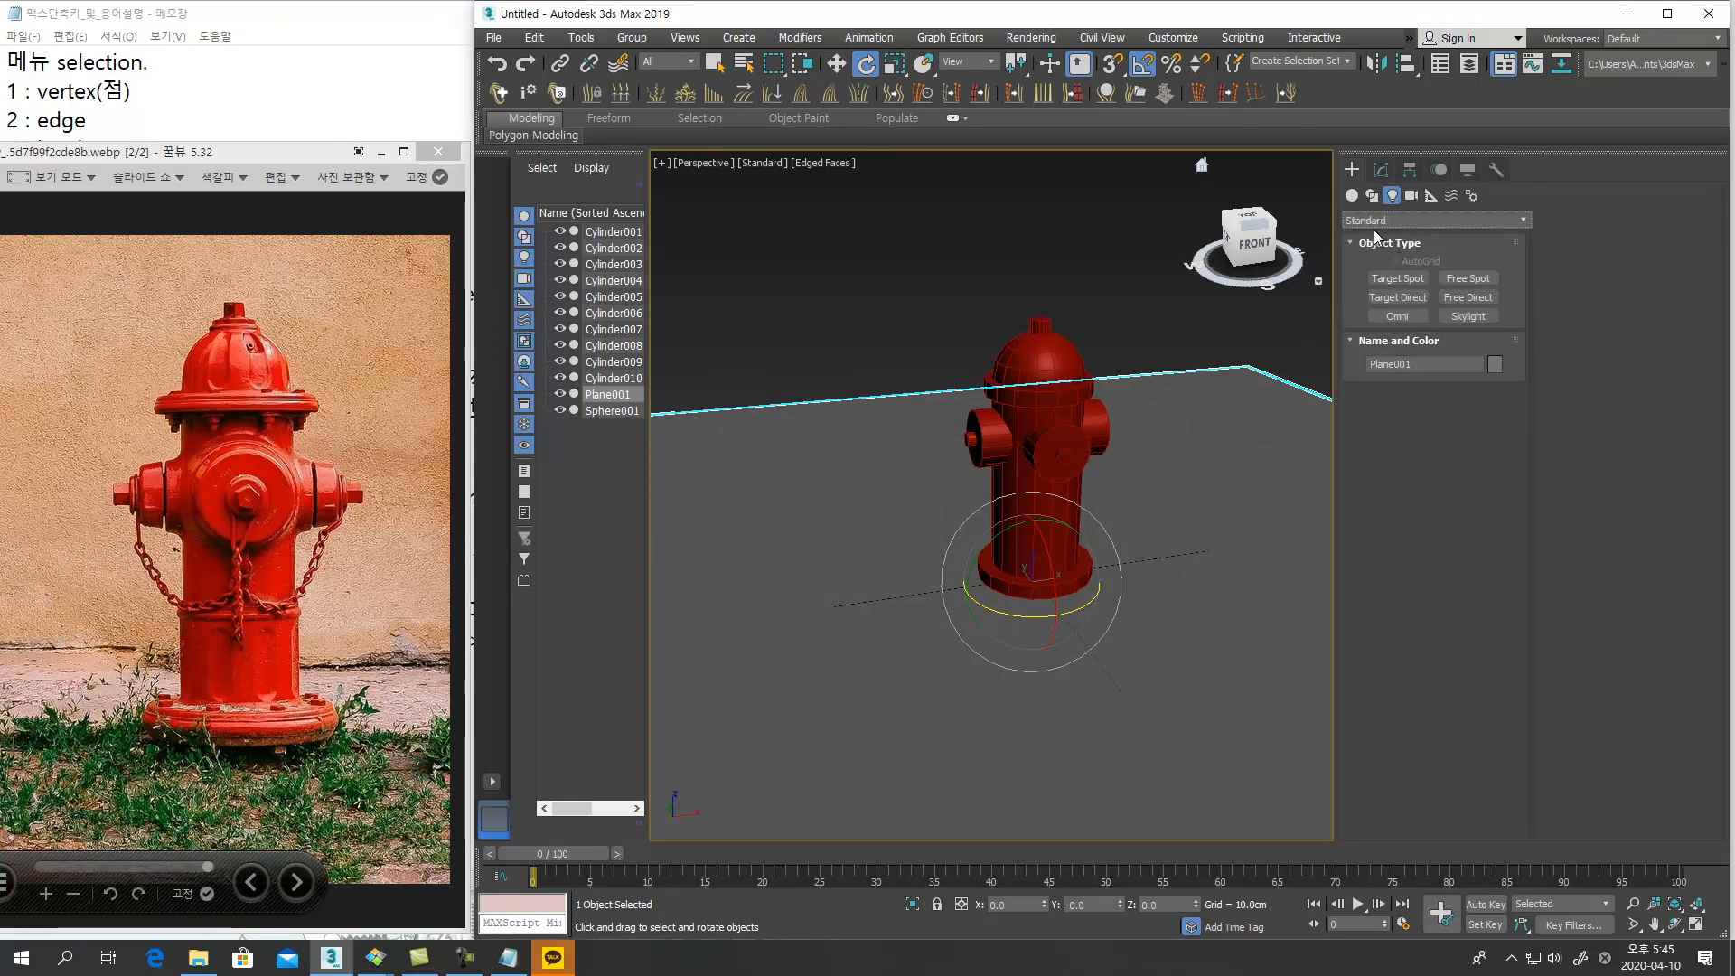
left_click(1468, 316)
left_click(1263, 620)
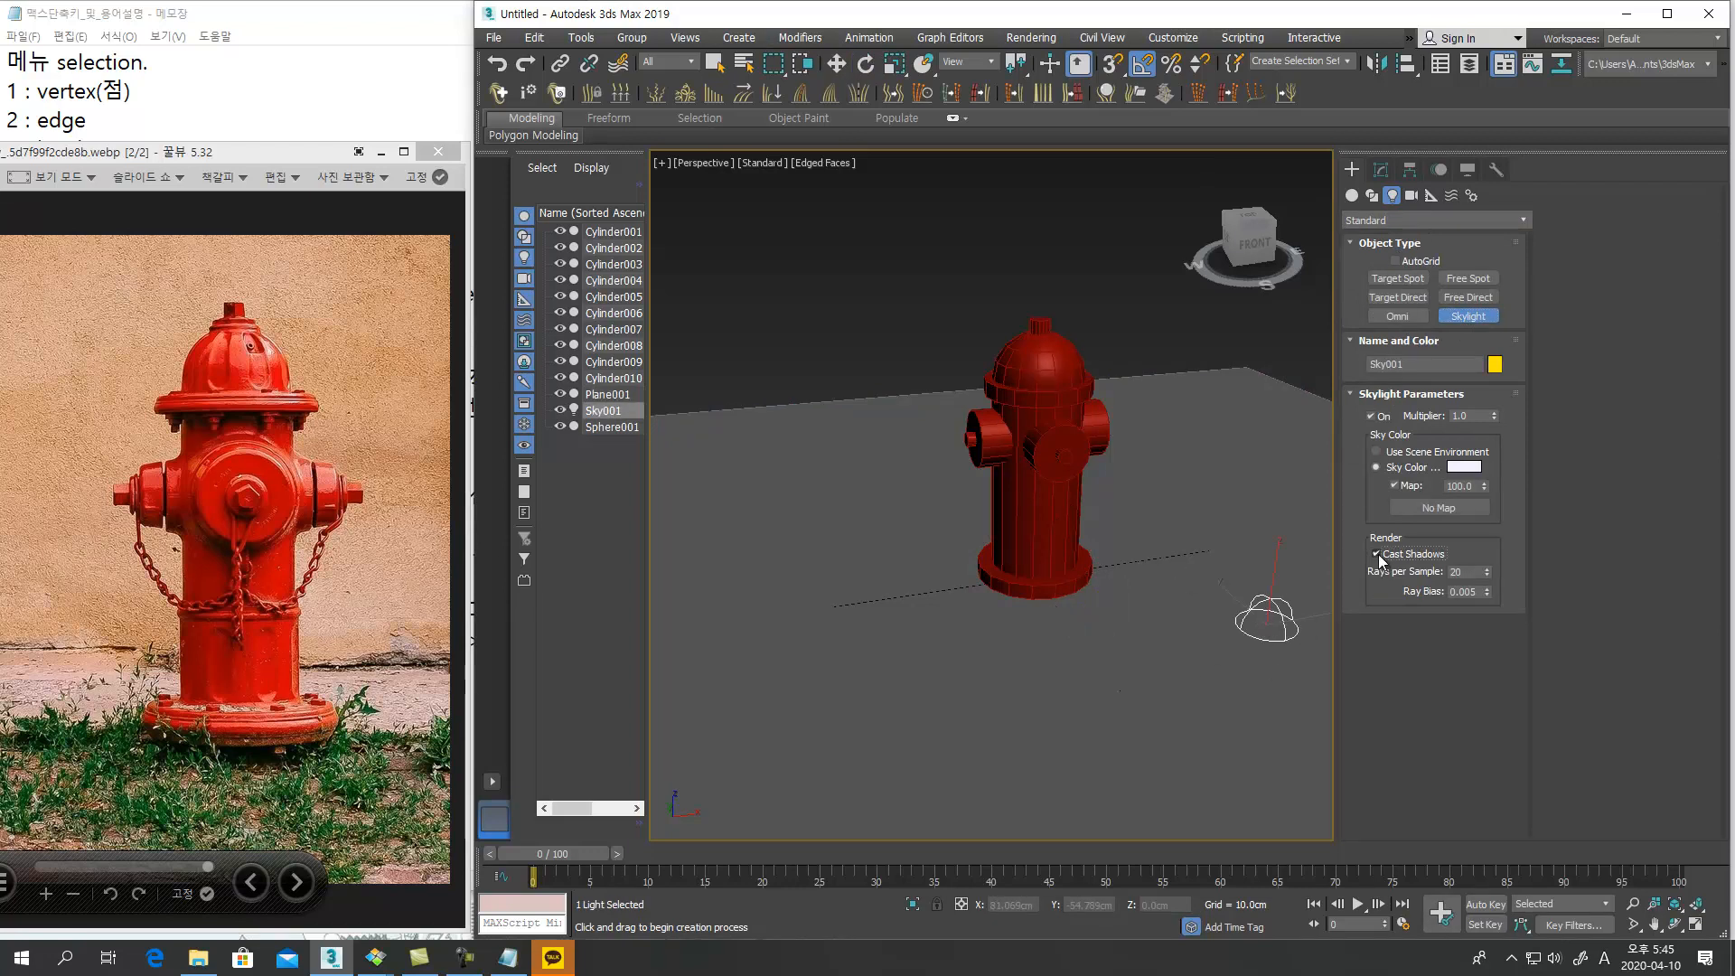
Add a shadow-casting Omni light and move it to about X -84.7, Y -53.4, Z 142.7 cm
left_click(1391, 316)
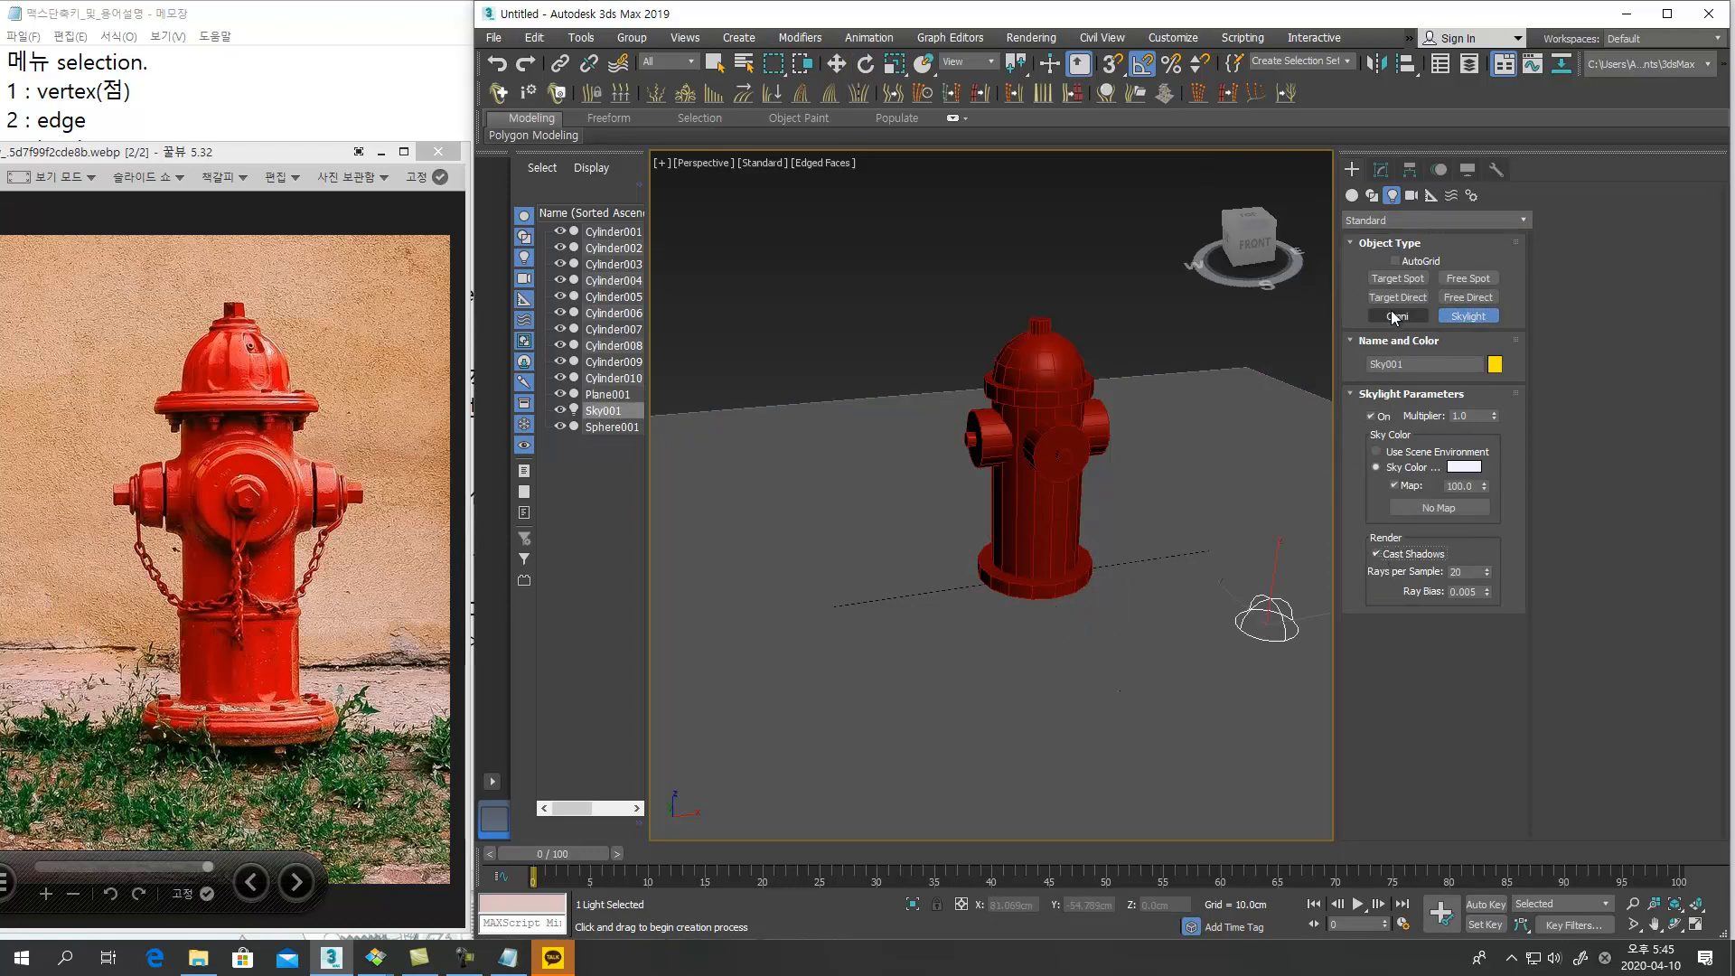
left_click(1016, 673)
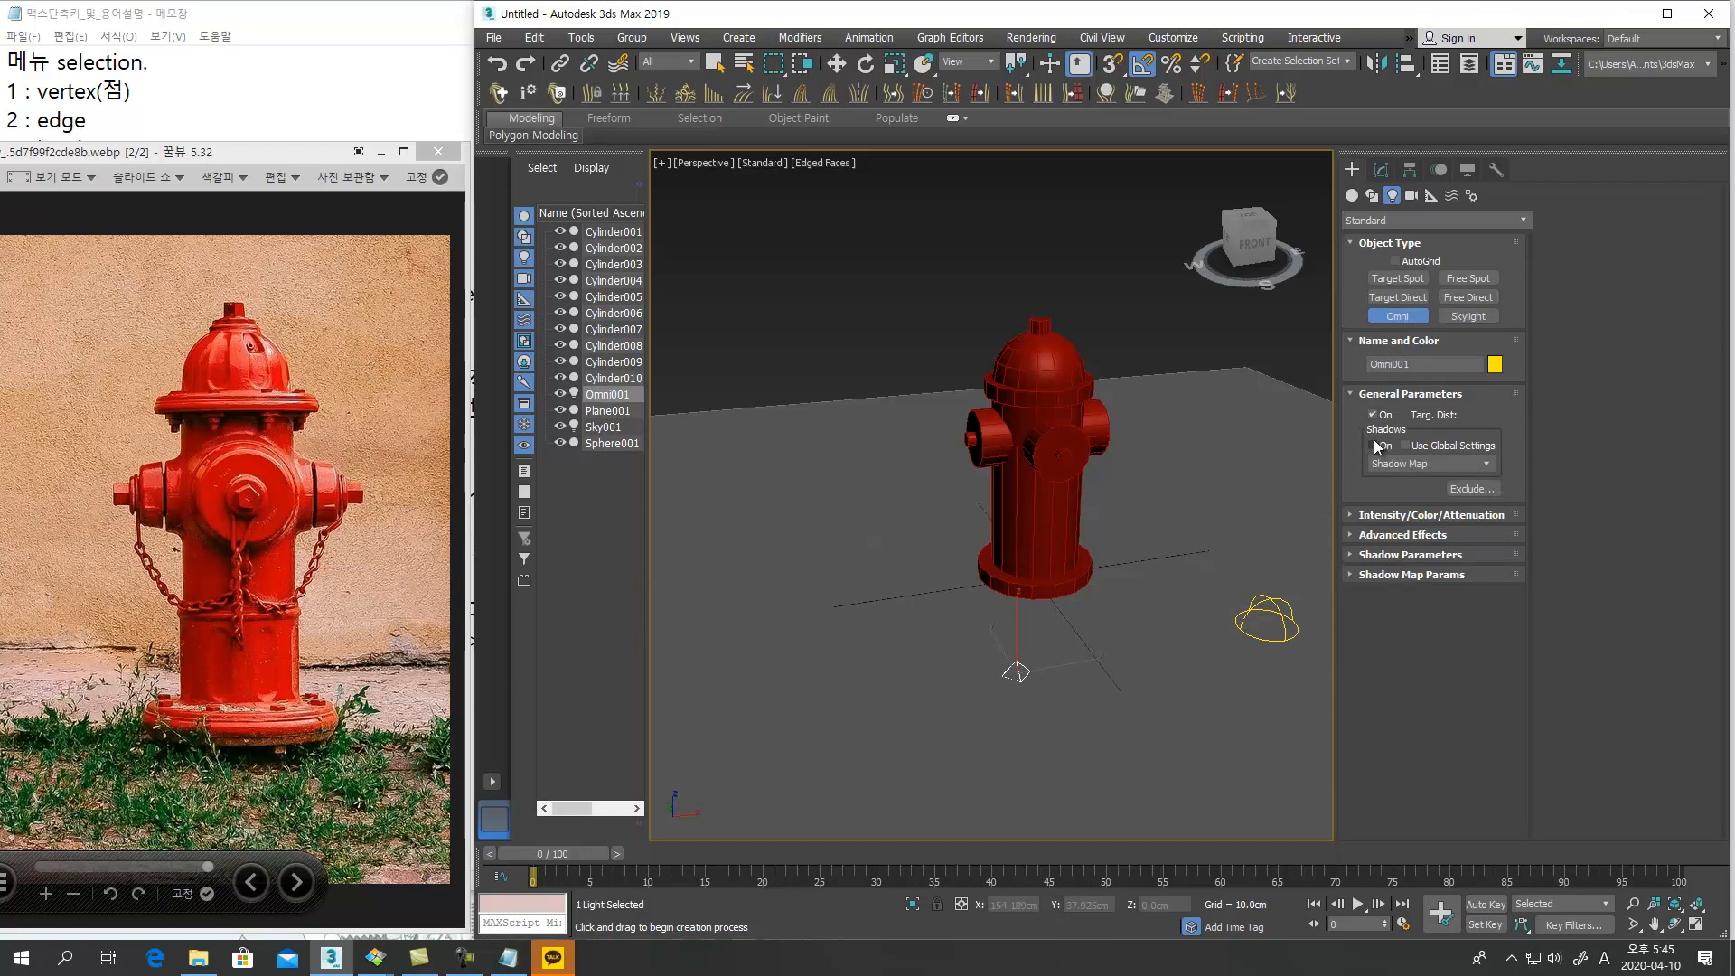
key("w")
middle_click_drag(1033, 666, 1060, 630, "alt")
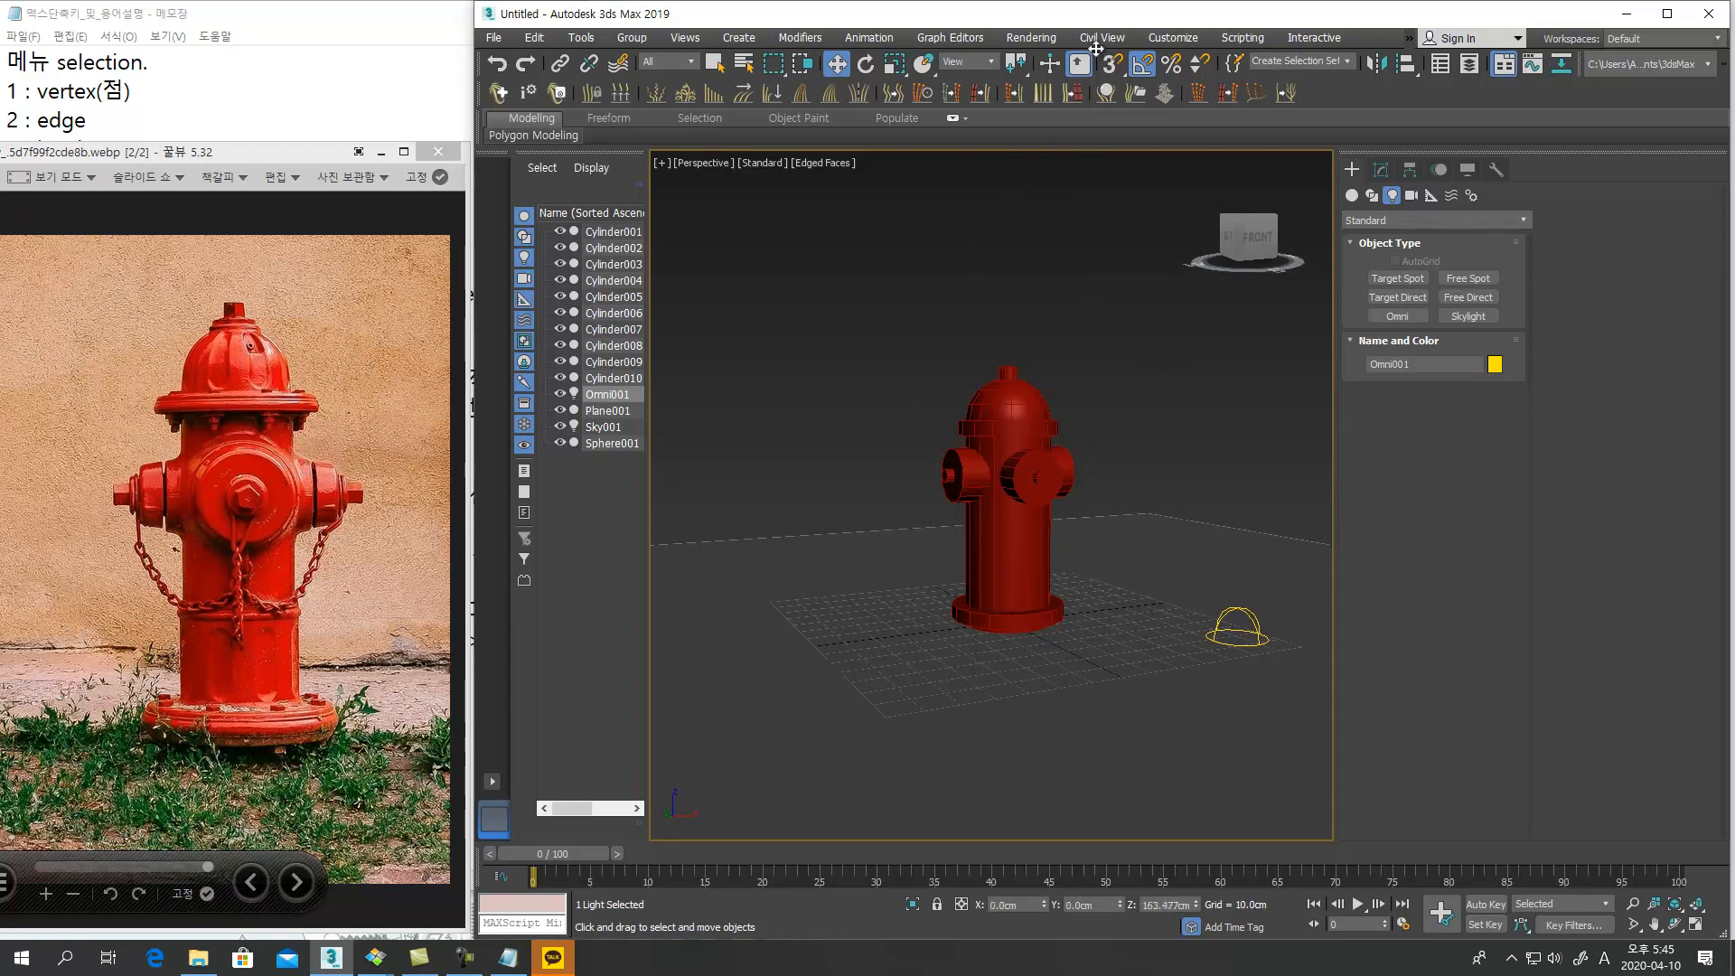
scroll(1116, 565, "down", 5)
left_click_drag(1031, 397, 985, 391)
Frame the hydrant closely in the perspective view, render it to check the lighting, and close the rendered image
scroll(1083, 567, "up", 6)
middle_click_drag(1083, 566, 1039, 605, "alt")
scroll(1066, 664, "up", 3)
middle_click_drag(1039, 605, 950, 442)
key("shift+q")
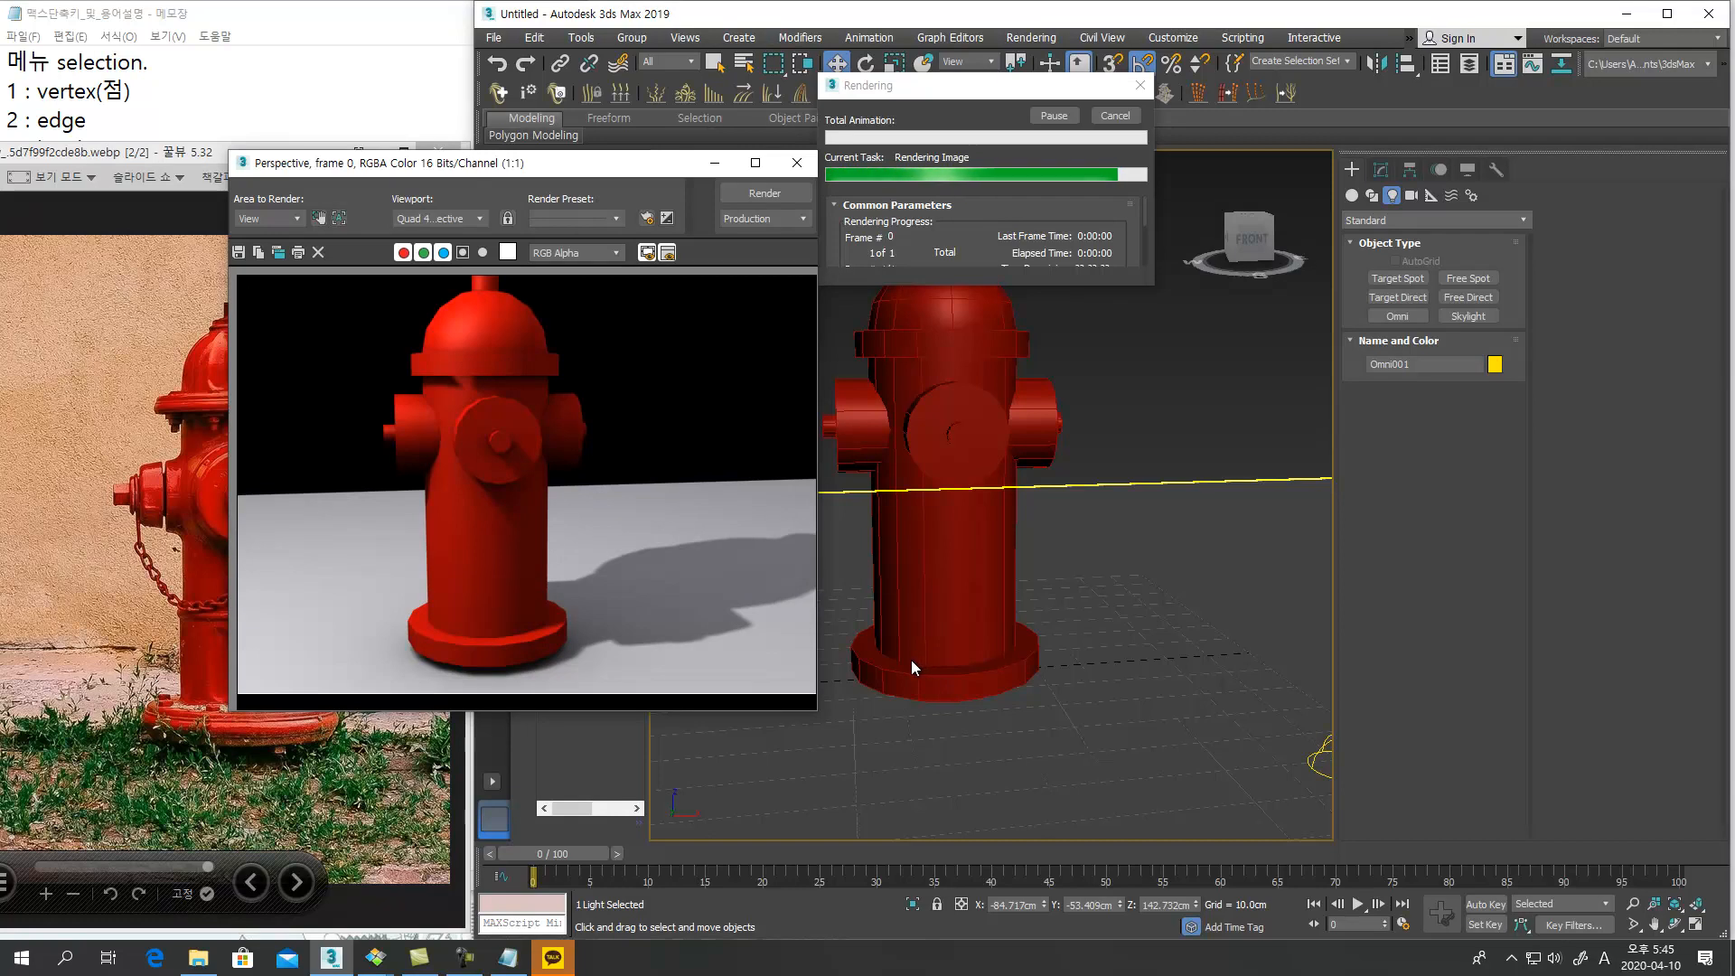
left_click(799, 164)
Turn on the safe frame for the perspective view, reframe the hydrant, render it again and close the result
middle_click_drag(1004, 492, 965, 615)
scroll(863, 532, "down", 4)
scroll(884, 552, "up", 2)
key("shift+f")
key("shift+q")
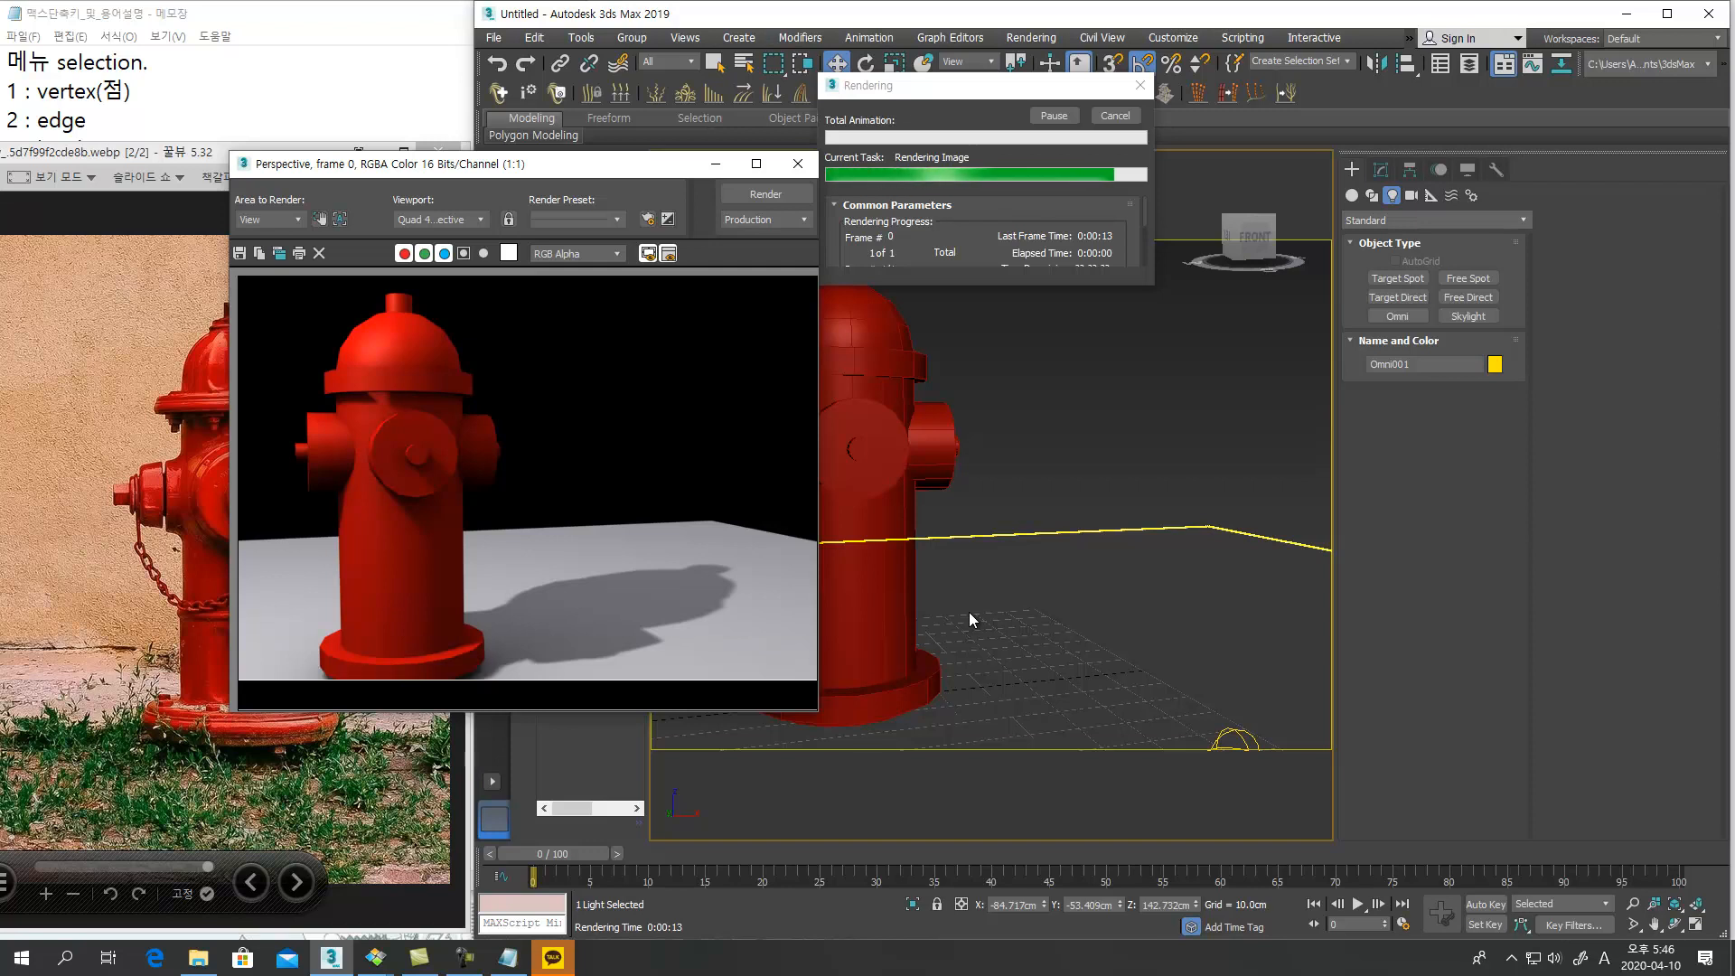
left_click_drag(518, 169, 789, 196)
left_click(1069, 192)
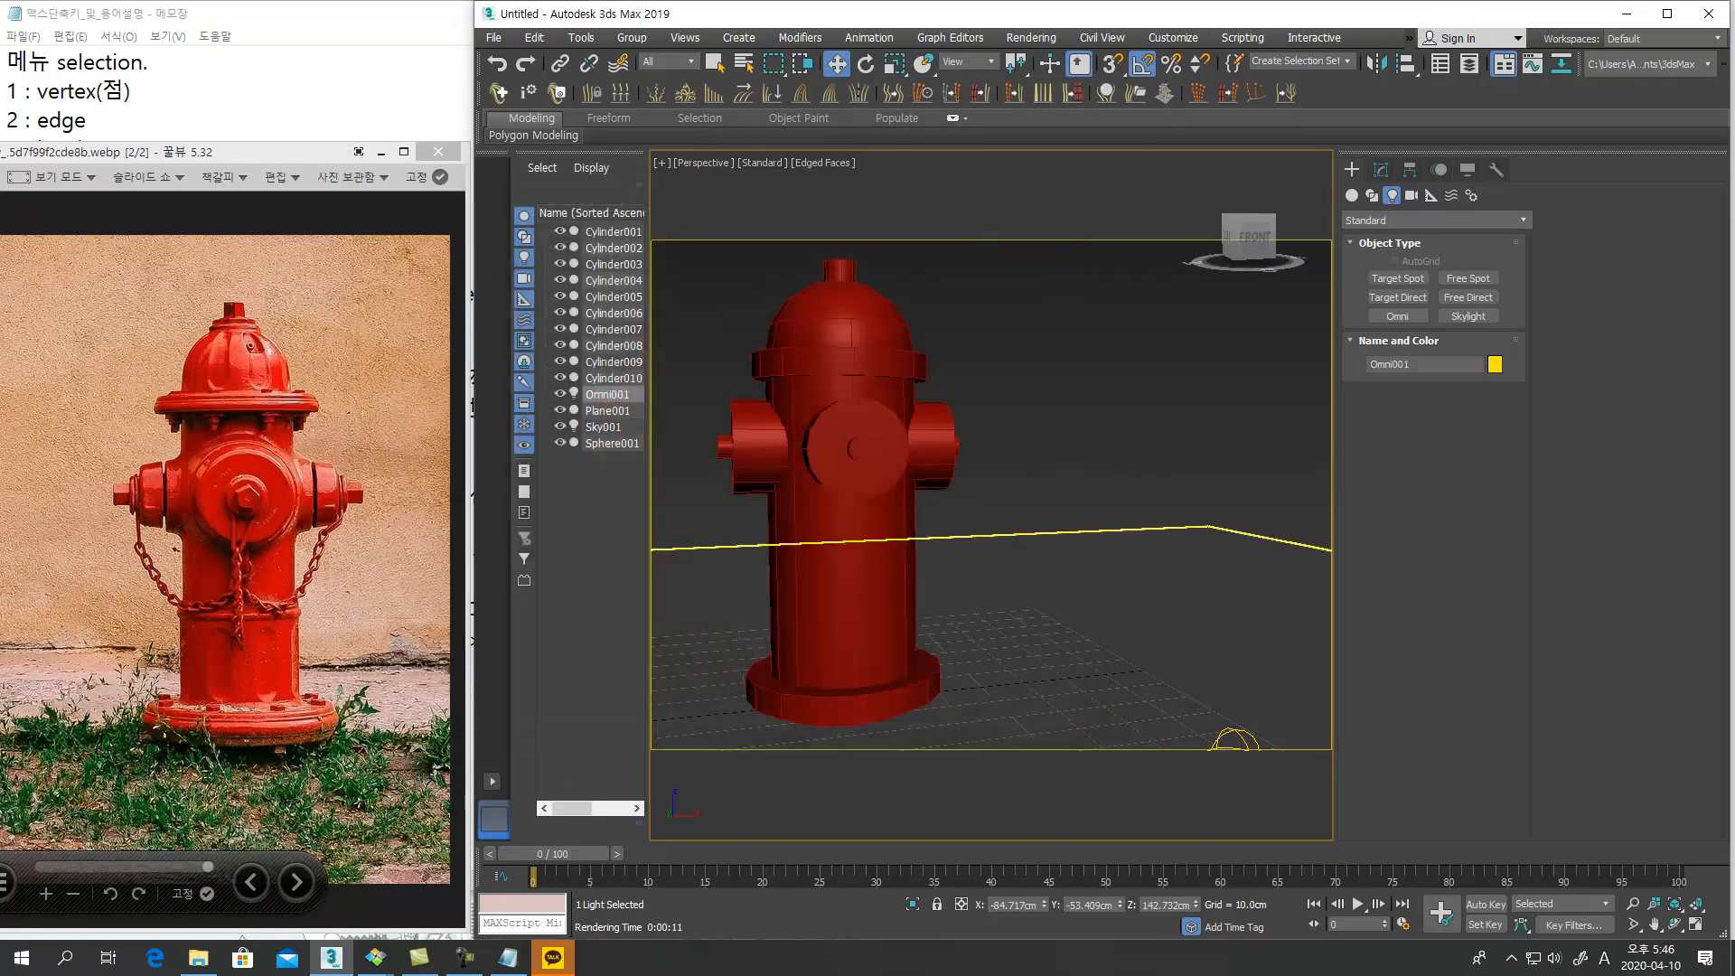